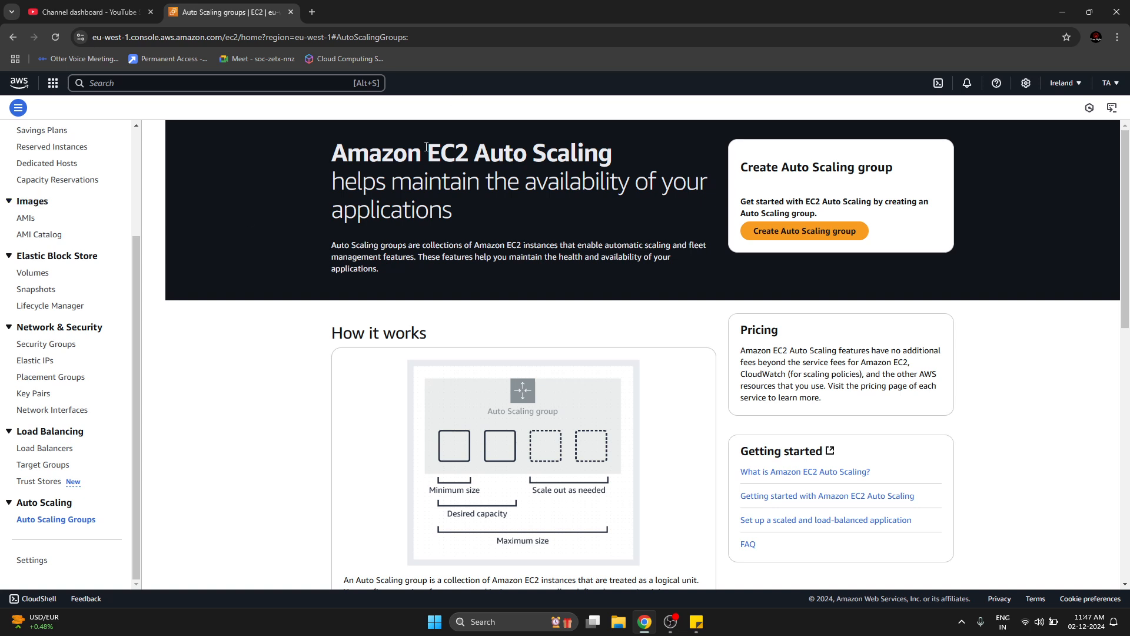
{"action": "left_click_drag", "start_coordinate": [426, 152], "coordinate": [612, 155]}
{"action": "left_click", "coordinate": [395, 187]}
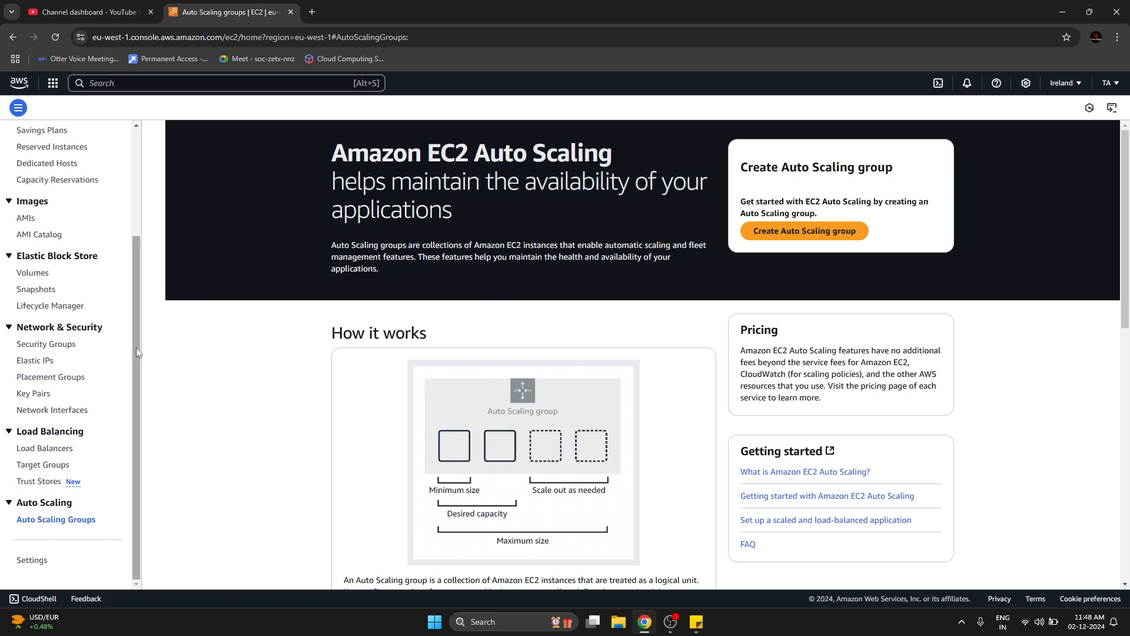
{"action": "left_click_drag", "start_coordinate": [136, 348], "coordinate": [156, 477]}
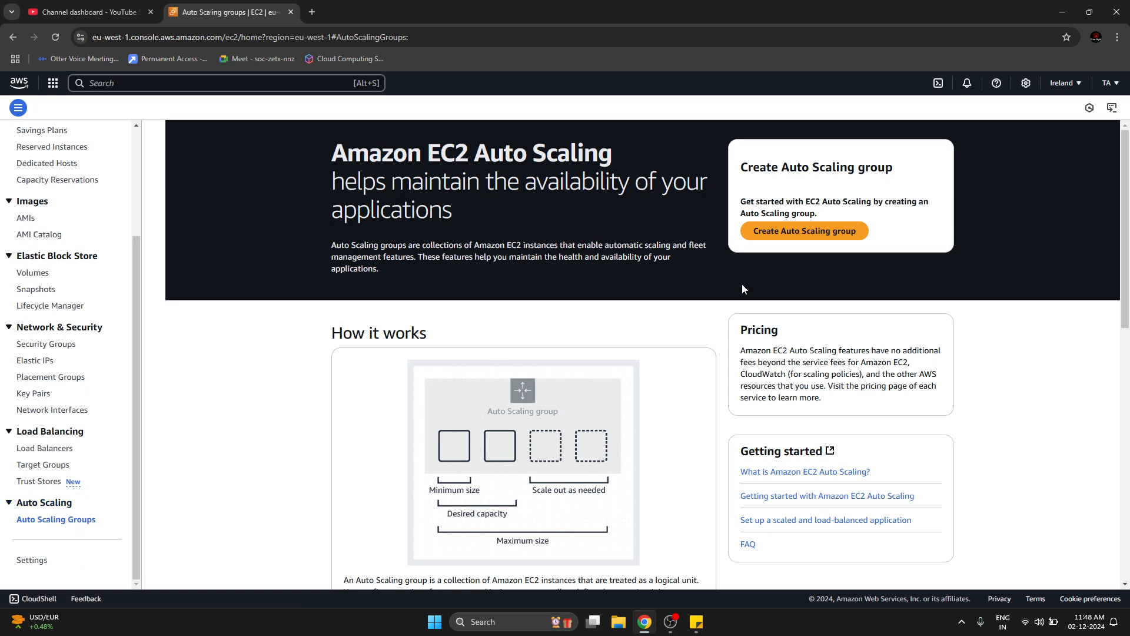
Start creating an Auto Scaling group and name it demo-asg.
{"action": "left_click", "coordinate": [808, 231]}
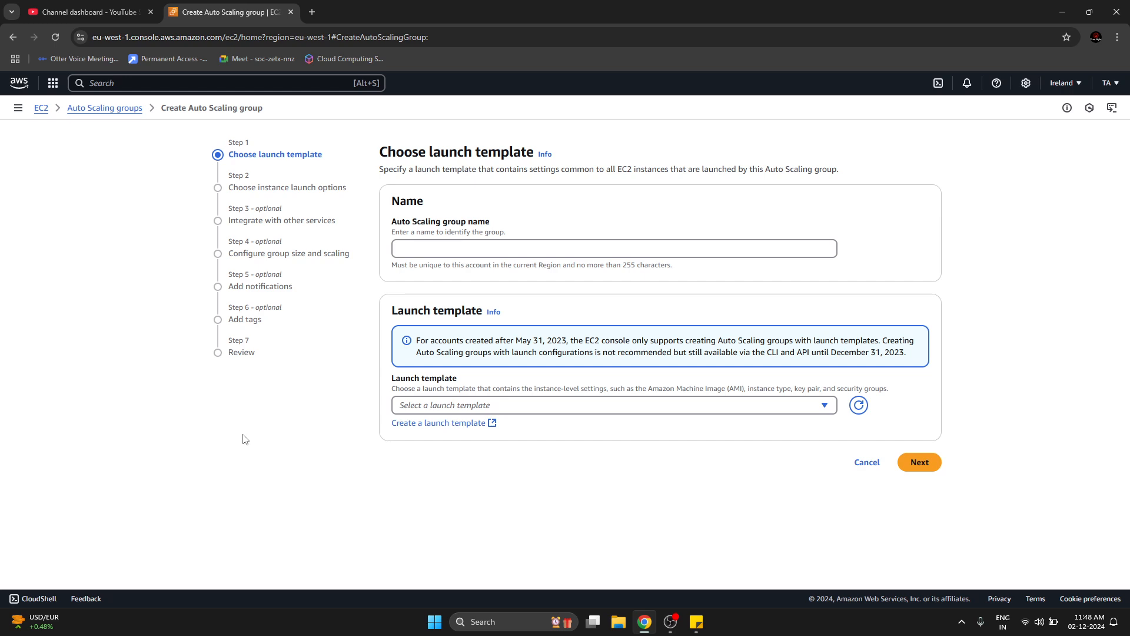
{"action": "left_click", "coordinate": [744, 243]}
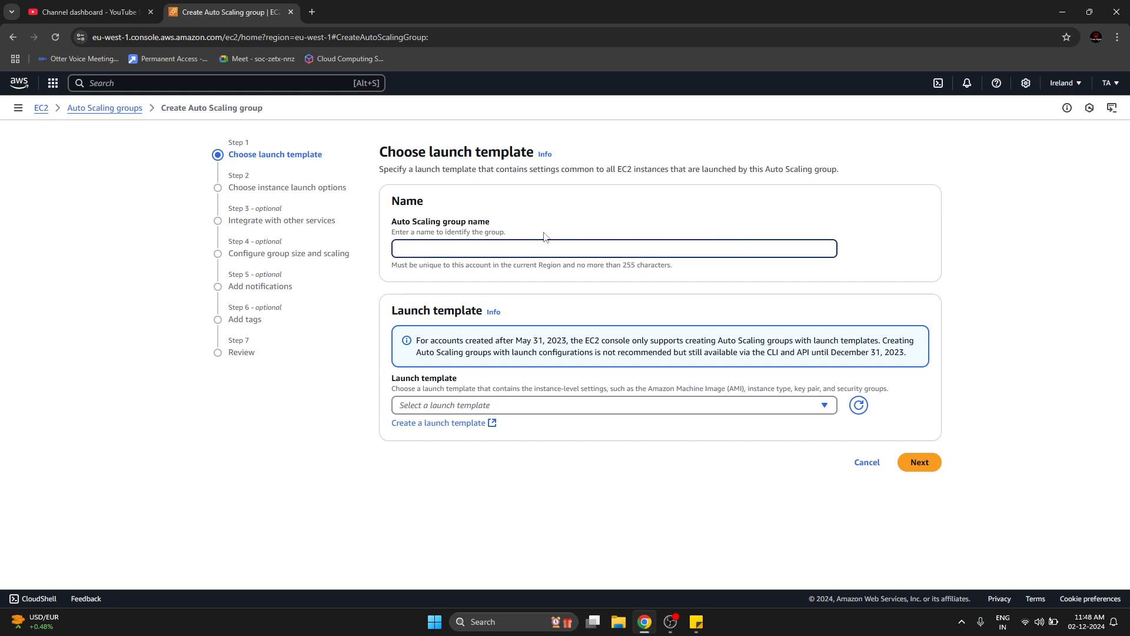
{"action": "type", "text": "demo-ash"}
{"action": "key", "text": "BackSpace"}
{"action": "type", "text": "g"}
{"action": "left_click", "coordinate": [354, 422]}
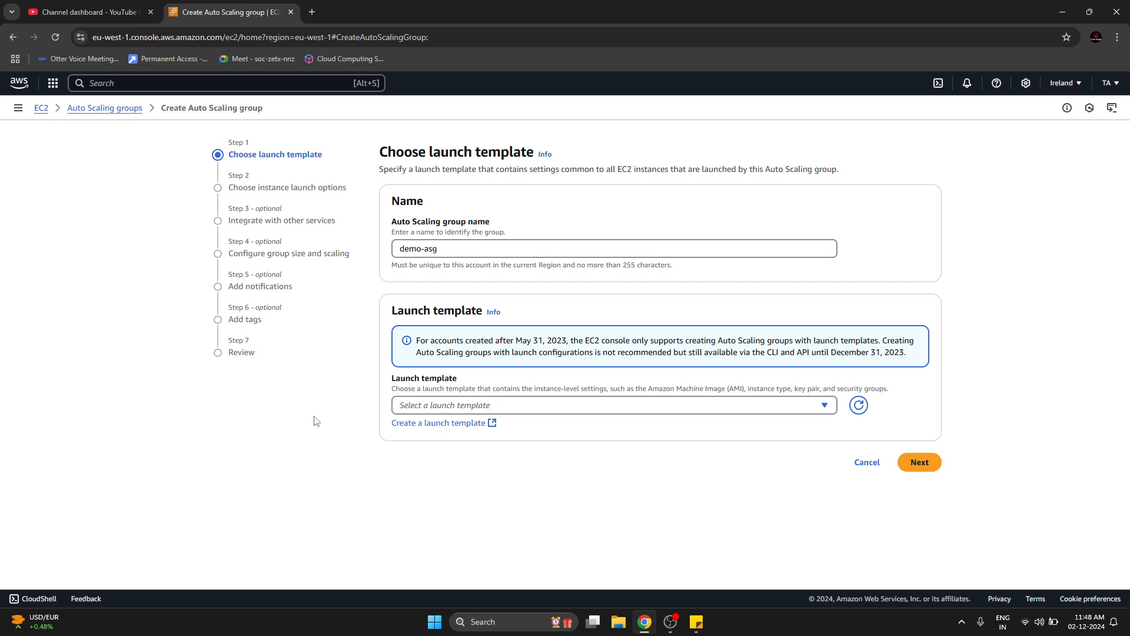
{"action": "left_click_drag", "start_coordinate": [397, 312], "coordinate": [482, 312]}
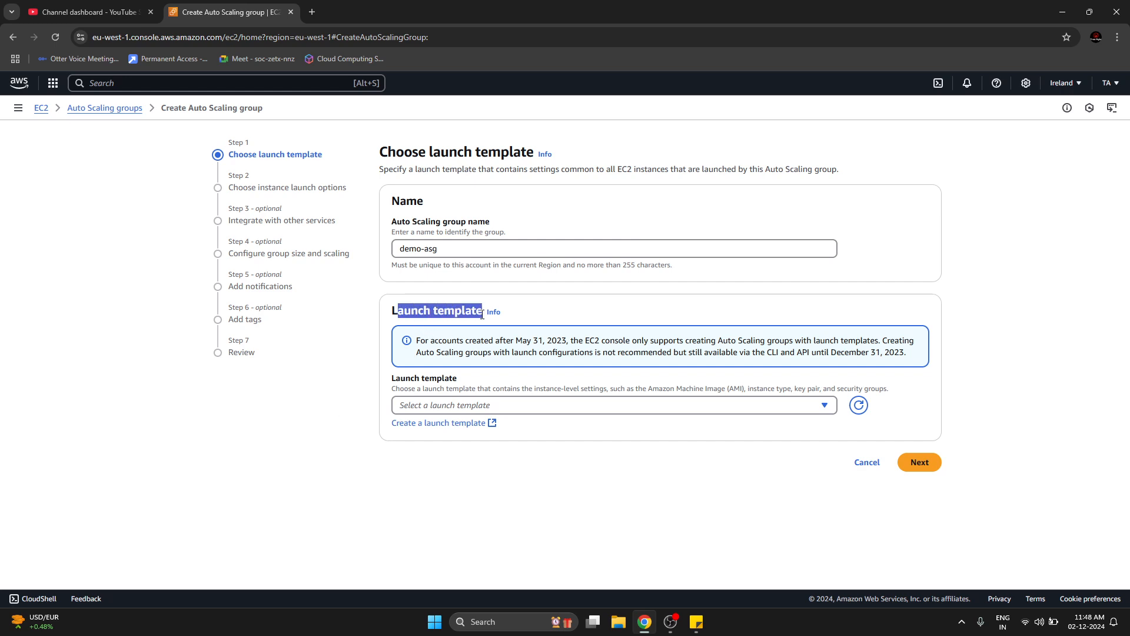
{"action": "left_click", "coordinate": [247, 500]}
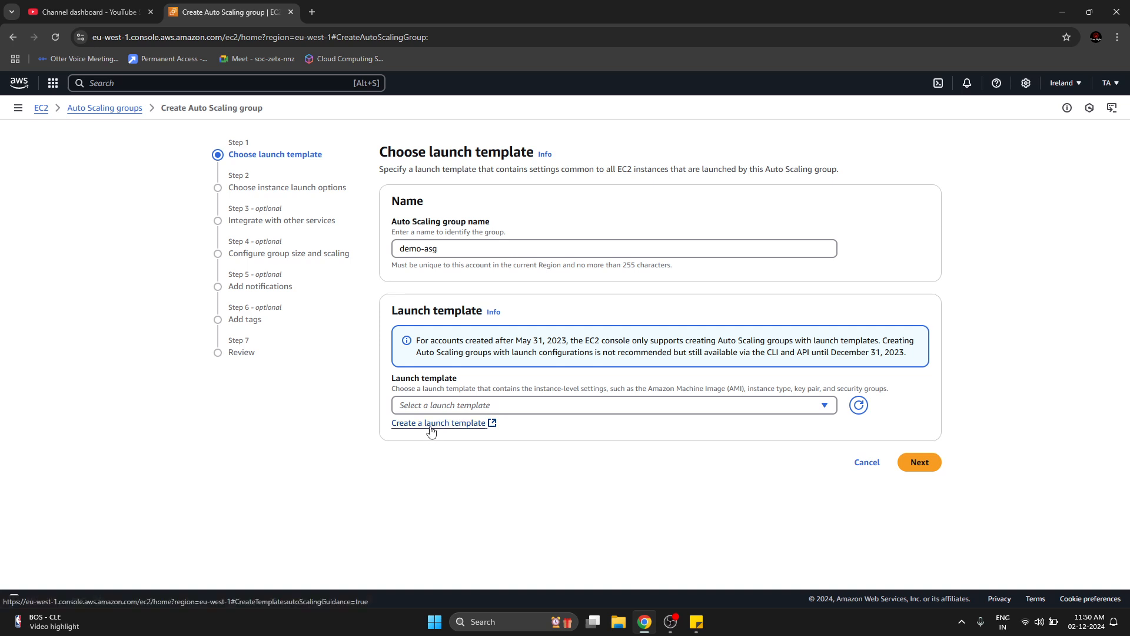
{"action": "left_click_drag", "start_coordinate": [403, 311], "coordinate": [462, 312]}
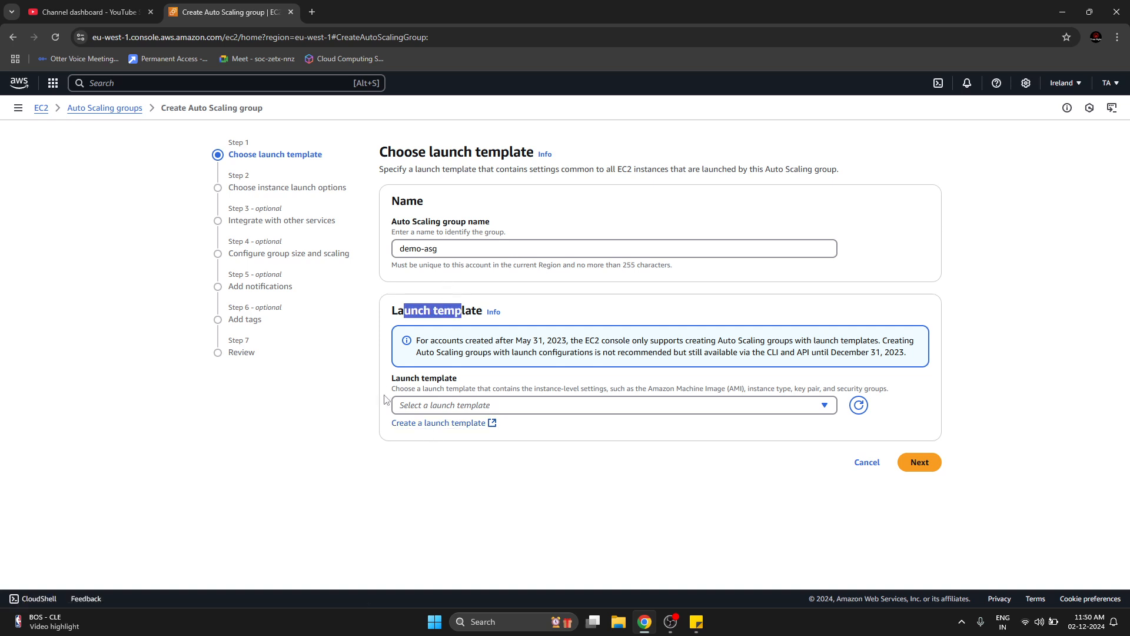
{"action": "left_click", "coordinate": [407, 406]}
{"action": "left_click", "coordinate": [331, 424]}
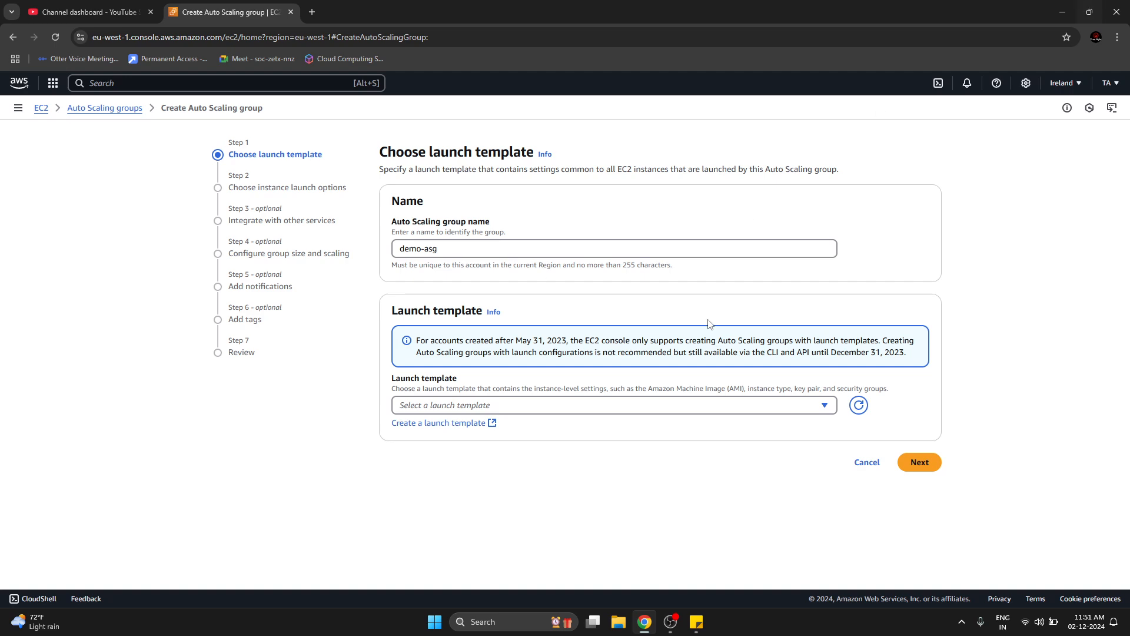
Open the launch template creation form in a new tab and check the Auto Scaling group form for existing launch templates.
{"action": "left_click", "coordinate": [433, 424]}
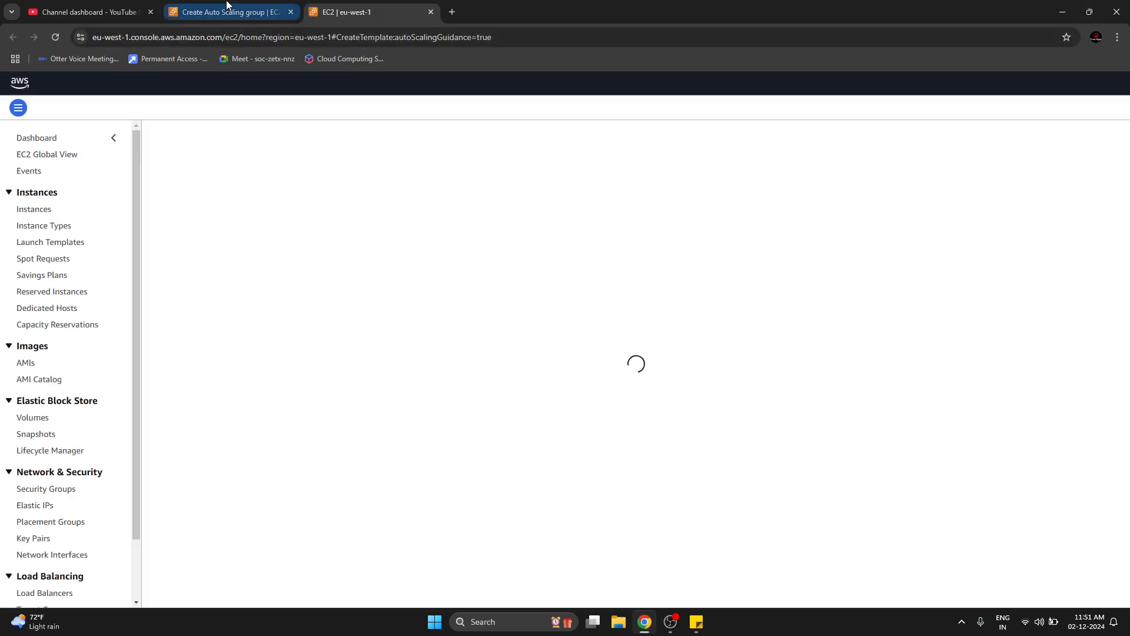
{"action": "left_click", "coordinate": [227, 6]}
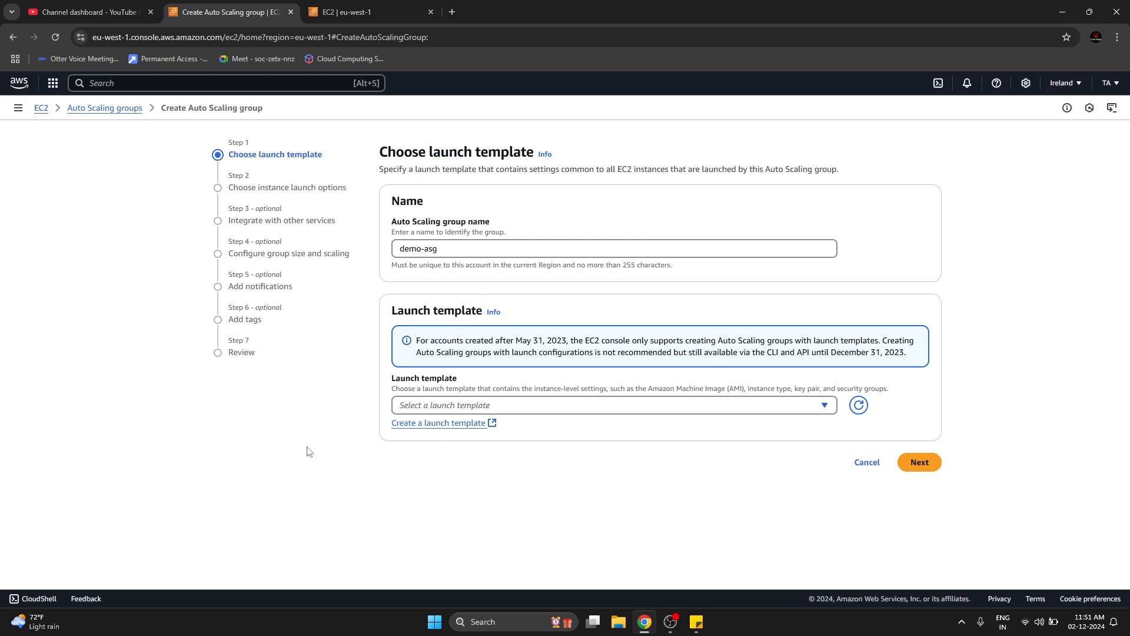
{"action": "left_click", "coordinate": [791, 410]}
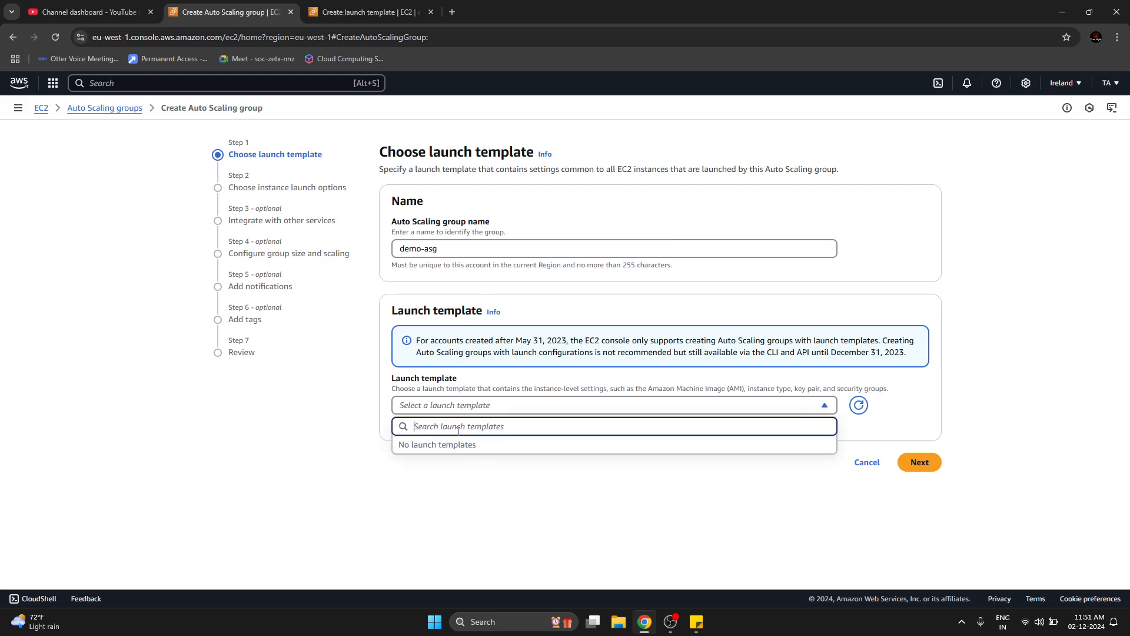
{"action": "left_click", "coordinate": [475, 501]}
{"action": "left_click", "coordinate": [358, 6]}
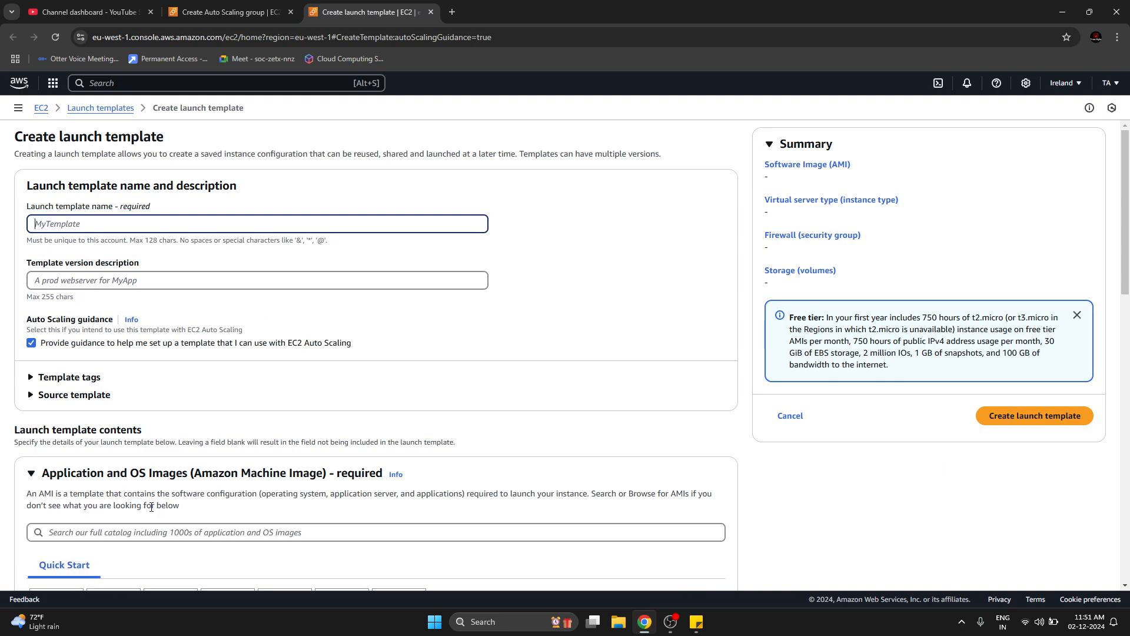
Name the launch template demo-lt and enter "demo purposes" as its version description.
{"action": "scroll", "coordinate": [442, 465], "scroll_direction": "down", "scroll_amount": 15}
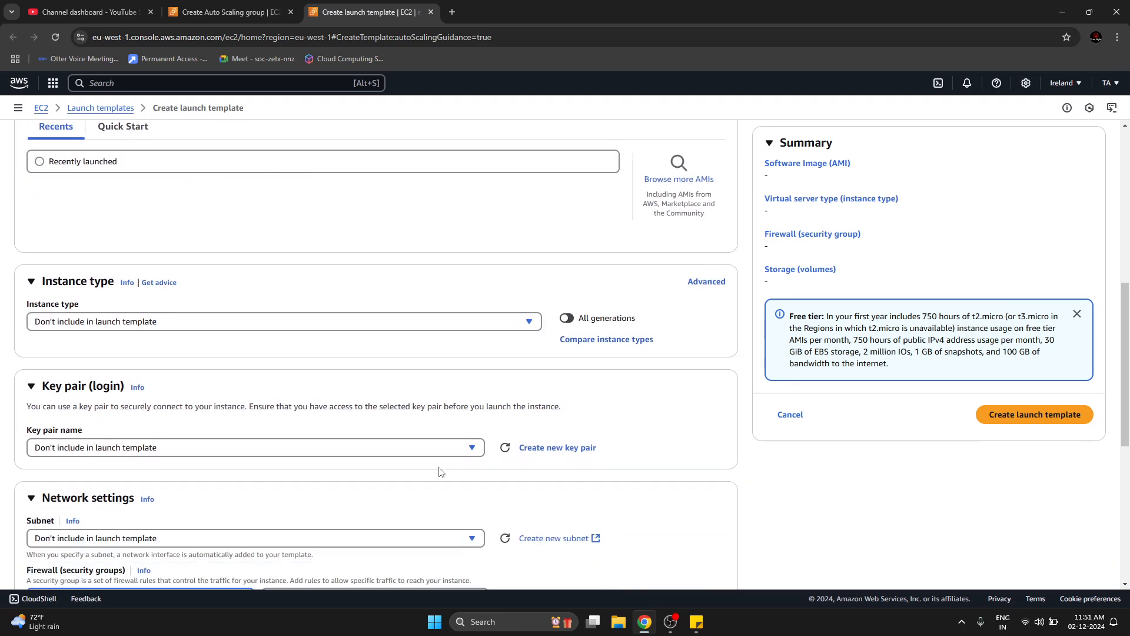
{"action": "scroll", "coordinate": [439, 471], "scroll_direction": "up", "scroll_amount": 15}
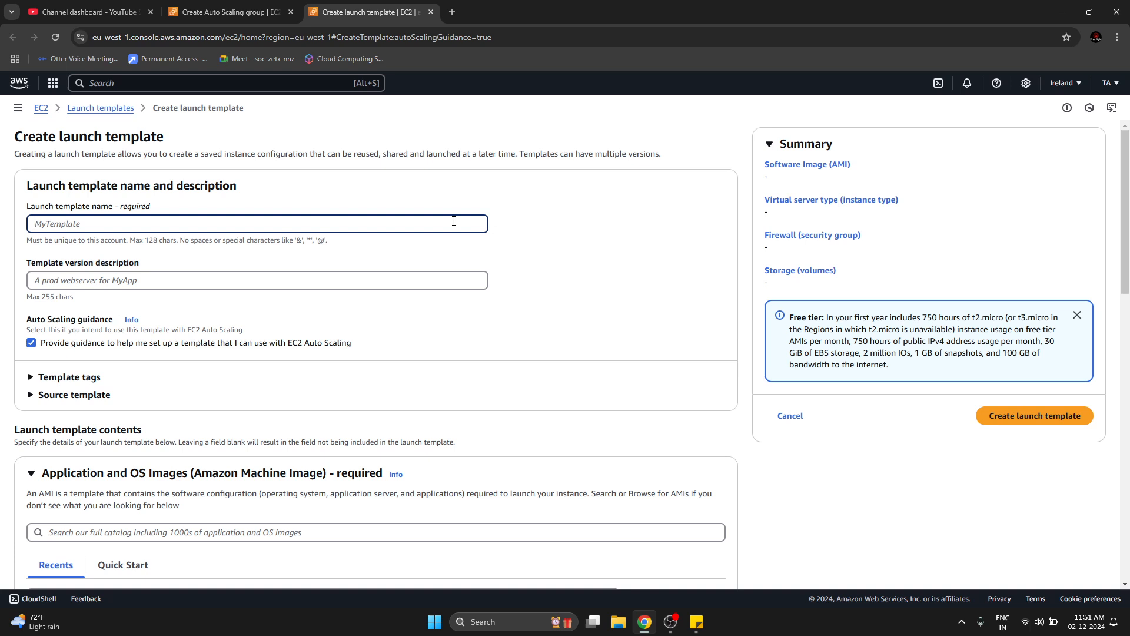
{"action": "type", "text": "demo-lt"}
{"action": "left_click", "coordinate": [85, 278]}
{"action": "type", "text": "d"}
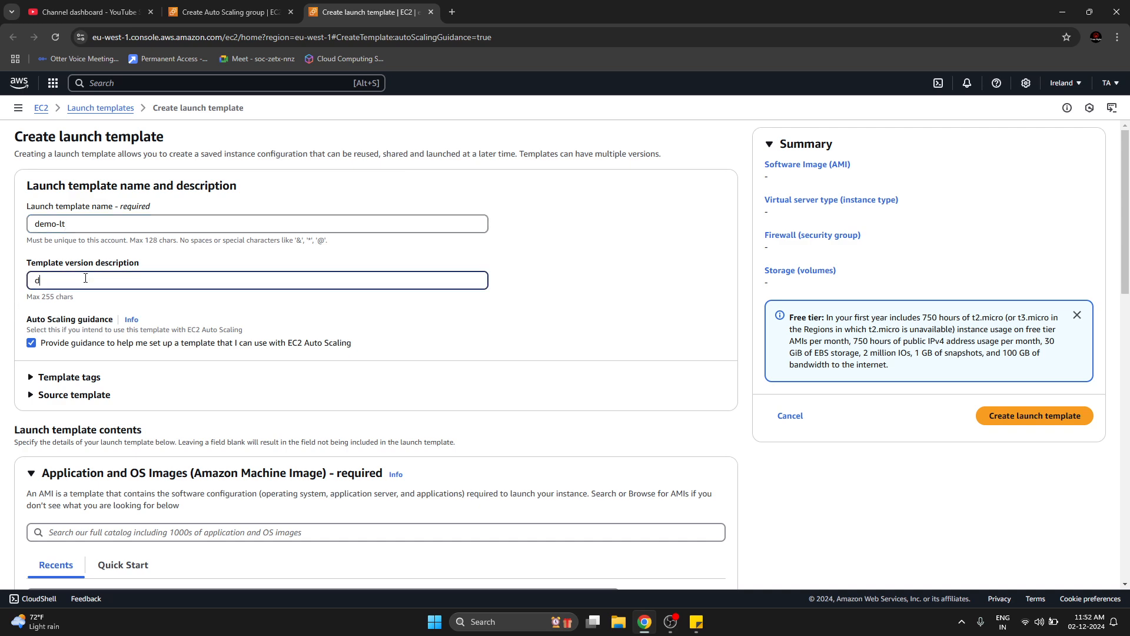
{"action": "type", "text": "emo purposes"}
Choose the recently launched image al2023-ami-2023.6.20241111.0-kernel-6.1-x86_64 as the launch template's AMI.
{"action": "scroll", "coordinate": [83, 366], "scroll_direction": "down", "scroll_amount": 2}
{"action": "scroll", "coordinate": [82, 367], "scroll_direction": "down", "scroll_amount": 2}
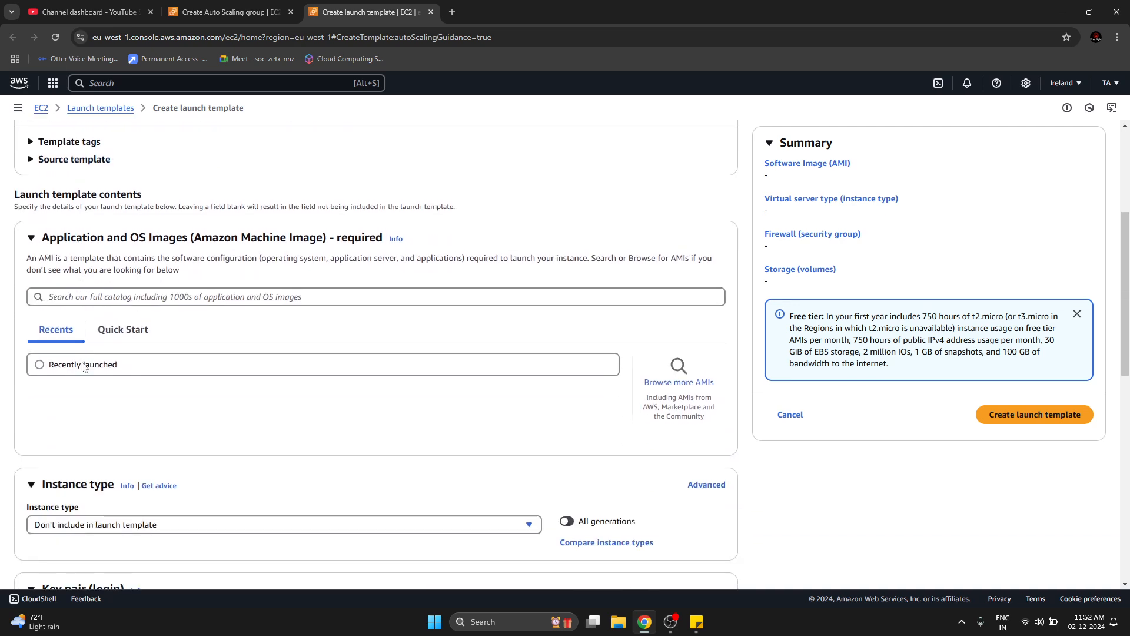
{"action": "scroll", "coordinate": [409, 377], "scroll_direction": "down", "scroll_amount": 2}
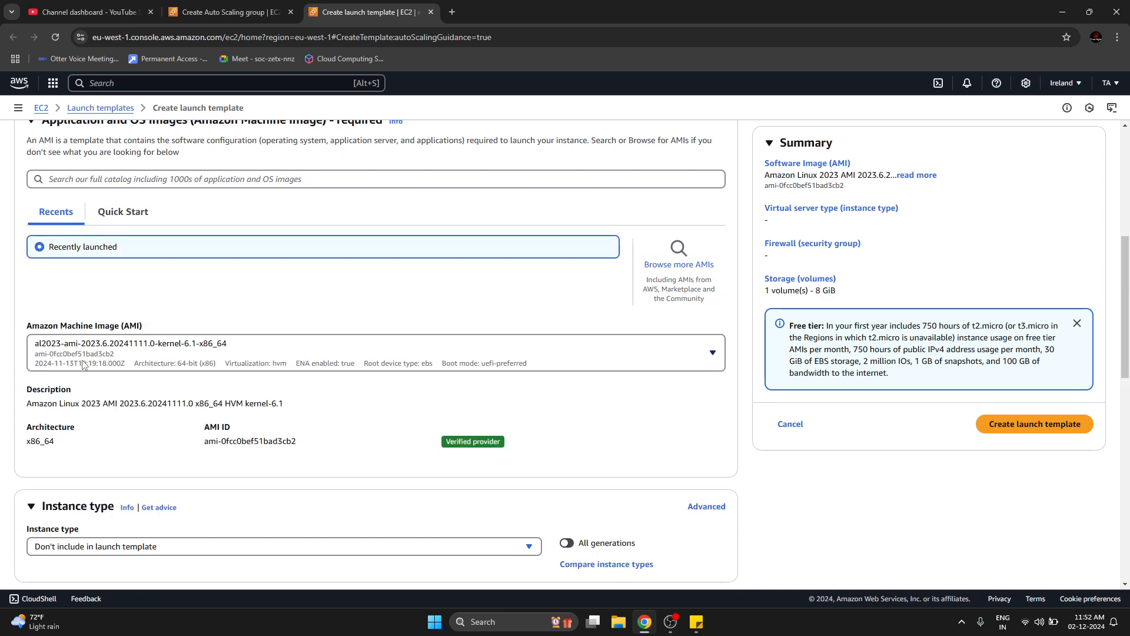
{"action": "left_click", "coordinate": [82, 364]}
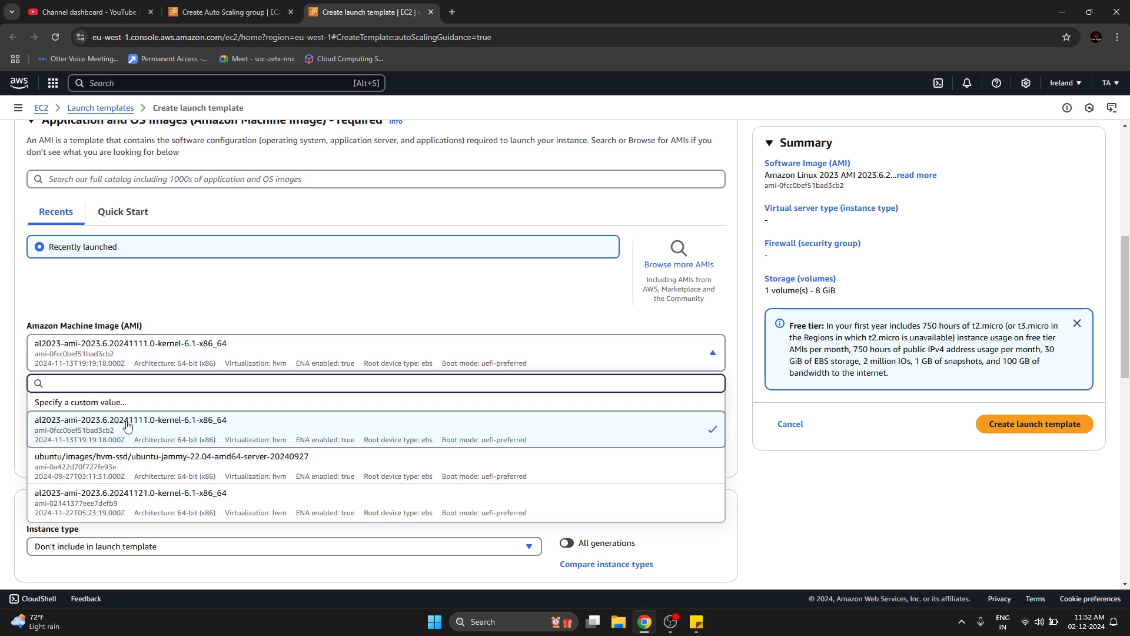
{"action": "left_click", "coordinate": [194, 364]}
Set the launch template's instance type to the free-tier-eligible t2.micro.
{"action": "scroll", "coordinate": [242, 341], "scroll_direction": "down", "scroll_amount": 5}
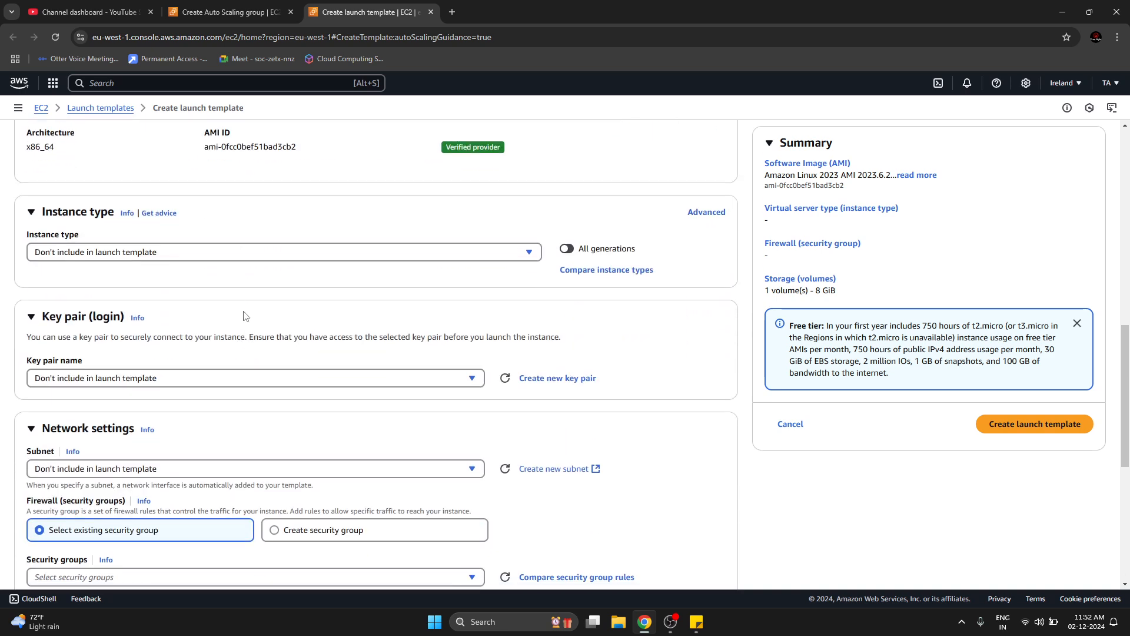
{"action": "left_click", "coordinate": [245, 254]}
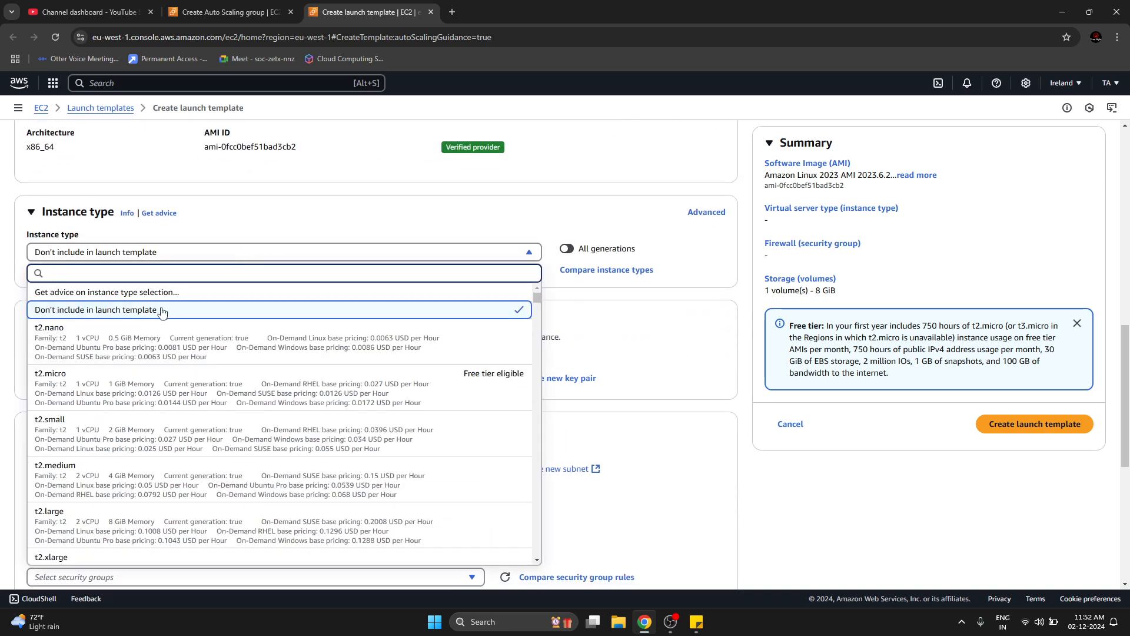
{"action": "key", "text": "Return"}
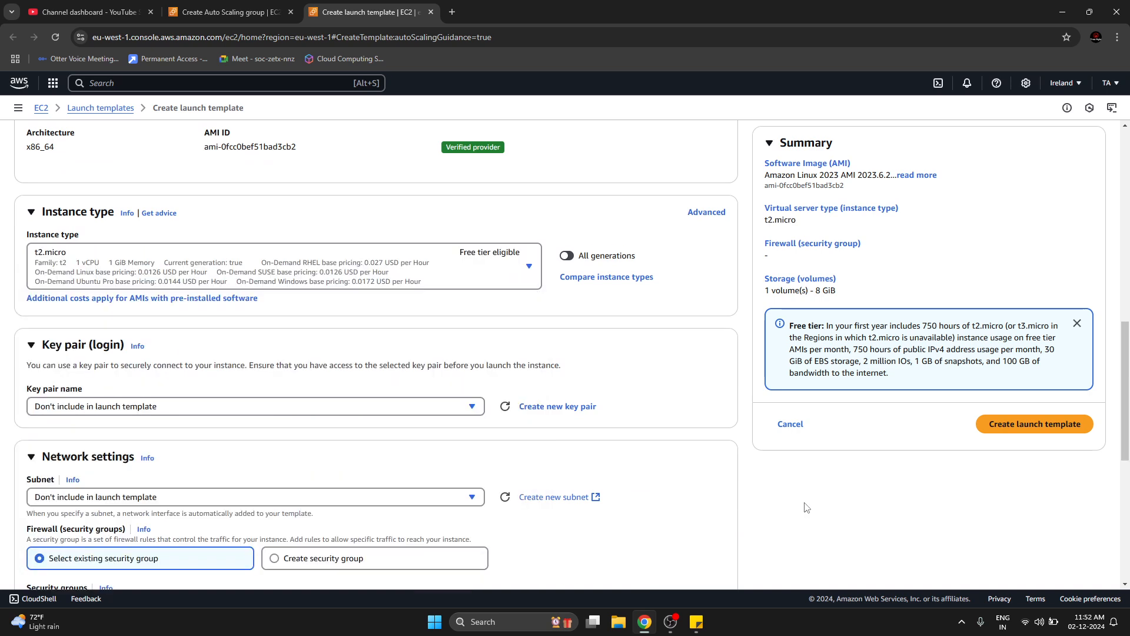
{"action": "left_click", "coordinate": [214, 407]}
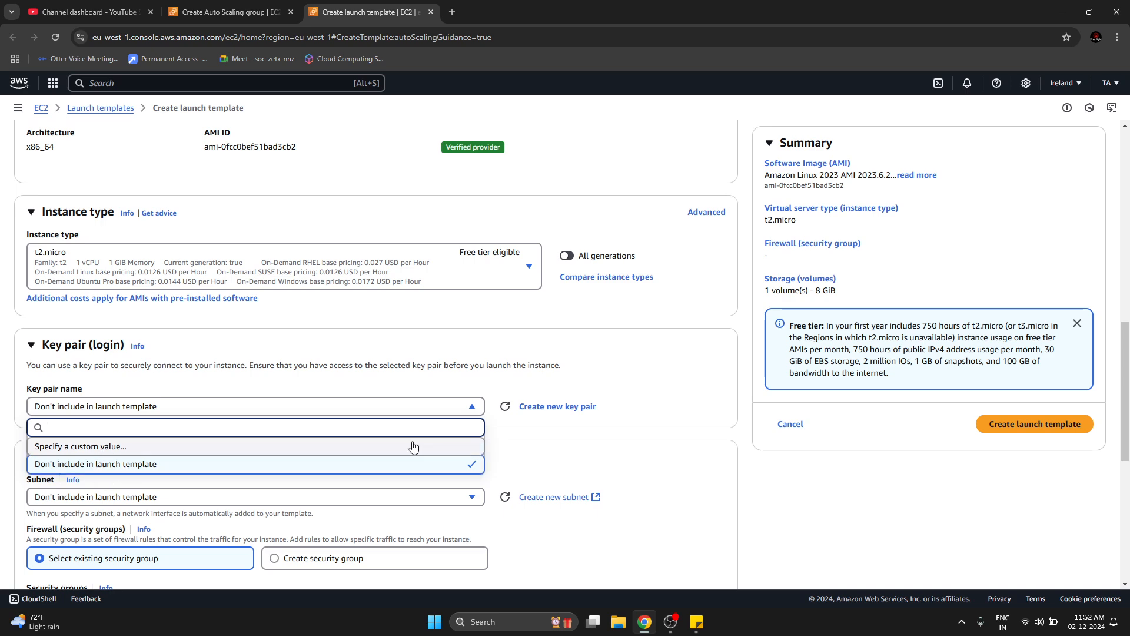
{"action": "left_click", "coordinate": [274, 447]}
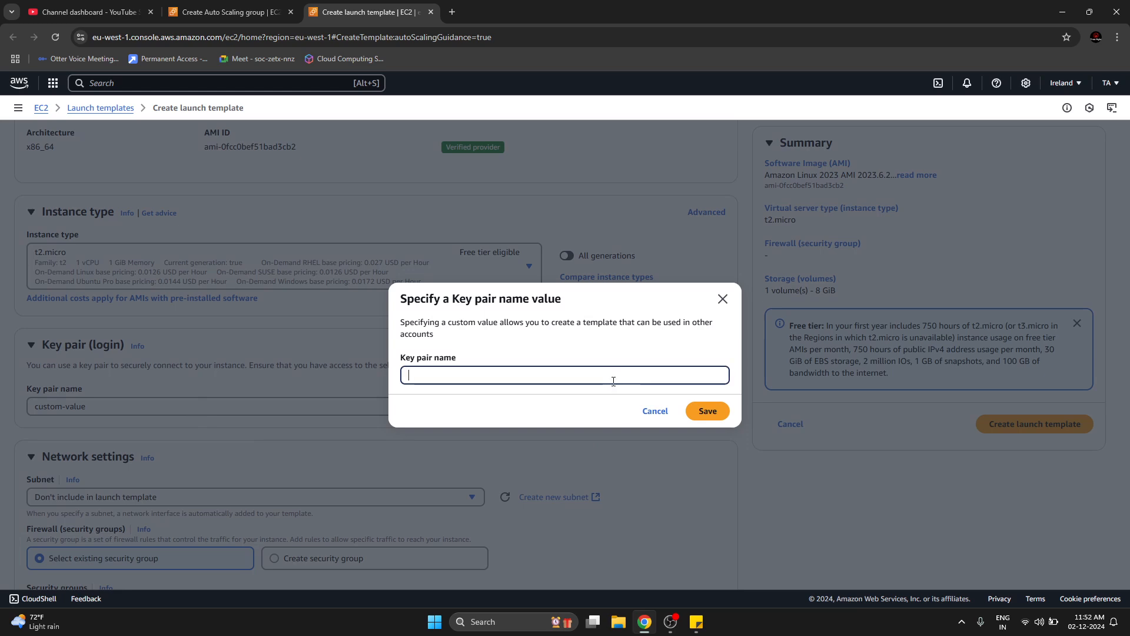
{"action": "left_click", "coordinate": [655, 411]}
{"action": "left_click", "coordinate": [385, 411]}
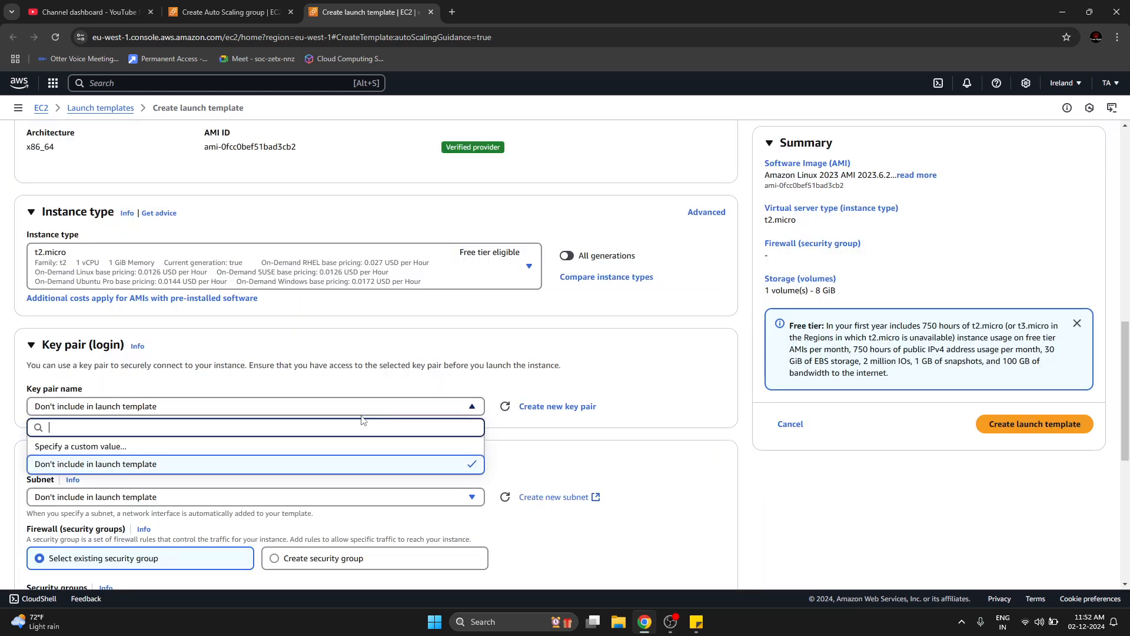
{"action": "left_click", "coordinate": [798, 478]}
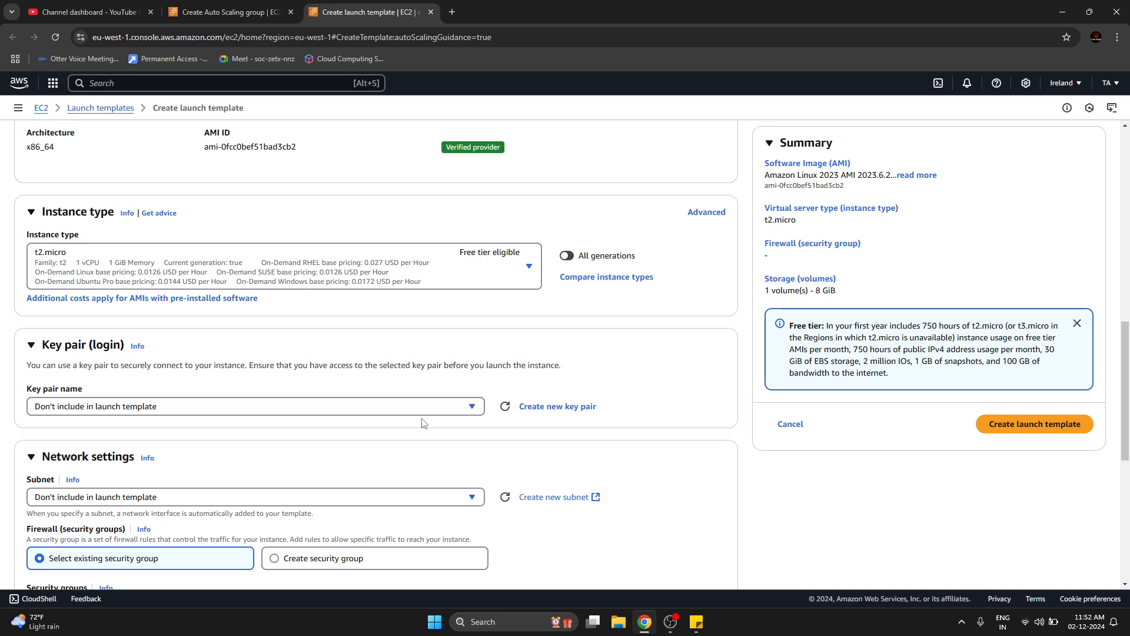
Set the launch template's subnet to subnet-0bf21a962a4adc399 in availability zone eu-west-1a.
{"action": "scroll", "coordinate": [497, 469], "scroll_direction": "down", "scroll_amount": 1}
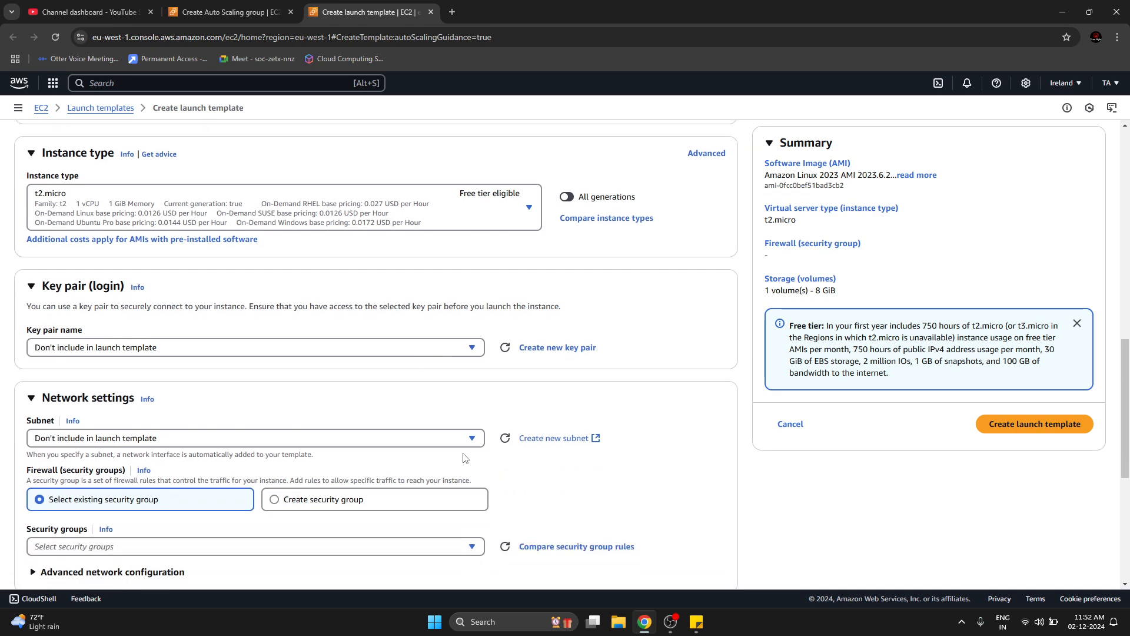
{"action": "scroll", "coordinate": [108, 417], "scroll_direction": "down", "scroll_amount": 3}
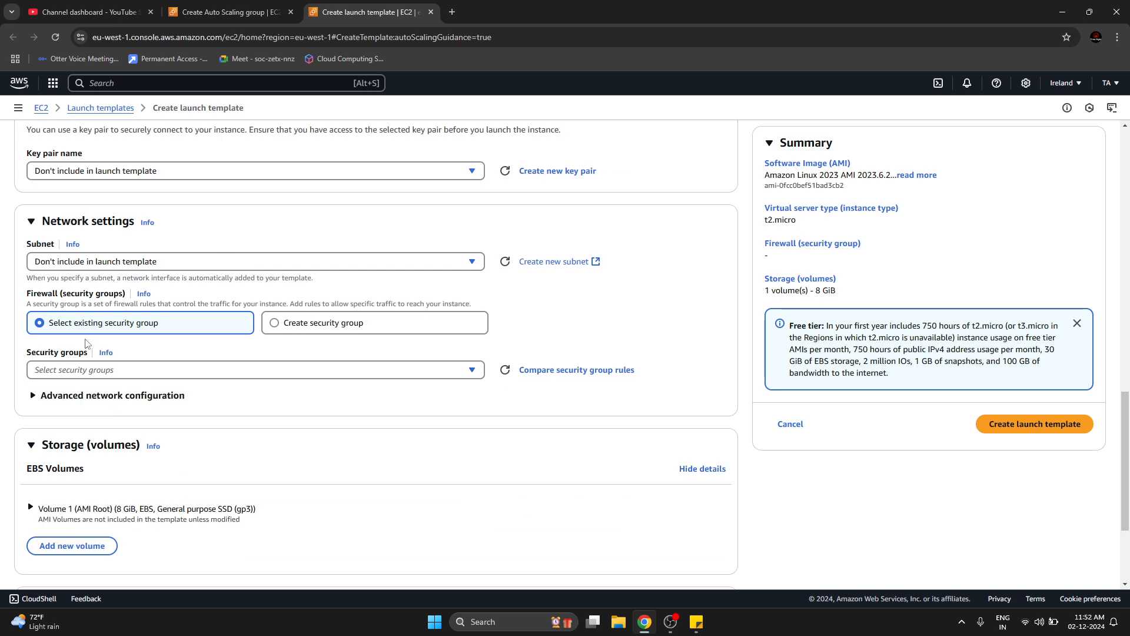
{"action": "left_click", "coordinate": [109, 265]}
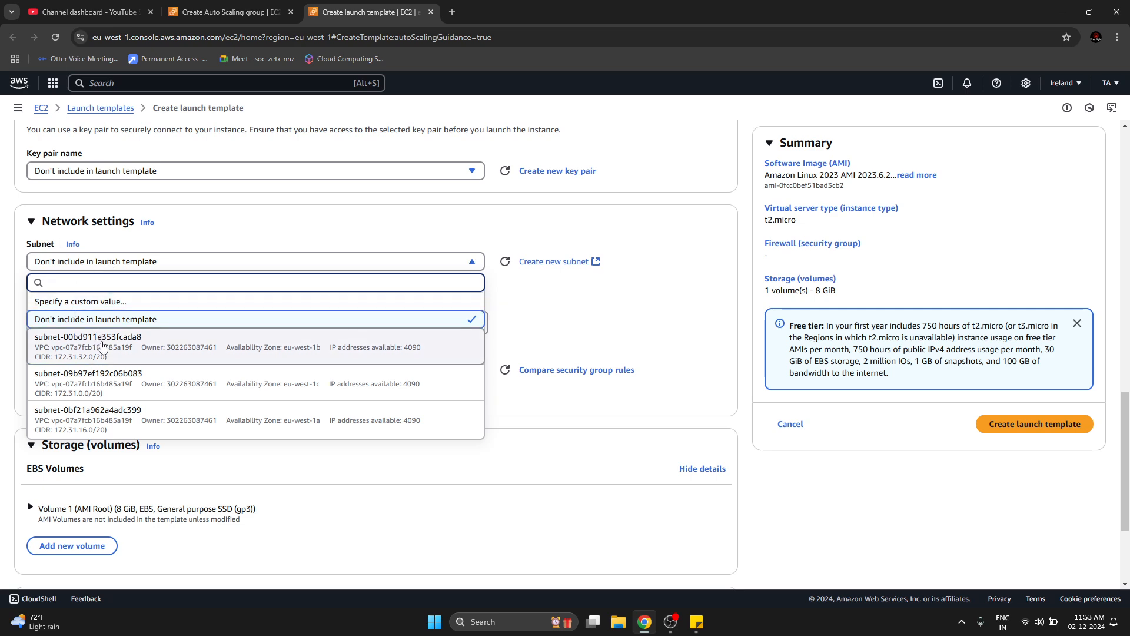
{"action": "left_click", "coordinate": [165, 331]}
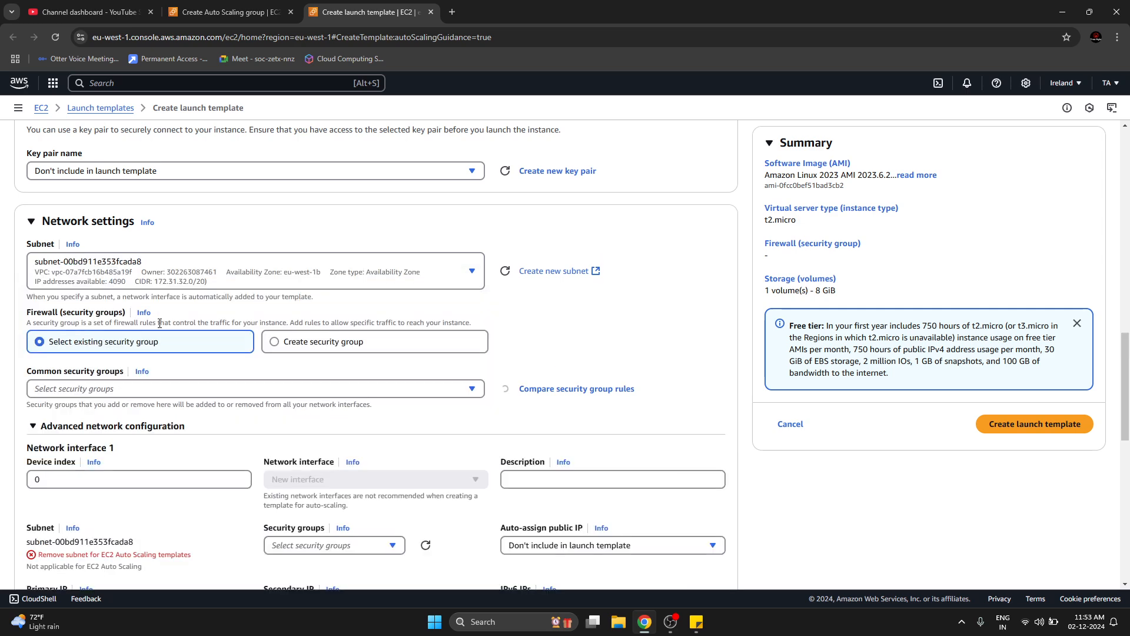
{"action": "left_click", "coordinate": [177, 285]}
{"action": "left_click", "coordinate": [109, 412]}
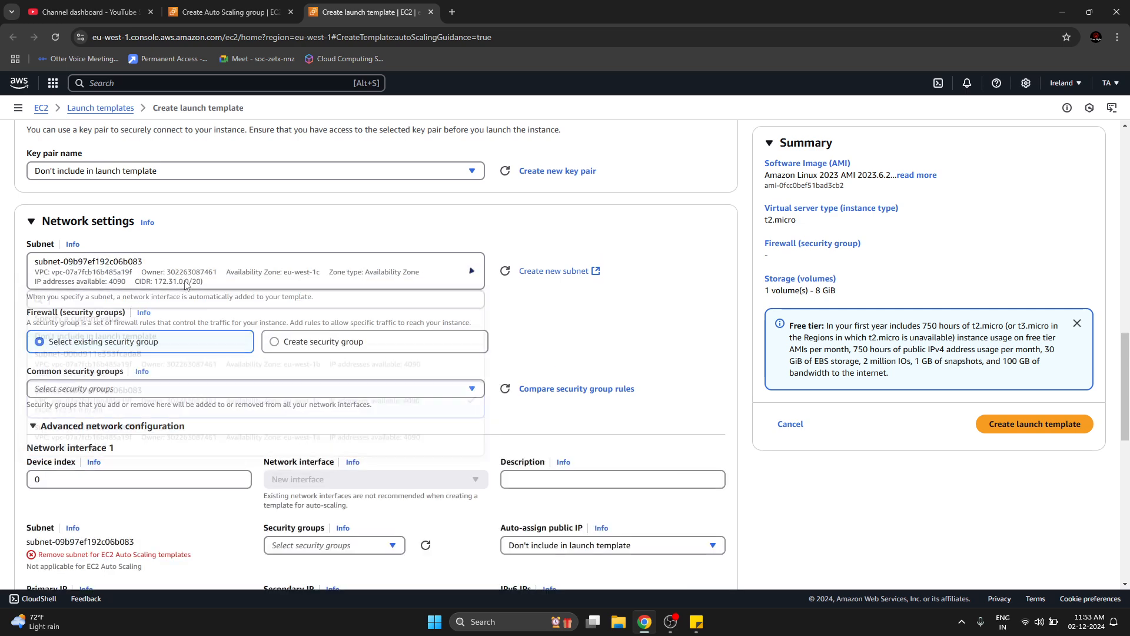
{"action": "left_click", "coordinate": [185, 285]}
{"action": "left_click", "coordinate": [167, 434]}
{"action": "left_click", "coordinate": [169, 276]}
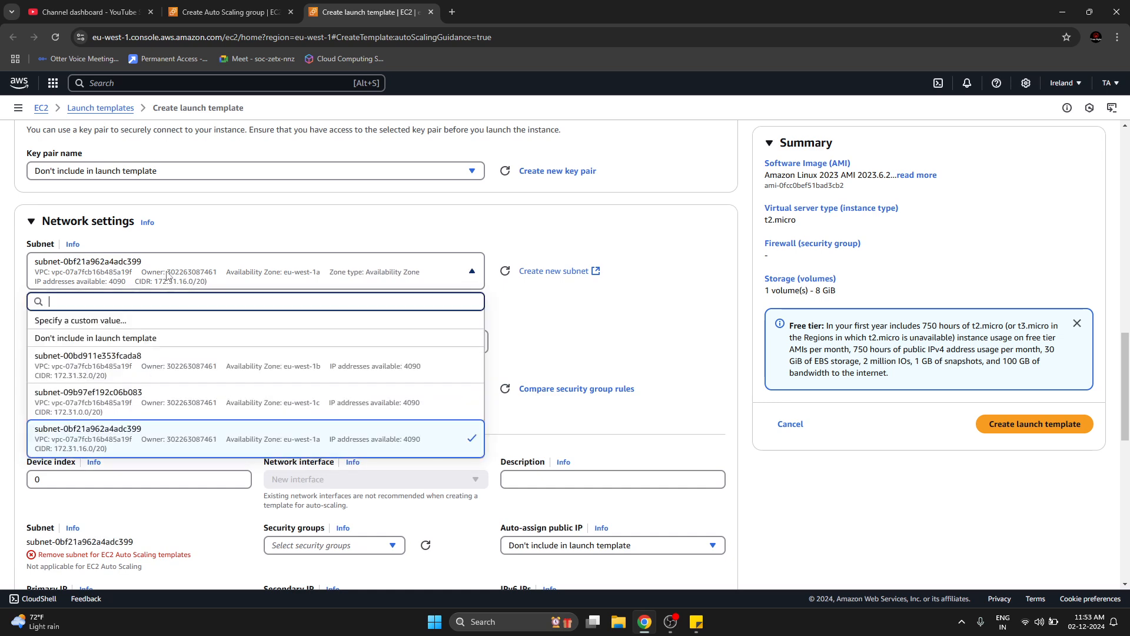
{"action": "left_click", "coordinate": [555, 326]}
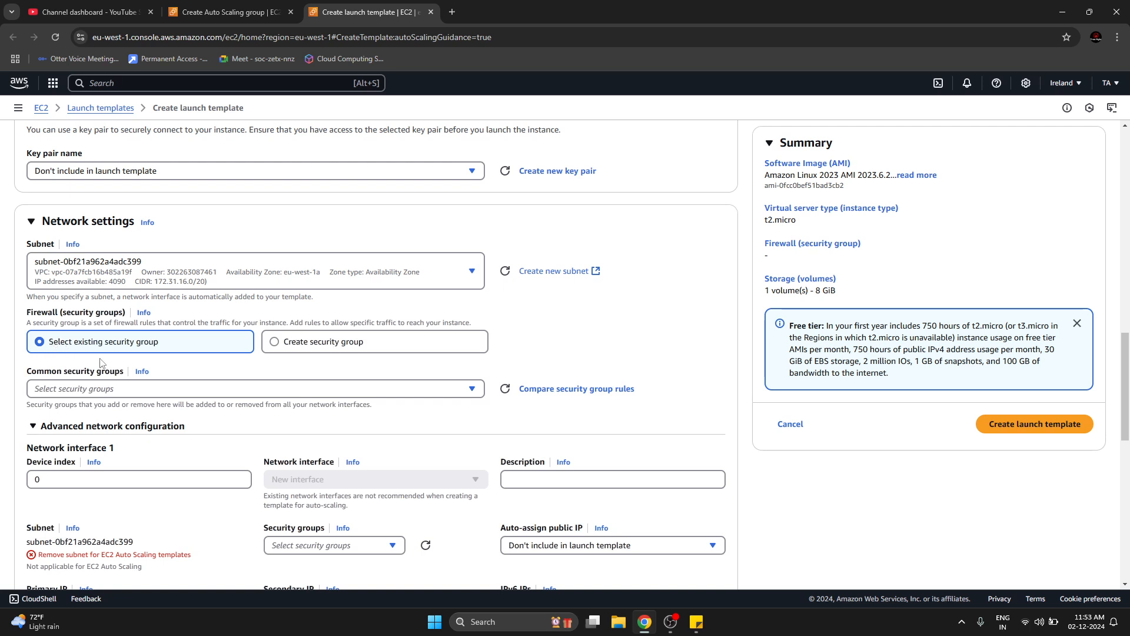
Assign the existing default security group to the launch template's network settings.
{"action": "left_click", "coordinate": [115, 390]}
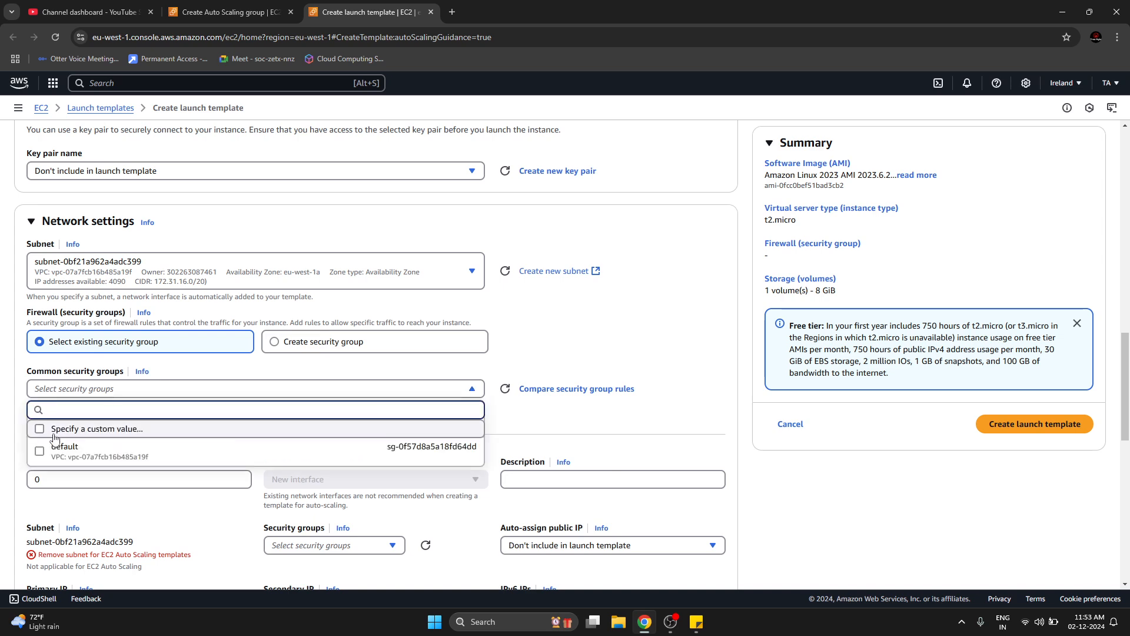
{"action": "left_click", "coordinate": [40, 451]}
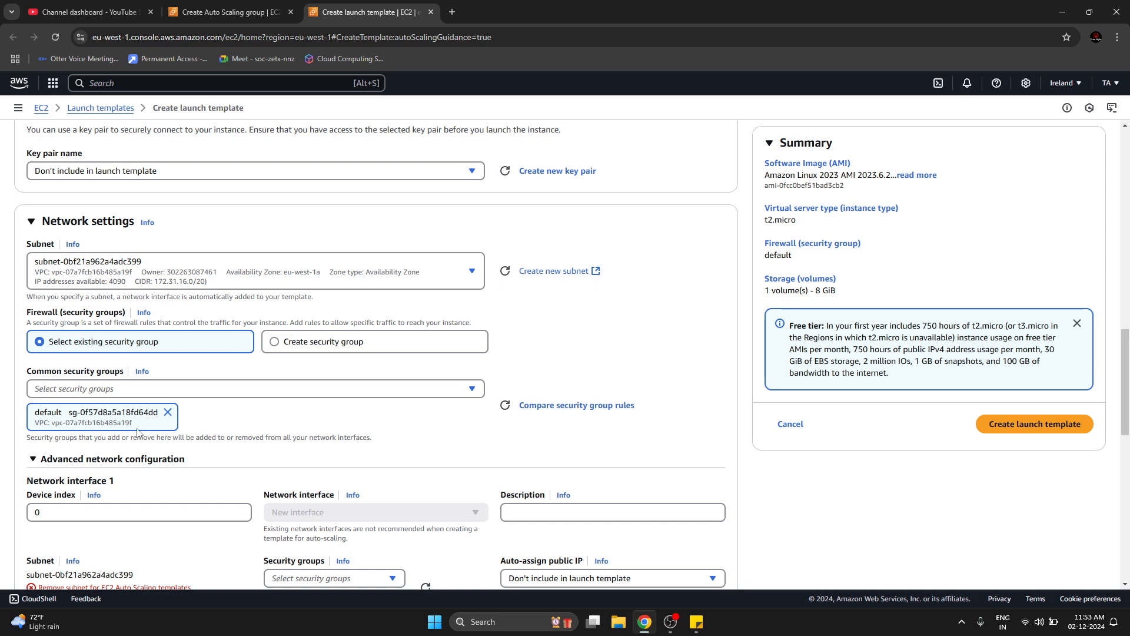
Exclude the subnet from the launch template's network settings by setting it to "Don't include in launch template".
{"action": "scroll", "coordinate": [47, 497], "scroll_direction": "down", "scroll_amount": 3}
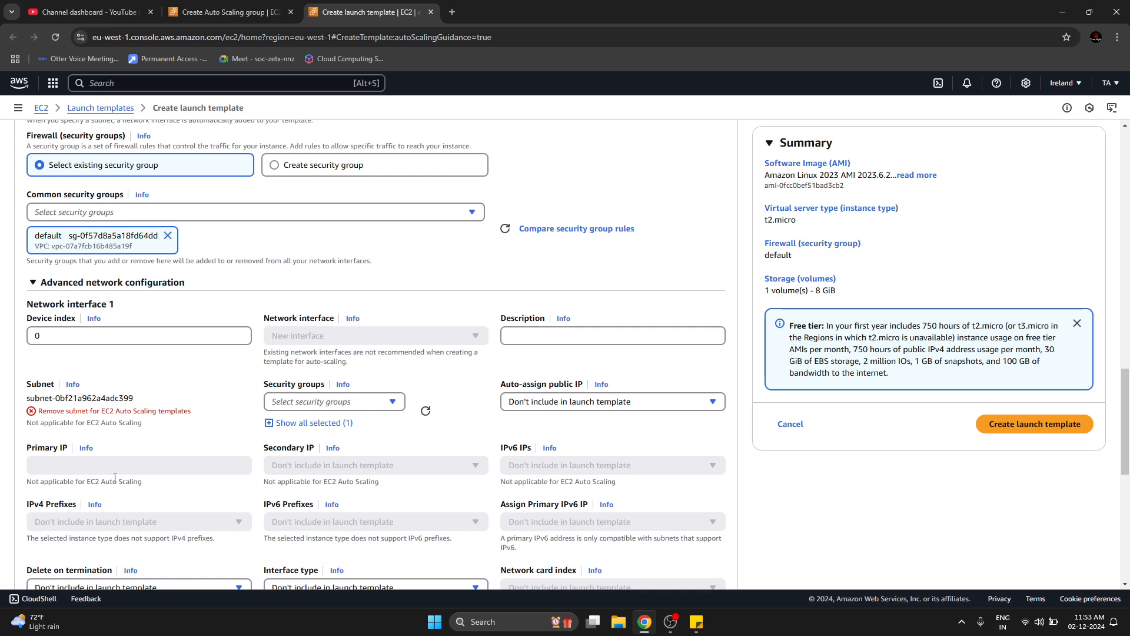
{"action": "scroll", "coordinate": [120, 477], "scroll_direction": "up", "scroll_amount": 2}
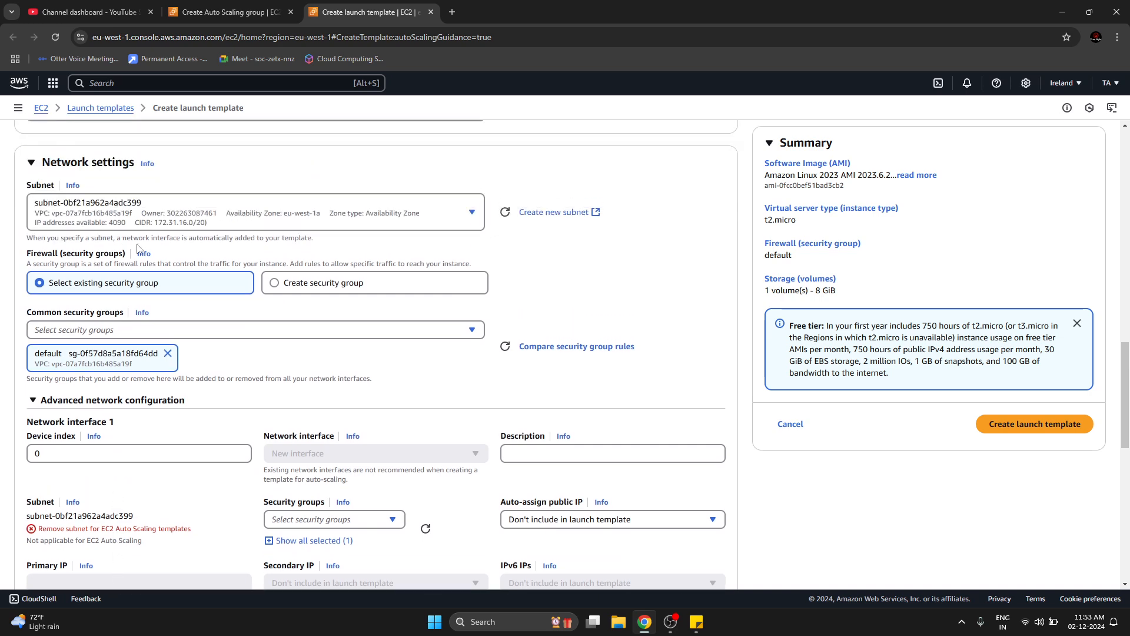
{"action": "left_click", "coordinate": [140, 223]}
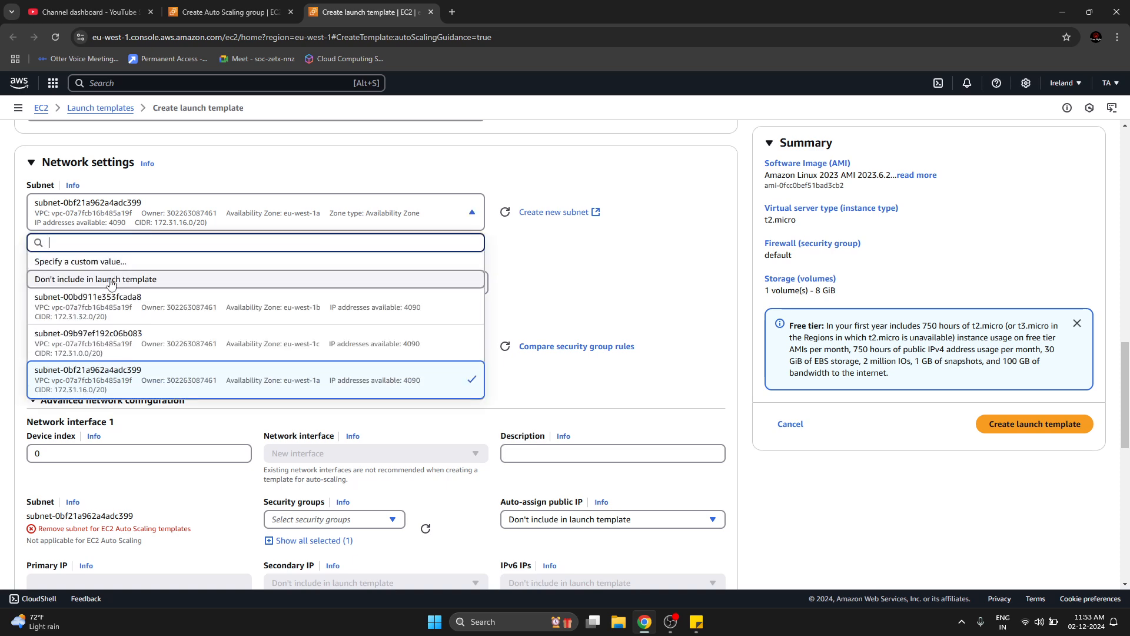
{"action": "left_click", "coordinate": [106, 279]}
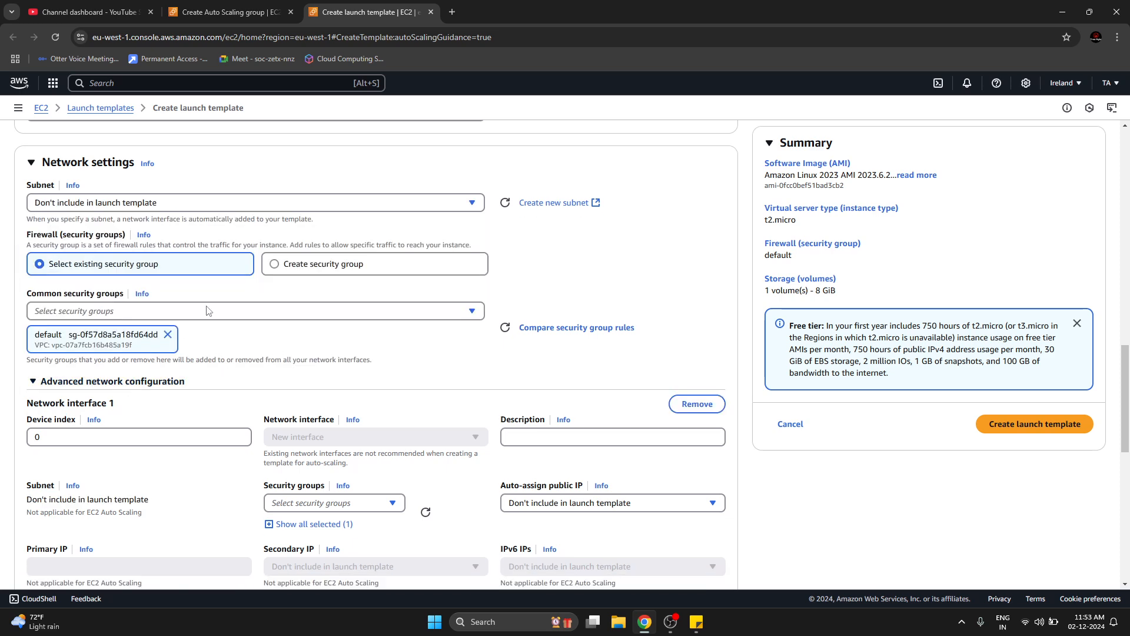
{"action": "left_click", "coordinate": [198, 206]}
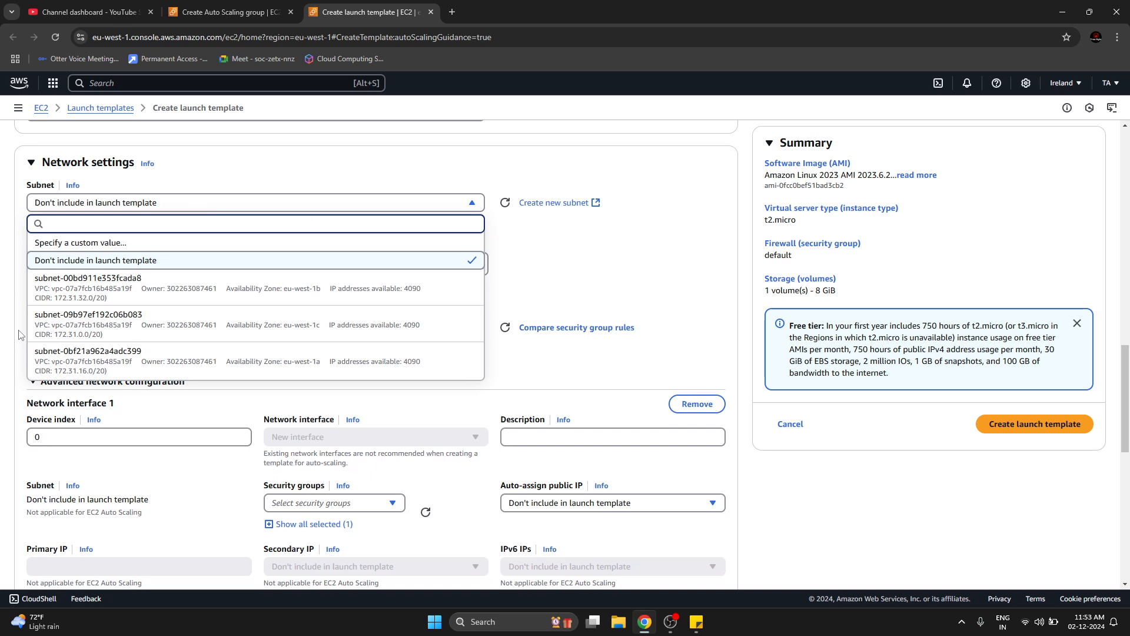
{"action": "left_click", "coordinate": [106, 265]}
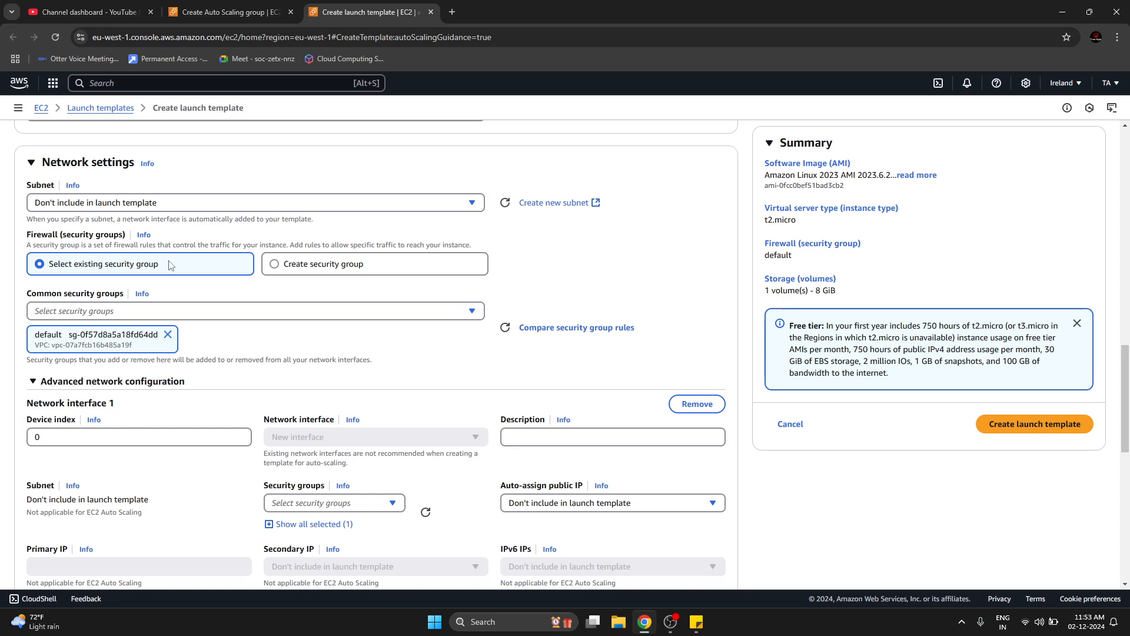
Review the root volume's storage settings and create the launch template.
{"action": "scroll", "coordinate": [285, 312], "scroll_direction": "down", "scroll_amount": 8}
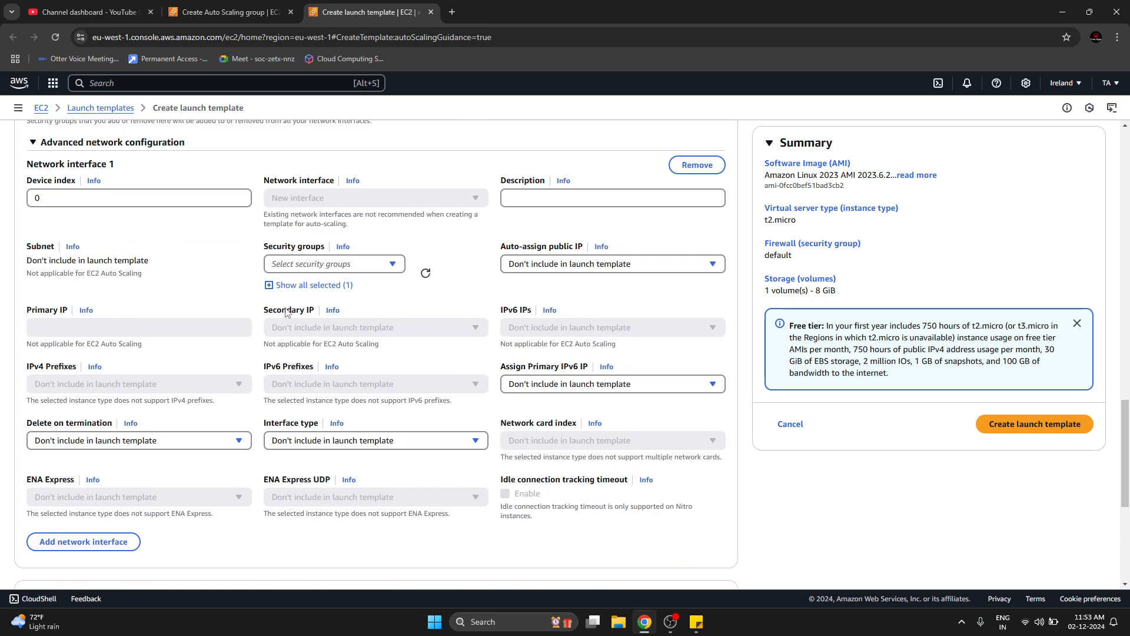
{"action": "scroll", "coordinate": [115, 416], "scroll_direction": "down", "scroll_amount": 1}
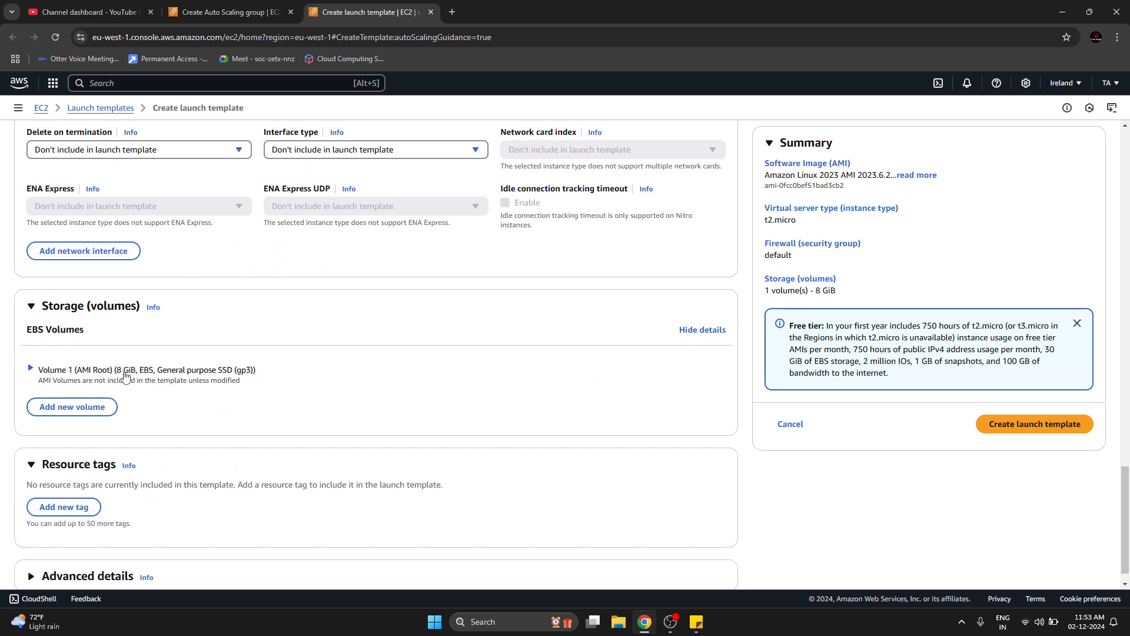
{"action": "left_click", "coordinate": [50, 371]}
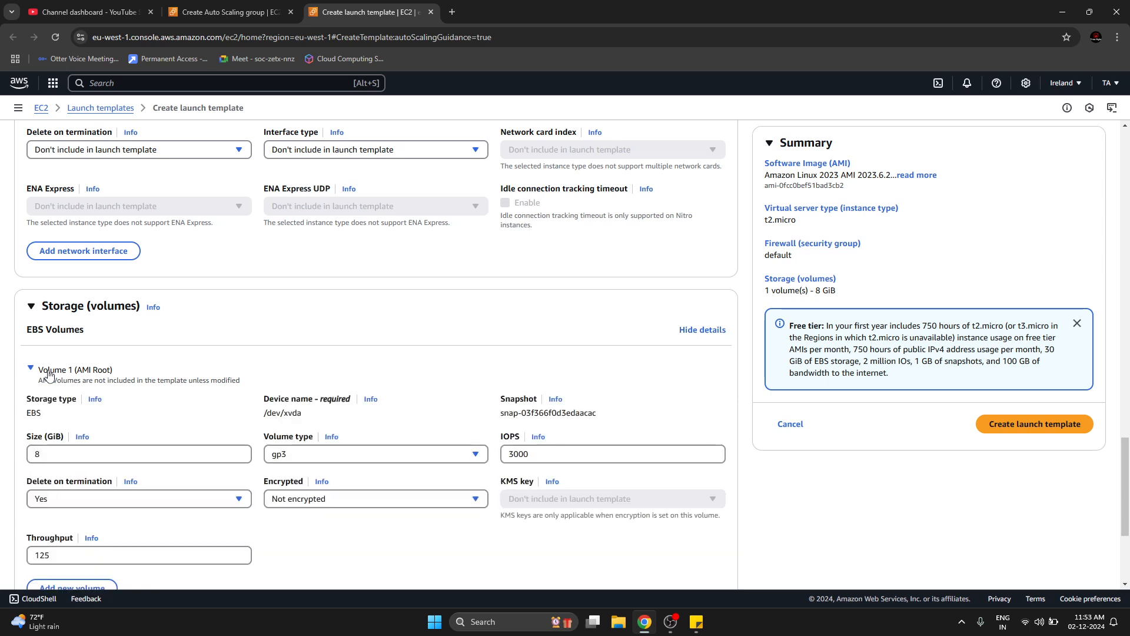
{"action": "left_click", "coordinate": [51, 371]}
{"action": "scroll", "coordinate": [330, 415], "scroll_direction": "down", "scroll_amount": 1}
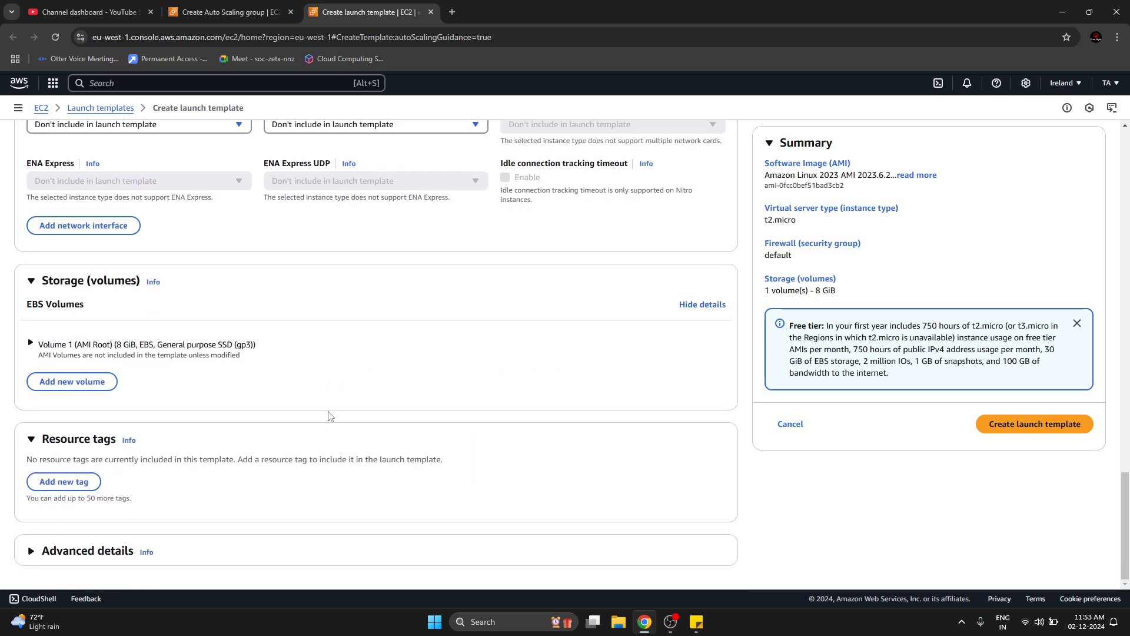
{"action": "left_click", "coordinate": [1001, 434]}
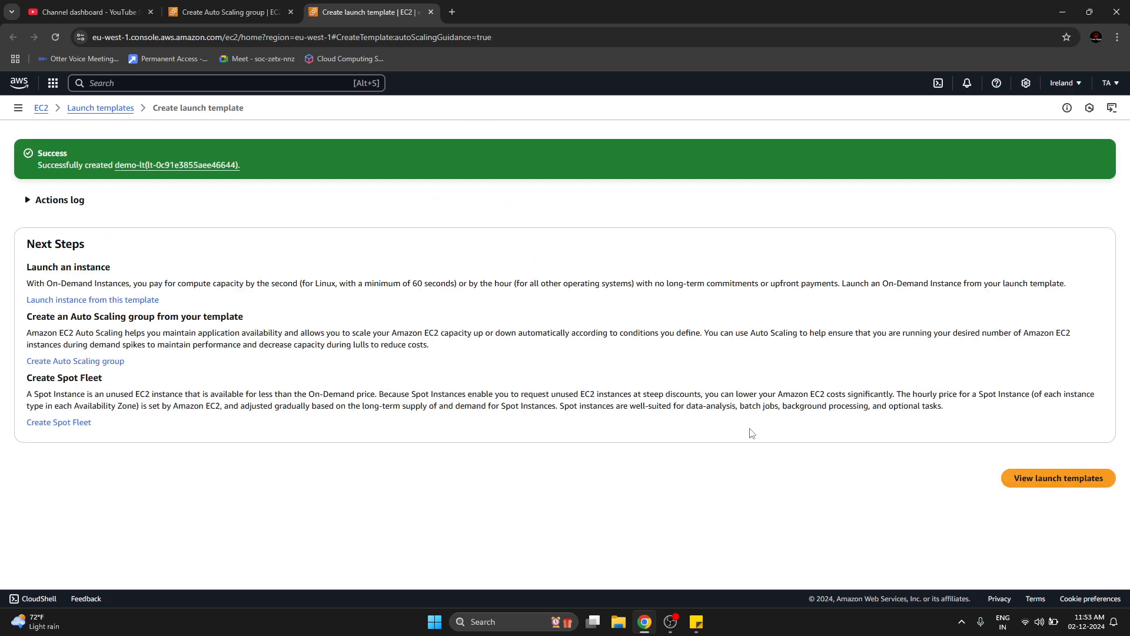
Open the list of launch templates and examine the details of demo-lt in an enlarged details view.
{"action": "left_click", "coordinate": [1082, 488]}
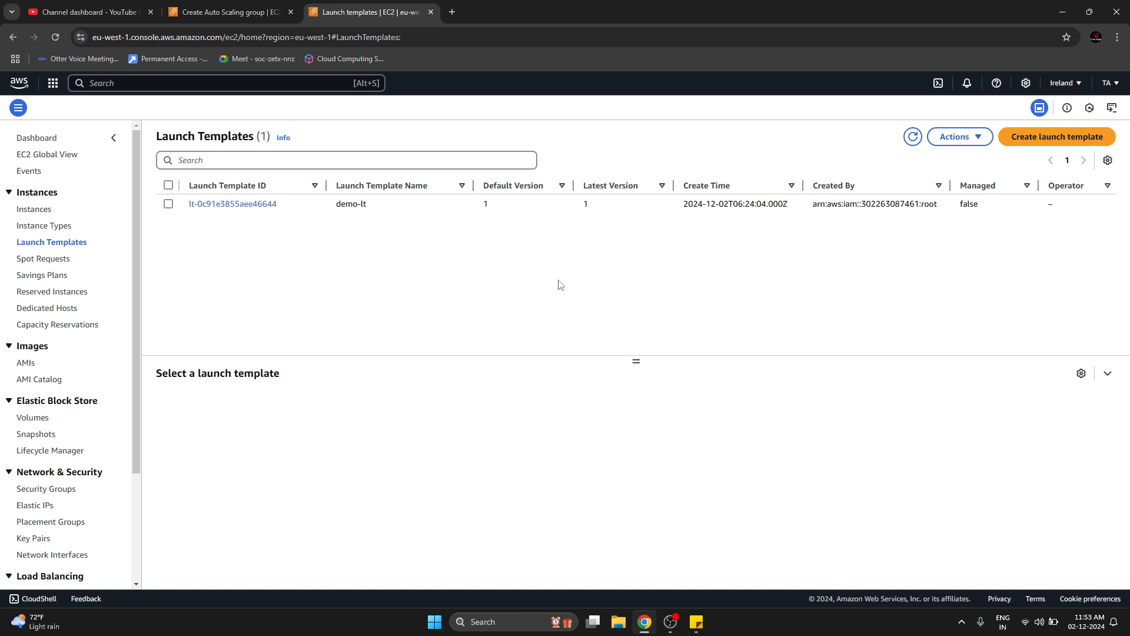
{"action": "left_click", "coordinate": [378, 211]}
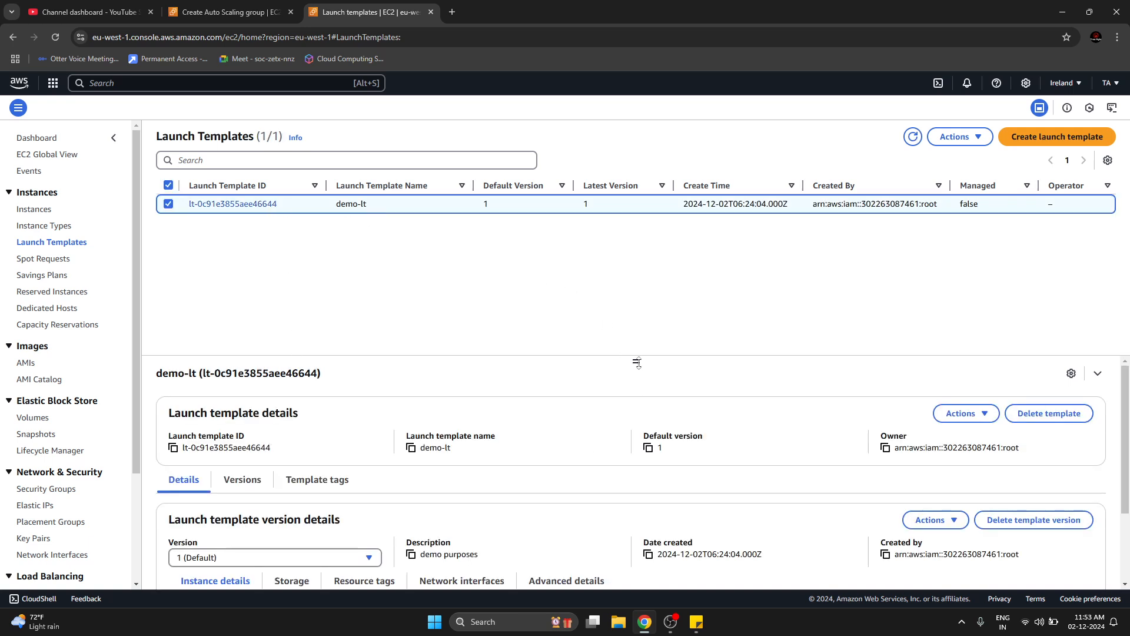
{"action": "left_click_drag", "start_coordinate": [637, 363], "coordinate": [676, 227]}
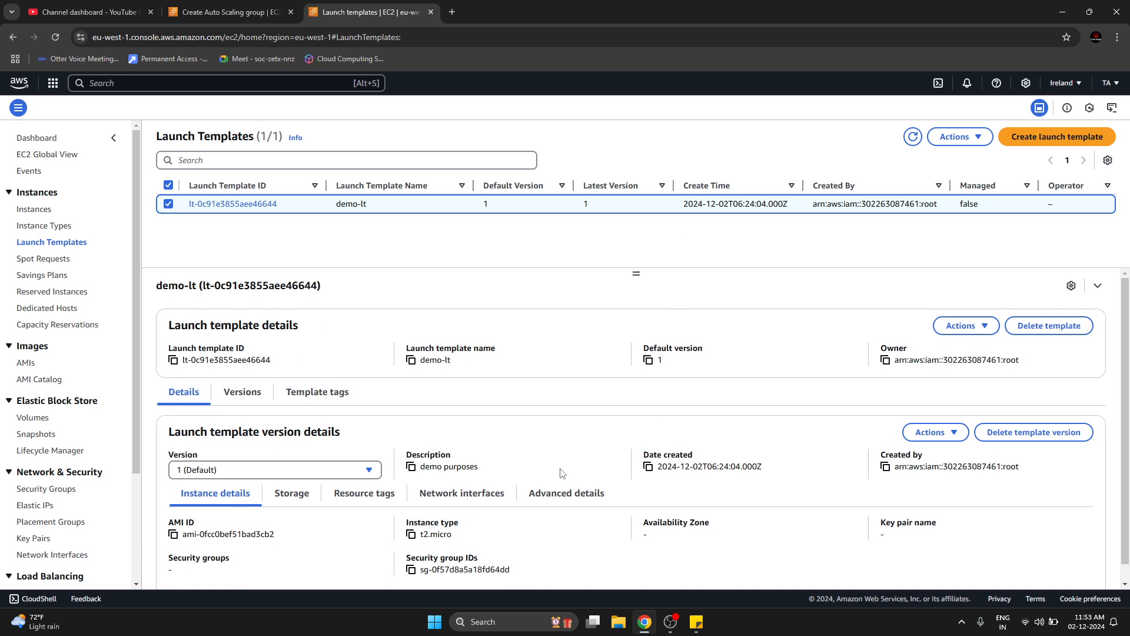
Refresh the available launch templates and select demo-lt with version Default (1) for the Auto Scaling group demo-asg.
{"action": "left_click", "coordinate": [273, 7]}
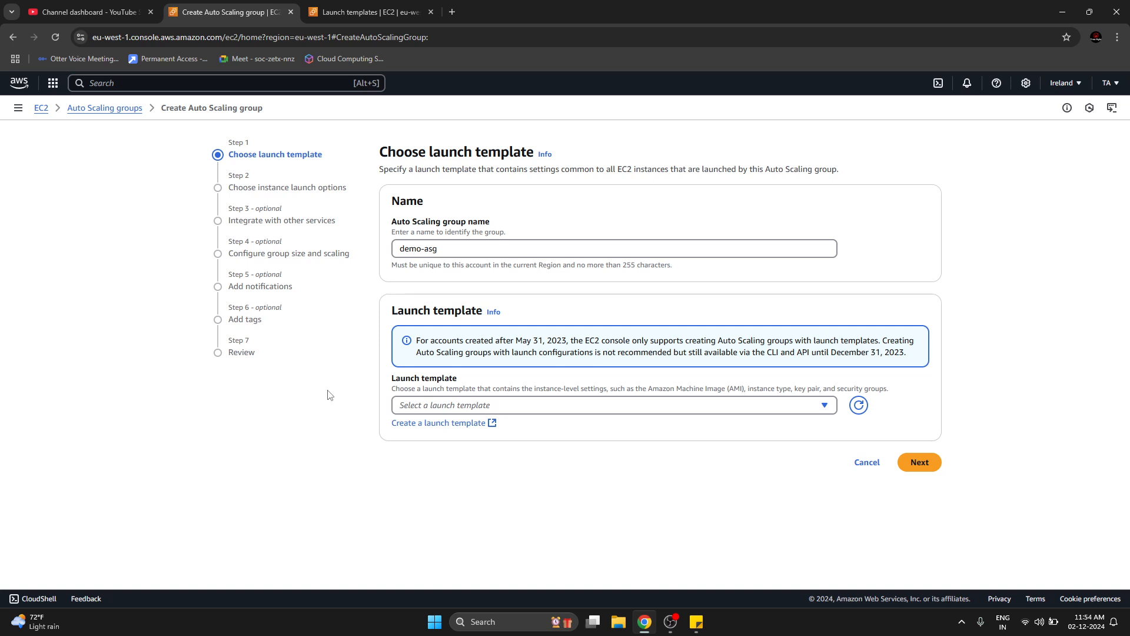
{"action": "left_click", "coordinate": [770, 407]}
{"action": "left_click", "coordinate": [858, 407]}
{"action": "left_click", "coordinate": [804, 408]}
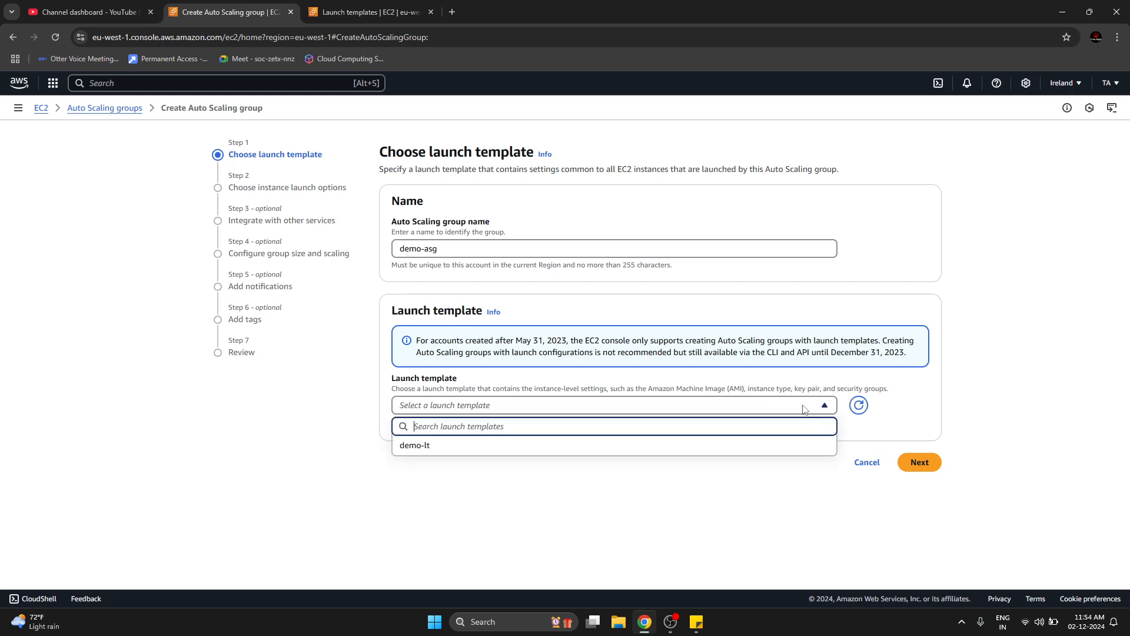
{"action": "left_click", "coordinate": [505, 448]}
{"action": "scroll", "coordinate": [296, 487], "scroll_direction": "down", "scroll_amount": 3}
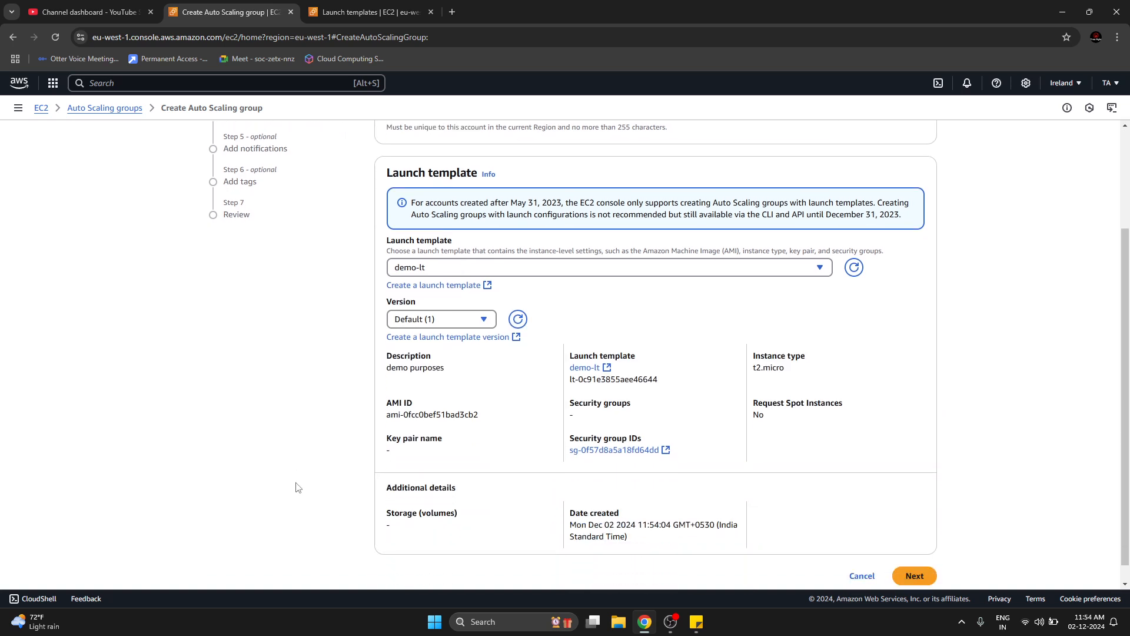
{"action": "scroll", "coordinate": [297, 486], "scroll_direction": "up", "scroll_amount": 1}
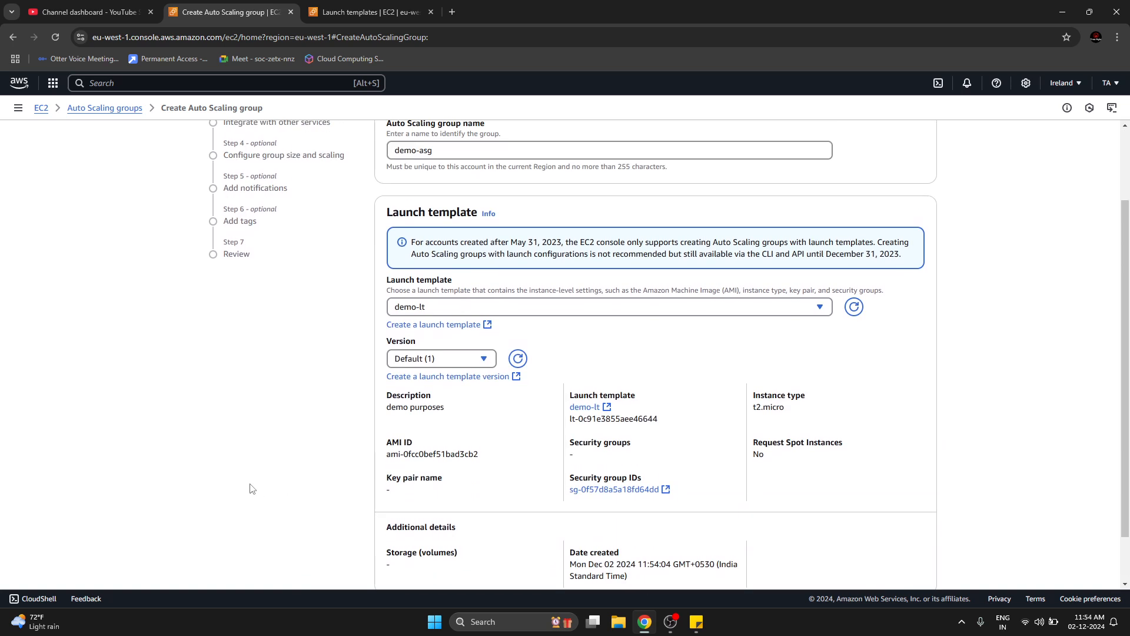
{"action": "left_click", "coordinate": [483, 359]}
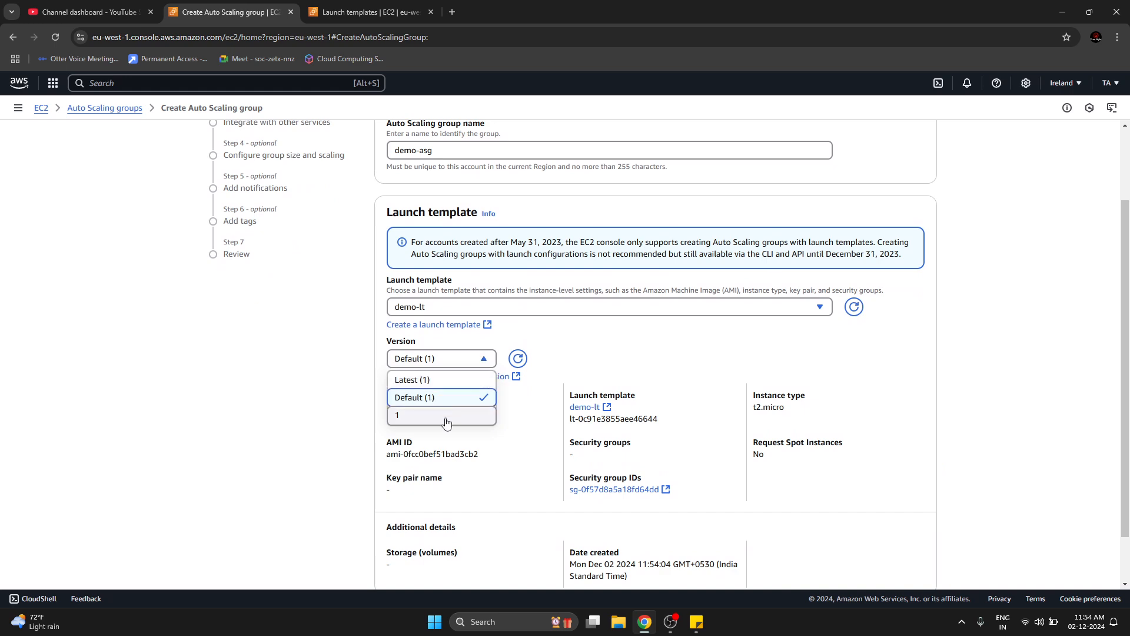
{"action": "left_click", "coordinate": [345, 405]}
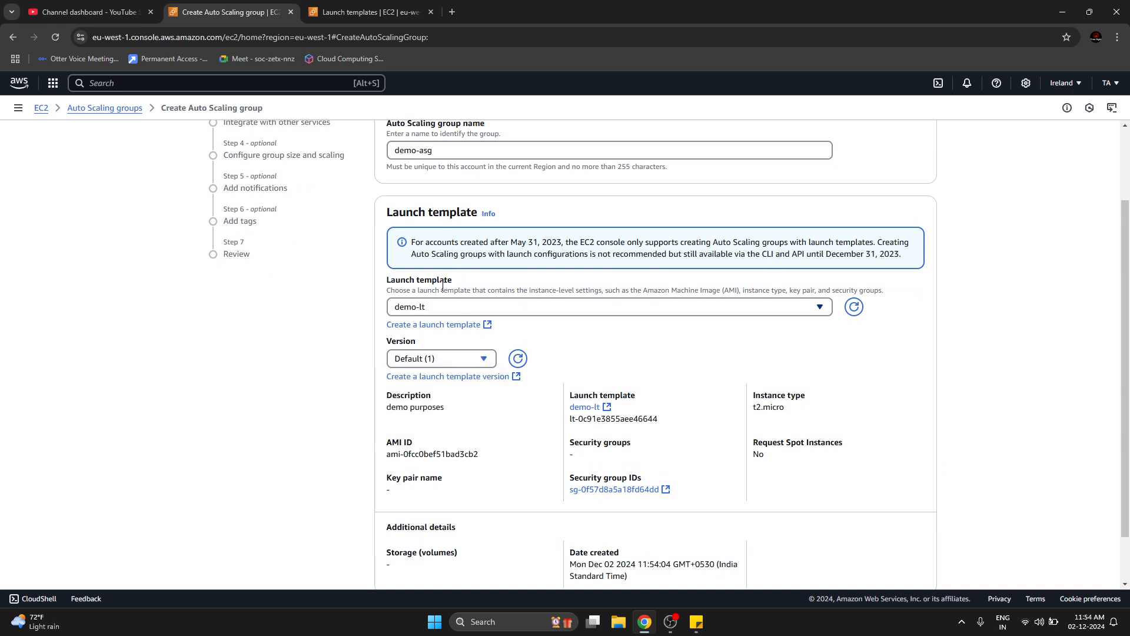
Start a new version of launch template demo-lt with EC2 Auto Scaling guidance, based on the existing template.
{"action": "left_click", "coordinate": [369, 12]}
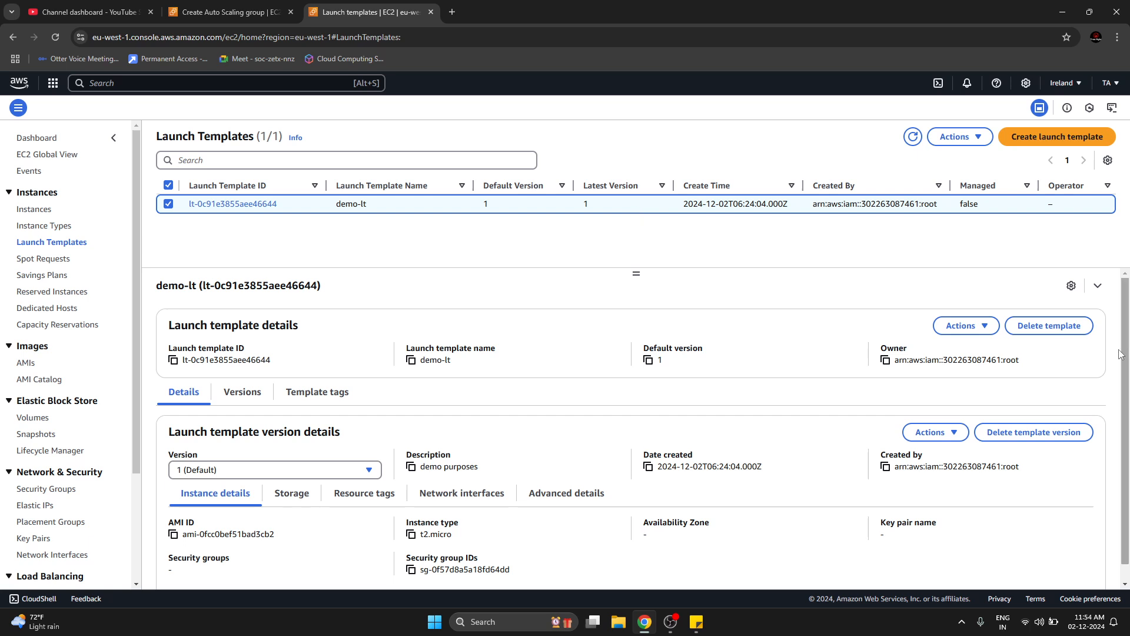
{"action": "left_click", "coordinate": [970, 328]}
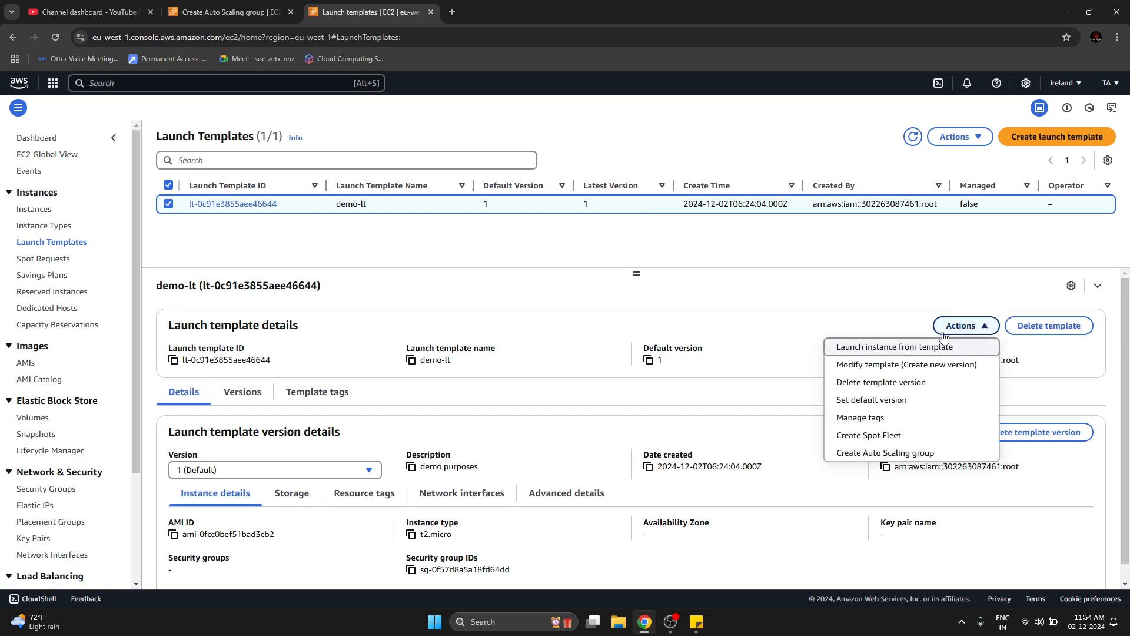
{"action": "left_click", "coordinate": [861, 366]}
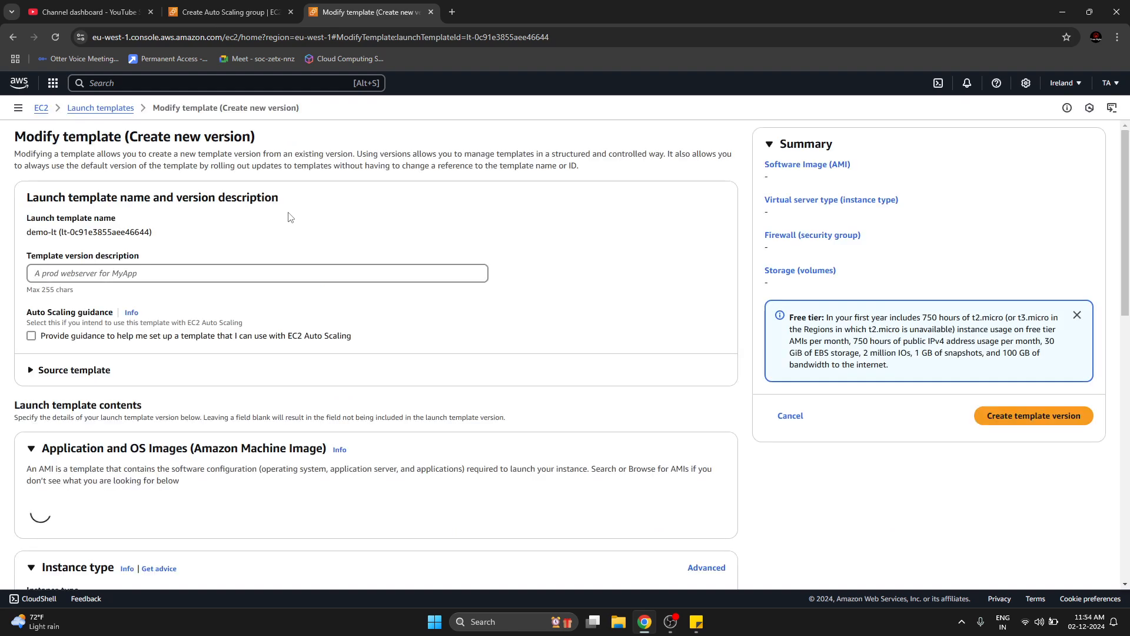
{"action": "scroll", "coordinate": [158, 317], "scroll_direction": "down", "scroll_amount": 7}
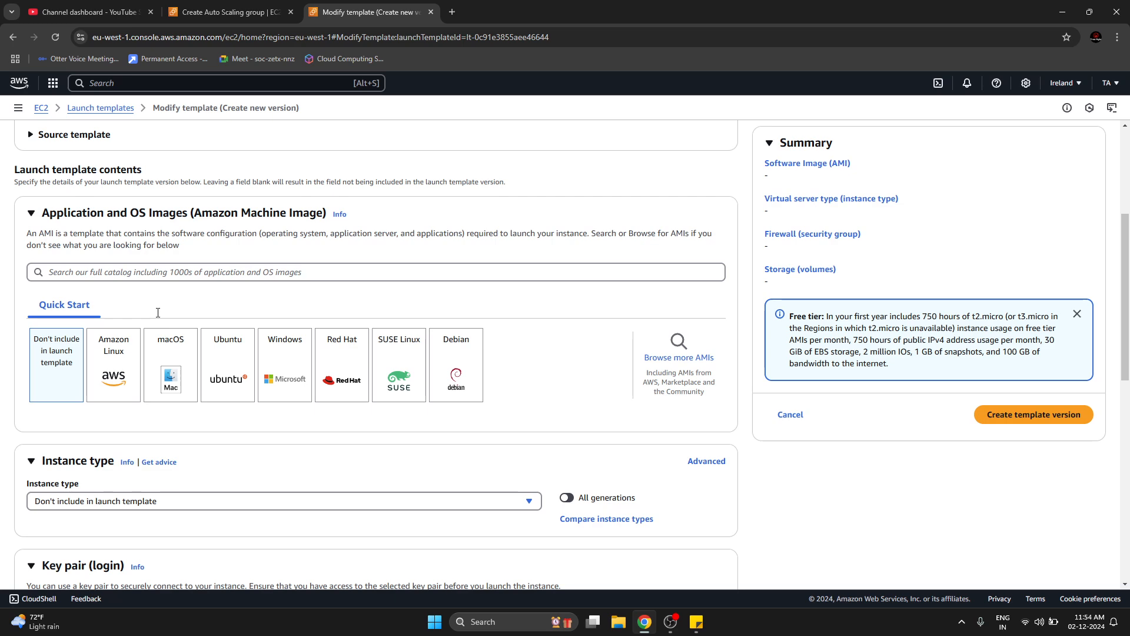
{"action": "scroll", "coordinate": [327, 369], "scroll_direction": "up", "scroll_amount": 3}
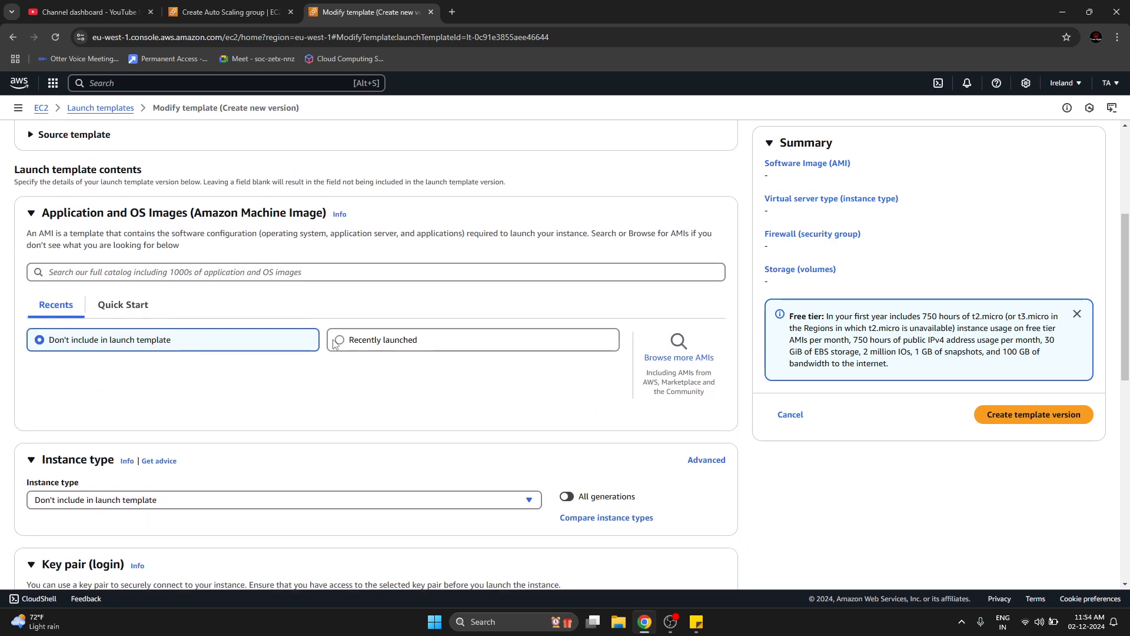
{"action": "scroll", "coordinate": [340, 344], "scroll_direction": "up", "scroll_amount": 4}
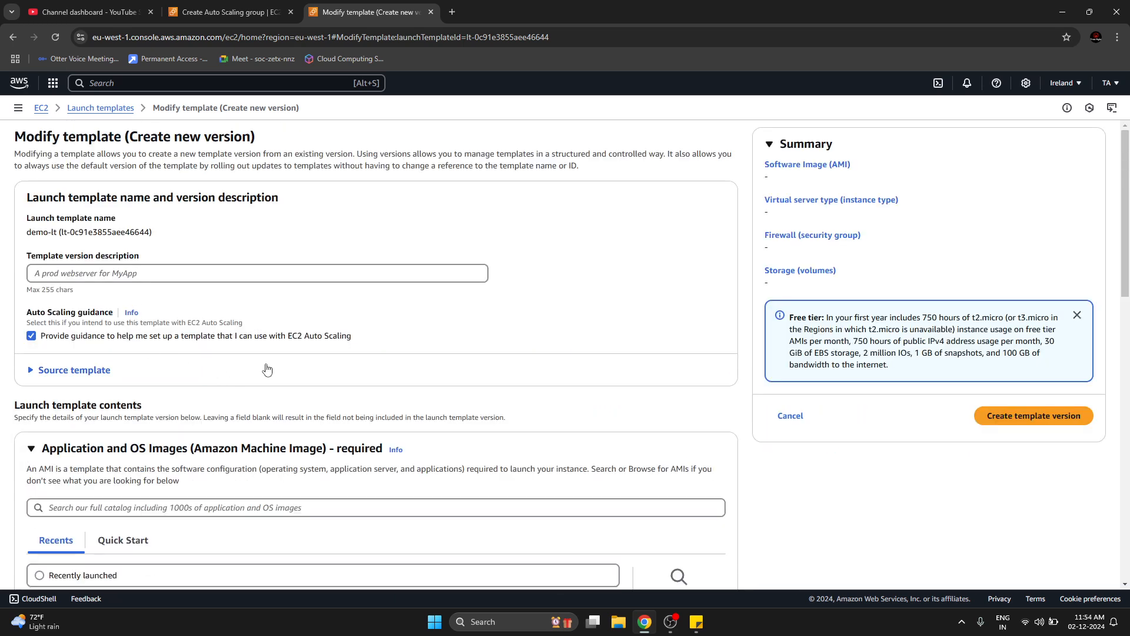
{"action": "scroll", "coordinate": [267, 369], "scroll_direction": "down", "scroll_amount": 3}
{"action": "scroll", "coordinate": [266, 369], "scroll_direction": "down", "scroll_amount": 2}
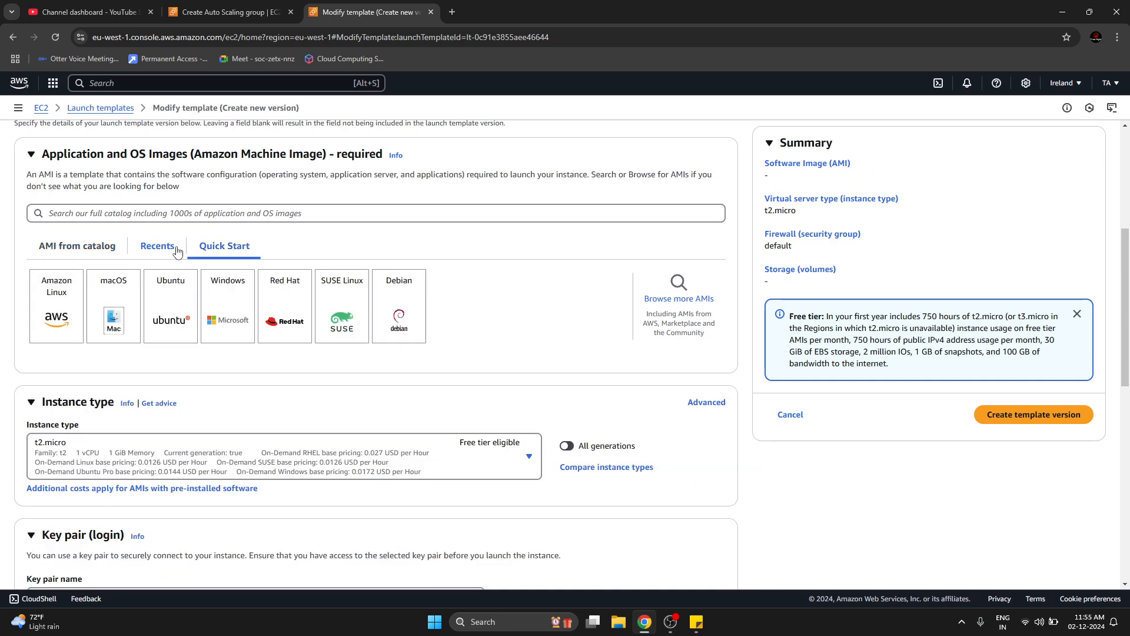
Choose the recently launched image ami-0a422d70f727fe93e for the new template version and create the version.
{"action": "left_click", "coordinate": [158, 247]}
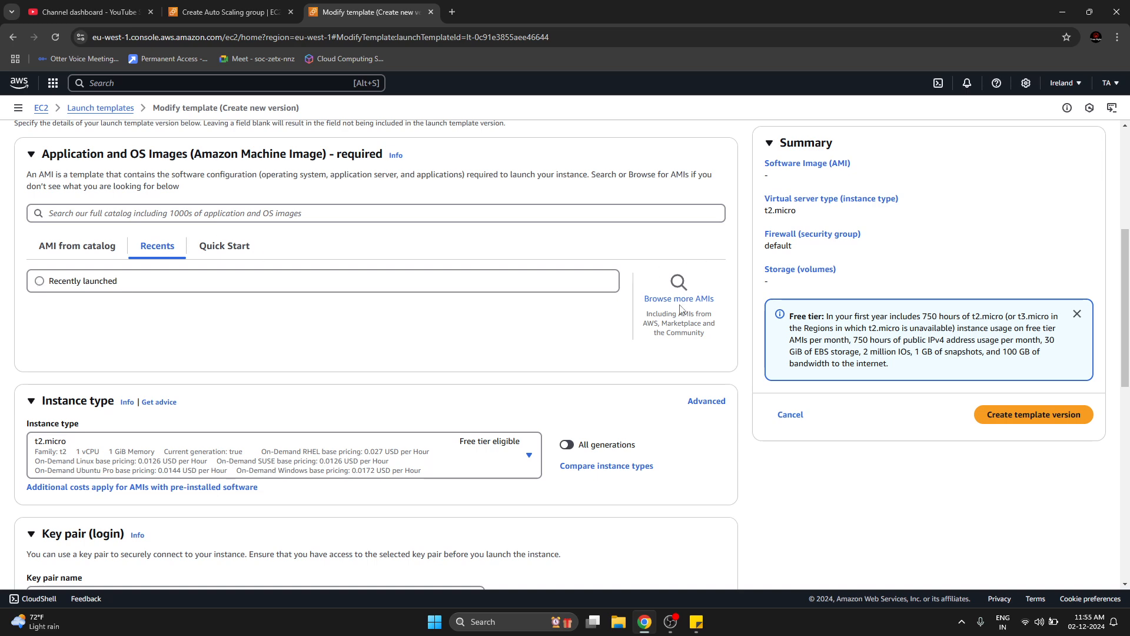
{"action": "left_click", "coordinate": [597, 287]}
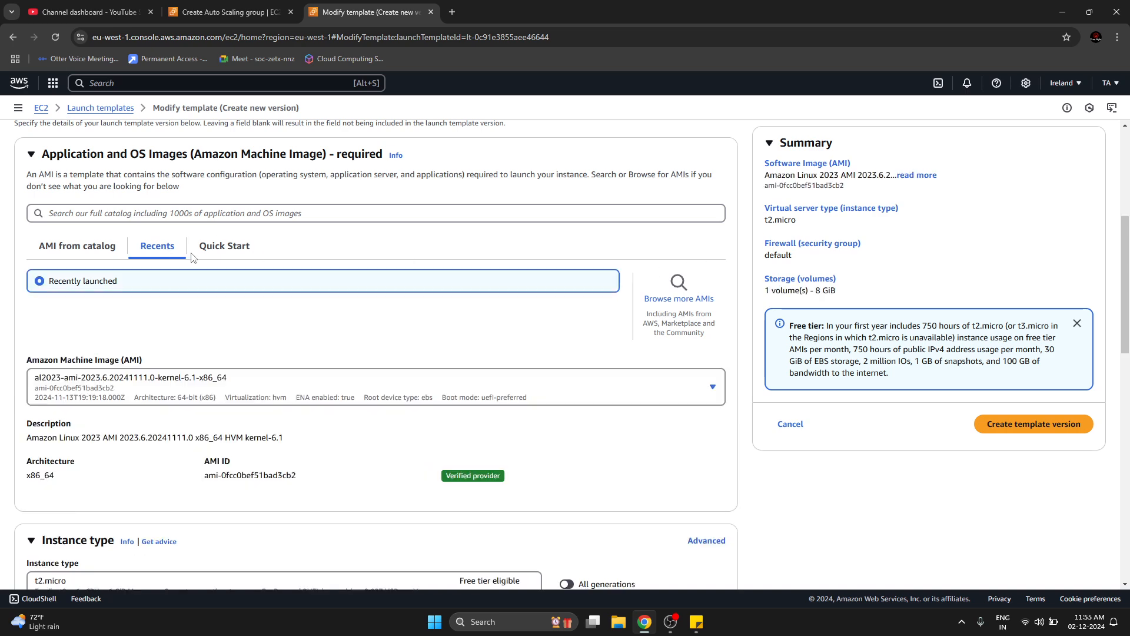
{"action": "left_click", "coordinate": [113, 394]}
{"action": "left_click", "coordinate": [109, 311]}
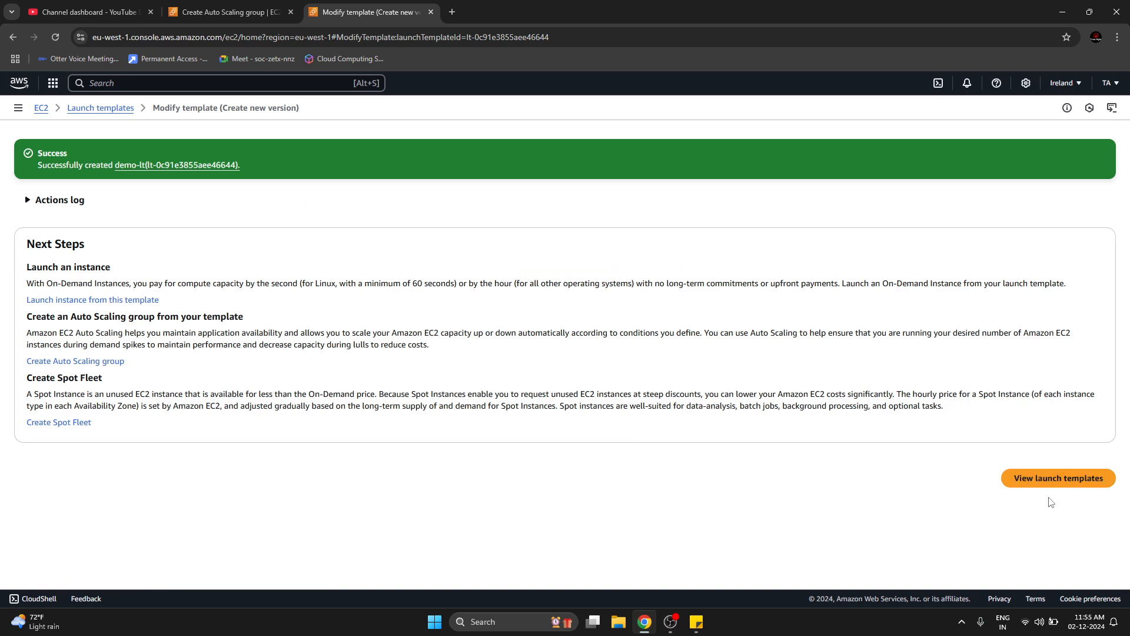
Return to the launch templates list and compare the AMI IDs of demo-lt's versions 1 and 2.
{"action": "left_click", "coordinate": [1046, 491]}
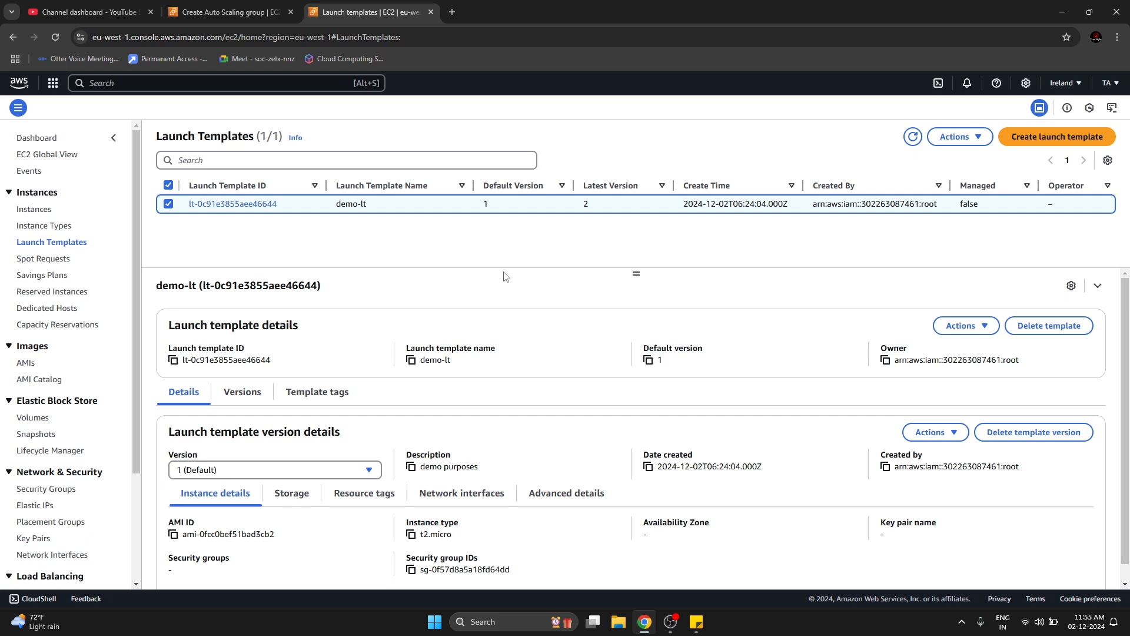
{"action": "double_click", "coordinate": [585, 206]}
{"action": "left_click", "coordinate": [341, 470]}
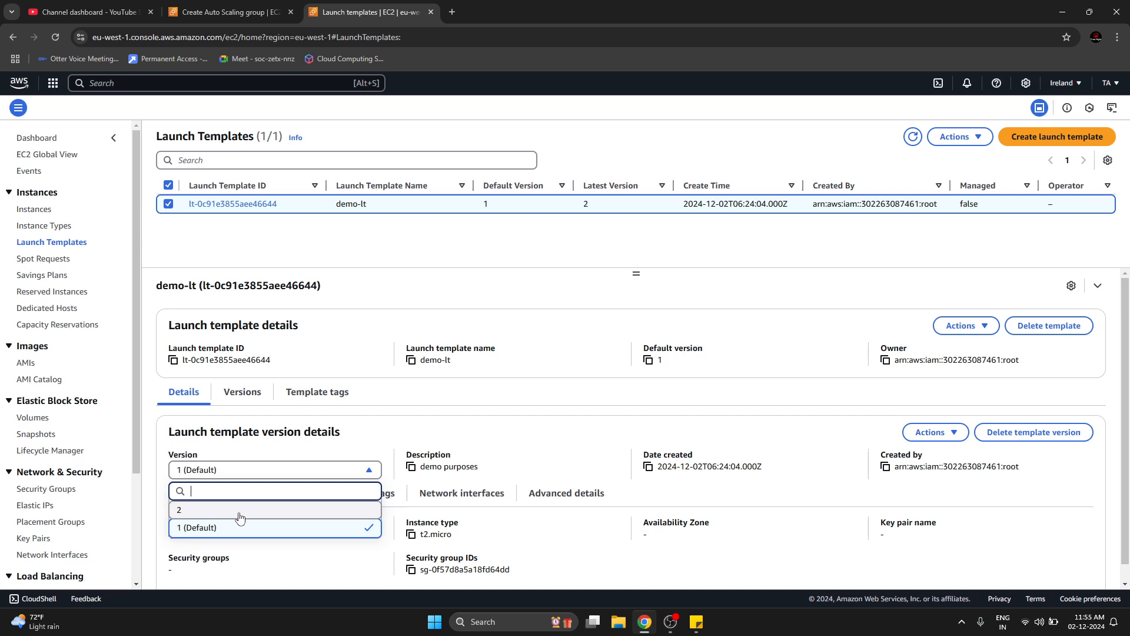
{"action": "left_click", "coordinate": [242, 515]}
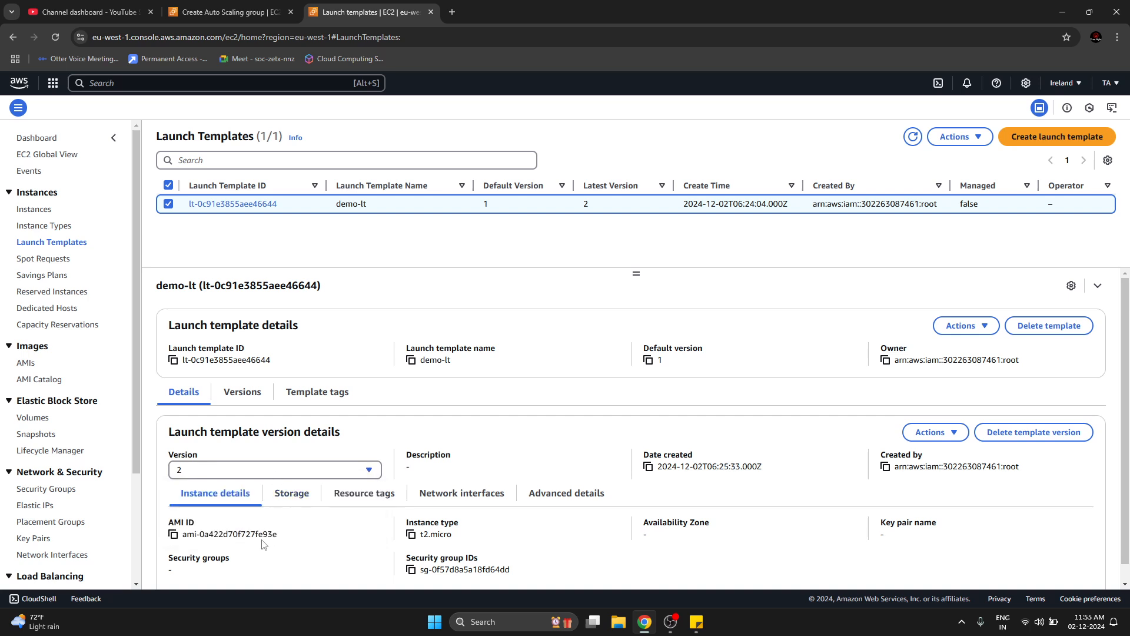
{"action": "left_click_drag", "start_coordinate": [256, 535], "coordinate": [274, 533]}
{"action": "left_click", "coordinate": [315, 471]}
{"action": "left_click", "coordinate": [268, 530]}
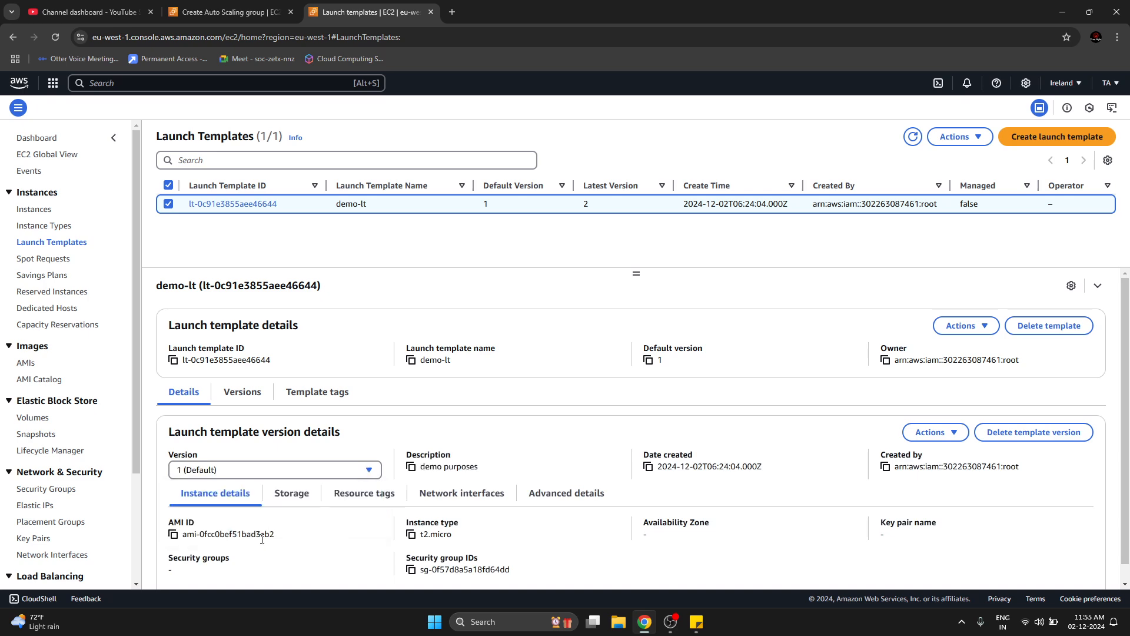
{"action": "left_click_drag", "start_coordinate": [259, 537], "coordinate": [315, 538]}
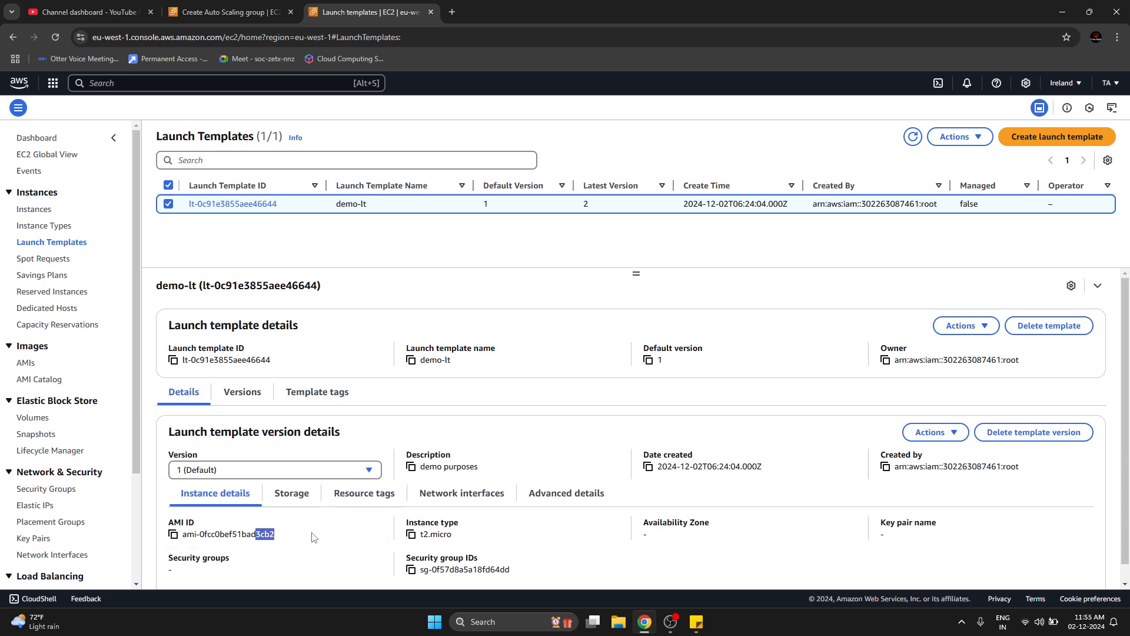
{"action": "left_click", "coordinate": [359, 474]}
{"action": "left_click", "coordinate": [345, 509]}
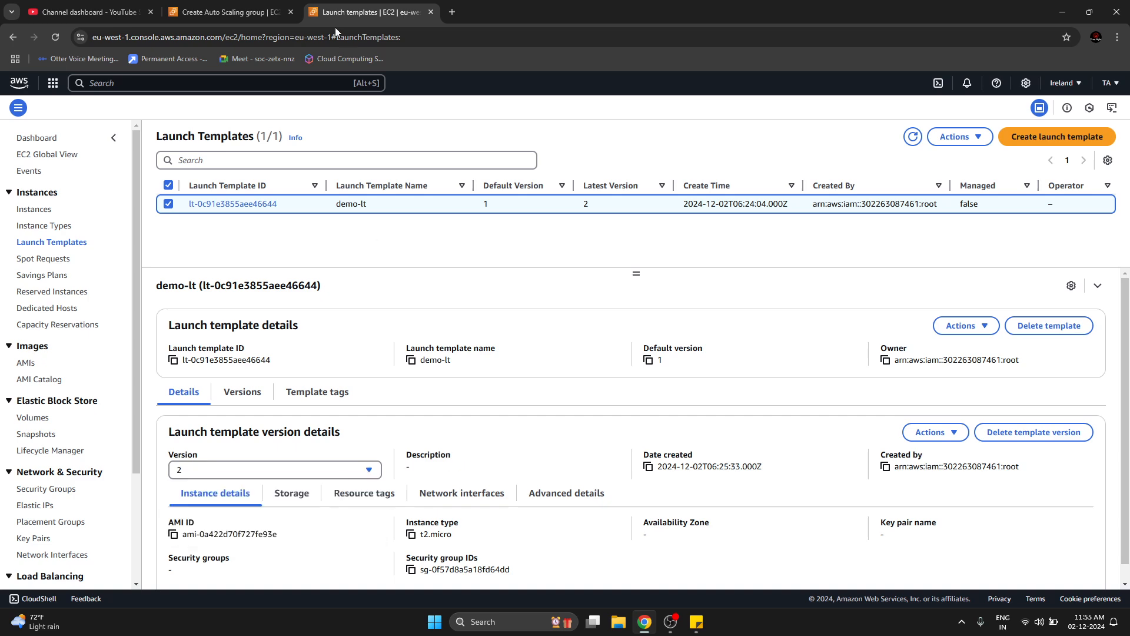
Return to the Auto Scaling group form, refresh the launch templates, reselect demo-lt and check which template versions are available.
{"action": "left_click", "coordinate": [230, 11]}
{"action": "left_click", "coordinate": [470, 358]}
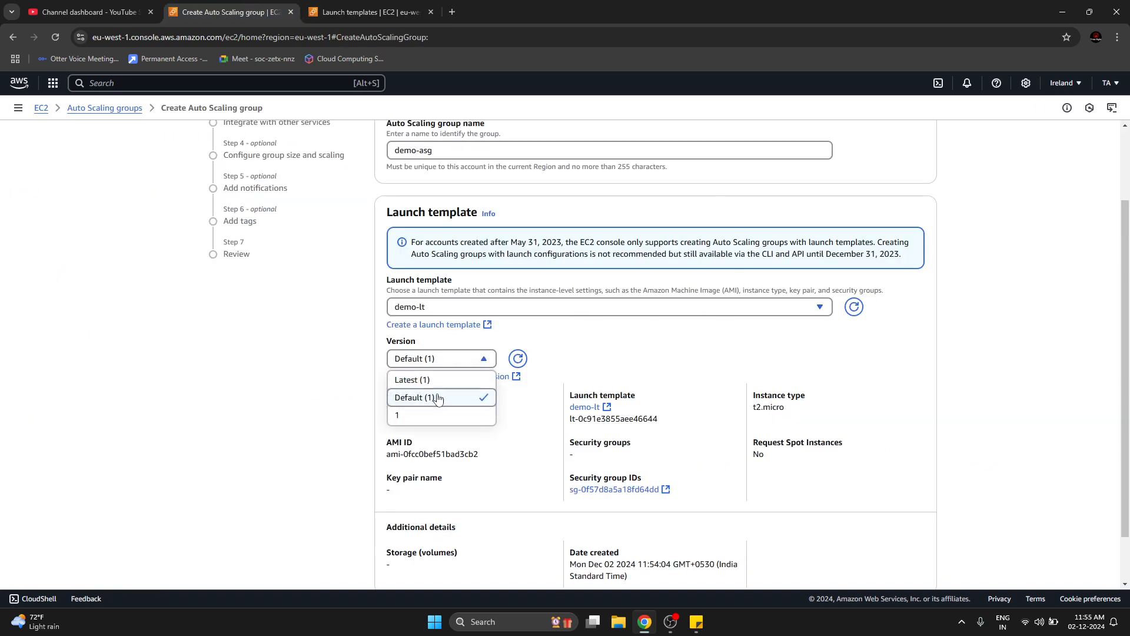
{"action": "left_click", "coordinate": [847, 310]}
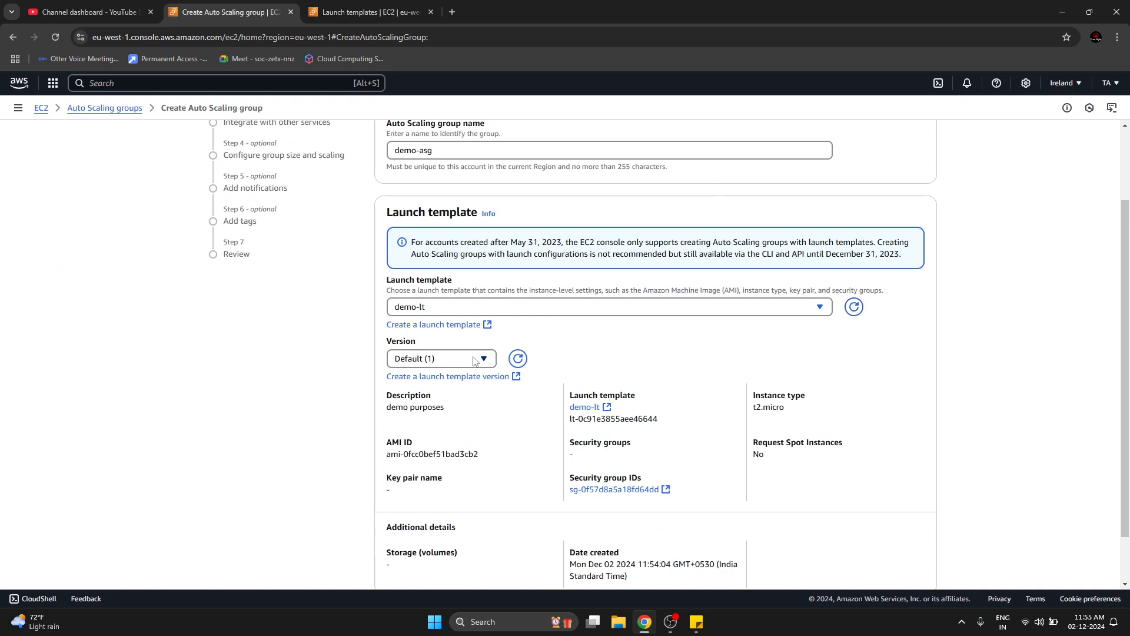
{"action": "left_click", "coordinate": [476, 360]}
{"action": "left_click", "coordinate": [780, 307]}
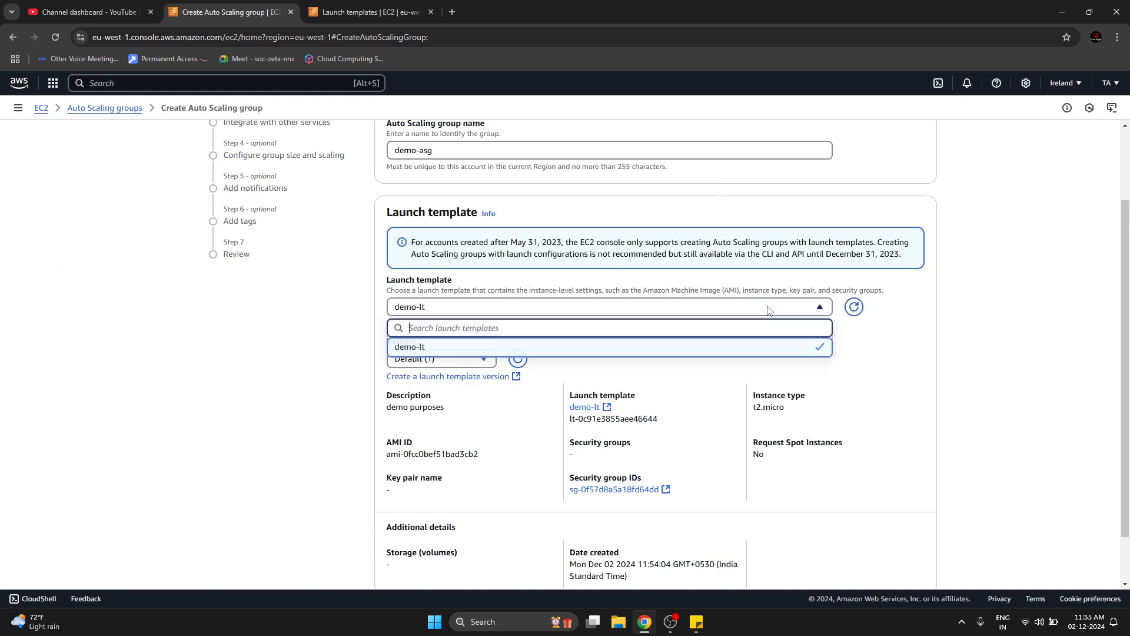
{"action": "left_click", "coordinate": [542, 352]}
{"action": "left_click", "coordinate": [430, 456]}
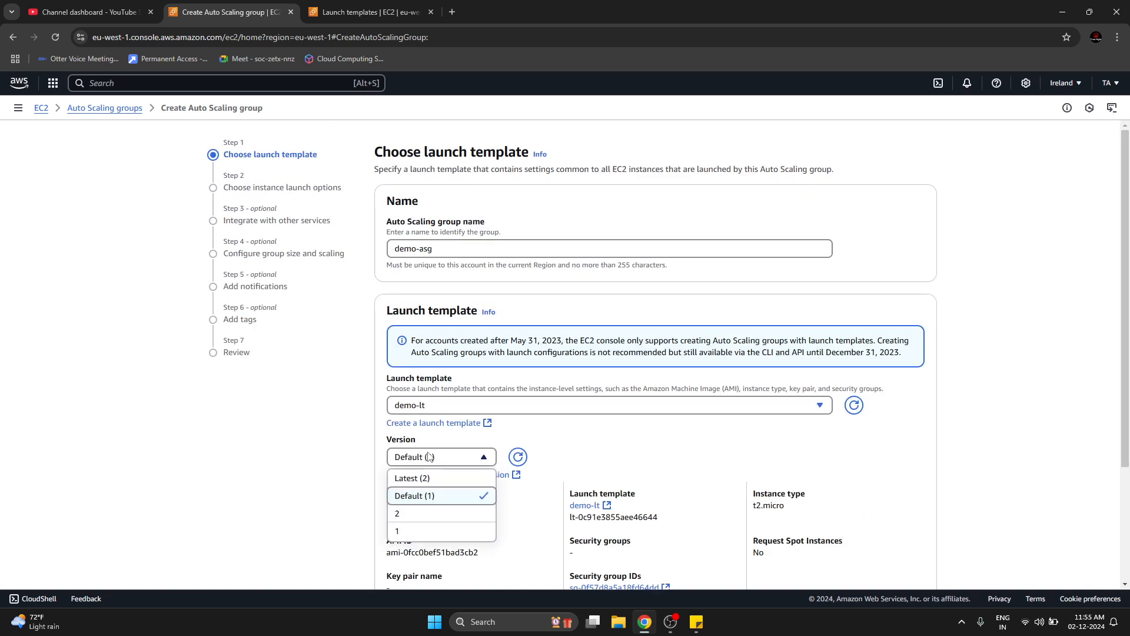
{"action": "scroll", "coordinate": [338, 451], "scroll_direction": "down", "scroll_amount": 2}
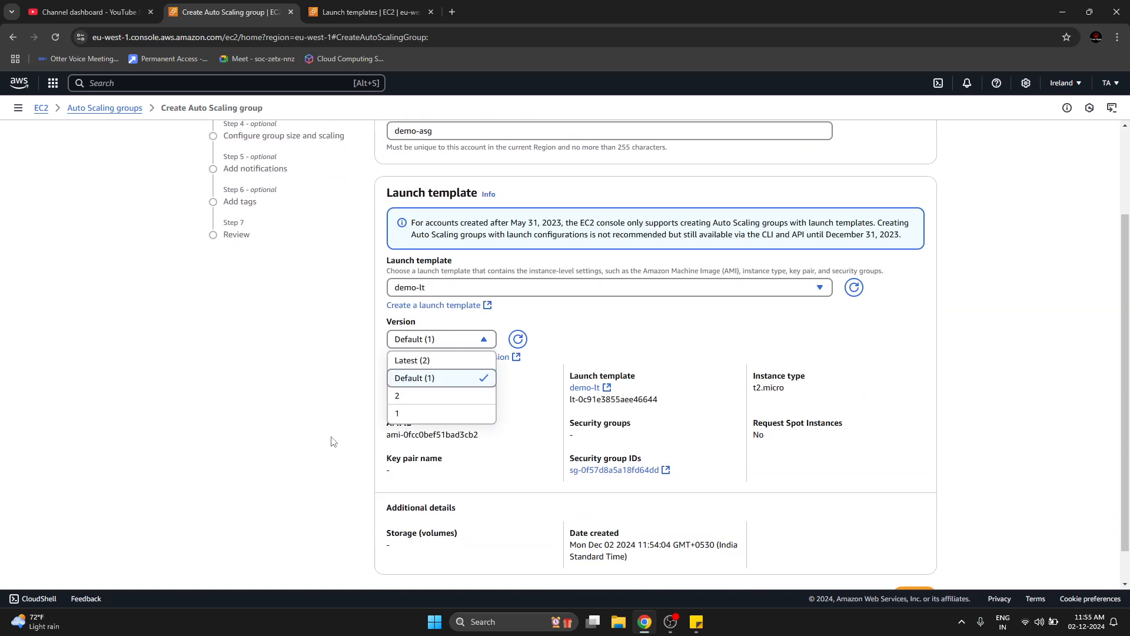
{"action": "left_click", "coordinate": [331, 441]}
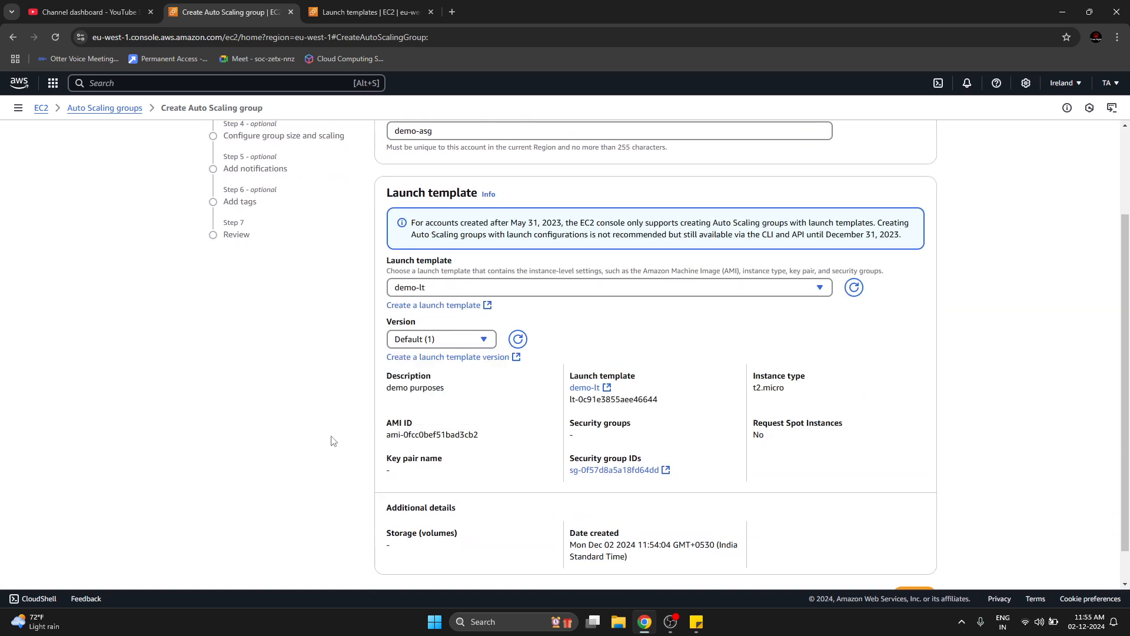
Start another new version of launch template demo-lt, review its inherited settings and reach the user data under the advanced details.
{"action": "left_click", "coordinate": [361, 4]}
{"action": "left_click", "coordinate": [969, 328]}
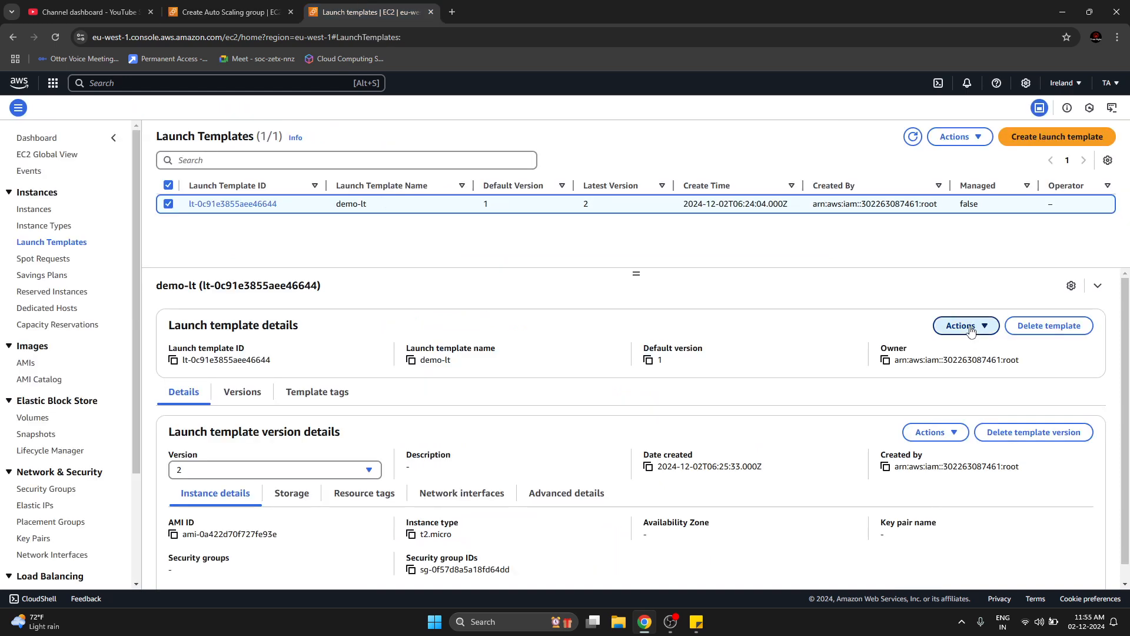
{"action": "left_click", "coordinate": [864, 371]}
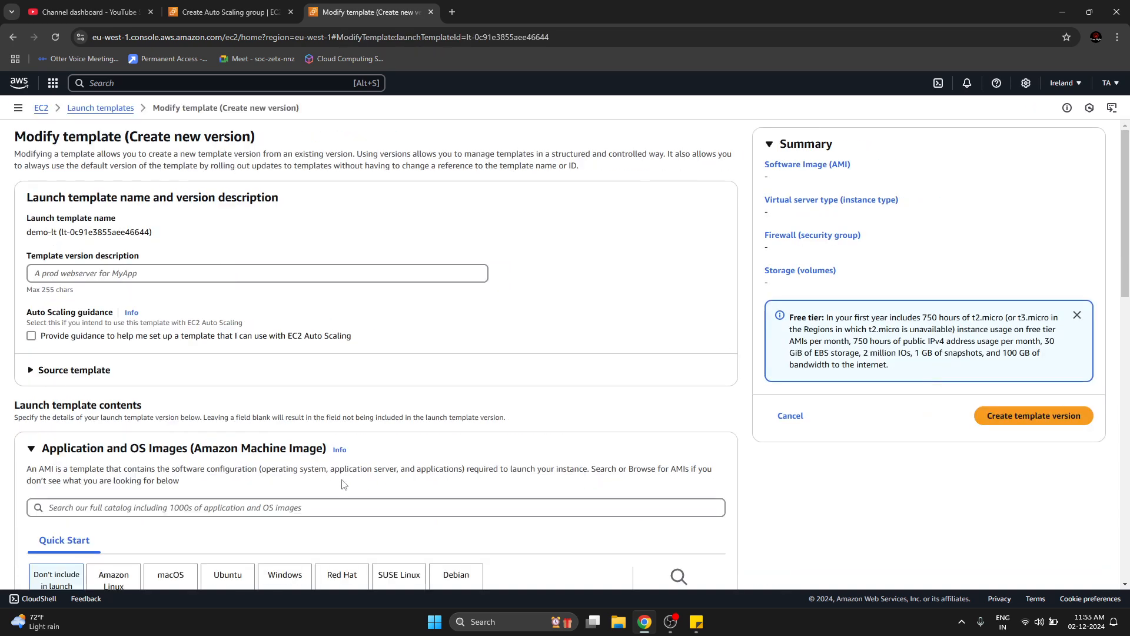
{"action": "scroll", "coordinate": [333, 468], "scroll_direction": "down", "scroll_amount": 15}
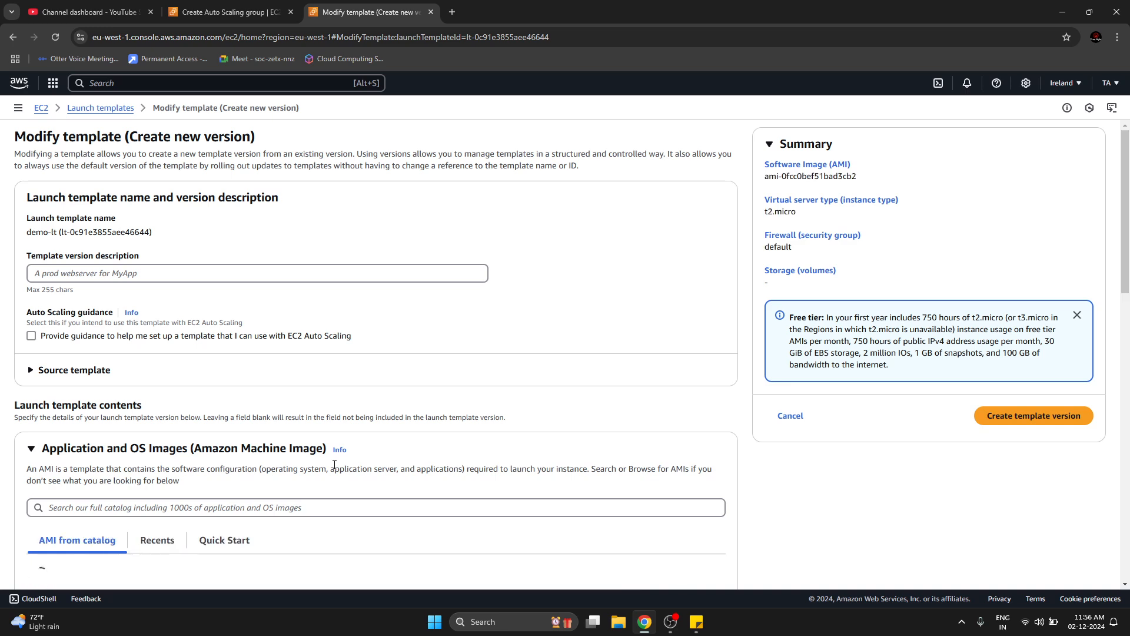
{"action": "scroll", "coordinate": [334, 464], "scroll_direction": "down", "scroll_amount": 9}
{"action": "scroll", "coordinate": [227, 358], "scroll_direction": "down", "scroll_amount": 5}
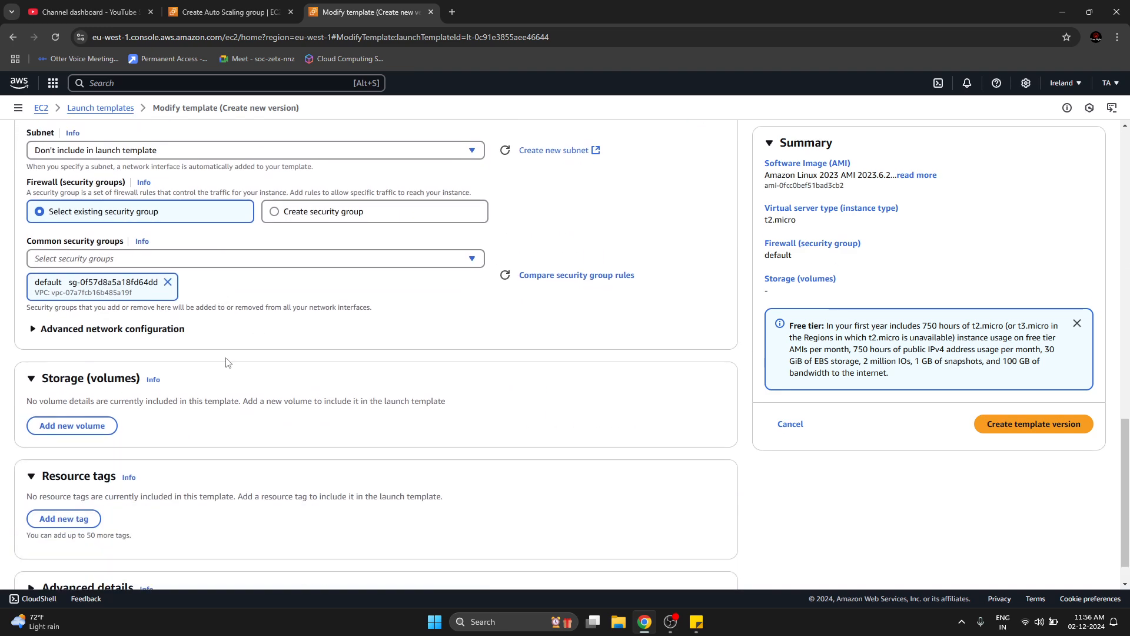
{"action": "scroll", "coordinate": [126, 510], "scroll_direction": "down", "scroll_amount": 1}
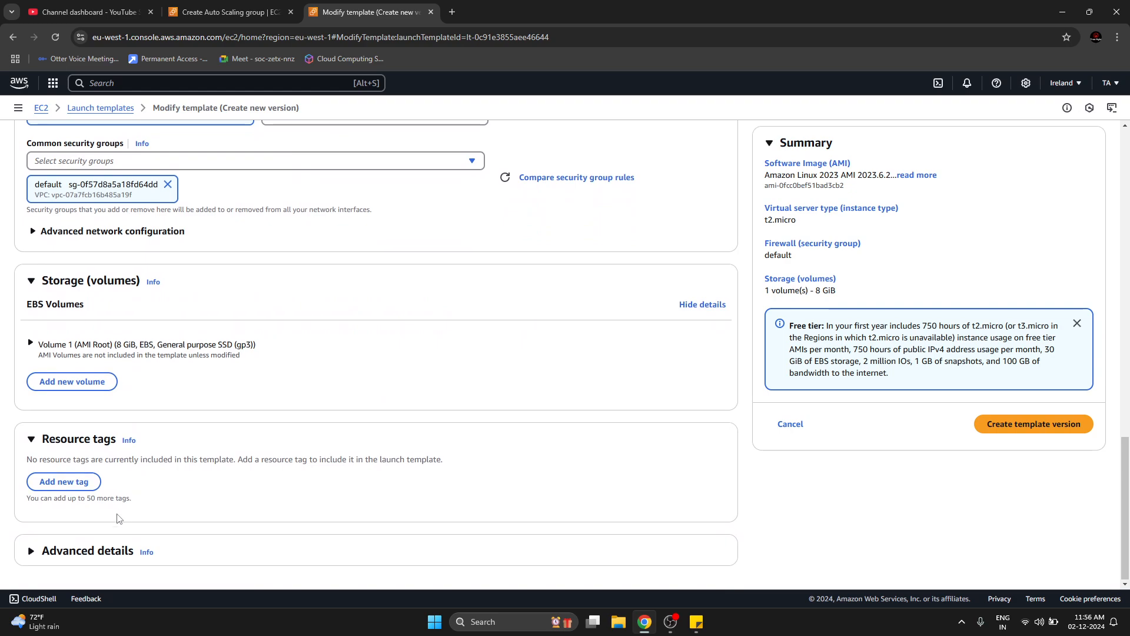
{"action": "scroll", "coordinate": [170, 383], "scroll_direction": "up", "scroll_amount": 14}
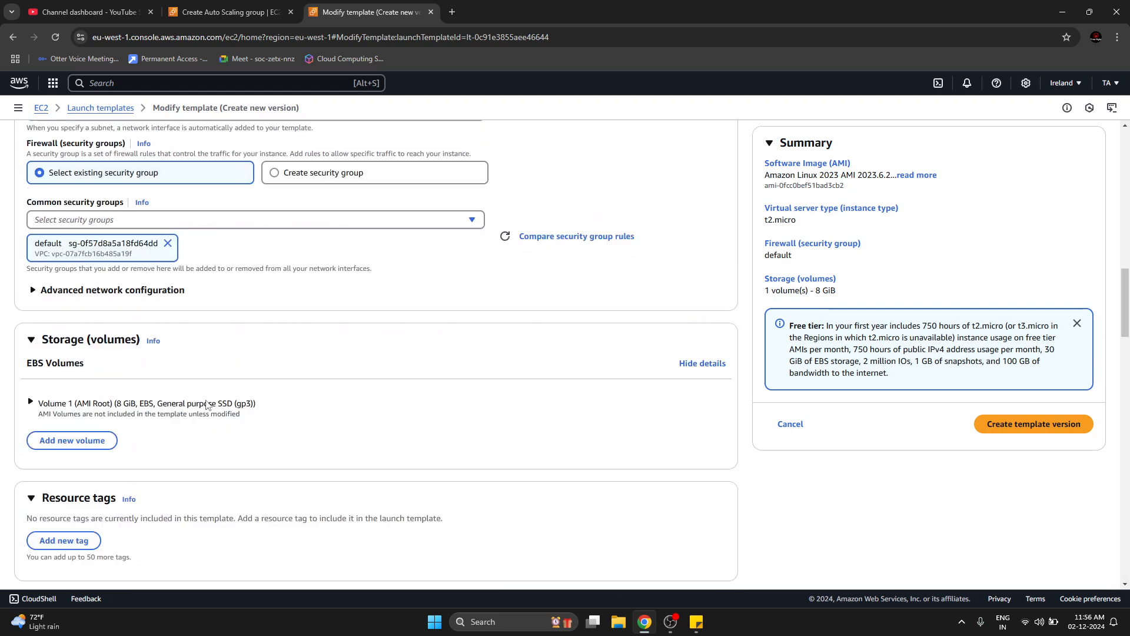
{"action": "scroll", "coordinate": [207, 404], "scroll_direction": "down", "scroll_amount": 5}
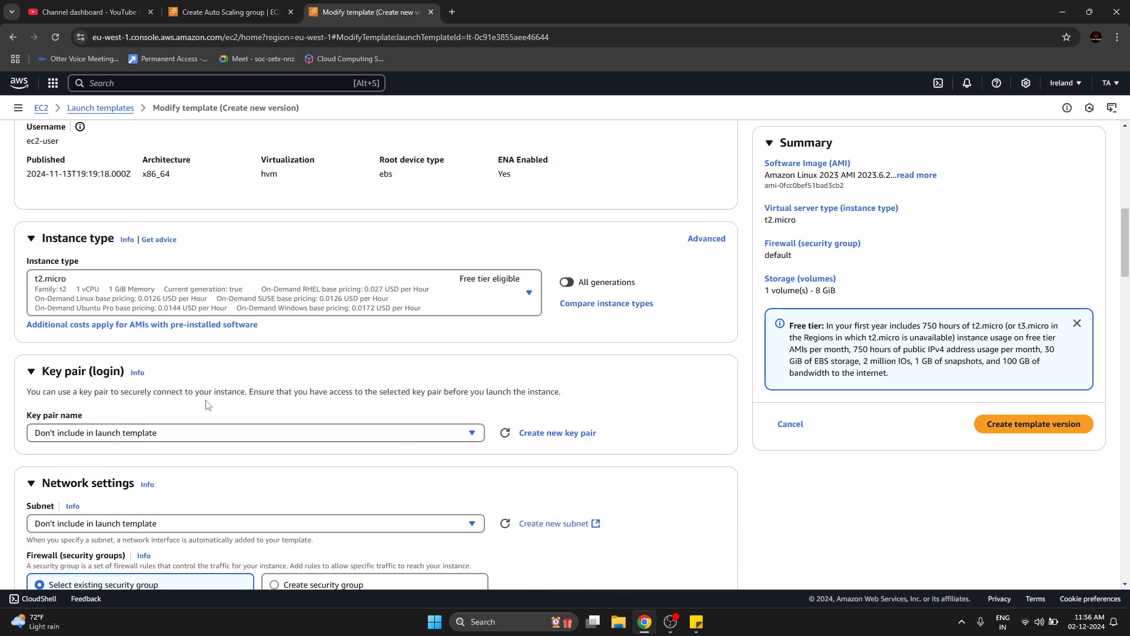
{"action": "scroll", "coordinate": [207, 405], "scroll_direction": "up", "scroll_amount": 6}
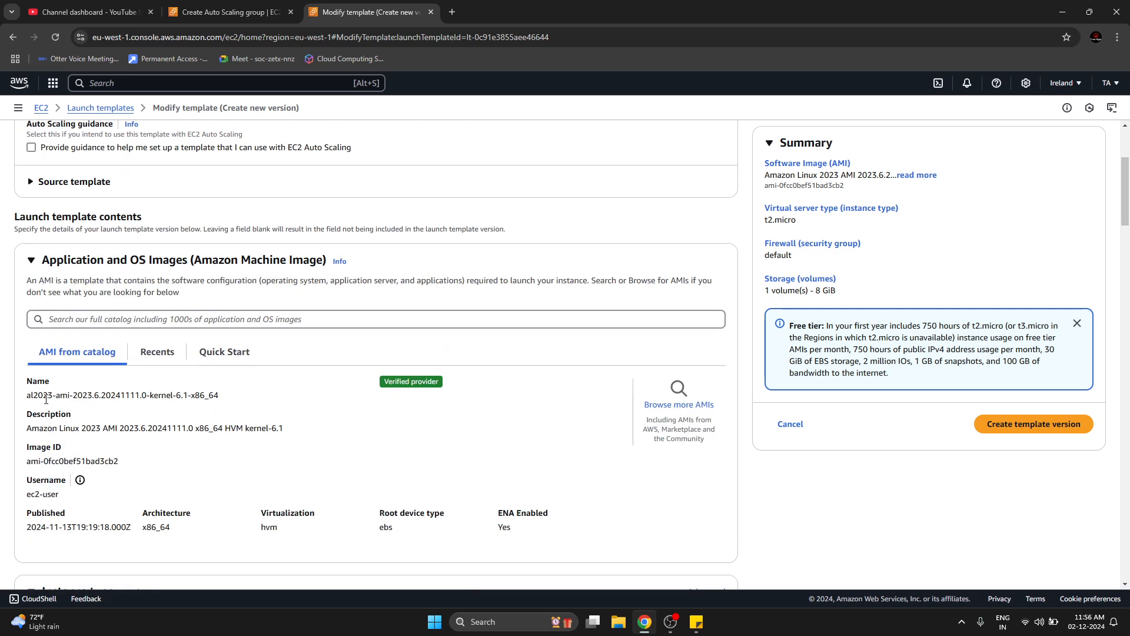
{"action": "scroll", "coordinate": [232, 433], "scroll_direction": "down", "scroll_amount": 20}
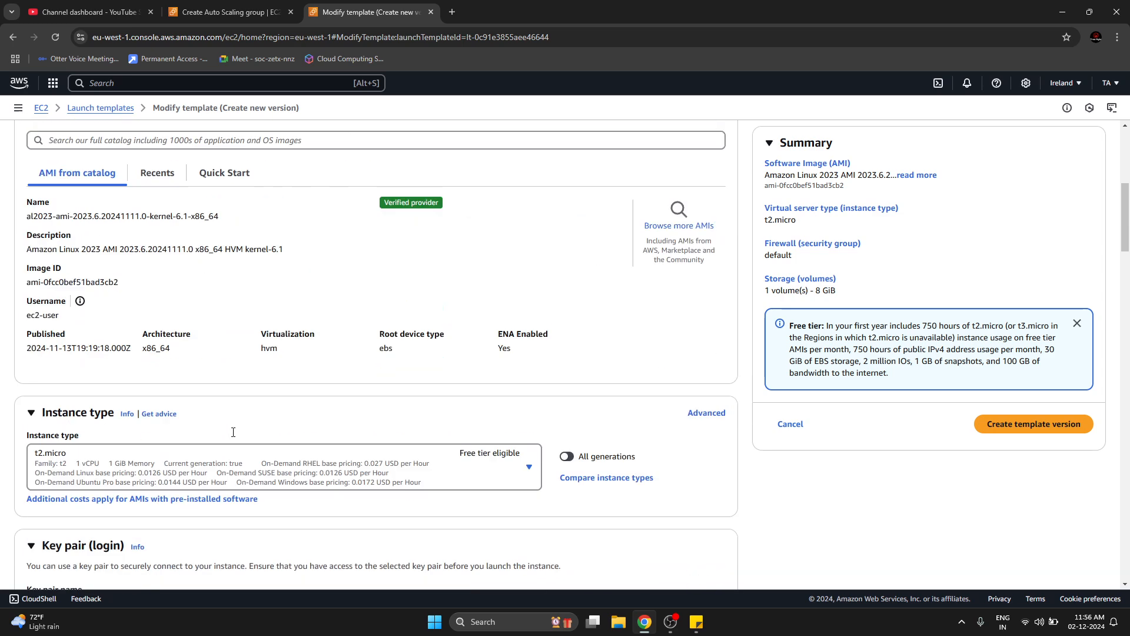
{"action": "scroll", "coordinate": [233, 436], "scroll_direction": "down", "scroll_amount": 10}
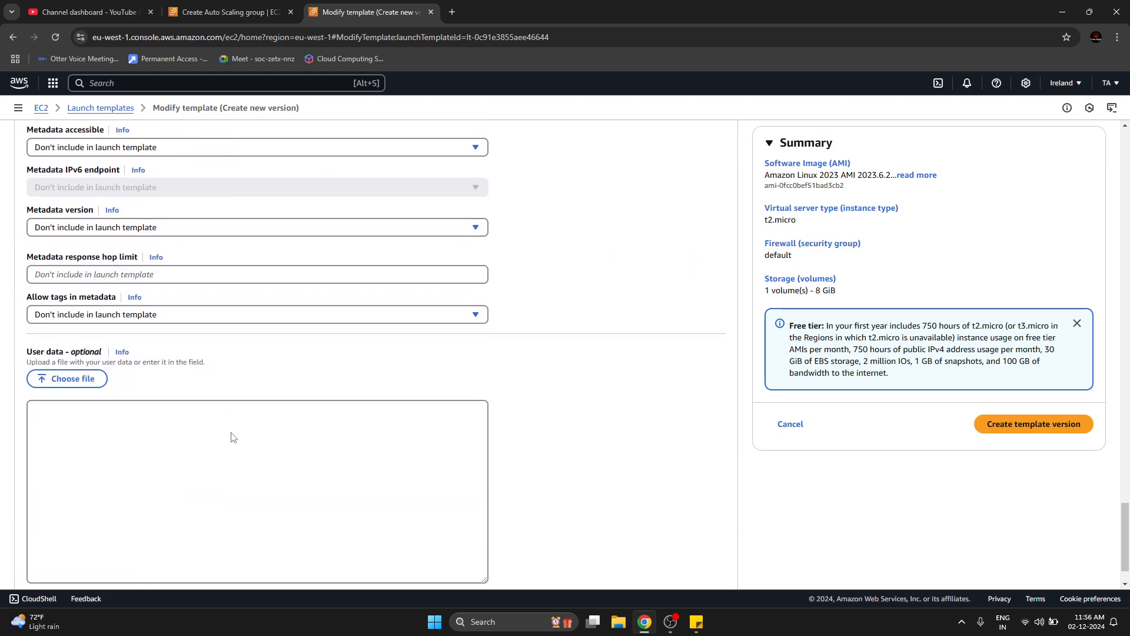
Begin the user data script with "#!/bin/bash" and the line "sudo yum update -y && yum install nginx -y".
{"action": "left_click", "coordinate": [221, 427]}
{"action": "type", "text": "#"}
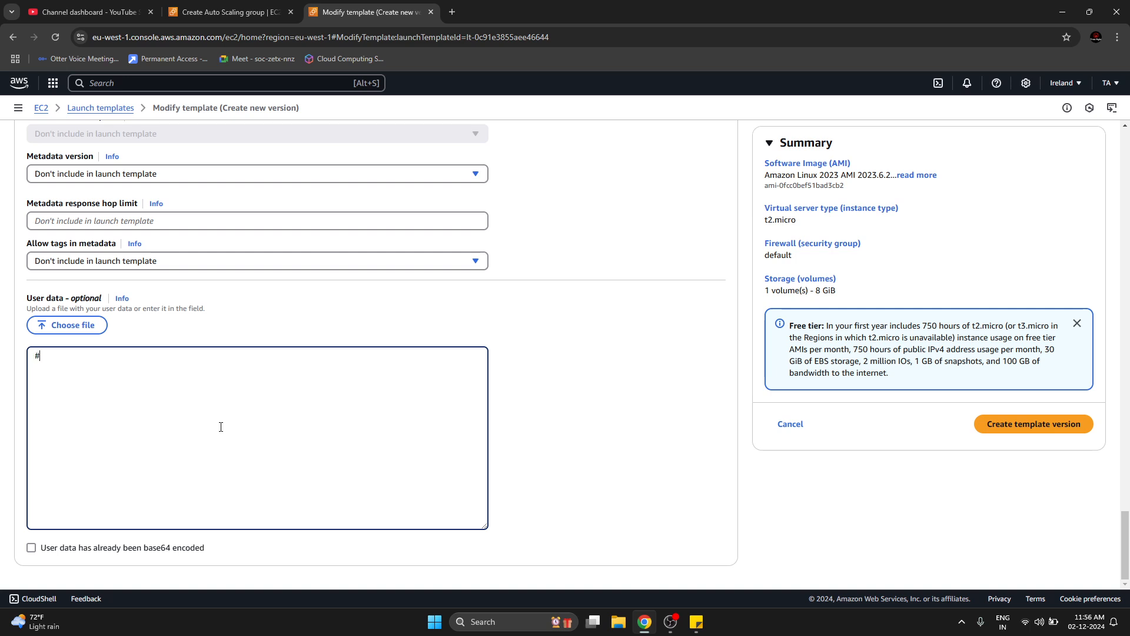
{"action": "type", "text": "!/bin/bash"}
{"action": "key", "text": "Return"}
{"action": "type", "text": "sudo yum update -y && y"}
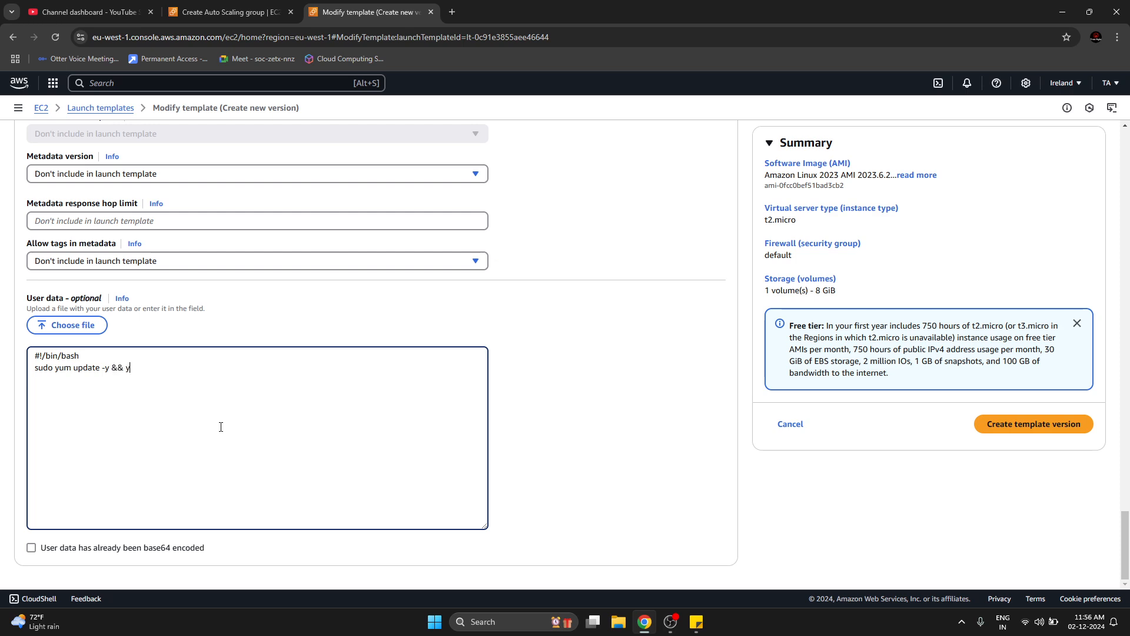
{"action": "type", "text": "um install nginx -y"}
{"action": "key", "text": "Return"}
Add the line sudo echo "Hello ASG" > /usr/share/nginx/html to the user data script.
{"action": "type", "text": "s"}
{"action": "key", "text": "BackSpace"}
{"action": "type", "text": "udo"}
{"action": "key", "text": "BackSpace"}
{"action": "key", "text": "BackSpace"}
{"action": "key", "text": "BackSpace"}
{"action": "key", "text": "BackSpace"}
{"action": "type", "text": "sudo echo \"\""}
{"action": "key", "text": "Left"}
{"action": "type", "text": "Hello ASG"}
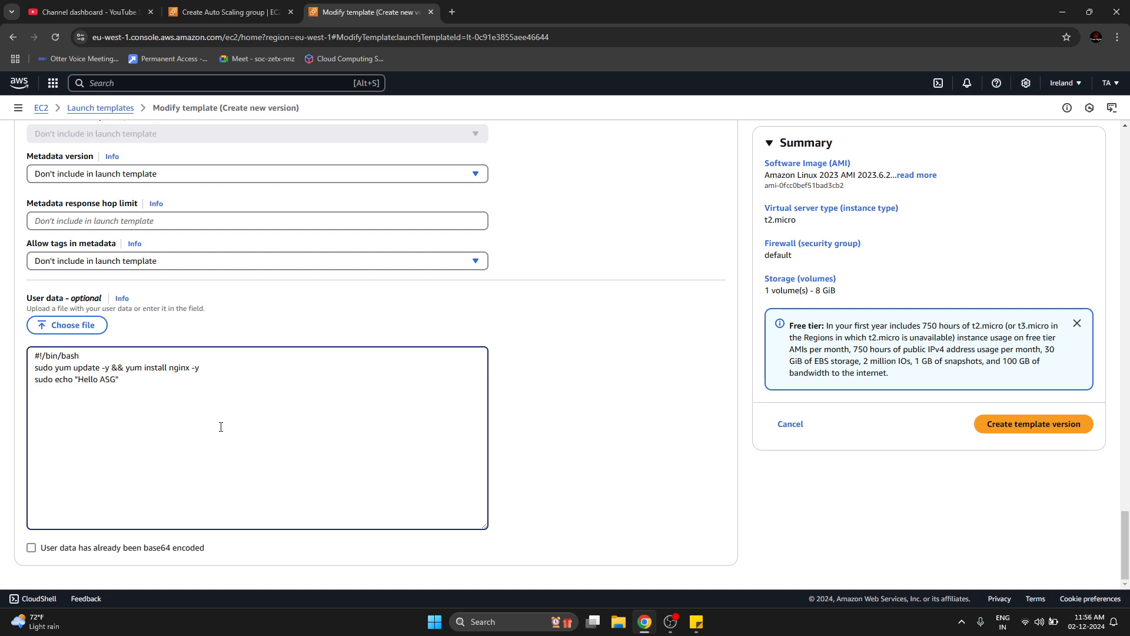
{"action": "key", "text": "Right"}
{"action": "type", "text": "> /v"}
{"action": "type", "text": "sr/s"}
{"action": "type", "text": "ha"}
{"action": "type", "text": "re/nginx/"}
{"action": "type", "text": "html"}
{"action": "type", "text": "sudo "}
{"action": "type", "text": "systemctl re"}
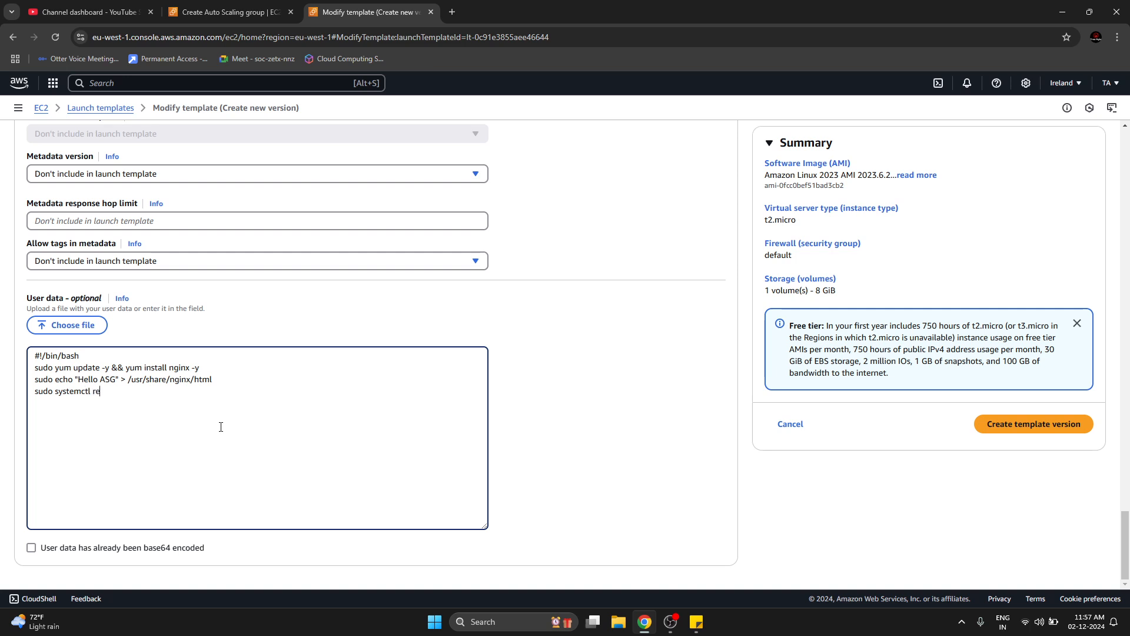
{"action": "type", "text": "start nginx"}
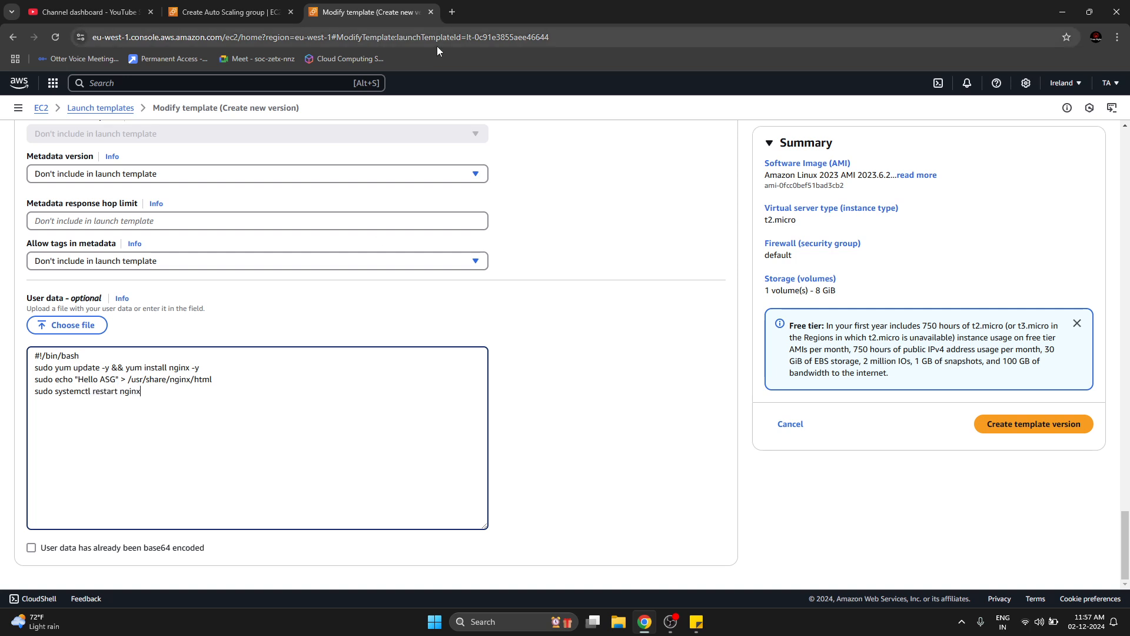
Finish the user data script with "sudo systemctl restart nginx" and create the template version.
{"action": "left_click_drag", "start_coordinate": [40, 370], "coordinate": [111, 393]}
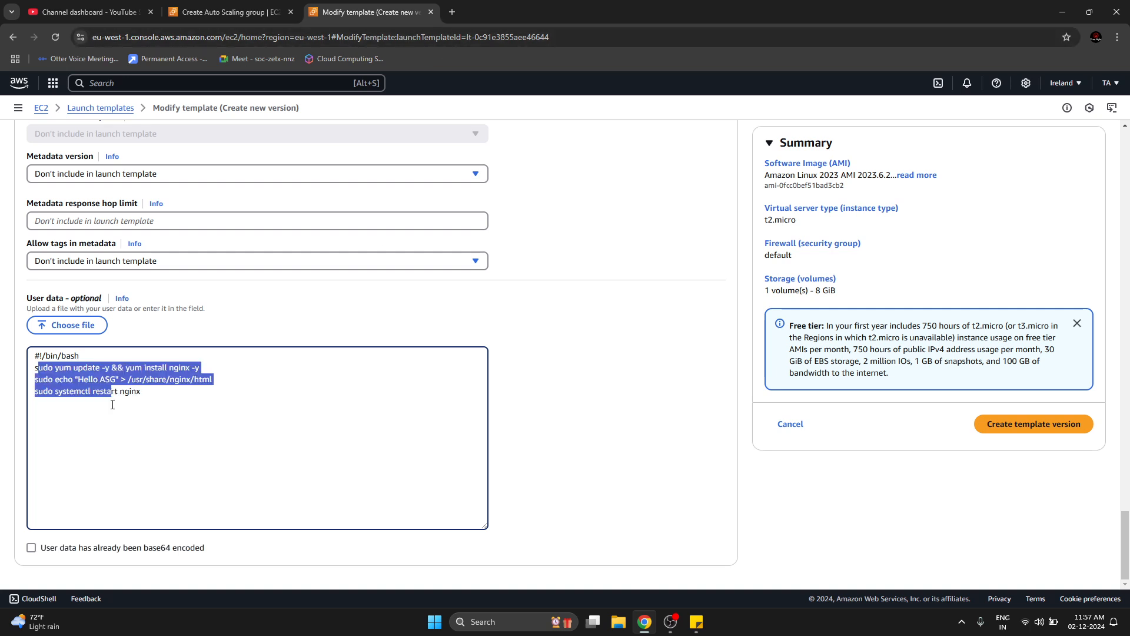
{"action": "left_click", "coordinate": [253, 415]}
{"action": "left_click", "coordinate": [852, 526]}
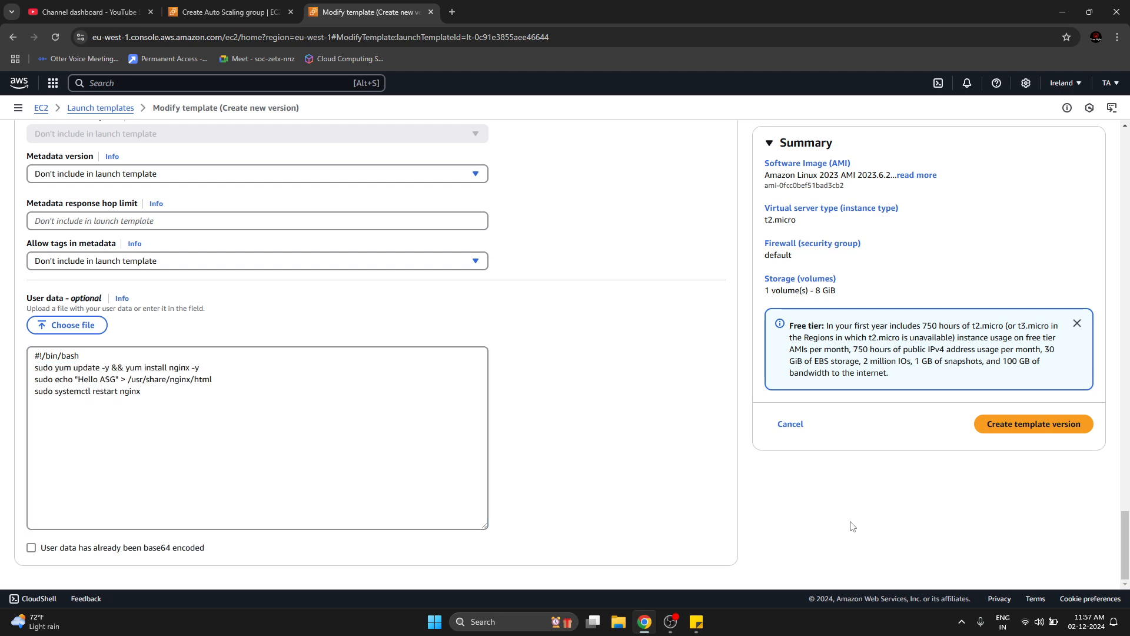
{"action": "left_click", "coordinate": [1020, 435]}
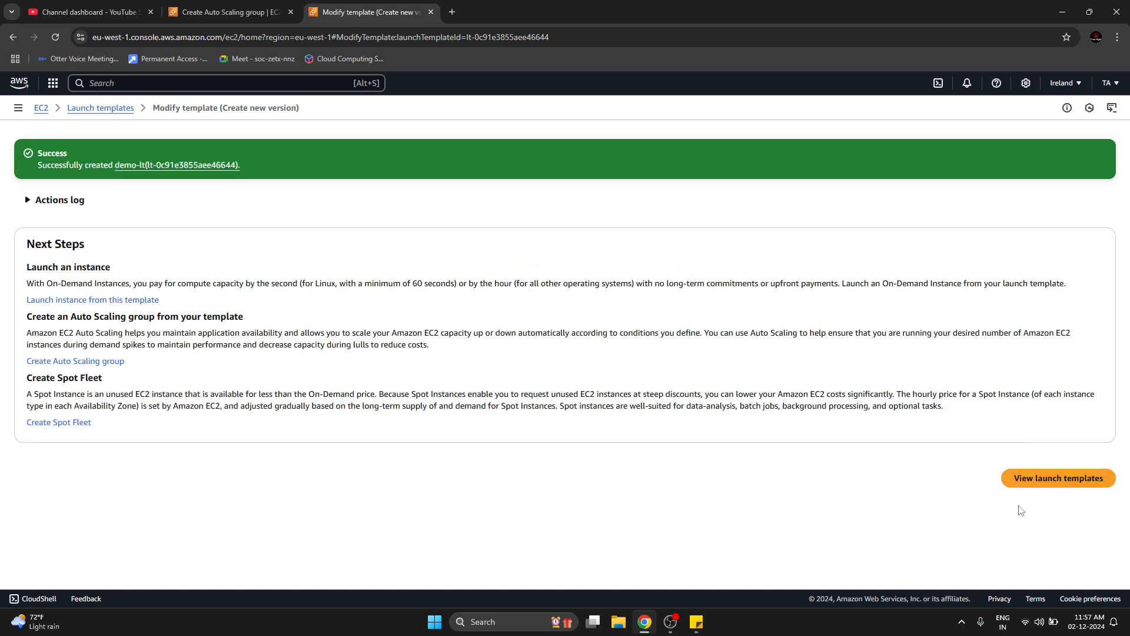
Return to the launch templates list, refresh it and check the latest version and version choices of demo-lt.
{"action": "left_click", "coordinate": [1030, 477]}
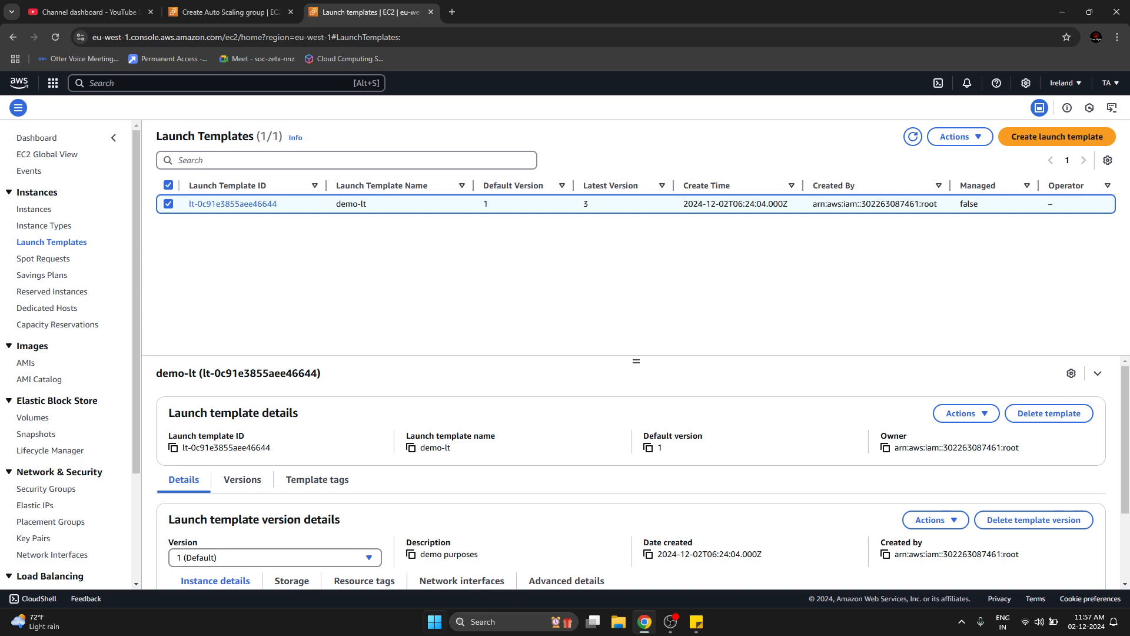
{"action": "left_click", "coordinate": [914, 138]}
{"action": "left_click_drag", "start_coordinate": [684, 206], "coordinate": [937, 206]}
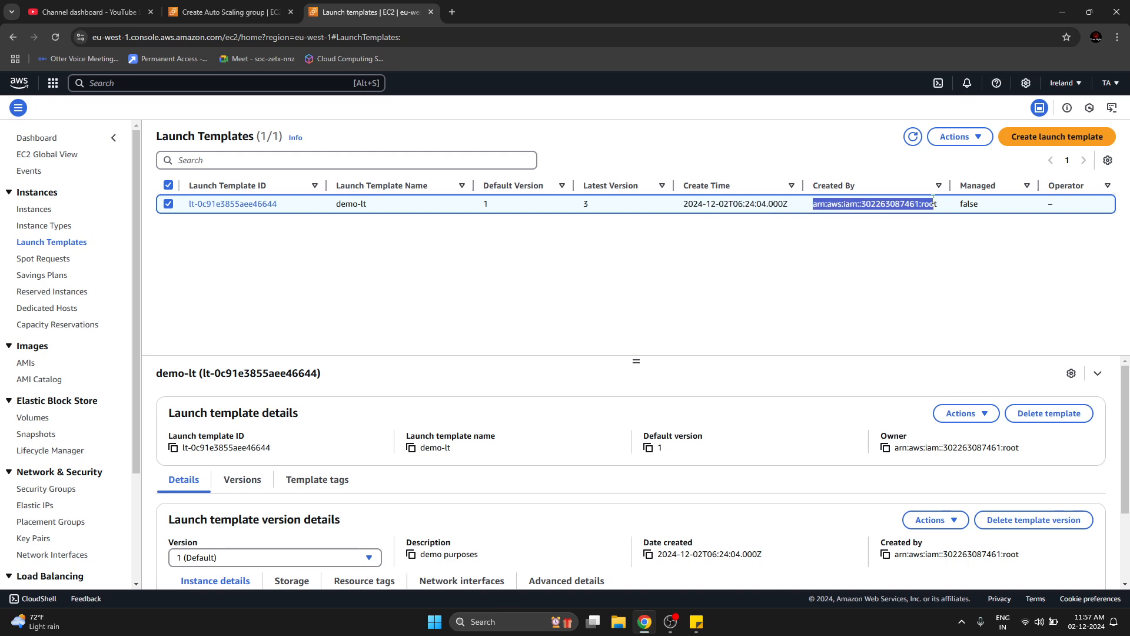
{"action": "left_click", "coordinate": [797, 278]}
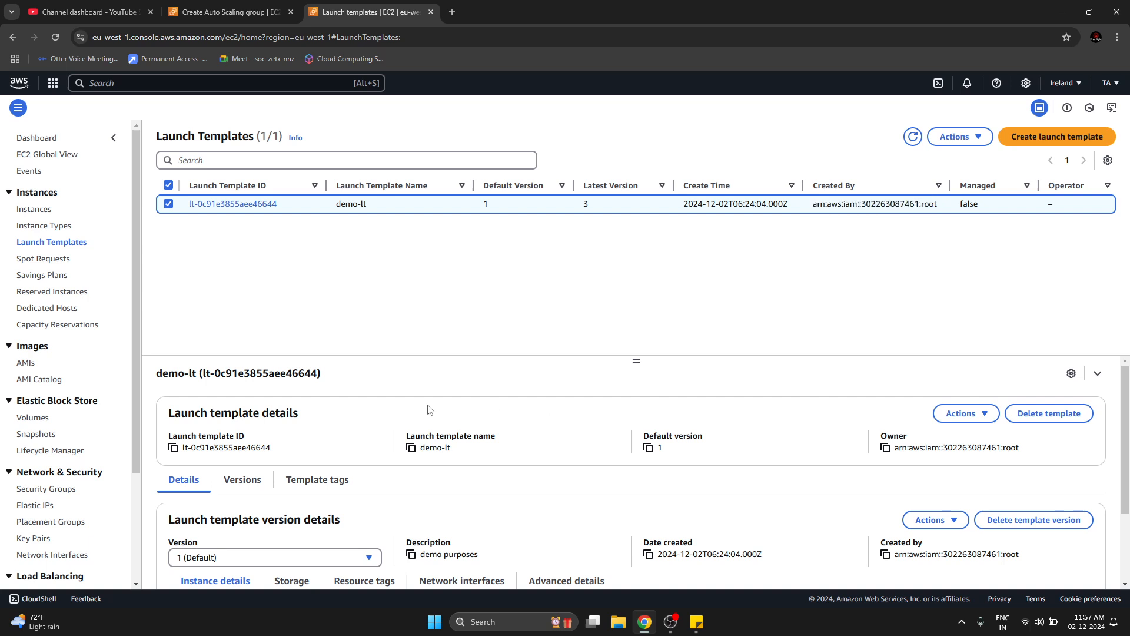
{"action": "left_click", "coordinate": [326, 564]}
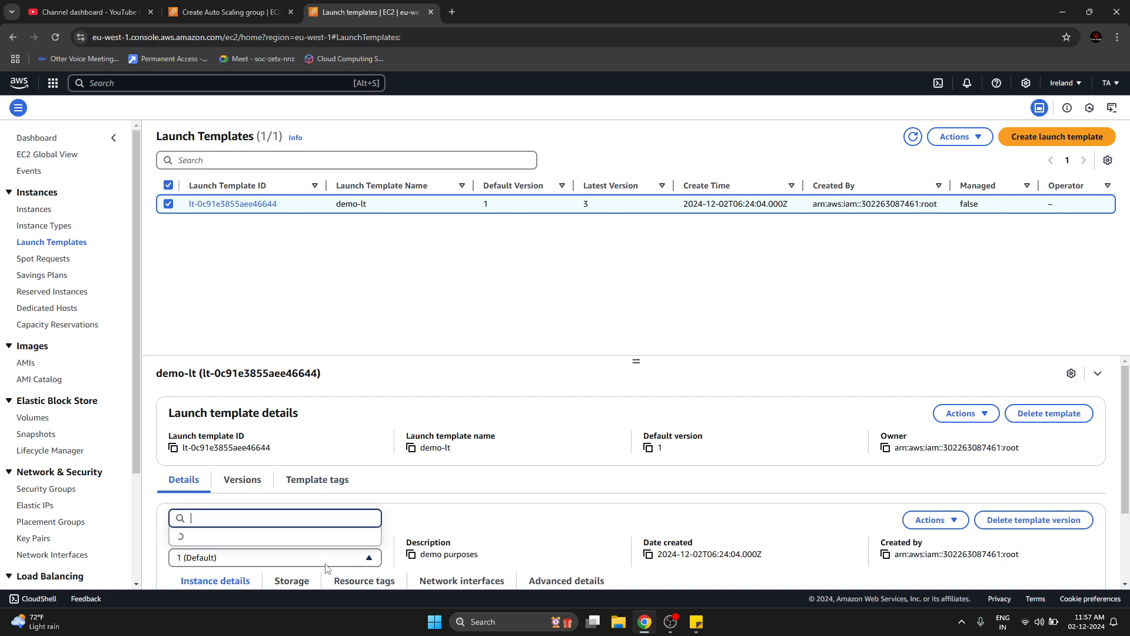
{"action": "left_click", "coordinate": [326, 564]}
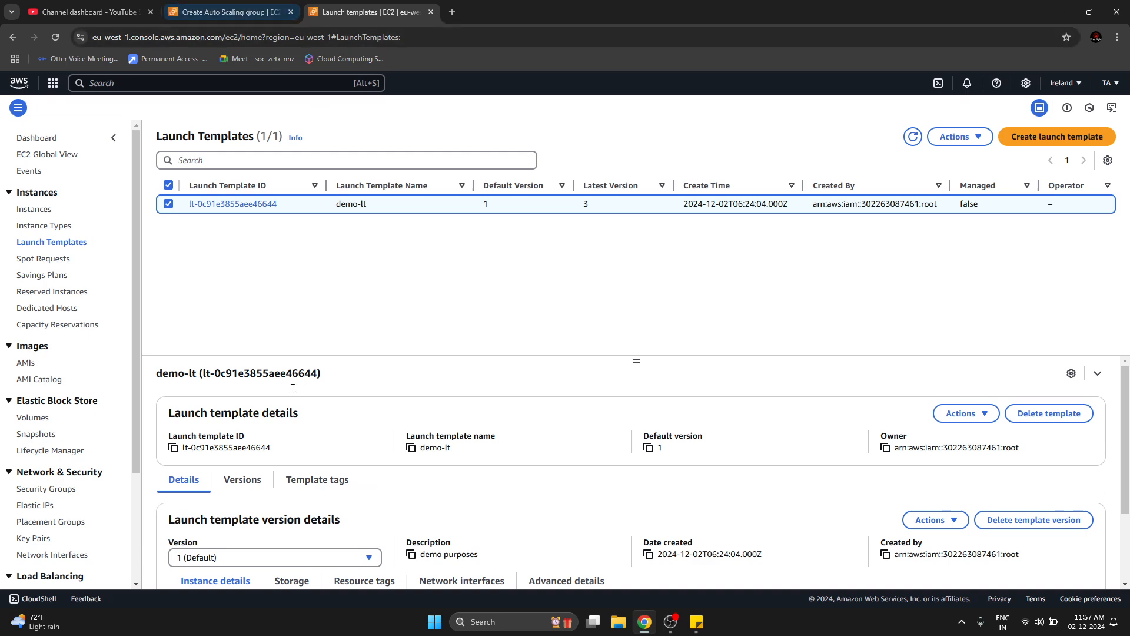
{"action": "left_click", "coordinate": [316, 559]}
{"action": "left_click", "coordinate": [423, 532]}
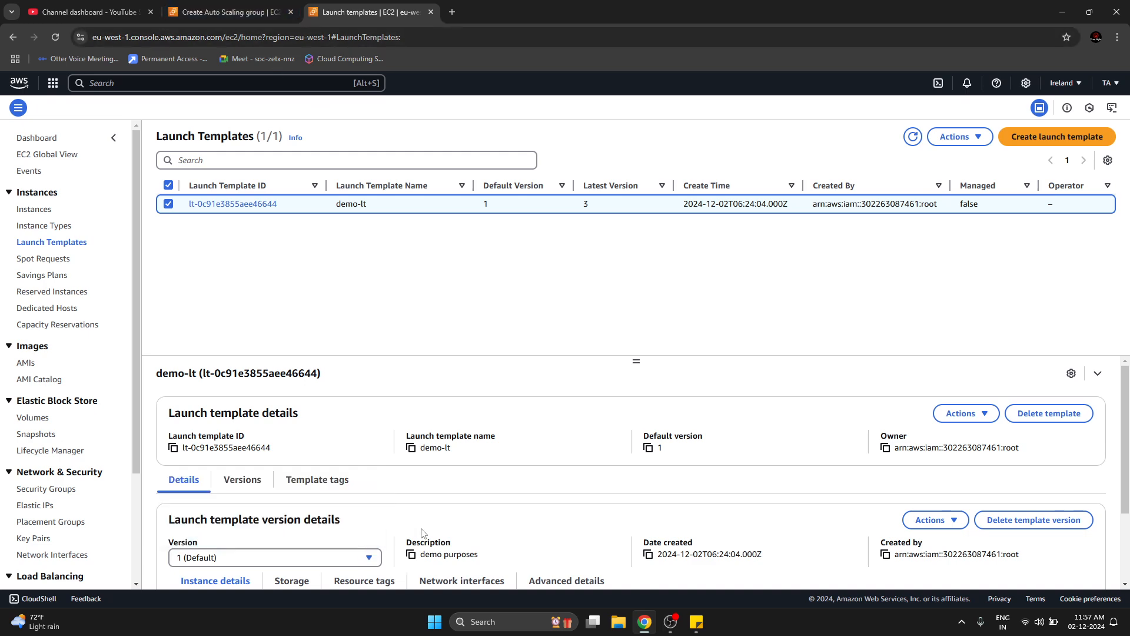
Refresh the template versions in the Auto Scaling group form and select version 3 of demo-lt for demo-asg.
{"action": "left_click", "coordinate": [269, 17]}
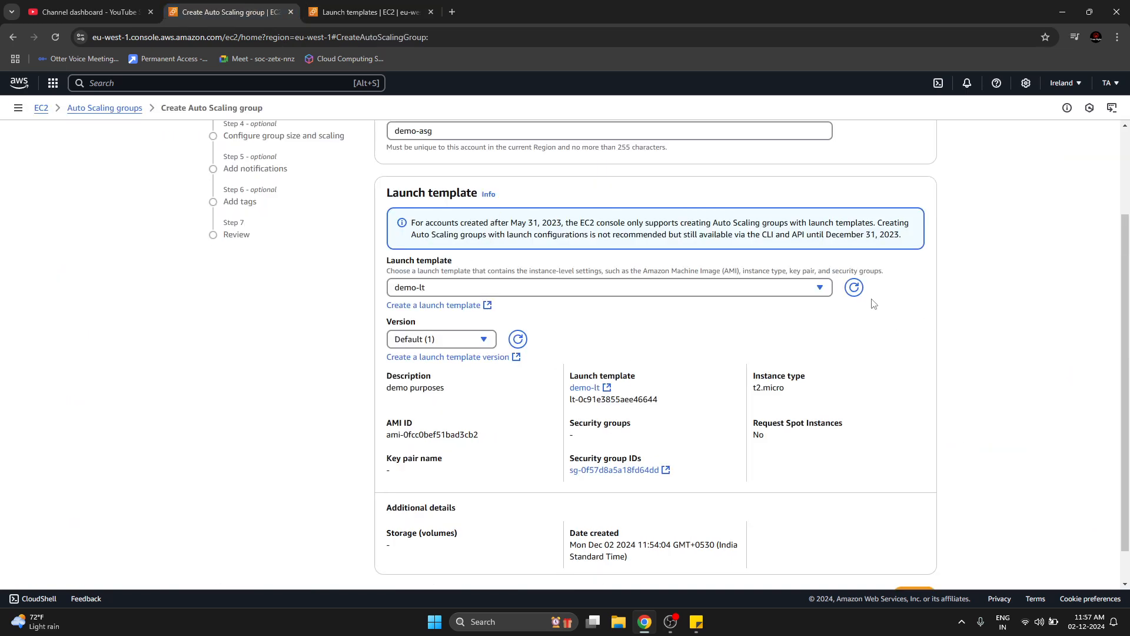
{"action": "left_click", "coordinate": [488, 345]}
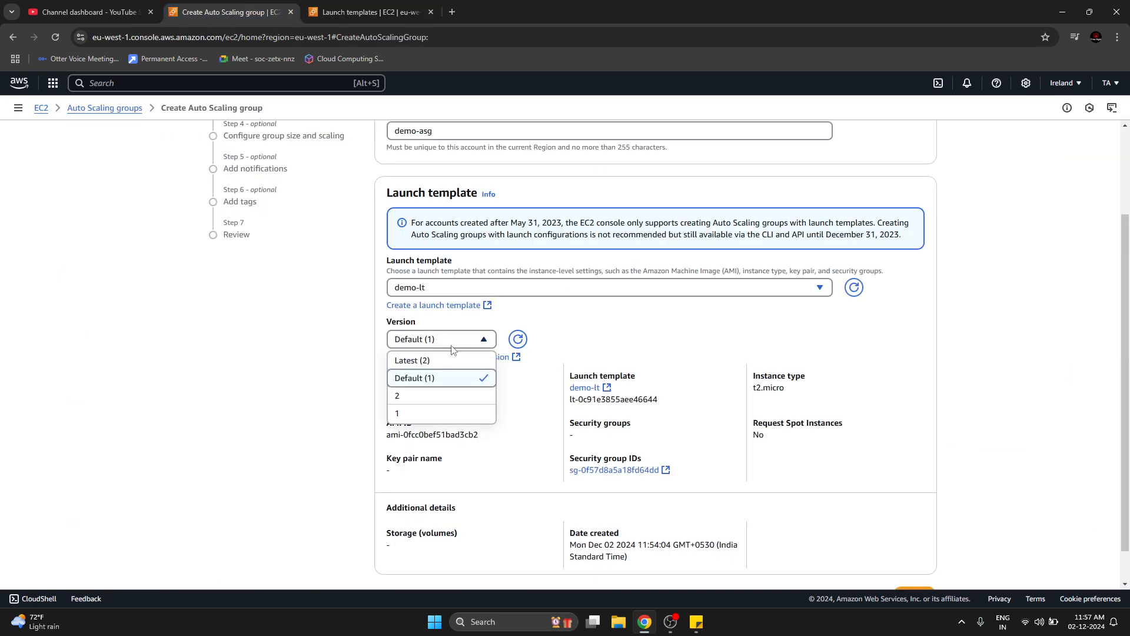
{"action": "left_click", "coordinate": [518, 339]}
{"action": "left_click", "coordinate": [461, 346]}
{"action": "left_click", "coordinate": [442, 394]}
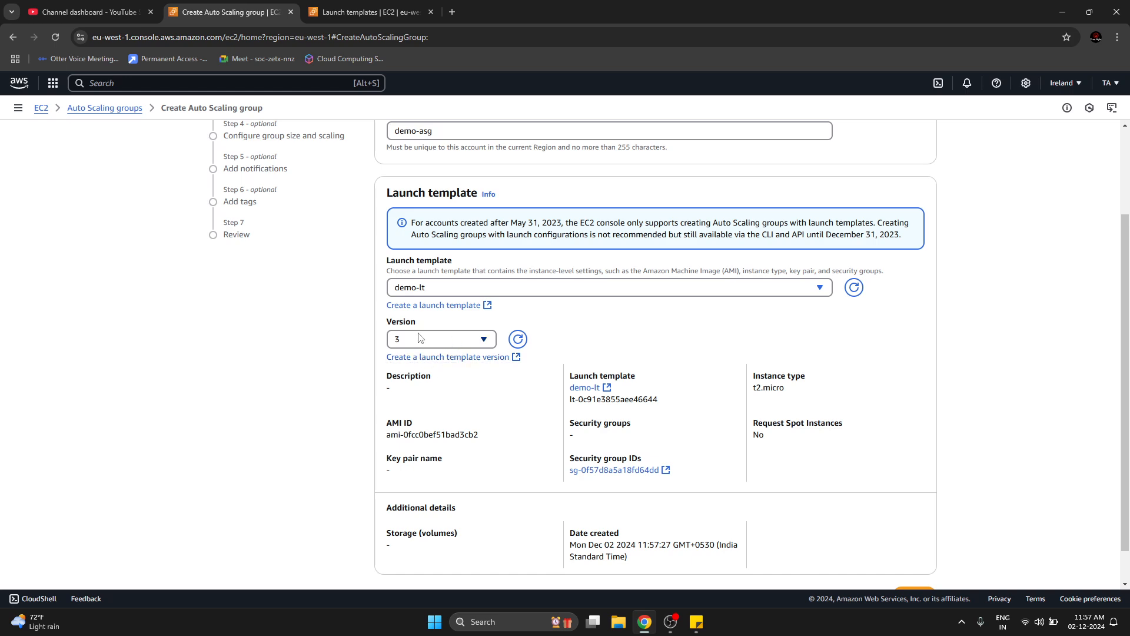
{"action": "scroll", "coordinate": [267, 460], "scroll_direction": "up", "scroll_amount": 2}
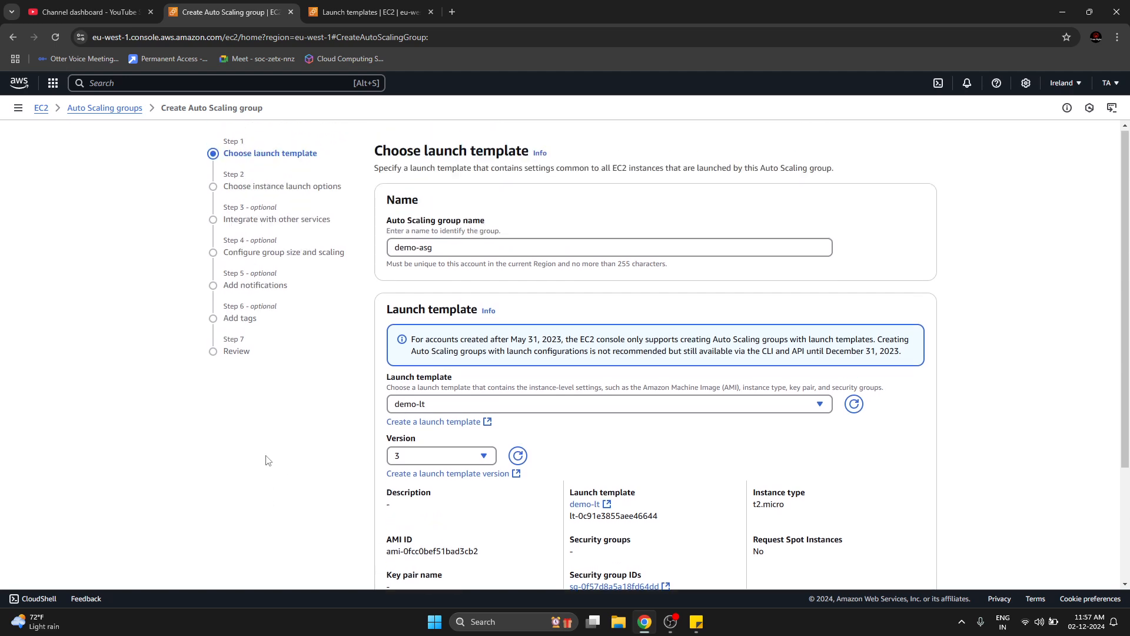
{"action": "scroll", "coordinate": [266, 460], "scroll_direction": "down", "scroll_amount": 1}
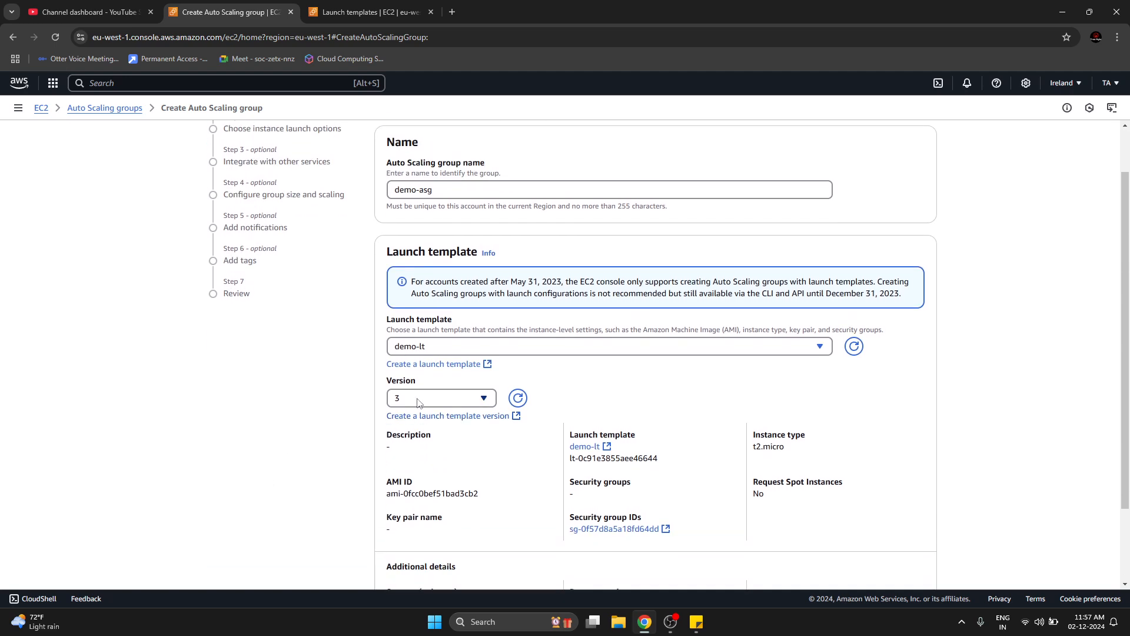
Recheck the demo-lt launch template and proceed with version 3 to the instance launch options of demo-asg.
{"action": "key", "text": "ctrl+Tab"}
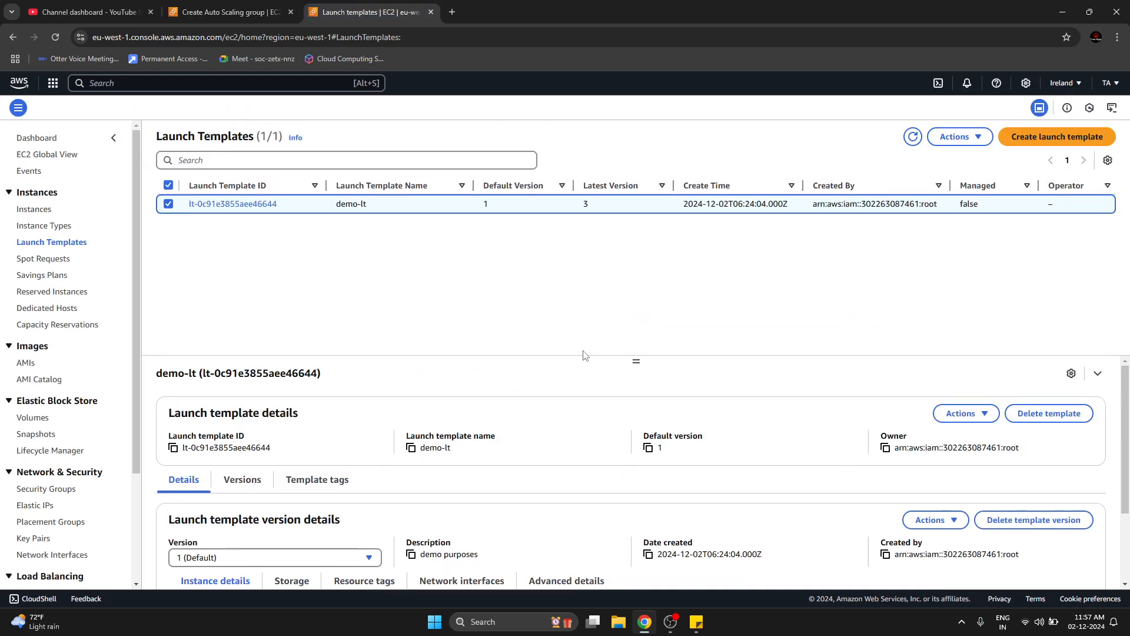
{"action": "left_click", "coordinate": [245, 7]}
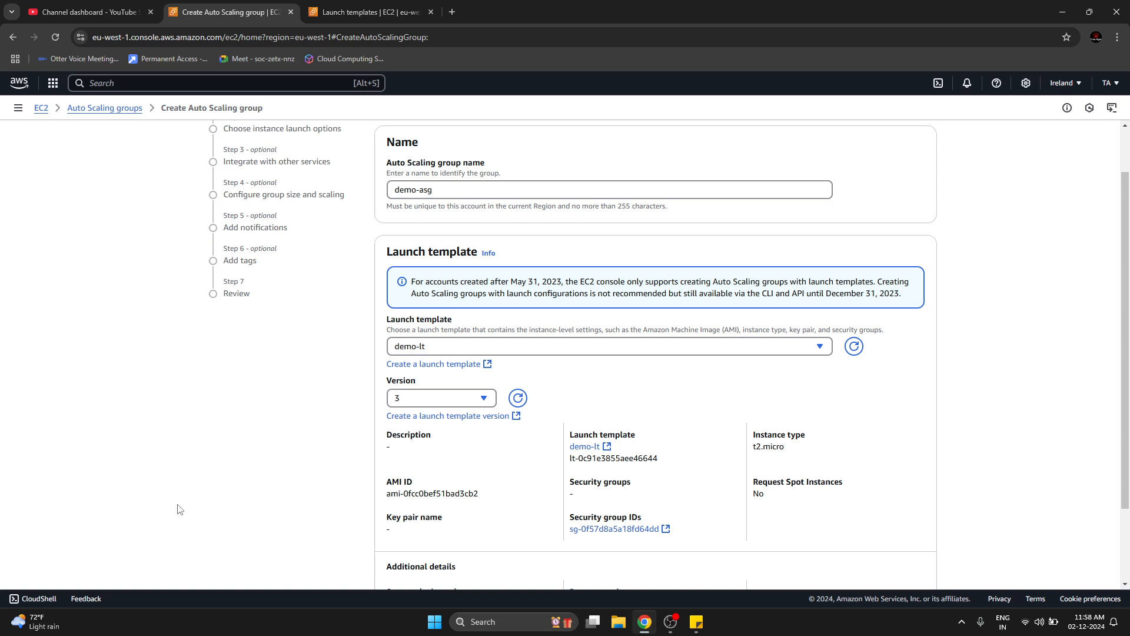
{"action": "scroll", "coordinate": [181, 512], "scroll_direction": "up", "scroll_amount": 2}
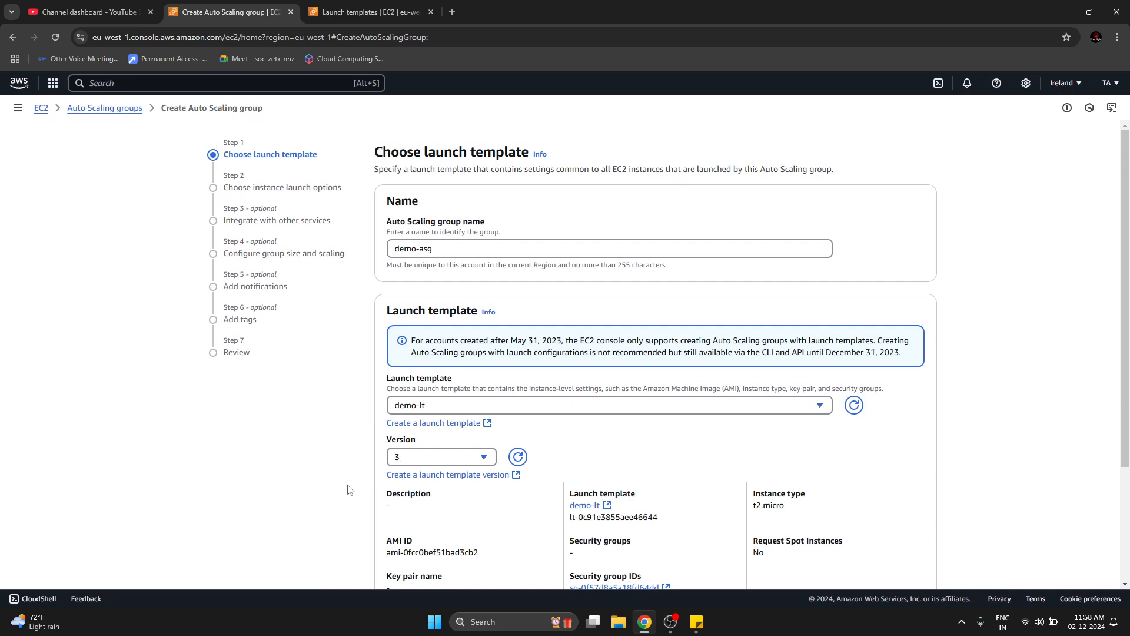
{"action": "scroll", "coordinate": [320, 516], "scroll_direction": "down", "scroll_amount": 3}
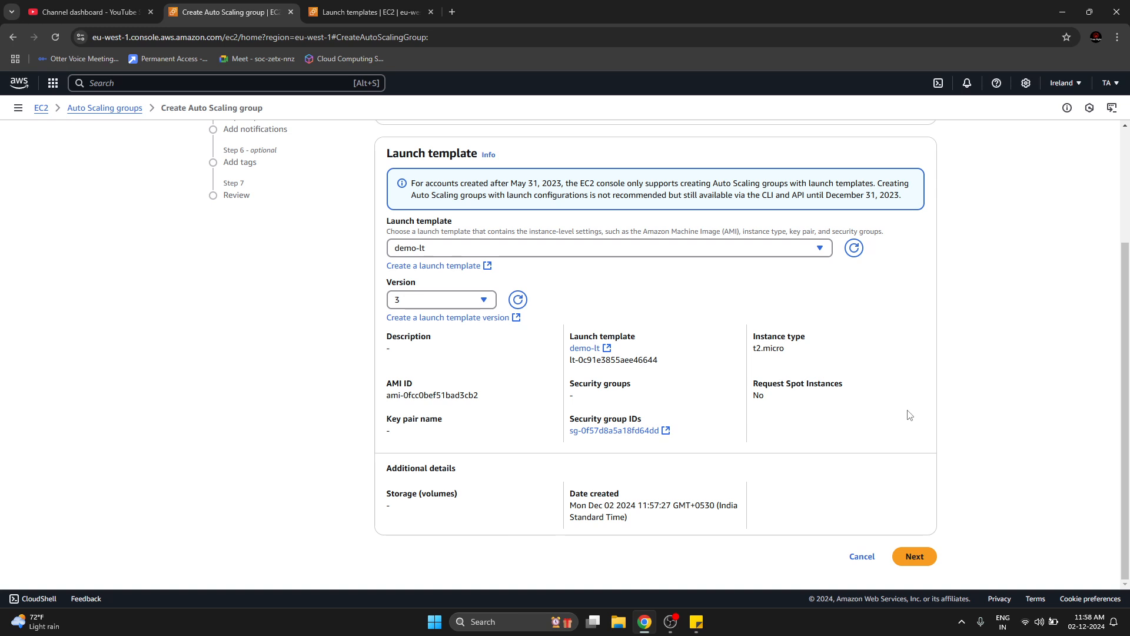
{"action": "left_click", "coordinate": [930, 560]}
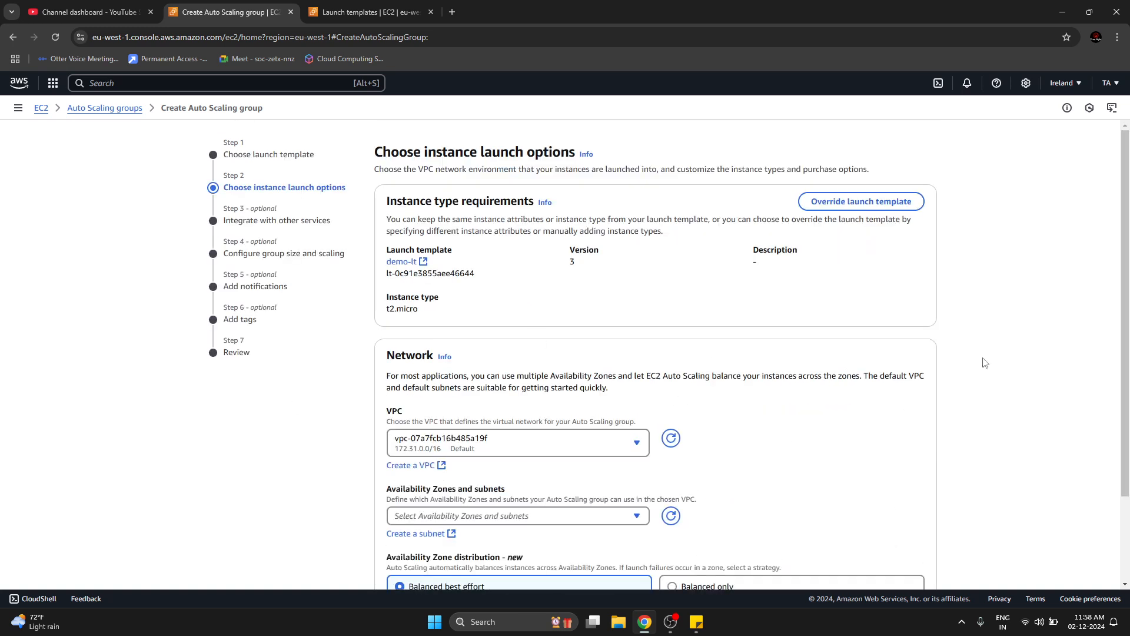
Select the default subnets in eu-west-1a, eu-west-1b and eu-west-1c for the Auto Scaling group's network.
{"action": "scroll", "coordinate": [839, 268], "scroll_direction": "down", "scroll_amount": 2}
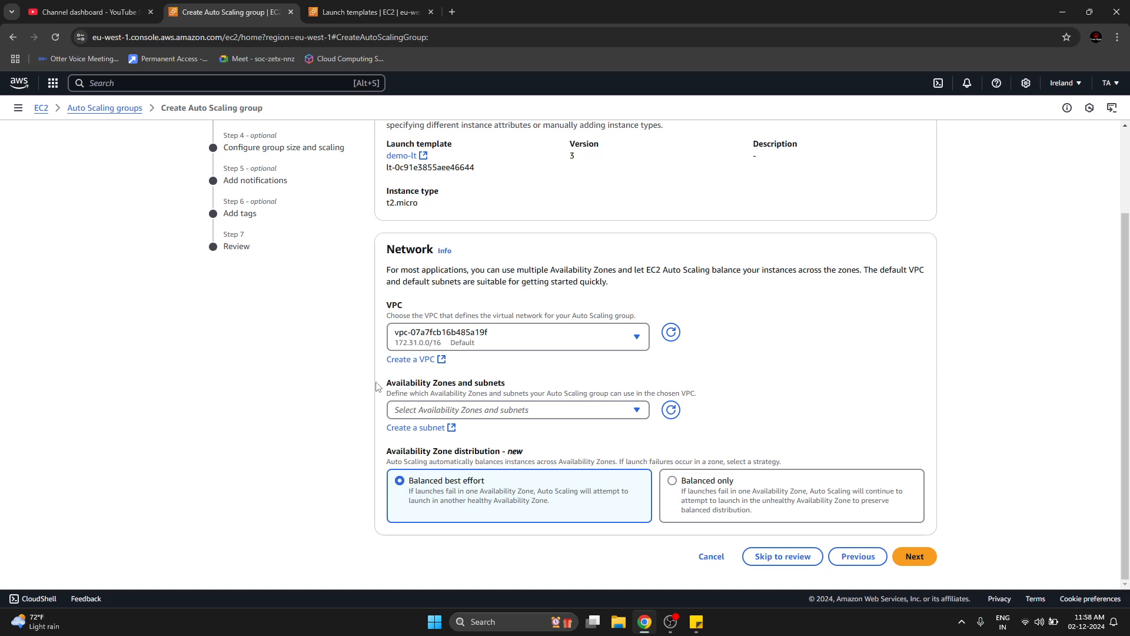
{"action": "left_click_drag", "start_coordinate": [378, 385], "coordinate": [522, 388]}
{"action": "left_click", "coordinate": [527, 412]}
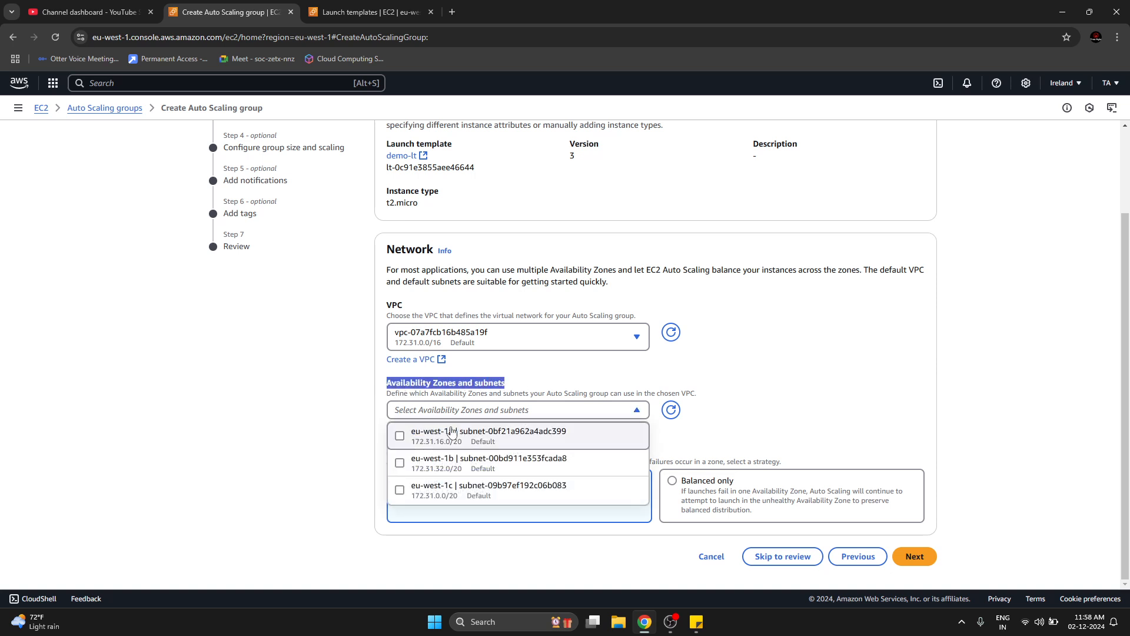
{"action": "left_click", "coordinate": [401, 439]}
{"action": "left_click", "coordinate": [399, 466]}
{"action": "left_click", "coordinate": [401, 493]}
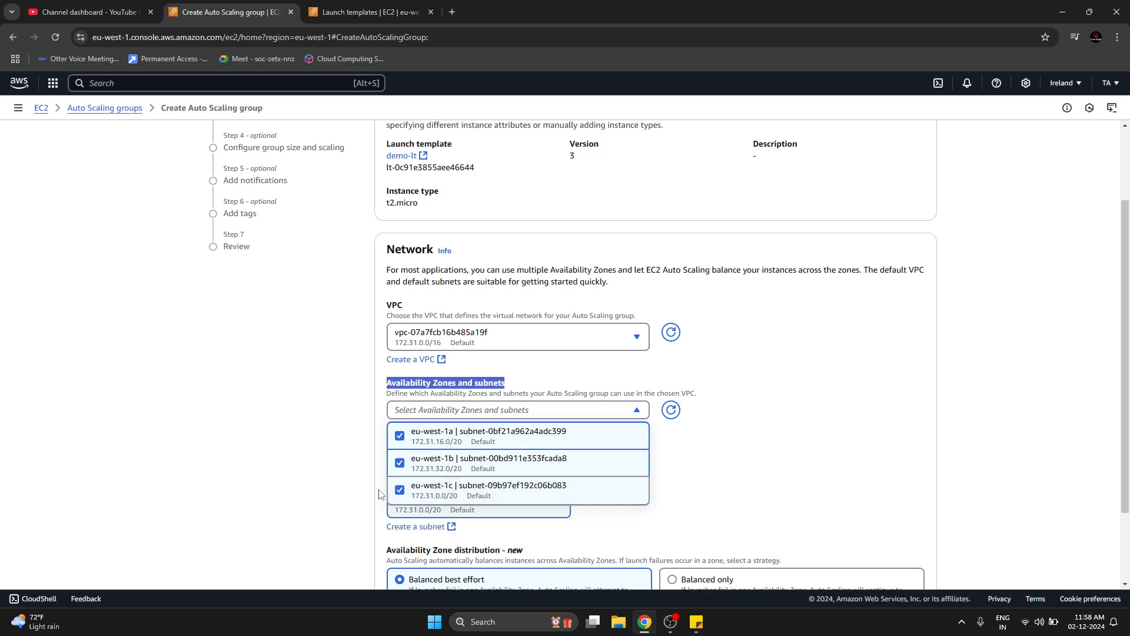
{"action": "left_click", "coordinate": [295, 453]}
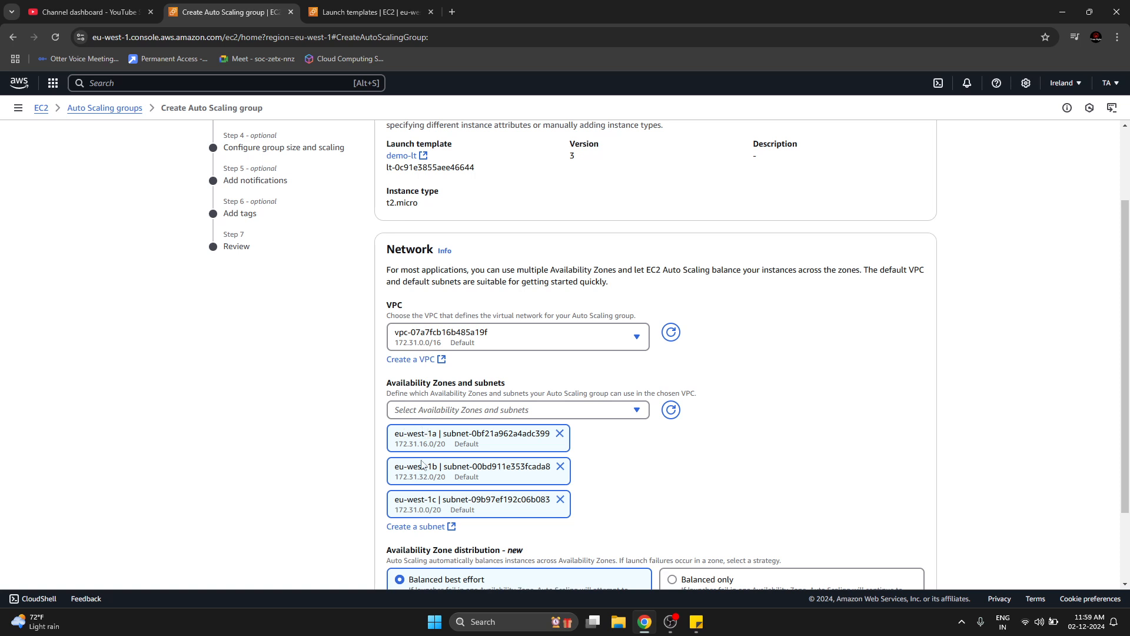
Review the three chosen Availability Zones and subnets, and look back at the demo-lt launch template entry.
{"action": "left_click_drag", "start_coordinate": [394, 434], "coordinate": [434, 435]}
{"action": "left_click_drag", "start_coordinate": [395, 467], "coordinate": [434, 467]}
{"action": "left_click_drag", "start_coordinate": [395, 500], "coordinate": [430, 500]}
{"action": "left_click", "coordinate": [340, 484]}
{"action": "left_click", "coordinate": [630, 415]}
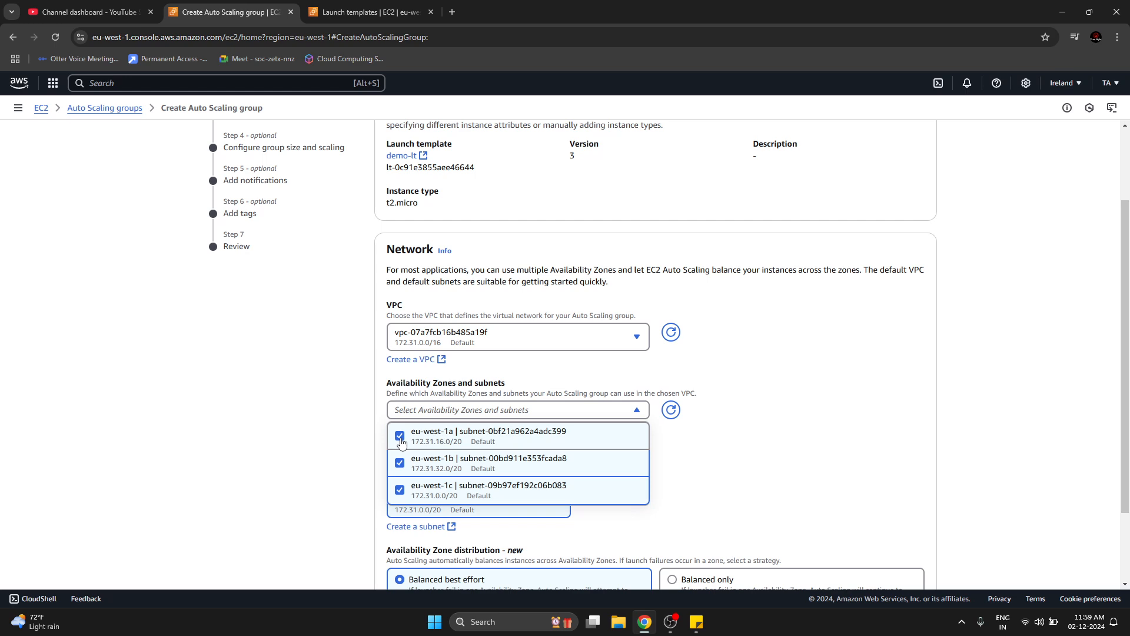
{"action": "left_click", "coordinate": [322, 446]}
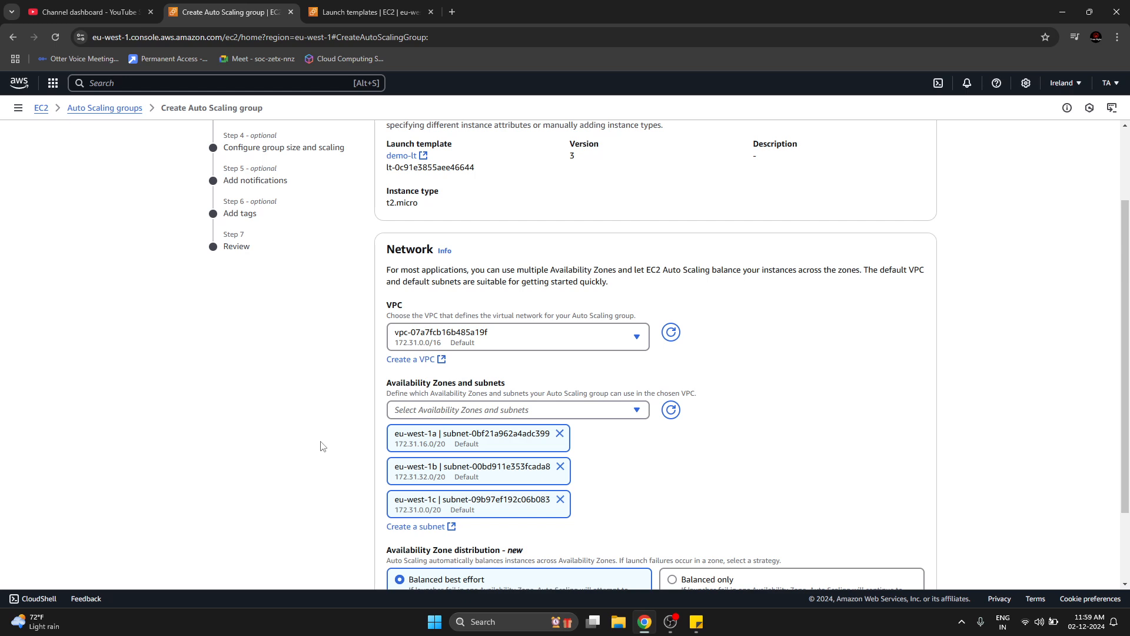
{"action": "scroll", "coordinate": [368, 427], "scroll_direction": "down", "scroll_amount": 3}
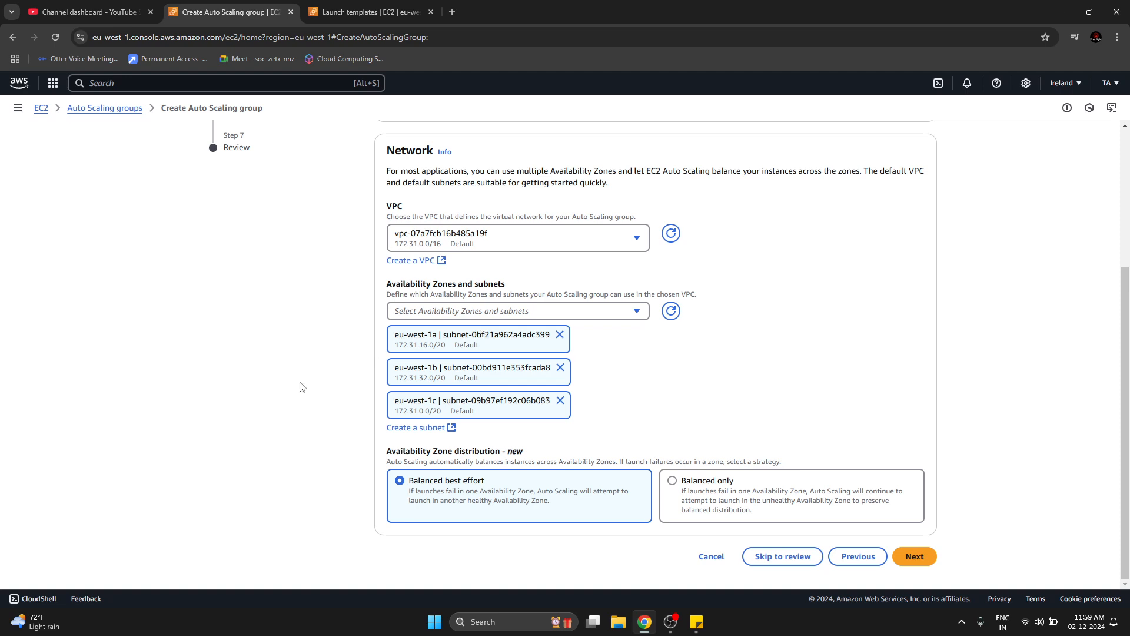
{"action": "left_click", "coordinate": [369, 10]}
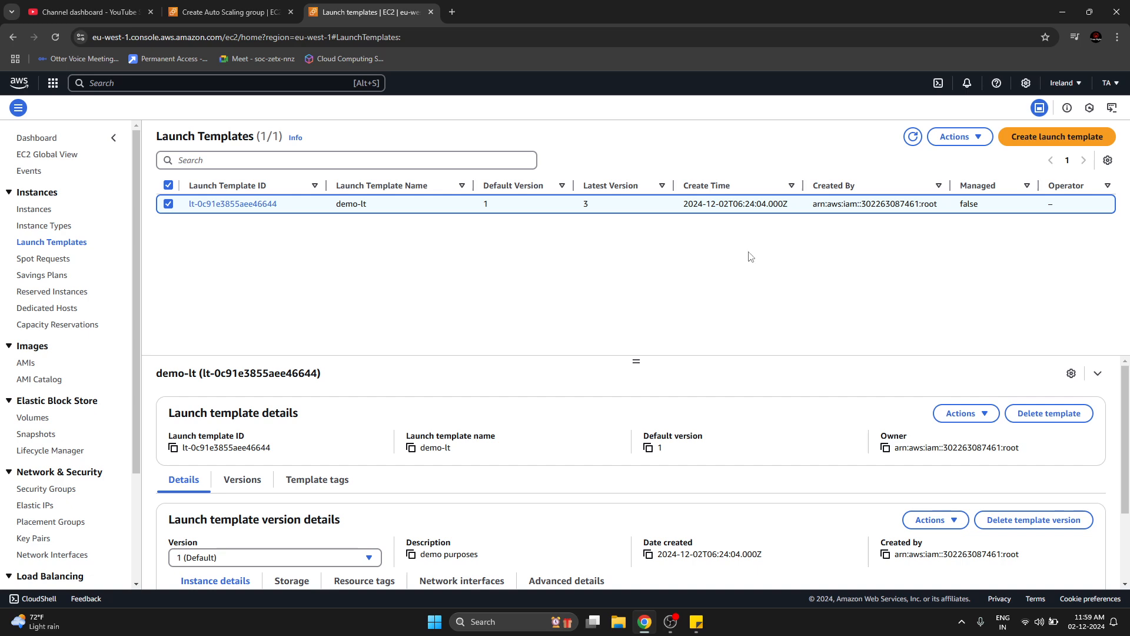
{"action": "left_click", "coordinate": [229, 12]}
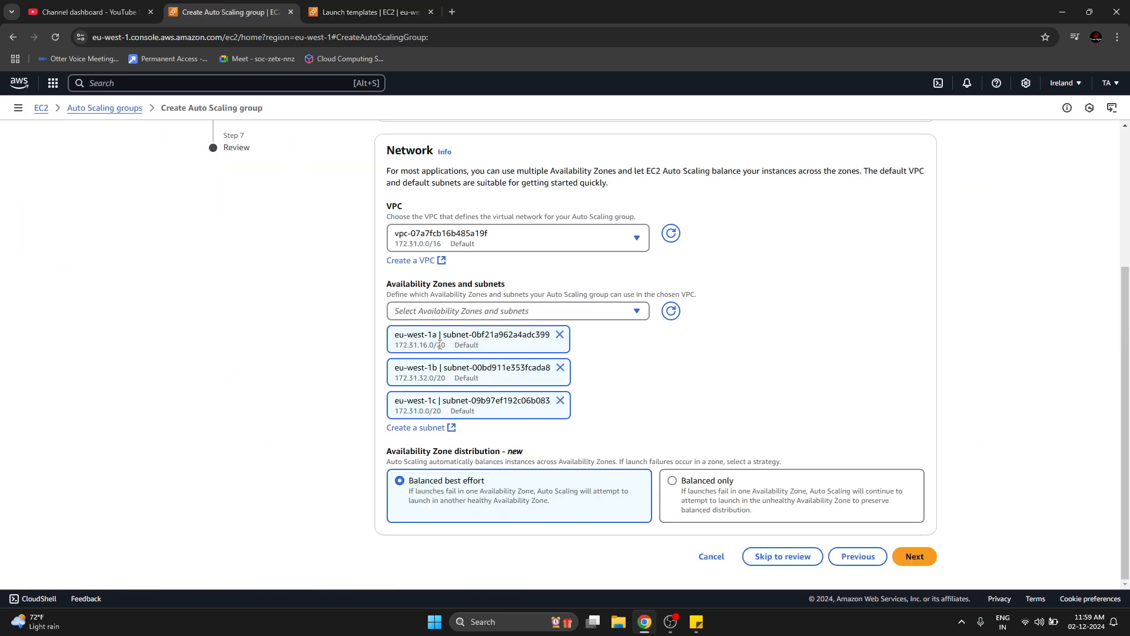
{"action": "left_click", "coordinate": [366, 11]}
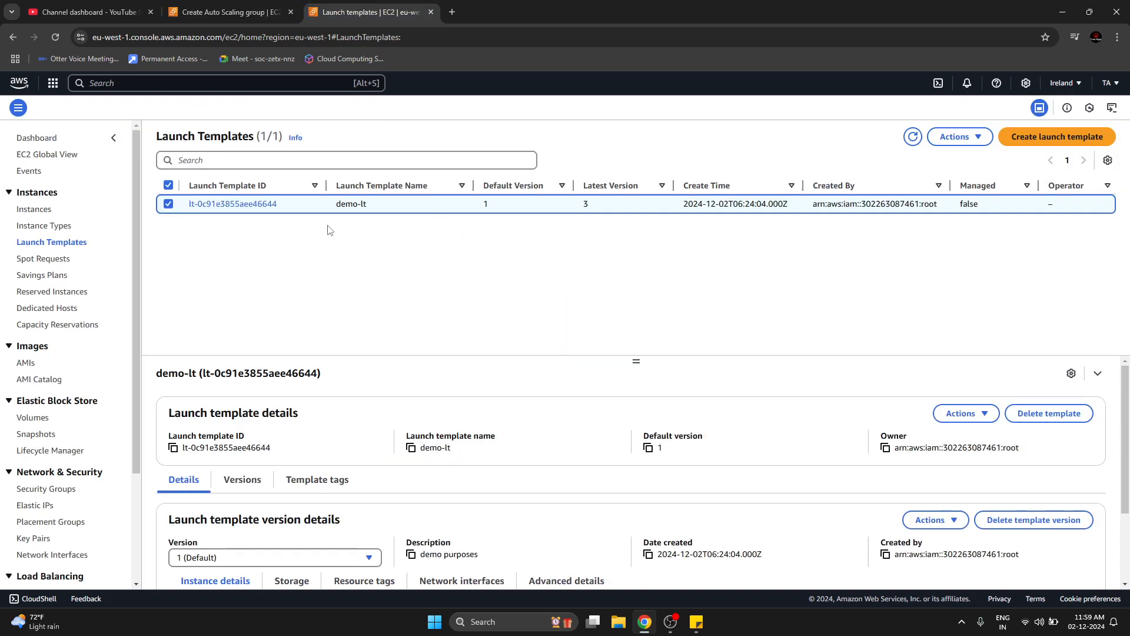
{"action": "left_click", "coordinate": [236, 22]}
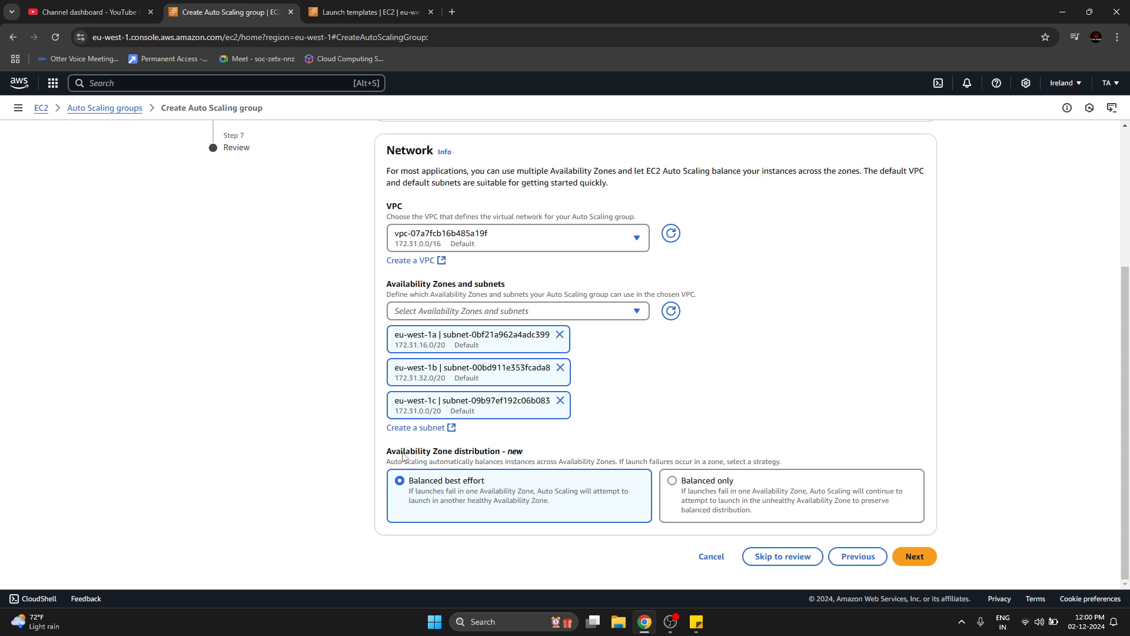
Compare the Availability Zone distribution strategies, keep Balanced best effort and continue to the service integration settings.
{"action": "left_click_drag", "start_coordinate": [402, 456], "coordinate": [526, 458]}
{"action": "left_click", "coordinate": [526, 458]}
{"action": "left_click_drag", "start_coordinate": [419, 482], "coordinate": [466, 484]}
{"action": "left_click", "coordinate": [272, 510]}
{"action": "left_click", "coordinate": [671, 488]}
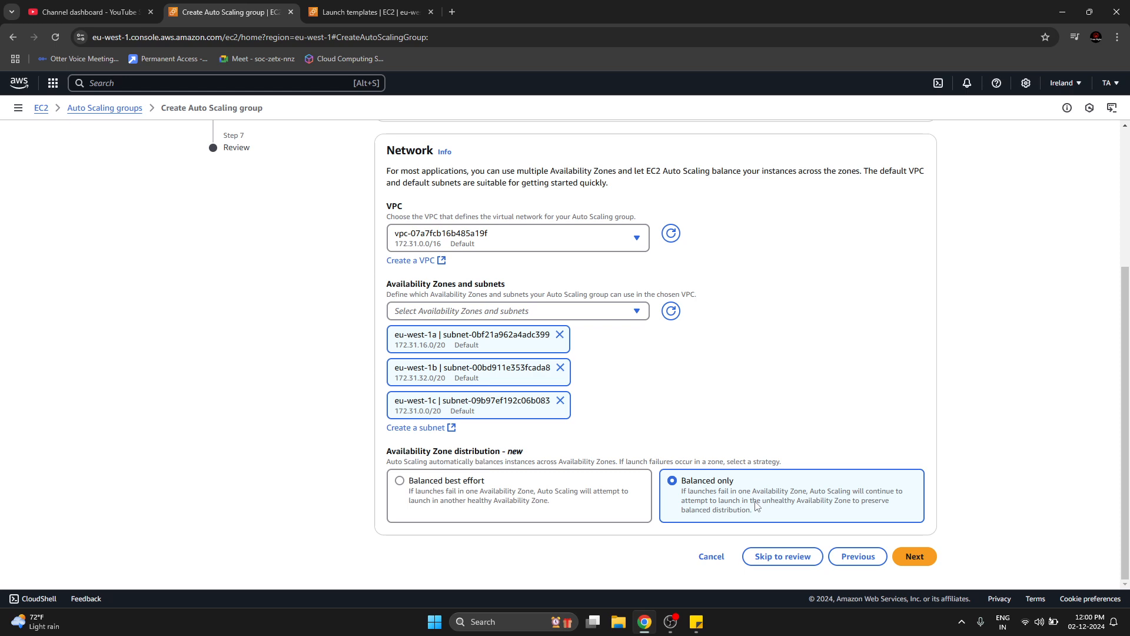
{"action": "left_click", "coordinate": [412, 487]}
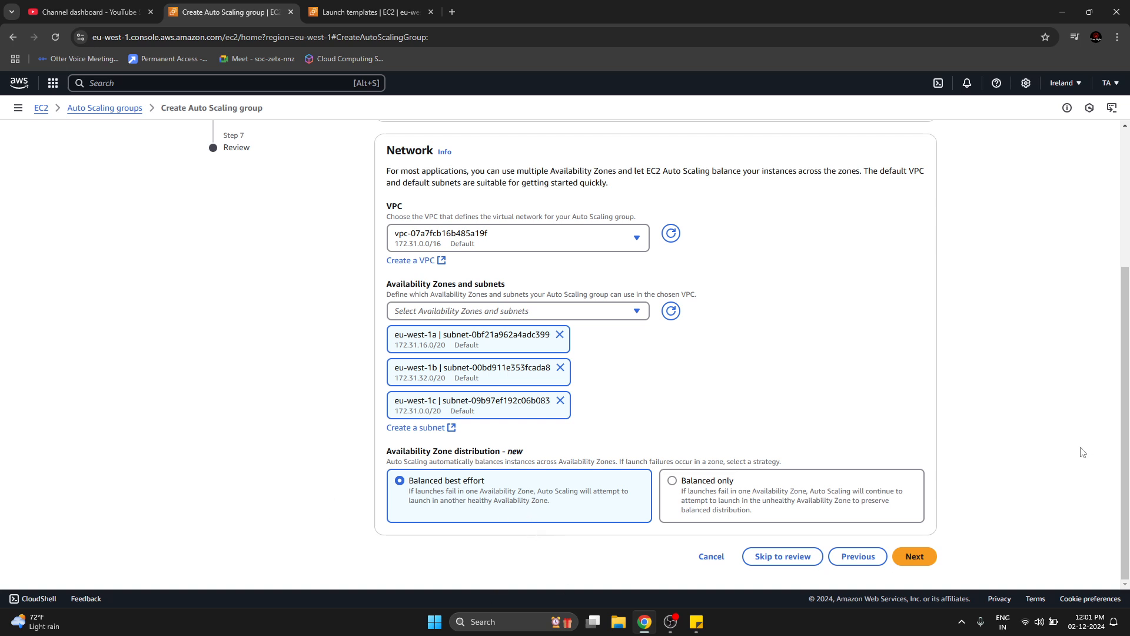
{"action": "left_click", "coordinate": [916, 556]}
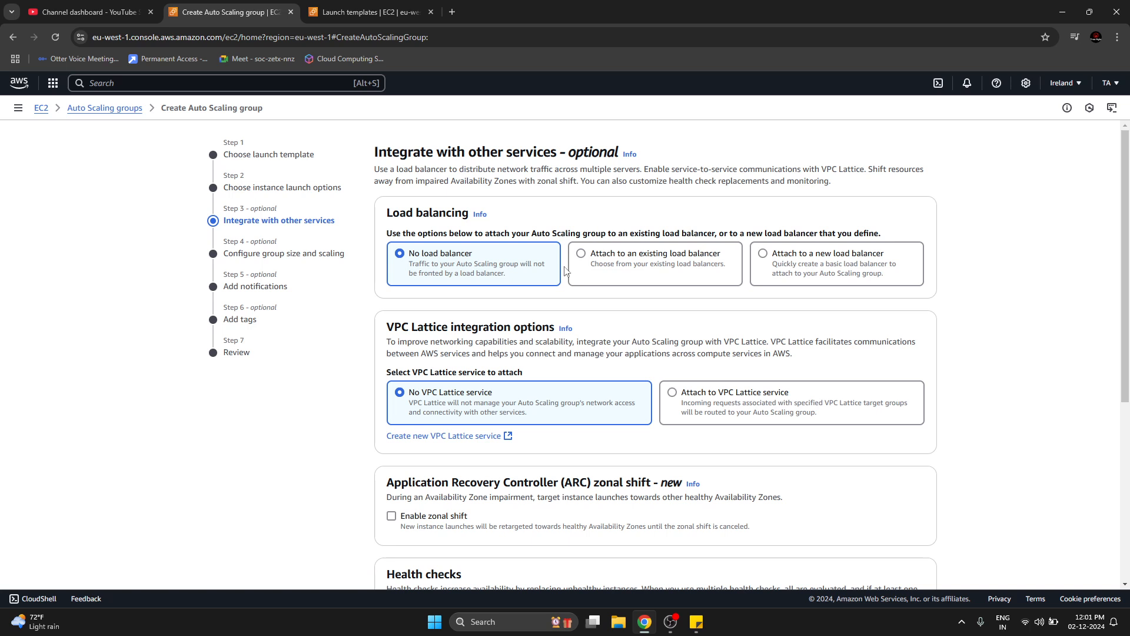
Compare the load balancing options and choose to attach the Auto Scaling group to a new load balancer.
{"action": "left_click_drag", "start_coordinate": [387, 215], "coordinate": [468, 215]}
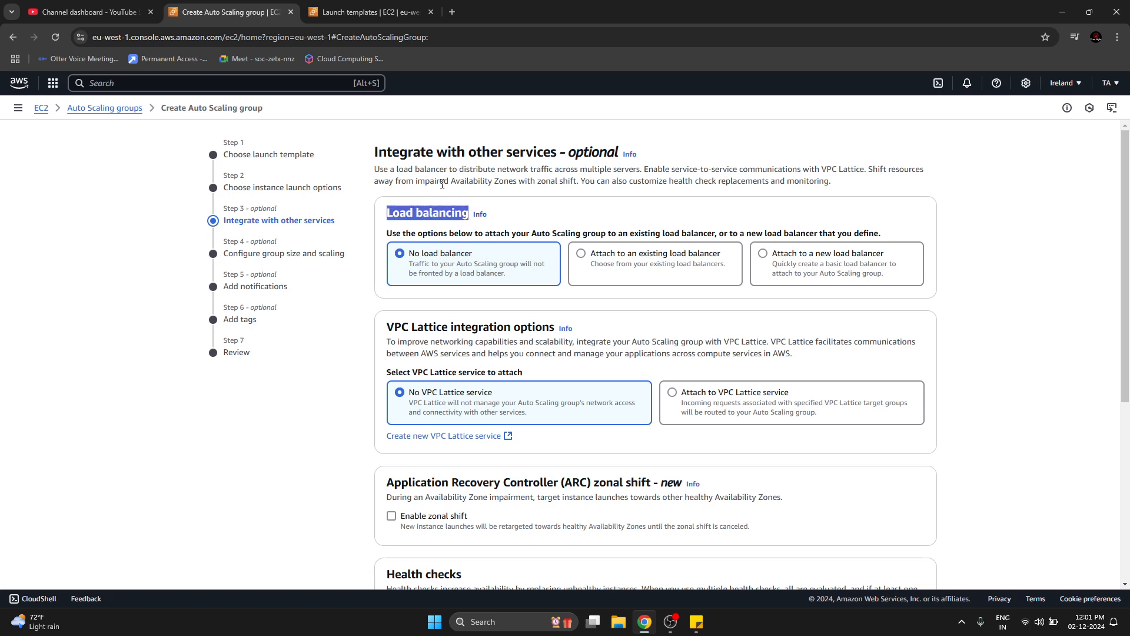
{"action": "left_click_drag", "start_coordinate": [386, 153], "coordinate": [638, 154]}
{"action": "left_click", "coordinate": [983, 183]}
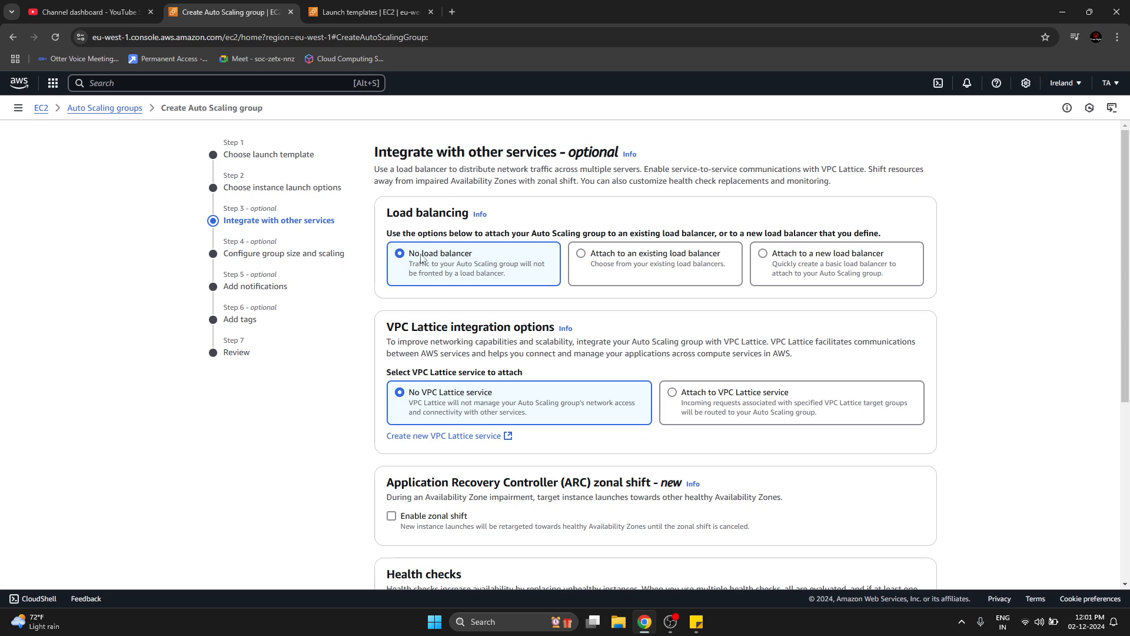
{"action": "left_click", "coordinate": [604, 261]}
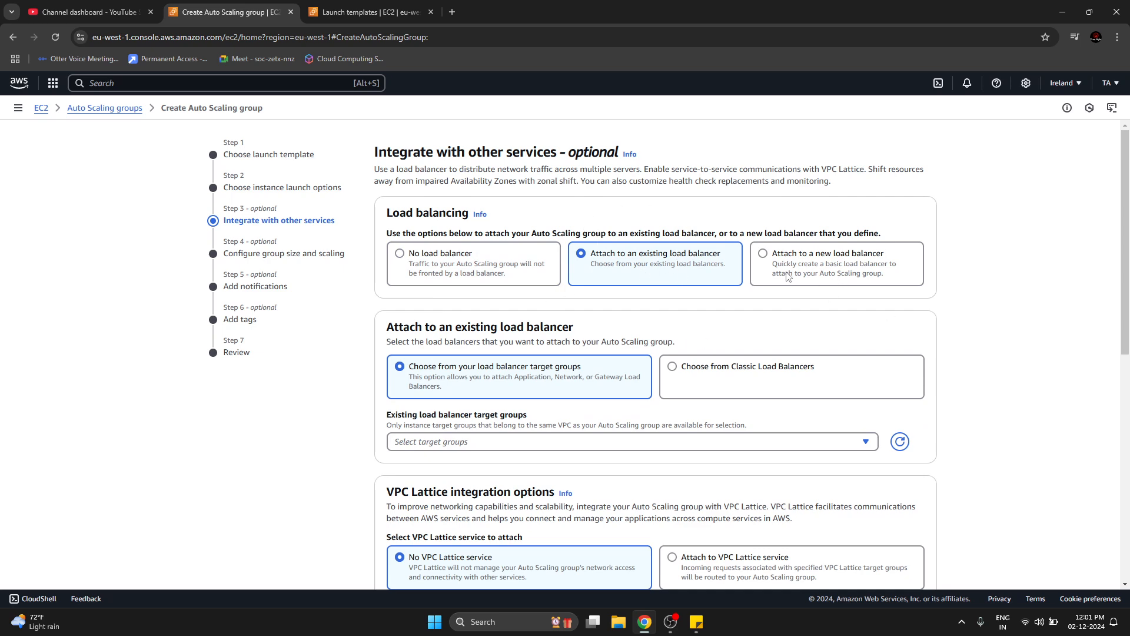
{"action": "left_click", "coordinate": [775, 259]}
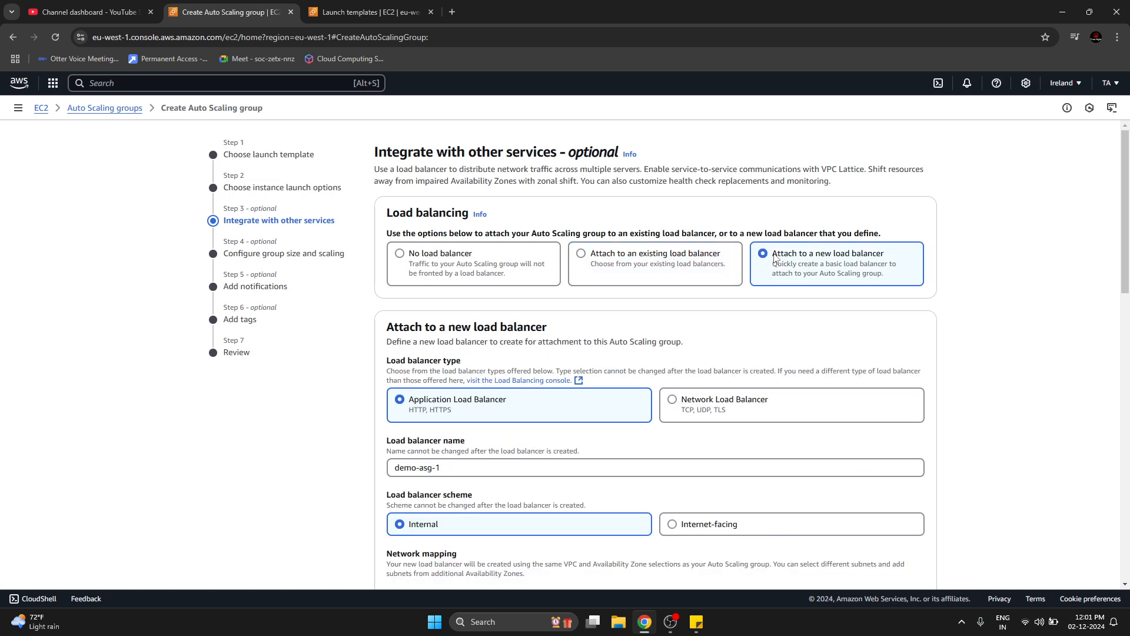
Keep the suggested name for the new Application Load Balancer and set its scheme to Internet-facing.
{"action": "scroll", "coordinate": [683, 412], "scroll_direction": "down", "scroll_amount": 1}
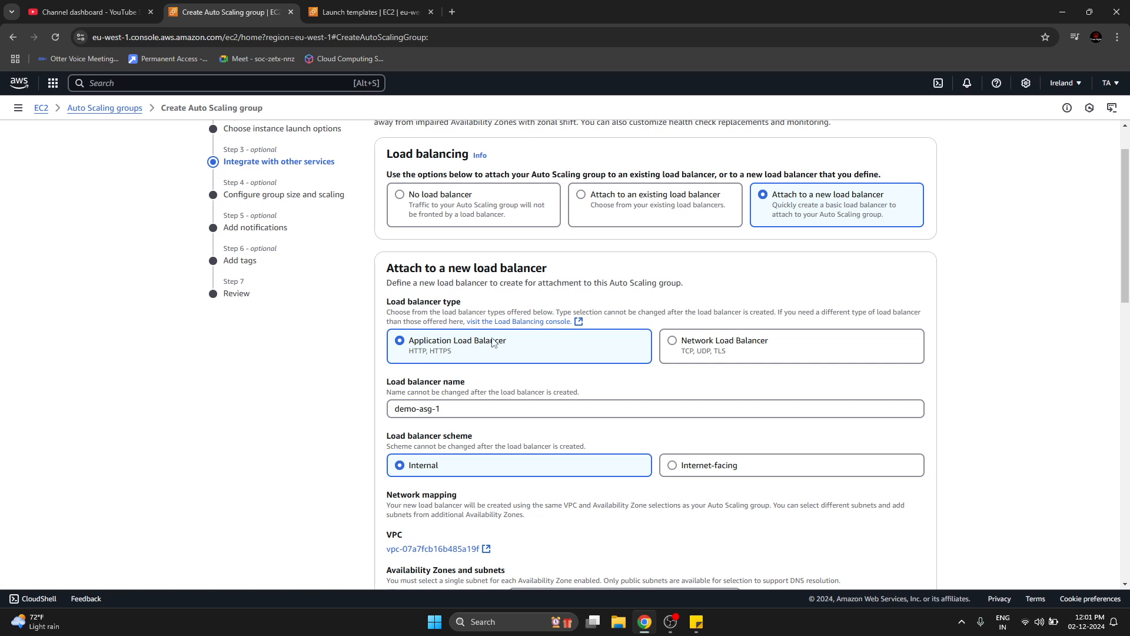
{"action": "left_click", "coordinate": [474, 412]}
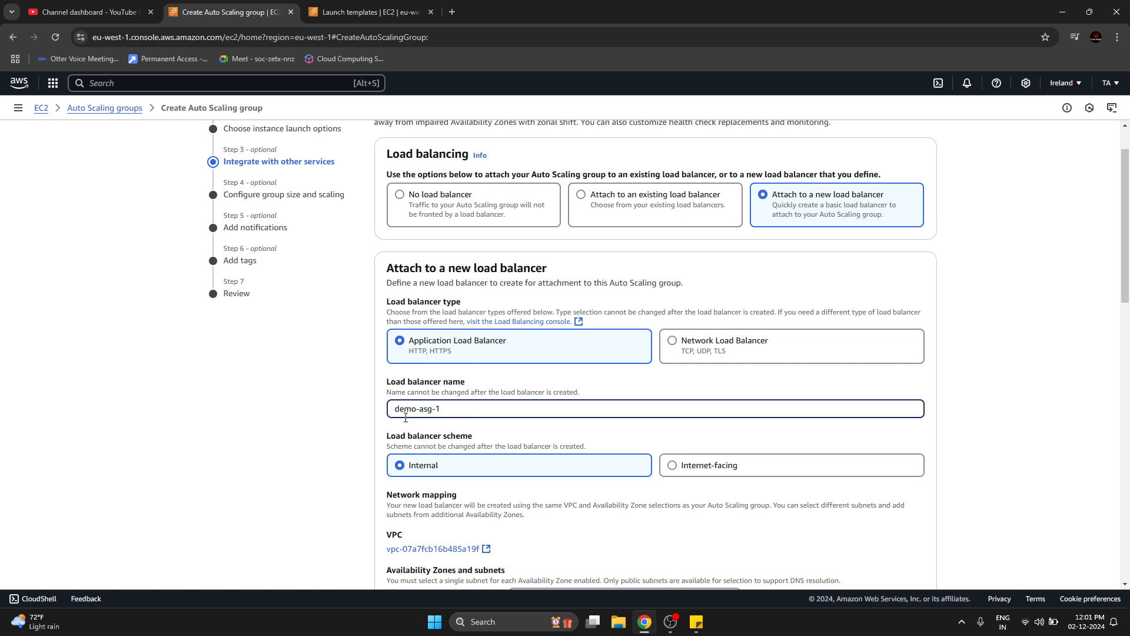
{"action": "left_click_drag", "start_coordinate": [400, 410], "coordinate": [440, 411]}
{"action": "left_click", "coordinate": [217, 480]}
{"action": "scroll", "coordinate": [444, 476], "scroll_direction": "down", "scroll_amount": 1}
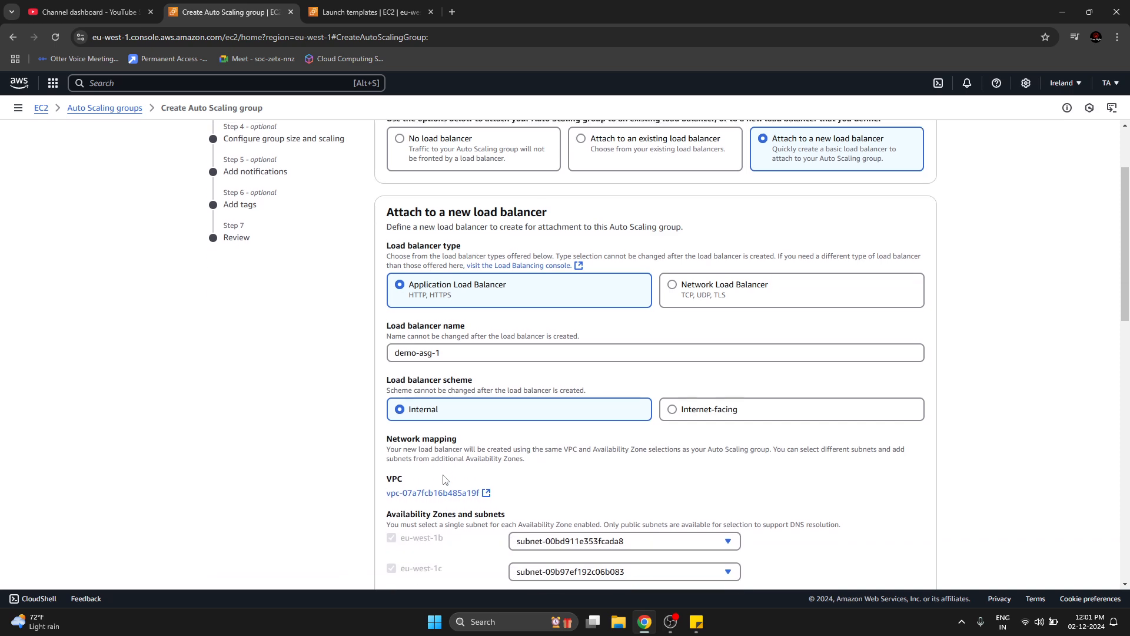
{"action": "left_click", "coordinate": [678, 411]}
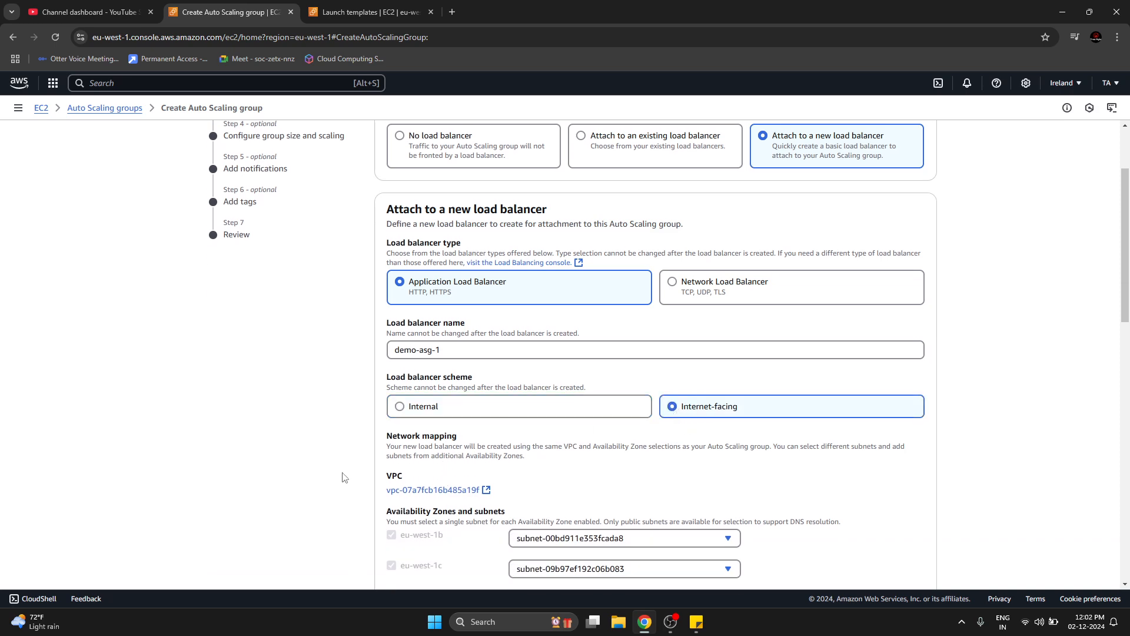
Route the load balancer's port 80 listener to a new target group, keeping the suggested target group name.
{"action": "scroll", "coordinate": [345, 476], "scroll_direction": "down", "scroll_amount": 2}
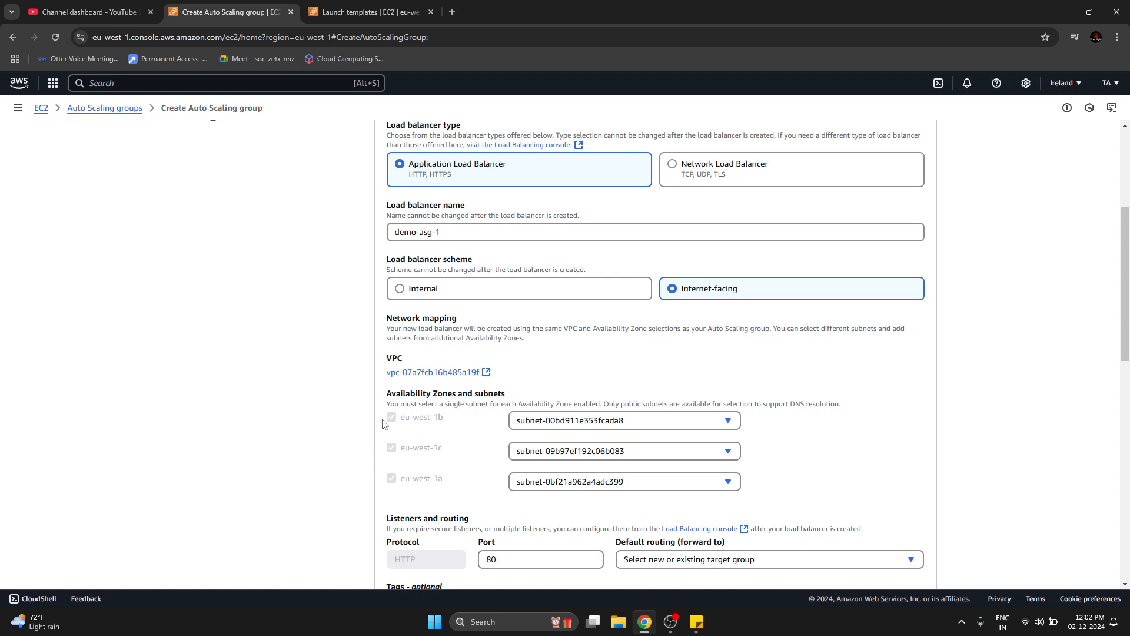
{"action": "scroll", "coordinate": [236, 506], "scroll_direction": "down", "scroll_amount": 3}
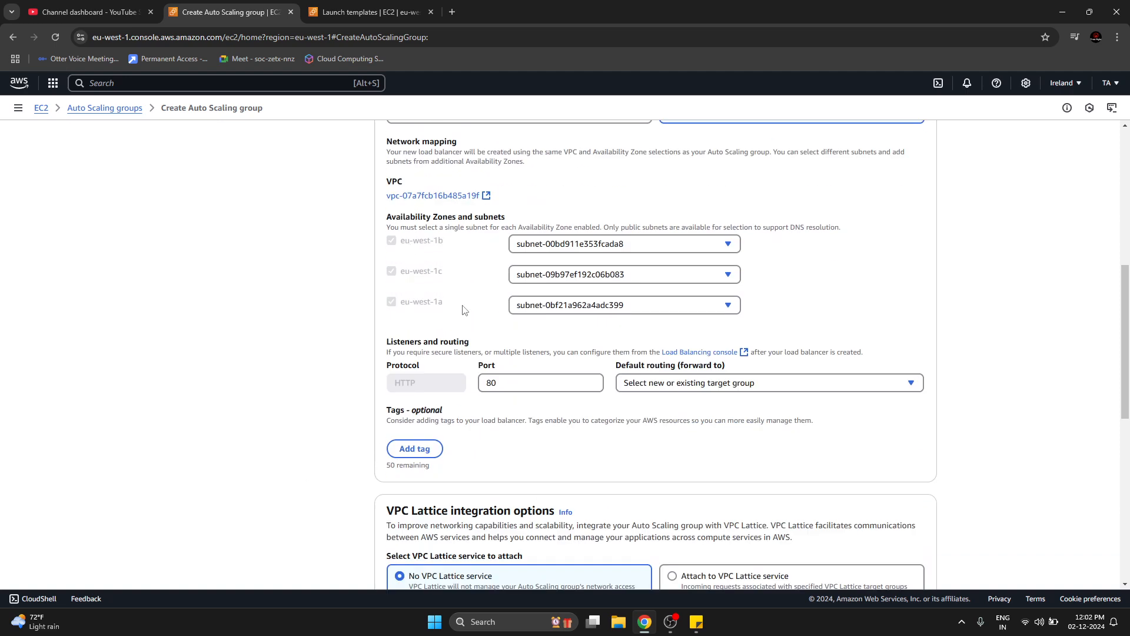
{"action": "left_click", "coordinate": [691, 382]}
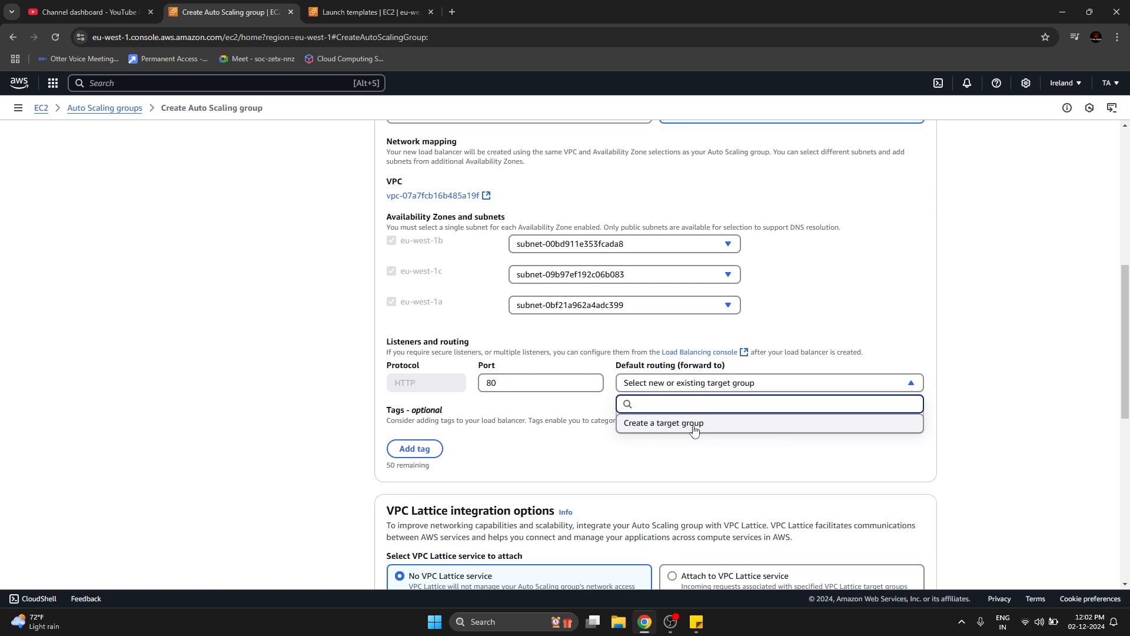
{"action": "left_click", "coordinate": [694, 425]}
{"action": "left_click", "coordinate": [676, 427]}
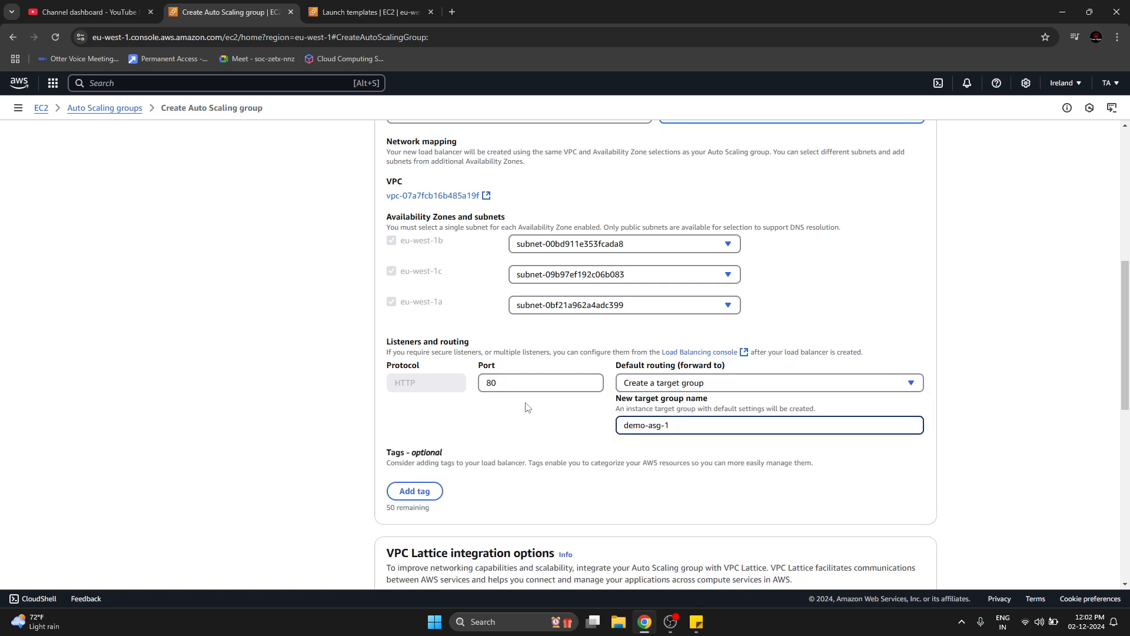
{"action": "left_click", "coordinate": [493, 386]}
{"action": "left_click", "coordinate": [213, 439]}
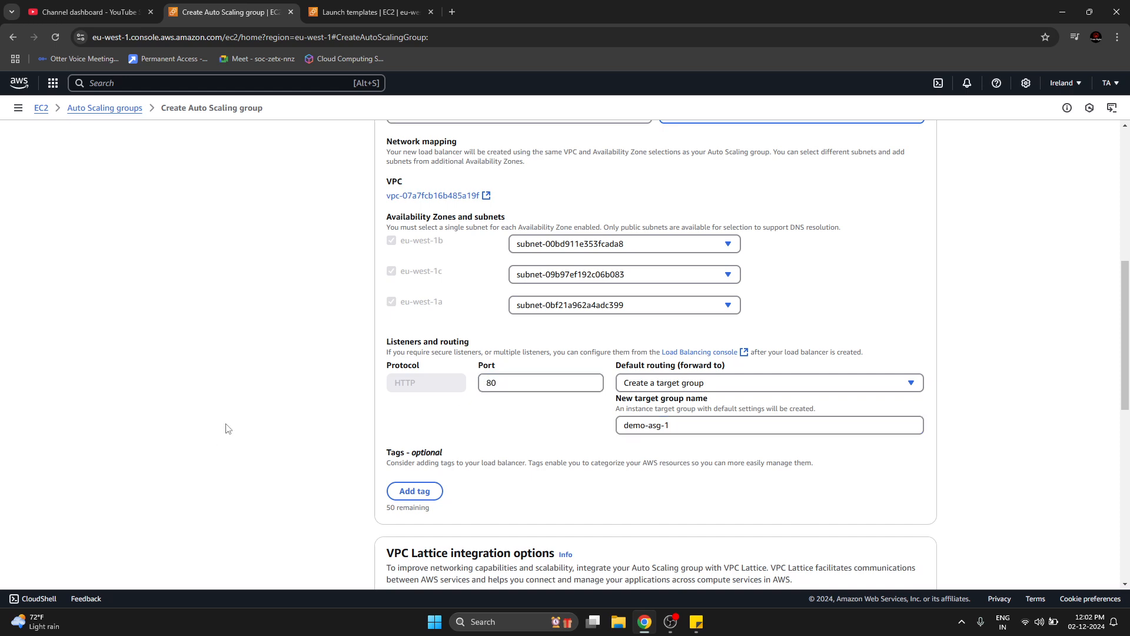
Review the new load balancer's type, name, scheme, network mapping and listener settings, continuing to the VPC Lattice options.
{"action": "scroll", "coordinate": [227, 430], "scroll_direction": "down", "scroll_amount": 3}
{"action": "scroll", "coordinate": [228, 428], "scroll_direction": "up", "scroll_amount": 2}
{"action": "scroll", "coordinate": [529, 308], "scroll_direction": "up", "scroll_amount": 3}
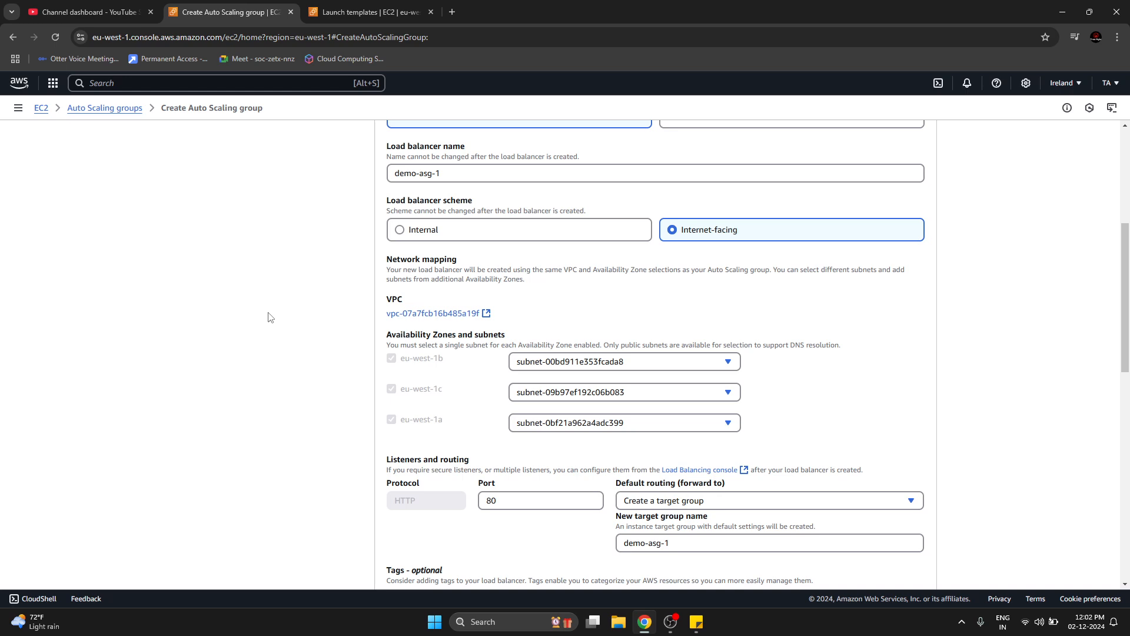
{"action": "scroll", "coordinate": [273, 349], "scroll_direction": "up", "scroll_amount": 3}
{"action": "scroll", "coordinate": [405, 254], "scroll_direction": "up", "scroll_amount": 1}
{"action": "scroll", "coordinate": [405, 254], "scroll_direction": "up", "scroll_amount": 1}
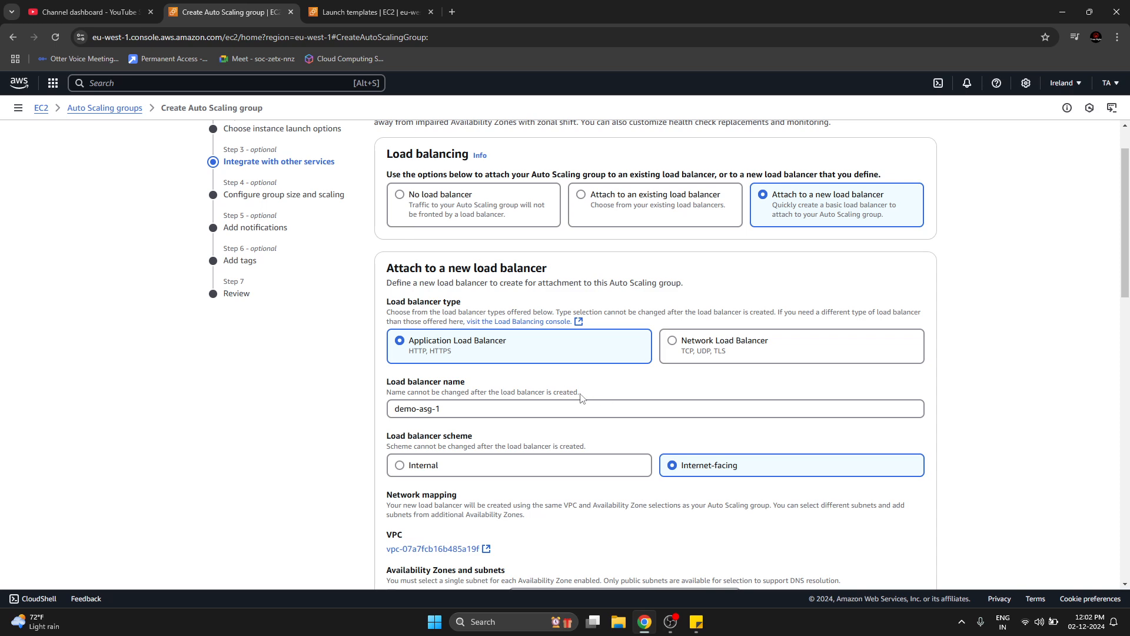
{"action": "scroll", "coordinate": [581, 398], "scroll_direction": "down", "scroll_amount": 10}
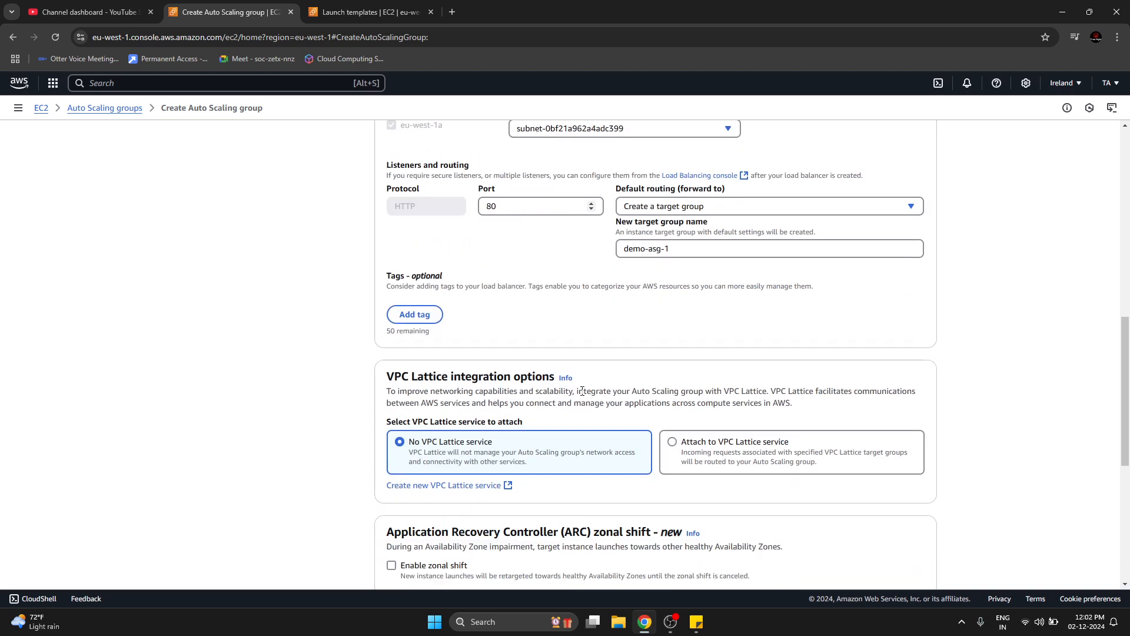
Review the VPC Lattice, zonal shift and health check options for the Auto Scaling group.
{"action": "scroll", "coordinate": [582, 391], "scroll_direction": "down", "scroll_amount": 3}
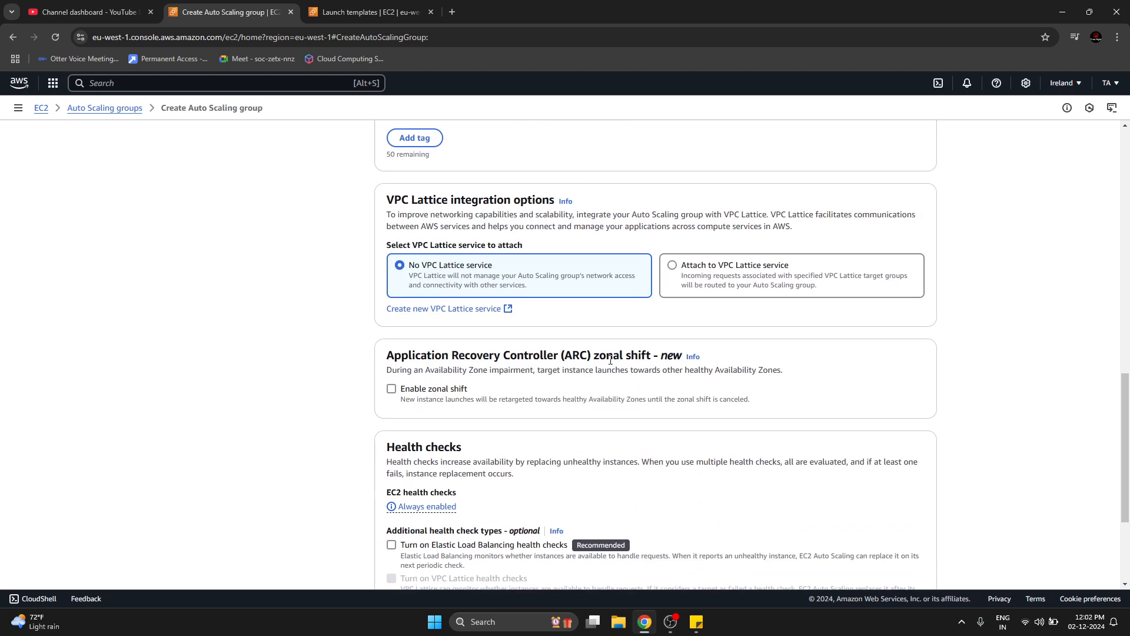
{"action": "scroll", "coordinate": [549, 385], "scroll_direction": "down", "scroll_amount": 2}
{"action": "scroll", "coordinate": [481, 358], "scroll_direction": "down", "scroll_amount": 1}
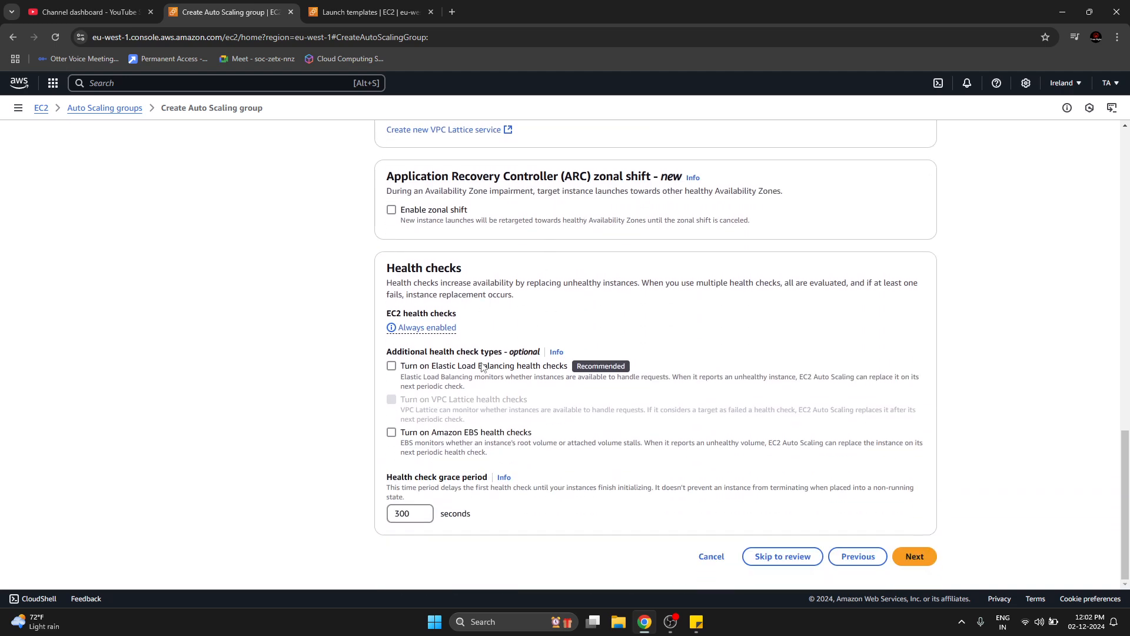
{"action": "left_click_drag", "start_coordinate": [394, 270], "coordinate": [484, 265]}
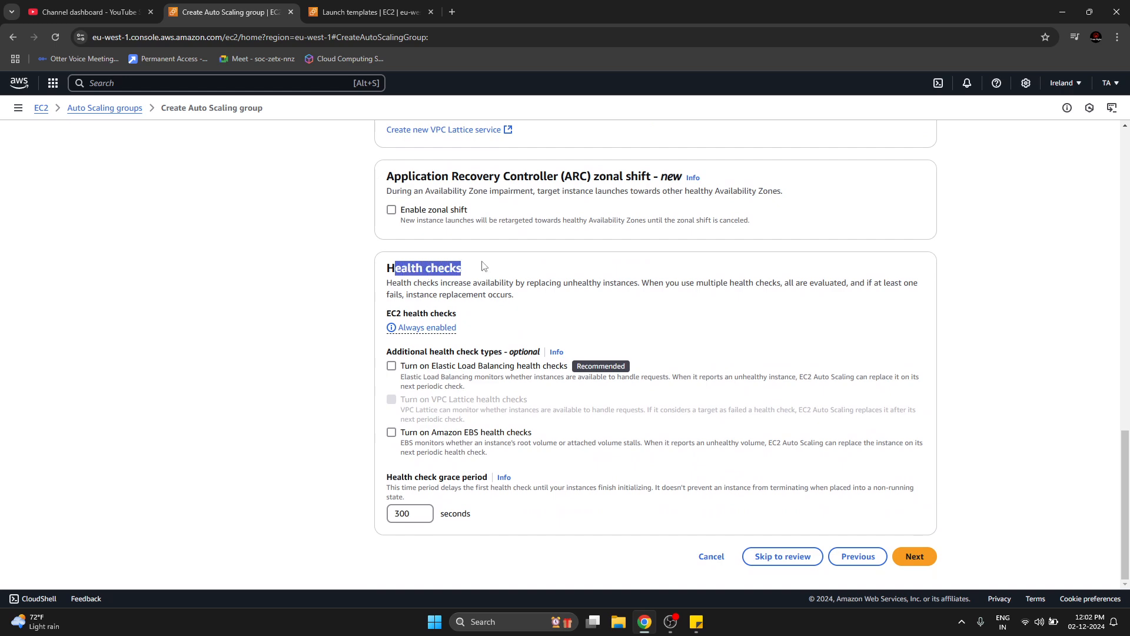
{"action": "left_click_drag", "start_coordinate": [618, 286], "coordinate": [619, 293]}
{"action": "left_click", "coordinate": [610, 278]}
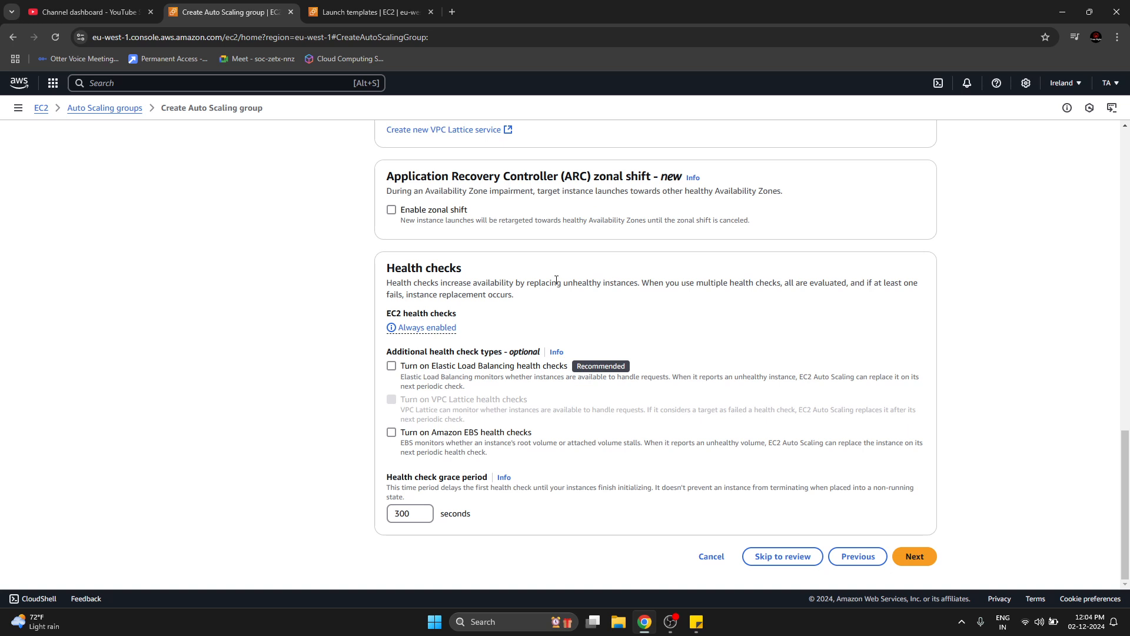
Turn the Elastic Load Balancing and Amazon EBS health checks on and back off to examine what each option does.
{"action": "left_click", "coordinate": [468, 369]}
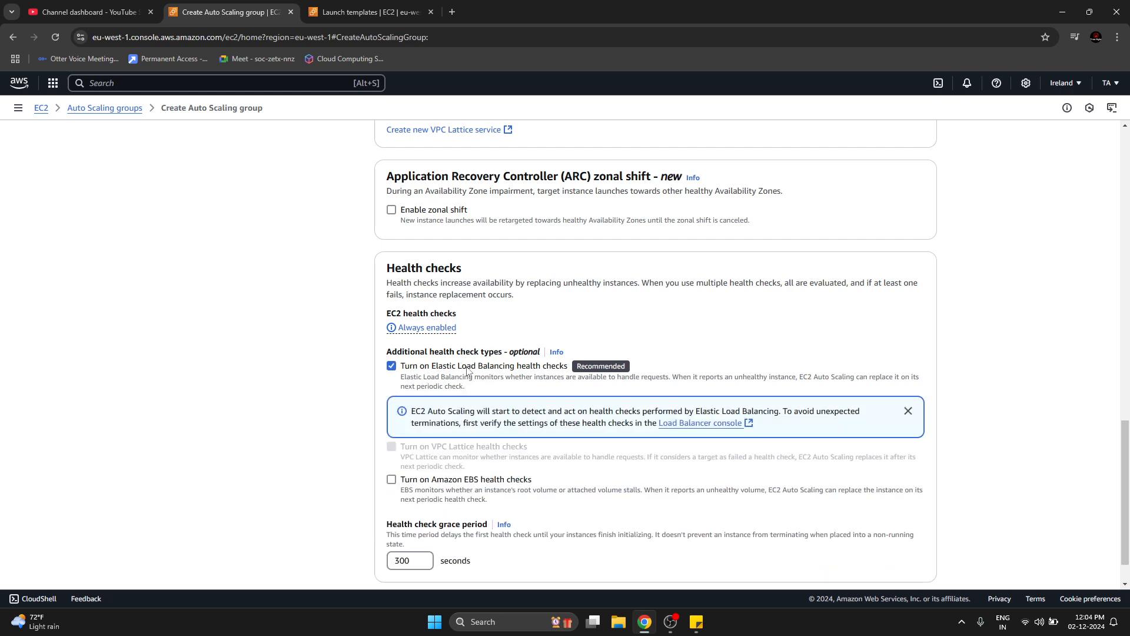
{"action": "left_click", "coordinate": [469, 369]}
{"action": "left_click", "coordinate": [469, 436]}
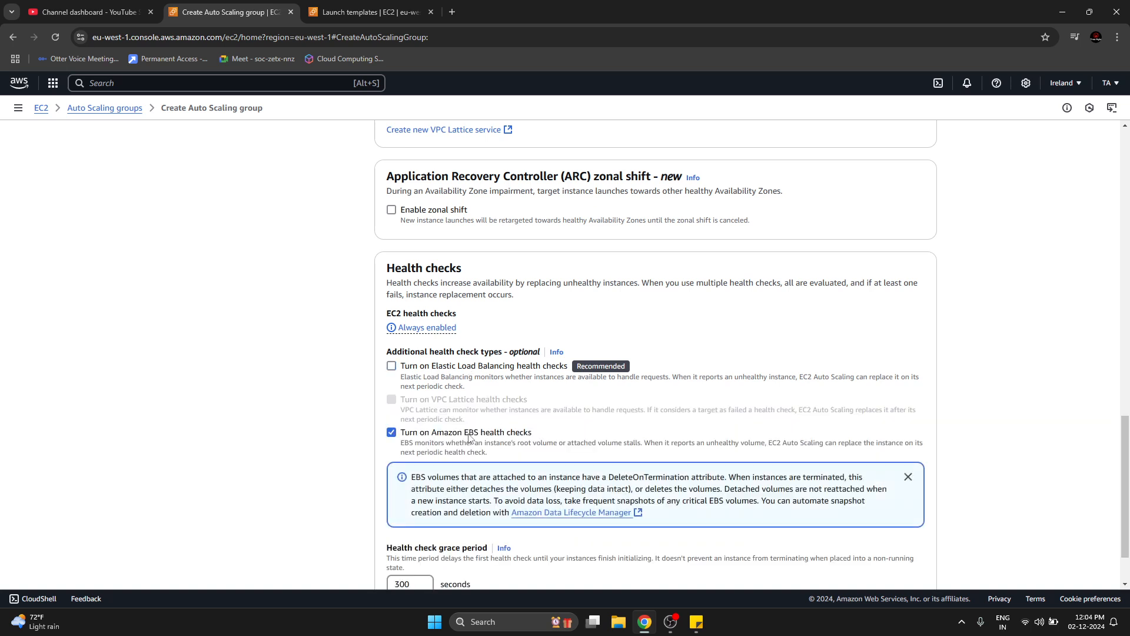
{"action": "left_click", "coordinate": [469, 436]}
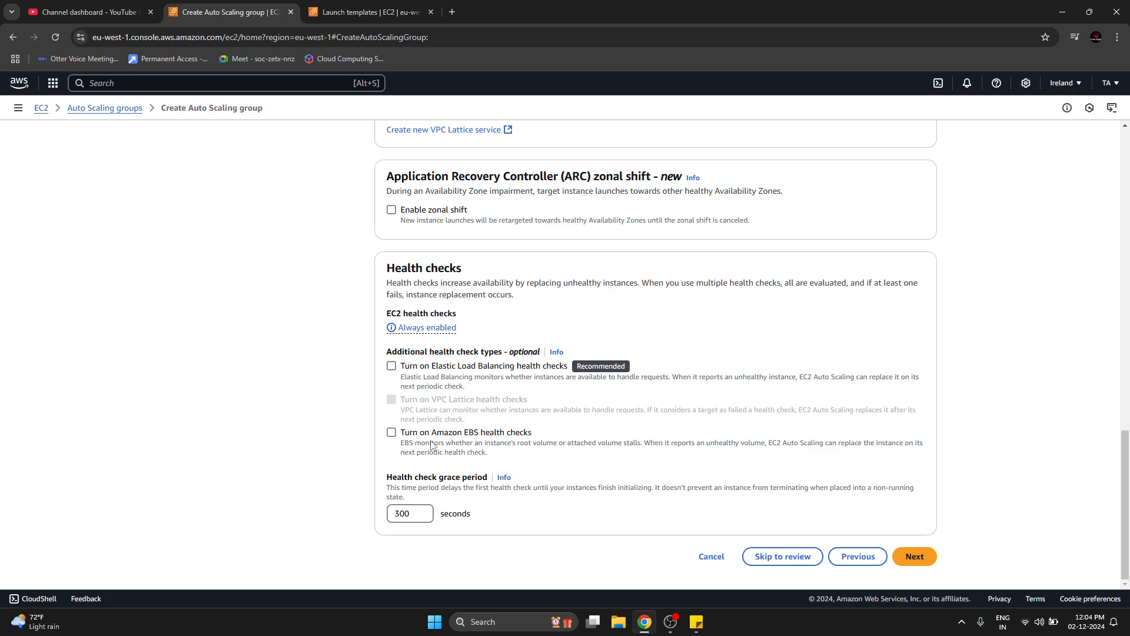
{"action": "left_click_drag", "start_coordinate": [494, 447], "coordinate": [561, 446]}
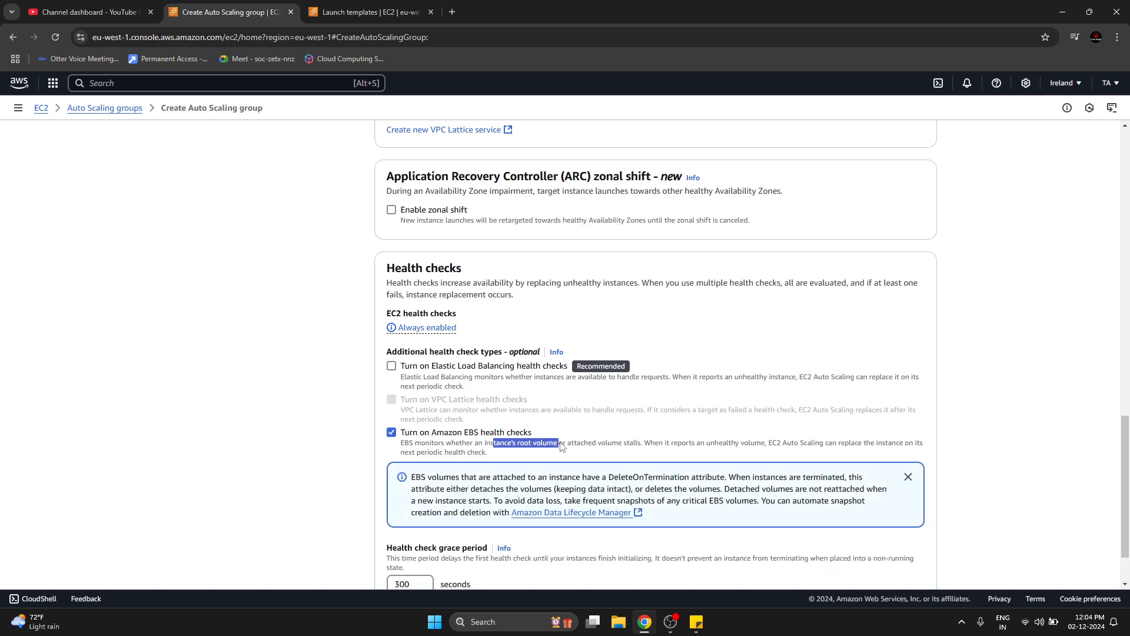
{"action": "left_click", "coordinate": [561, 446]}
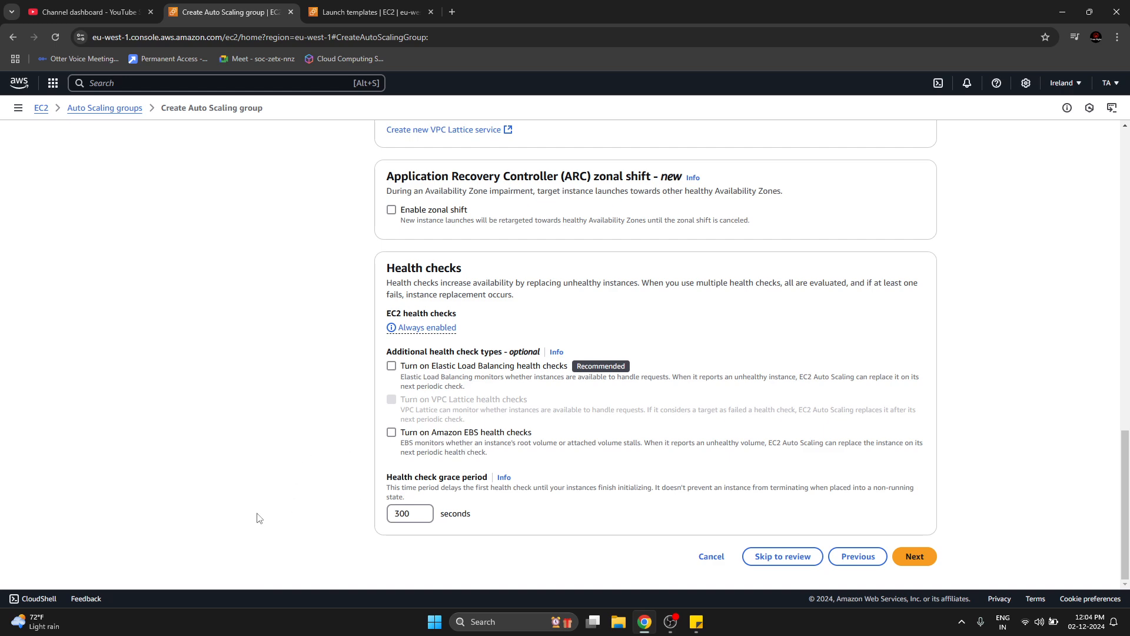
Set the health check grace period to 120 seconds.
{"action": "double_click", "coordinate": [410, 510]}
{"action": "type", "text": "120"}
{"action": "left_click", "coordinate": [325, 508]}
{"action": "double_click", "coordinate": [405, 517]}
{"action": "left_click", "coordinate": [297, 499]}
{"action": "left_click", "coordinate": [421, 516]}
{"action": "left_click", "coordinate": [421, 510]}
{"action": "left_click", "coordinate": [420, 510]}
{"action": "double_click", "coordinate": [405, 512]}
{"action": "type", "text": "0"}
{"action": "left_click", "coordinate": [249, 435]}
{"action": "left_click", "coordinate": [407, 515]}
{"action": "key", "text": "BackSpace"}
{"action": "type", "text": "2"}
{"action": "key", "text": "BackSpace"}
{"action": "type", "text": "120"}
{"action": "left_click", "coordinate": [502, 567]}
{"action": "left_click_drag", "start_coordinate": [487, 490], "coordinate": [550, 494]}
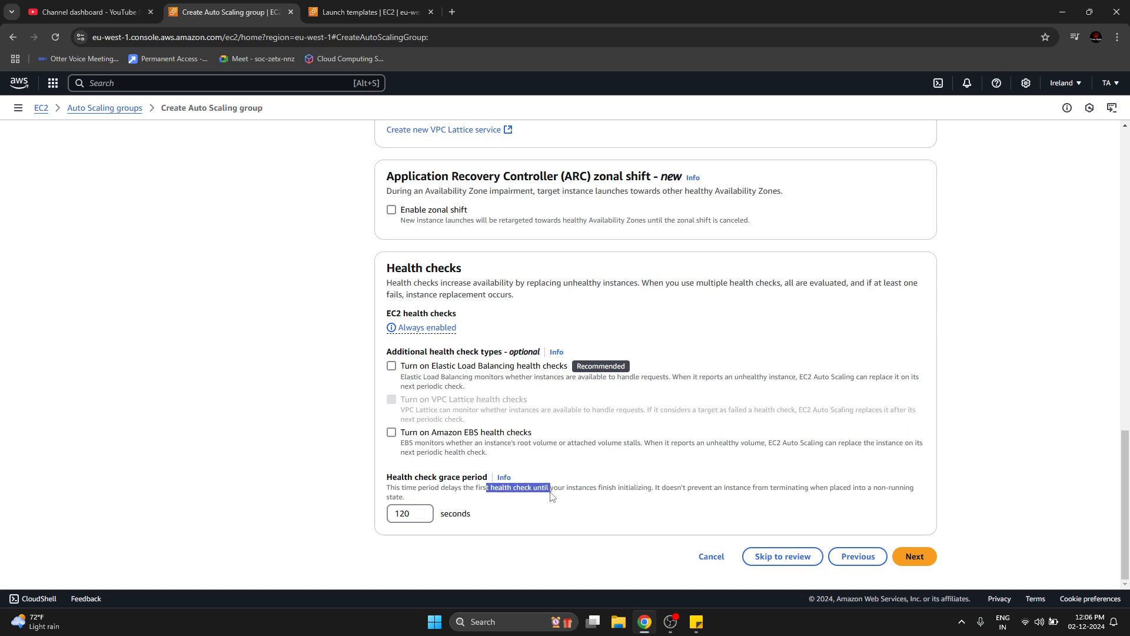
{"action": "double_click", "coordinate": [406, 514]}
{"action": "left_click", "coordinate": [356, 506]}
Recheck the EC2 health check settings and continue to the group size and scaling configuration.
{"action": "scroll", "coordinate": [356, 362], "scroll_direction": "up", "scroll_amount": 2}
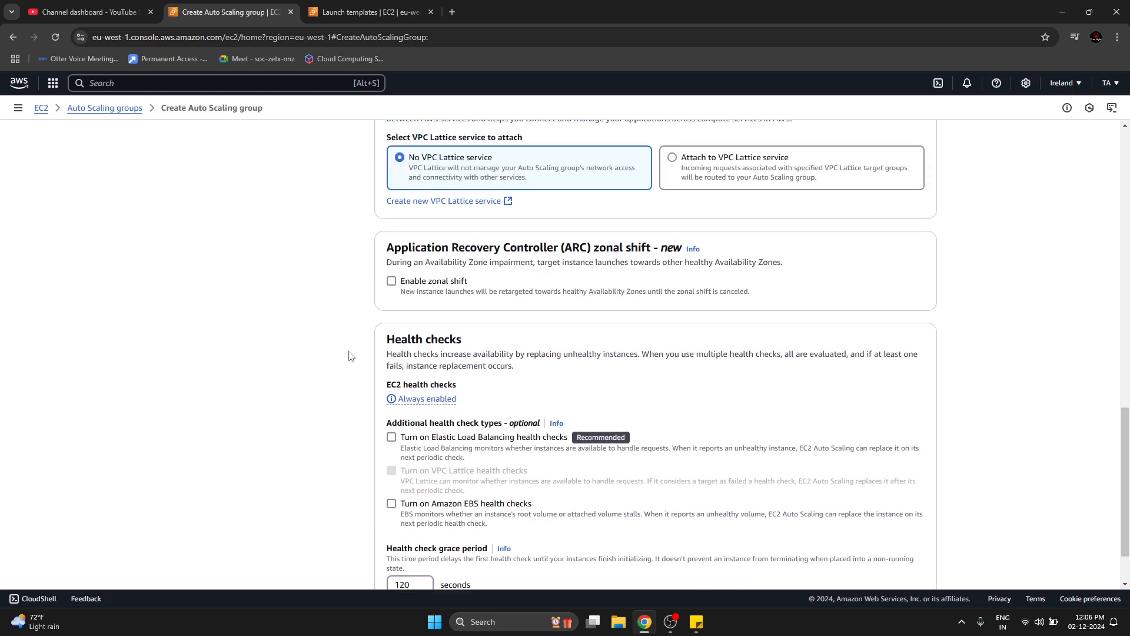
{"action": "left_click_drag", "start_coordinate": [412, 431], "coordinate": [462, 435]}
{"action": "scroll", "coordinate": [298, 467], "scroll_direction": "down", "scroll_amount": 2}
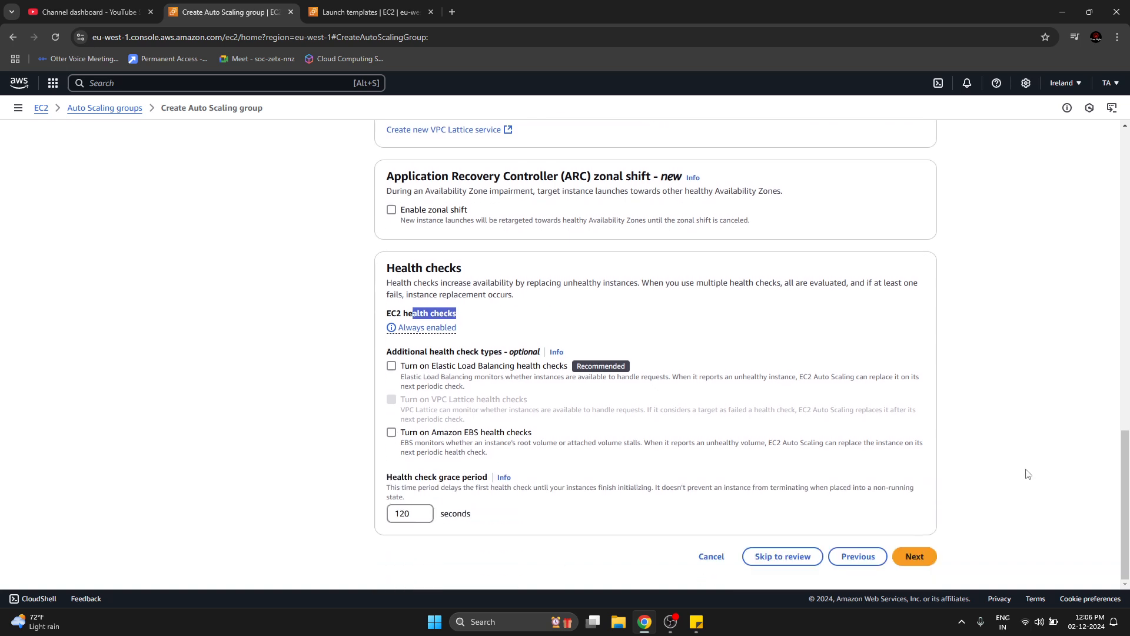
{"action": "left_click", "coordinate": [1025, 472]}
{"action": "left_click", "coordinate": [932, 566]}
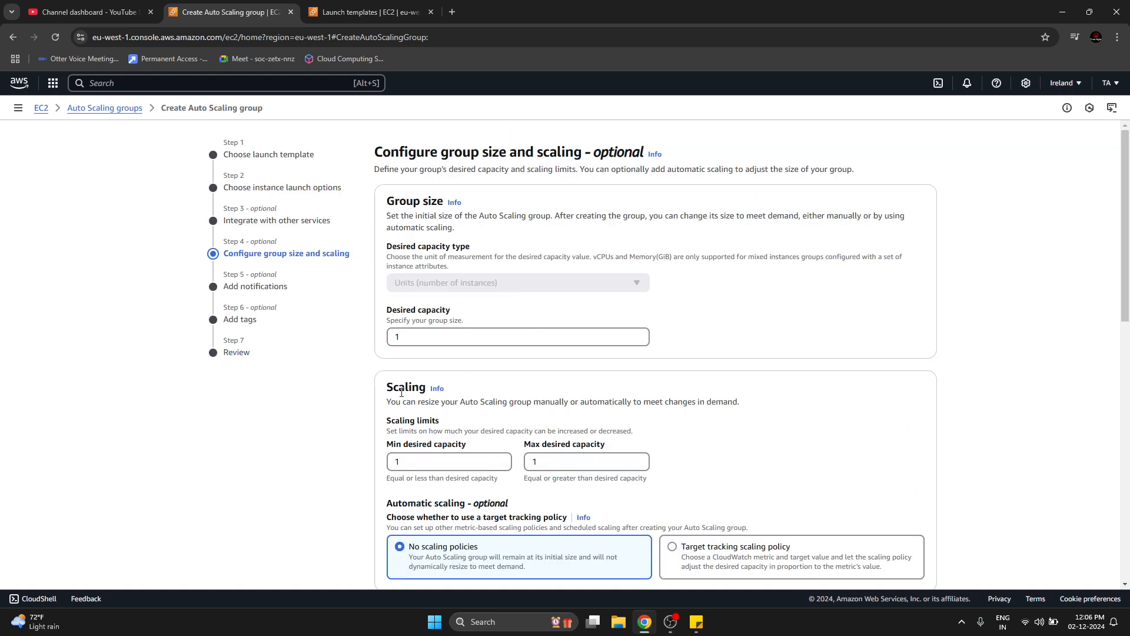
Set the group's desired capacity to 2 and its max desired capacity to 3.
{"action": "scroll", "coordinate": [516, 356], "scroll_direction": "down", "scroll_amount": 5}
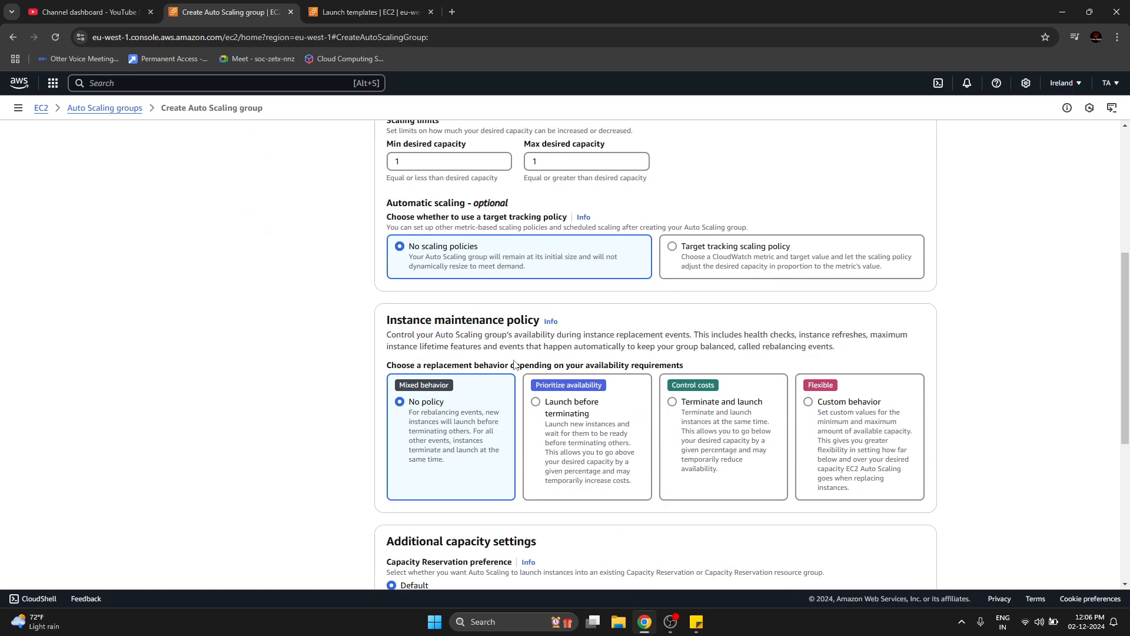
{"action": "scroll", "coordinate": [514, 364], "scroll_direction": "down", "scroll_amount": 6}
{"action": "scroll", "coordinate": [512, 365], "scroll_direction": "up", "scroll_amount": 11}
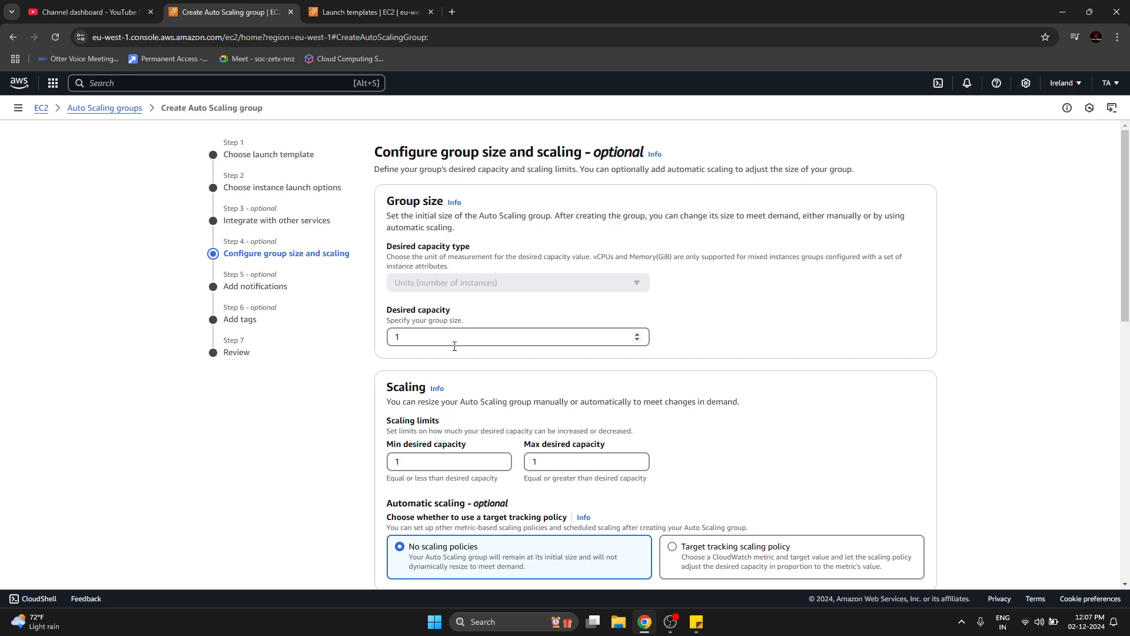
{"action": "left_click", "coordinate": [577, 338]}
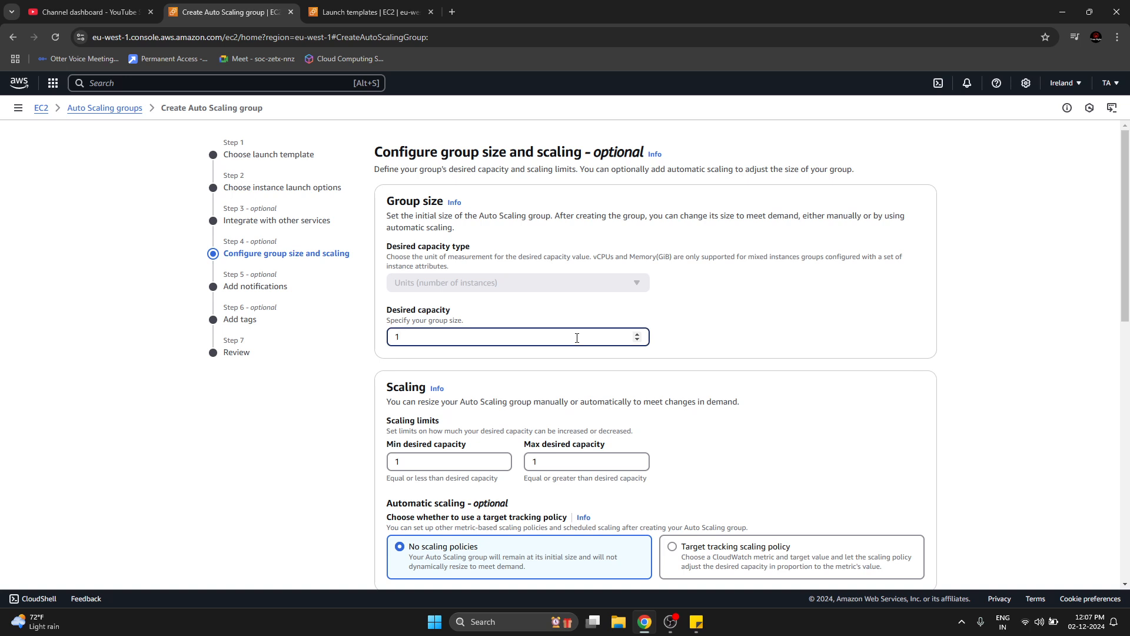
{"action": "double_click", "coordinate": [441, 338]}
{"action": "type", "text": "0"}
{"action": "left_click", "coordinate": [448, 462]}
{"action": "double_click", "coordinate": [583, 464]}
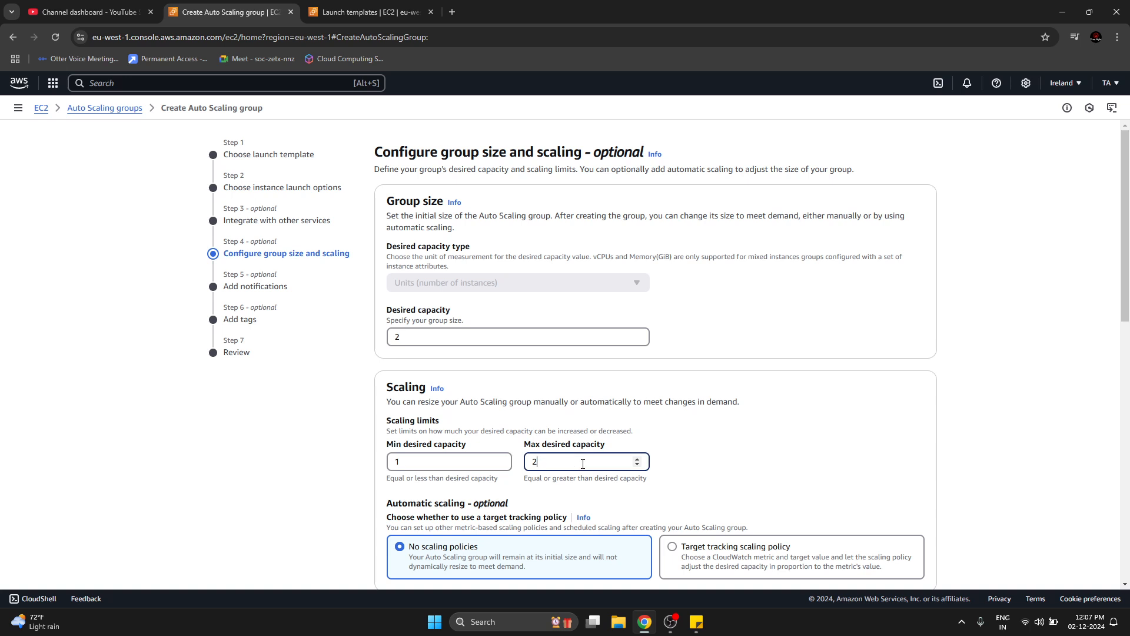
{"action": "type", "text": "0"}
{"action": "left_click", "coordinate": [977, 446]}
Compare the min desired capacity, max desired capacity and desired capacity settings of the Auto Scaling group.
{"action": "left_click_drag", "start_coordinate": [388, 445], "coordinate": [452, 450]}
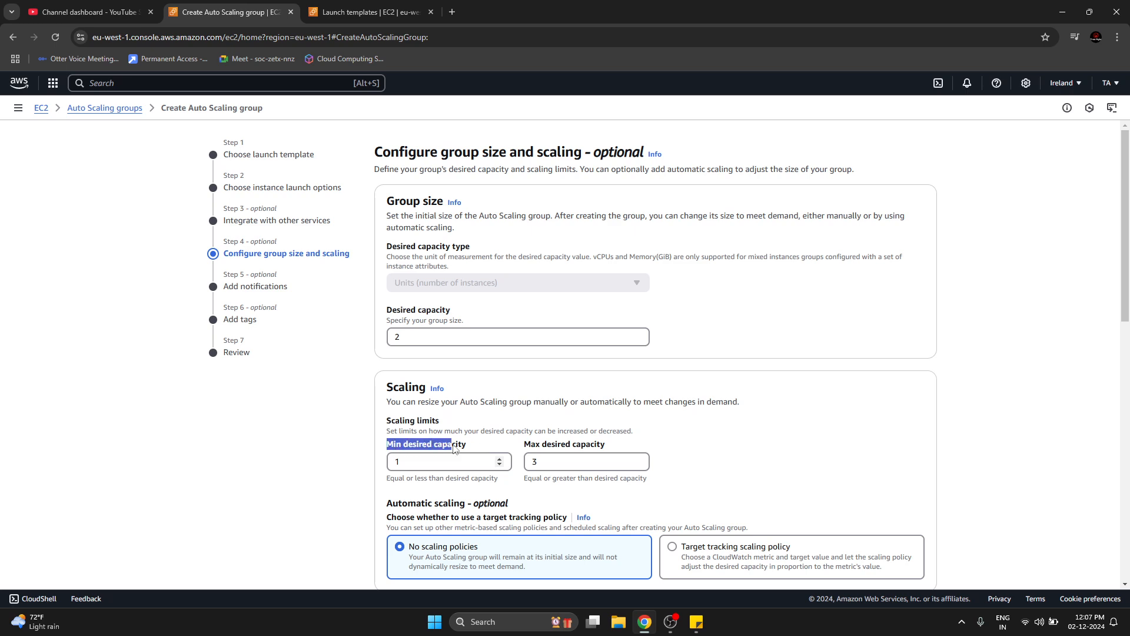
{"action": "left_click", "coordinate": [395, 461]}
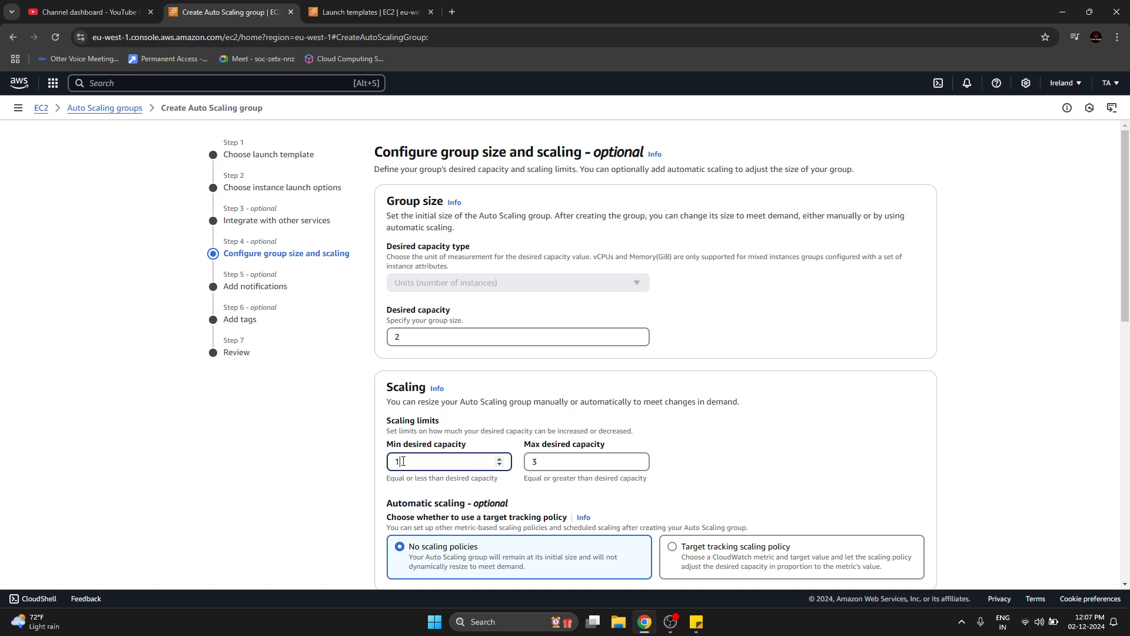
{"action": "left_click", "coordinate": [342, 472]}
{"action": "left_click_drag", "start_coordinate": [530, 446], "coordinate": [578, 448]}
{"action": "left_click", "coordinate": [774, 465]}
{"action": "left_click", "coordinate": [440, 336]}
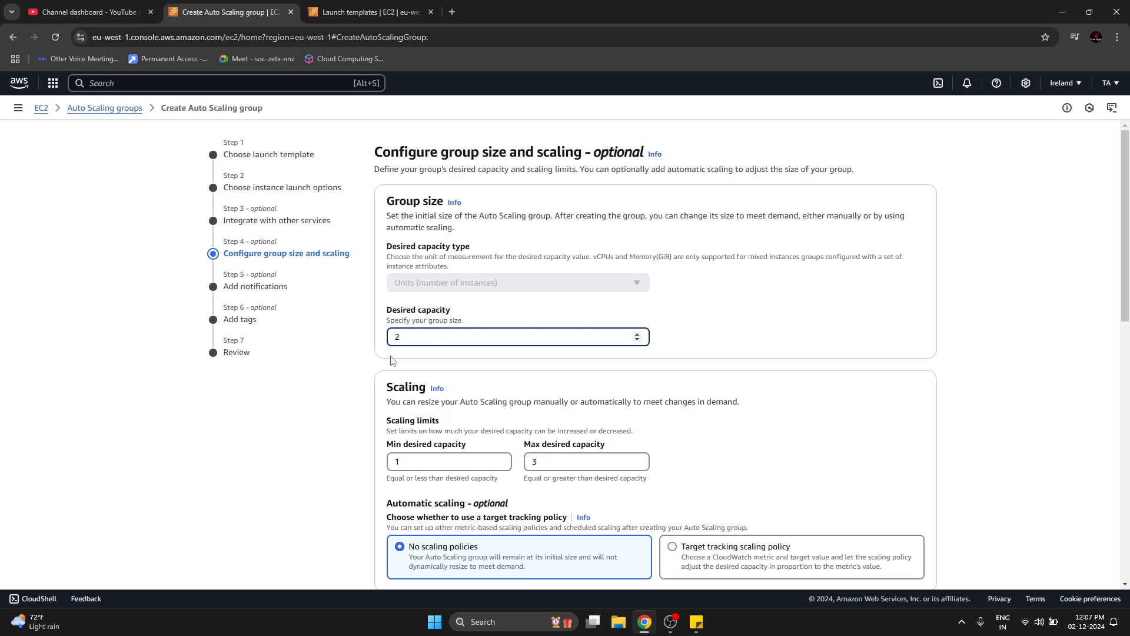
{"action": "double_click", "coordinate": [398, 334]}
{"action": "left_click", "coordinate": [216, 465]}
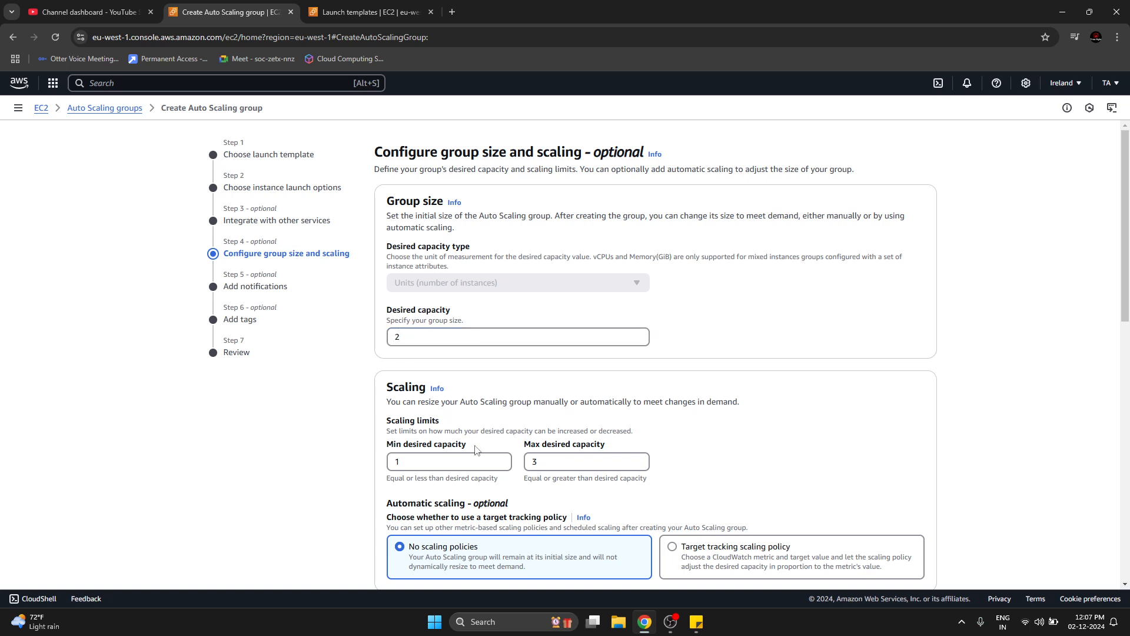
{"action": "left_click", "coordinate": [532, 465]}
{"action": "left_click", "coordinate": [400, 336]}
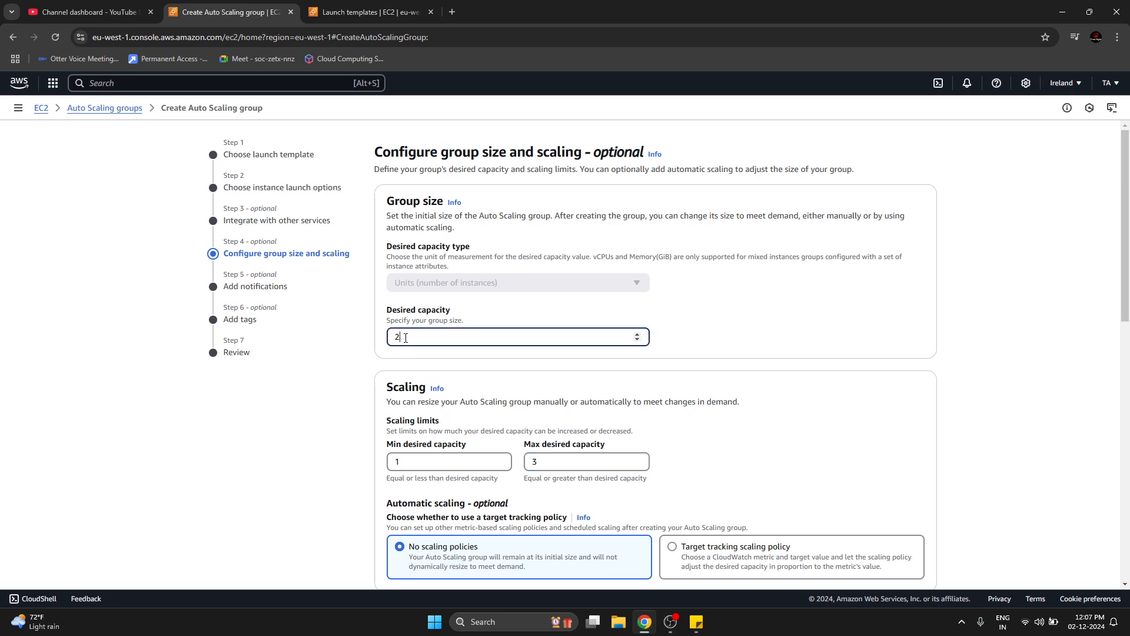
{"action": "left_click", "coordinate": [365, 464]}
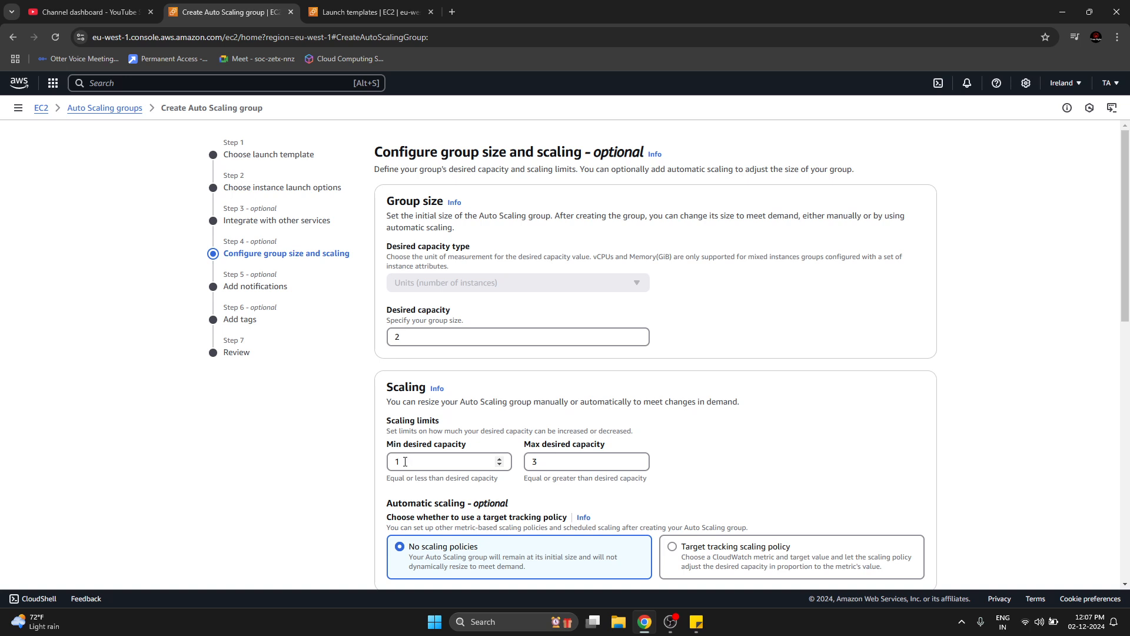
{"action": "left_click_drag", "start_coordinate": [397, 462], "coordinate": [404, 464]}
{"action": "left_click", "coordinate": [404, 464]}
{"action": "double_click", "coordinate": [398, 463]}
{"action": "left_click", "coordinate": [356, 456]}
{"action": "left_click", "coordinate": [448, 461]}
{"action": "left_click", "coordinate": [539, 463]}
{"action": "left_click", "coordinate": [404, 462]}
{"action": "left_click", "coordinate": [404, 339]}
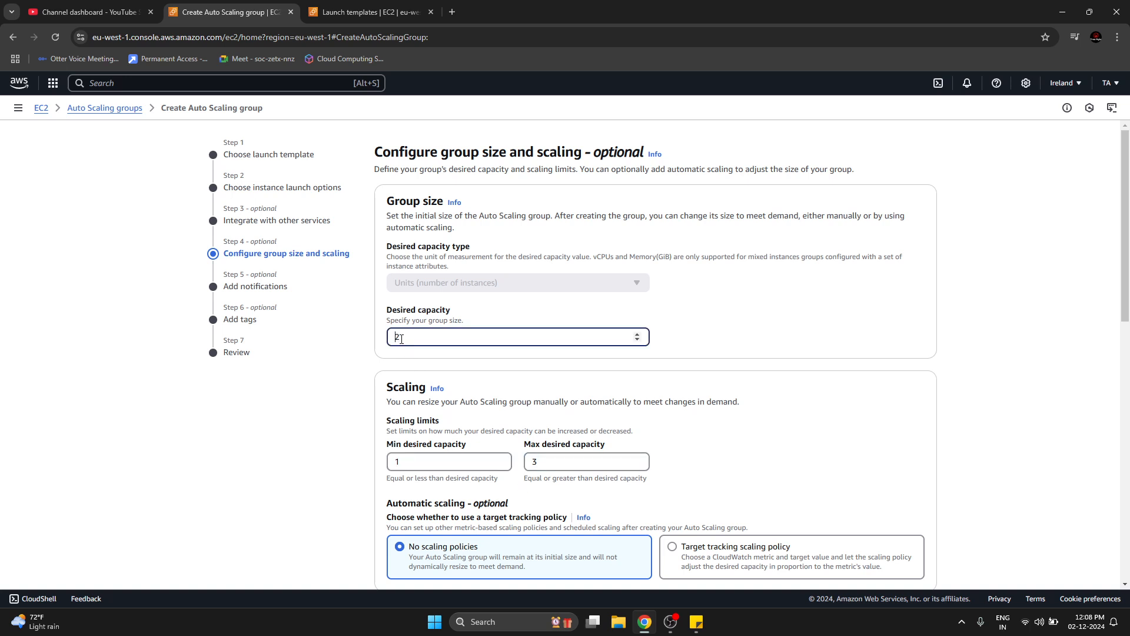
{"action": "left_click", "coordinate": [285, 482]}
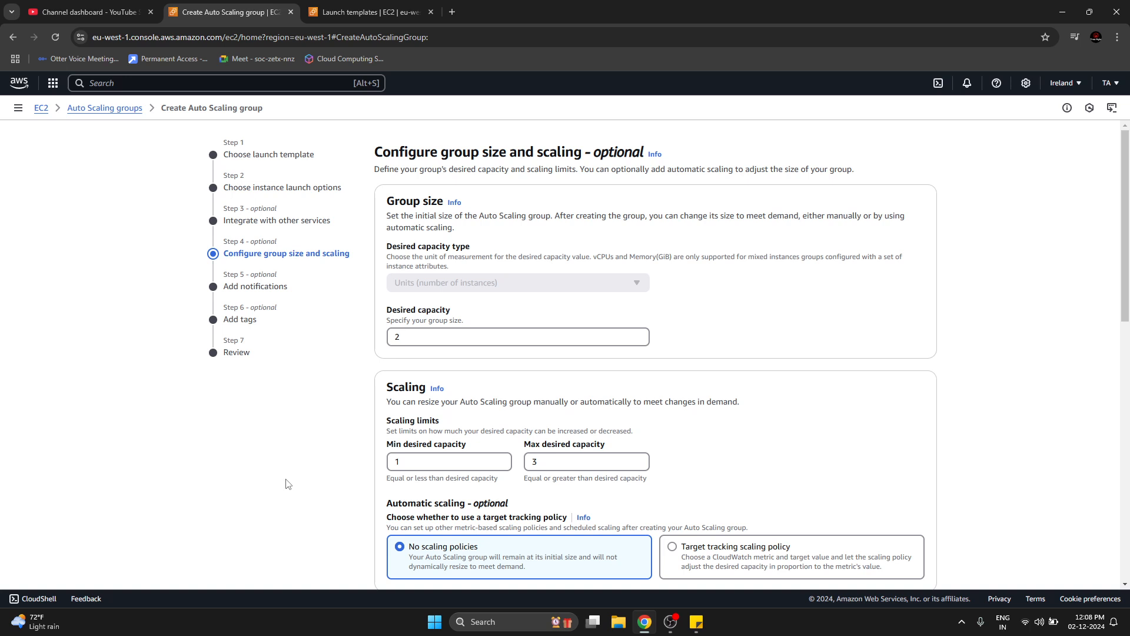
Examine the automatic scaling options in relation to the group's desired capacity.
{"action": "scroll", "coordinate": [289, 483], "scroll_direction": "down", "scroll_amount": 2}
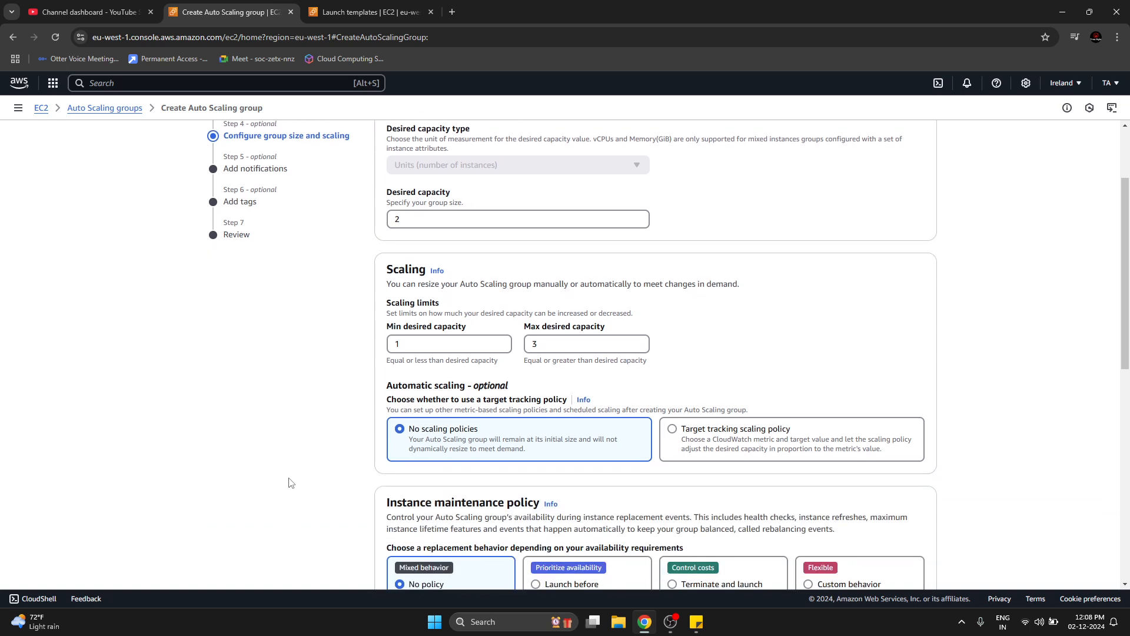
{"action": "scroll", "coordinate": [290, 483], "scroll_direction": "down", "scroll_amount": 1}
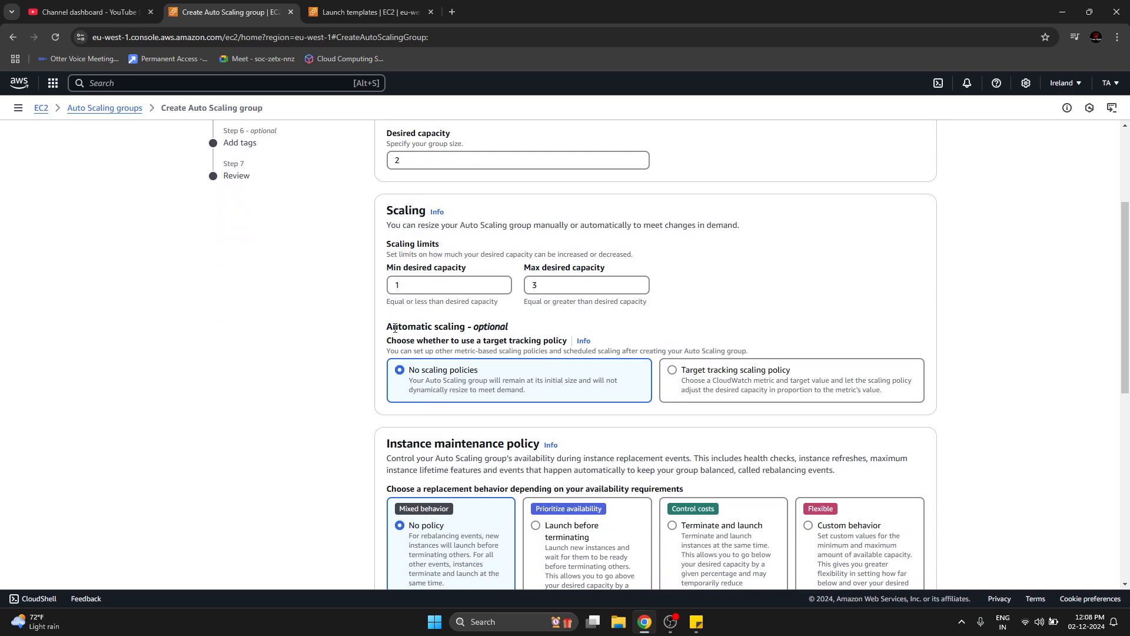
{"action": "left_click_drag", "start_coordinate": [393, 326], "coordinate": [763, 350]}
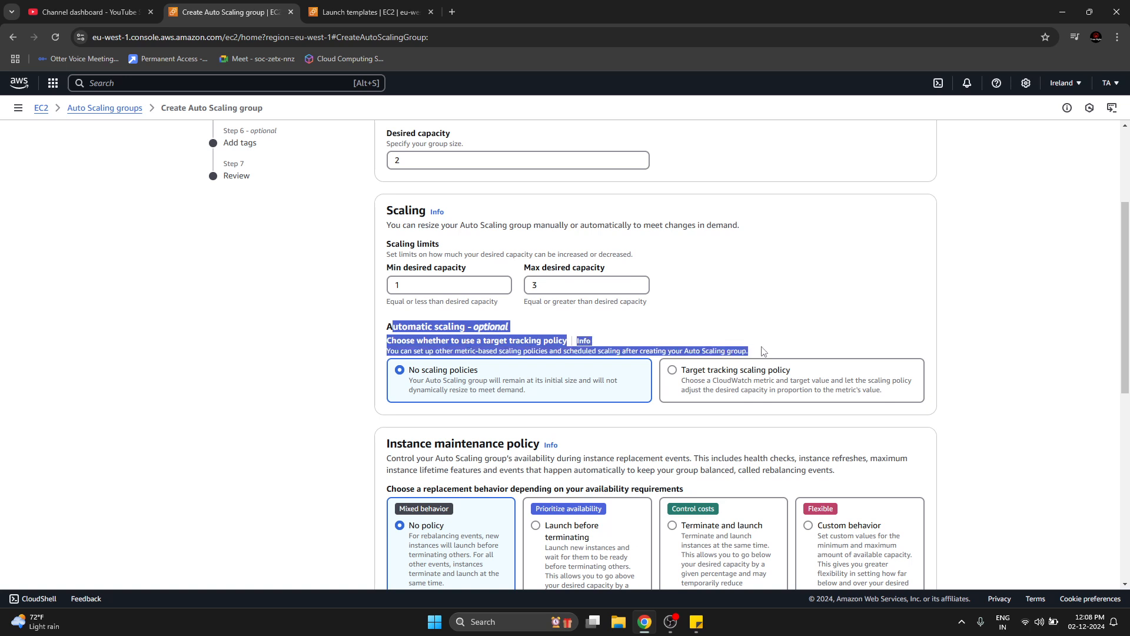
{"action": "left_click", "coordinate": [357, 372]}
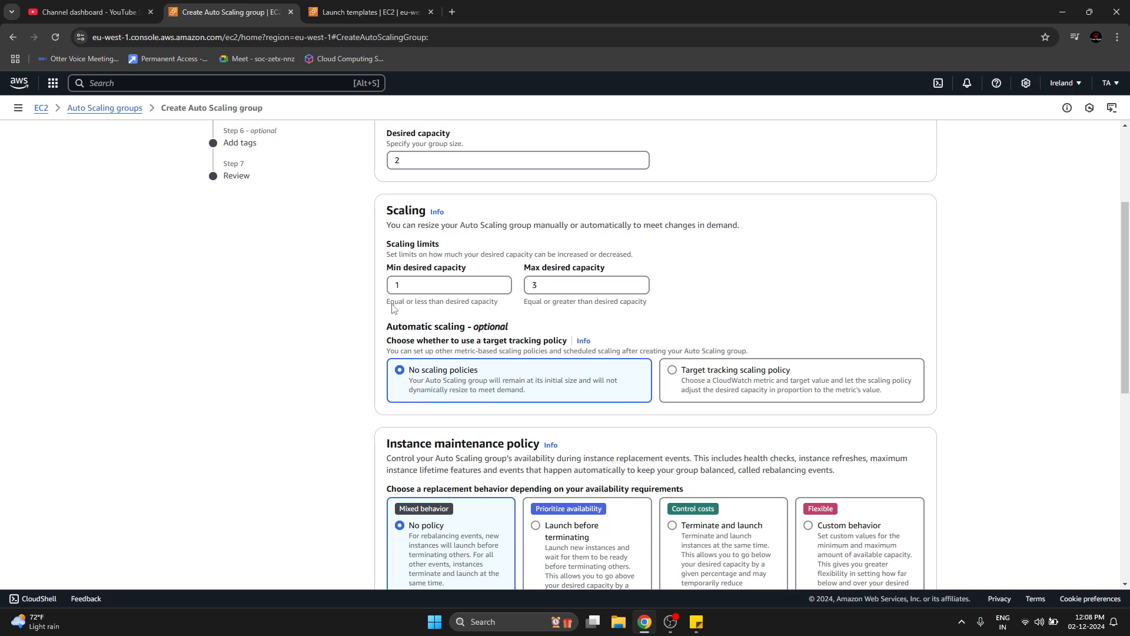
{"action": "double_click", "coordinate": [397, 160]}
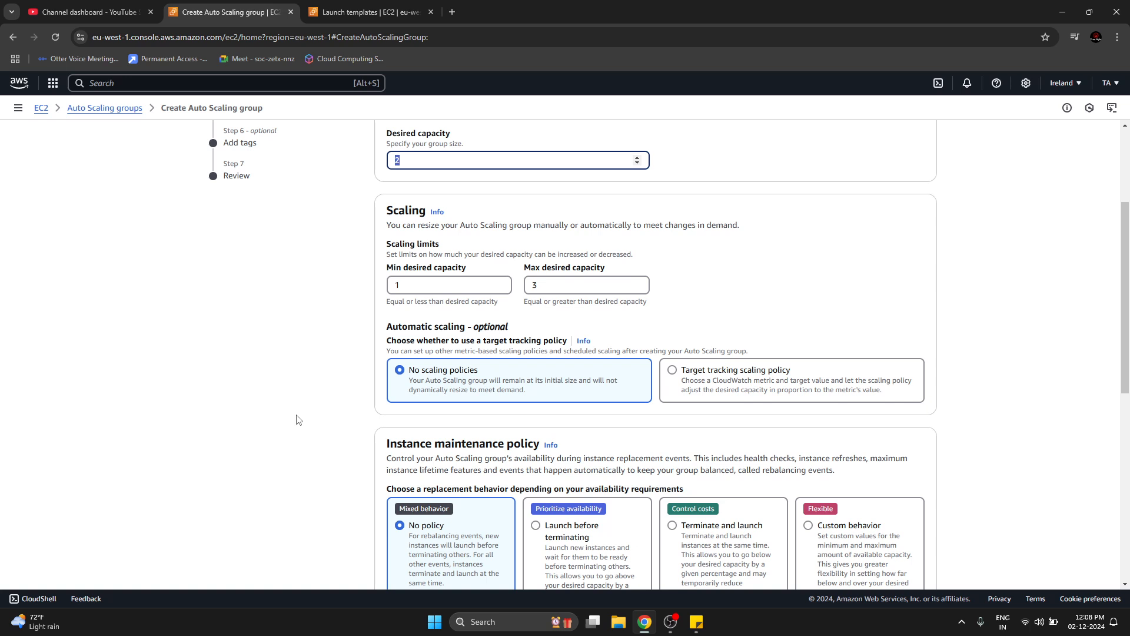
{"action": "left_click", "coordinate": [402, 160]}
{"action": "left_click", "coordinate": [273, 277]}
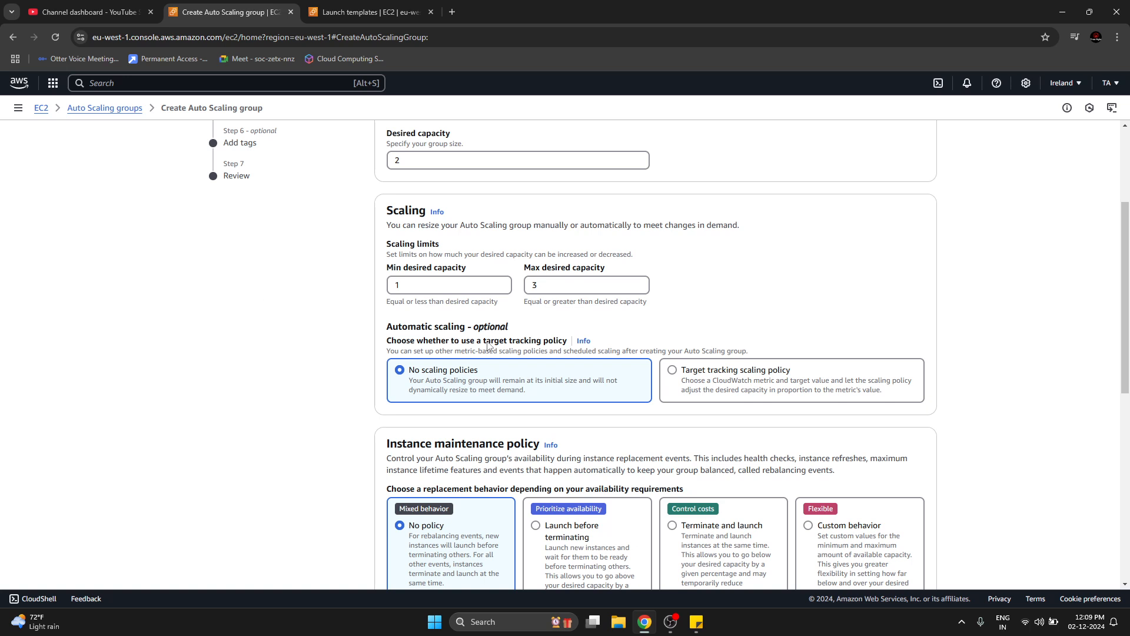
Choose a target tracking scaling policy for automatic scaling and check its suggested policy name.
{"action": "left_click", "coordinate": [673, 371]}
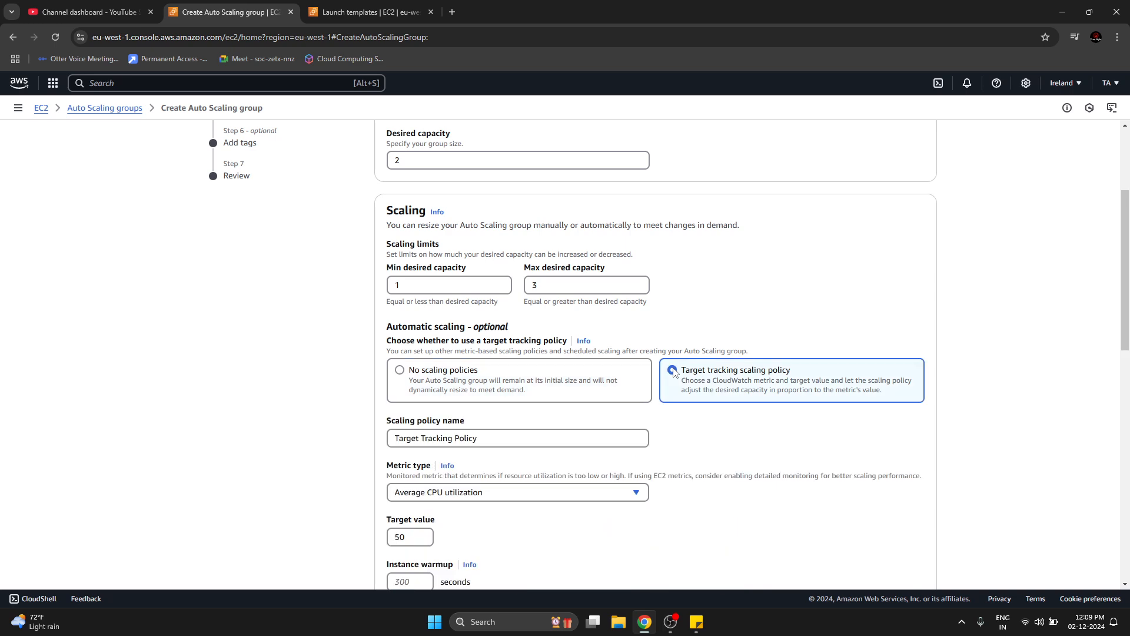
{"action": "scroll", "coordinate": [471, 497], "scroll_direction": "down", "scroll_amount": 3}
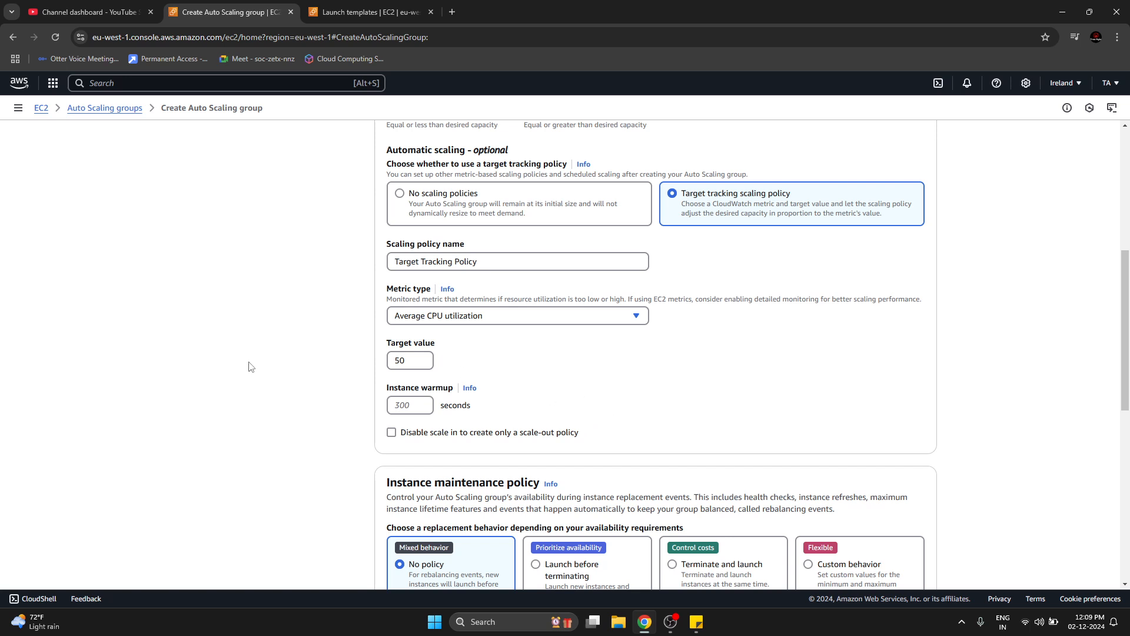
{"action": "scroll", "coordinate": [252, 484], "scroll_direction": "up", "scroll_amount": 2}
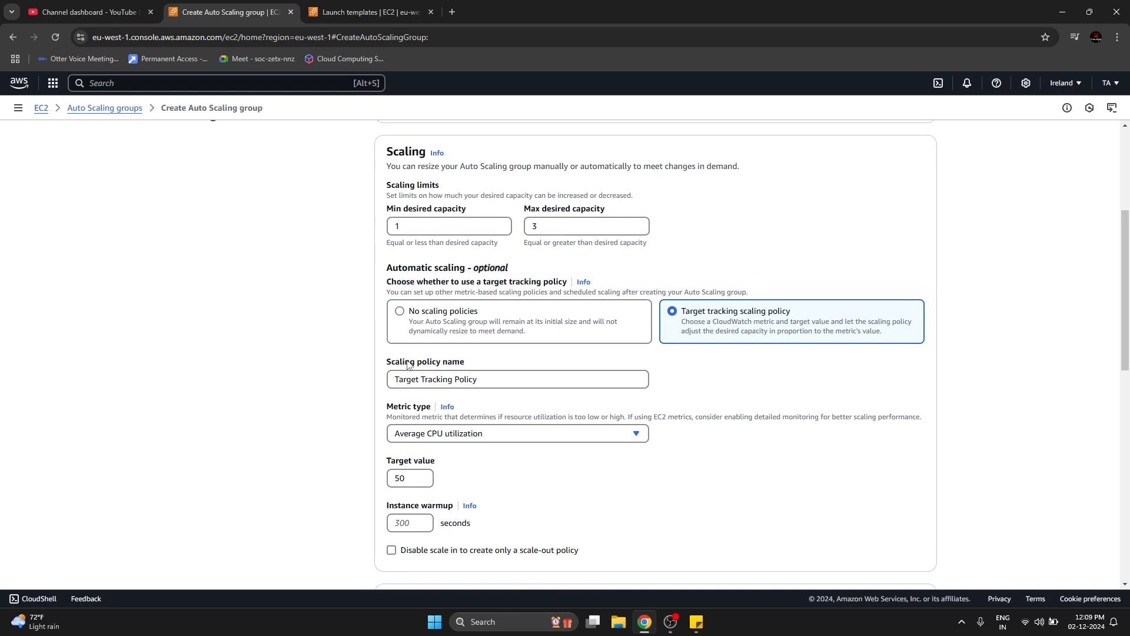
{"action": "left_click_drag", "start_coordinate": [406, 380], "coordinate": [492, 379]}
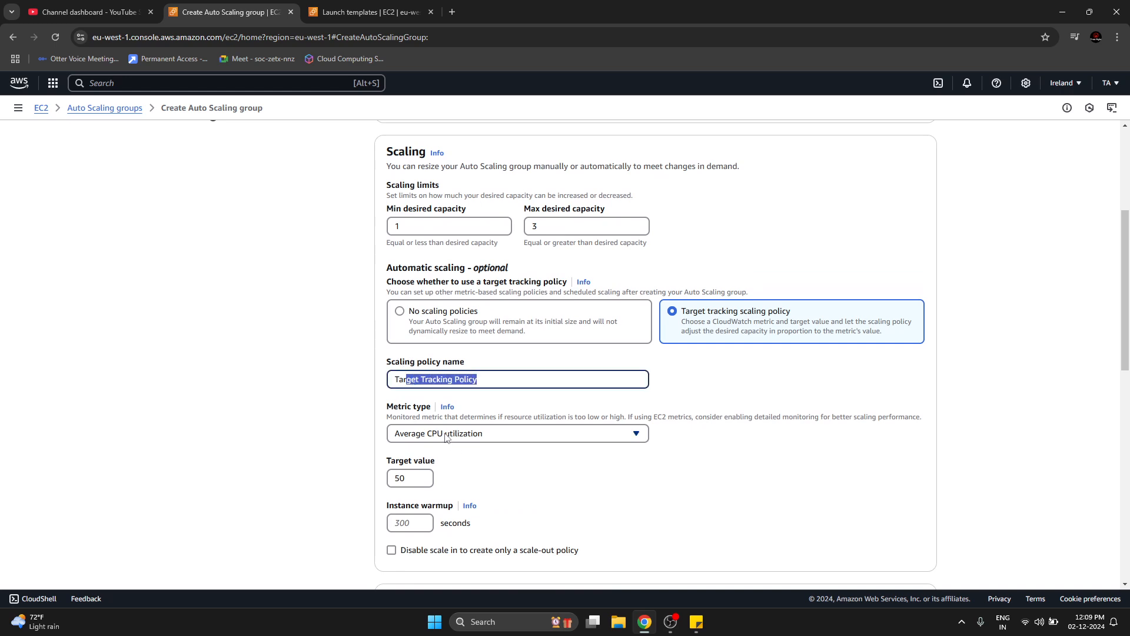
{"action": "left_click", "coordinate": [248, 466]}
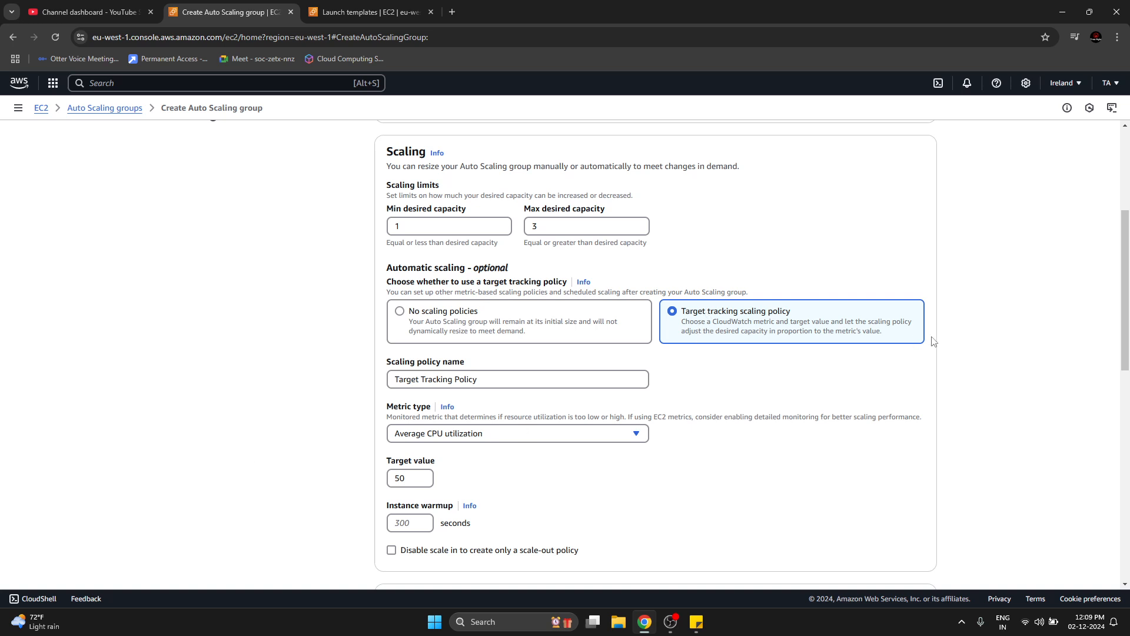
Choose Average CPU utilization as the metric type of the target tracking scaling policy.
{"action": "scroll", "coordinate": [795, 386], "scroll_direction": "down", "scroll_amount": 1}
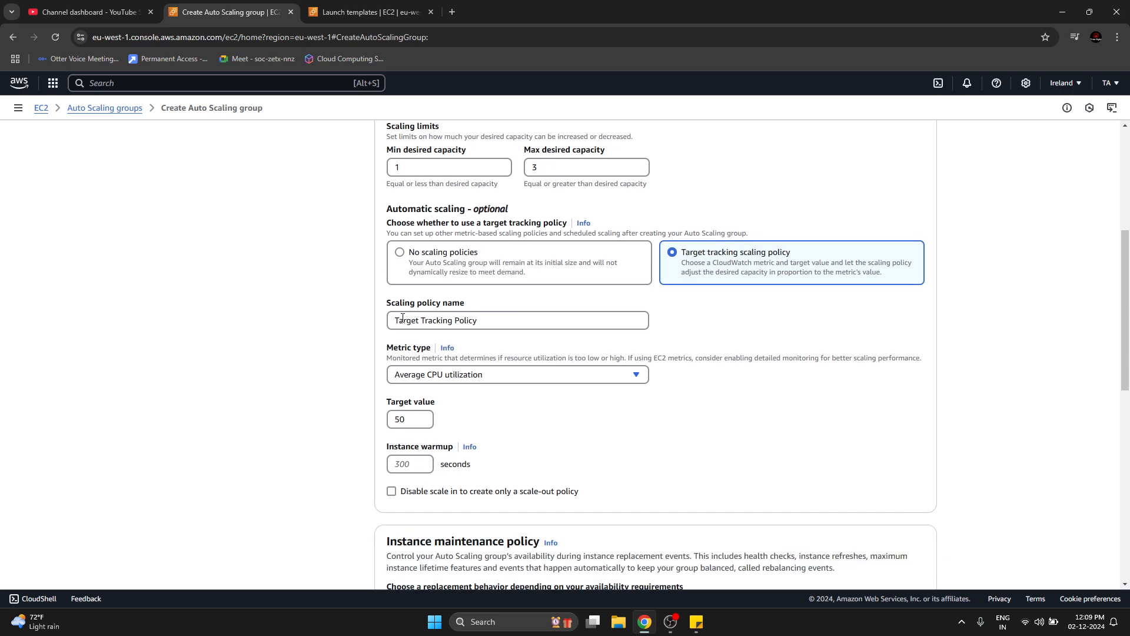
{"action": "left_click", "coordinate": [413, 378]}
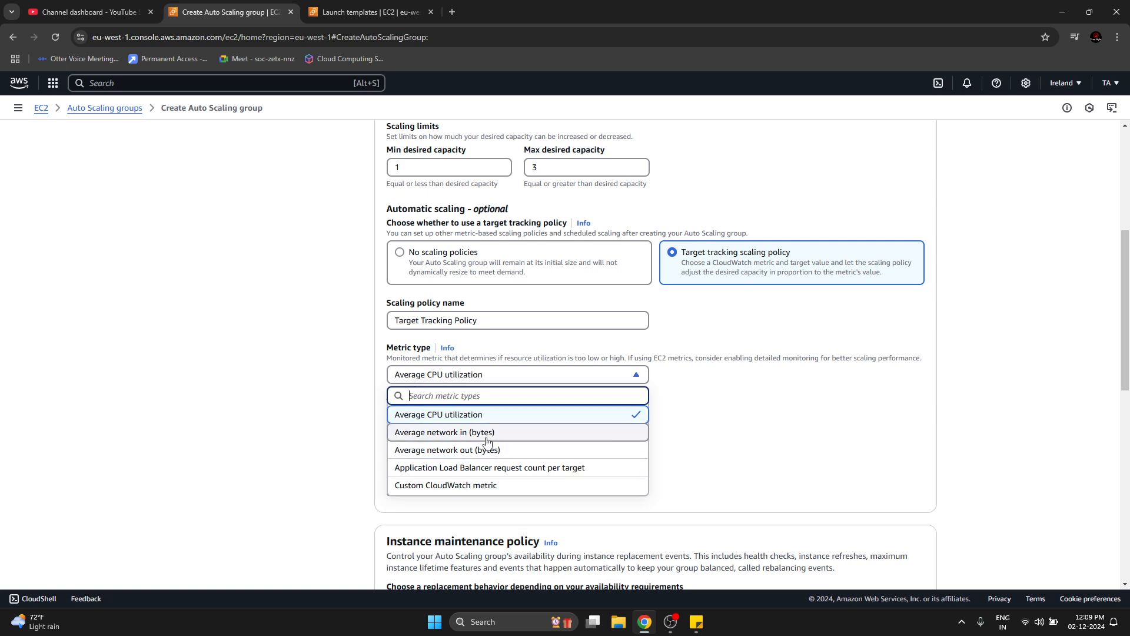
{"action": "left_click", "coordinate": [506, 419]}
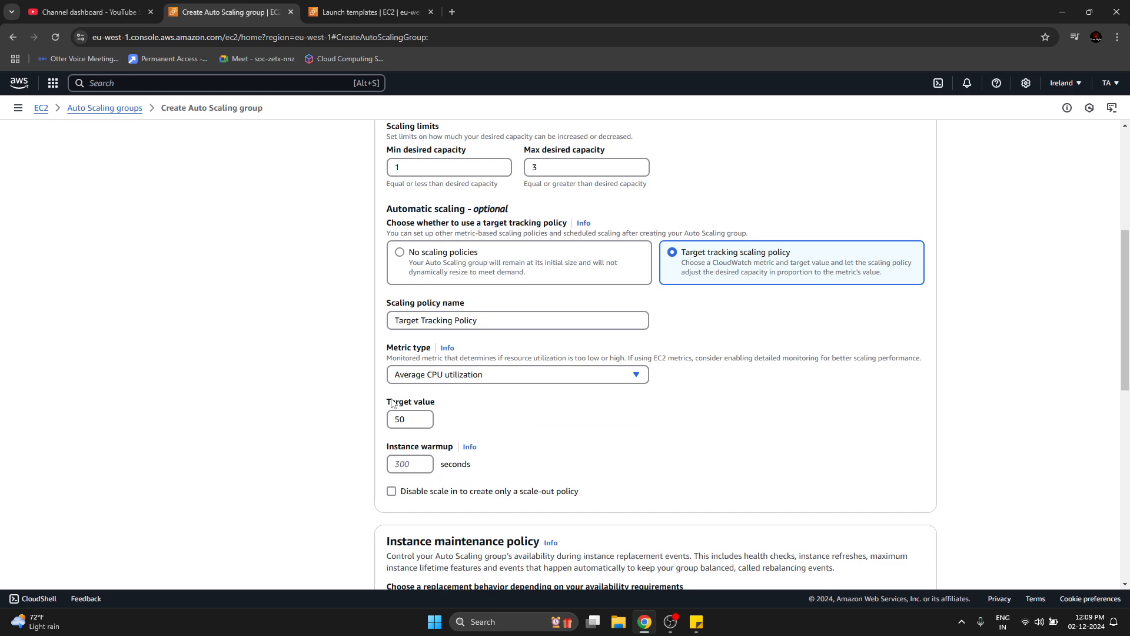
Set the target value of the target tracking scaling policy to 70.
{"action": "left_click_drag", "start_coordinate": [391, 400], "coordinate": [441, 403]}
{"action": "left_click", "coordinate": [409, 421]}
{"action": "key", "text": "BackSpace"}
{"action": "key", "text": "BackSpace"}
{"action": "type", "text": "70"}
{"action": "key", "text": "BackSpace"}
{"action": "left_click", "coordinate": [315, 443]}
{"action": "left_click", "coordinate": [402, 420]}
{"action": "type", "text": "70"}
{"action": "left_click", "coordinate": [348, 406]}
Compare the group's max desired capacity and desired capacity with the scaling policy's target value.
{"action": "scroll", "coordinate": [312, 436], "scroll_direction": "up", "scroll_amount": 1}
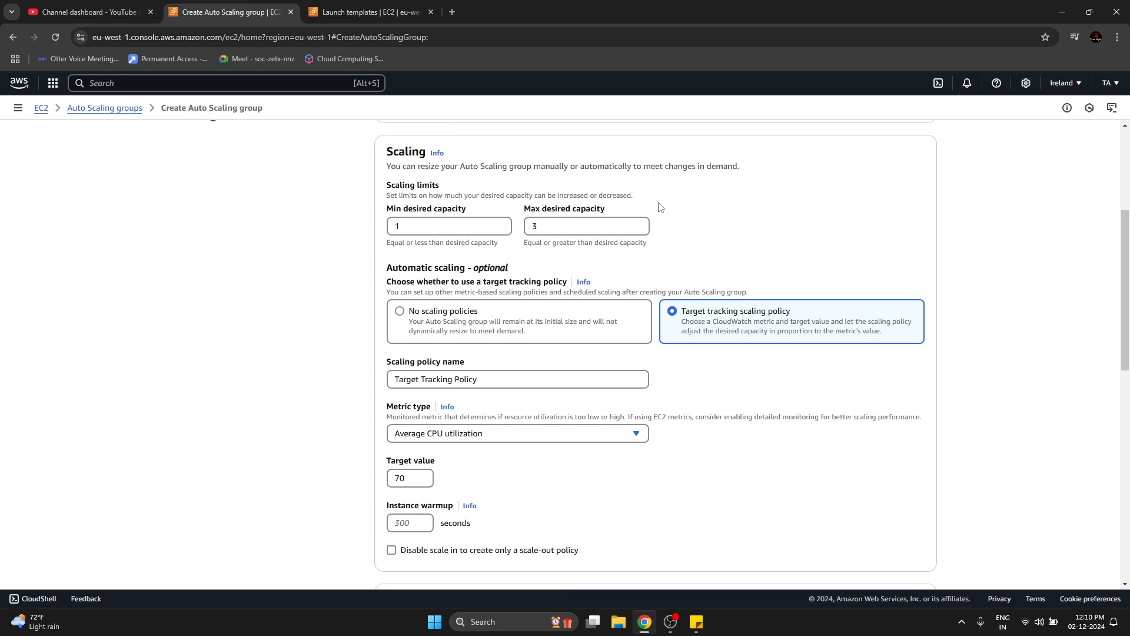
{"action": "double_click", "coordinate": [542, 229]}
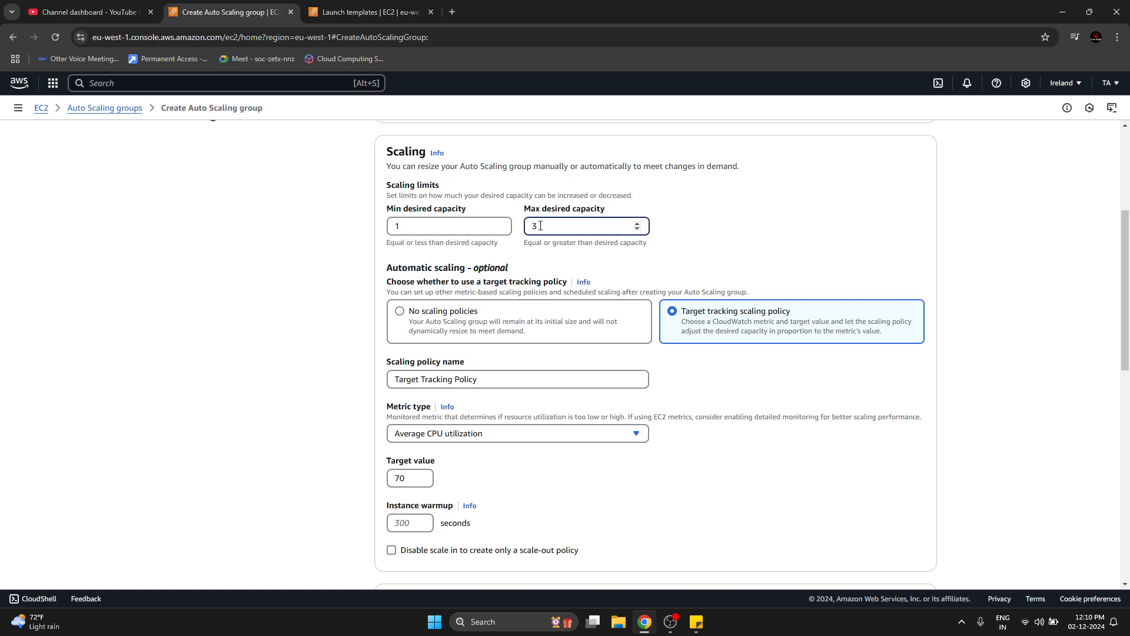
{"action": "left_click", "coordinate": [239, 467]}
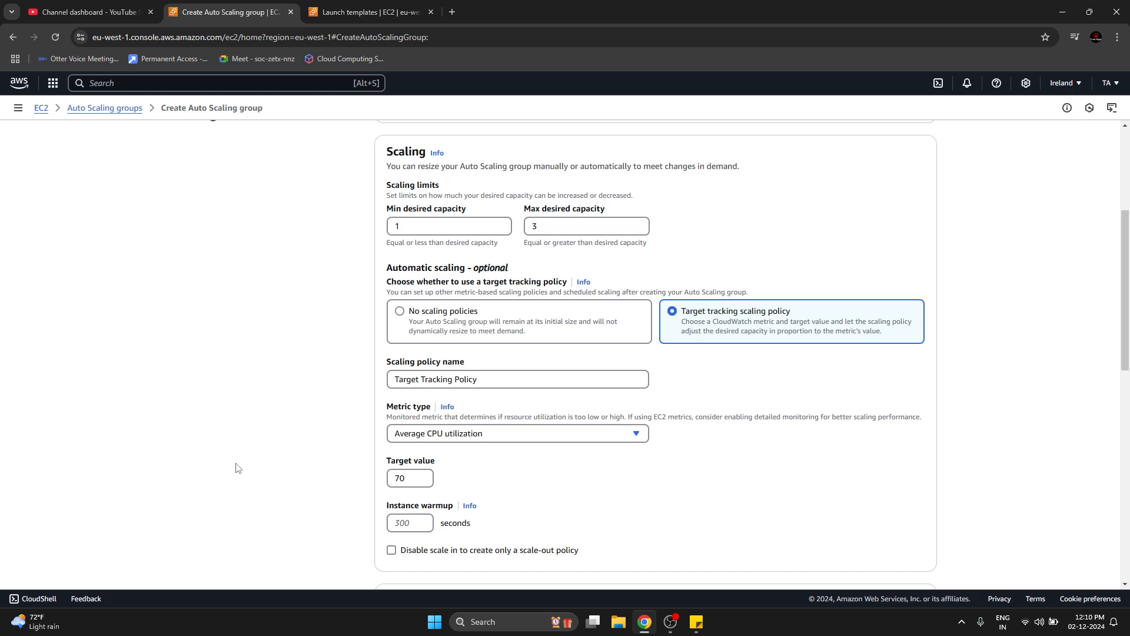
{"action": "scroll", "coordinate": [320, 301], "scroll_direction": "up", "scroll_amount": 1}
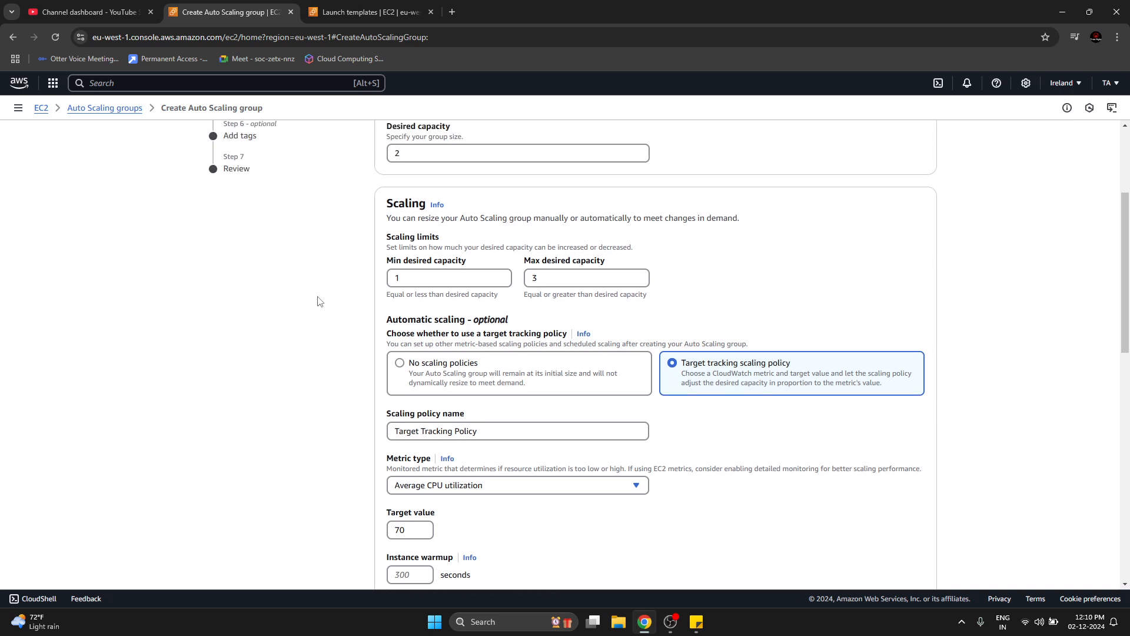
{"action": "double_click", "coordinate": [402, 158]}
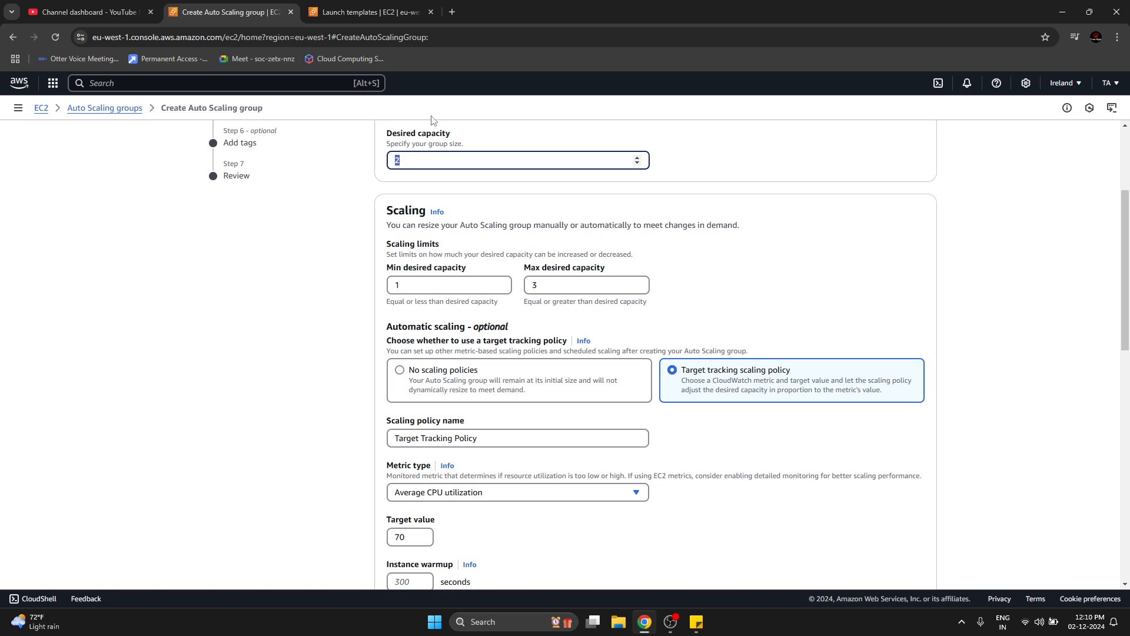
{"action": "left_click", "coordinate": [313, 423]}
{"action": "scroll", "coordinate": [314, 422], "scroll_direction": "down", "scroll_amount": 1}
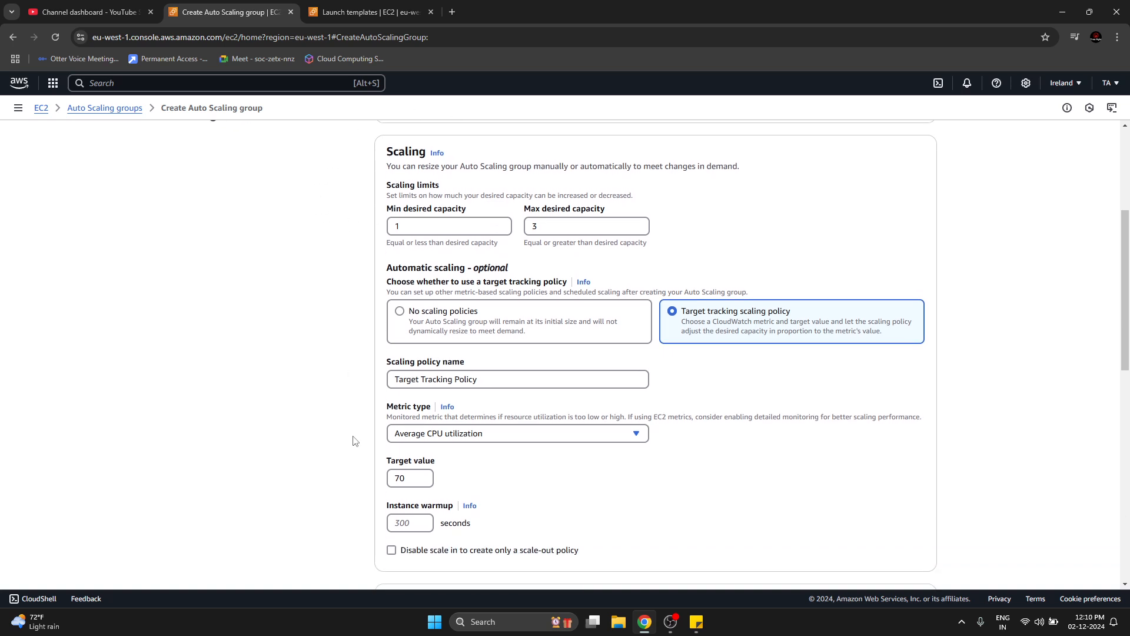
{"action": "double_click", "coordinate": [402, 477]}
{"action": "left_click", "coordinate": [300, 347]}
Examine the available metric types and the target tracking policy settings alongside the group's capacity limits.
{"action": "left_click", "coordinate": [448, 439]}
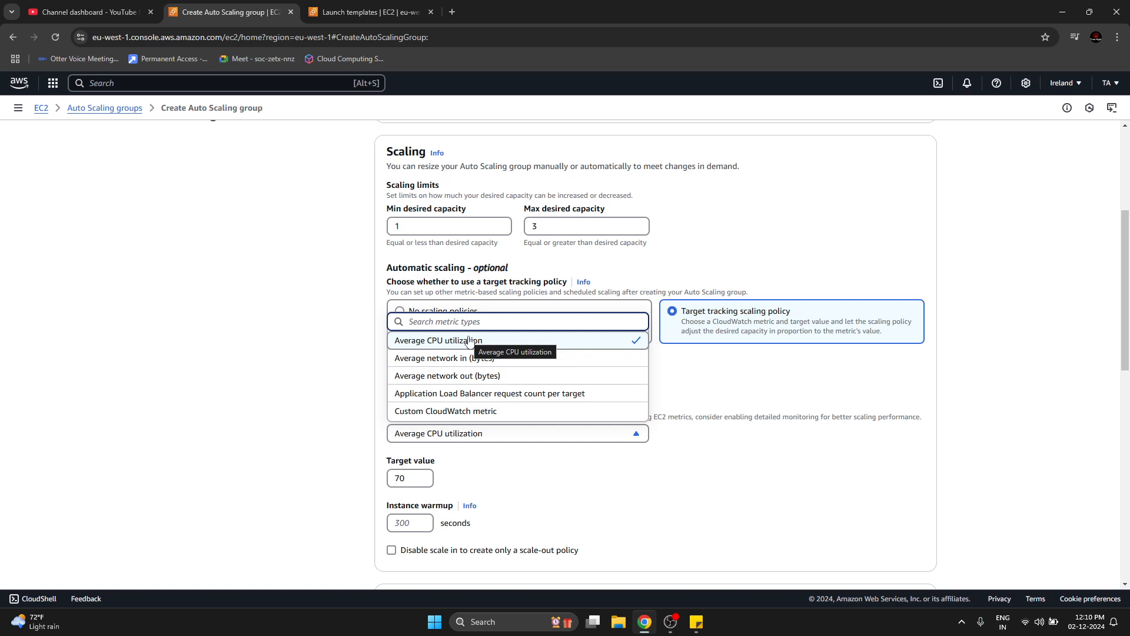
{"action": "left_click", "coordinate": [273, 403]}
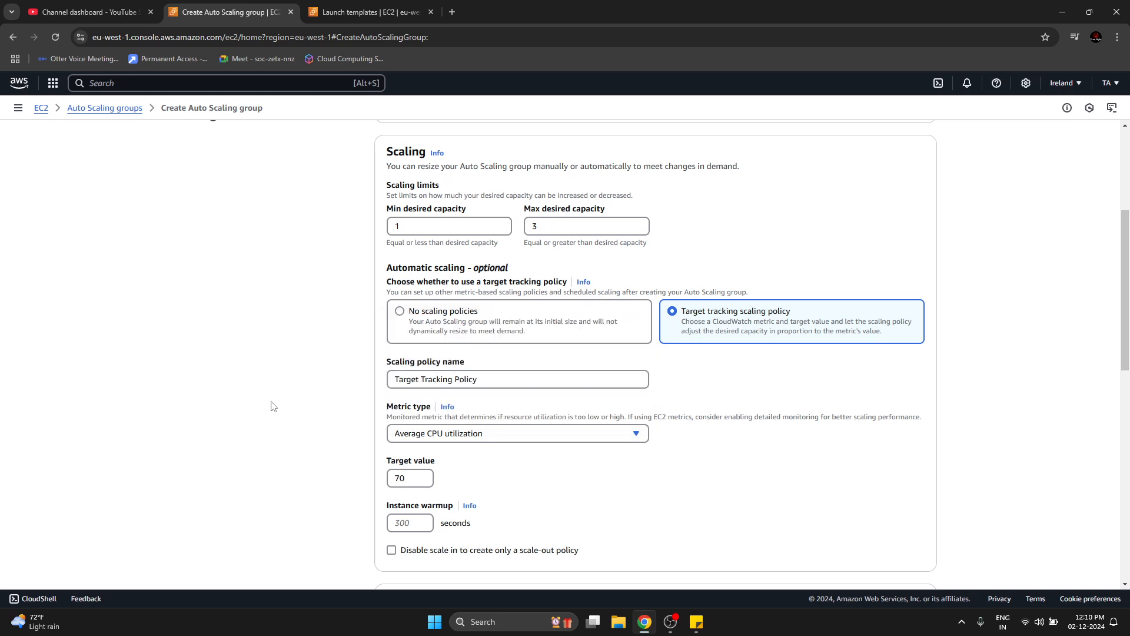
{"action": "double_click", "coordinate": [400, 481]}
{"action": "left_click", "coordinate": [371, 447]}
{"action": "left_click_drag", "start_coordinate": [380, 361], "coordinate": [621, 529]}
{"action": "left_click", "coordinate": [295, 464]}
{"action": "scroll", "coordinate": [294, 464], "scroll_direction": "down", "scroll_amount": 10}
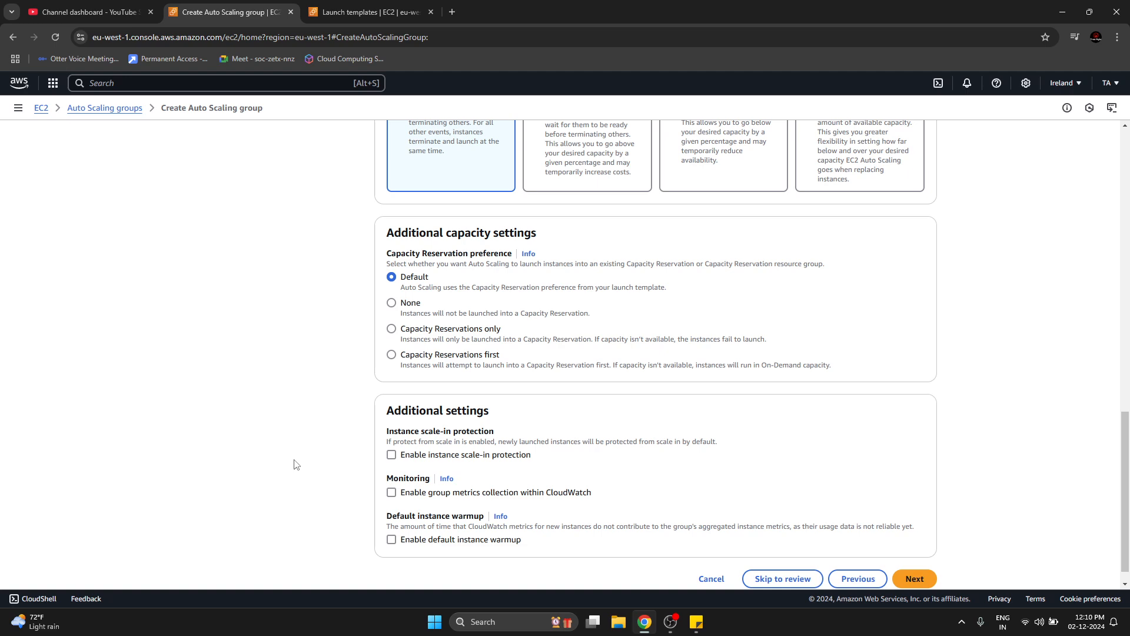
{"action": "scroll", "coordinate": [294, 464], "scroll_direction": "up", "scroll_amount": 10}
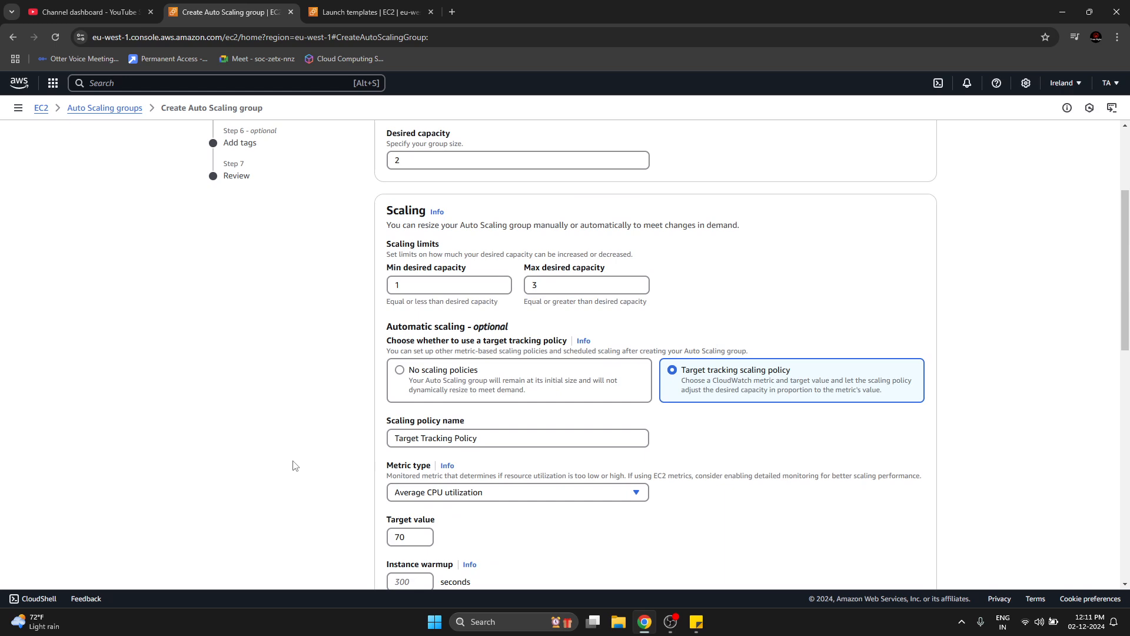
{"action": "scroll", "coordinate": [294, 465], "scroll_direction": "down", "scroll_amount": 2}
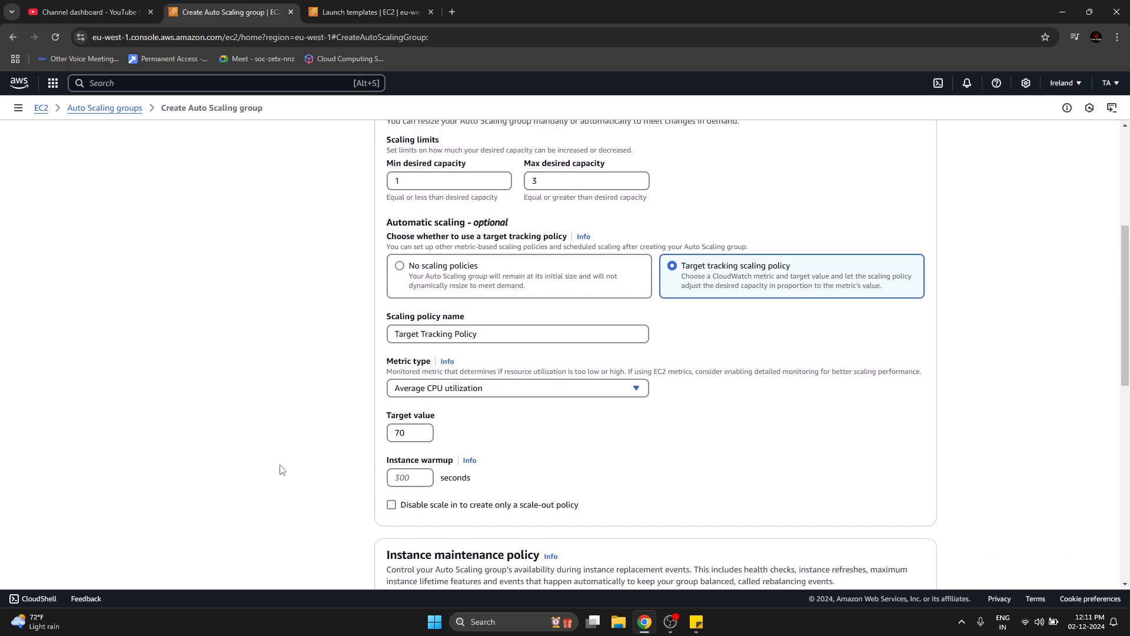
{"action": "scroll", "coordinate": [280, 469], "scroll_direction": "up", "scroll_amount": 1}
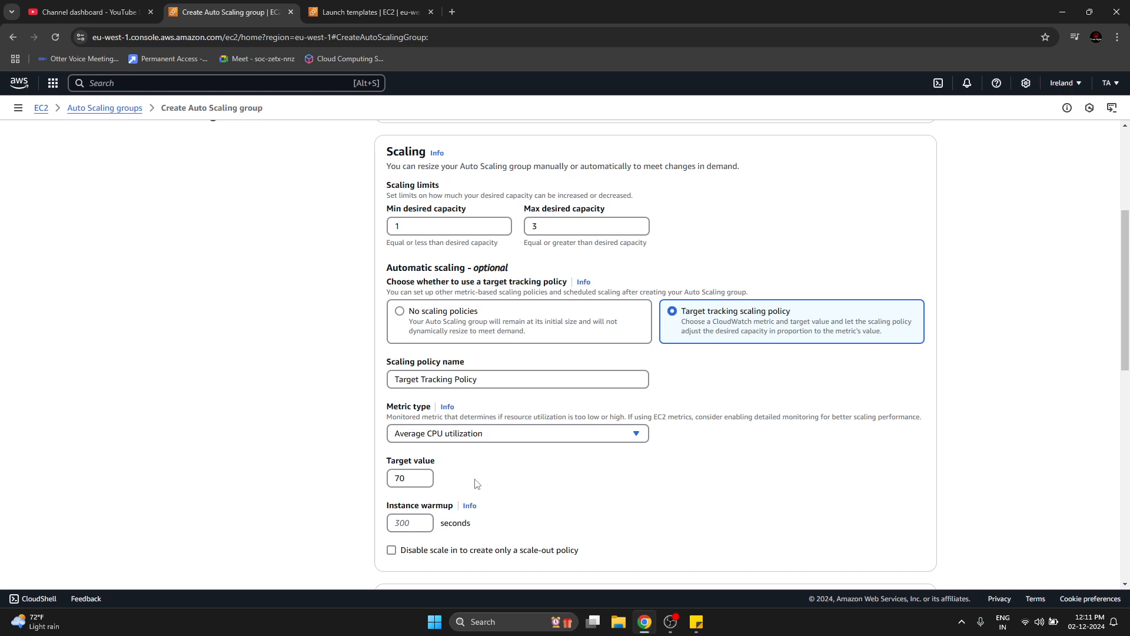
Check the target value and the scaling policy name of the target tracking policy.
{"action": "left_click", "coordinate": [413, 483]}
{"action": "left_click", "coordinate": [301, 495]}
{"action": "double_click", "coordinate": [408, 477]}
{"action": "left_click", "coordinate": [407, 475]}
{"action": "left_click", "coordinate": [346, 500]}
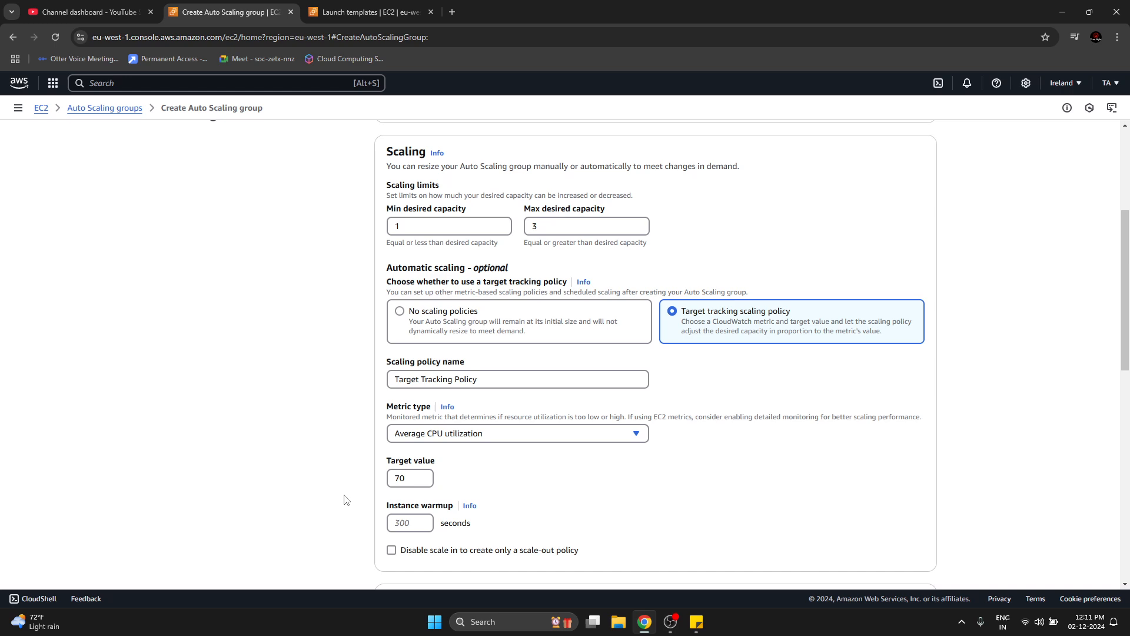
{"action": "triple_click", "coordinate": [420, 381]}
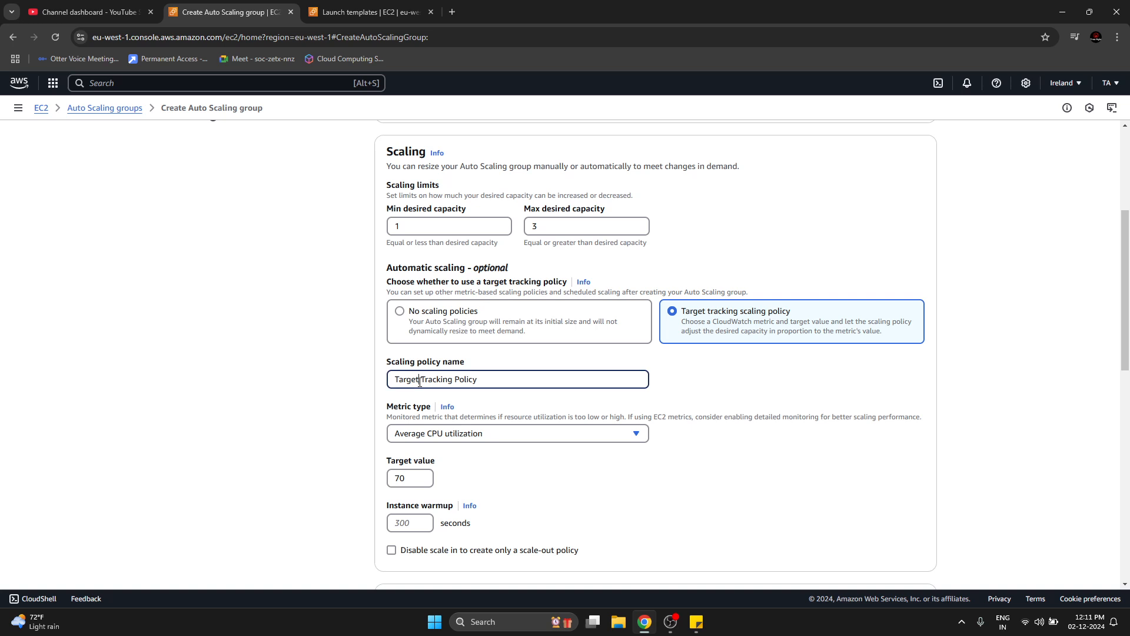
{"action": "left_click", "coordinate": [505, 383]}
{"action": "left_click", "coordinate": [263, 407]}
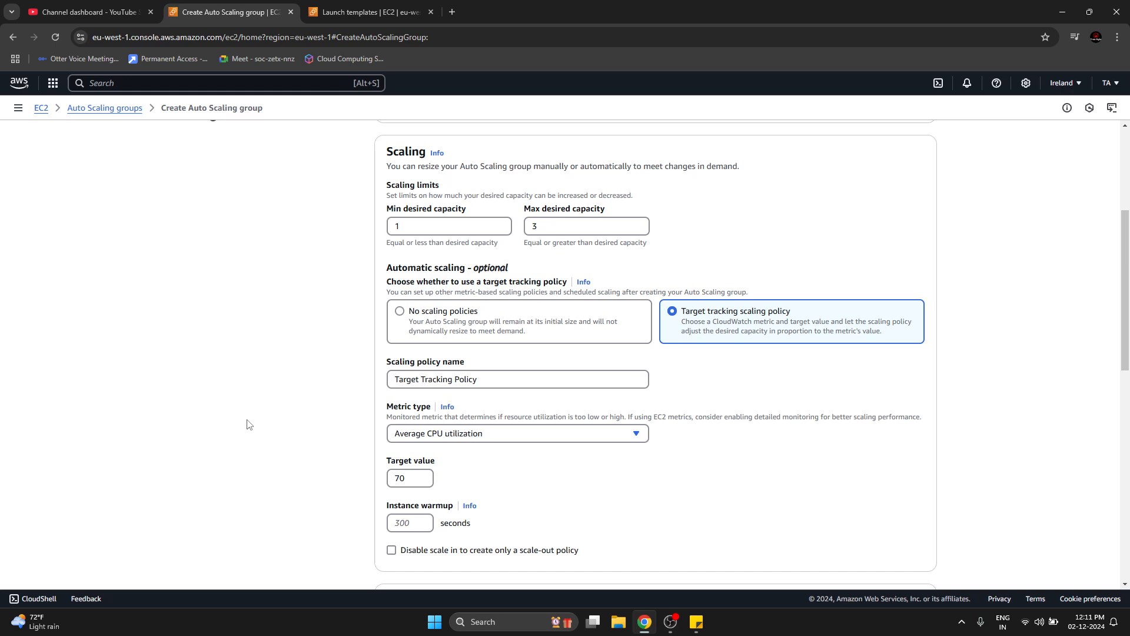
Examine the desired capacity in relation to the CPU utilization target value.
{"action": "scroll", "coordinate": [250, 436], "scroll_direction": "up", "scroll_amount": 2}
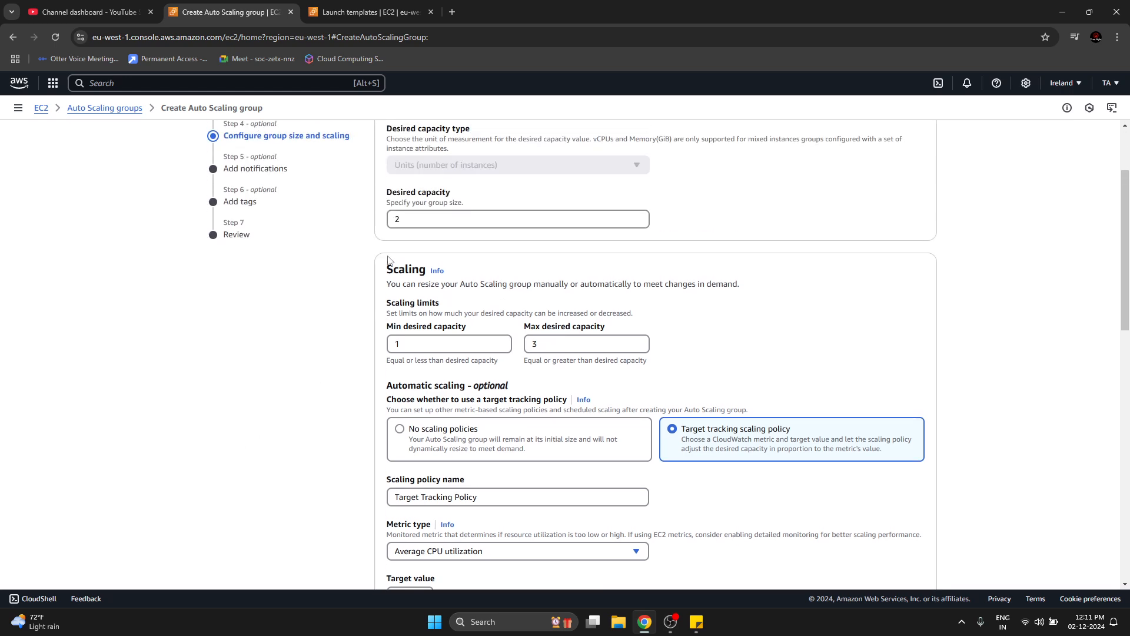
{"action": "double_click", "coordinate": [398, 222]}
{"action": "scroll", "coordinate": [246, 556], "scroll_direction": "down", "scroll_amount": 3}
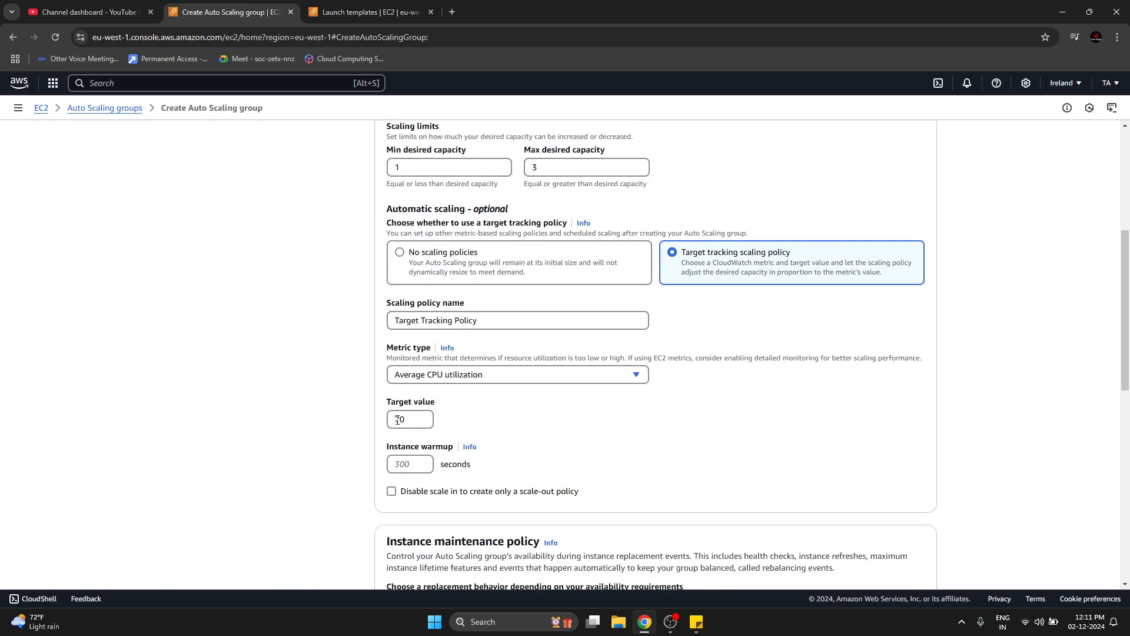
{"action": "double_click", "coordinate": [403, 421]}
{"action": "left_click", "coordinate": [337, 446]}
{"action": "scroll", "coordinate": [290, 328], "scroll_direction": "up", "scroll_amount": 3}
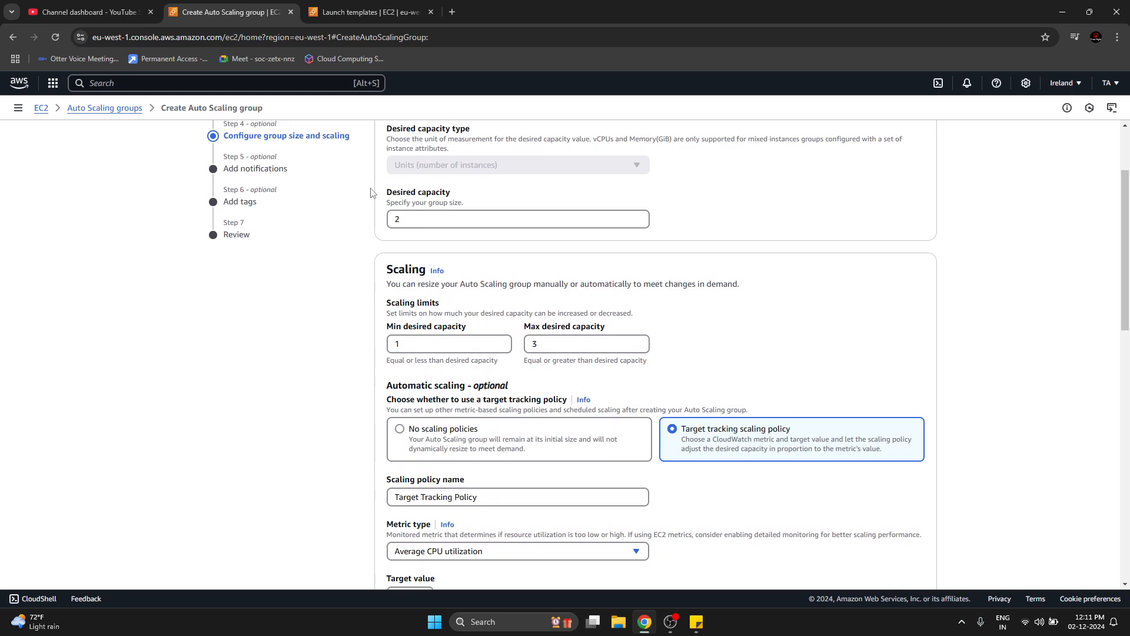
Enter 3 as the max desired capacity and check the policy's target value against it.
{"action": "double_click", "coordinate": [536, 345]}
{"action": "type", "text": "3"}
{"action": "left_click", "coordinate": [313, 362]}
{"action": "scroll", "coordinate": [295, 457], "scroll_direction": "down", "scroll_amount": 2}
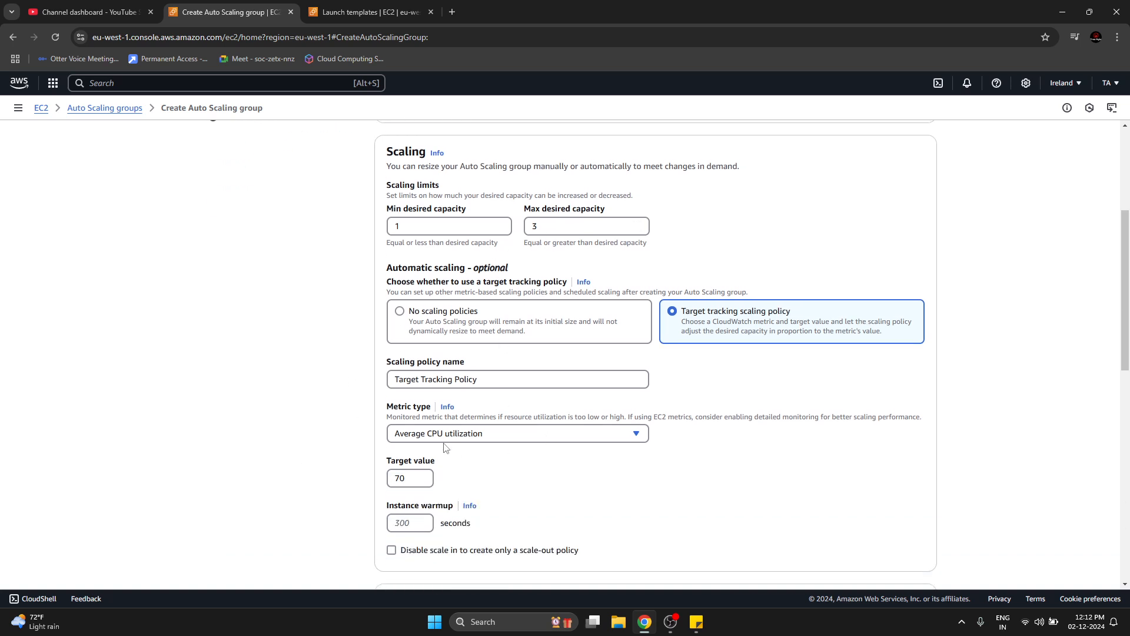
{"action": "left_click", "coordinate": [408, 481]}
{"action": "double_click", "coordinate": [409, 481]}
{"action": "left_click", "coordinate": [336, 474]}
Review the instance scale-in protection option and proceed to the notifications stage of the Auto Scaling group setup.
{"action": "scroll", "coordinate": [331, 471], "scroll_direction": "down", "scroll_amount": 8}
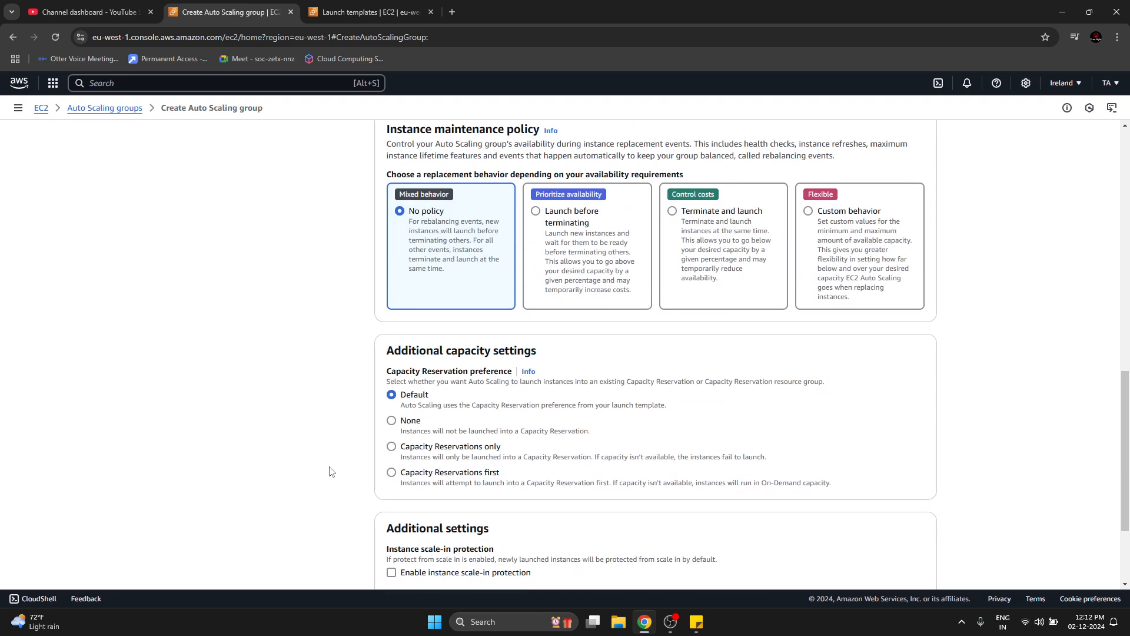
{"action": "scroll", "coordinate": [331, 471], "scroll_direction": "down", "scroll_amount": 3}
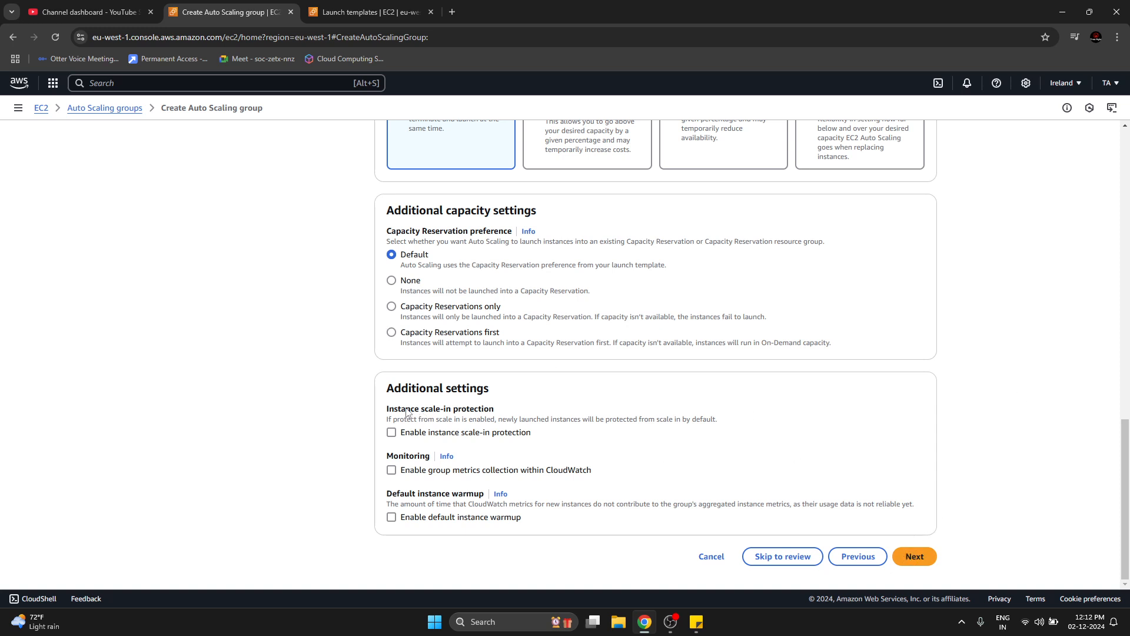
{"action": "left_click_drag", "start_coordinate": [405, 410], "coordinate": [495, 410]}
{"action": "left_click", "coordinate": [276, 460]}
{"action": "left_click_drag", "start_coordinate": [398, 410], "coordinate": [529, 412]}
{"action": "left_click", "coordinate": [283, 431]}
{"action": "left_click", "coordinate": [435, 436]}
{"action": "left_click_drag", "start_coordinate": [421, 412], "coordinate": [494, 412]}
{"action": "left_click", "coordinate": [984, 397]}
{"action": "left_click", "coordinate": [915, 557]}
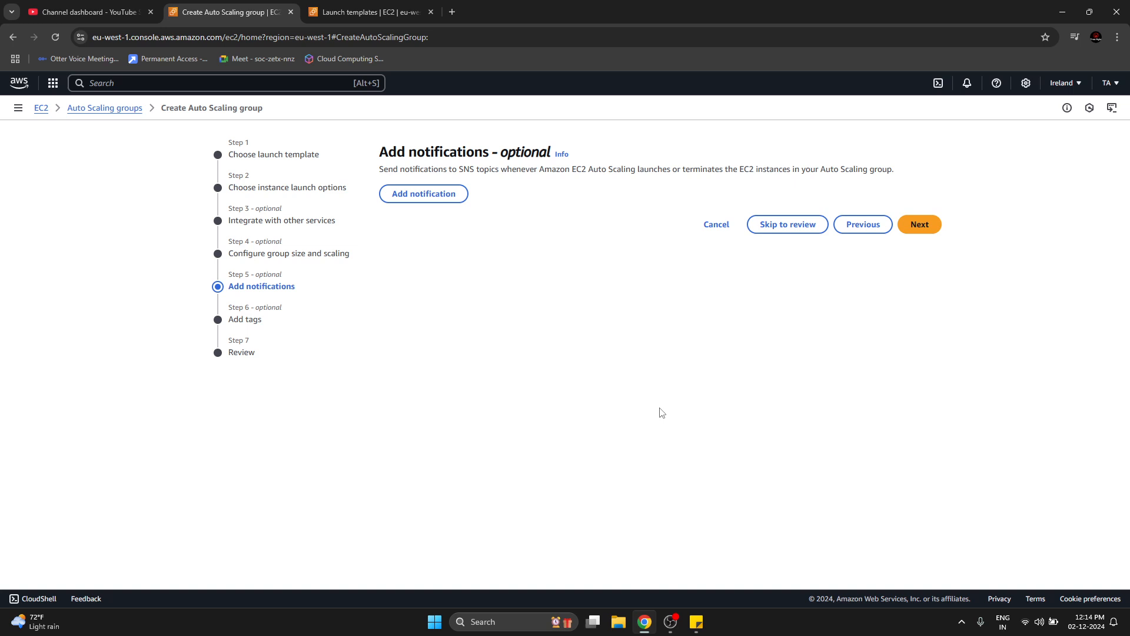
Add a notification to the Auto Scaling group and check its event types and the available SNS topics.
{"action": "left_click", "coordinate": [442, 199]}
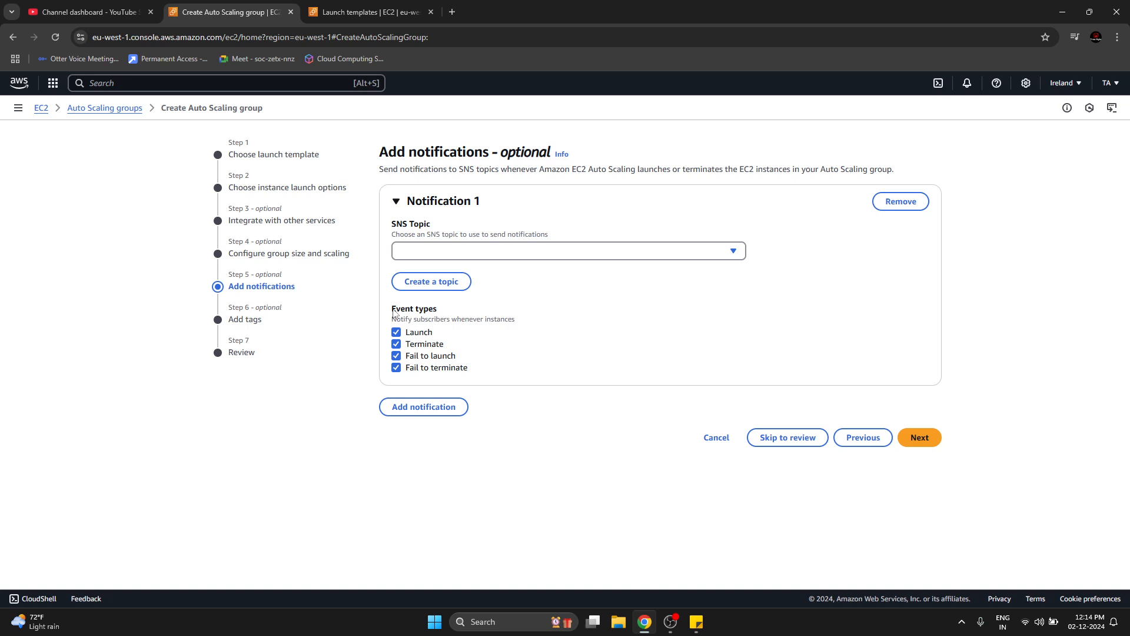
{"action": "left_click_drag", "start_coordinate": [392, 309], "coordinate": [424, 312]}
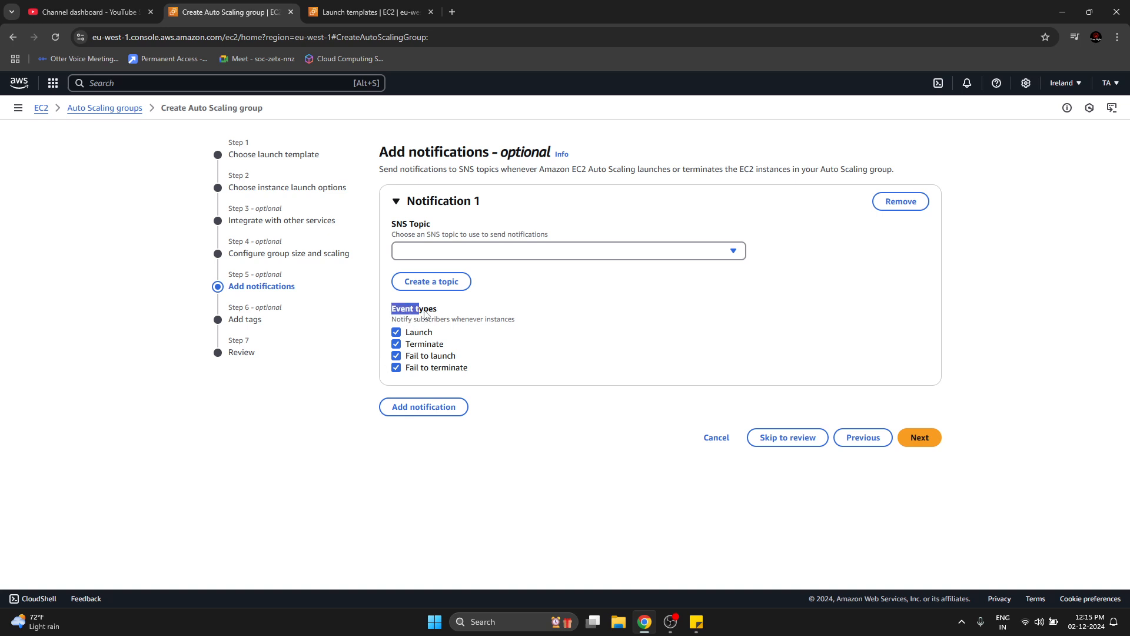
{"action": "left_click", "coordinate": [396, 333]}
{"action": "left_click", "coordinate": [396, 333]}
{"action": "left_click", "coordinate": [443, 257]}
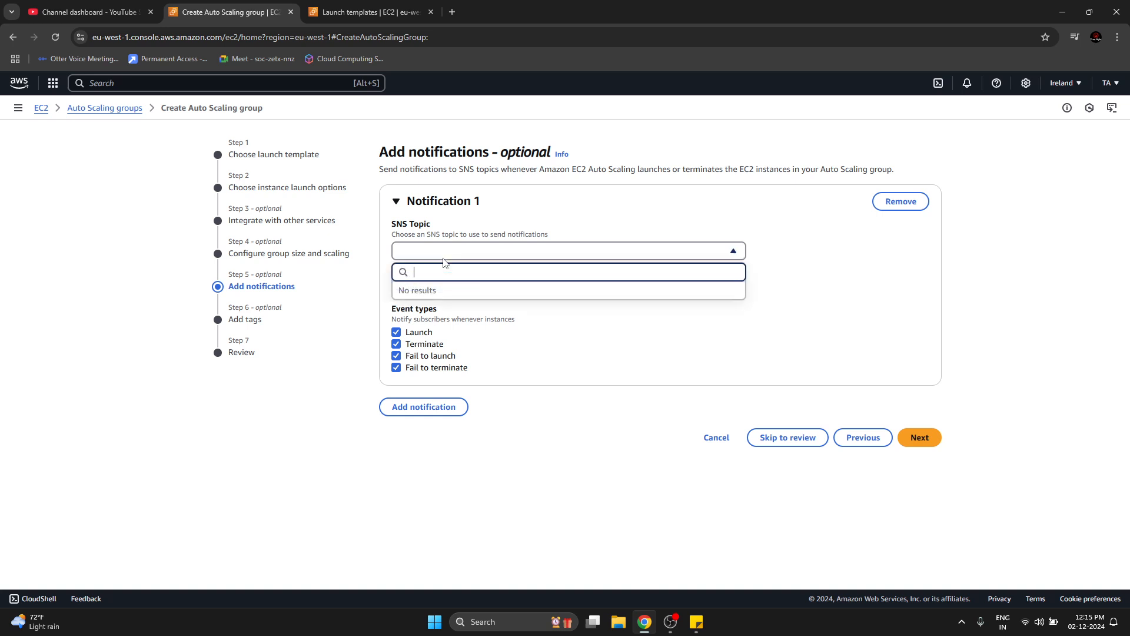
{"action": "left_click", "coordinate": [315, 410]}
{"action": "left_click_drag", "start_coordinate": [398, 223], "coordinate": [411, 226]}
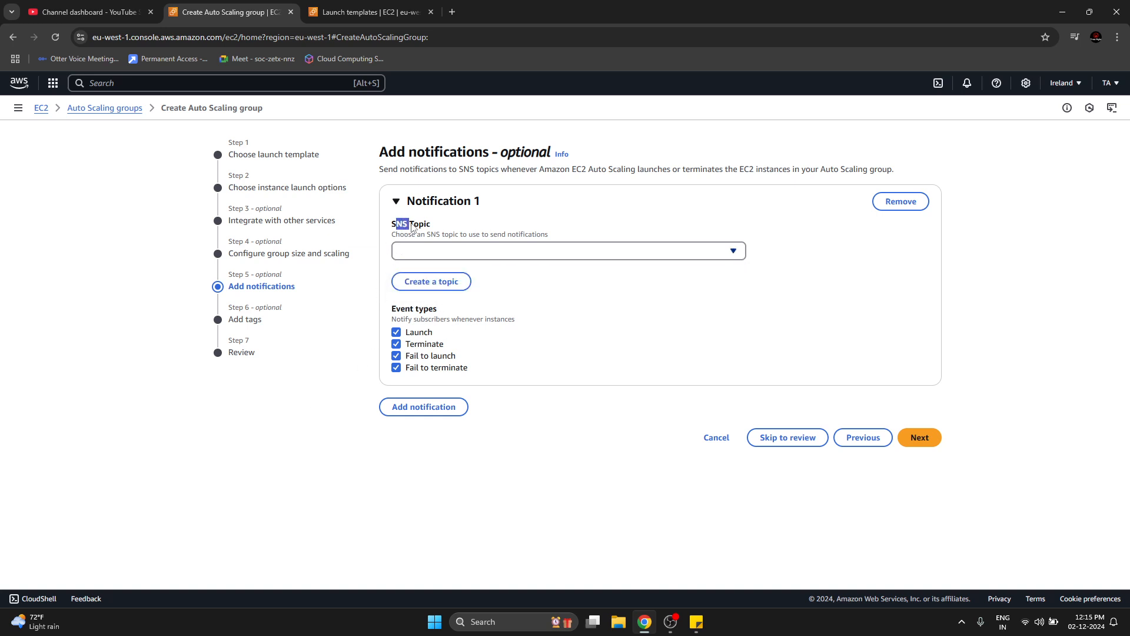
{"action": "left_click", "coordinate": [415, 226]}
Switch the notification to a newly created topic and enter the recipient's e-mail address.
{"action": "left_click", "coordinate": [447, 281]}
{"action": "left_click", "coordinate": [438, 285]}
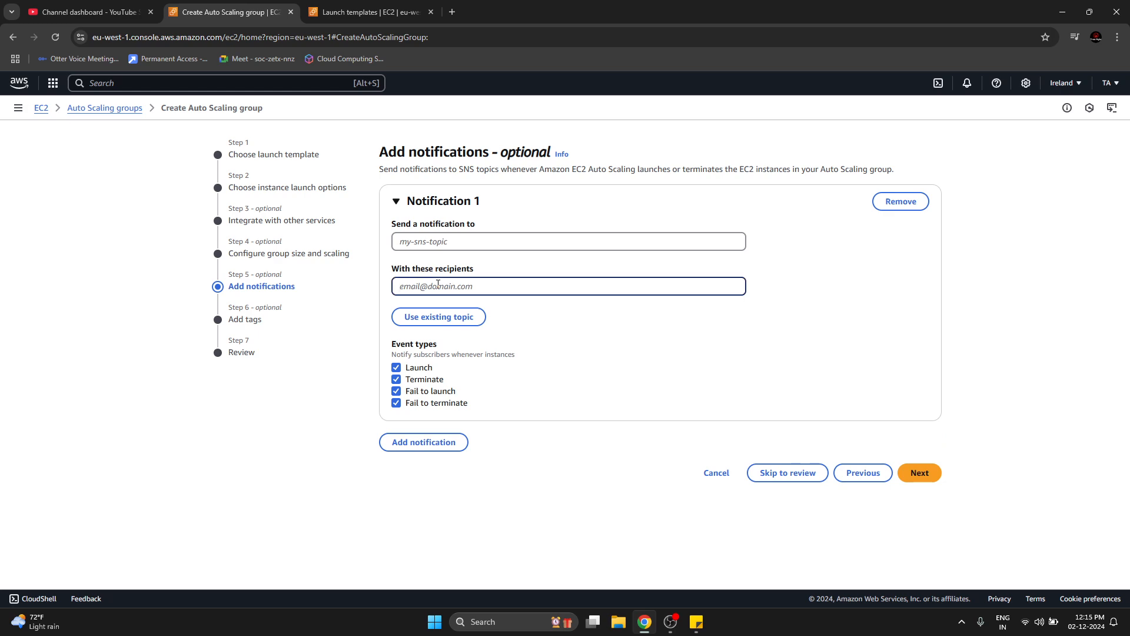
{"action": "left_click", "coordinate": [311, 448]}
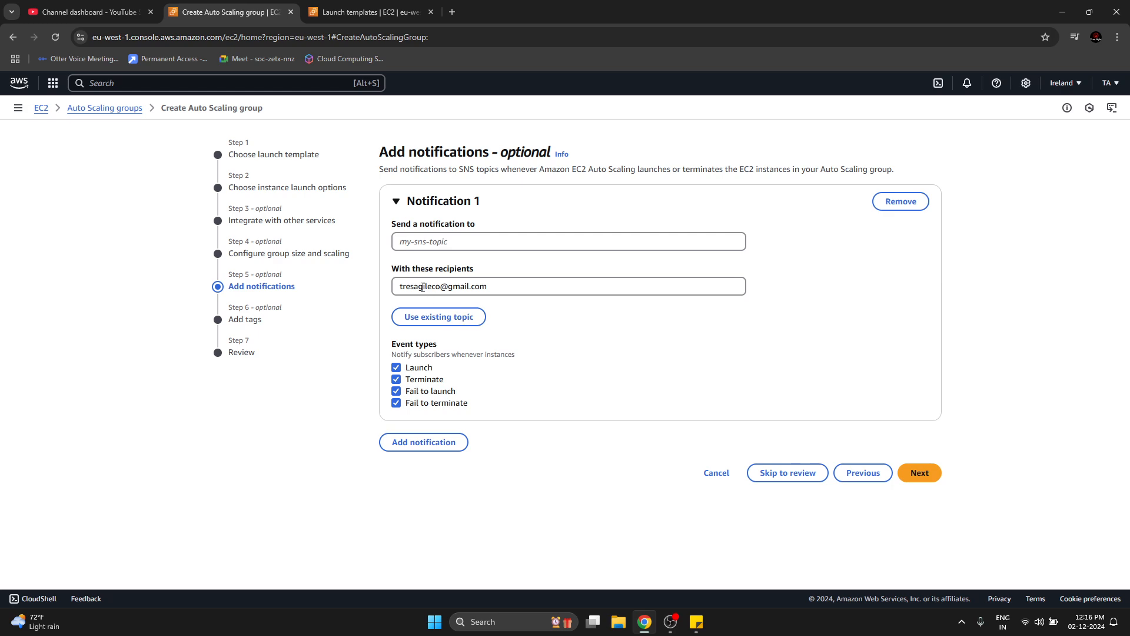
{"action": "left_click_drag", "start_coordinate": [421, 287], "coordinate": [501, 288]}
{"action": "left_click", "coordinate": [500, 288]}
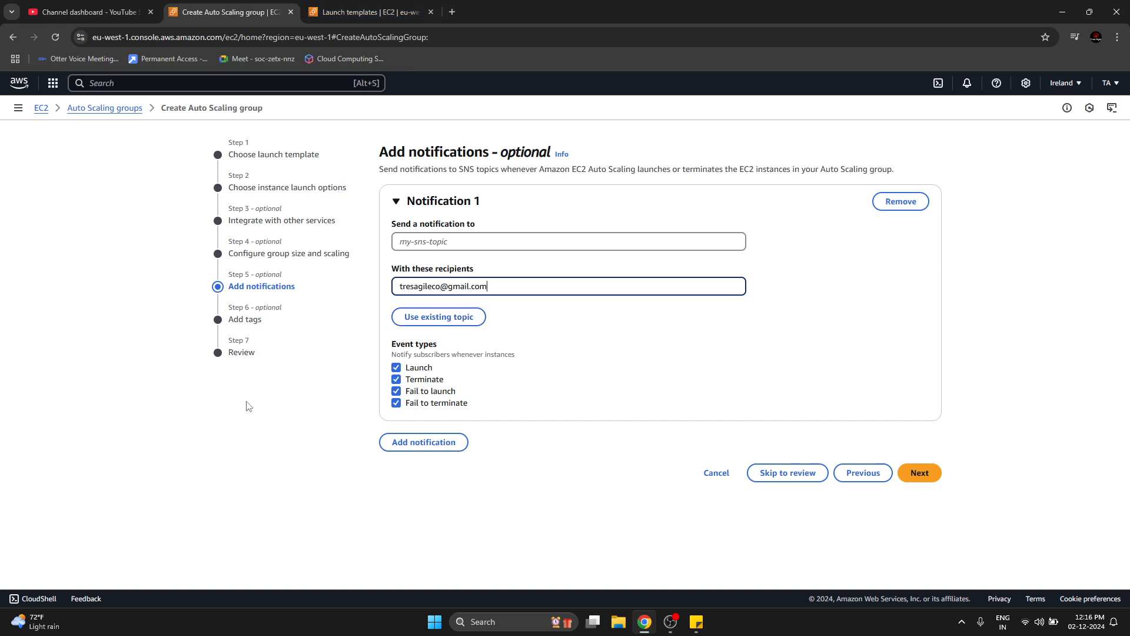
Name the notification's new SNS topic test and check the recipient entry.
{"action": "left_click", "coordinate": [495, 243]}
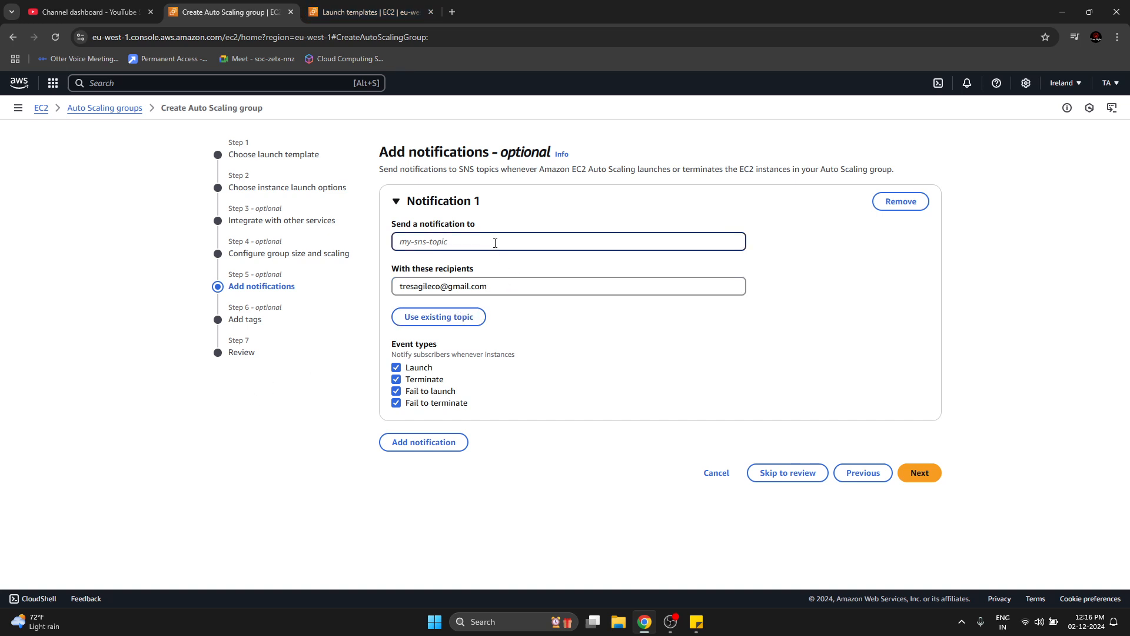
{"action": "type", "text": "test"}
{"action": "left_click", "coordinate": [207, 427]}
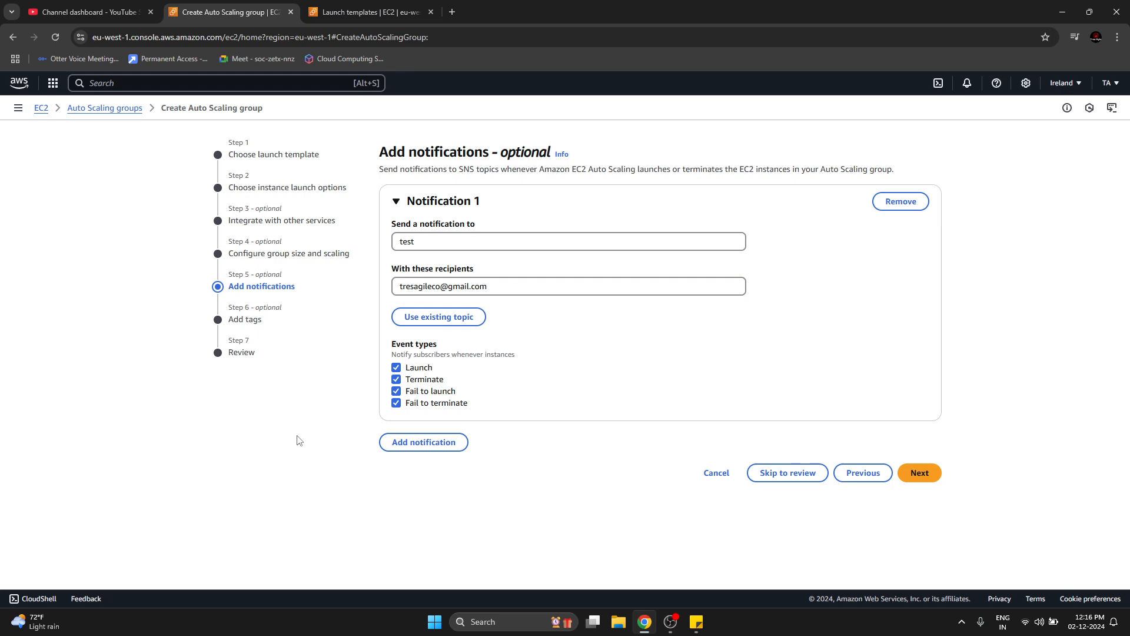
{"action": "double_click", "coordinate": [419, 286]}
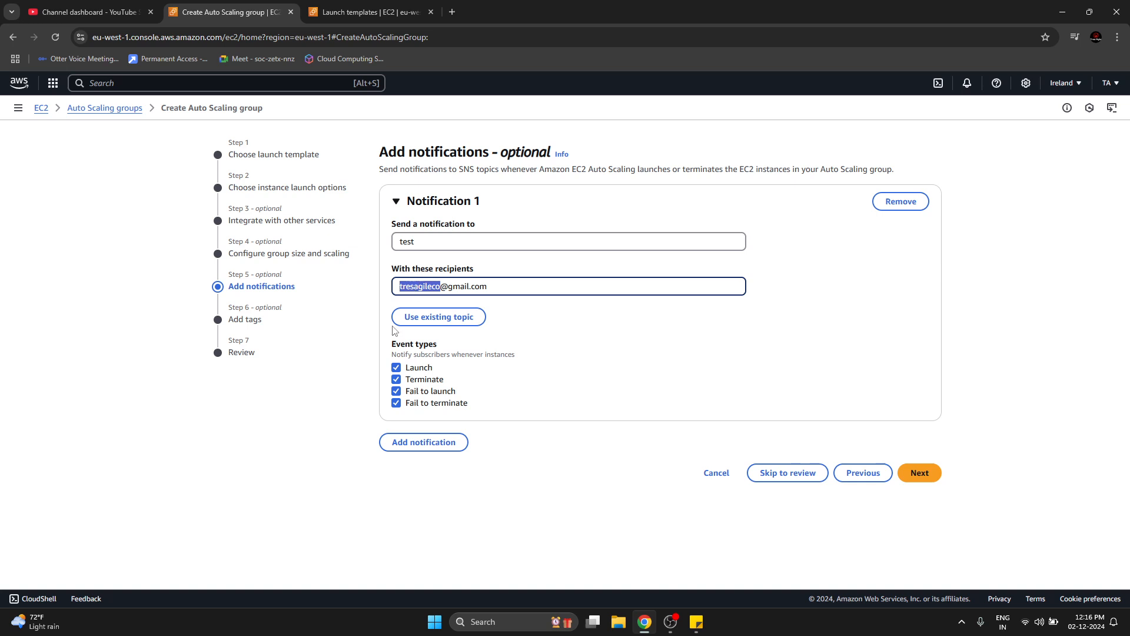
{"action": "left_click", "coordinate": [270, 460]}
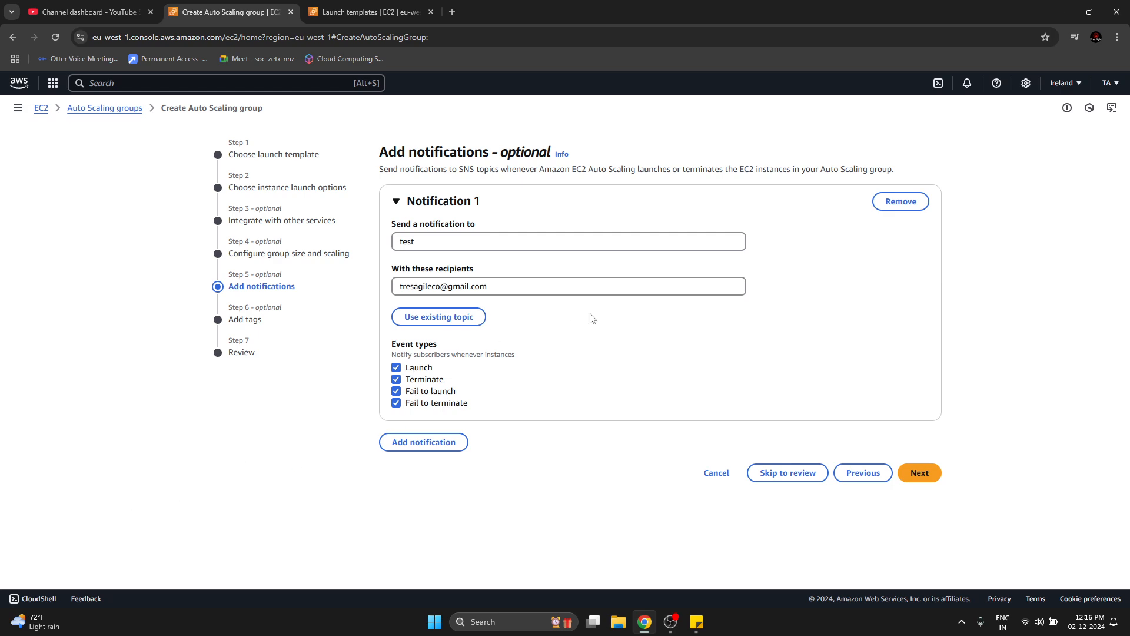
{"action": "left_click", "coordinate": [598, 290]}
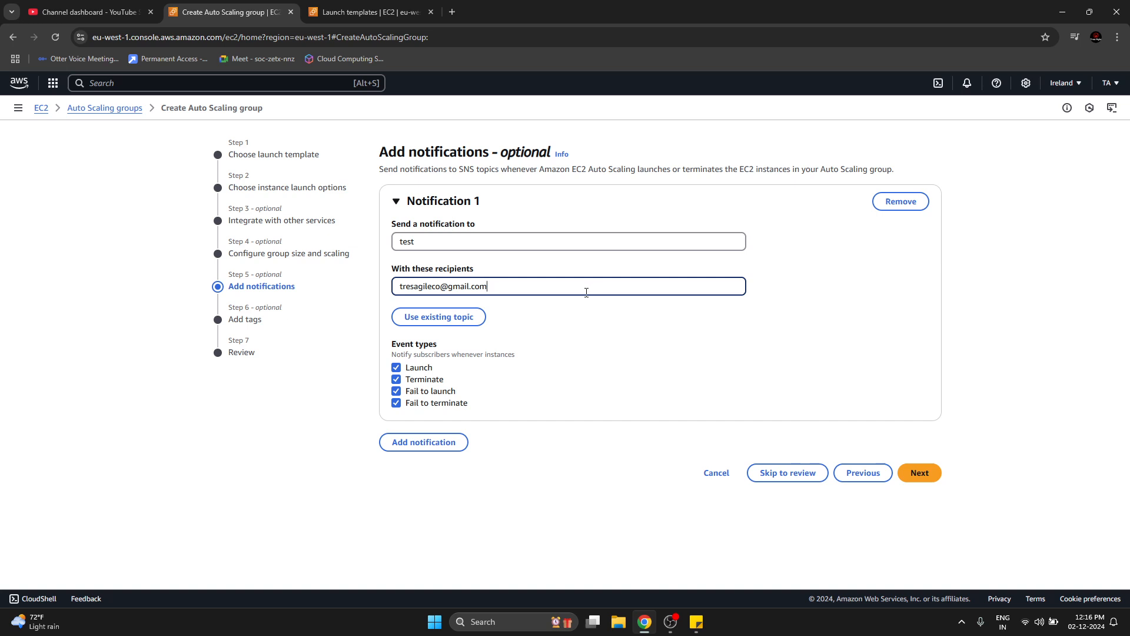
{"action": "left_click", "coordinate": [262, 511]}
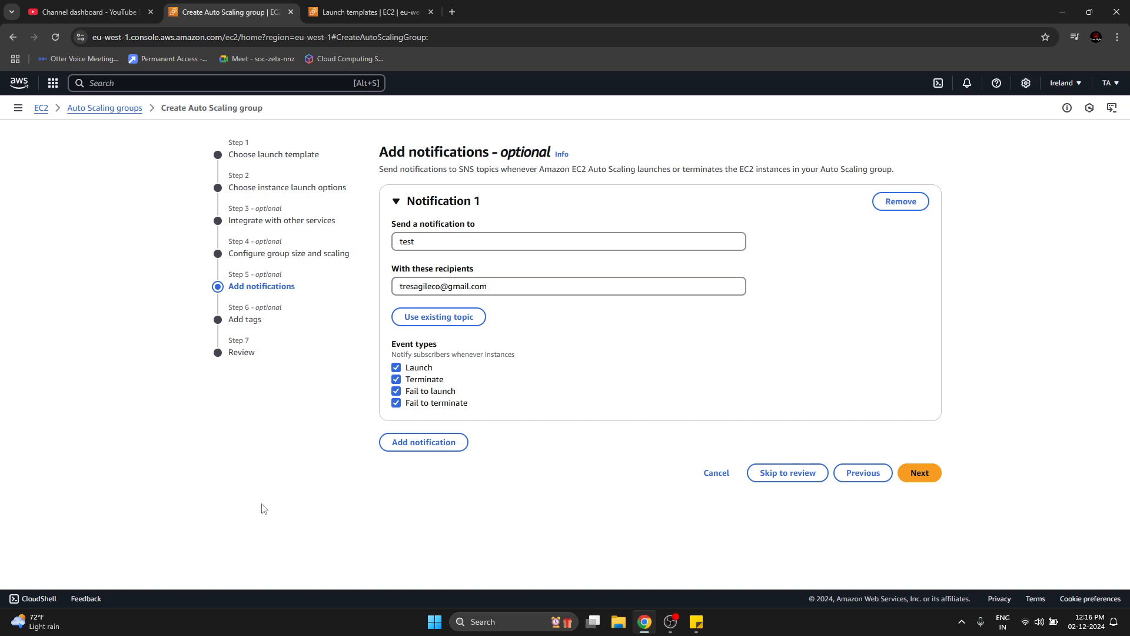
Add a second notification with a new topic named test2 and enter the recipient's e-mail address.
{"action": "left_click", "coordinate": [436, 449]}
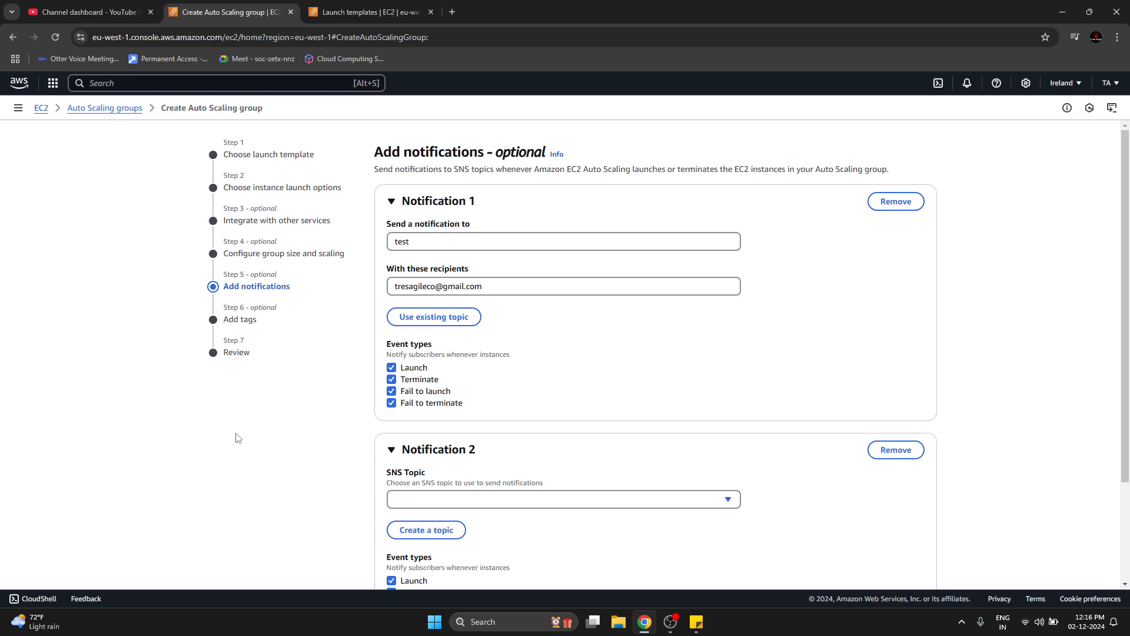
{"action": "scroll", "coordinate": [229, 443], "scroll_direction": "down", "scroll_amount": 2}
{"action": "left_click", "coordinate": [427, 401]}
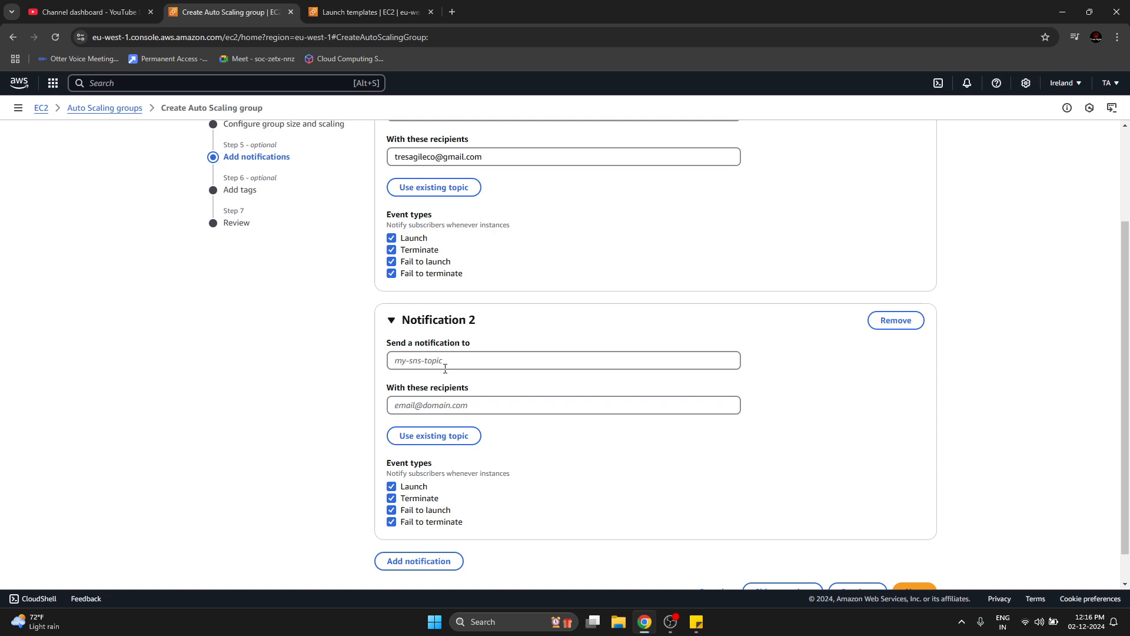
{"action": "left_click", "coordinate": [444, 363]}
{"action": "type", "text": "test2"}
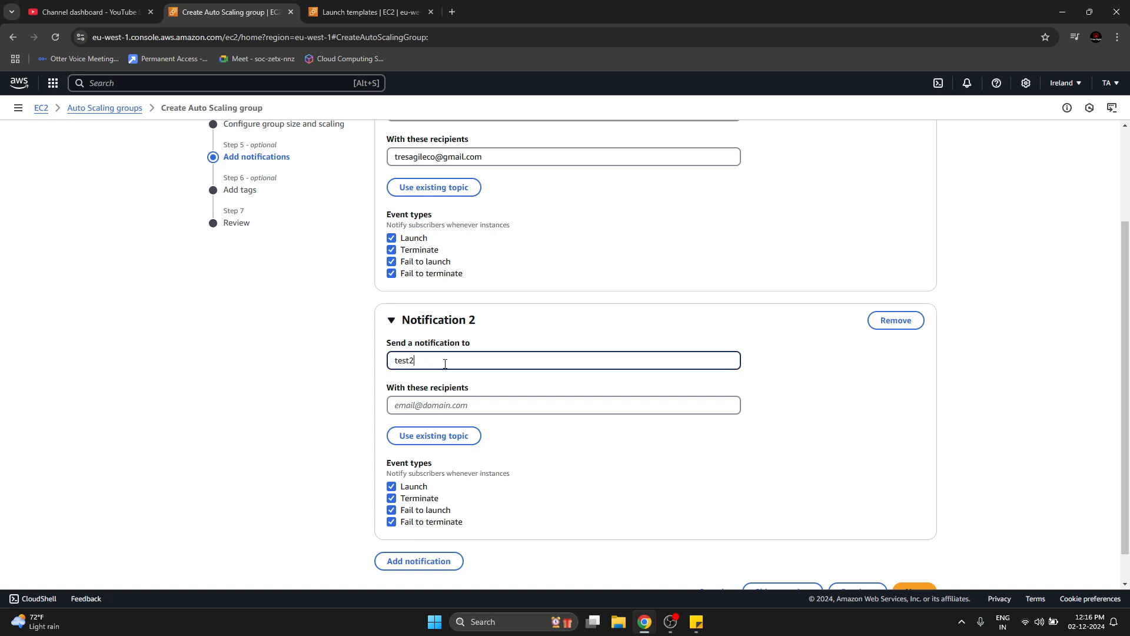
{"action": "left_click", "coordinate": [453, 400]}
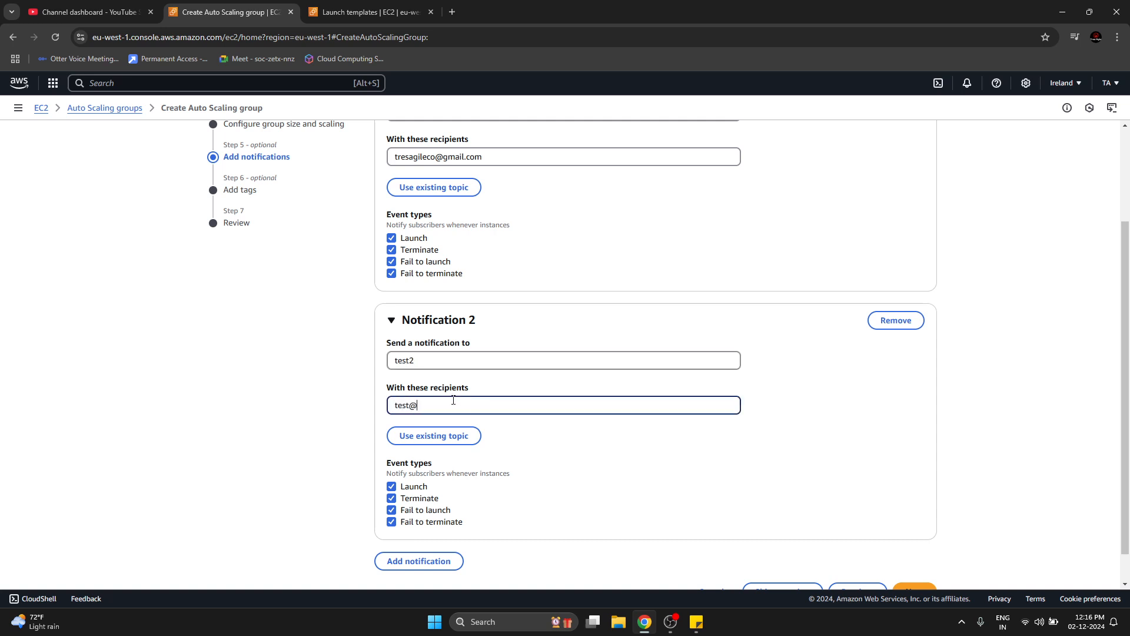
Restrict the second notification to the Launch event by excluding Terminate, Fail to launch and Fail to terminate.
{"action": "left_click", "coordinate": [391, 498]}
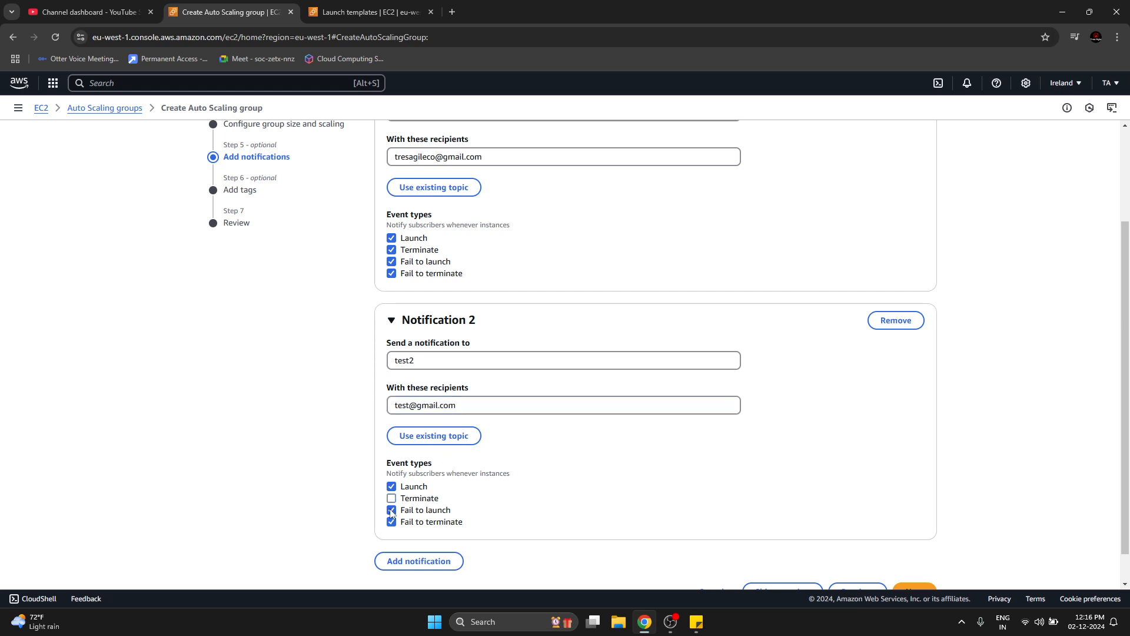
{"action": "left_click", "coordinate": [392, 512]}
{"action": "left_click", "coordinate": [391, 522]}
Add three more blank notifications below the second one.
{"action": "scroll", "coordinate": [439, 542], "scroll_direction": "down", "scroll_amount": 1}
{"action": "left_click", "coordinate": [439, 537]}
{"action": "scroll", "coordinate": [442, 519], "scroll_direction": "down", "scroll_amount": 4}
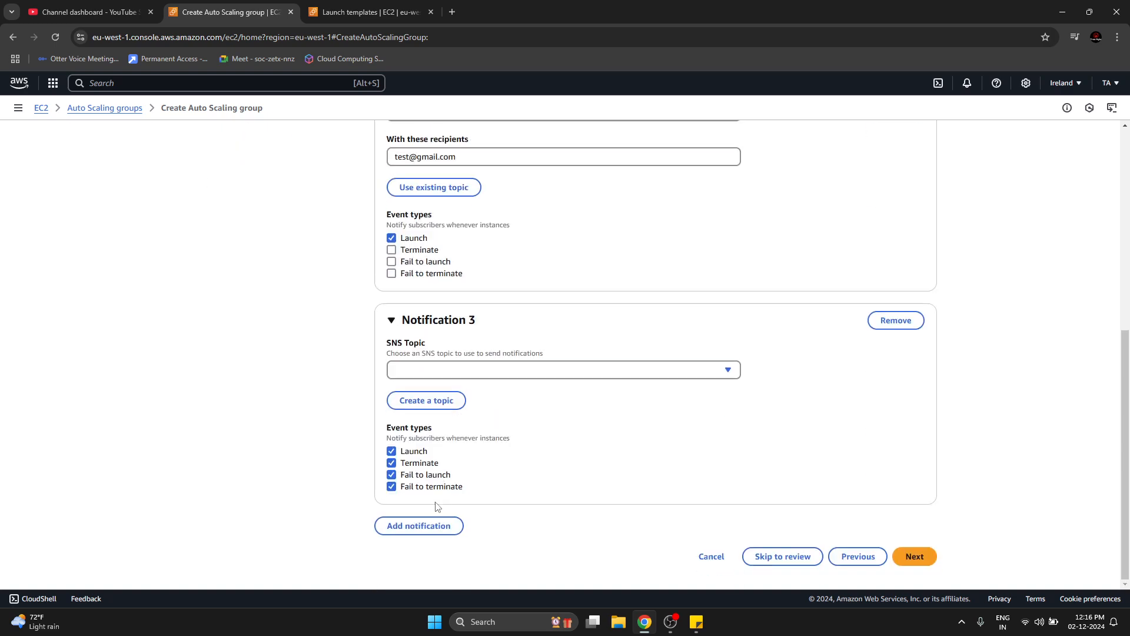
{"action": "left_click", "coordinate": [439, 527]}
{"action": "scroll", "coordinate": [559, 371], "scroll_direction": "down", "scroll_amount": 3}
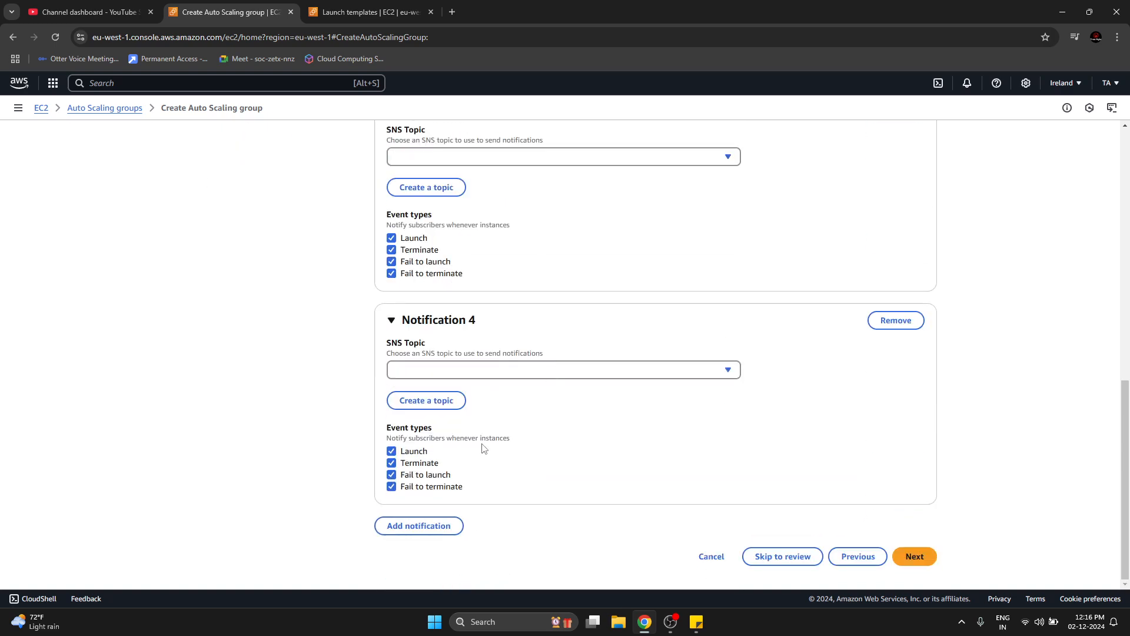
{"action": "left_click", "coordinate": [460, 525]}
{"action": "scroll", "coordinate": [563, 249], "scroll_direction": "down", "scroll_amount": 4}
Remove every additional notification so that only the one for topic test remains.
{"action": "left_click", "coordinate": [890, 324]}
{"action": "left_click", "coordinate": [893, 322]}
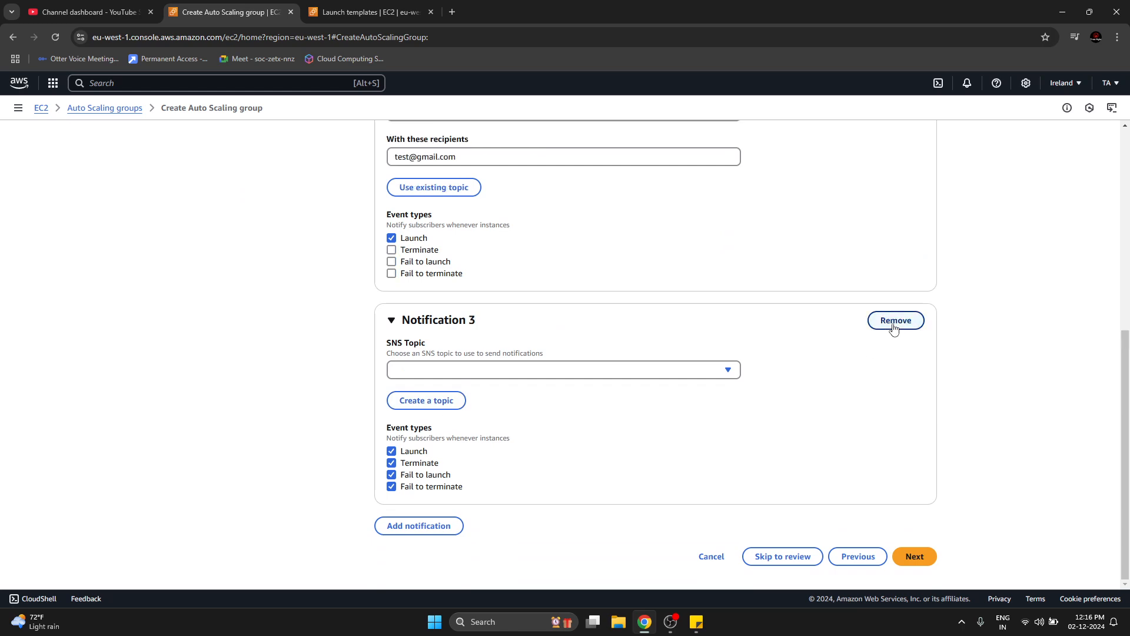
{"action": "left_click", "coordinate": [892, 321]}
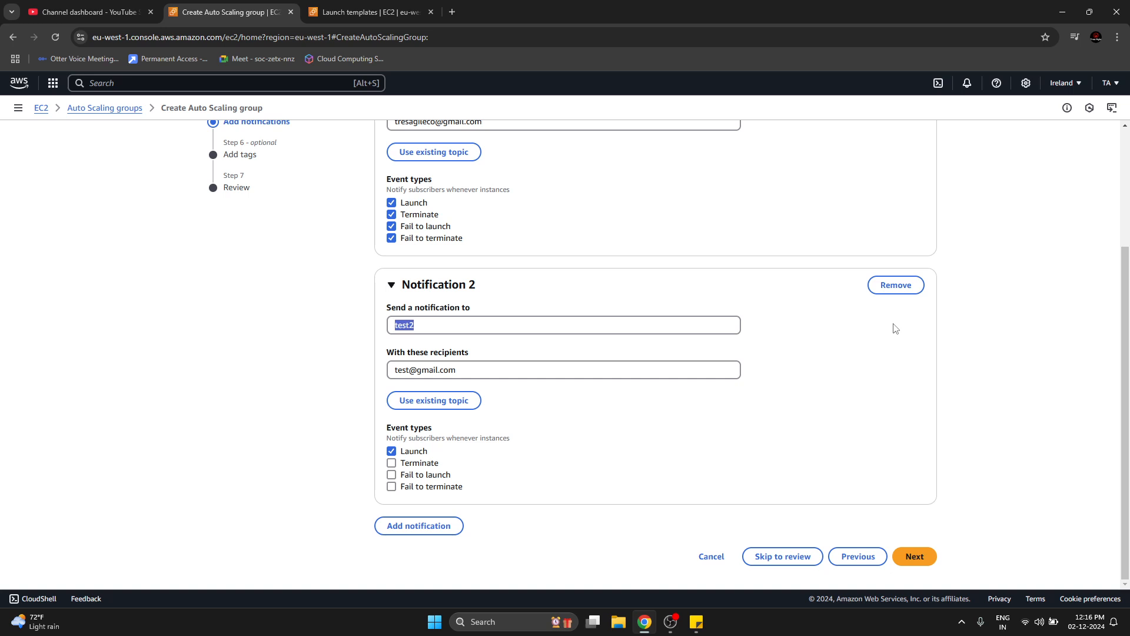
{"action": "left_click", "coordinate": [896, 286]}
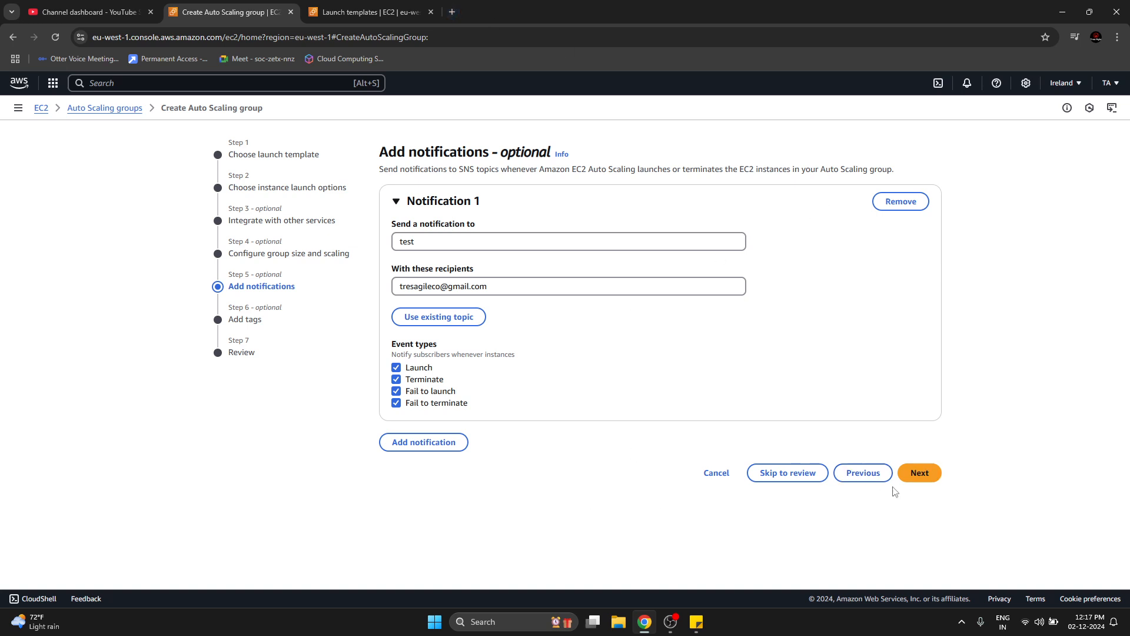
Proceed to the tags stage and add a tag with key Name and value demo-asg.
{"action": "left_click", "coordinate": [928, 479]}
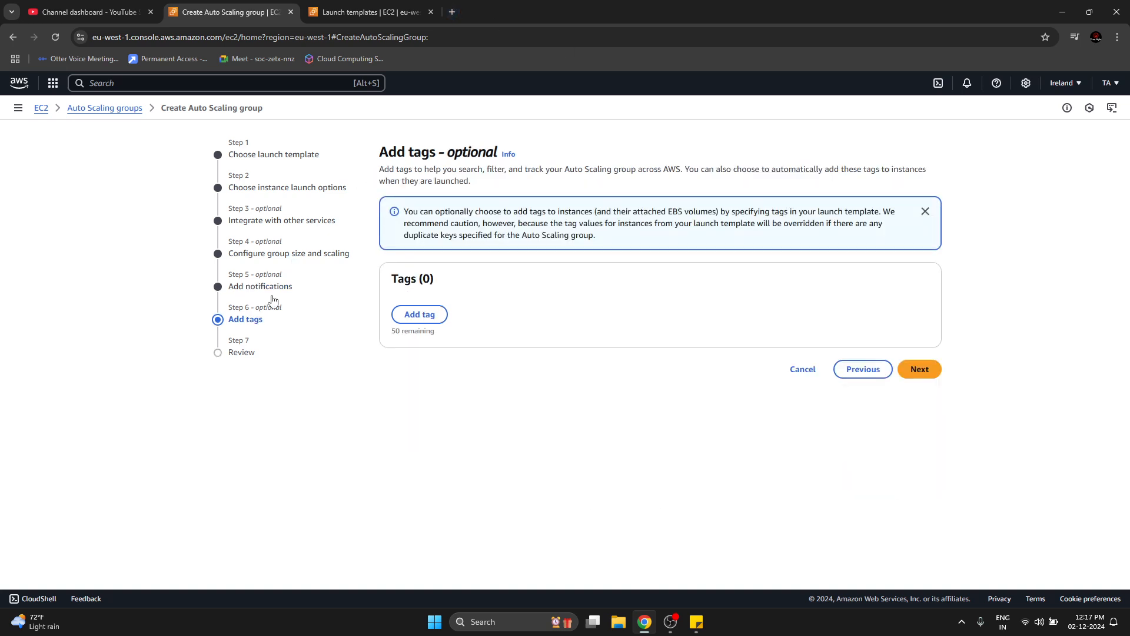
{"action": "left_click", "coordinate": [424, 316]}
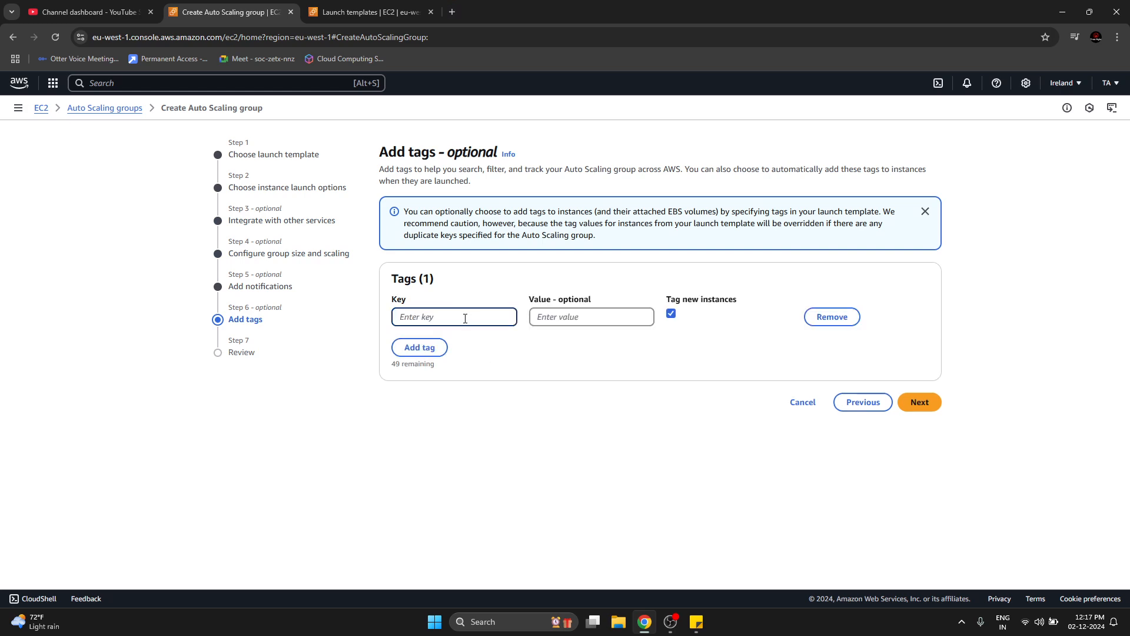
{"action": "type", "text": "Name"}
{"action": "key", "text": "Tab"}
{"action": "type", "text": "emo-asg"}
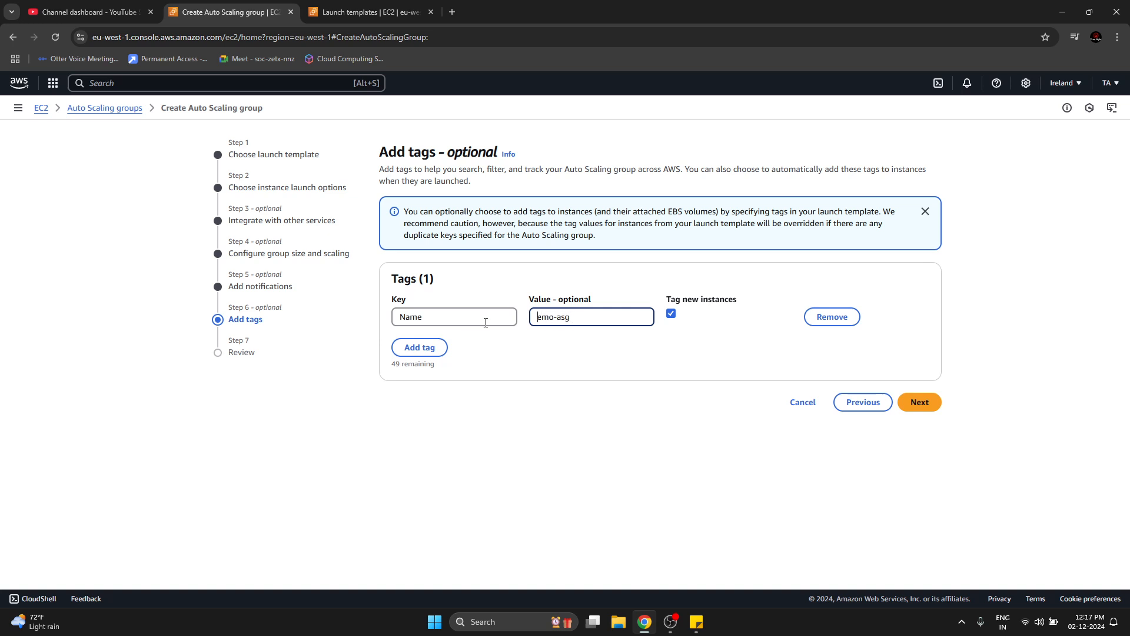
{"action": "type", "text": "d"}
{"action": "left_click_drag", "start_coordinate": [543, 318], "coordinate": [549, 318]}
Toggle tagging of new instances off and back on for the Name tag, and proceed to the review stage.
{"action": "left_click", "coordinate": [672, 314]}
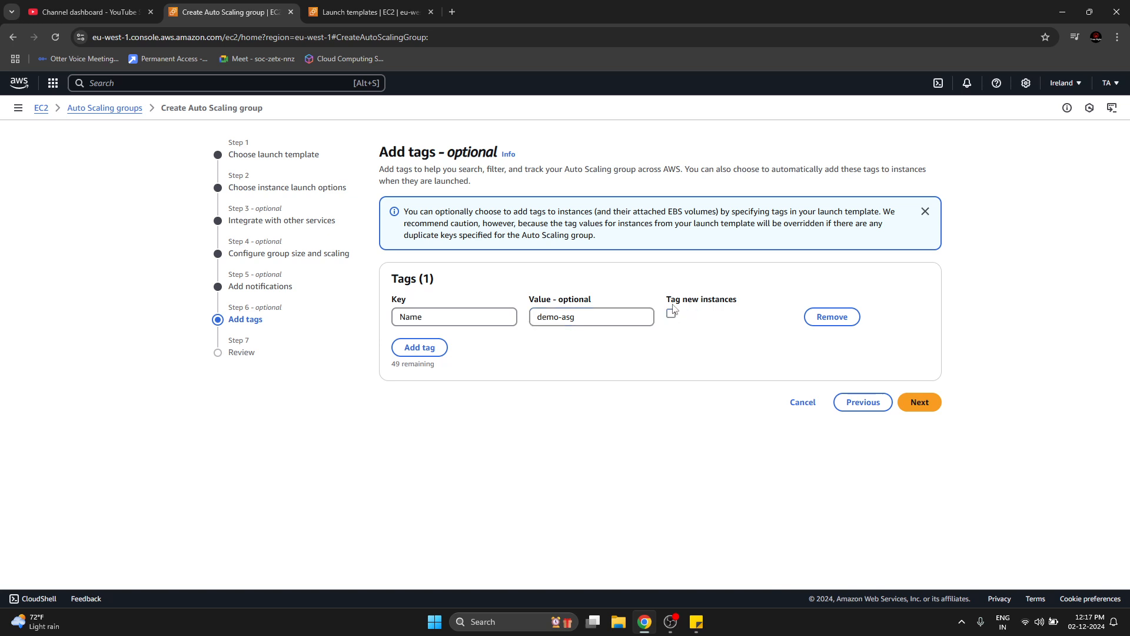
{"action": "left_click", "coordinate": [672, 314]}
{"action": "left_click", "coordinate": [928, 408]}
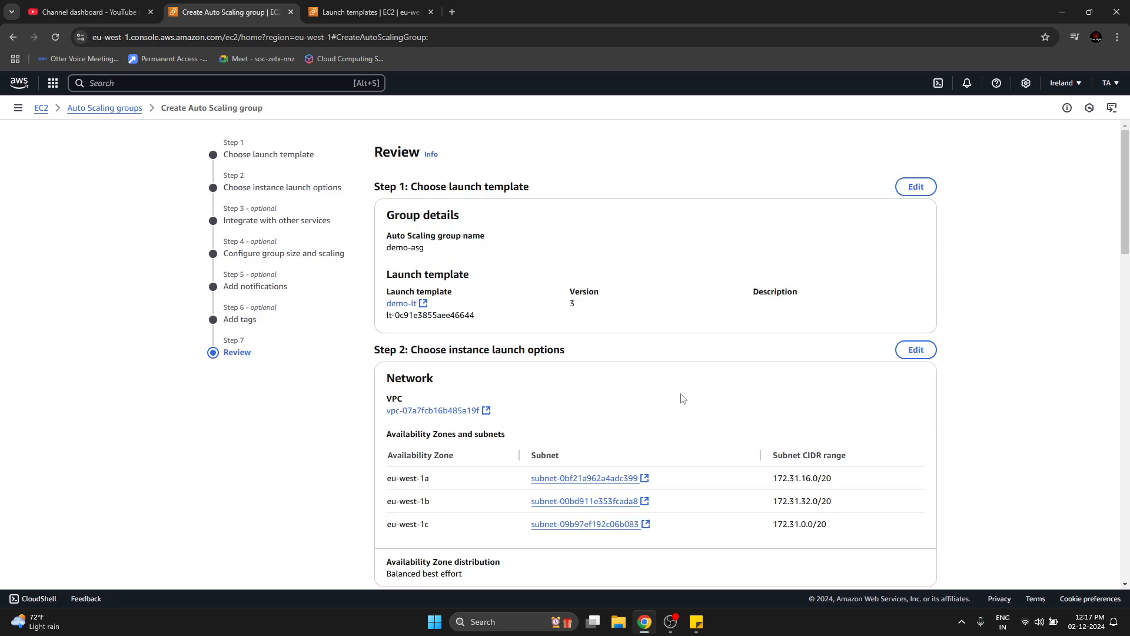
Review the overall configuration, checking the group details and the launch template version.
{"action": "scroll", "coordinate": [632, 384], "scroll_direction": "down", "scroll_amount": 14}
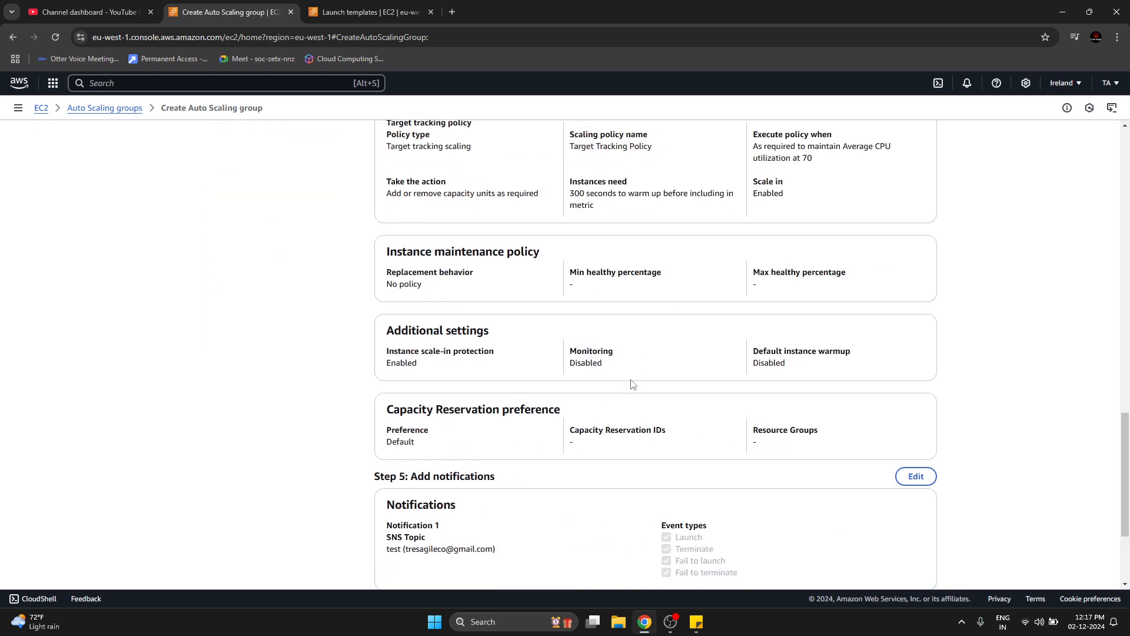
{"action": "scroll", "coordinate": [632, 384], "scroll_direction": "up", "scroll_amount": 14}
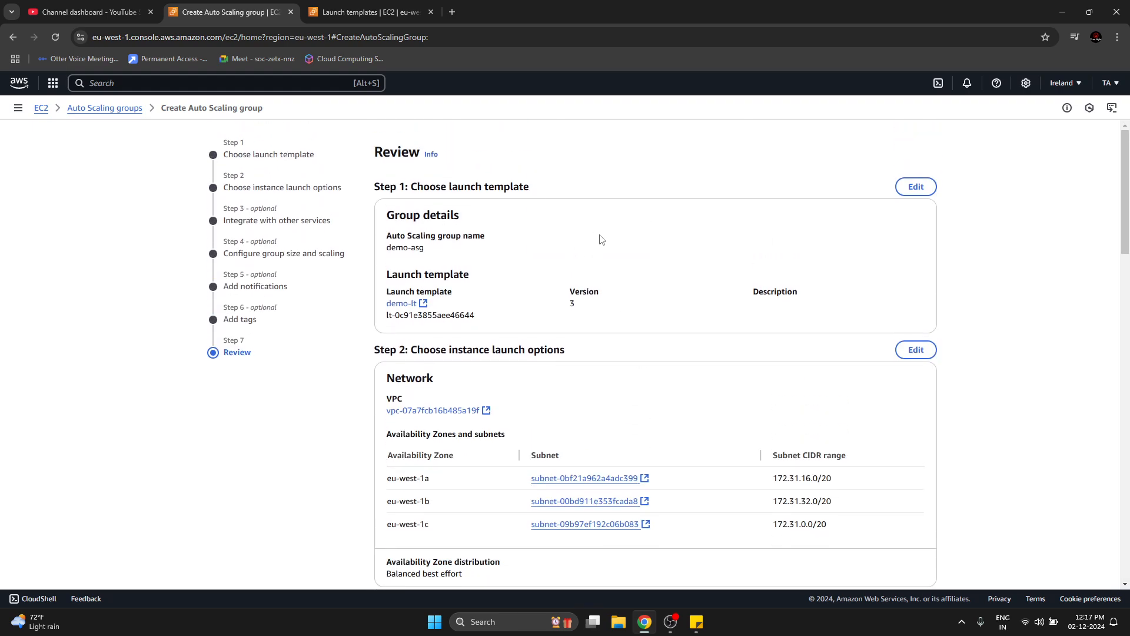
{"action": "left_click_drag", "start_coordinate": [404, 211], "coordinate": [602, 270]}
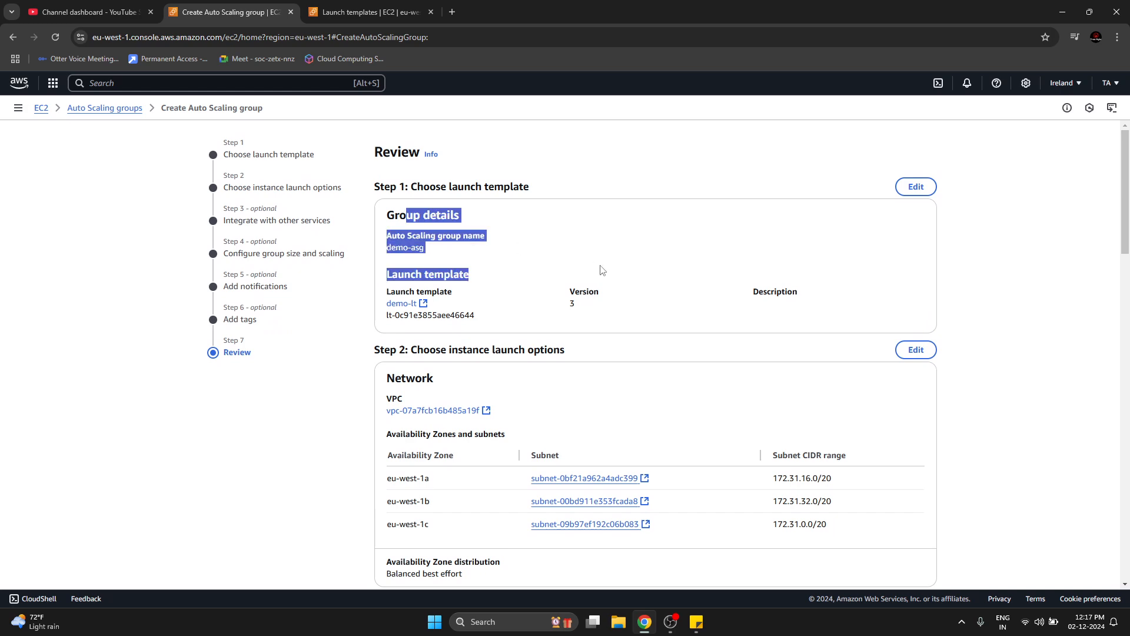
{"action": "left_click", "coordinate": [571, 293]}
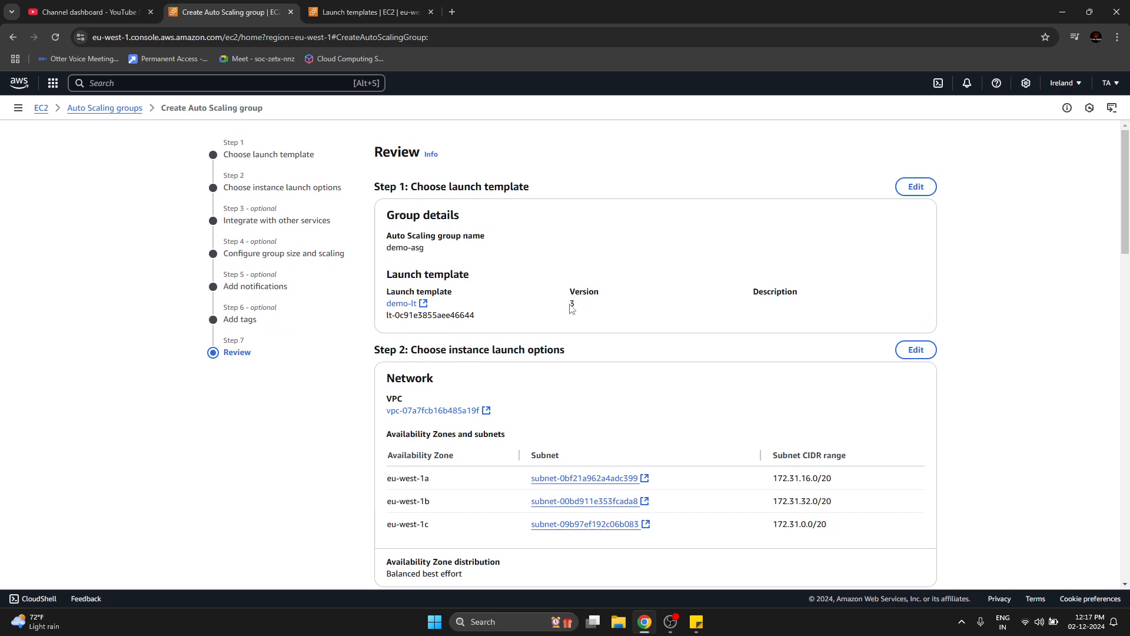
{"action": "left_click_drag", "start_coordinate": [570, 305], "coordinate": [589, 307]}
Review the network settings, including the Availability Zones, subnets and Availability Zone distribution.
{"action": "scroll", "coordinate": [323, 487], "scroll_direction": "down", "scroll_amount": 2}
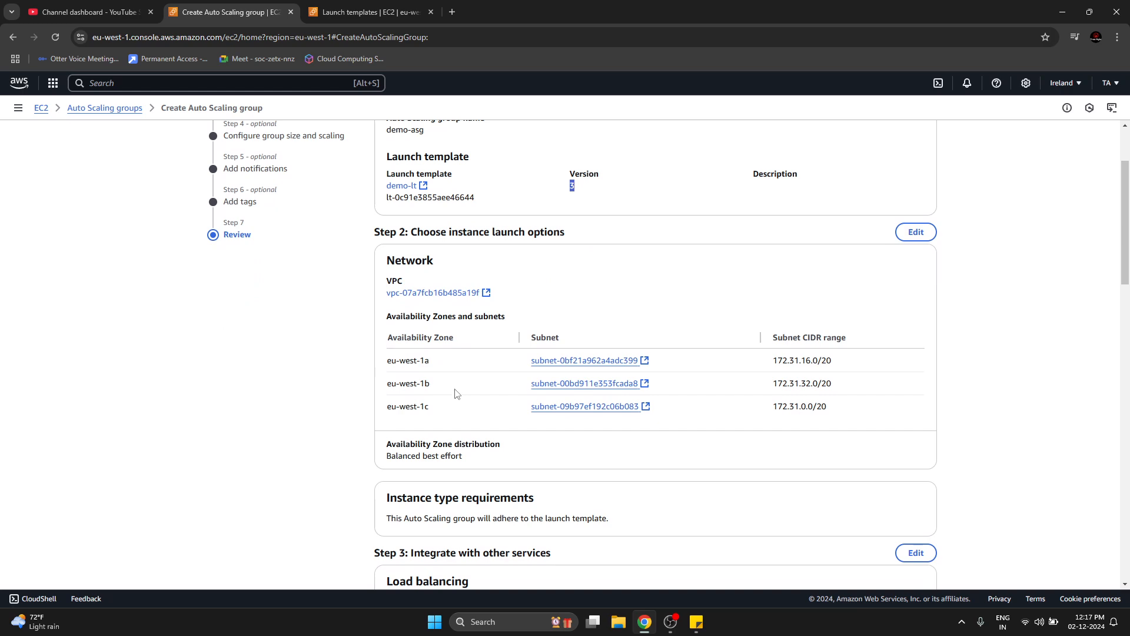
{"action": "scroll", "coordinate": [455, 394], "scroll_direction": "down", "scroll_amount": 2}
{"action": "left_click_drag", "start_coordinate": [396, 338], "coordinate": [481, 351]}
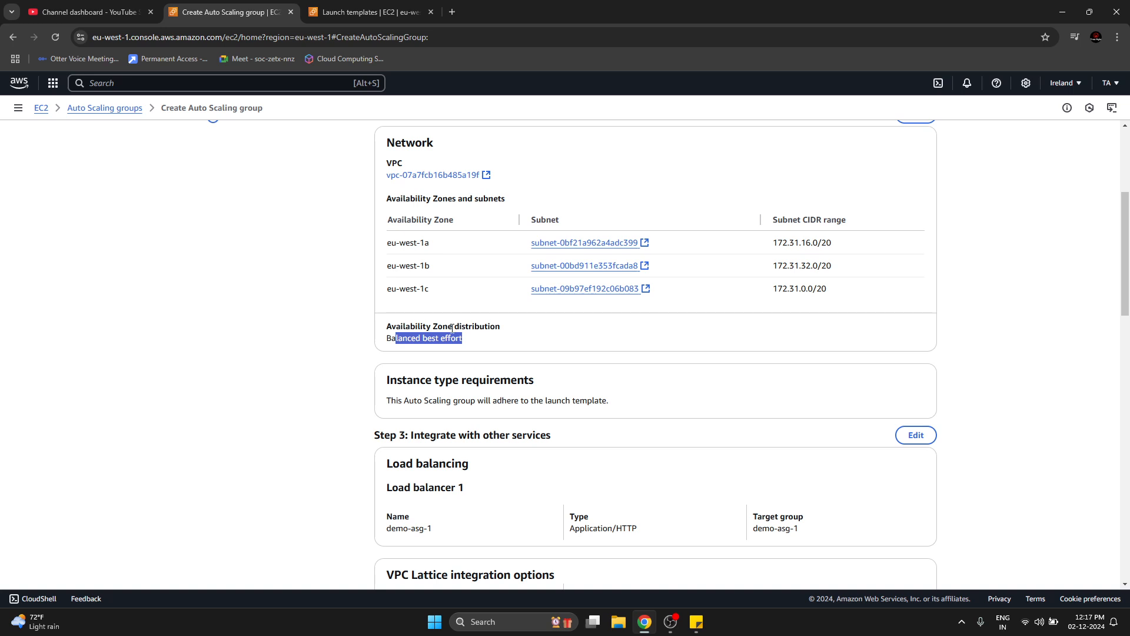
Review the load balancing configuration, checking the load balancer name and its target group.
{"action": "scroll", "coordinate": [339, 364], "scroll_direction": "down", "scroll_amount": 2}
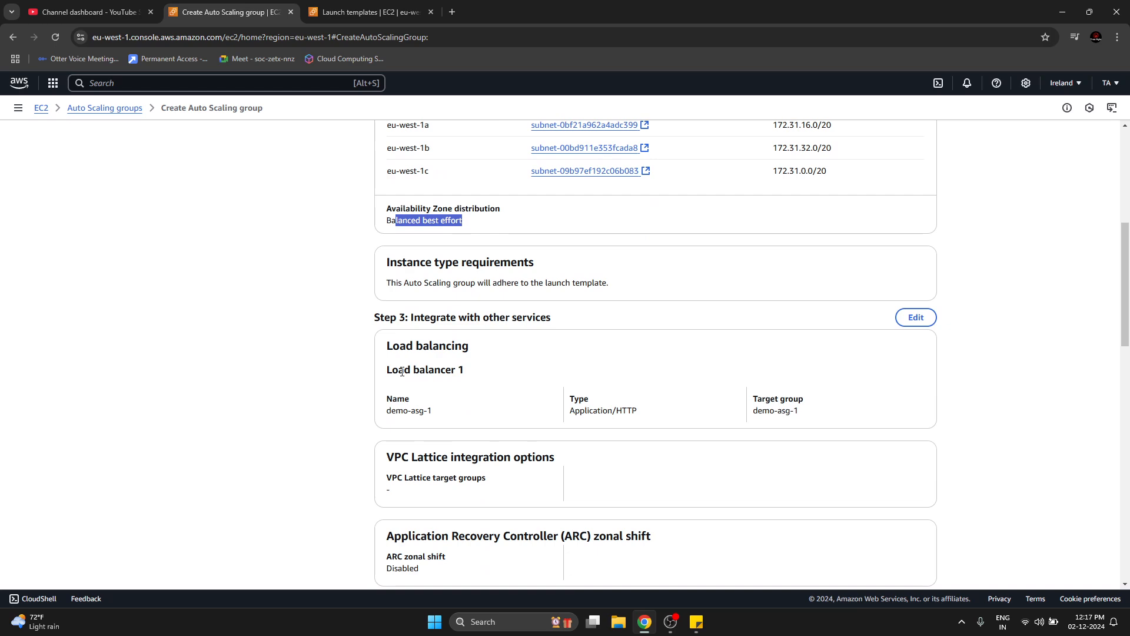
{"action": "scroll", "coordinate": [447, 372], "scroll_direction": "down", "scroll_amount": 1}
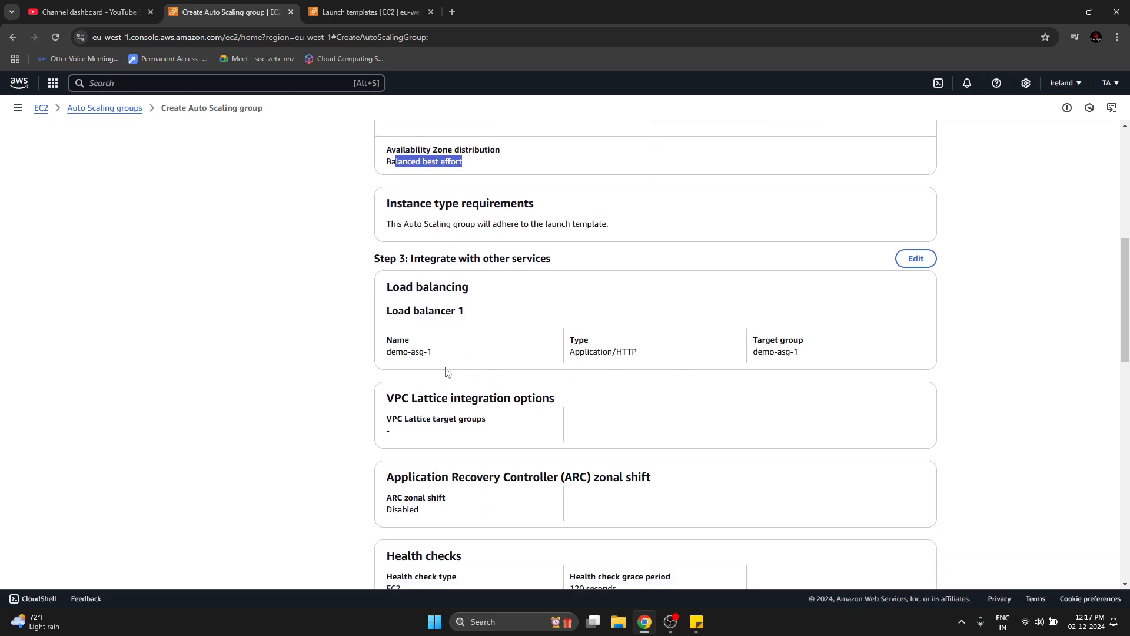
{"action": "left_click_drag", "start_coordinate": [407, 356], "coordinate": [433, 355]}
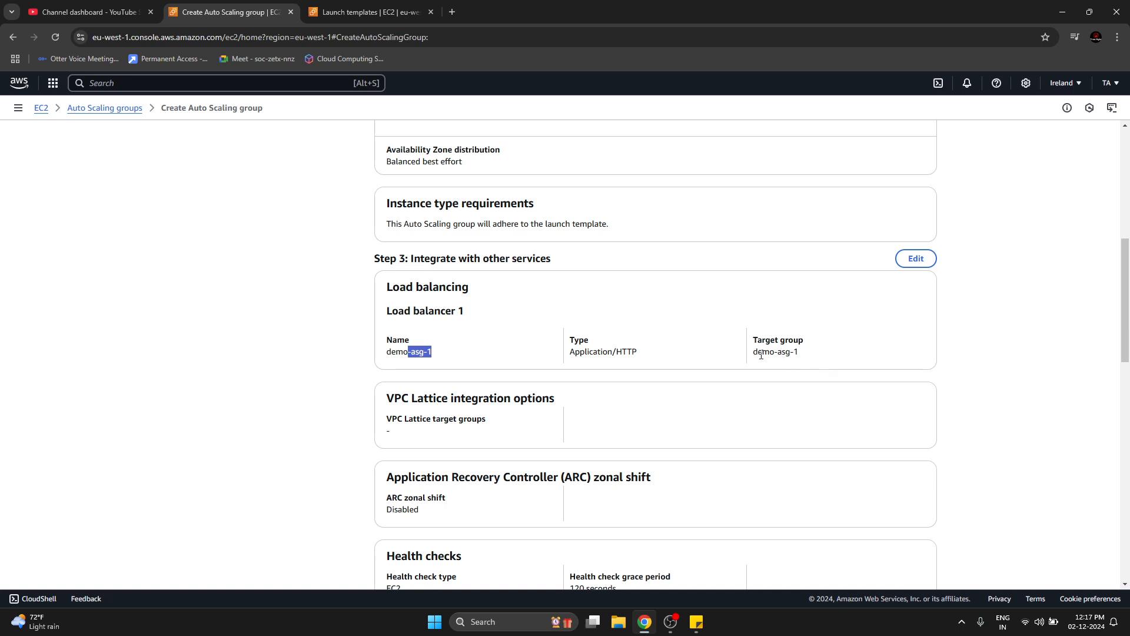
{"action": "left_click_drag", "start_coordinate": [762, 354], "coordinate": [794, 356]}
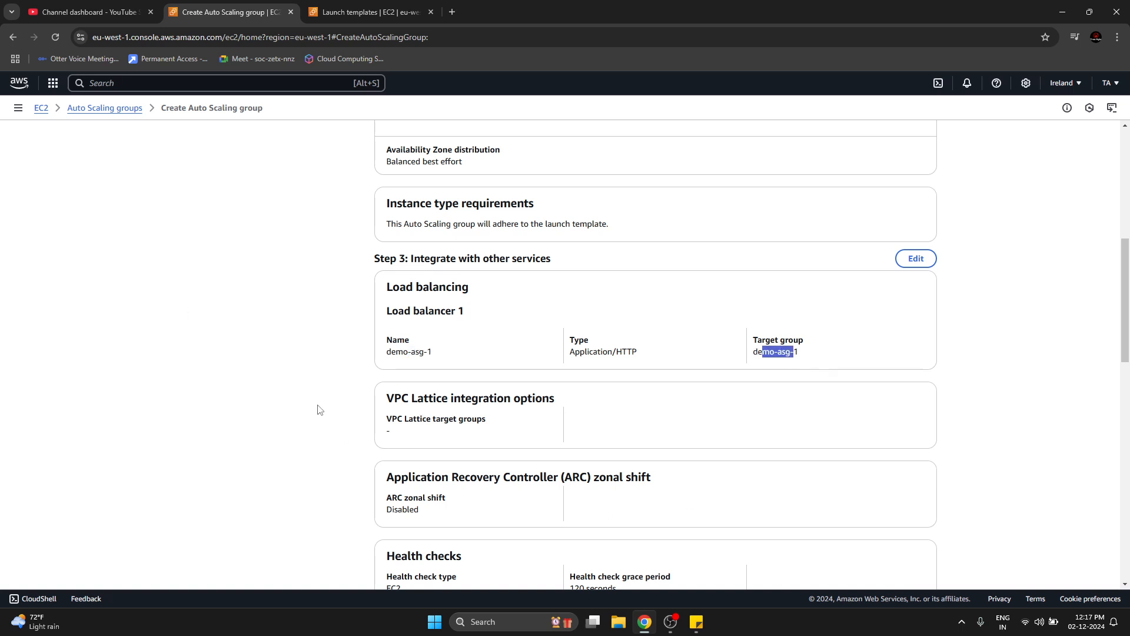
Review the health check grace period, desired capacity, scaling limits, and the target tracking policy's CPU target and instance warmup.
{"action": "scroll", "coordinate": [302, 411], "scroll_direction": "down", "scroll_amount": 4}
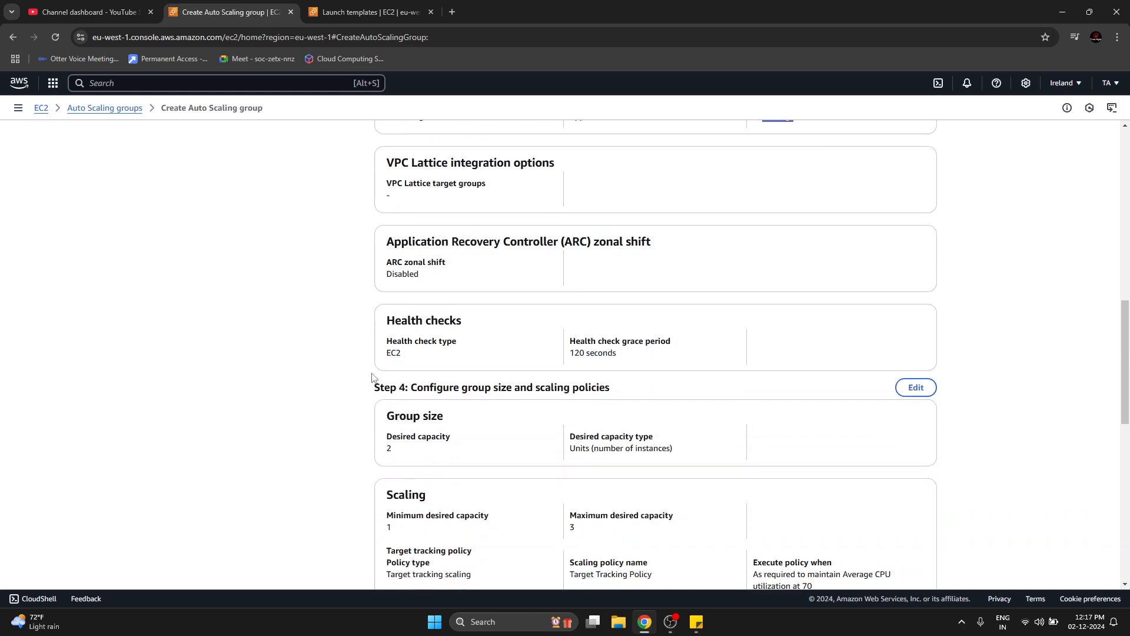
{"action": "left_click_drag", "start_coordinate": [581, 353], "coordinate": [619, 353]}
{"action": "double_click", "coordinate": [389, 449]}
{"action": "scroll", "coordinate": [382, 467], "scroll_direction": "down", "scroll_amount": 1}
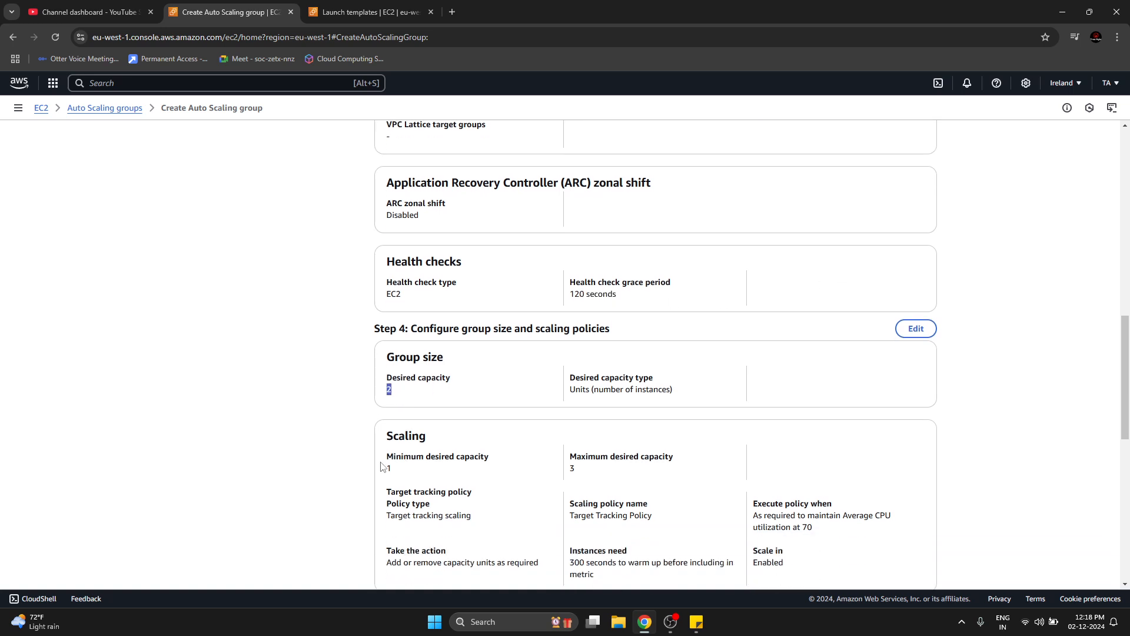
{"action": "scroll", "coordinate": [583, 456], "scroll_direction": "down", "scroll_amount": 2}
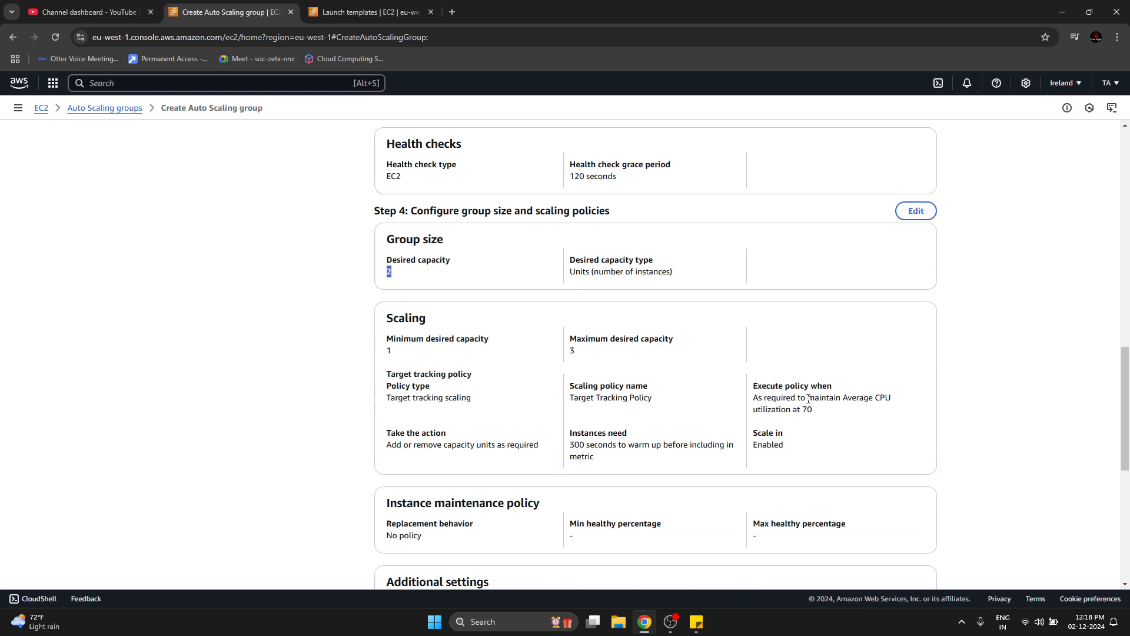
{"action": "left_click_drag", "start_coordinate": [808, 398], "coordinate": [812, 413]}
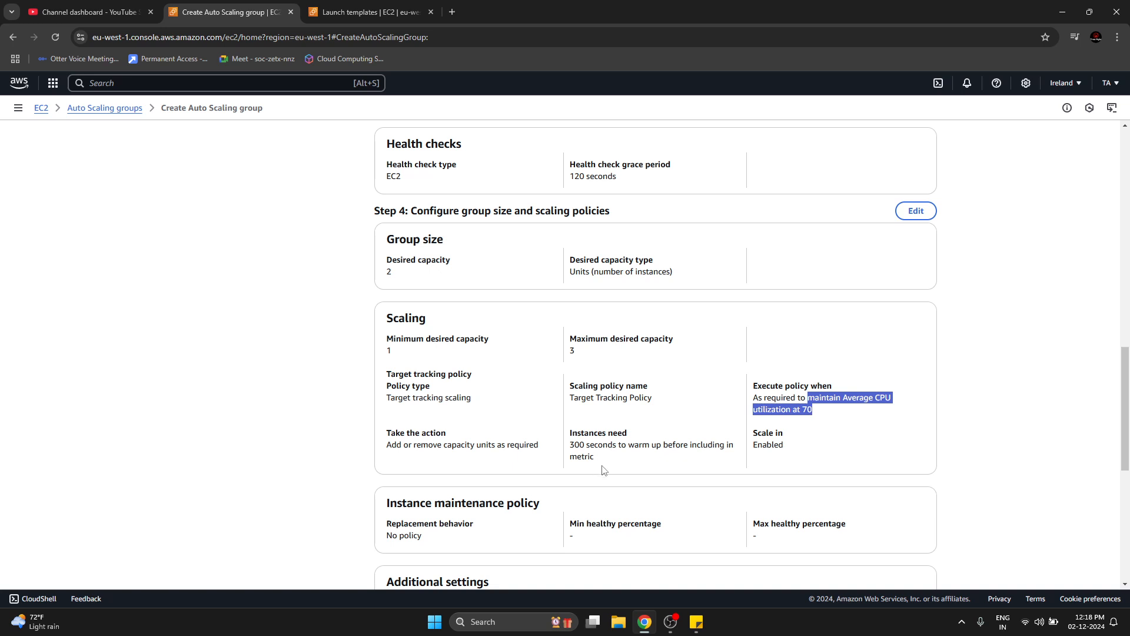
{"action": "left_click_drag", "start_coordinate": [575, 445], "coordinate": [586, 448]}
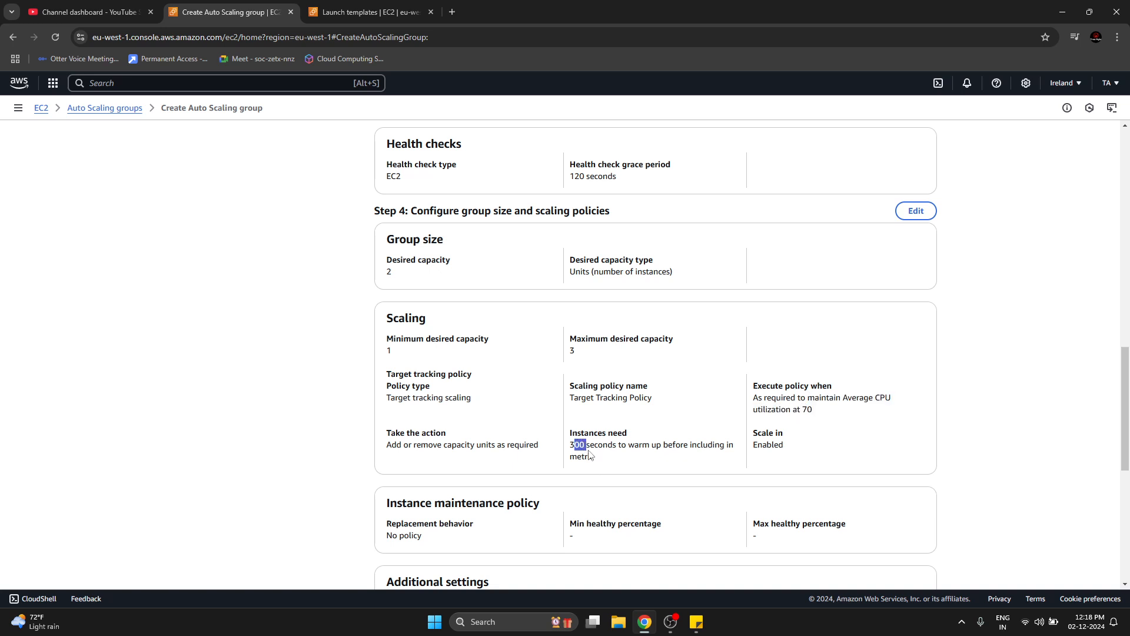
{"action": "left_click", "coordinate": [594, 470]}
Reopen the group size and scaling stage for editing and set the target tracking policy's instance warmup to 120 seconds.
{"action": "left_click", "coordinate": [927, 212]}
{"action": "scroll", "coordinate": [533, 389], "scroll_direction": "down", "scroll_amount": 6}
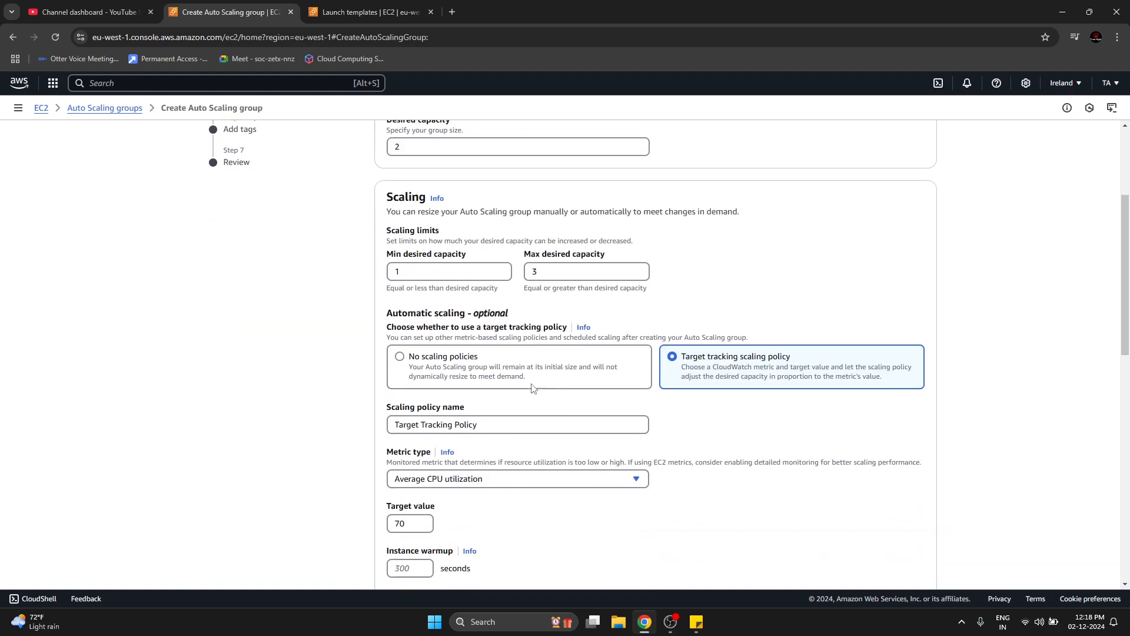
{"action": "left_click", "coordinate": [429, 411]}
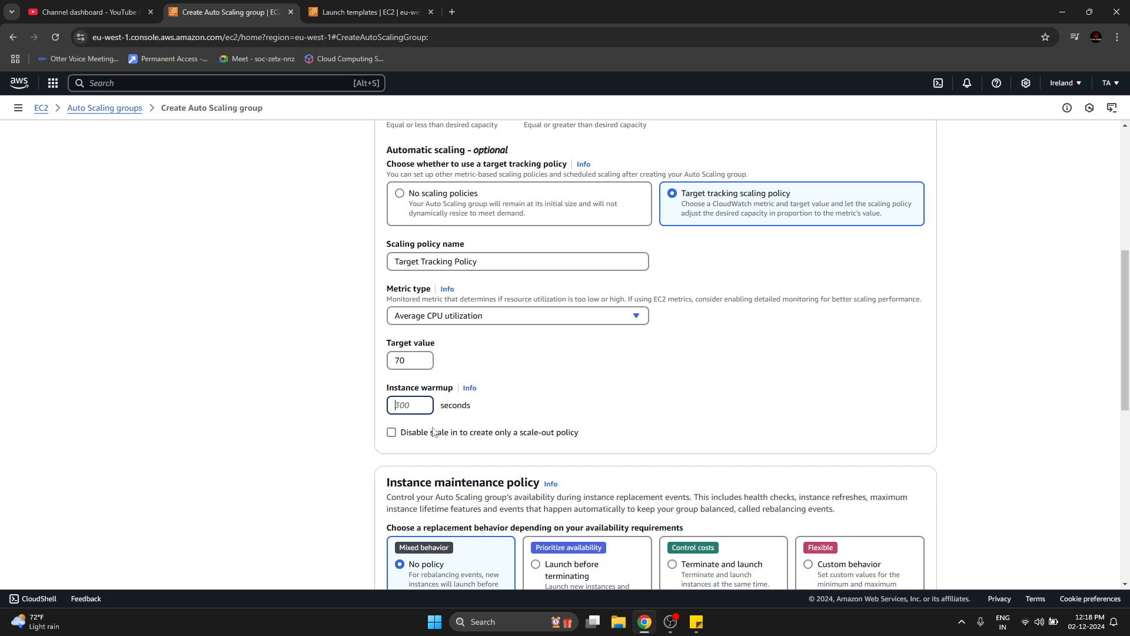
{"action": "left_click", "coordinate": [336, 425]}
{"action": "left_click", "coordinate": [417, 408]}
{"action": "type", "text": "120"}
{"action": "left_click", "coordinate": [228, 492]}
Skip back to the review stage and check the instance warmup period in the scaling policy summary.
{"action": "scroll", "coordinate": [303, 492], "scroll_direction": "up", "scroll_amount": 3}
{"action": "scroll", "coordinate": [303, 494], "scroll_direction": "down", "scroll_amount": 4}
{"action": "scroll", "coordinate": [303, 493], "scroll_direction": "down", "scroll_amount": 10}
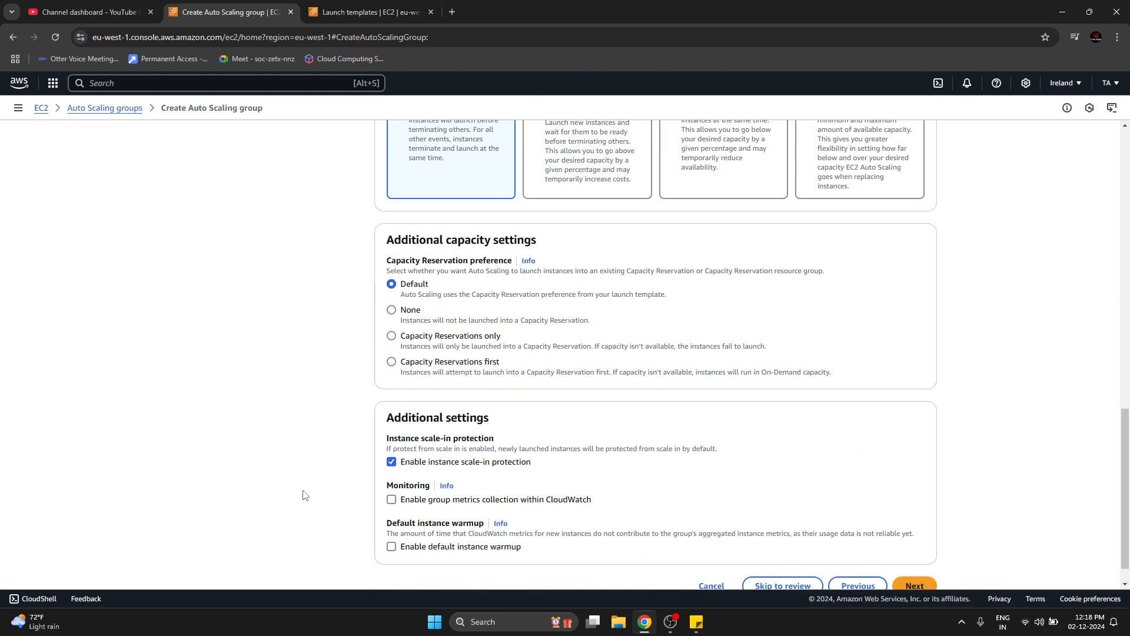
{"action": "left_click", "coordinate": [779, 555]}
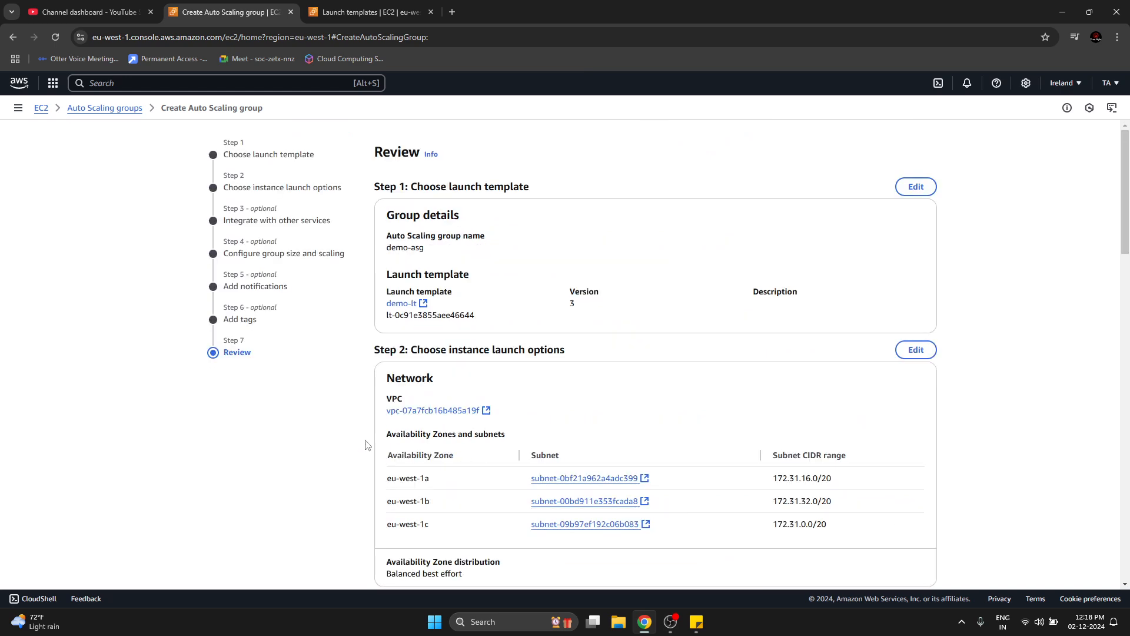
{"action": "scroll", "coordinate": [366, 445], "scroll_direction": "down", "scroll_amount": 5}
{"action": "scroll", "coordinate": [366, 446], "scroll_direction": "down", "scroll_amount": 8}
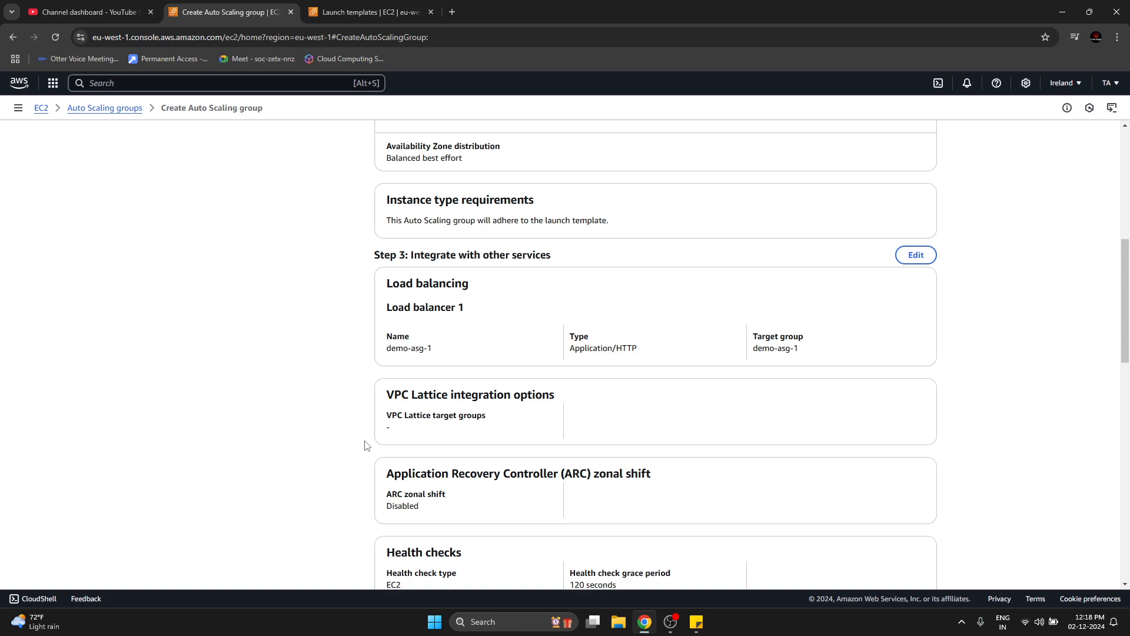
{"action": "scroll", "coordinate": [366, 445], "scroll_direction": "down", "scroll_amount": 1}
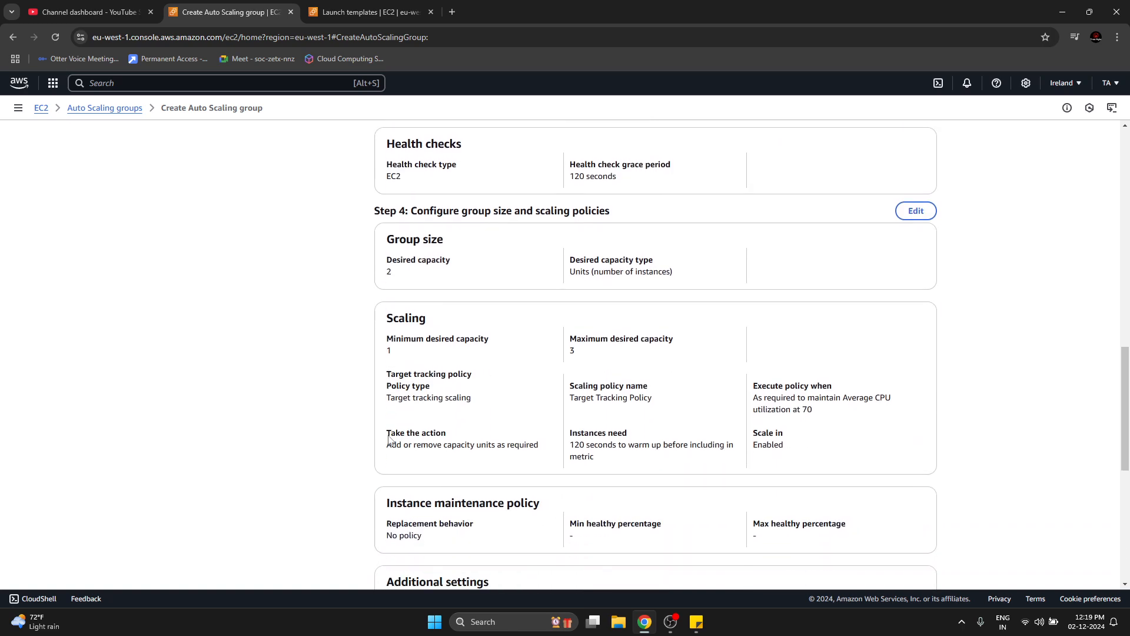
{"action": "left_click_drag", "start_coordinate": [585, 445], "coordinate": [614, 445]}
{"action": "left_click", "coordinate": [616, 454]}
Check the scale-in protection, SNS notification and tag settings, and create the Auto Scaling group.
{"action": "scroll", "coordinate": [315, 501], "scroll_direction": "down", "scroll_amount": 2}
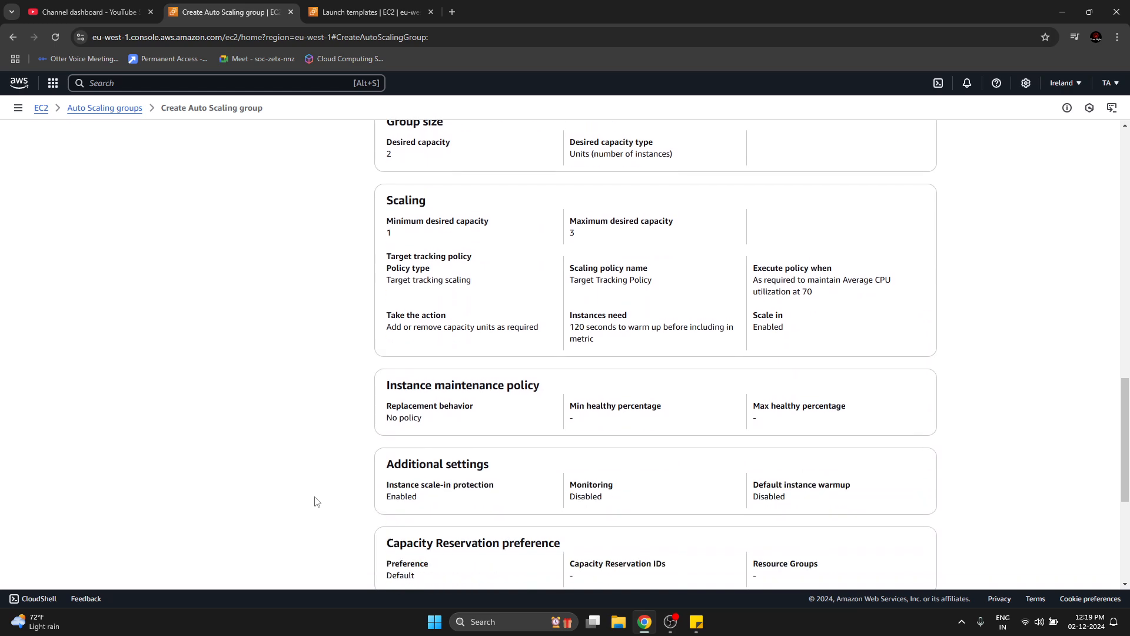
{"action": "scroll", "coordinate": [315, 501], "scroll_direction": "down", "scroll_amount": 1}
{"action": "mouse_move", "coordinate": [391, 441]}
{"action": "left_mouse_down"}
{"action": "mouse_move", "coordinate": [416, 446]}
{"action": "mouse_move", "coordinate": [402, 443]}
{"action": "left_mouse_up"}
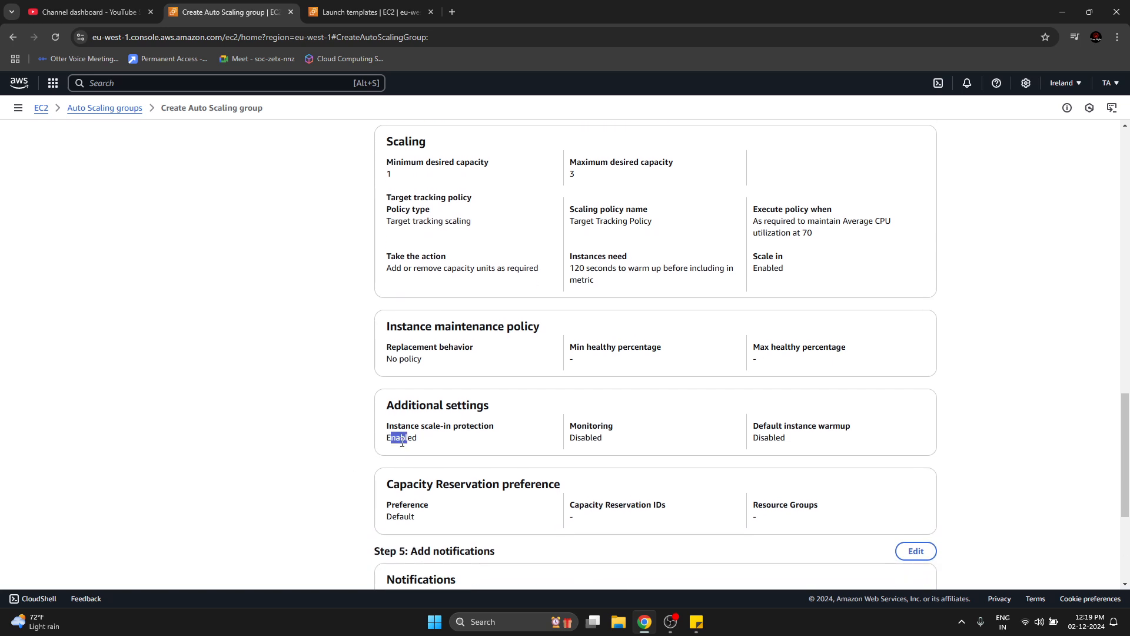
{"action": "double_click", "coordinate": [399, 441]}
{"action": "scroll", "coordinate": [399, 441], "scroll_direction": "down", "scroll_amount": 3}
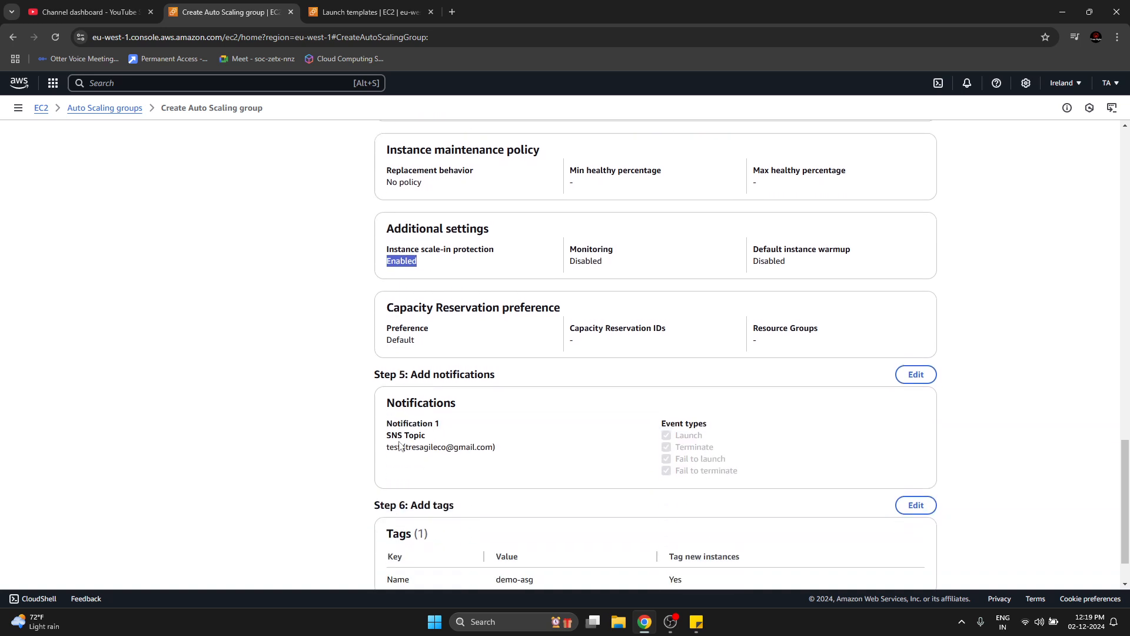
{"action": "left_click_drag", "start_coordinate": [404, 448], "coordinate": [471, 449]}
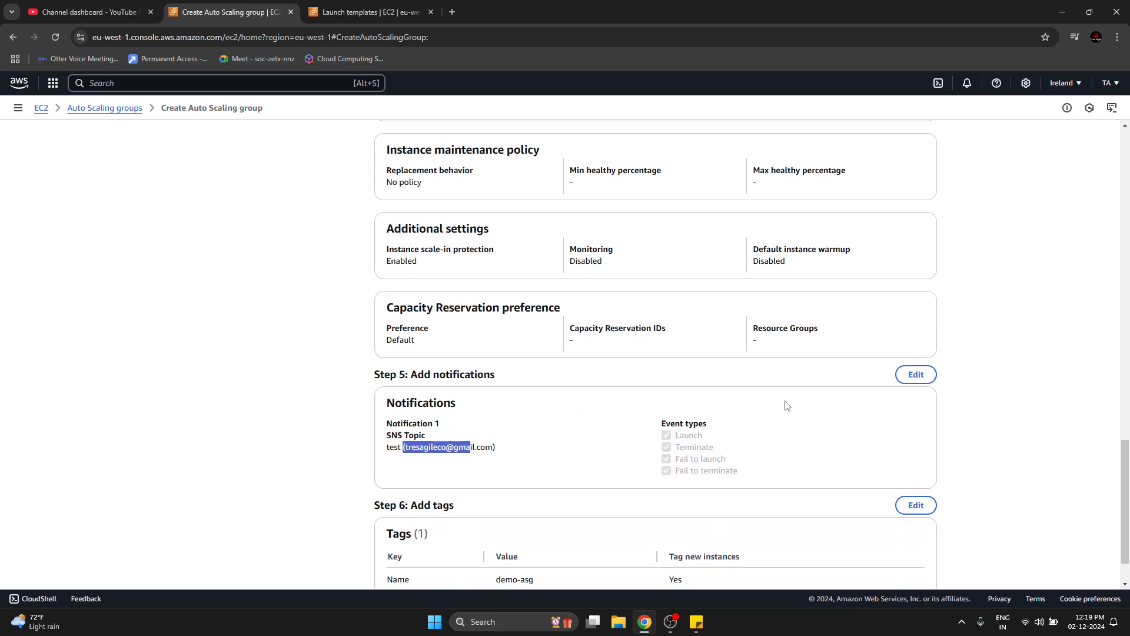
{"action": "left_click", "coordinate": [317, 445]}
{"action": "scroll", "coordinate": [407, 443], "scroll_direction": "down", "scroll_amount": 1}
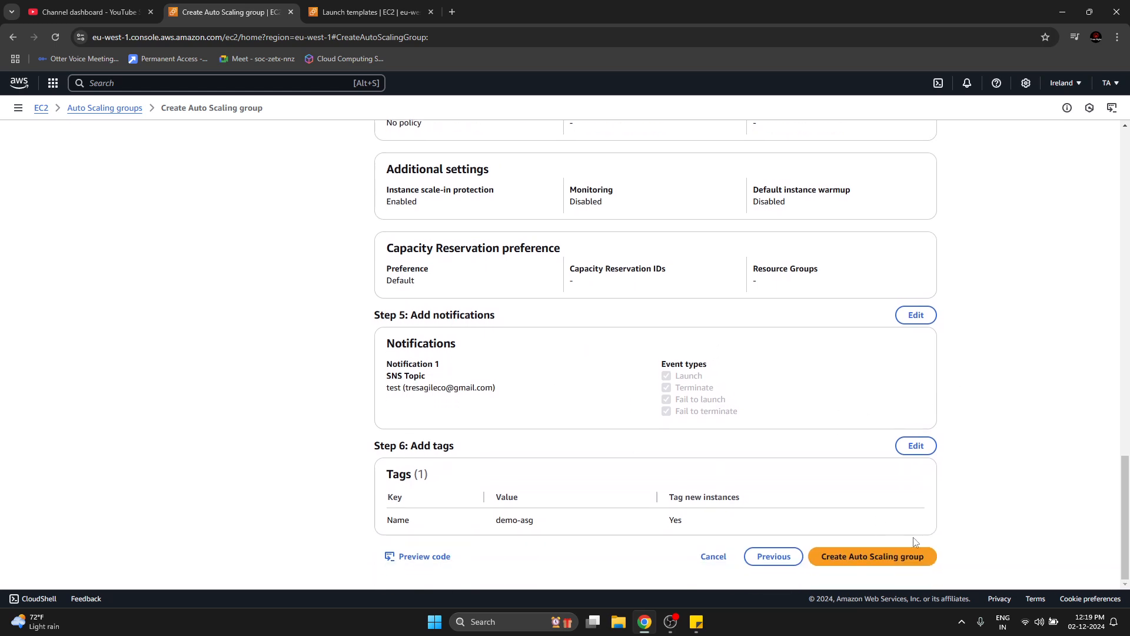
{"action": "left_click", "coordinate": [921, 566]}
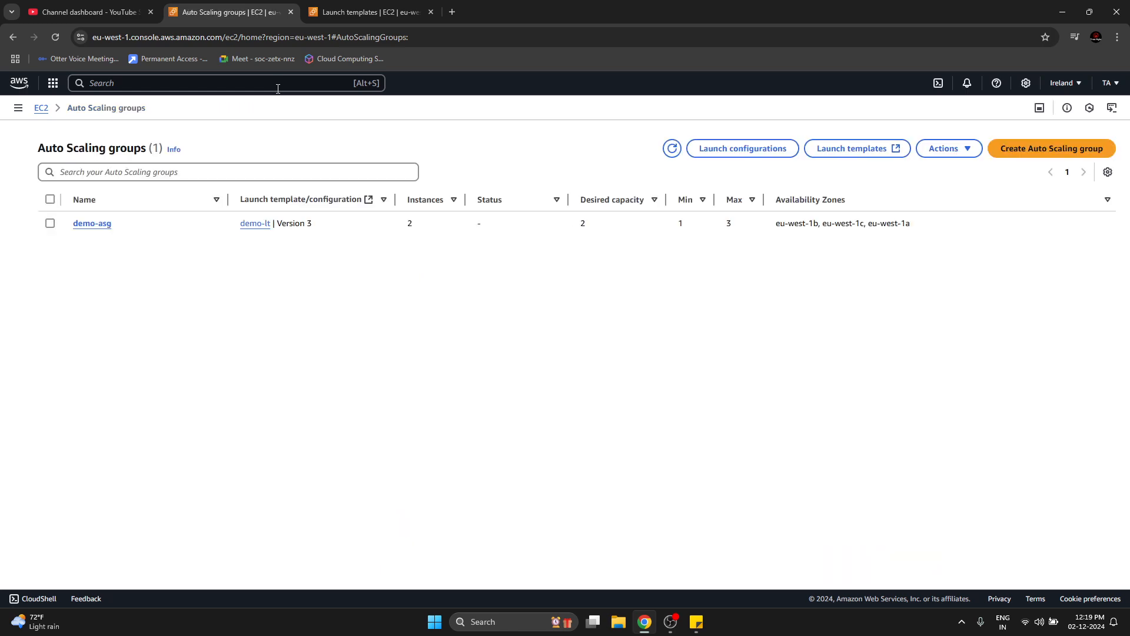
Open the EC2 Instances and Load Balancers pages in separate browser tabs and check the newly launched instances and load balancer.
{"action": "left_click", "coordinate": [18, 108]}
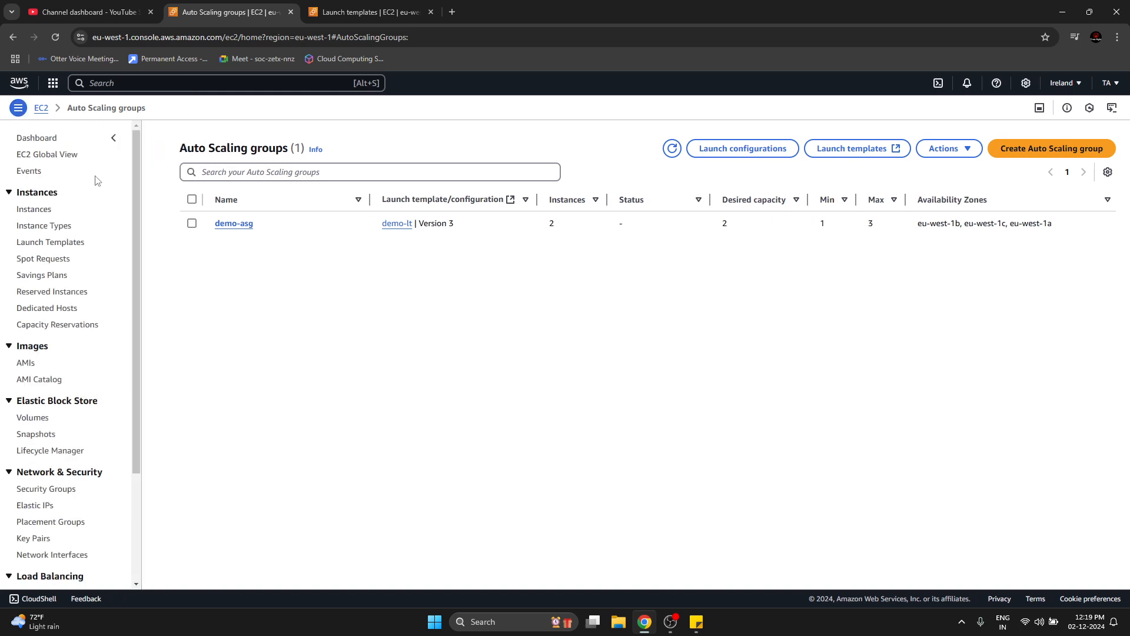
{"action": "middle_click", "coordinate": [37, 210]}
{"action": "scroll", "coordinate": [65, 377], "scroll_direction": "down", "scroll_amount": 3}
{"action": "middle_click", "coordinate": [59, 449]}
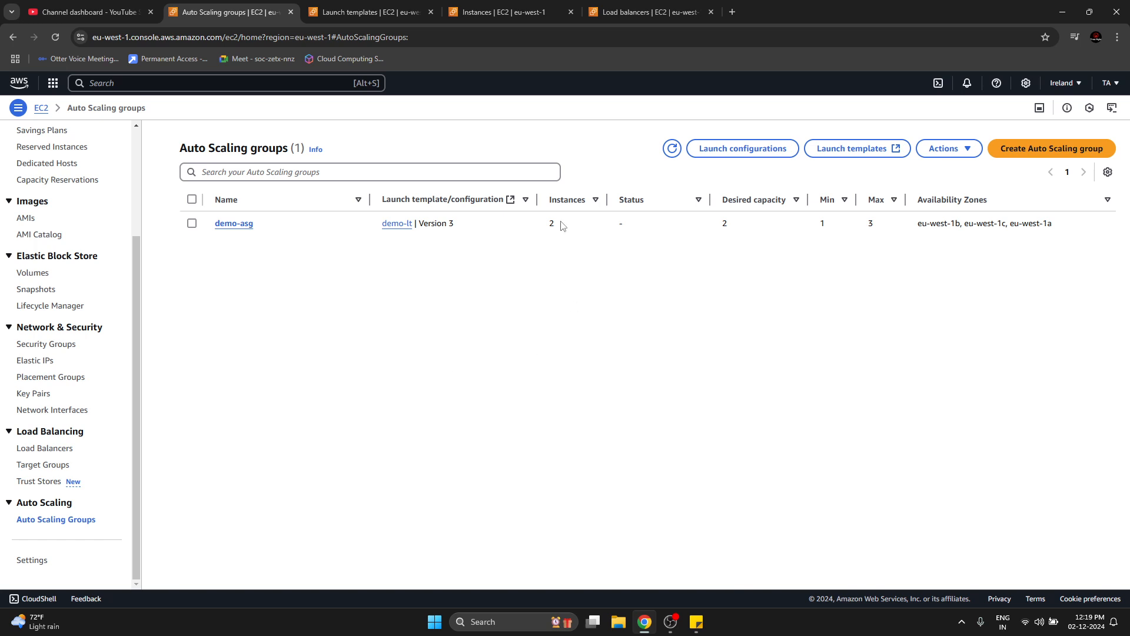
{"action": "left_click", "coordinate": [504, 11]}
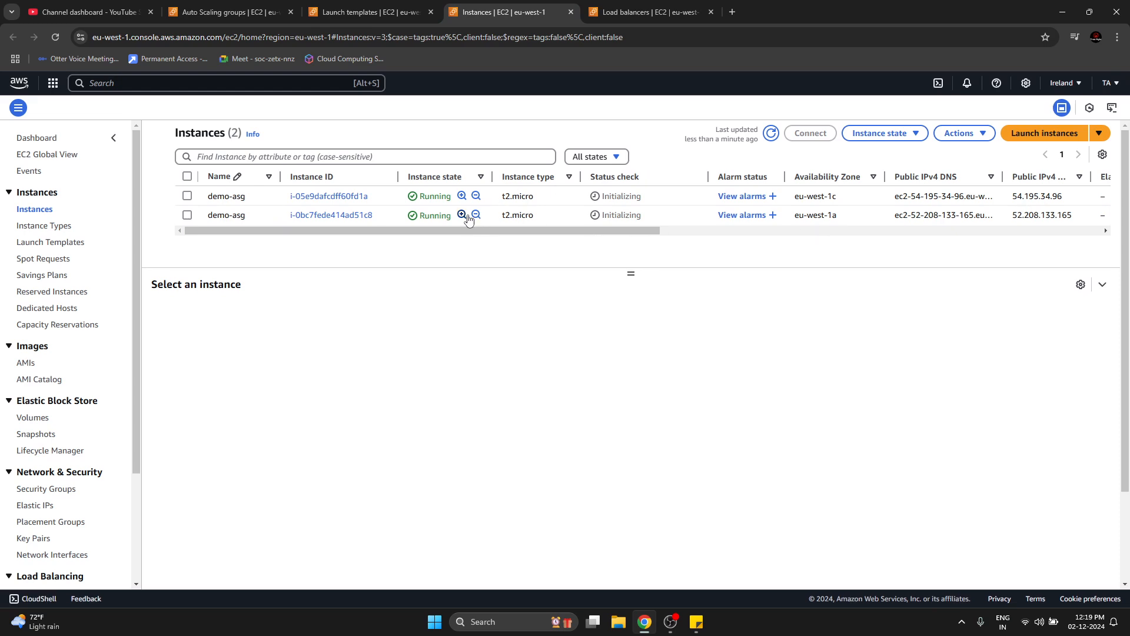
{"action": "left_click", "coordinate": [648, 12]}
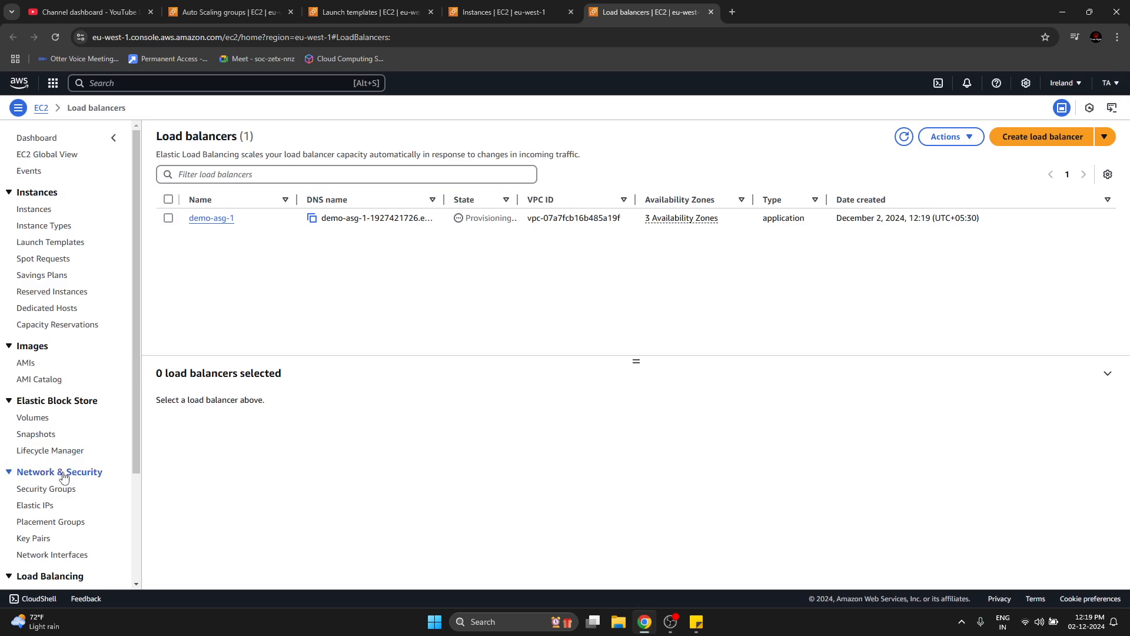
Open Target Groups in a new browser tab and view the registered targets of demo-asg-1.
{"action": "left_click_drag", "start_coordinate": [137, 459], "coordinate": [141, 608]}
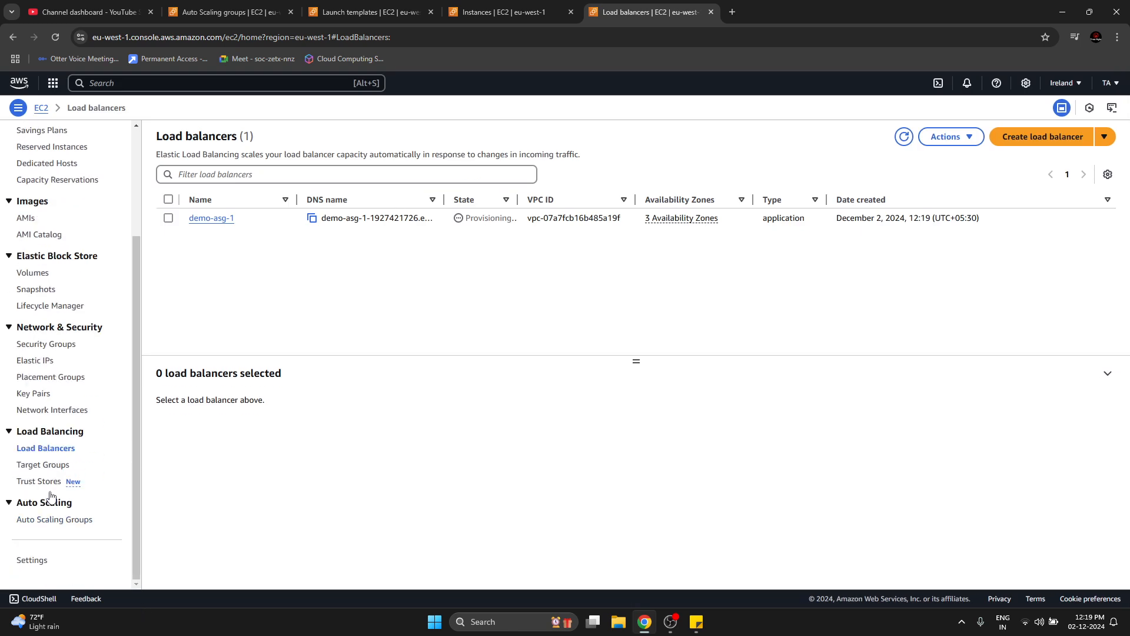
{"action": "left_click", "coordinate": [49, 471], "text": "ctrl"}
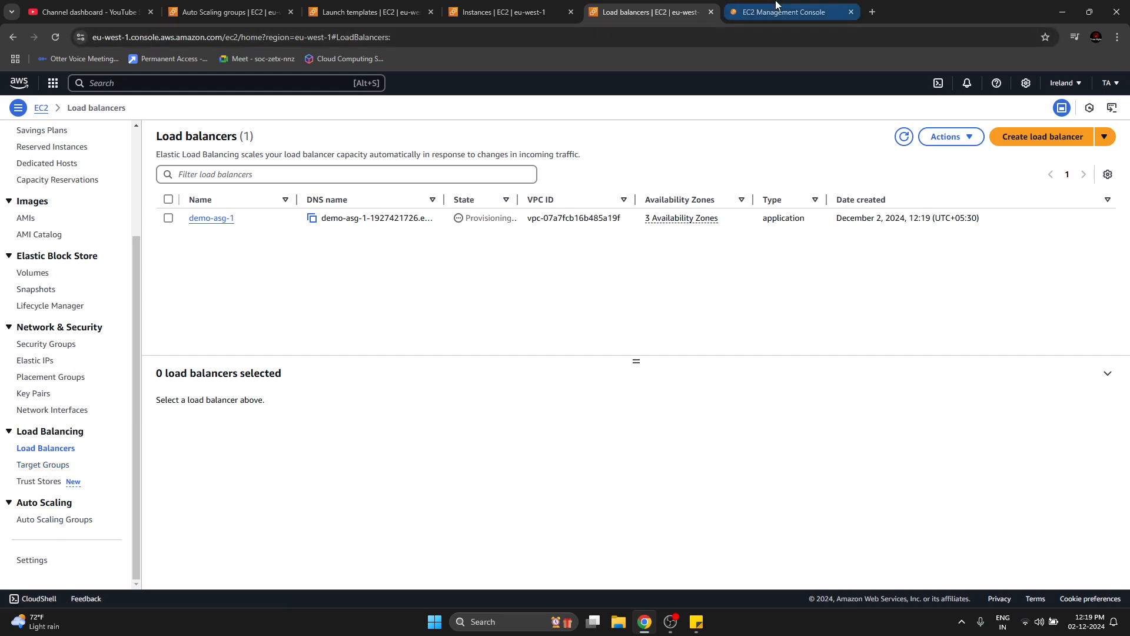
{"action": "key", "text": "ctrl+Tab"}
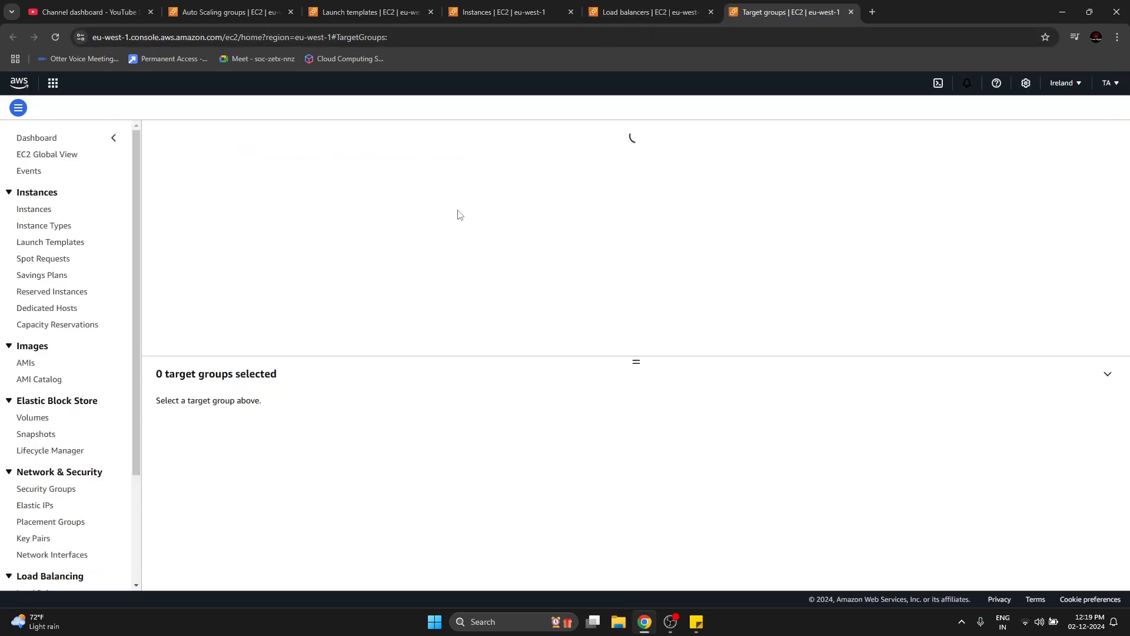
{"action": "left_click", "coordinate": [507, 209]}
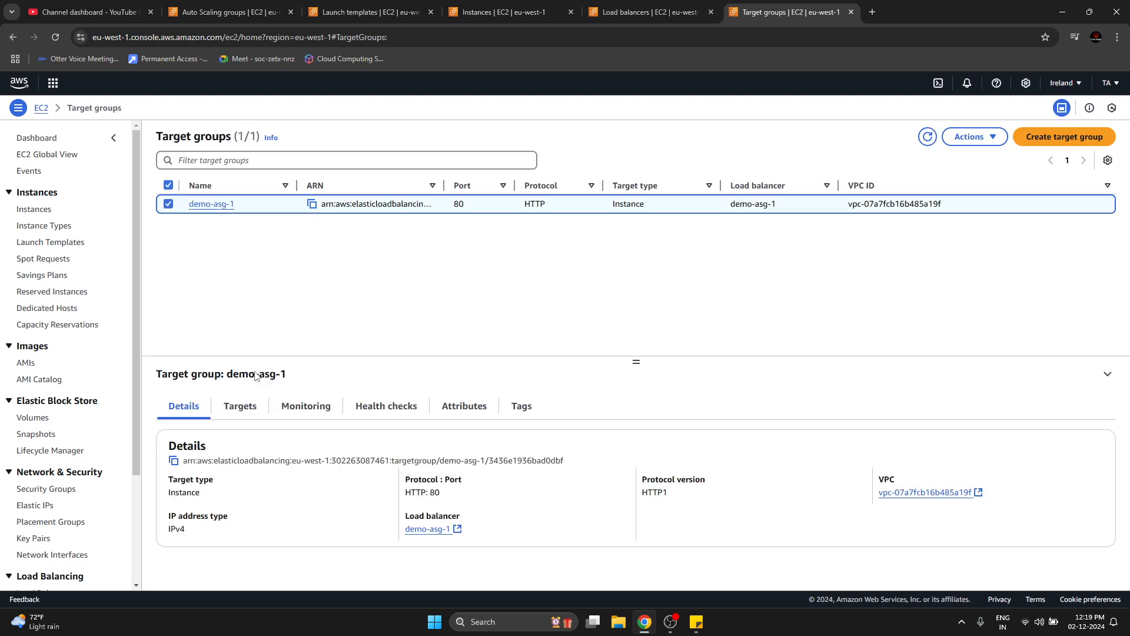
{"action": "left_click", "coordinate": [244, 413]}
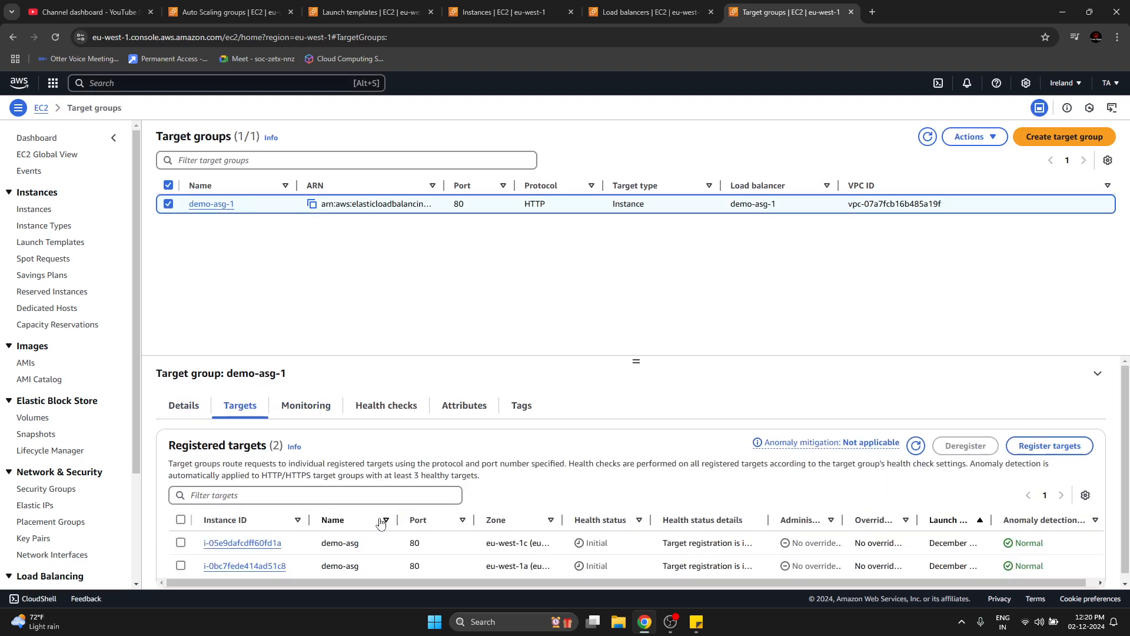
{"action": "scroll", "coordinate": [394, 543], "scroll_direction": "down", "scroll_amount": 1}
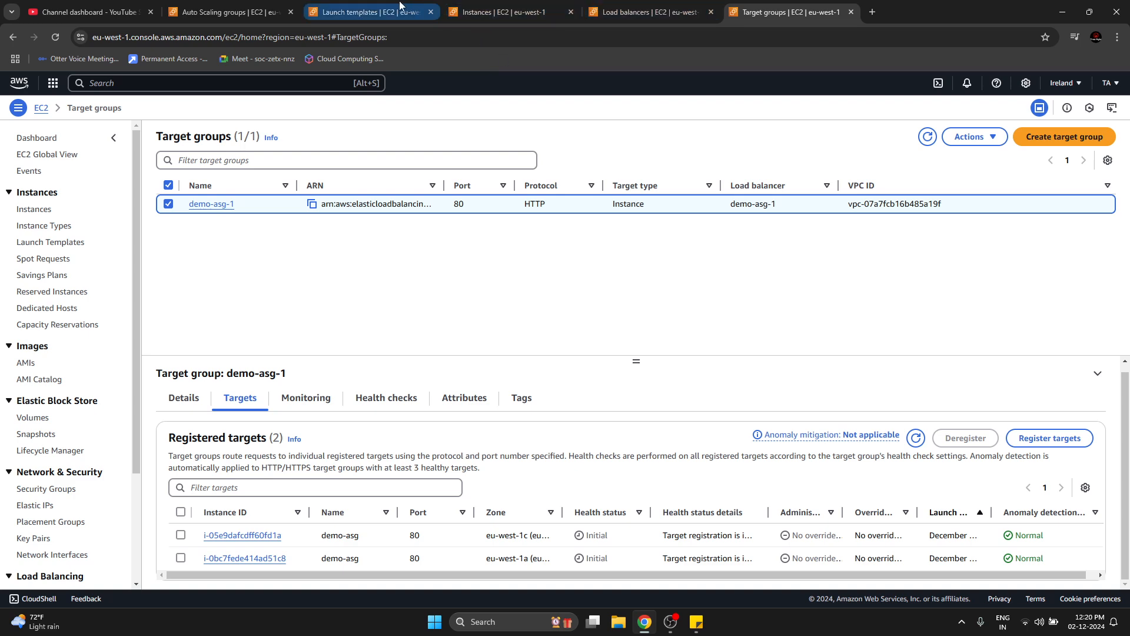
Recheck the Auto Scaling group's capacity and the instances, refresh the target groups list, and return to the load balancer's state.
{"action": "left_click", "coordinate": [230, 12]}
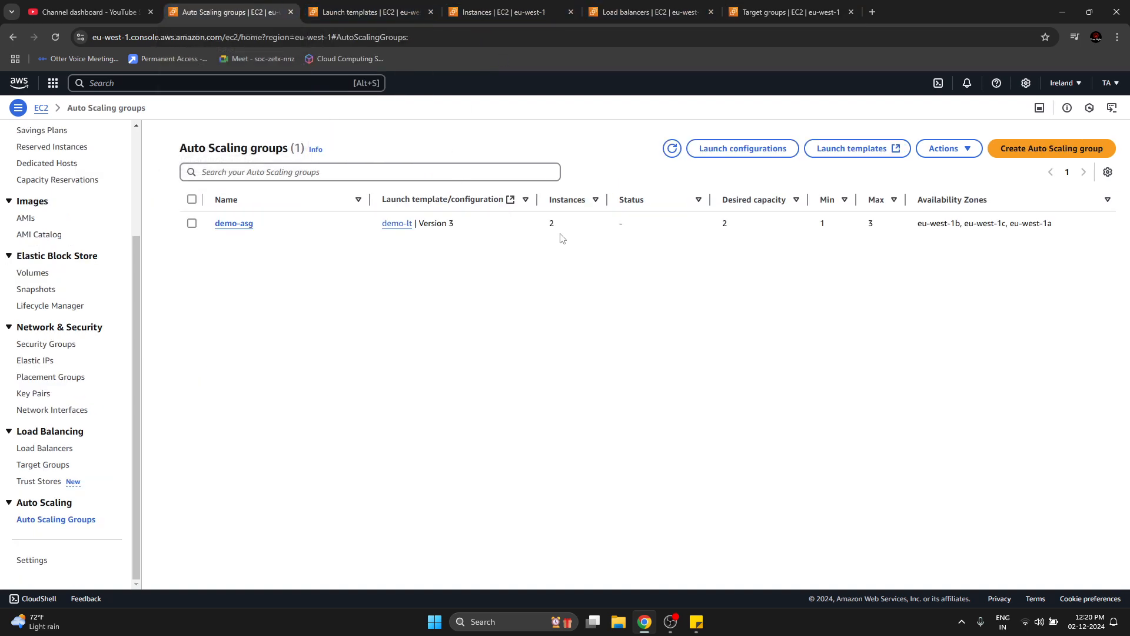
{"action": "left_click", "coordinate": [665, 224]}
{"action": "left_click", "coordinate": [504, 12]}
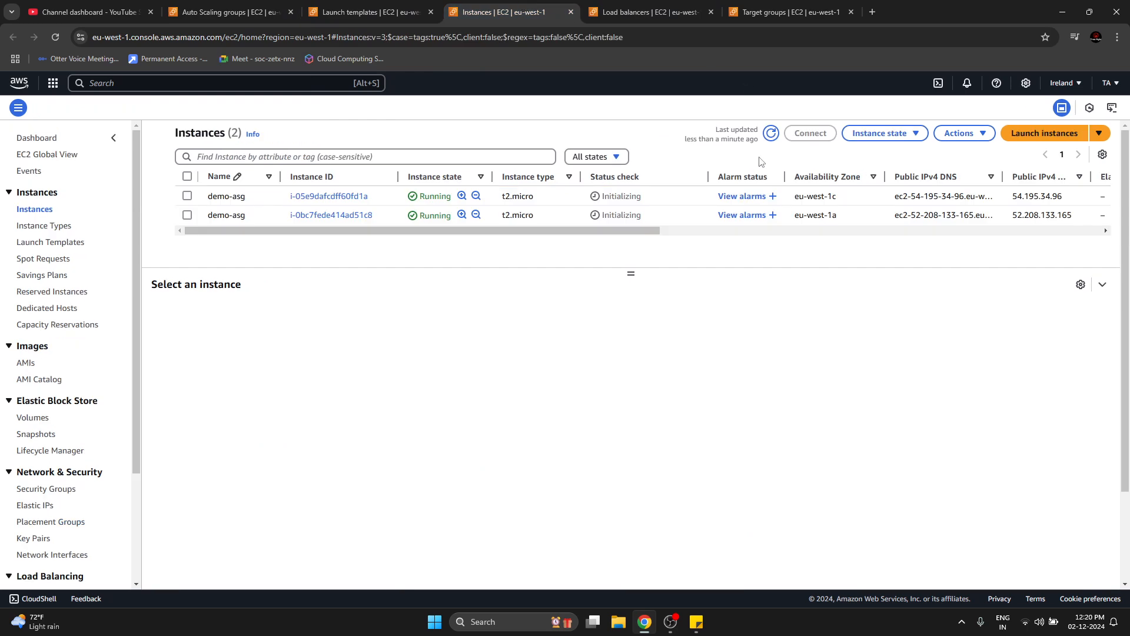
{"action": "left_click", "coordinate": [763, 12]}
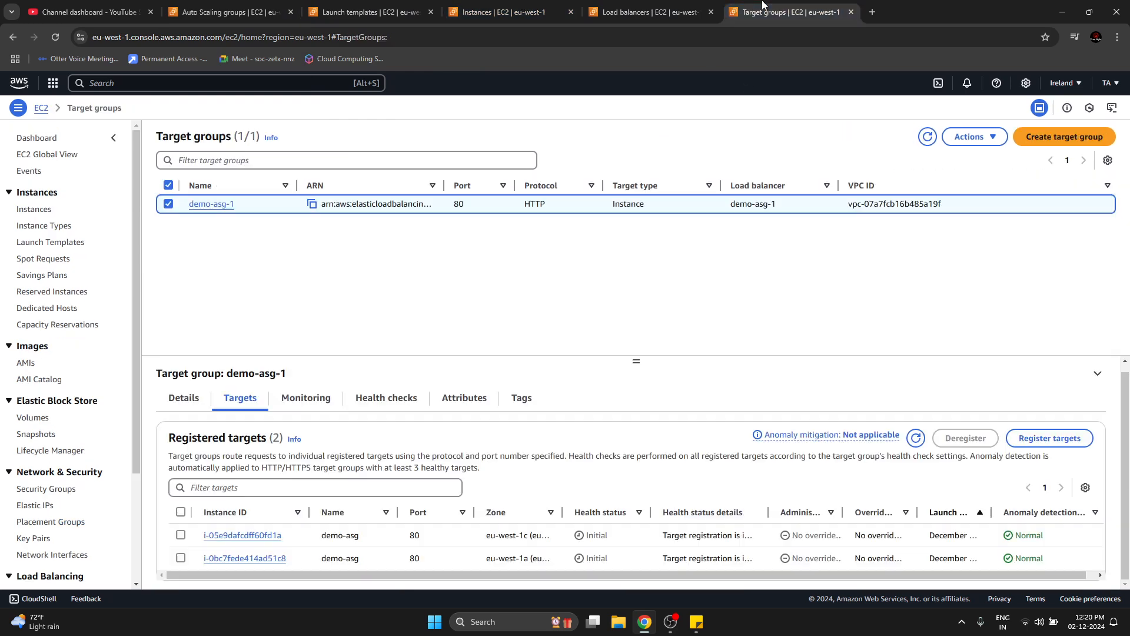
{"action": "left_click", "coordinate": [927, 137]}
{"action": "left_click", "coordinate": [625, 13]}
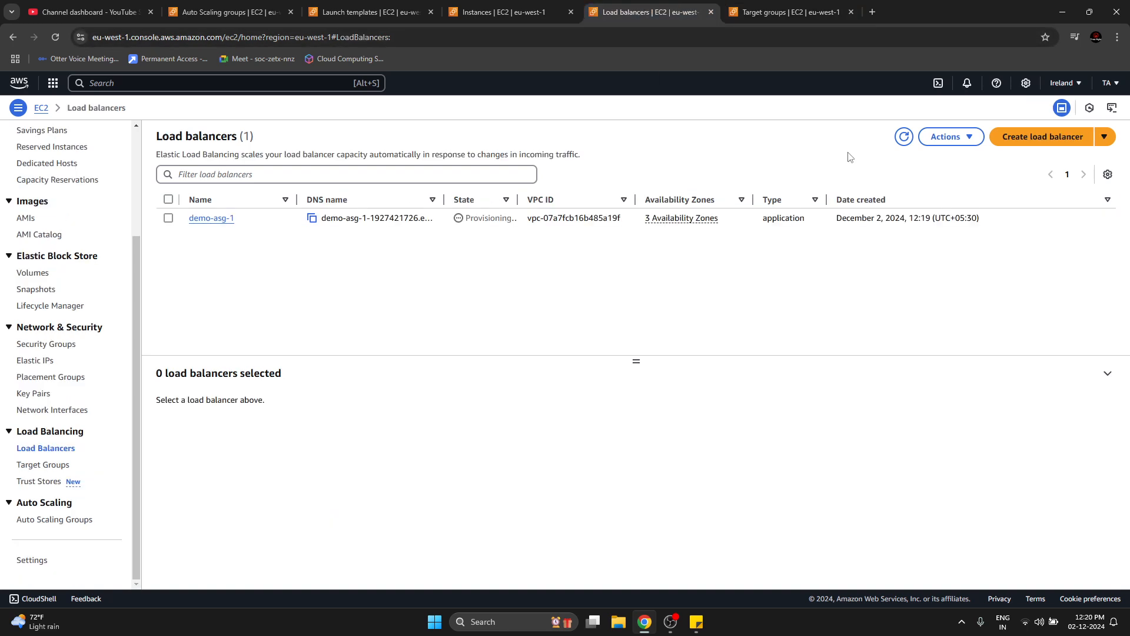
Refresh the load balancer and instance lists, and recheck the Auto Scaling group's instance count.
{"action": "left_click", "coordinate": [904, 138]}
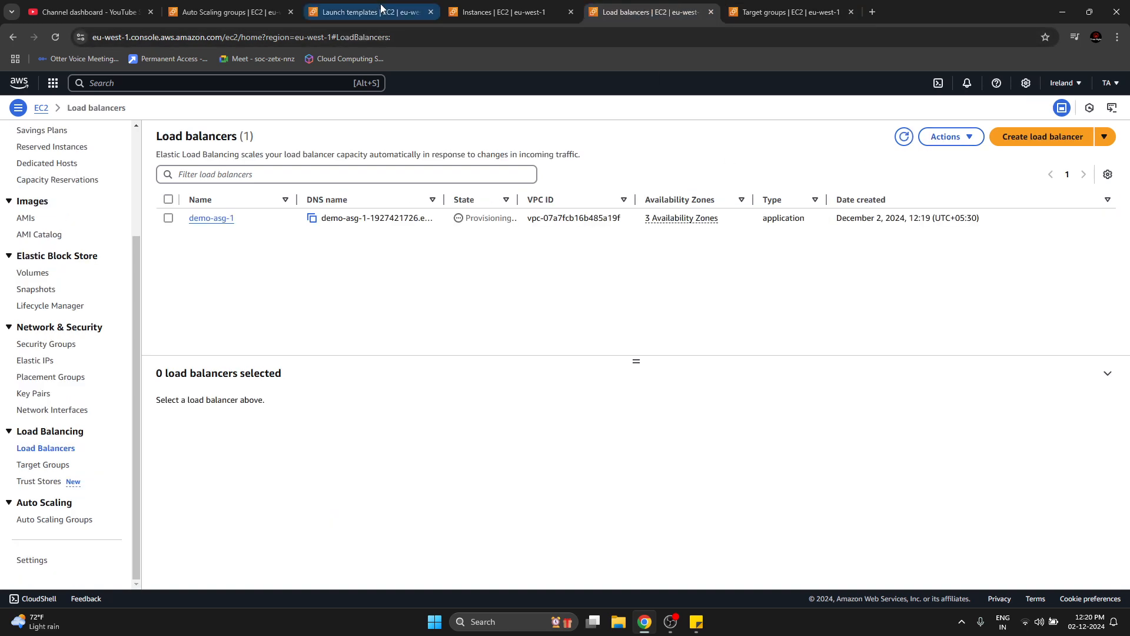
{"action": "left_click", "coordinate": [247, 10]}
{"action": "left_click", "coordinate": [456, 12]}
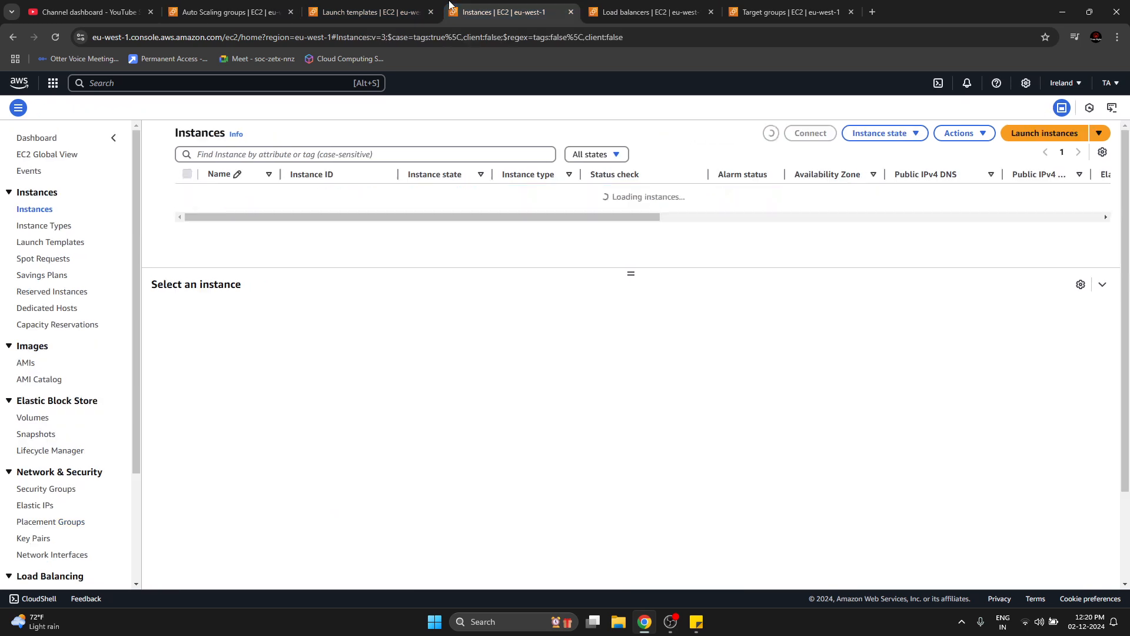
{"action": "left_click", "coordinate": [772, 133]}
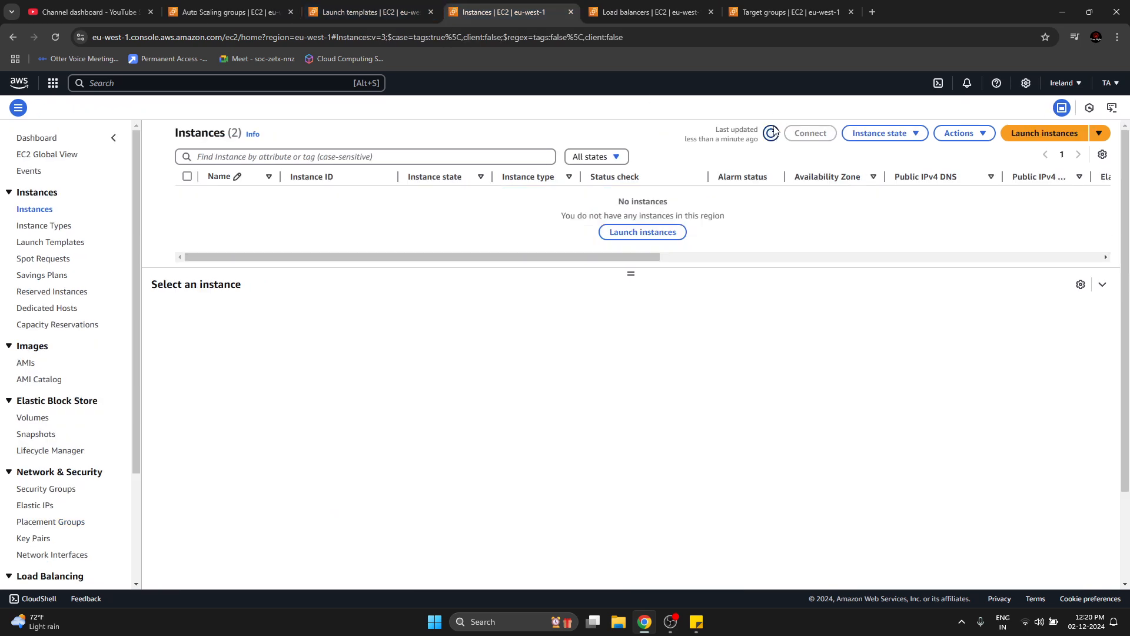
{"action": "left_click", "coordinate": [253, 10]}
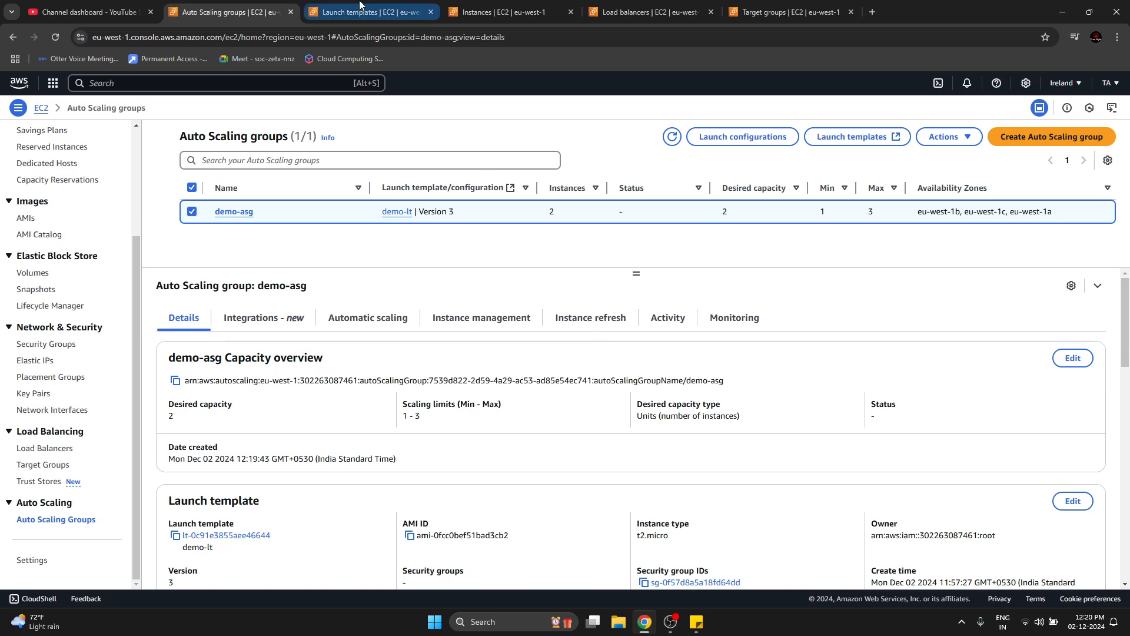
Select load balancer demo-asg-1 and enlarge its details pane to examine the status and DNS name.
{"action": "left_click", "coordinate": [648, 12]}
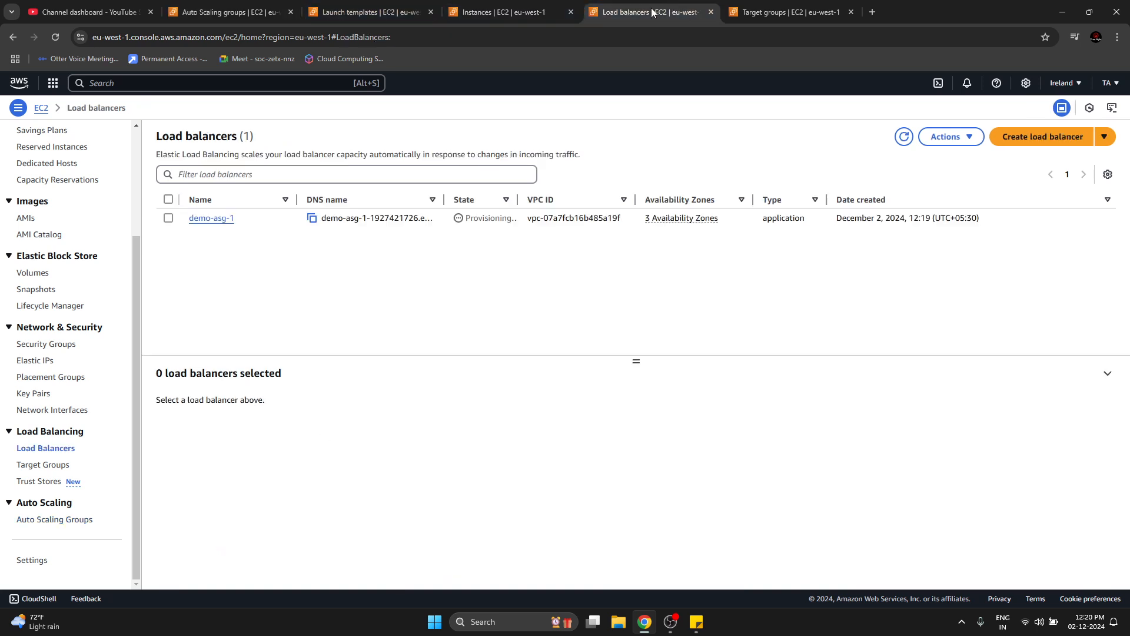
{"action": "left_click", "coordinate": [489, 219]}
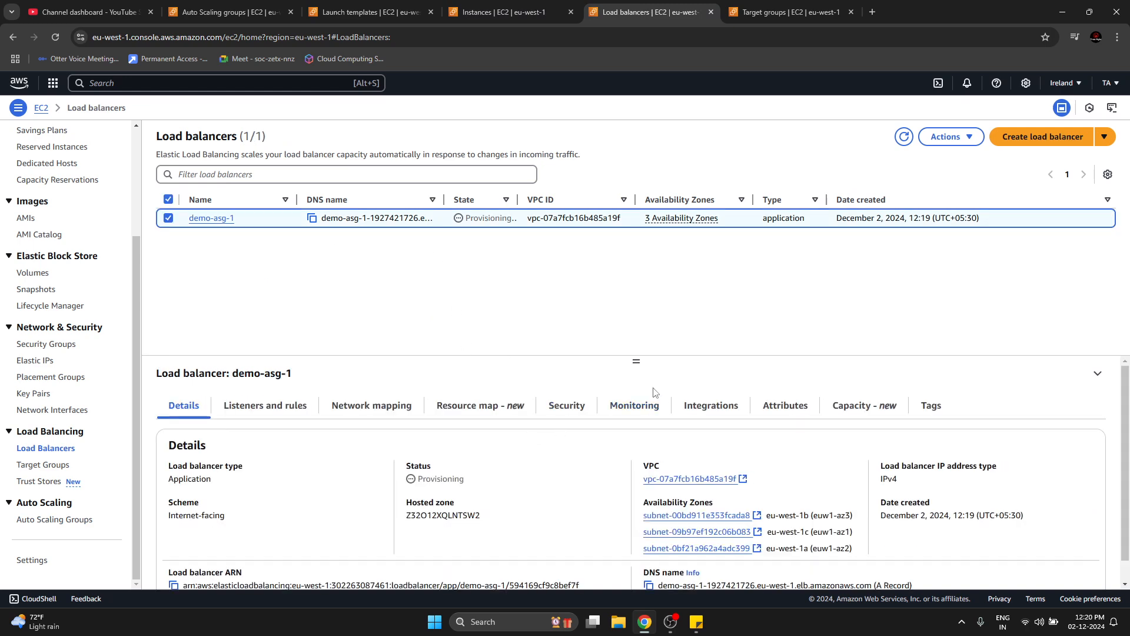
{"action": "left_click_drag", "start_coordinate": [634, 361], "coordinate": [652, 244]}
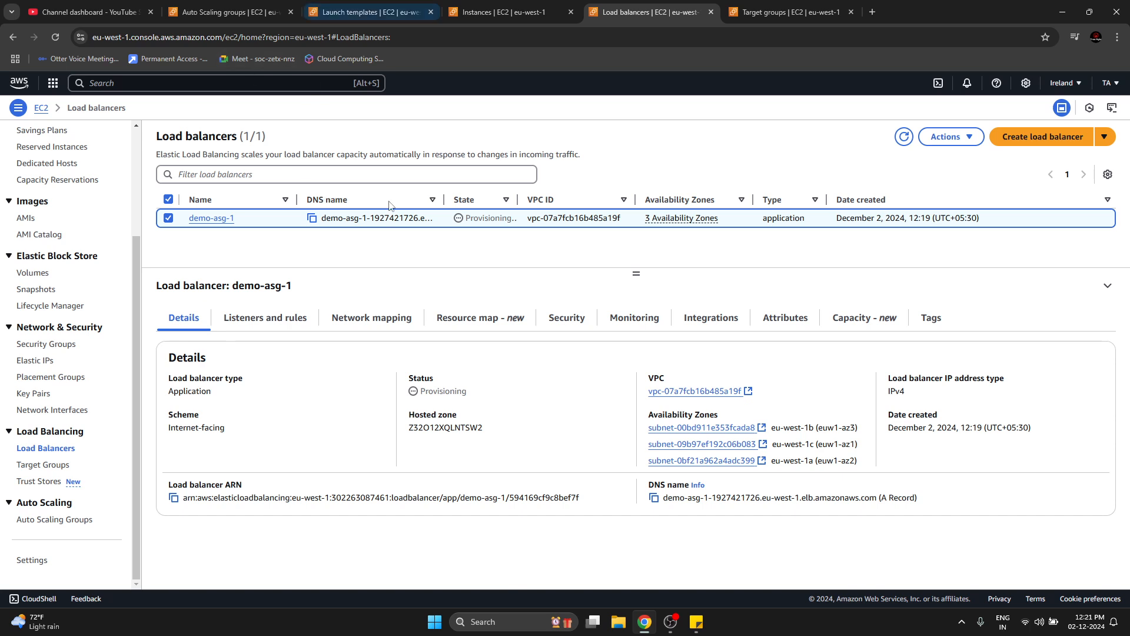
Open Gmail in a new browser tab, confirm the AWS notification subscription to topic test, and close the confirmation page.
{"action": "left_click", "coordinate": [872, 12]}
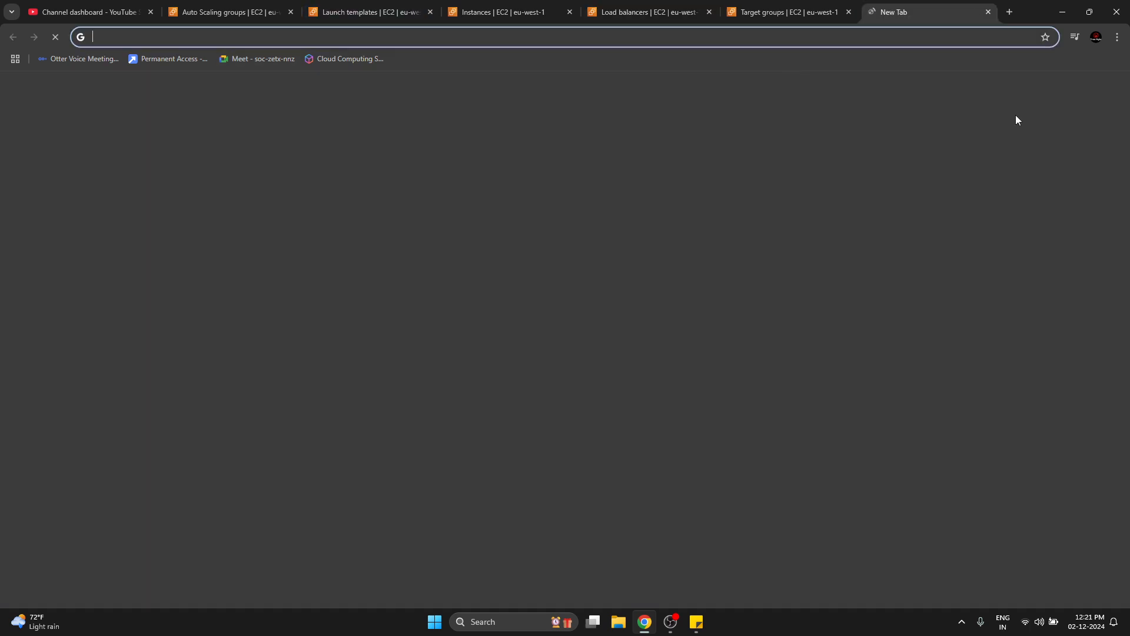
{"action": "left_click", "coordinate": [987, 96]}
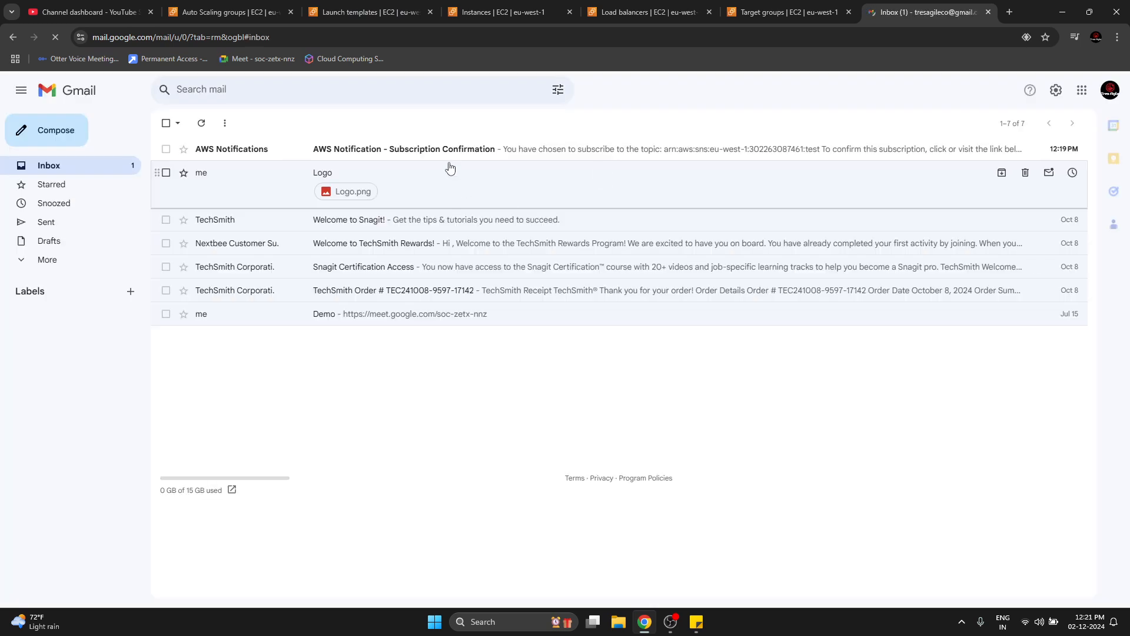
{"action": "left_click", "coordinate": [237, 149]}
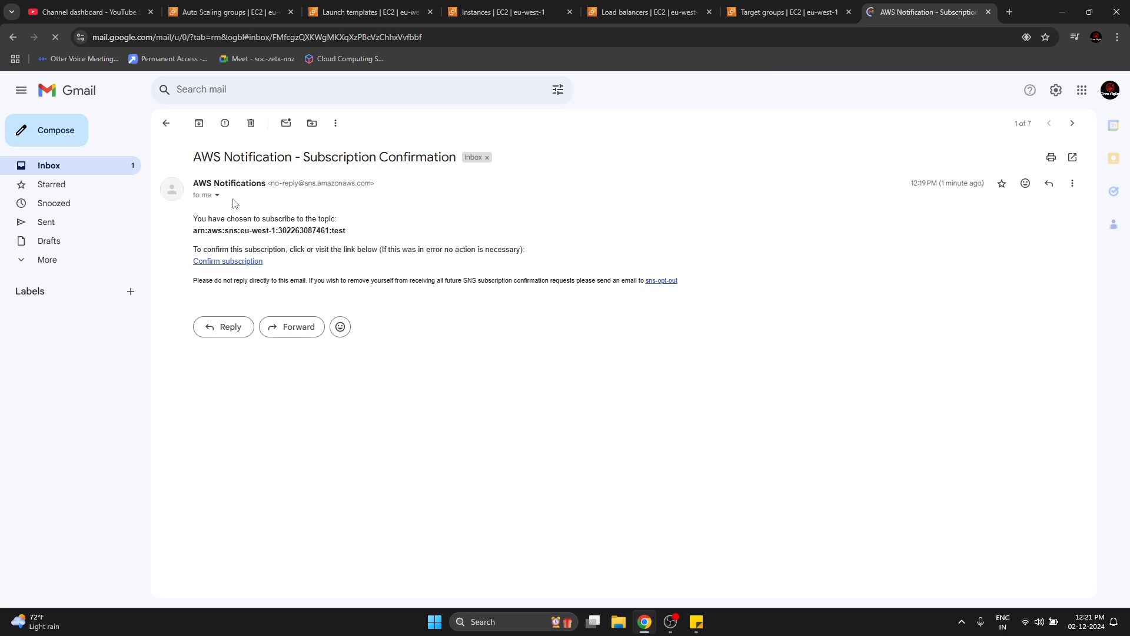
{"action": "double_click", "coordinate": [339, 230]}
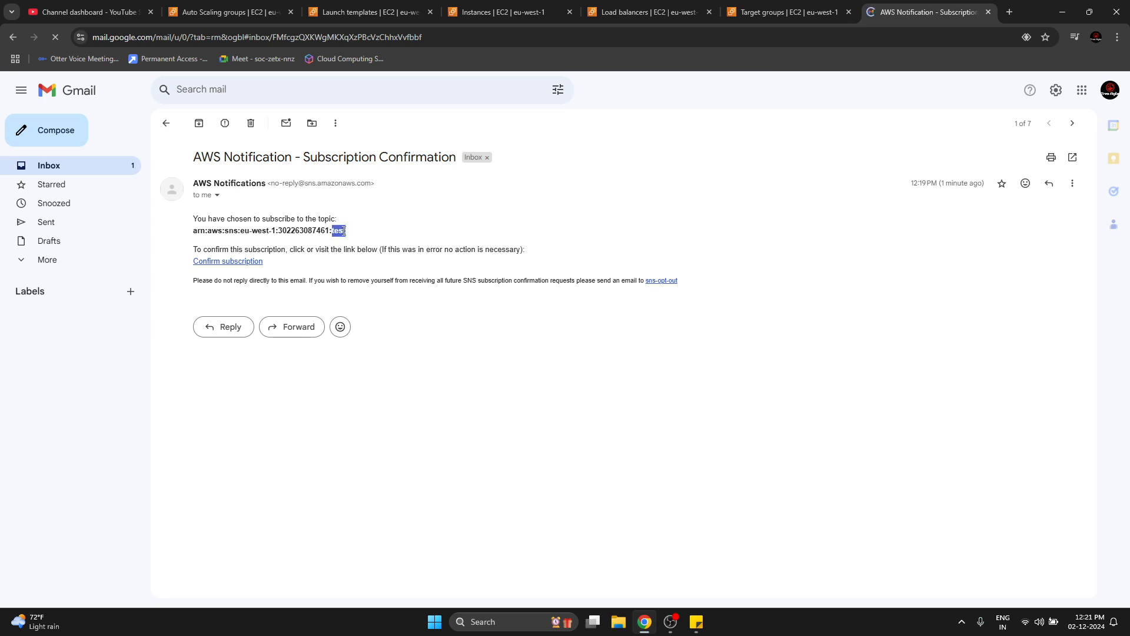
{"action": "left_click", "coordinate": [241, 263]}
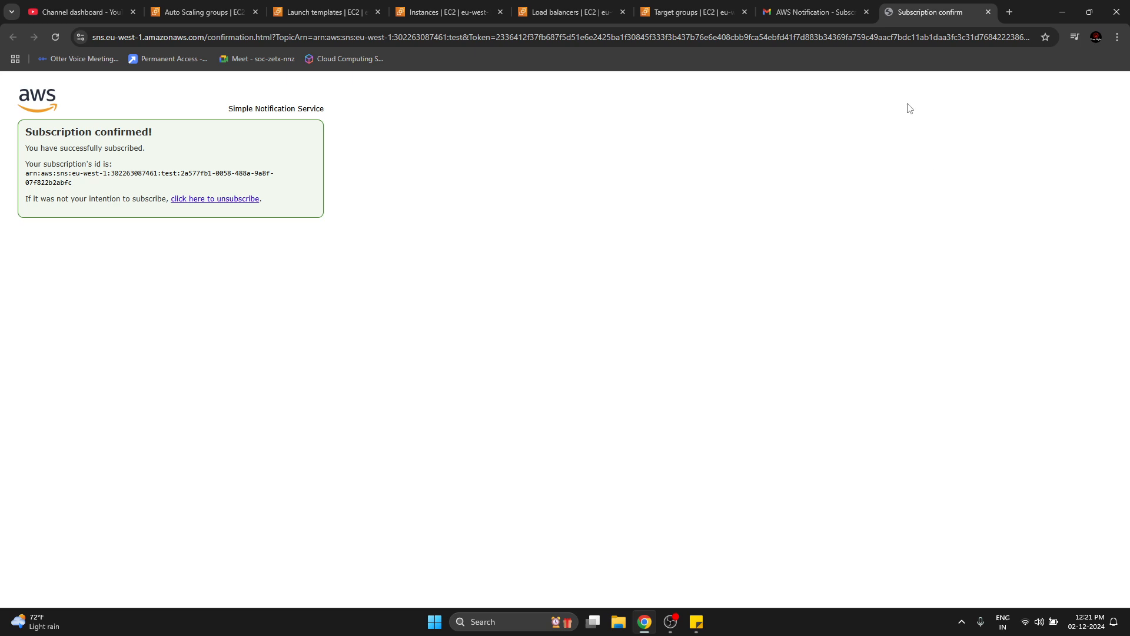
{"action": "left_click", "coordinate": [989, 12]}
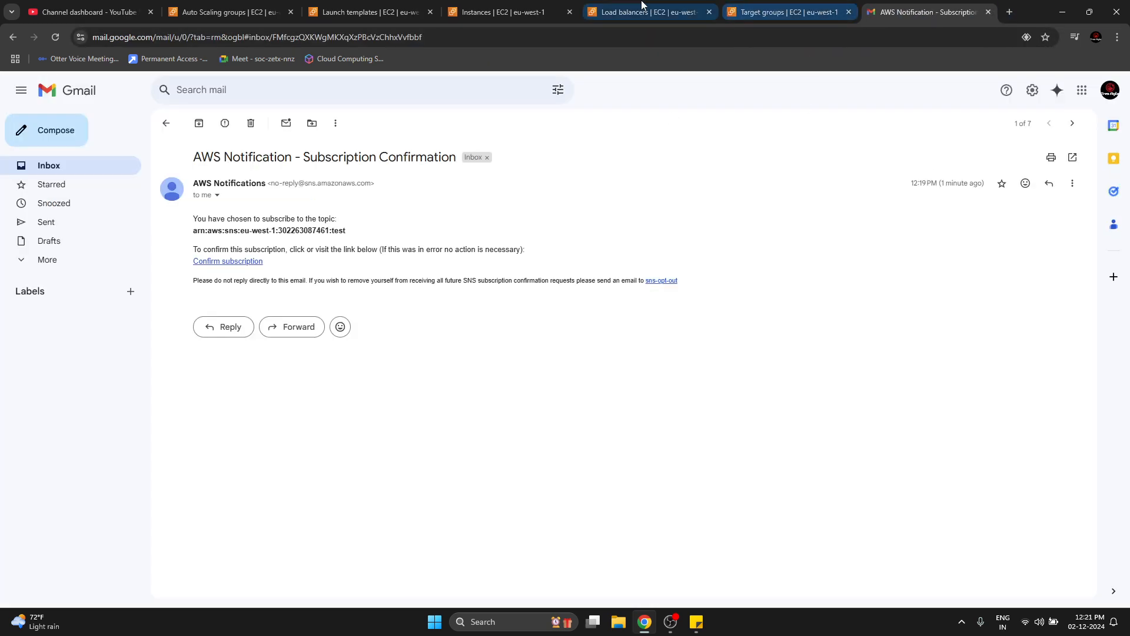
Return to the demo-asg Auto Scaling group and review its capacity, health check, advanced configuration and tag details.
{"action": "left_click", "coordinate": [233, 11]}
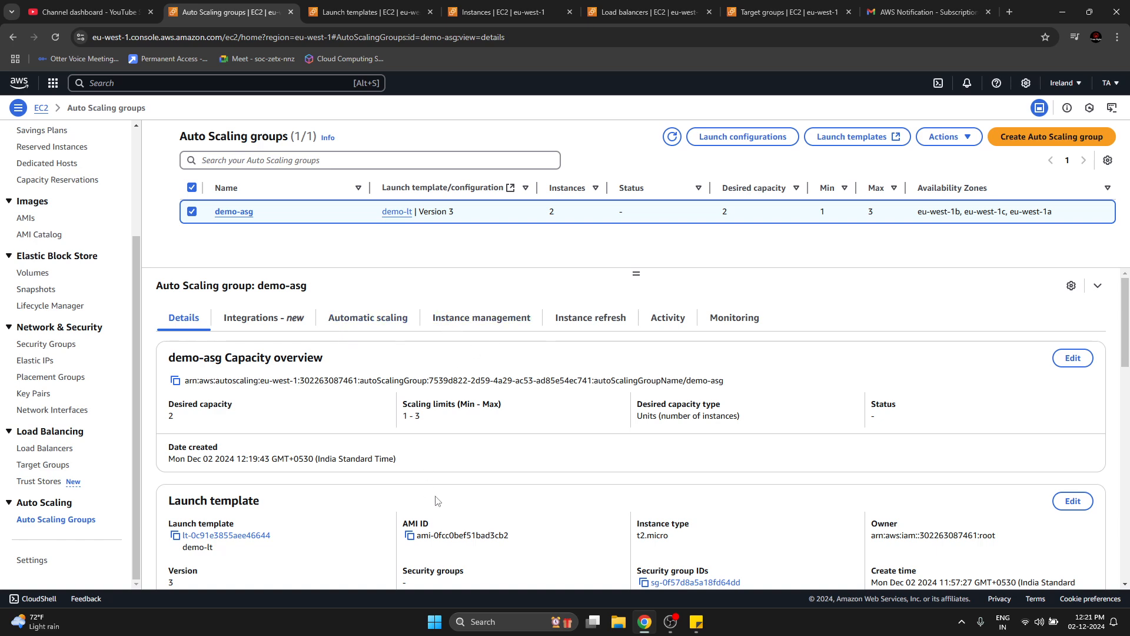
{"action": "scroll", "coordinate": [439, 501], "scroll_direction": "down", "scroll_amount": 10}
{"action": "scroll", "coordinate": [527, 488], "scroll_direction": "down", "scroll_amount": 4}
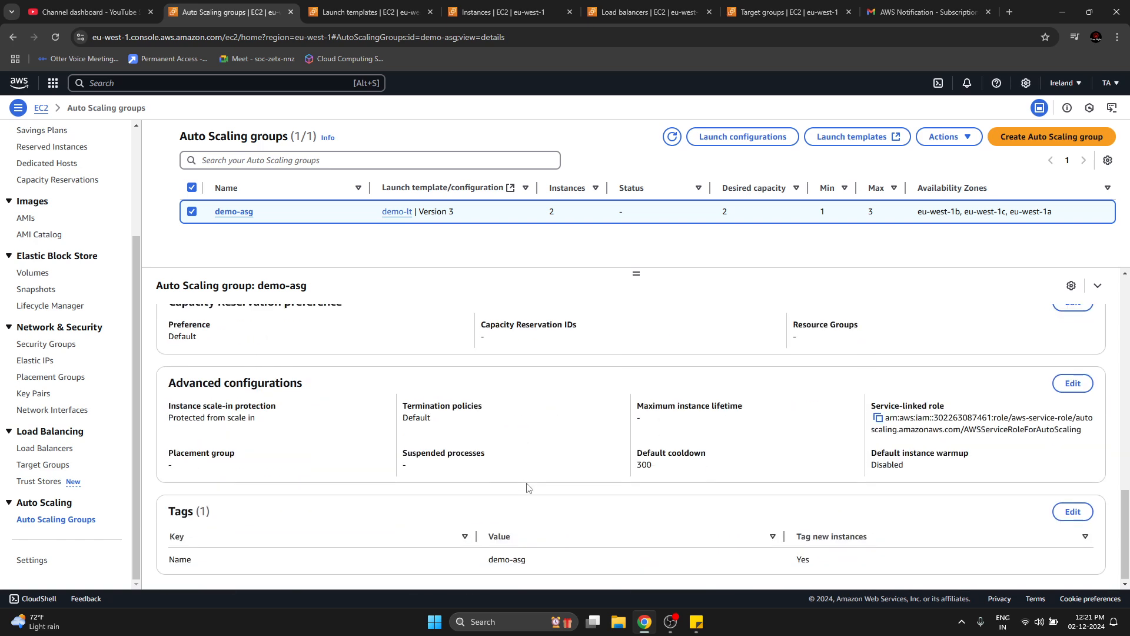
{"action": "scroll", "coordinate": [527, 487], "scroll_direction": "up", "scroll_amount": 5}
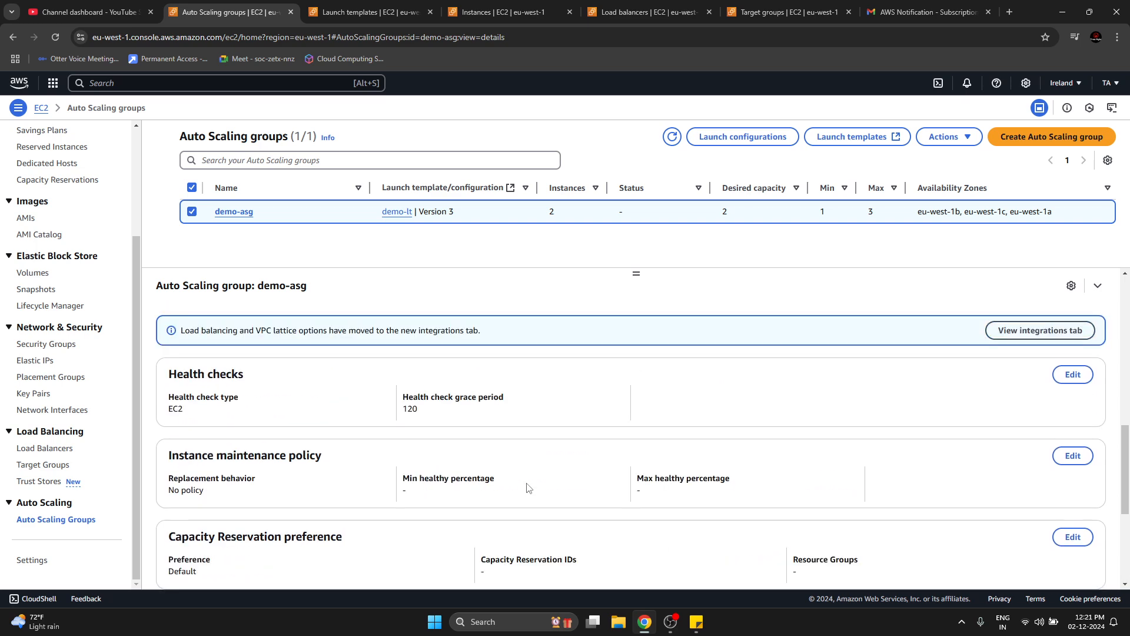
{"action": "scroll", "coordinate": [423, 502], "scroll_direction": "up", "scroll_amount": 5}
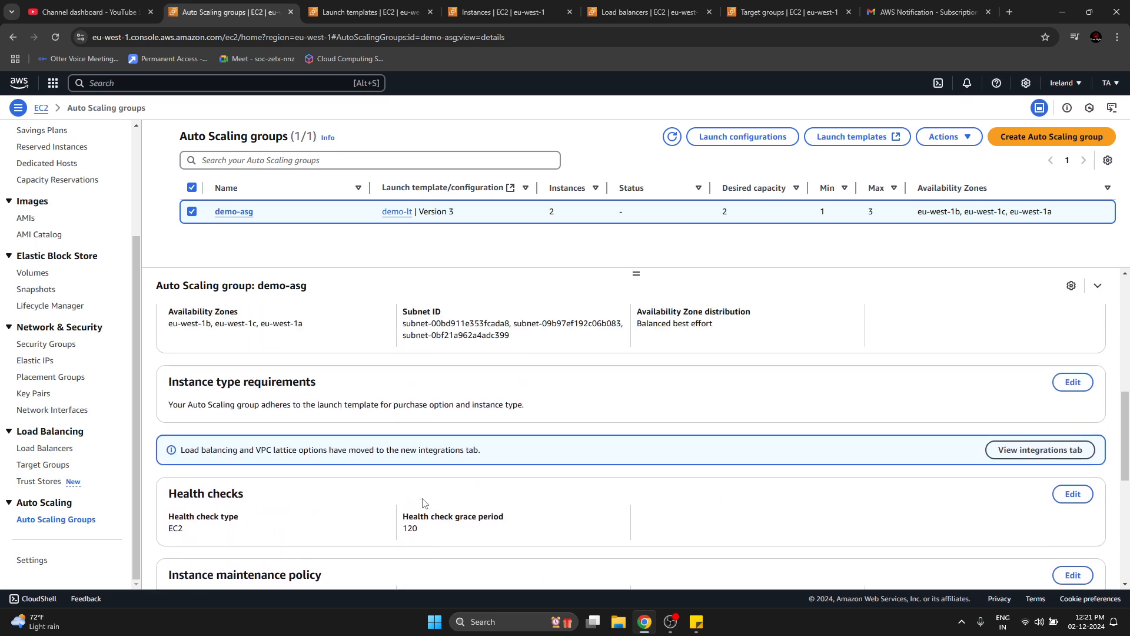
{"action": "scroll", "coordinate": [423, 499], "scroll_direction": "up", "scroll_amount": 5}
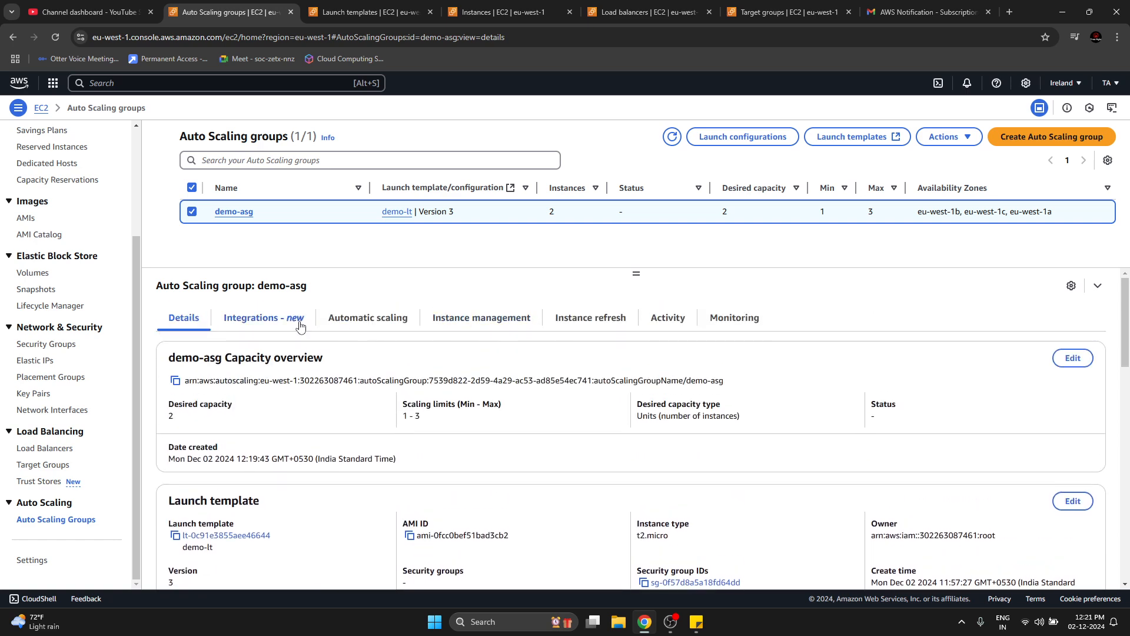
Review demo-asg's dynamic and predictive scaling policies and its load balancing integrations.
{"action": "left_click", "coordinate": [358, 319]}
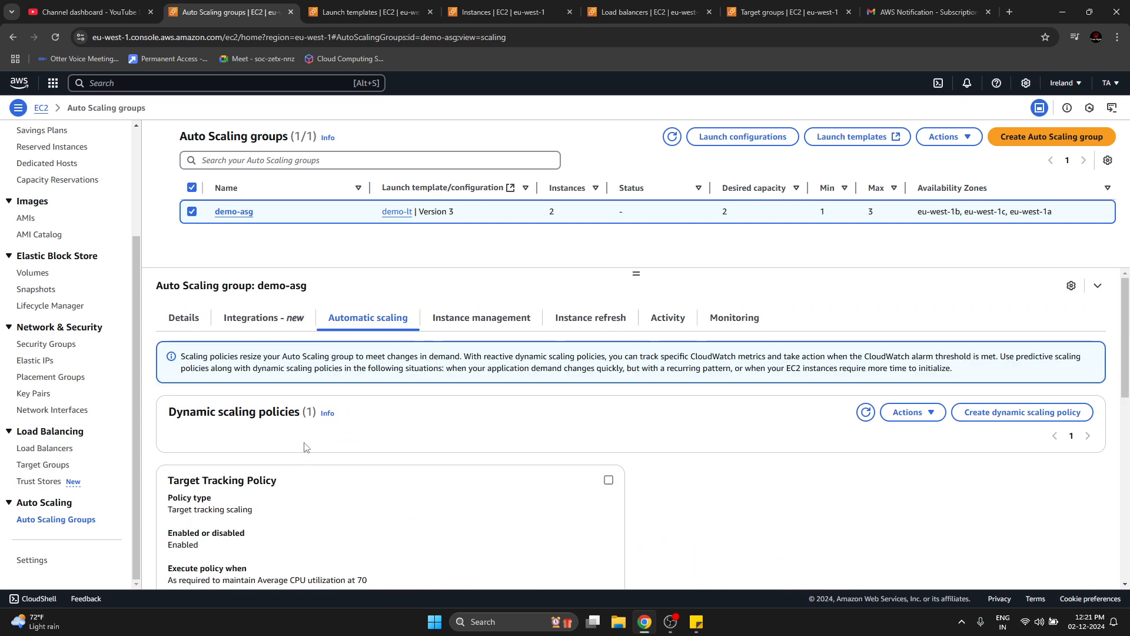
{"action": "scroll", "coordinate": [318, 471], "scroll_direction": "down", "scroll_amount": 10}
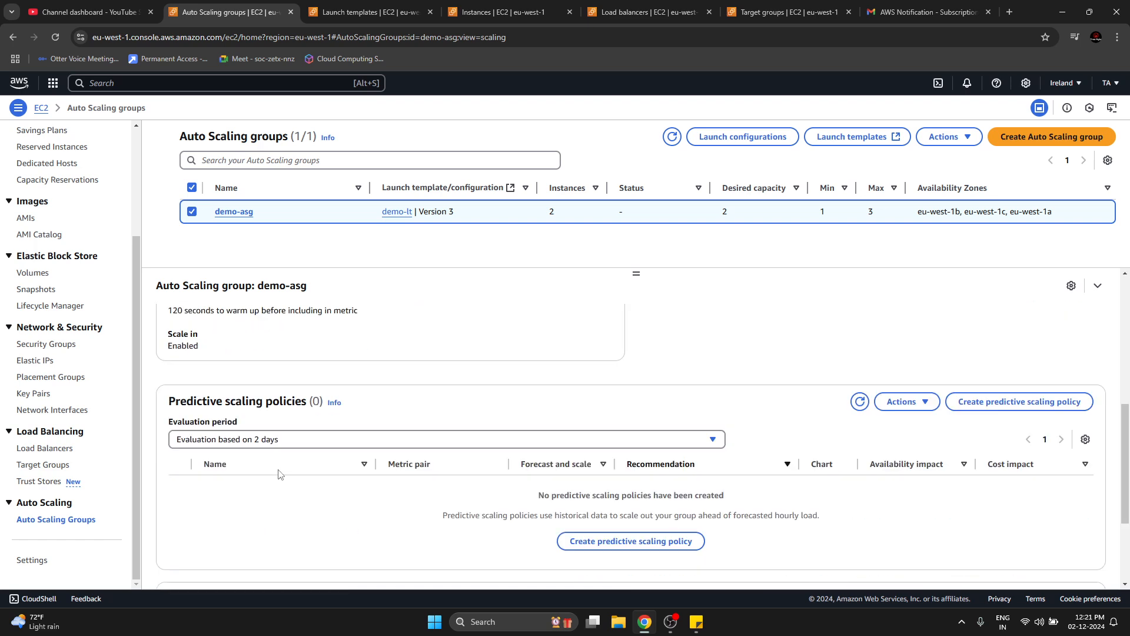
{"action": "scroll", "coordinate": [430, 406], "scroll_direction": "up", "scroll_amount": 10}
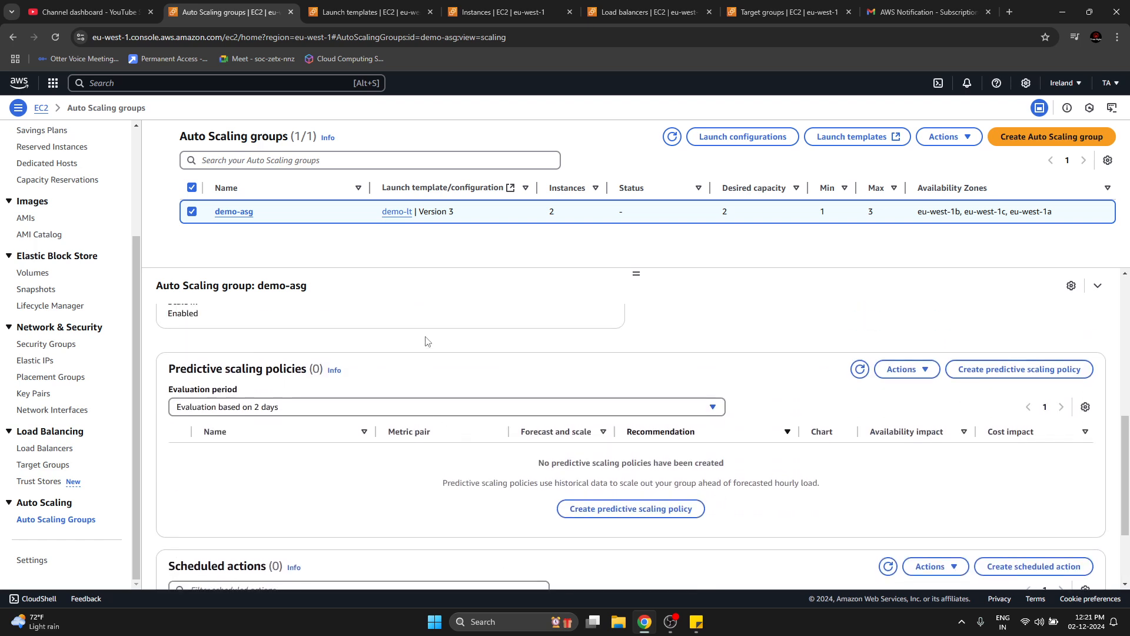
{"action": "left_click", "coordinate": [261, 323]}
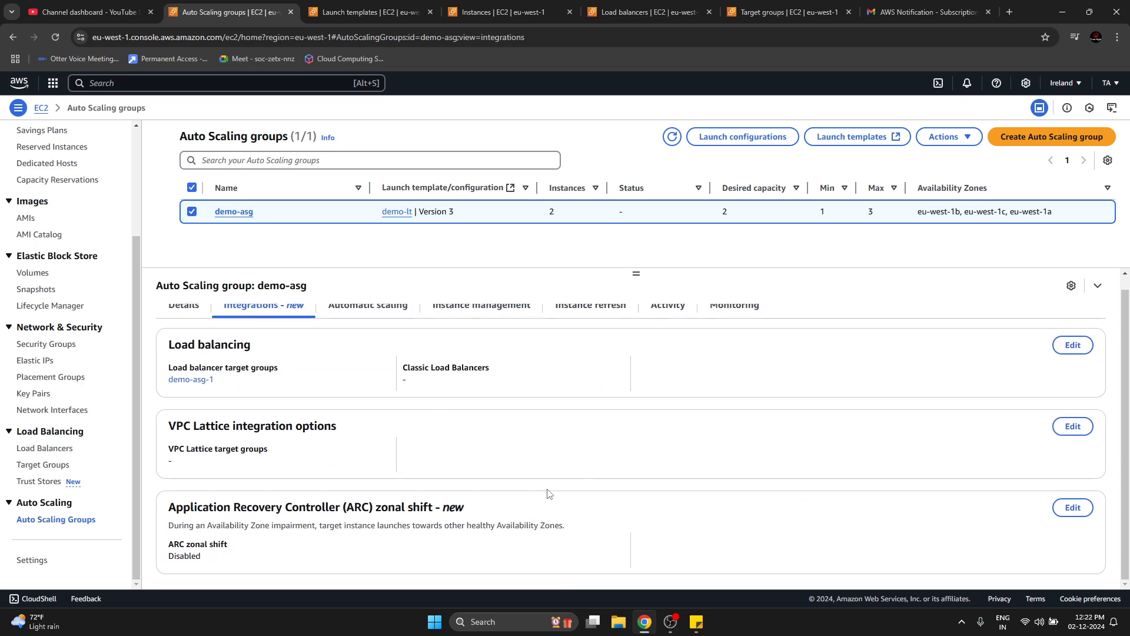
Look through demo-asg's instance management, instance refresh, activity history and CloudWatch monitoring information.
{"action": "left_click", "coordinate": [506, 321]}
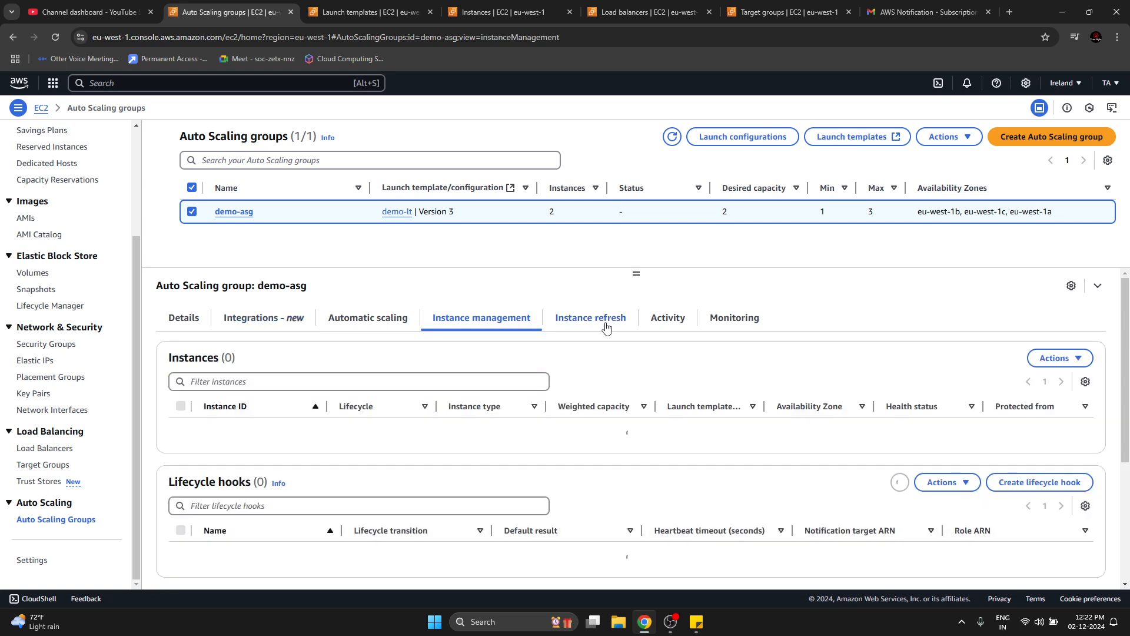
{"action": "left_click", "coordinate": [607, 328]}
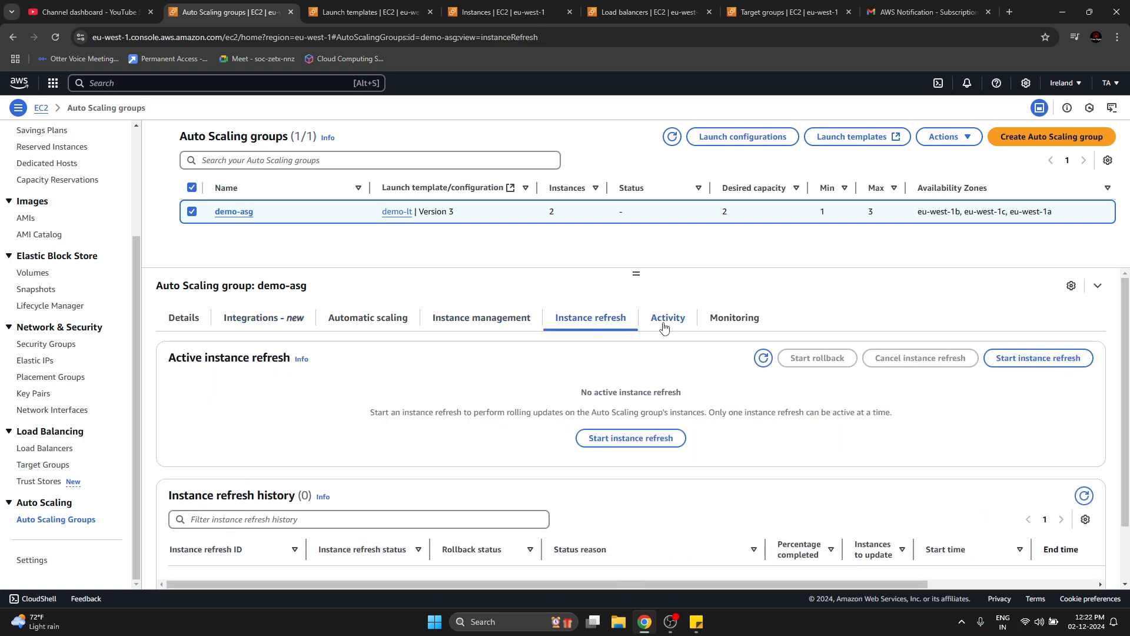
{"action": "left_click", "coordinate": [665, 318]}
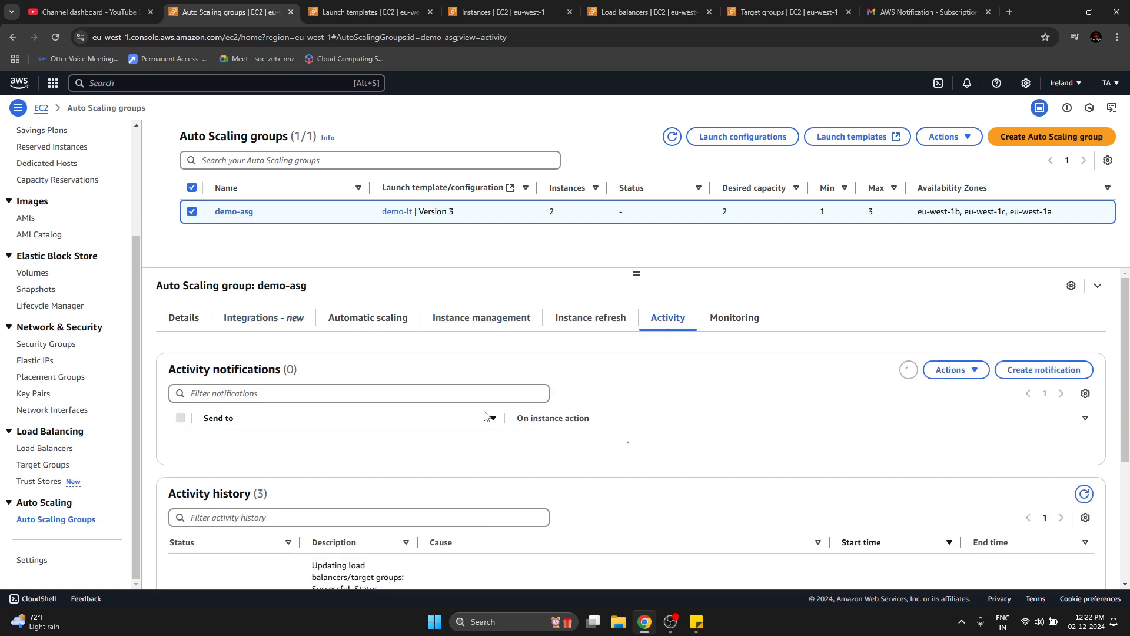
{"action": "scroll", "coordinate": [427, 463], "scroll_direction": "down", "scroll_amount": 3}
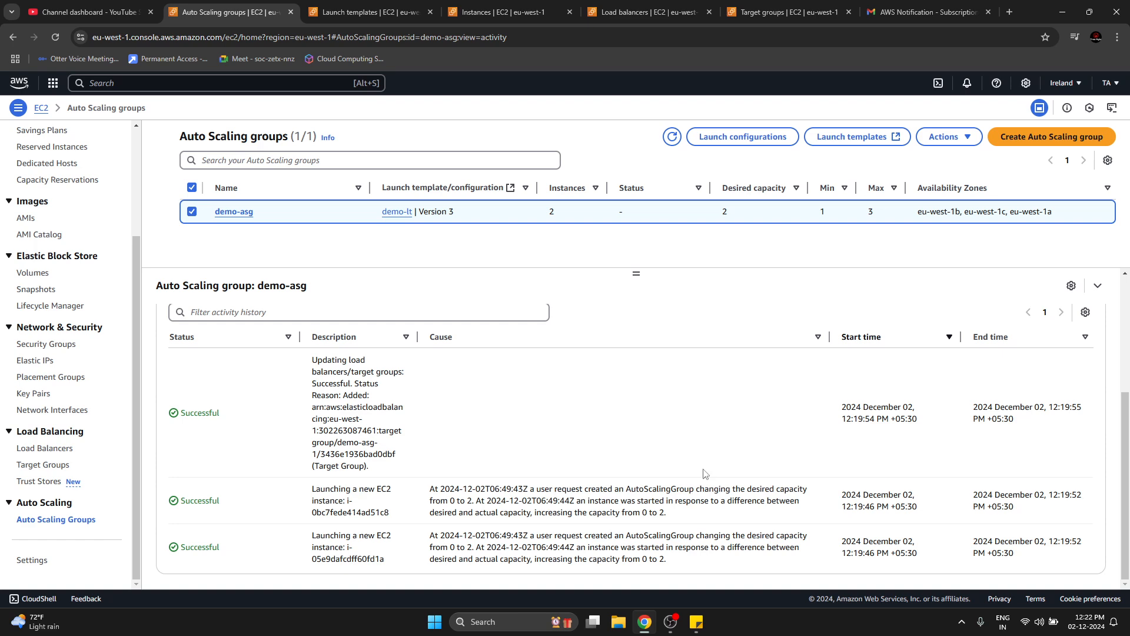
{"action": "scroll", "coordinate": [704, 474], "scroll_direction": "up", "scroll_amount": 5}
{"action": "left_click", "coordinate": [736, 320]}
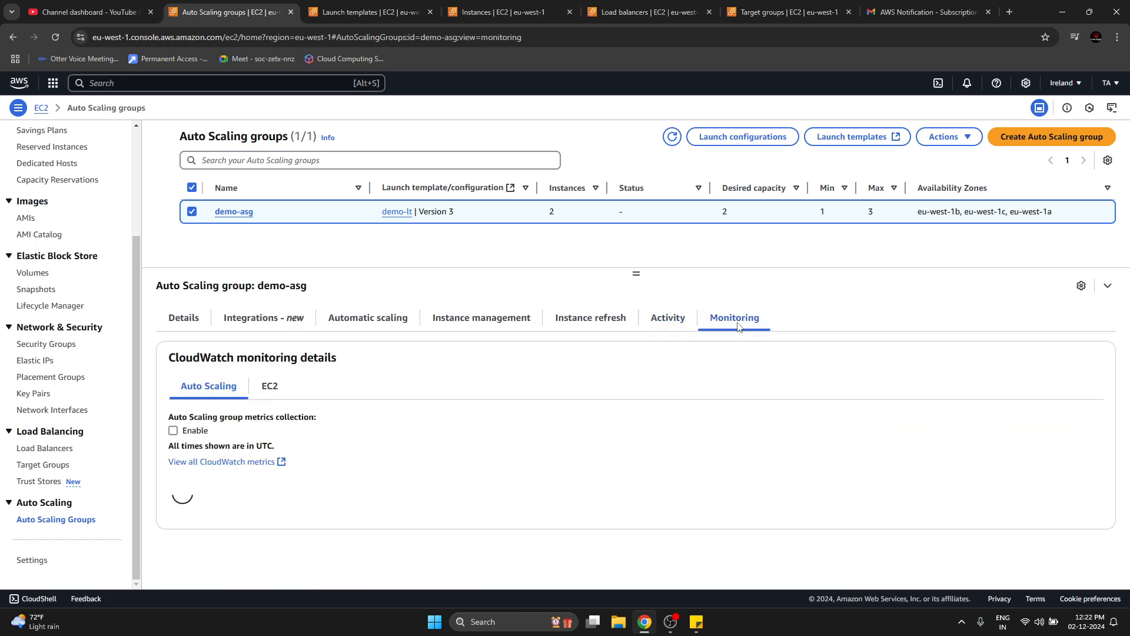
Examine demo-asg's activity notification for its recipient topic and the instance actions that trigger it.
{"action": "left_click", "coordinate": [652, 328]}
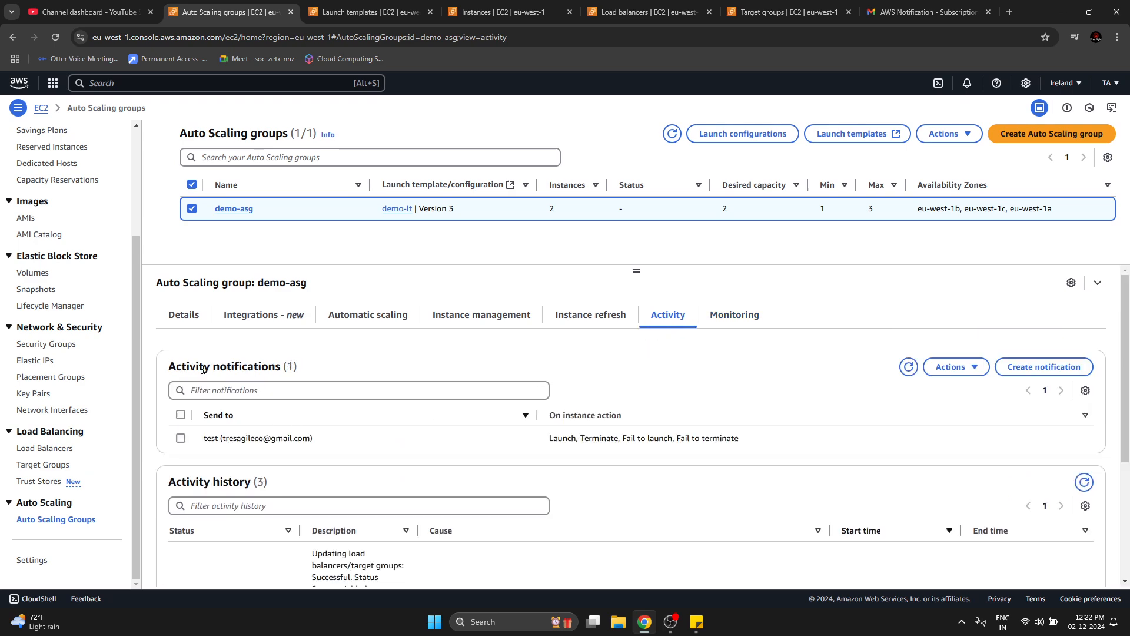
{"action": "left_click_drag", "start_coordinate": [234, 441], "coordinate": [248, 440]}
{"action": "left_click_drag", "start_coordinate": [534, 450], "coordinate": [754, 448]}
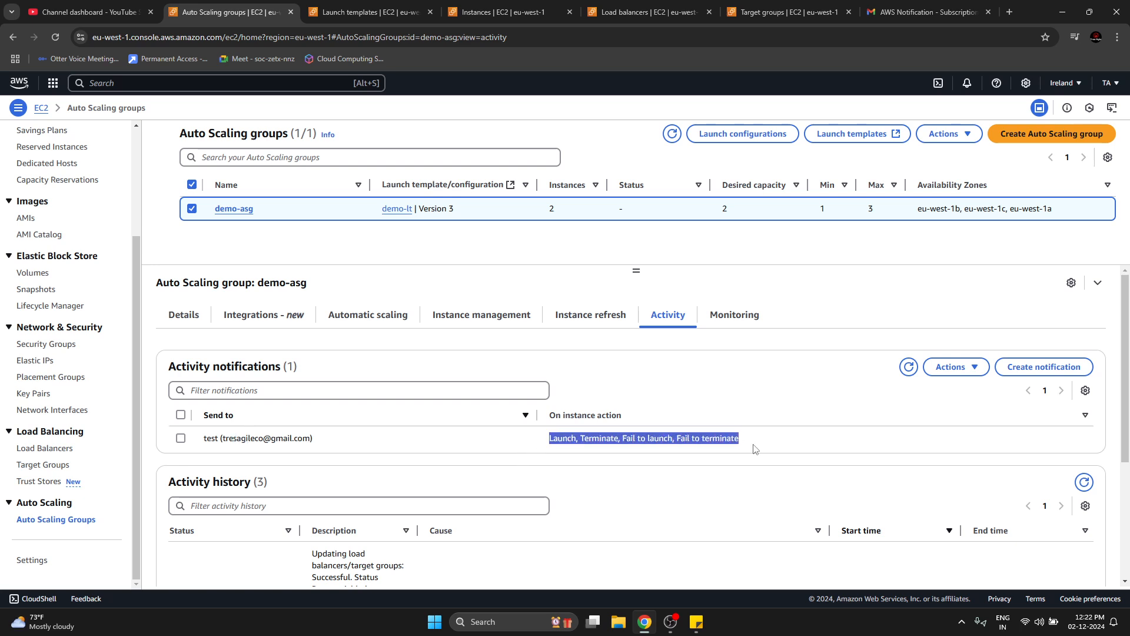
{"action": "left_click", "coordinate": [755, 450]}
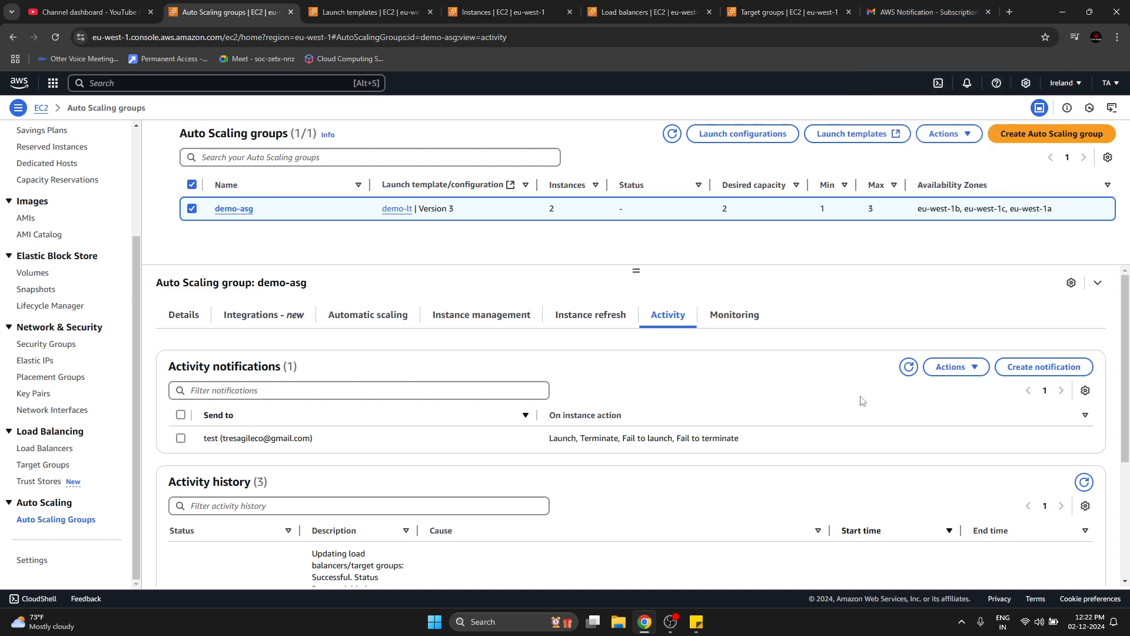
Return to the load balancers list and refresh the state of demo-asg-1.
{"action": "left_click", "coordinate": [503, 12]}
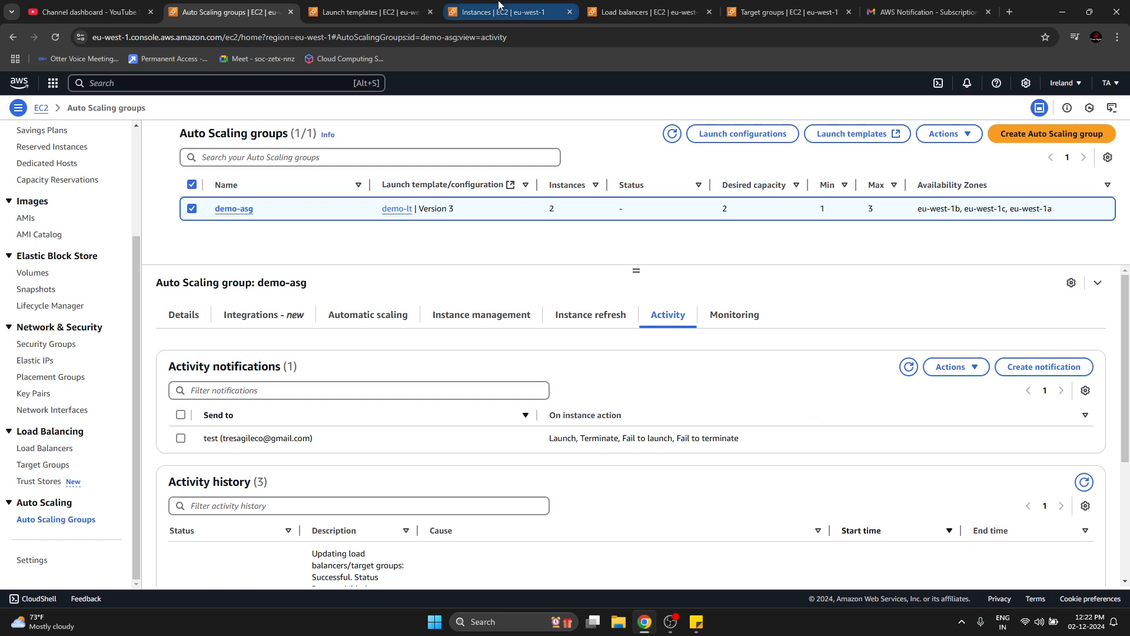
{"action": "left_click", "coordinate": [647, 5]}
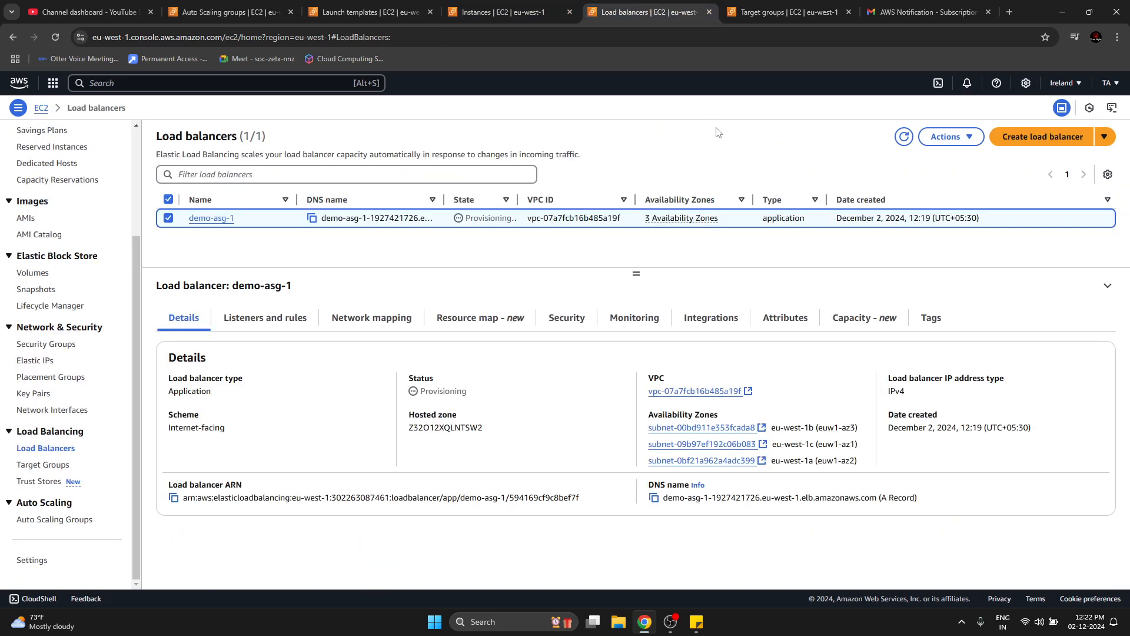
{"action": "left_click", "coordinate": [905, 137]}
Copy the DNS name of load balancer demo-asg-1 and try to load it in a new browser tab.
{"action": "left_click", "coordinate": [655, 498]}
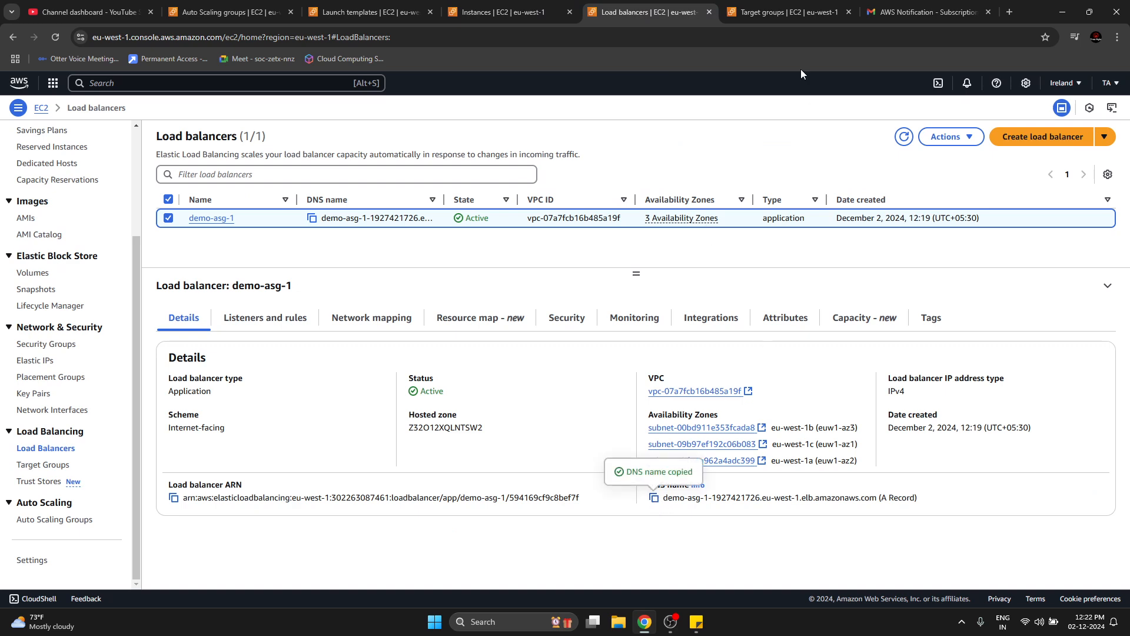
{"action": "left_click", "coordinate": [1010, 12]}
{"action": "key", "text": "ctrl+v"}
{"action": "key", "text": "Return"}
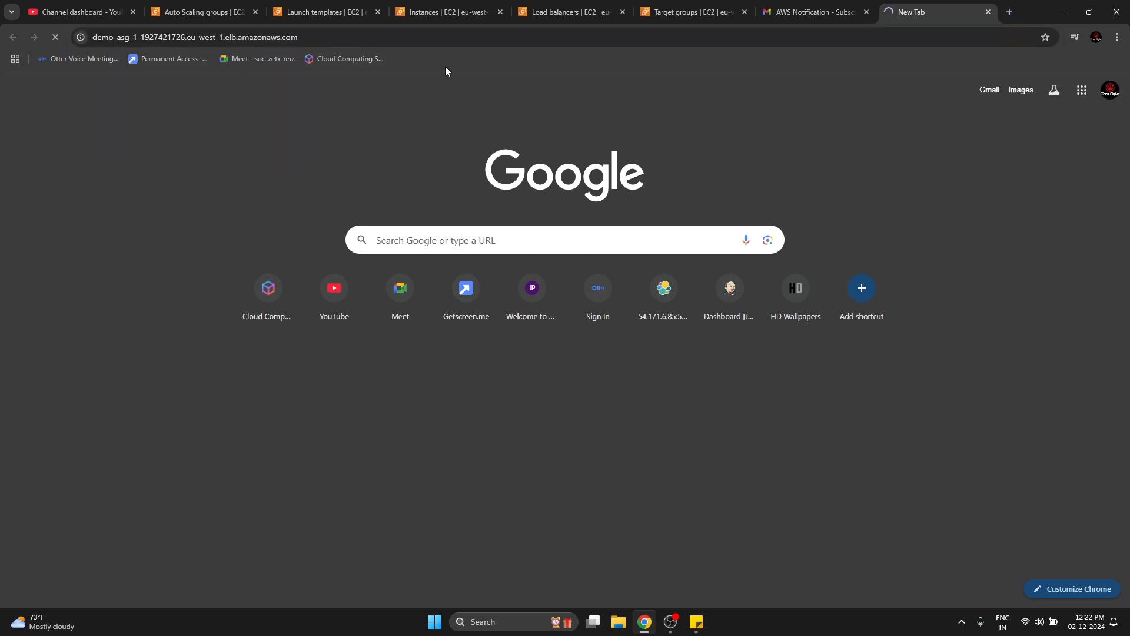
{"action": "left_click", "coordinate": [315, 38]}
{"action": "left_click", "coordinate": [315, 38]}
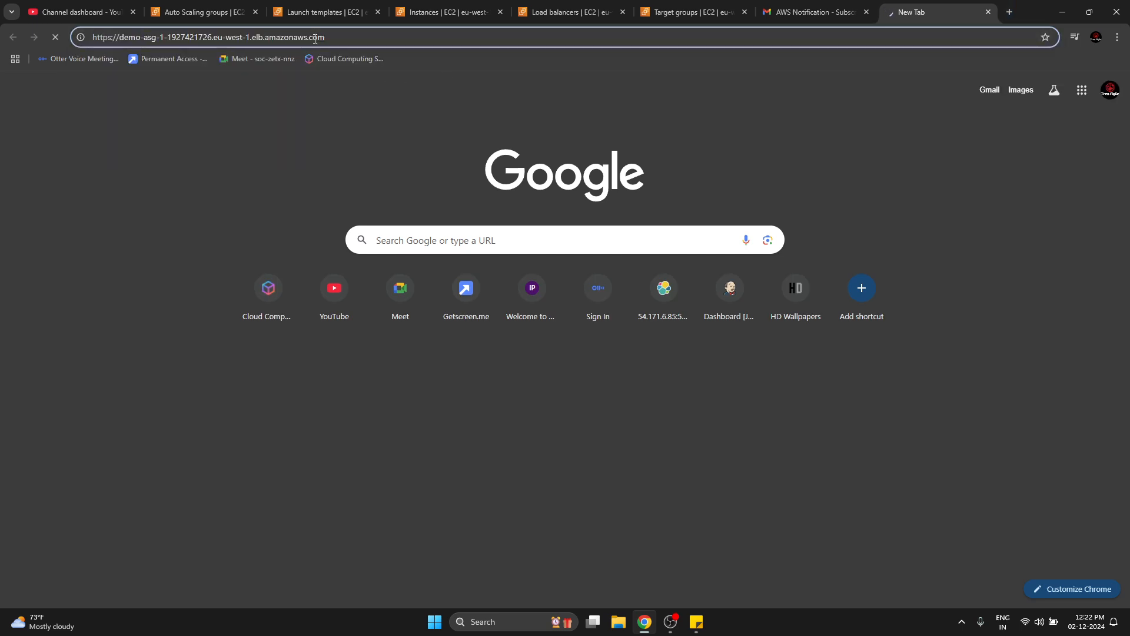
{"action": "key", "text": "Return"}
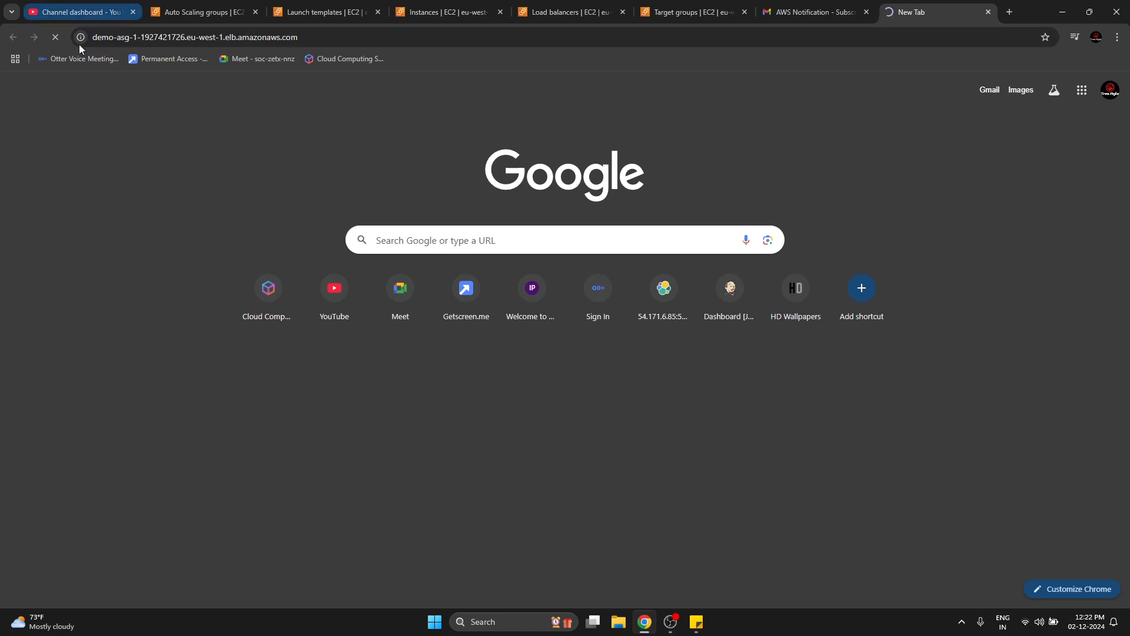
{"action": "left_click", "coordinate": [57, 40]}
{"action": "left_click", "coordinate": [144, 33]}
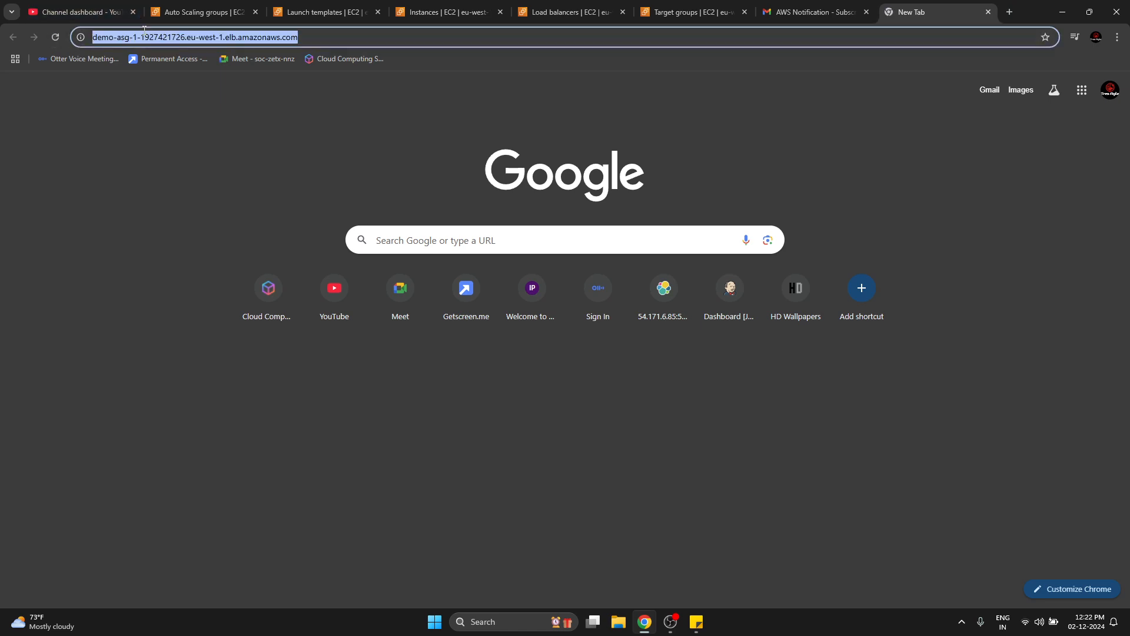
{"action": "key", "text": "Home"}
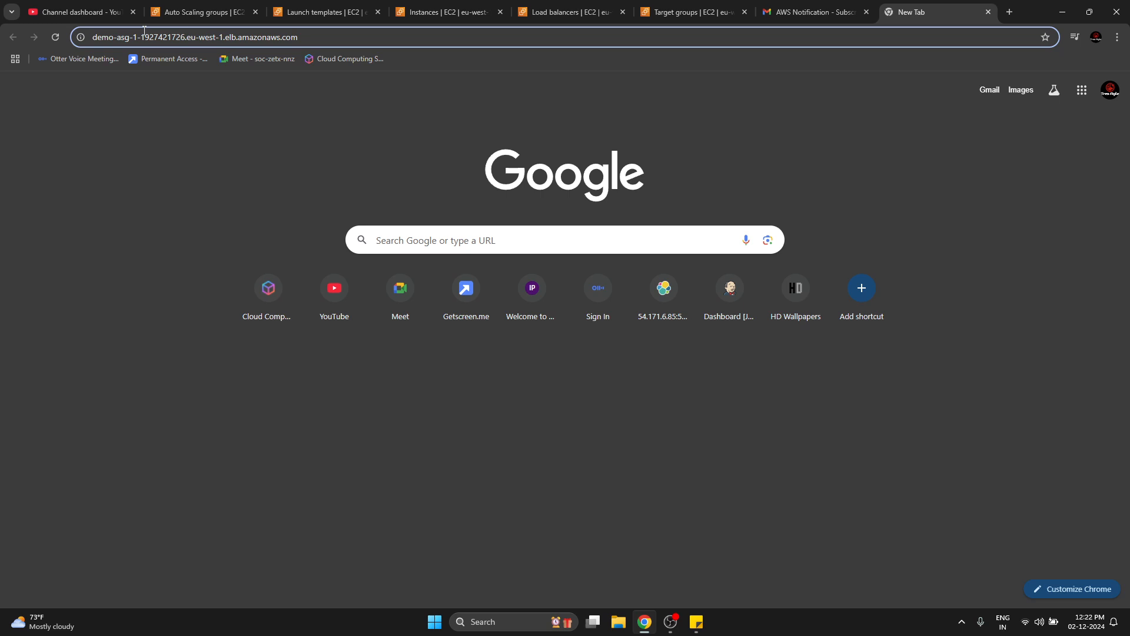
{"action": "type", "text": "http://"}
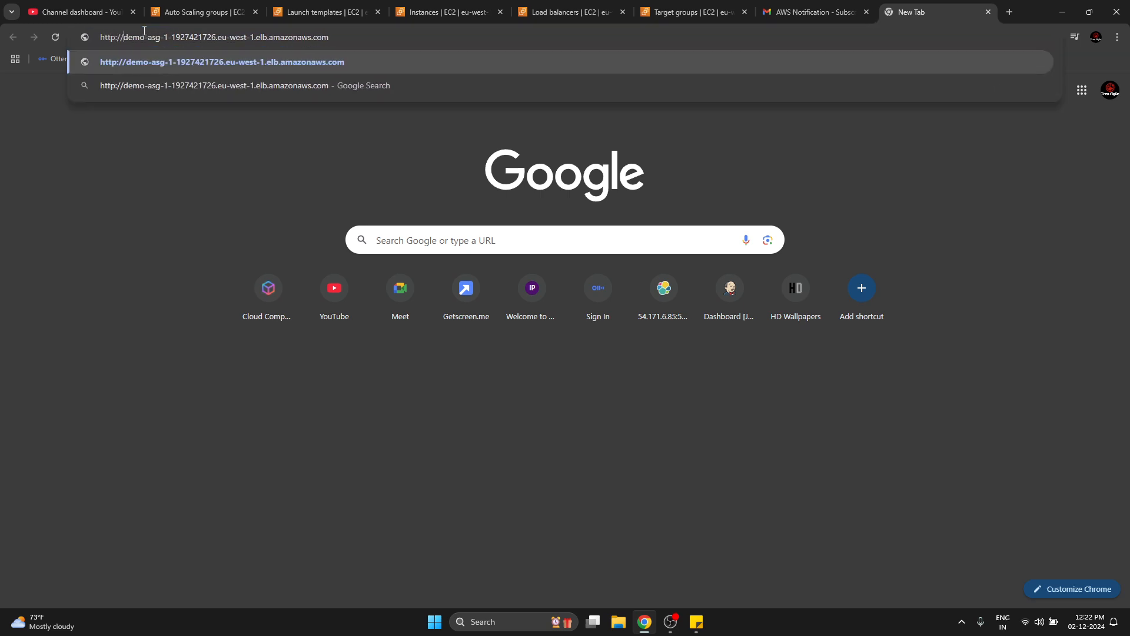
{"action": "key", "text": "Return"}
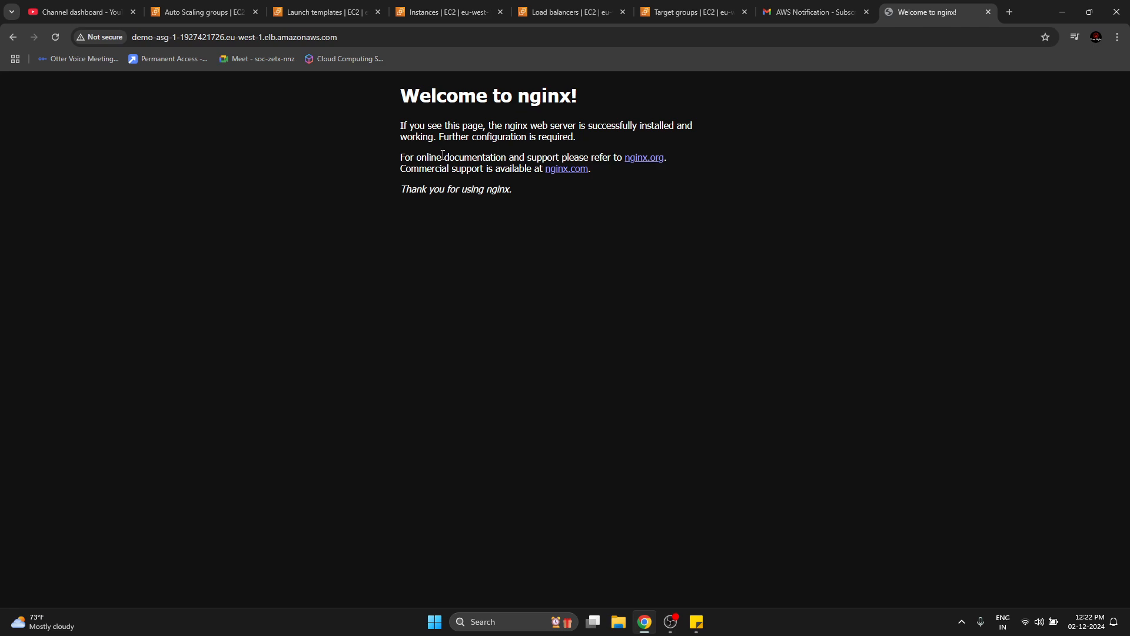
Examine the advanced details of launch template demo-lt's default version 1, enlarging its details pane.
{"action": "left_click", "coordinate": [311, 11]}
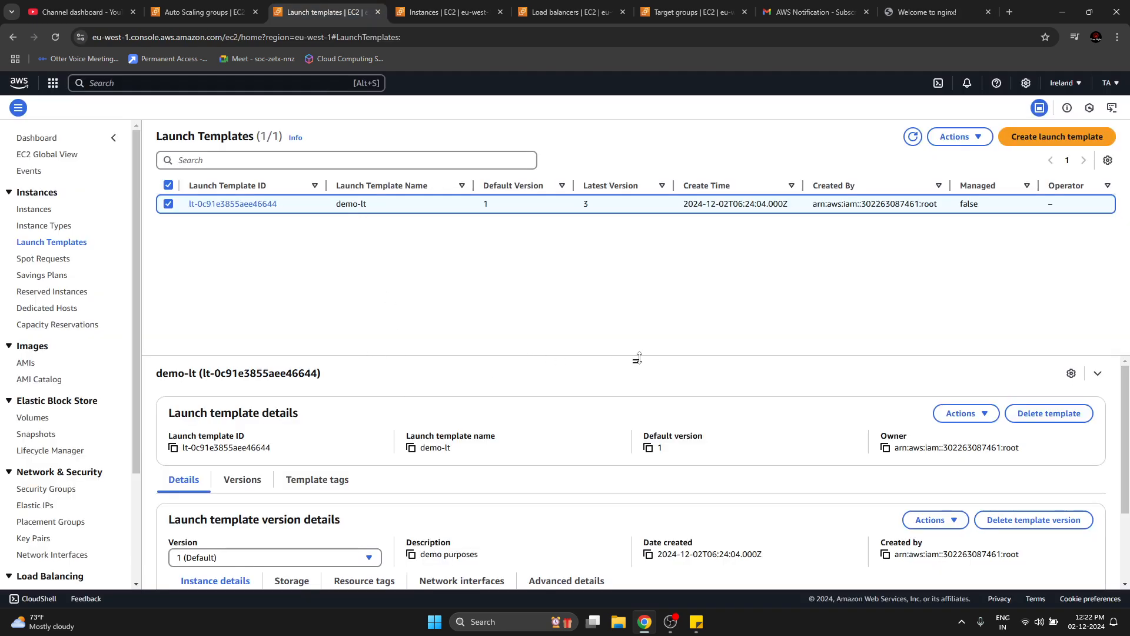
{"action": "left_click_drag", "start_coordinate": [637, 358], "coordinate": [646, 241]}
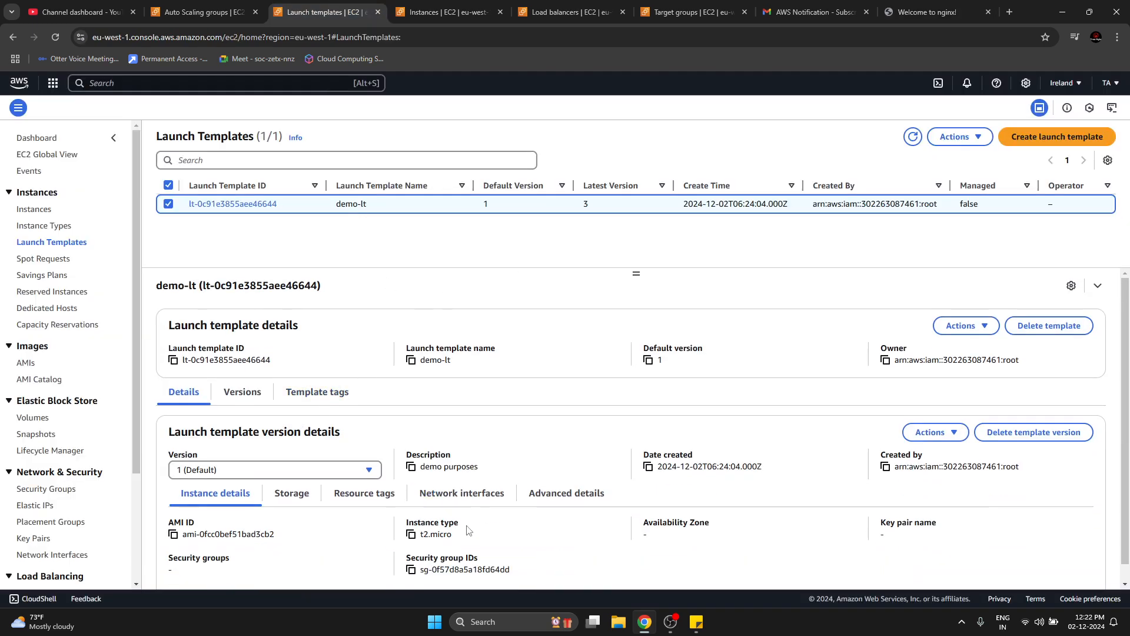
{"action": "left_click", "coordinate": [530, 502]}
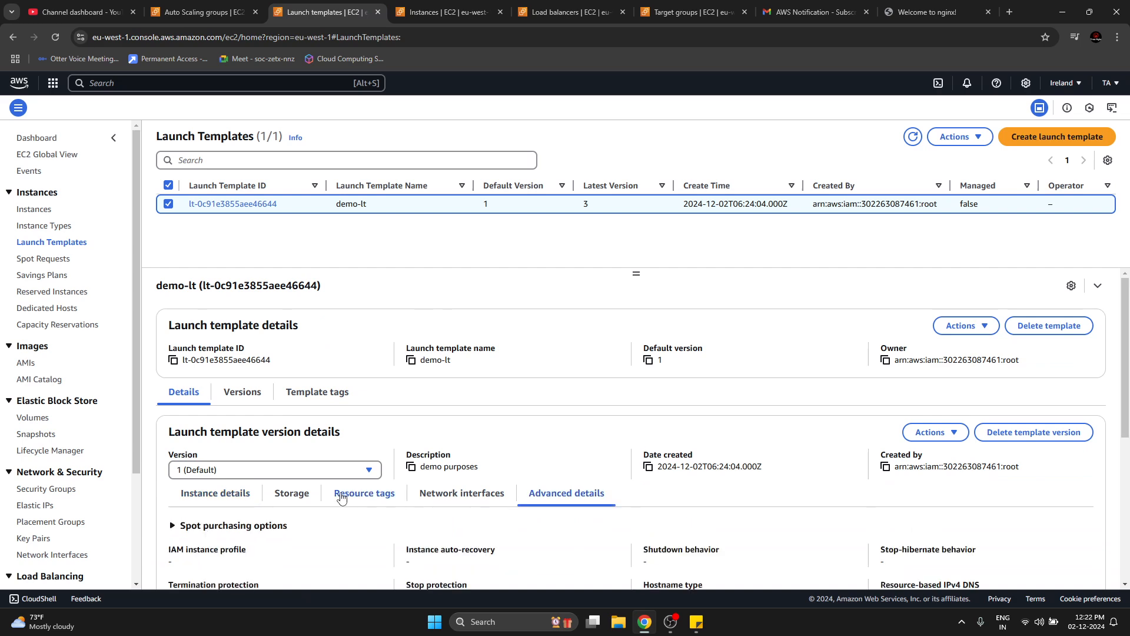
{"action": "scroll", "coordinate": [341, 550], "scroll_direction": "down", "scroll_amount": 5}
{"action": "scroll", "coordinate": [336, 472], "scroll_direction": "up", "scroll_amount": 5}
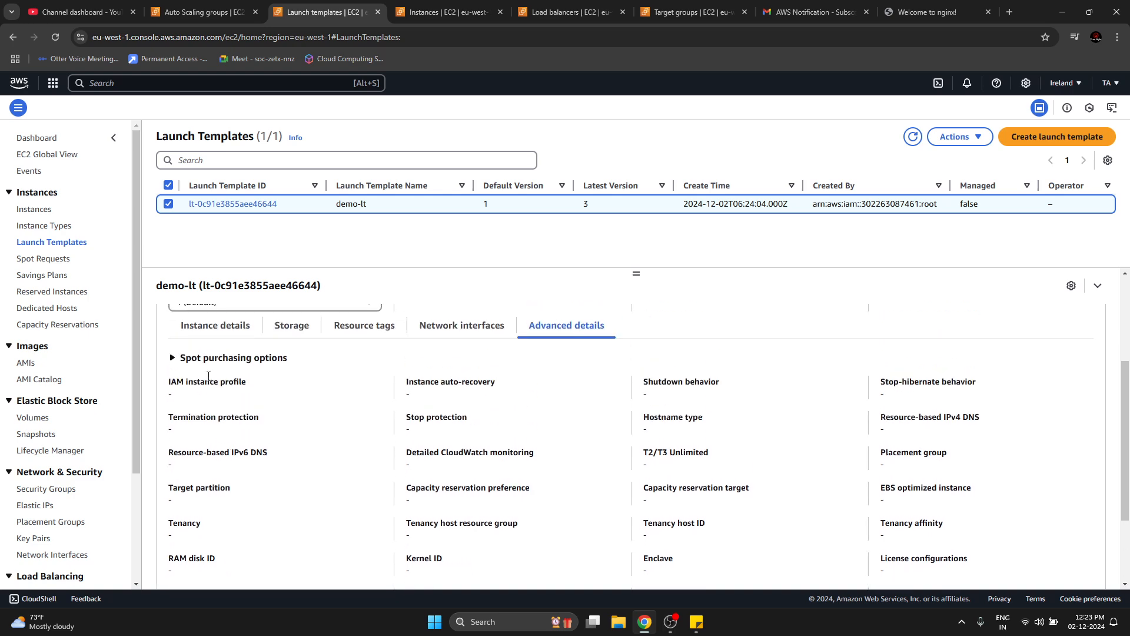
{"action": "left_click", "coordinate": [210, 358]}
{"action": "left_click", "coordinate": [211, 358]}
{"action": "scroll", "coordinate": [517, 511], "scroll_direction": "up", "scroll_amount": 3}
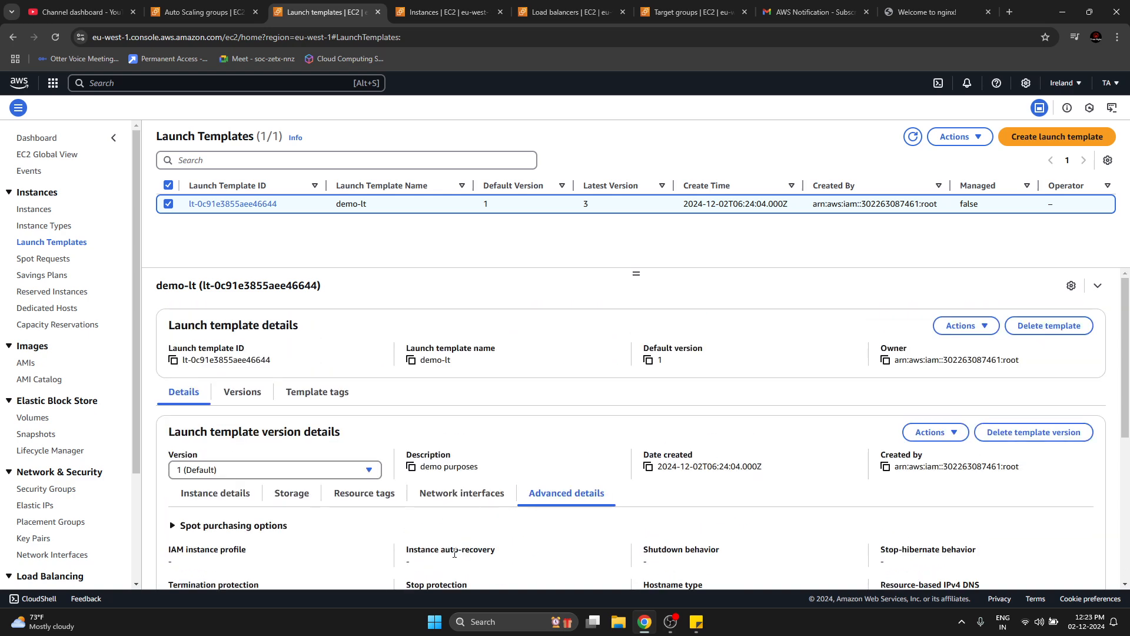
{"action": "scroll", "coordinate": [454, 553], "scroll_direction": "down", "scroll_amount": 4}
{"action": "scroll", "coordinate": [454, 554], "scroll_direction": "up", "scroll_amount": 4}
Look through demo-lt's versions and template tags, and check the user data in its default version's advanced details.
{"action": "left_click", "coordinate": [242, 393]}
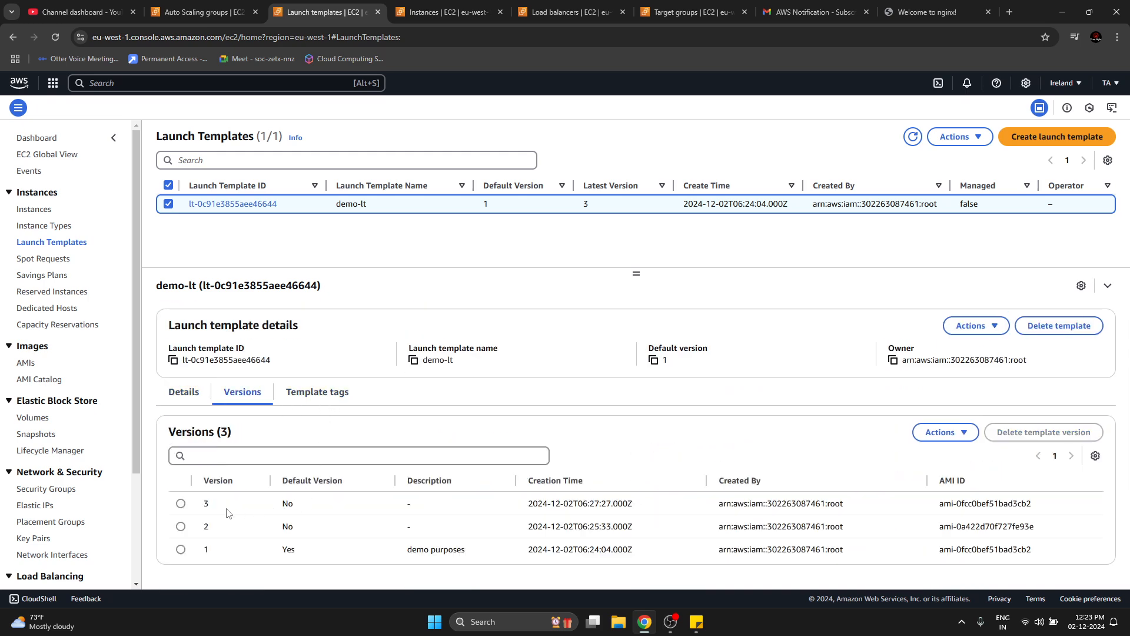
{"action": "left_click", "coordinate": [322, 401]}
{"action": "left_click", "coordinate": [195, 401]}
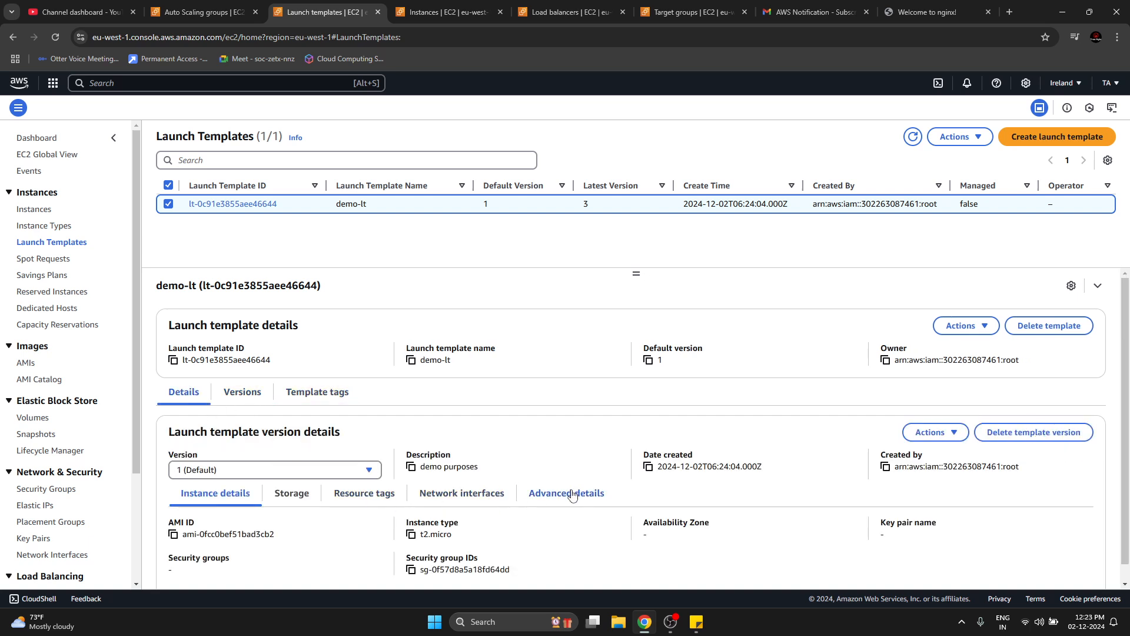
{"action": "scroll", "coordinate": [462, 521], "scroll_direction": "down", "scroll_amount": 1}
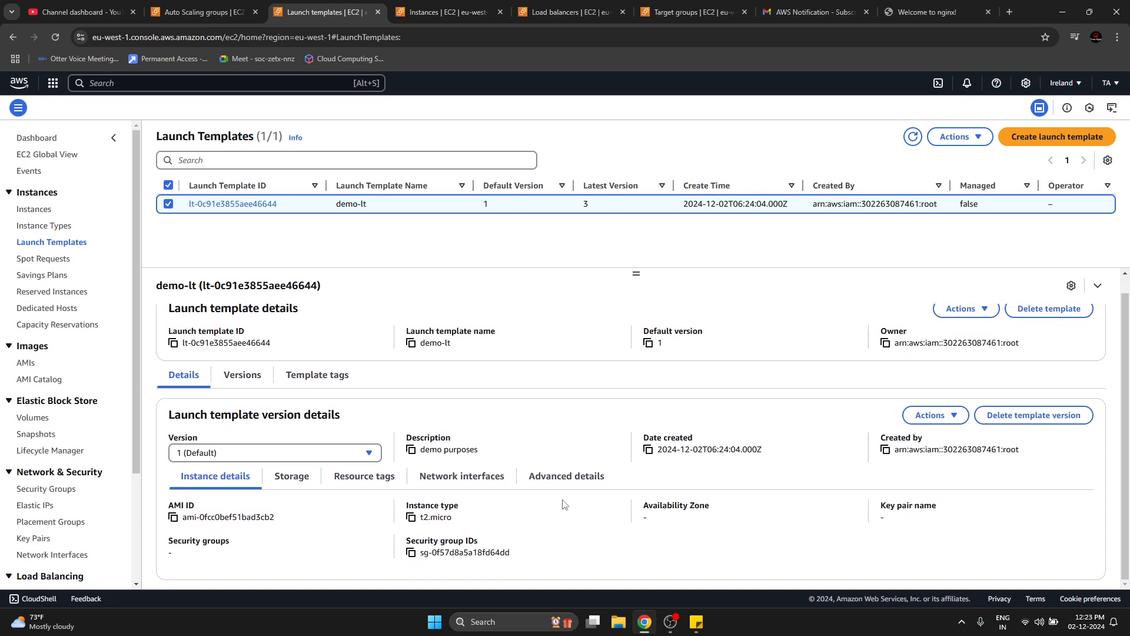
{"action": "left_click", "coordinate": [565, 475]}
{"action": "scroll", "coordinate": [386, 545], "scroll_direction": "up", "scroll_amount": 1}
{"action": "scroll", "coordinate": [385, 546], "scroll_direction": "down", "scroll_amount": 5}
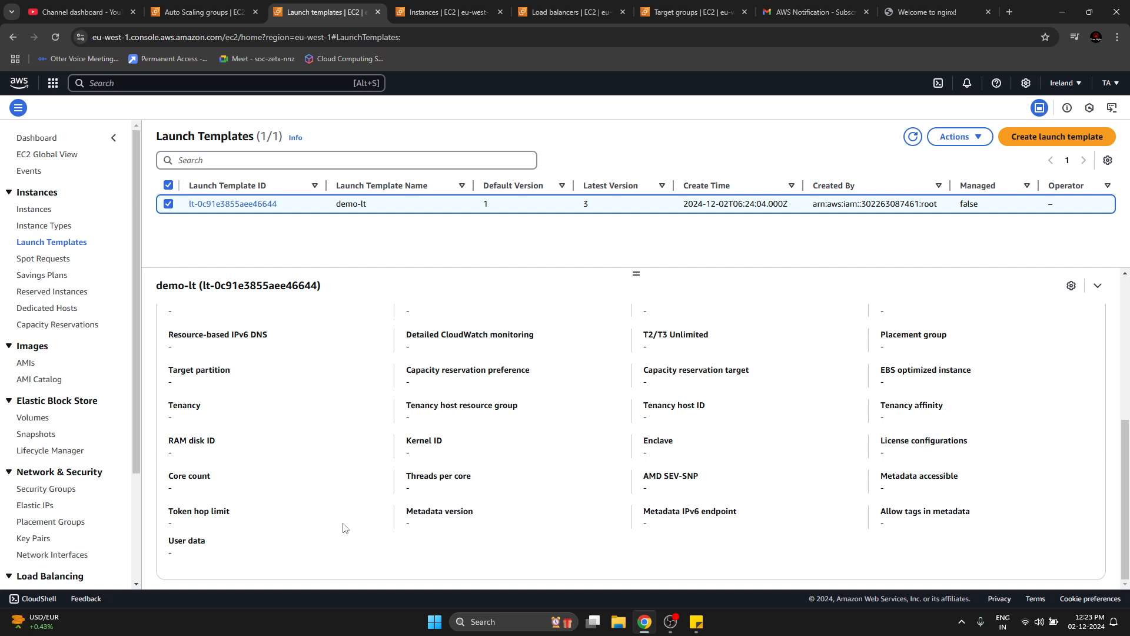
Return to the web page served through the load balancer's DNS name and reload it.
{"action": "left_click", "coordinate": [903, 30]}
{"action": "left_click", "coordinate": [793, 381]}
{"action": "left_click", "coordinate": [943, 11]}
{"action": "key", "text": "F5"}
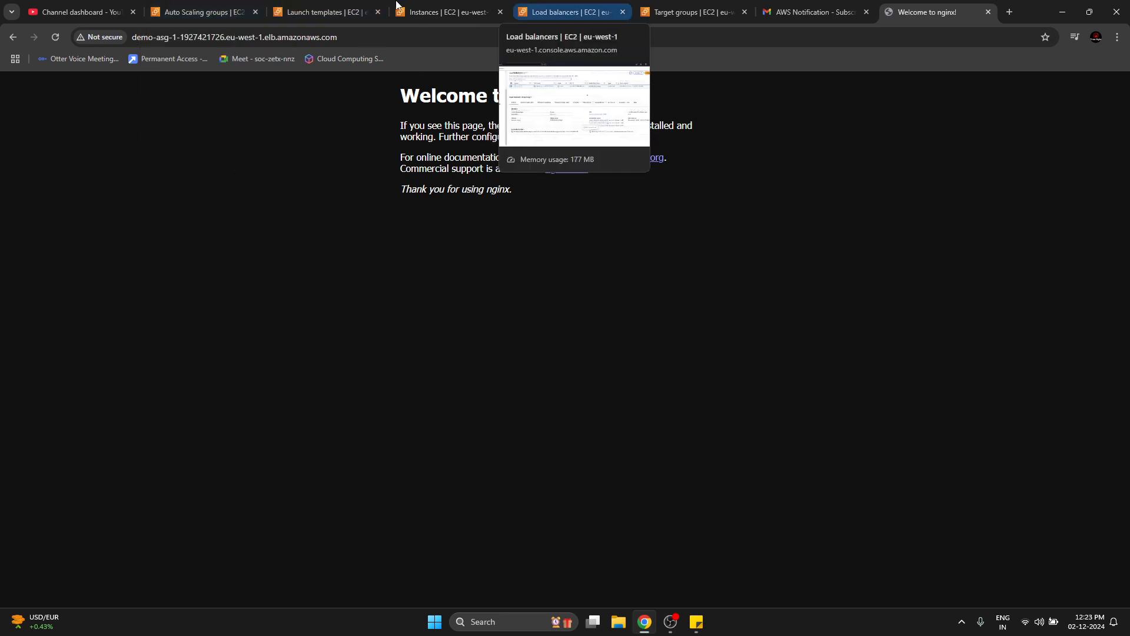
Review the CPU utilization threshold and capacity action of demo-asg's target tracking policy.
{"action": "left_click", "coordinate": [203, 12]}
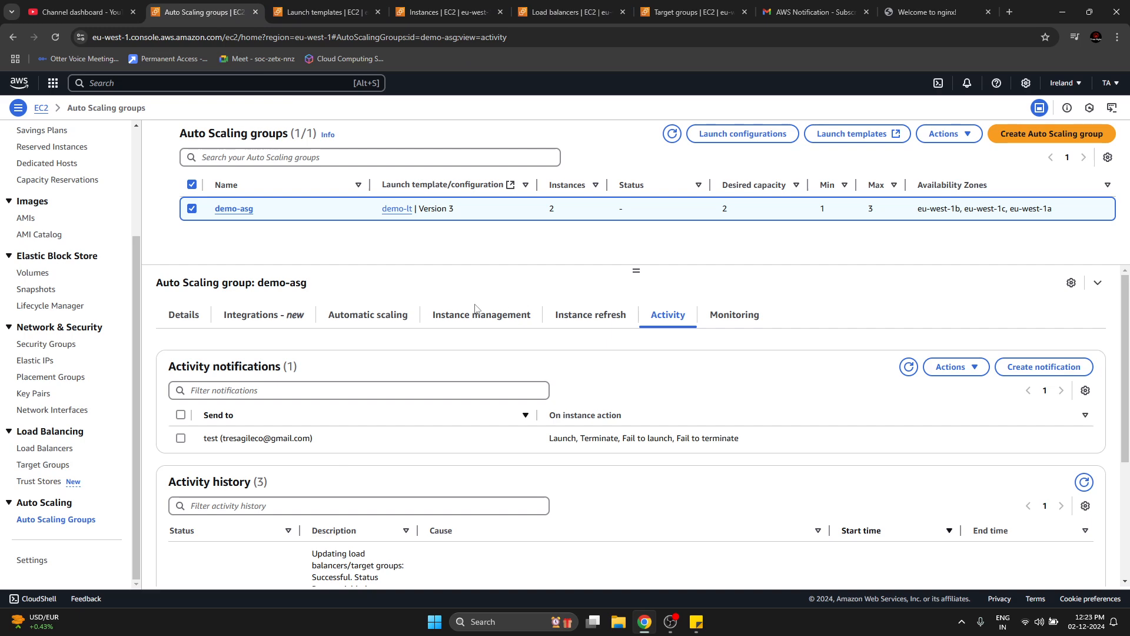
{"action": "left_click", "coordinate": [387, 323]}
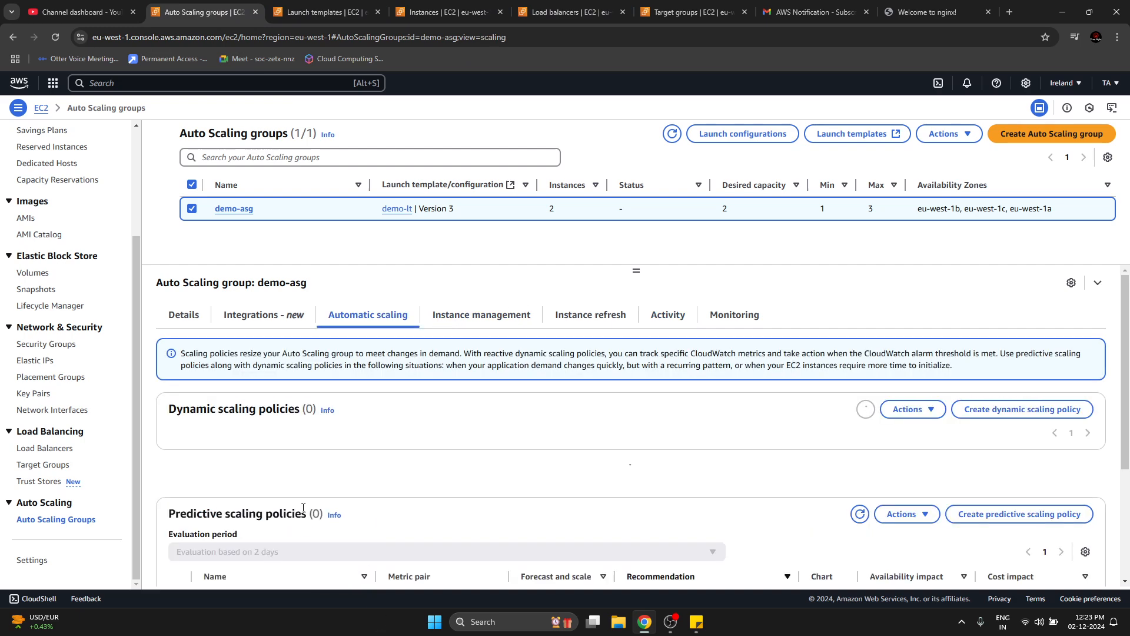
{"action": "scroll", "coordinate": [273, 475], "scroll_direction": "down", "scroll_amount": 1}
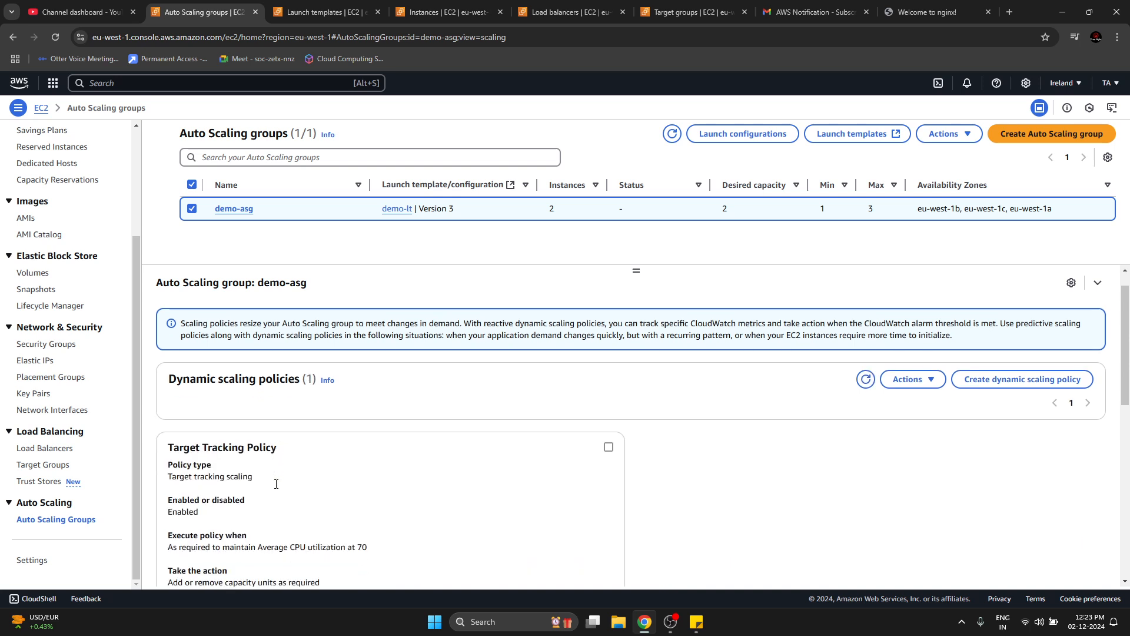
{"action": "left_click_drag", "start_coordinate": [198, 553], "coordinate": [281, 569]}
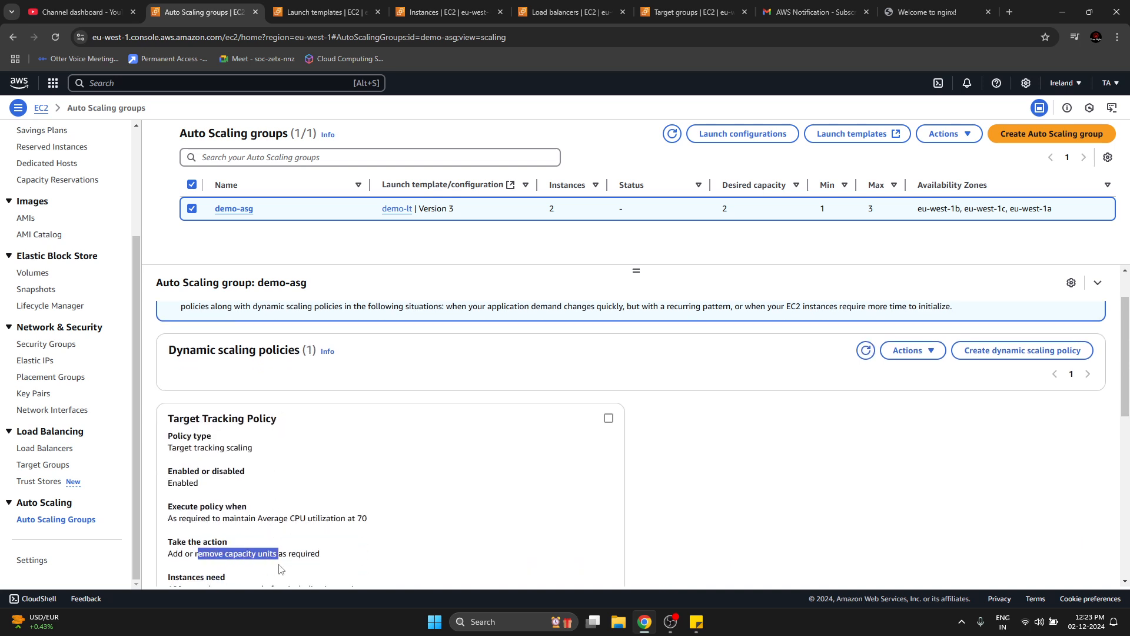
{"action": "left_click", "coordinate": [358, 541]}
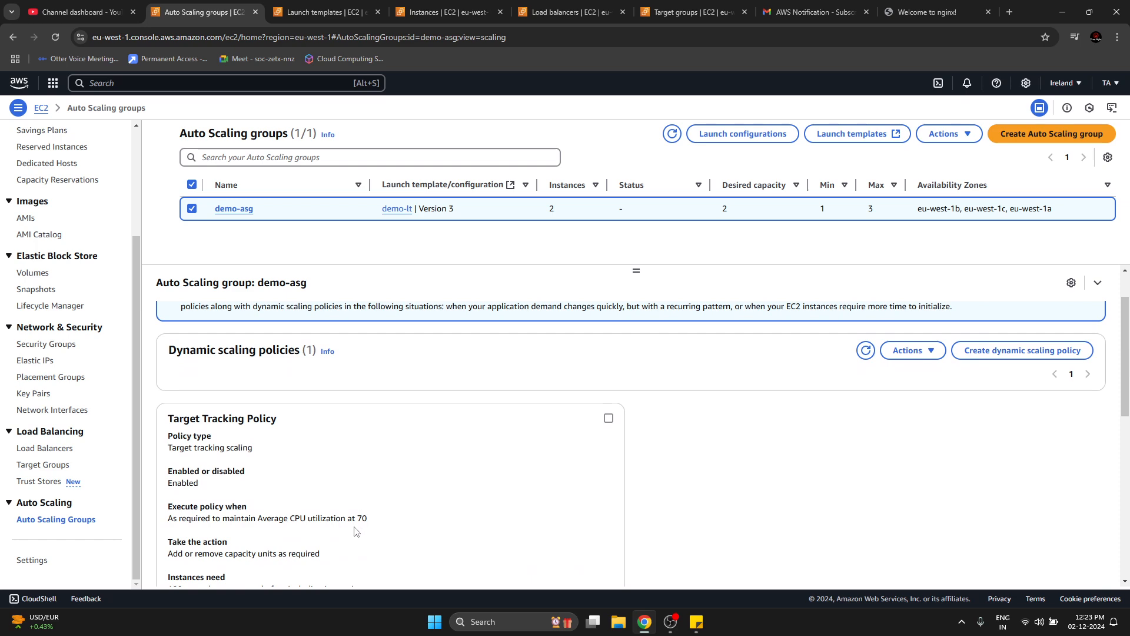
{"action": "left_click_drag", "start_coordinate": [341, 518], "coordinate": [361, 519]}
{"action": "left_click", "coordinate": [799, 526]}
{"action": "scroll", "coordinate": [536, 500], "scroll_direction": "down", "scroll_amount": 2}
{"action": "scroll", "coordinate": [534, 504], "scroll_direction": "up", "scroll_amount": 3}
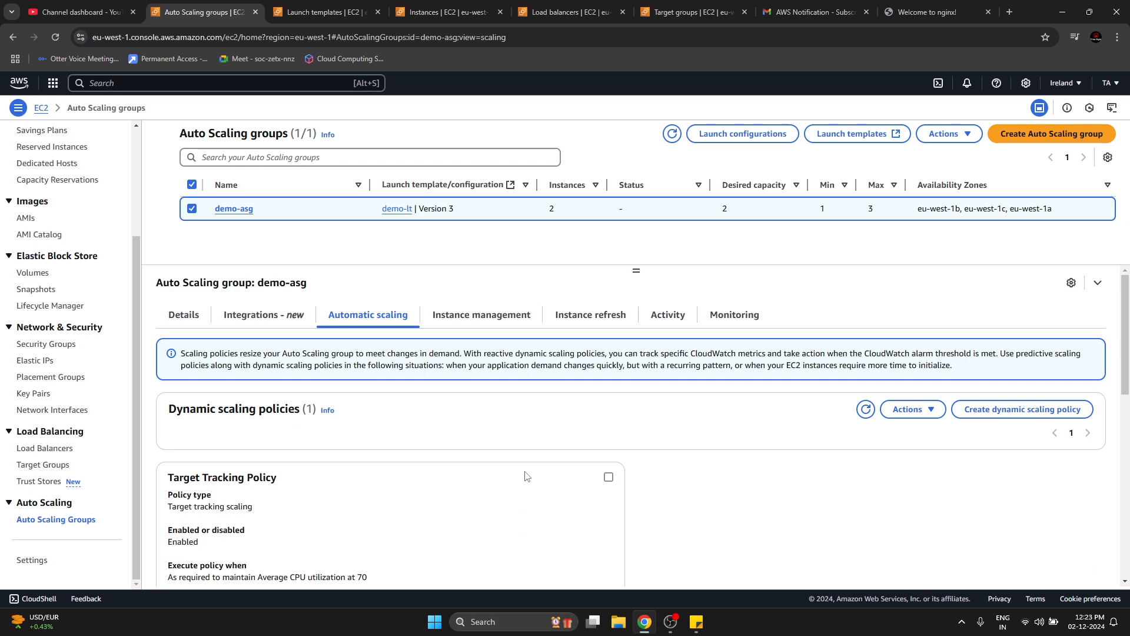
Detach the eu-west-1c instance i-05e9dafcdff60fd1a from demo-asg with Replace instance enabled, confirming with "detach".
{"action": "left_click", "coordinate": [501, 321]}
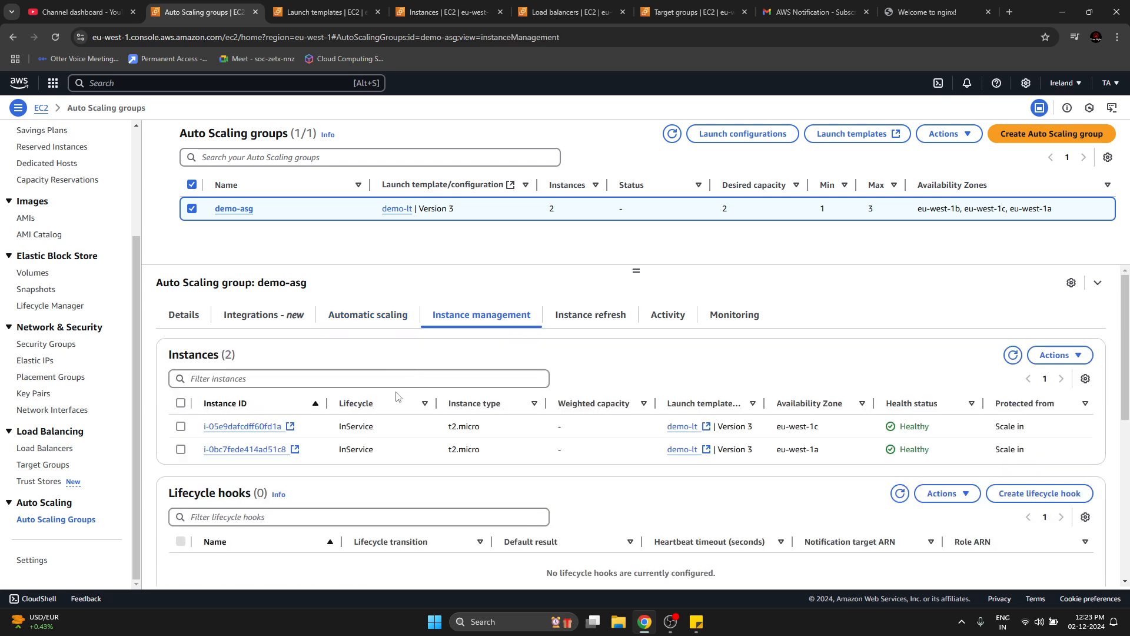
{"action": "left_click", "coordinate": [182, 427]}
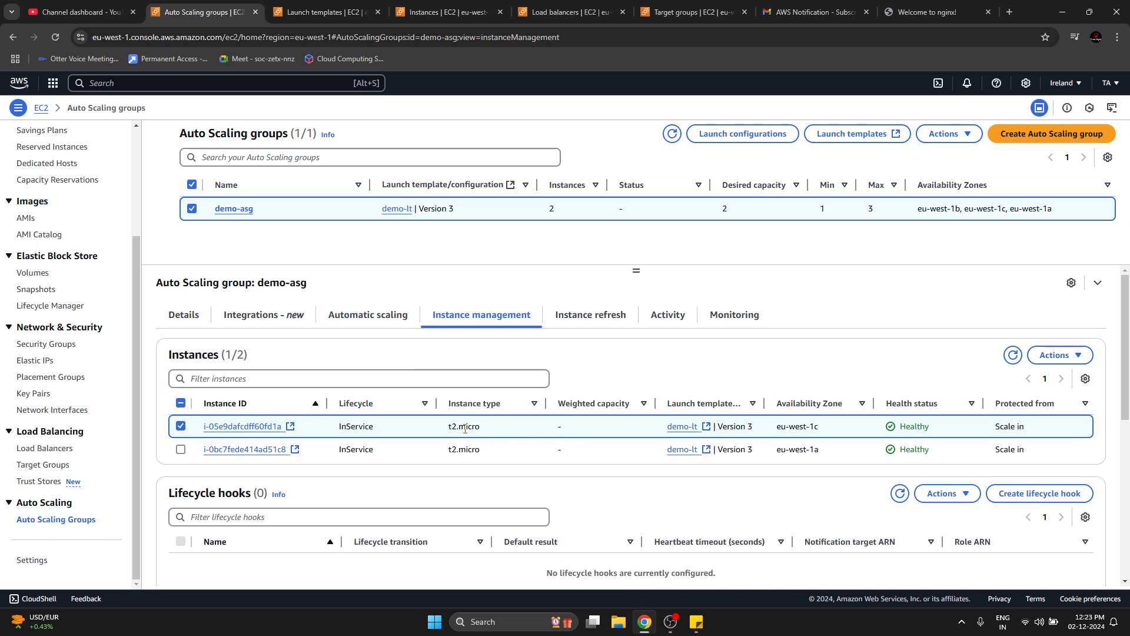
{"action": "right_click", "coordinate": [416, 425]}
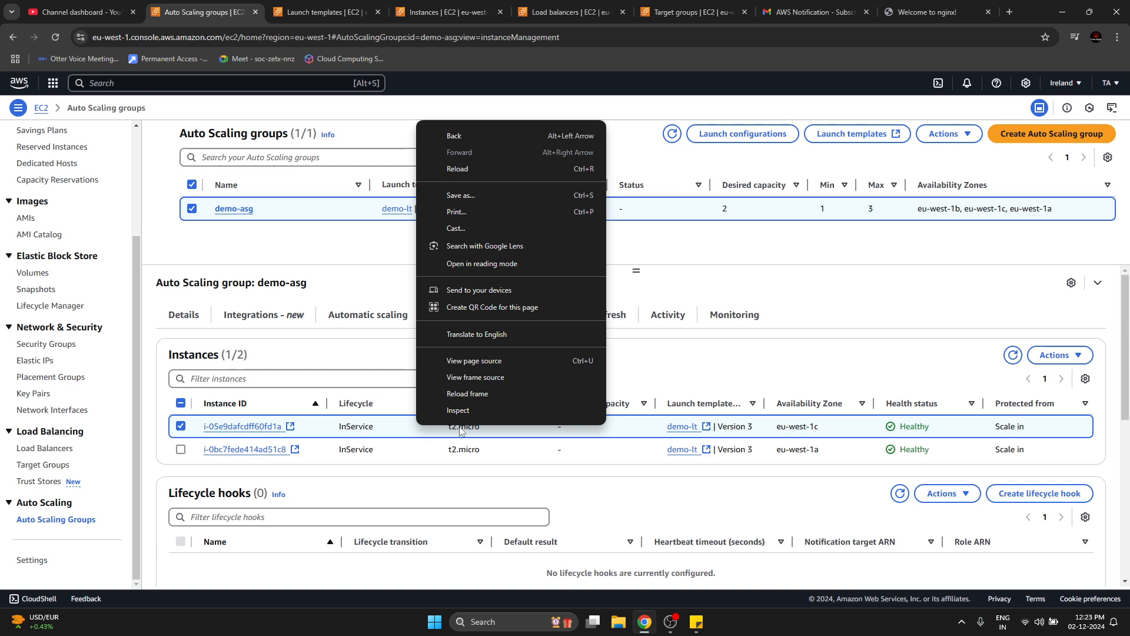
{"action": "left_click", "coordinate": [1040, 355]}
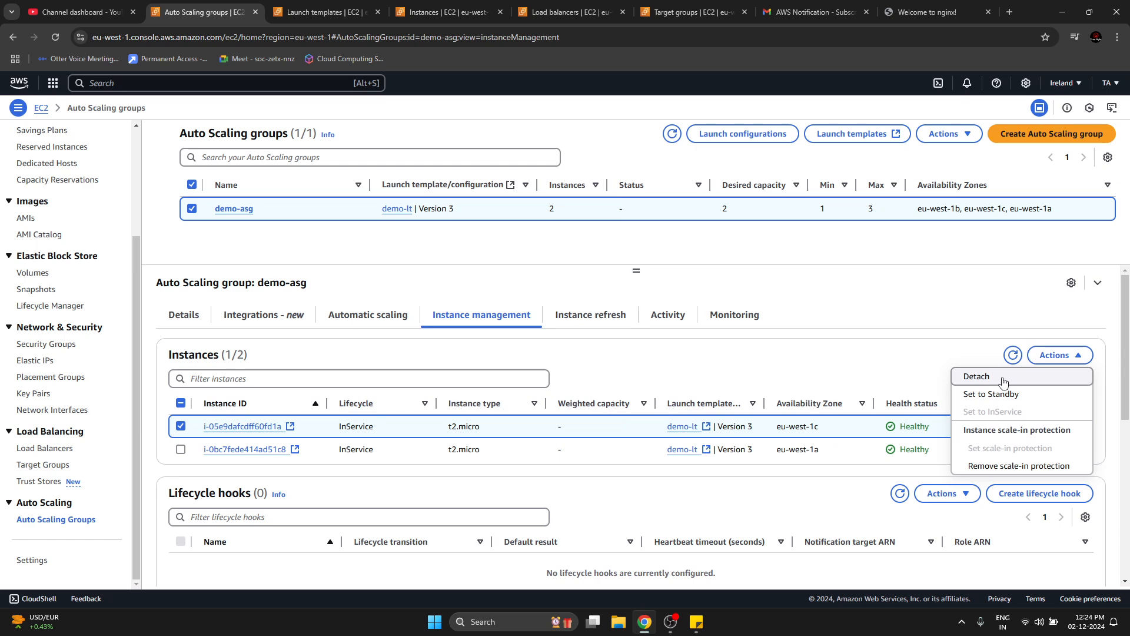
{"action": "left_click", "coordinate": [1004, 381]}
{"action": "left_click", "coordinate": [676, 434]}
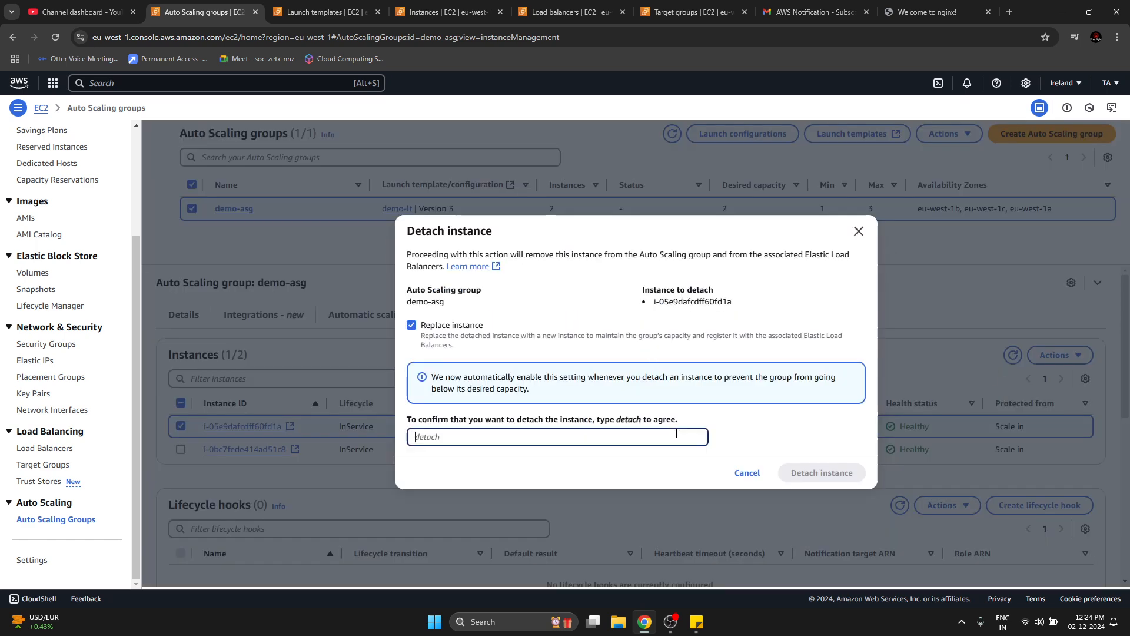
{"action": "type", "text": "detach"}
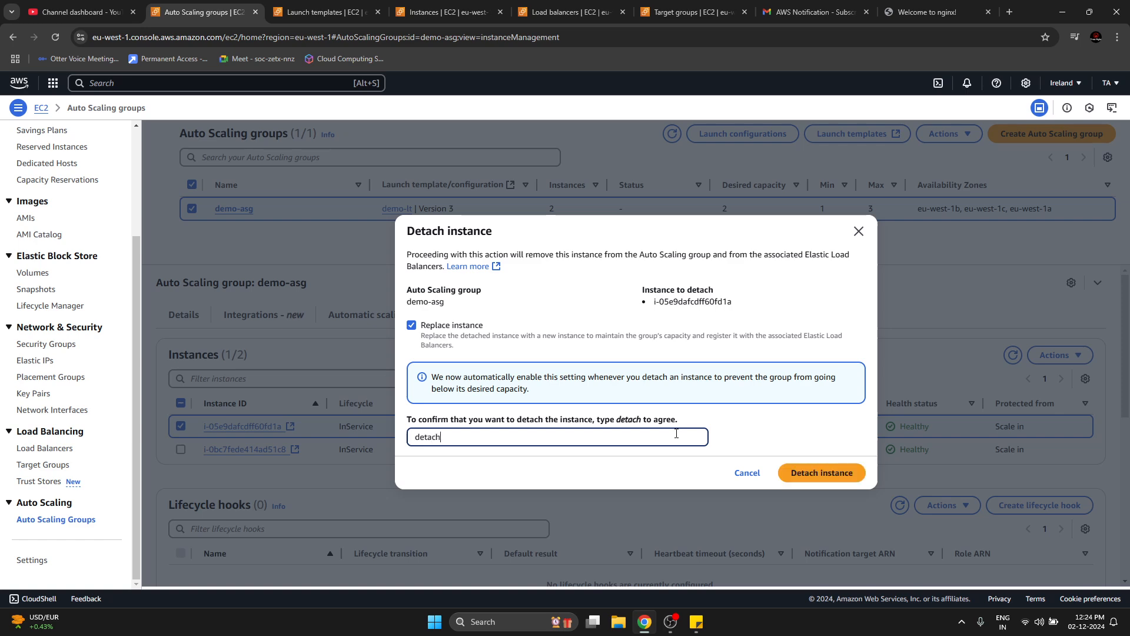
{"action": "left_click", "coordinate": [847, 474]}
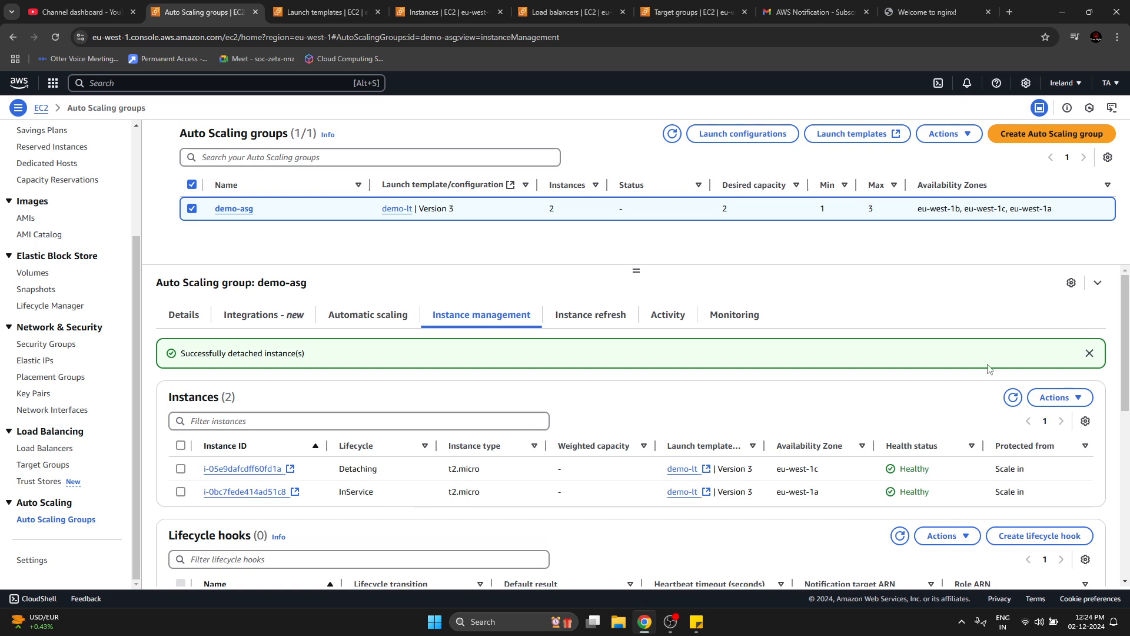
Refresh demo-asg's instance list and check its desired capacity and the lifecycle state of each instance.
{"action": "left_click", "coordinate": [1013, 397]}
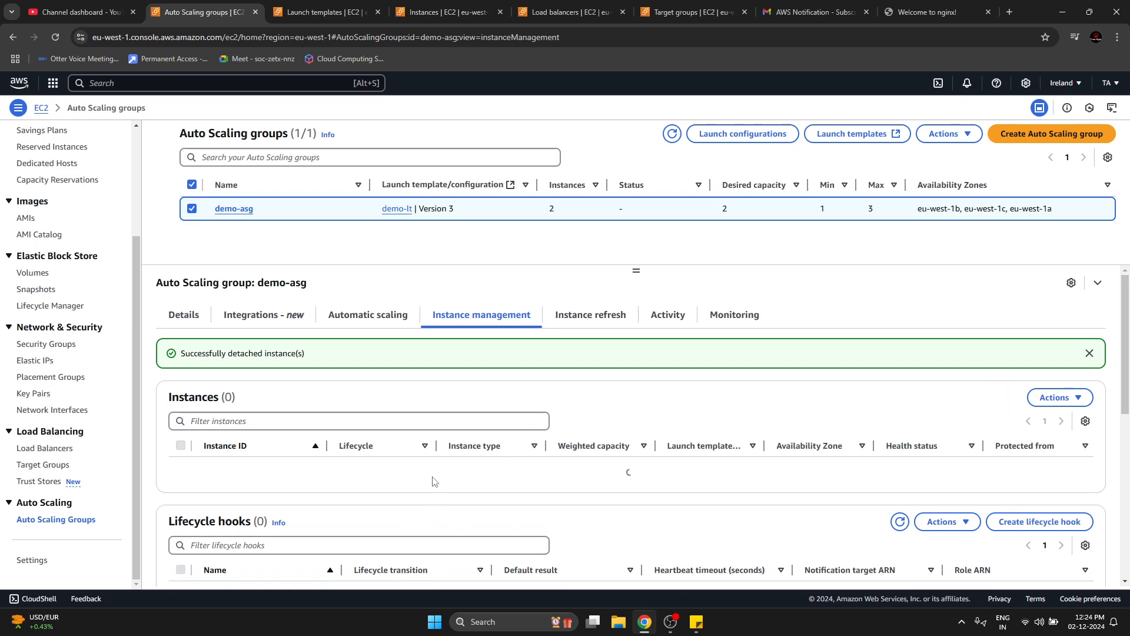
{"action": "double_click", "coordinate": [723, 209]}
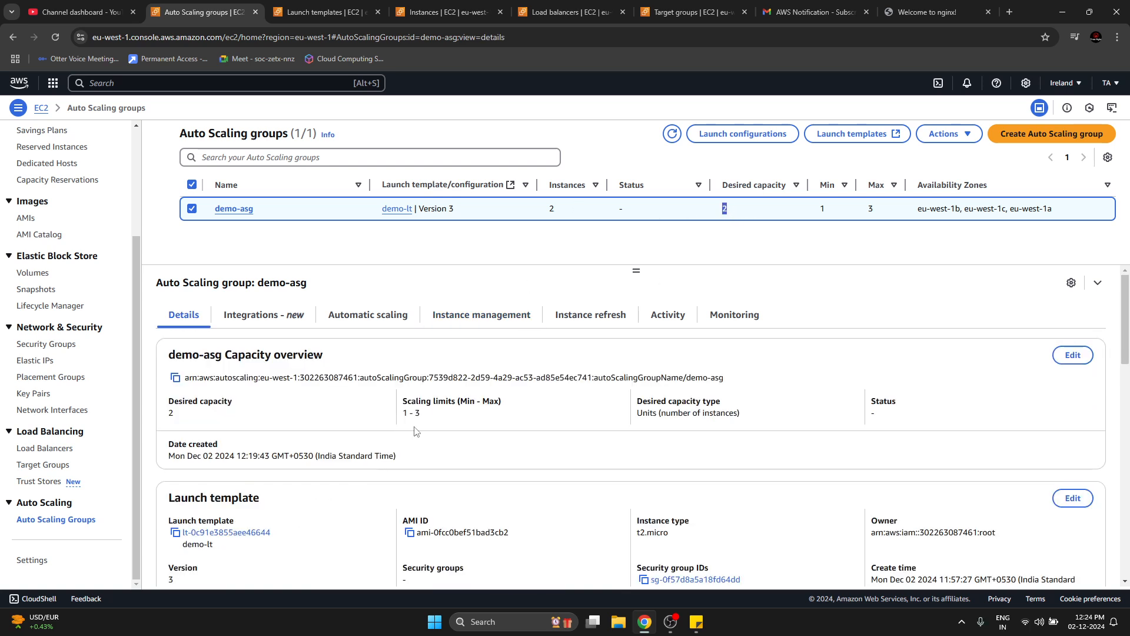
{"action": "left_click", "coordinate": [480, 316]}
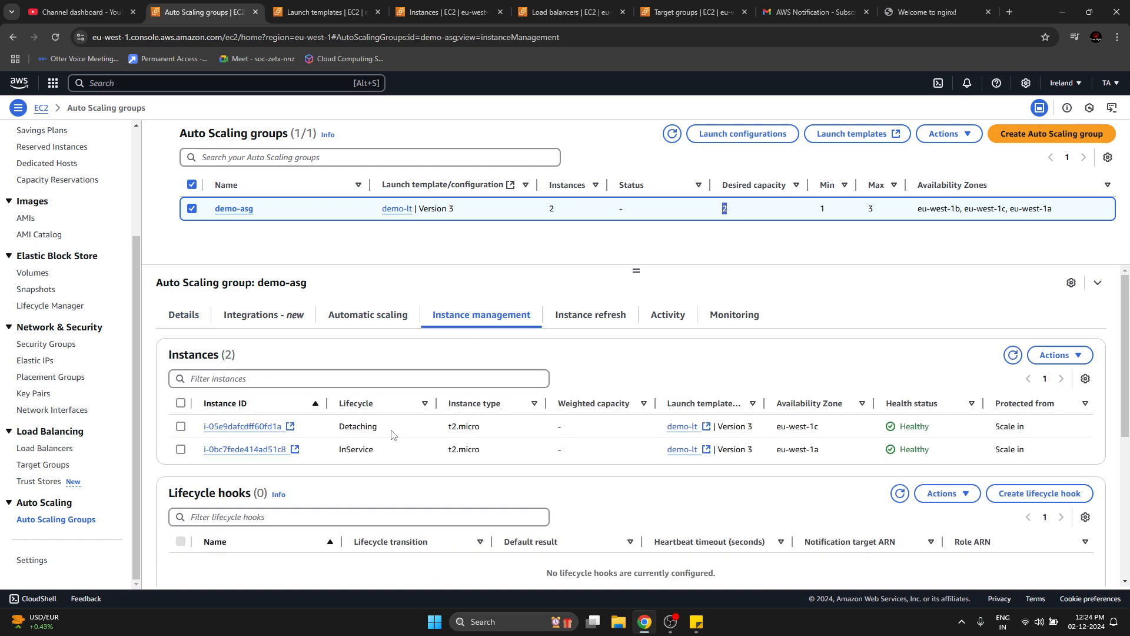
{"action": "double_click", "coordinate": [354, 451]}
{"action": "left_click", "coordinate": [1014, 355]}
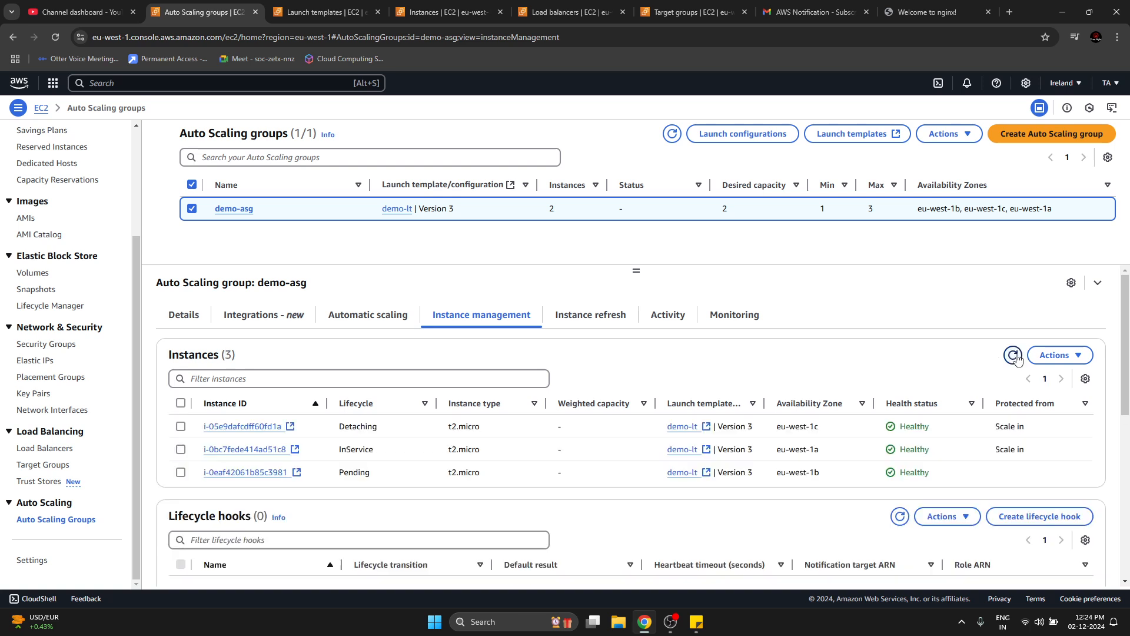
{"action": "double_click", "coordinate": [358, 472]}
{"action": "left_click", "coordinate": [1008, 364]}
{"action": "left_click", "coordinate": [1011, 358]}
Switch to Gmail, open the newest AWS launch notification for demo-asg, and read its description and event type.
{"action": "left_click", "coordinate": [816, 12]}
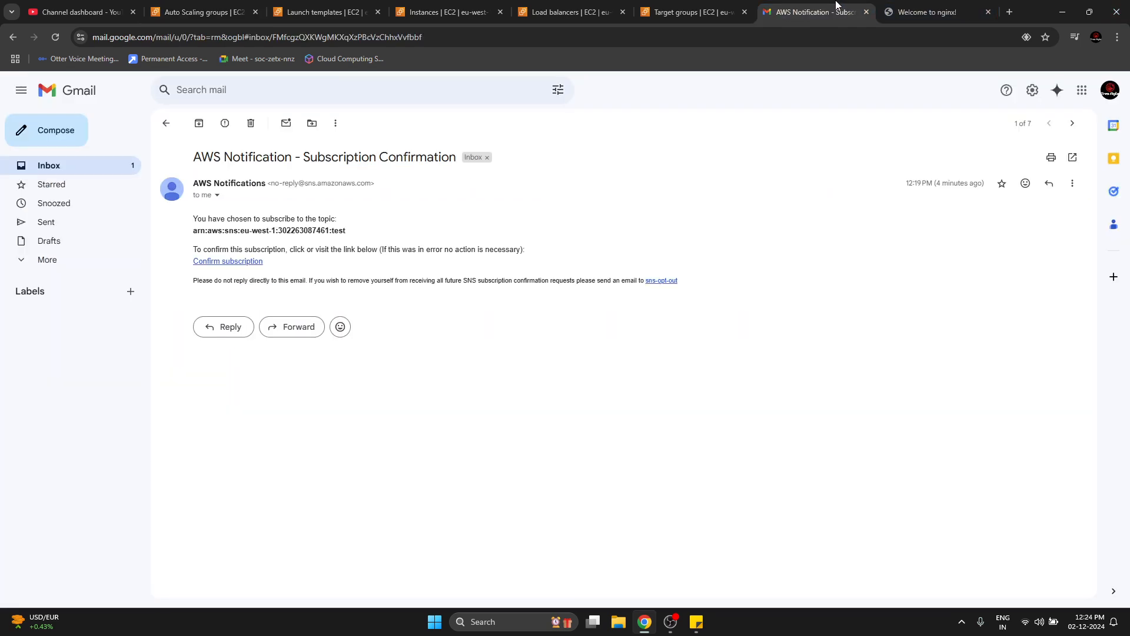
{"action": "left_click", "coordinate": [166, 123]}
{"action": "left_click", "coordinate": [269, 151]}
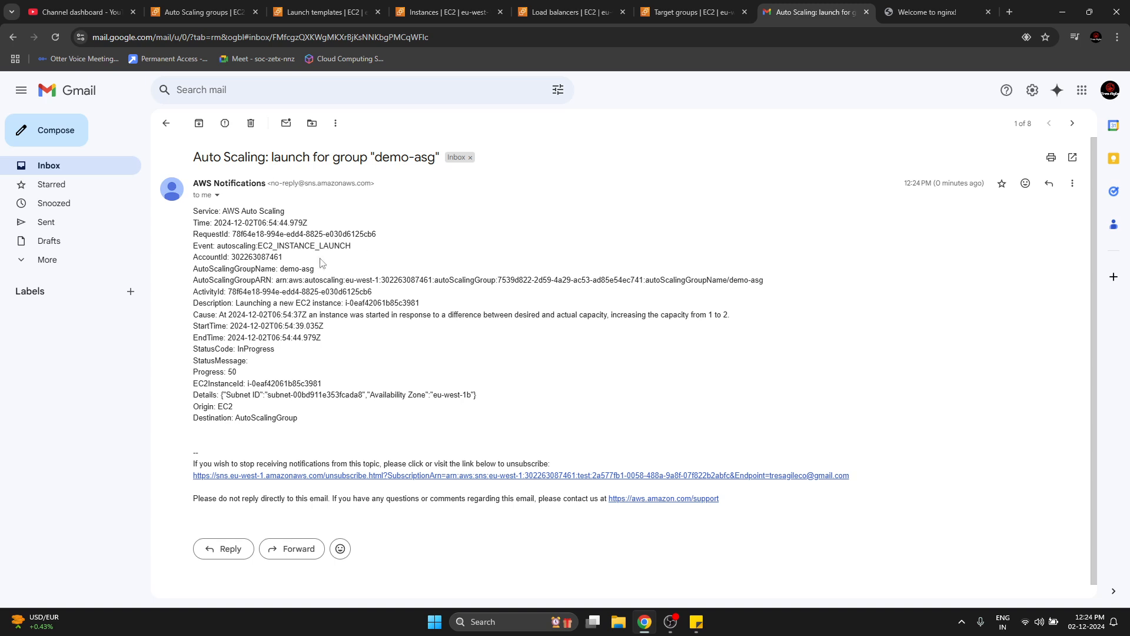
{"action": "left_click_drag", "start_coordinate": [228, 302], "coordinate": [416, 301]}
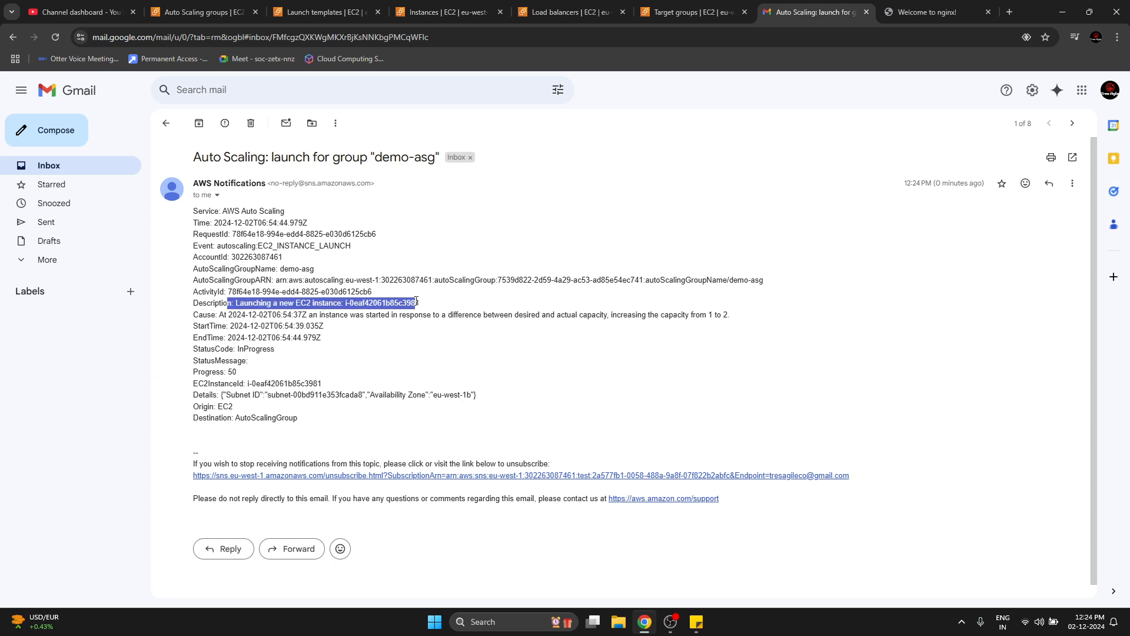
{"action": "triple_click", "coordinate": [270, 246]}
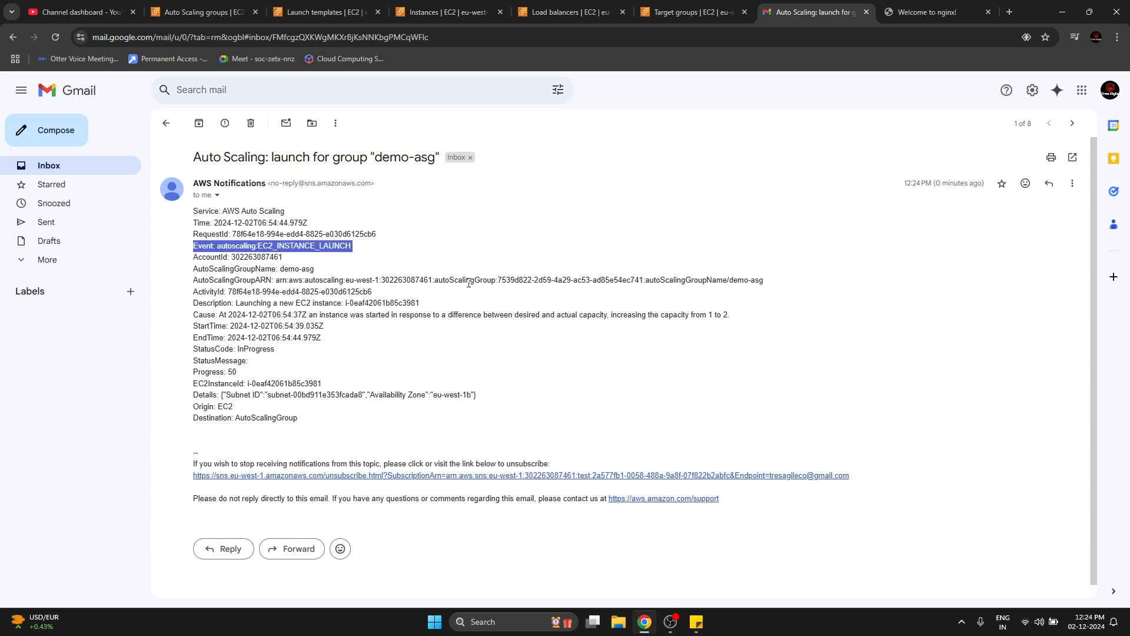
Switch back to the EC2 console and review which instance actions trigger demo-asg's activity notification.
{"action": "left_click", "coordinate": [203, 12]}
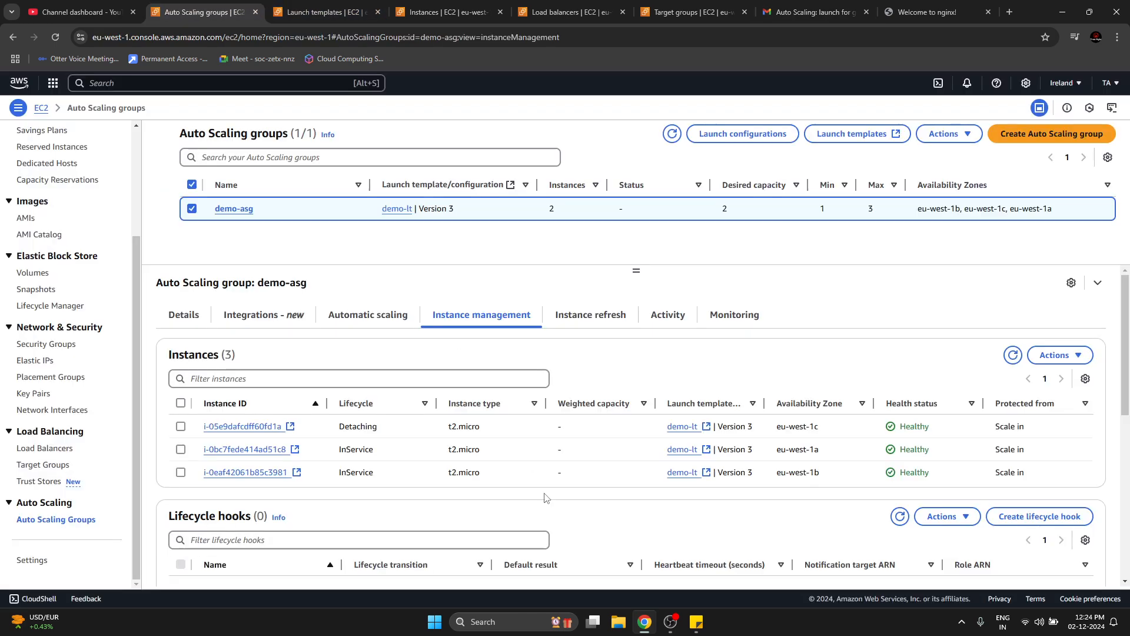
{"action": "left_click", "coordinate": [682, 322]}
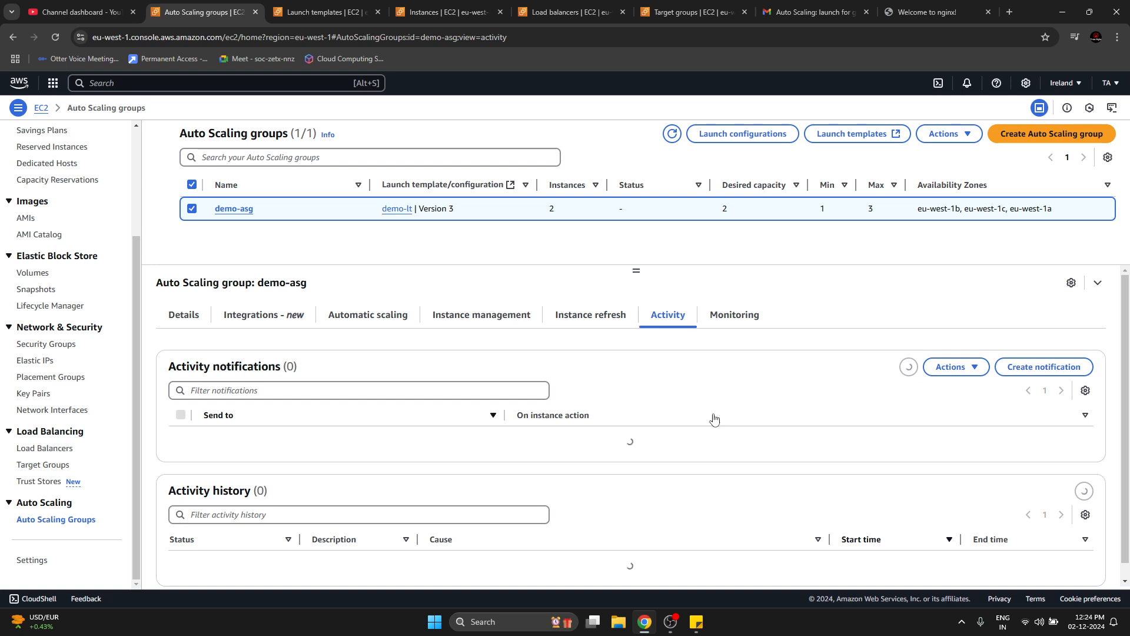
{"action": "left_click_drag", "start_coordinate": [548, 439], "coordinate": [770, 440]}
{"action": "left_click", "coordinate": [670, 438]}
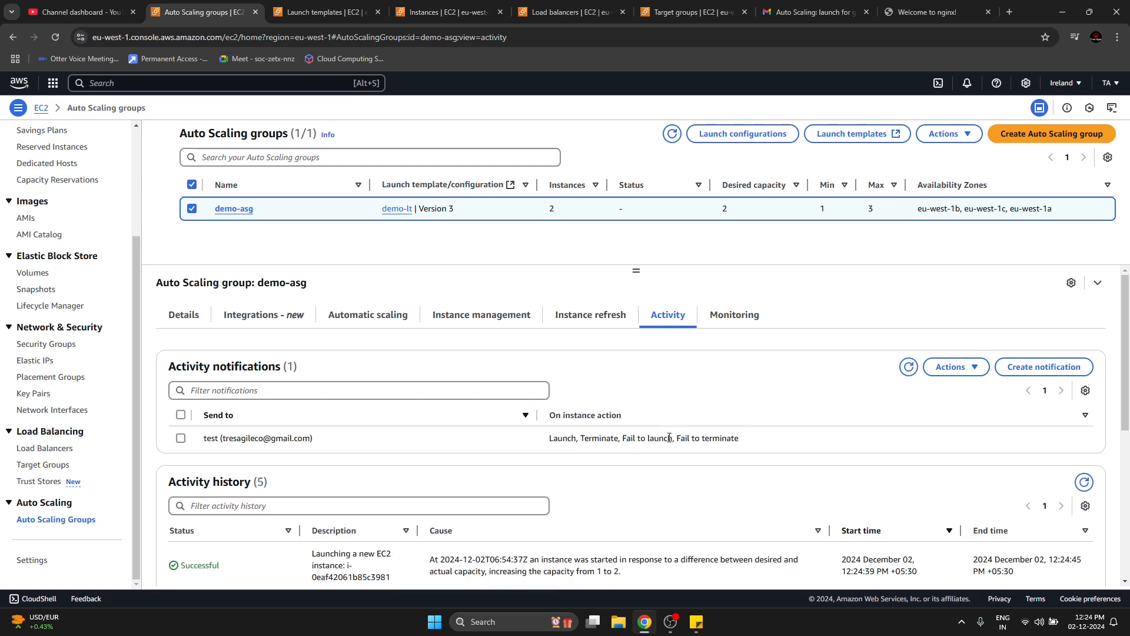
{"action": "double_click", "coordinate": [562, 439]}
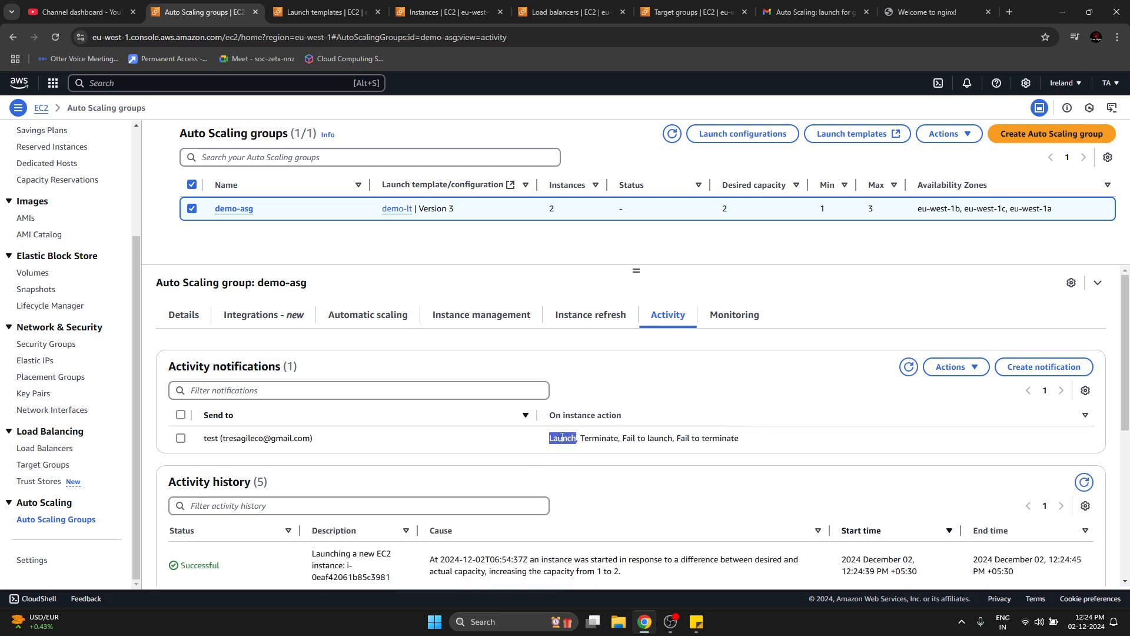
Return to the launch notification email and examine the new instance's ID, subnet and Availability Zone.
{"action": "left_click", "coordinate": [789, 8]}
{"action": "left_click_drag", "start_coordinate": [229, 266], "coordinate": [661, 394]}
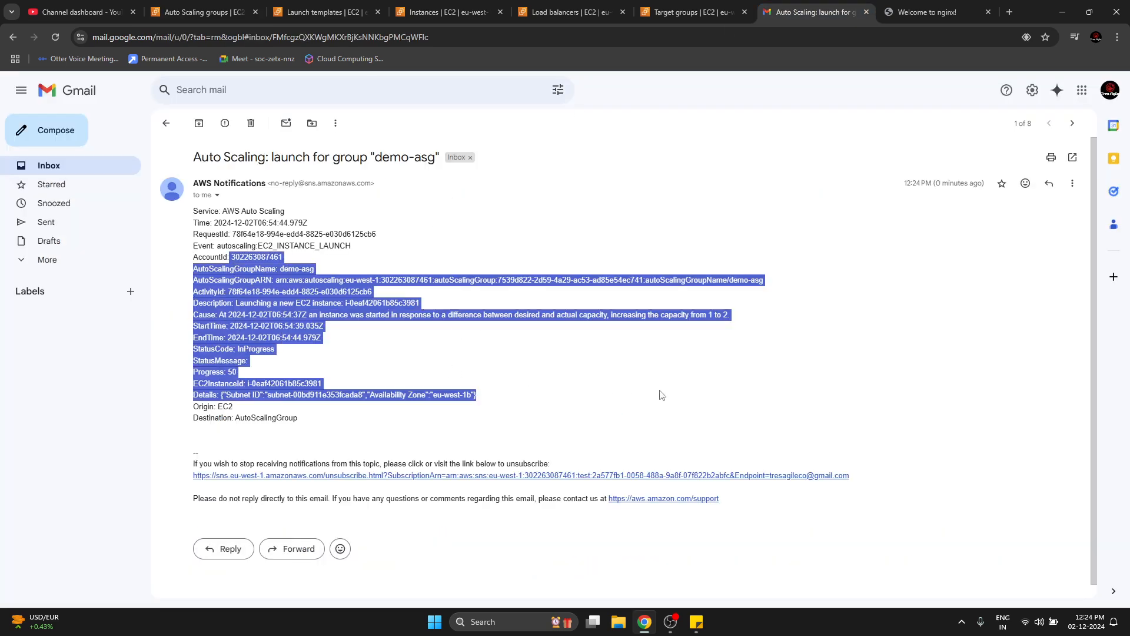
{"action": "left_click", "coordinate": [661, 394]}
{"action": "left_click_drag", "start_coordinate": [255, 395], "coordinate": [460, 395]}
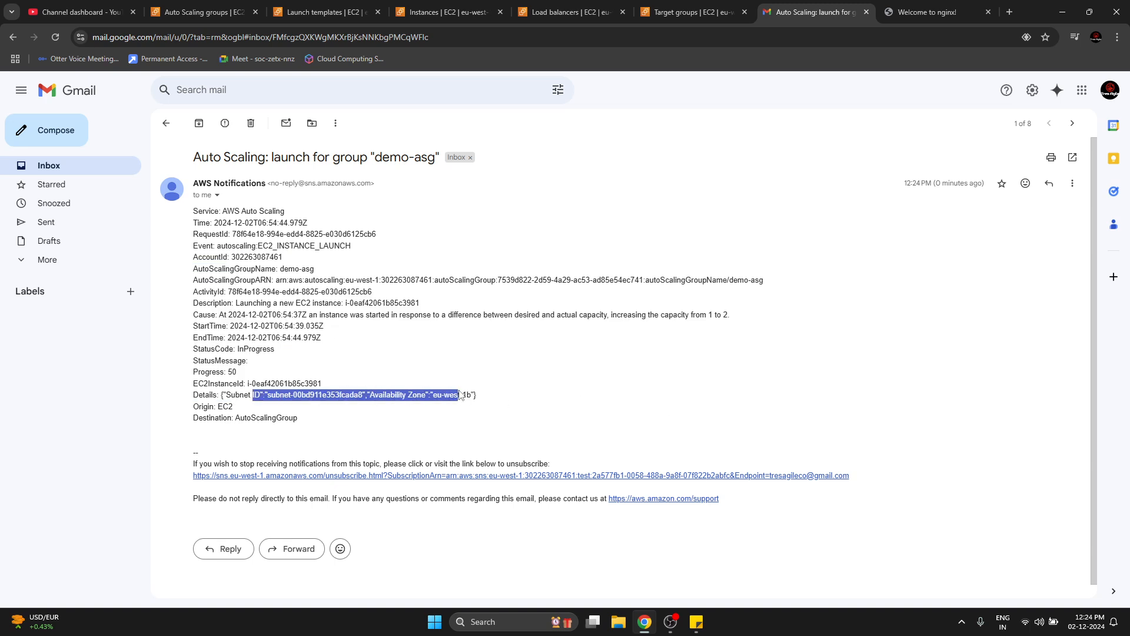
{"action": "left_click_drag", "start_coordinate": [281, 385], "coordinate": [361, 377]}
{"action": "left_click", "coordinate": [360, 378]}
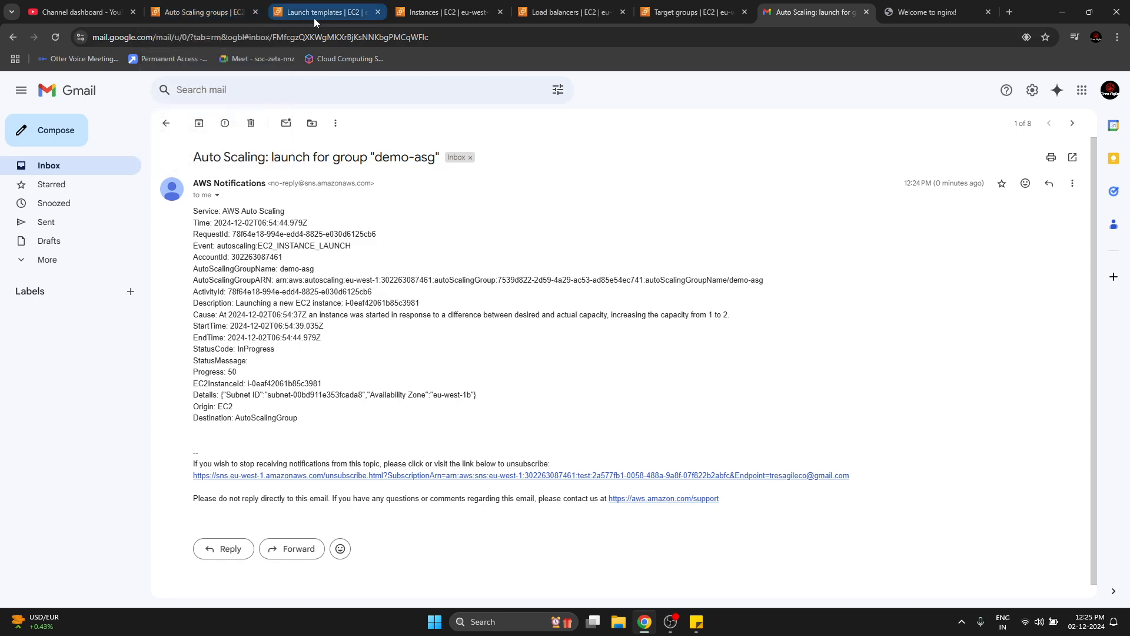
Return to the EC2 console and compare demo-asg's desired capacity with the lifecycle state of its instances.
{"action": "mouse_move", "coordinate": [314, 19]}
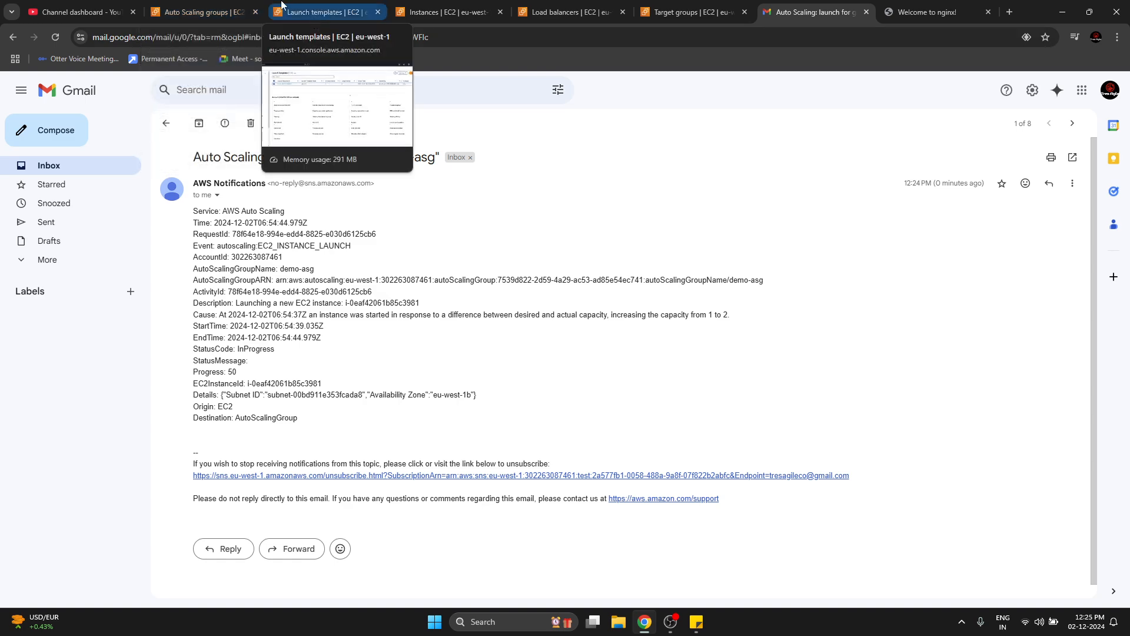
{"action": "left_click", "coordinate": [233, 8]}
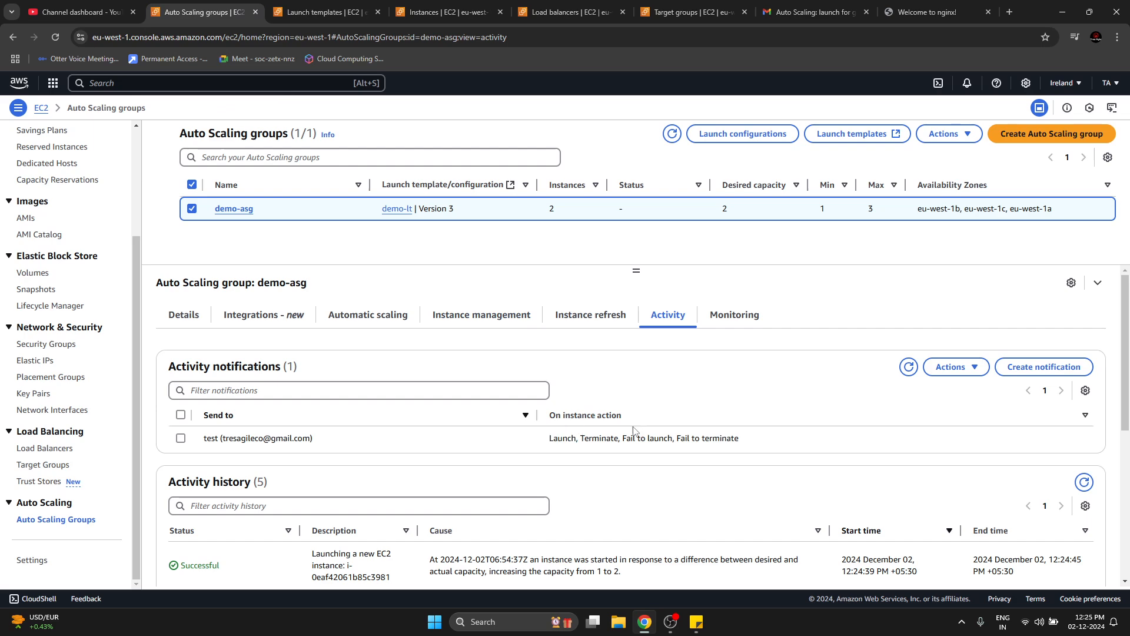
{"action": "left_click", "coordinate": [585, 320]}
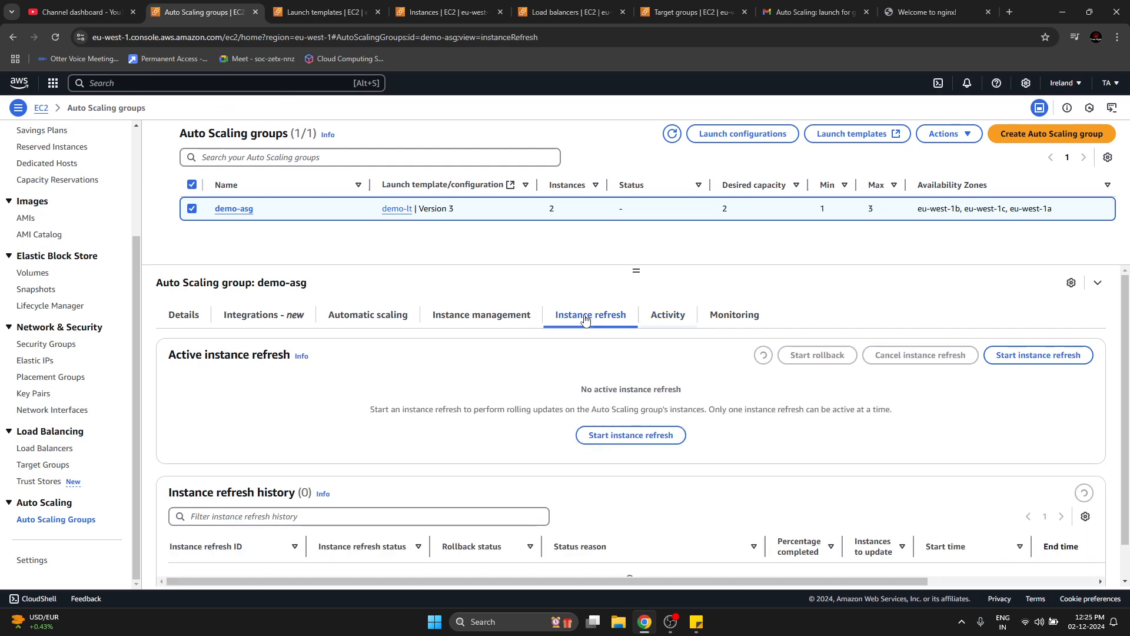
{"action": "double_click", "coordinate": [725, 208]}
{"action": "left_click", "coordinate": [488, 315]}
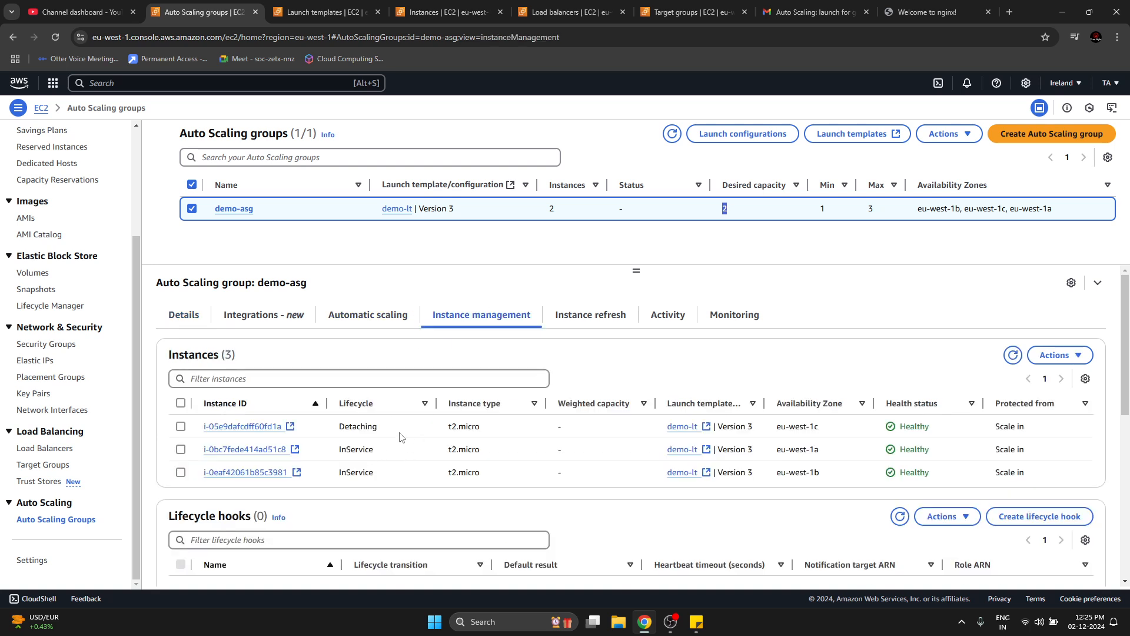
{"action": "left_click", "coordinate": [348, 450]}
Start a new scheduled action for demo-asg and name it test-schedule.
{"action": "left_click", "coordinate": [379, 318]}
{"action": "scroll", "coordinate": [325, 504], "scroll_direction": "down", "scroll_amount": 5}
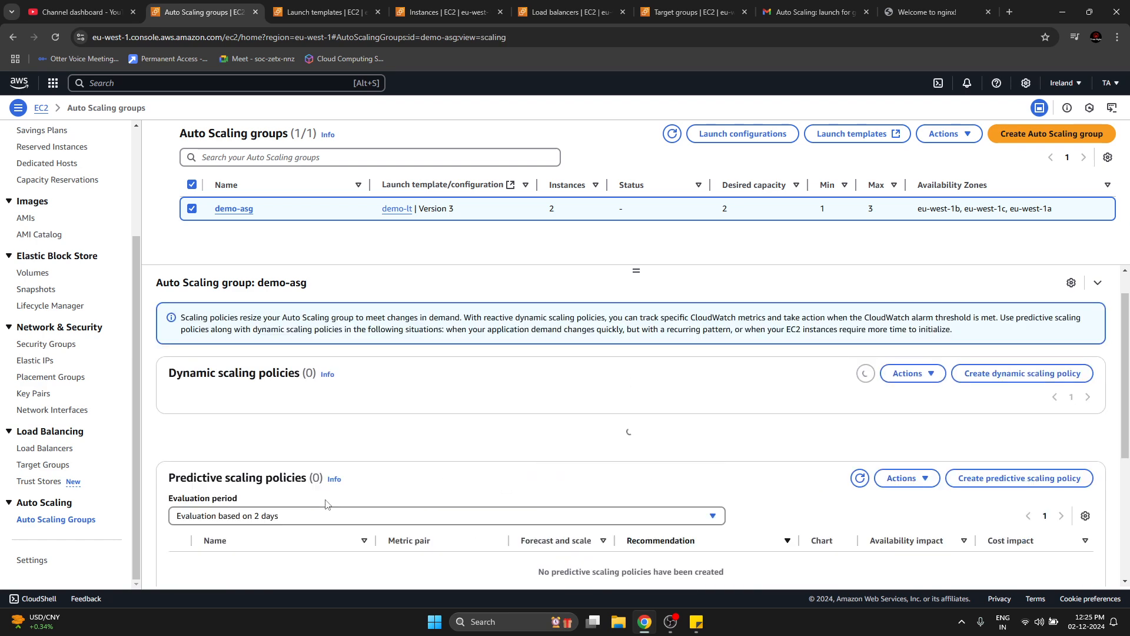
{"action": "left_click_drag", "start_coordinate": [217, 446], "coordinate": [338, 451]}
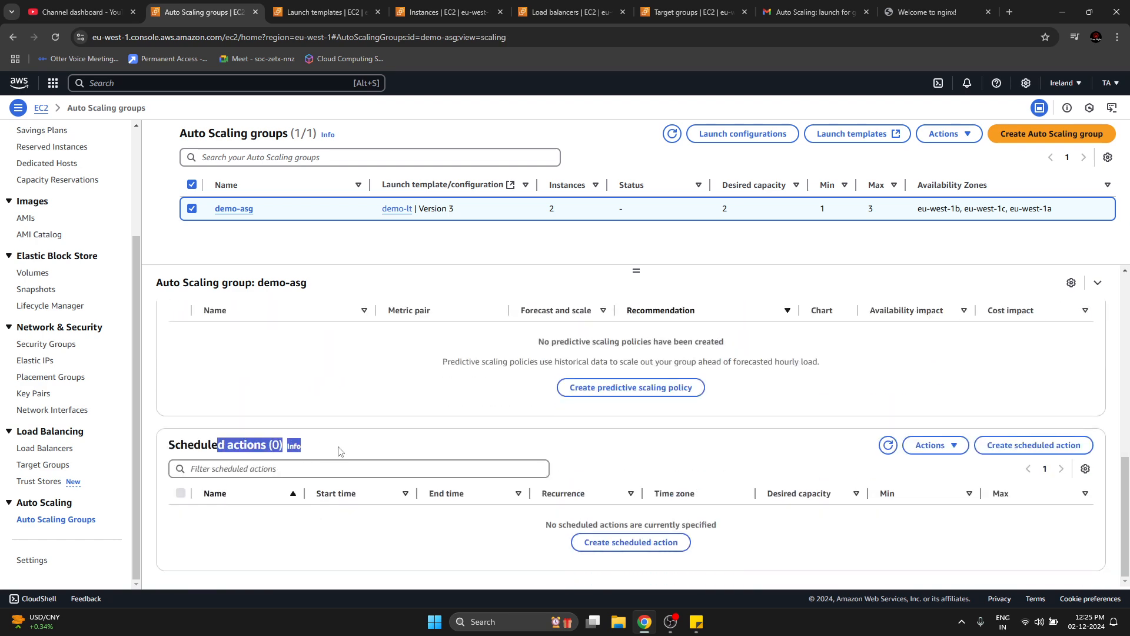
{"action": "left_click", "coordinate": [339, 451]}
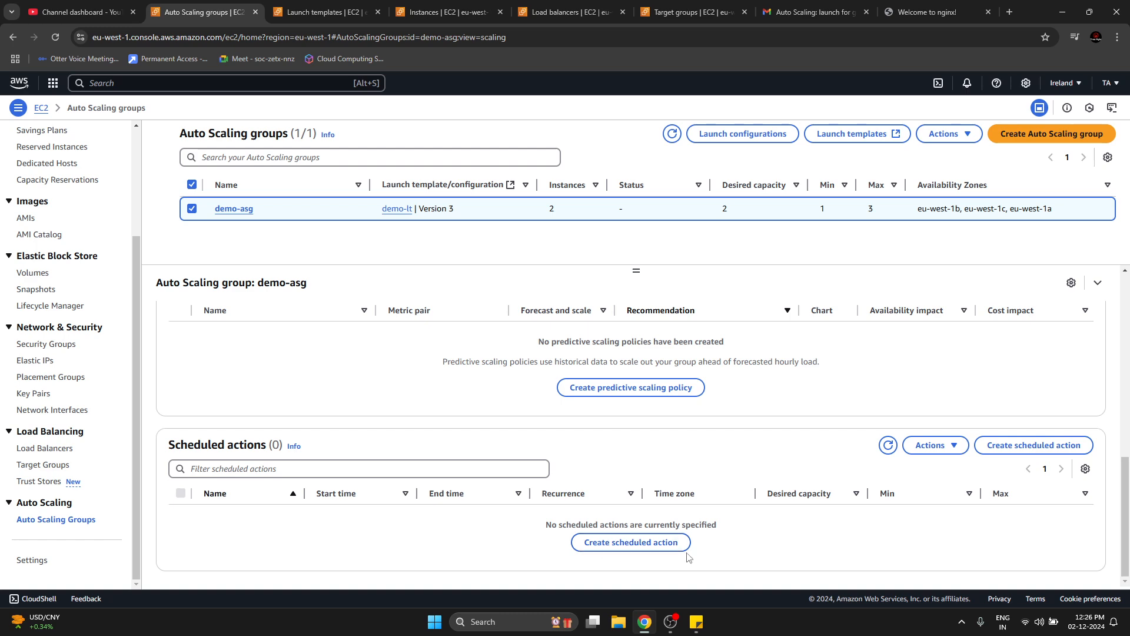
{"action": "left_click", "coordinate": [644, 543]}
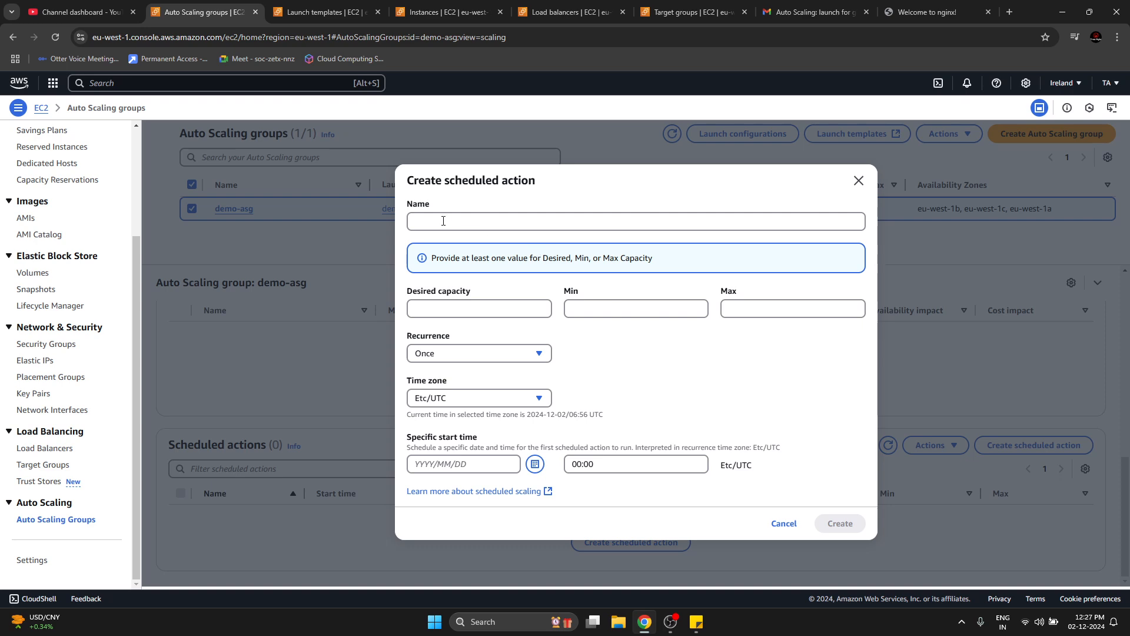
{"action": "left_click_drag", "start_coordinate": [420, 184], "coordinate": [588, 187]}
{"action": "left_click", "coordinate": [590, 186]}
{"action": "left_click", "coordinate": [549, 230]}
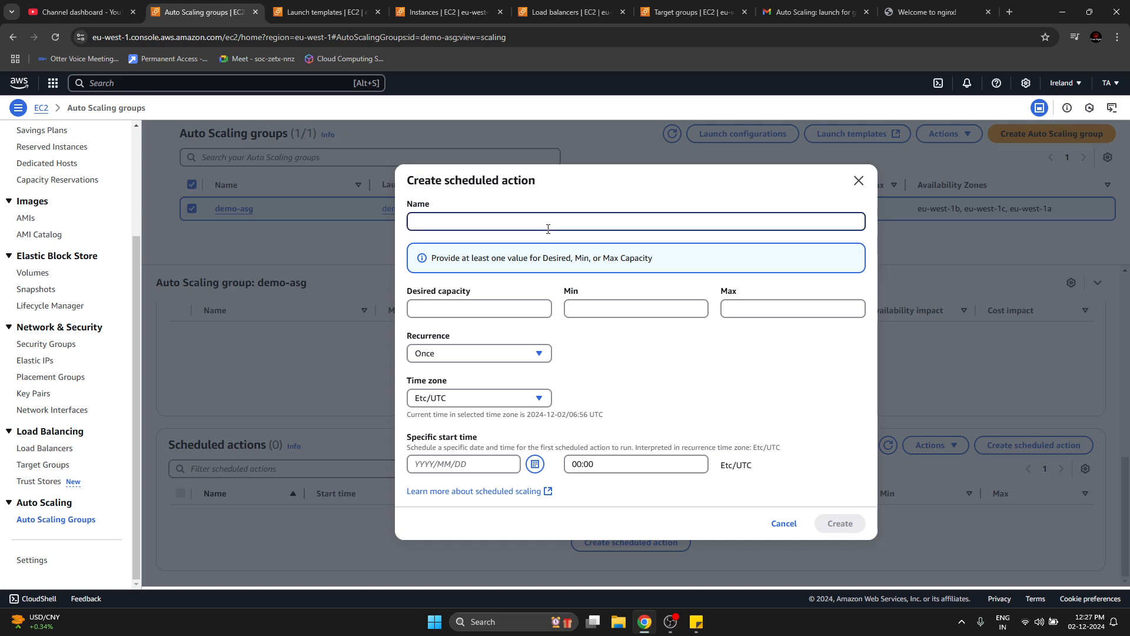
{"action": "type", "text": "test-schedule"}
Set the scheduled action's desired capacity to 2, minimum to 1 and maximum to 4.
{"action": "left_click", "coordinate": [529, 308]}
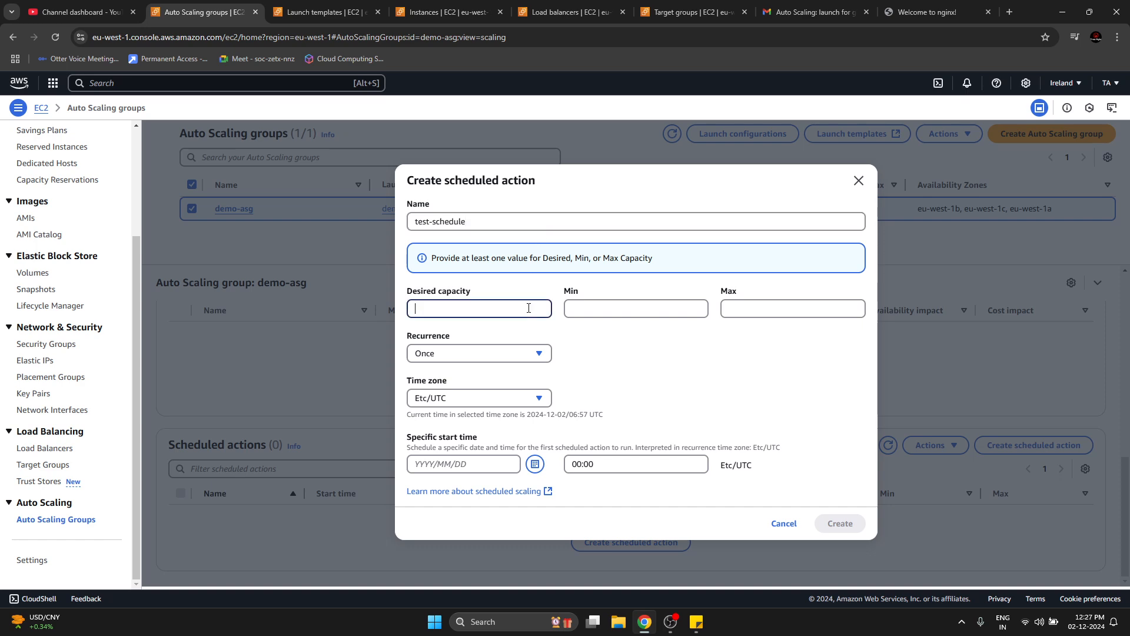
{"action": "type", "text": "2"}
{"action": "left_click", "coordinate": [614, 307]}
{"action": "left_click", "coordinate": [728, 312]}
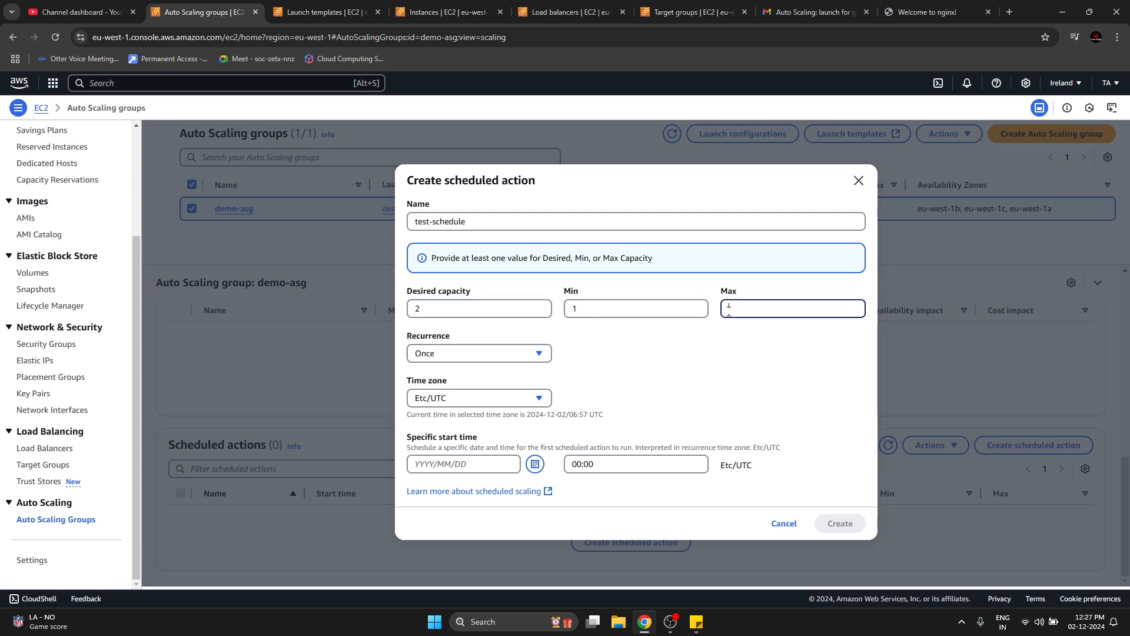
{"action": "type", "text": "4"}
Set the scheduled action to recur every week in the Asia/Kolkata time zone.
{"action": "left_click", "coordinate": [518, 356]}
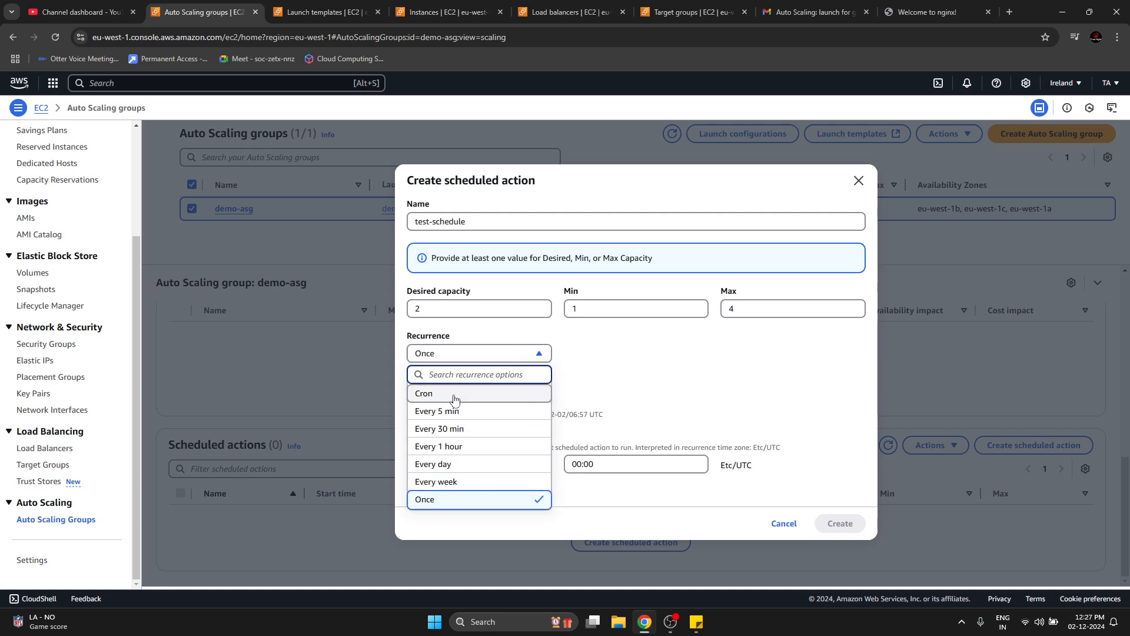
{"action": "left_click", "coordinate": [496, 490]}
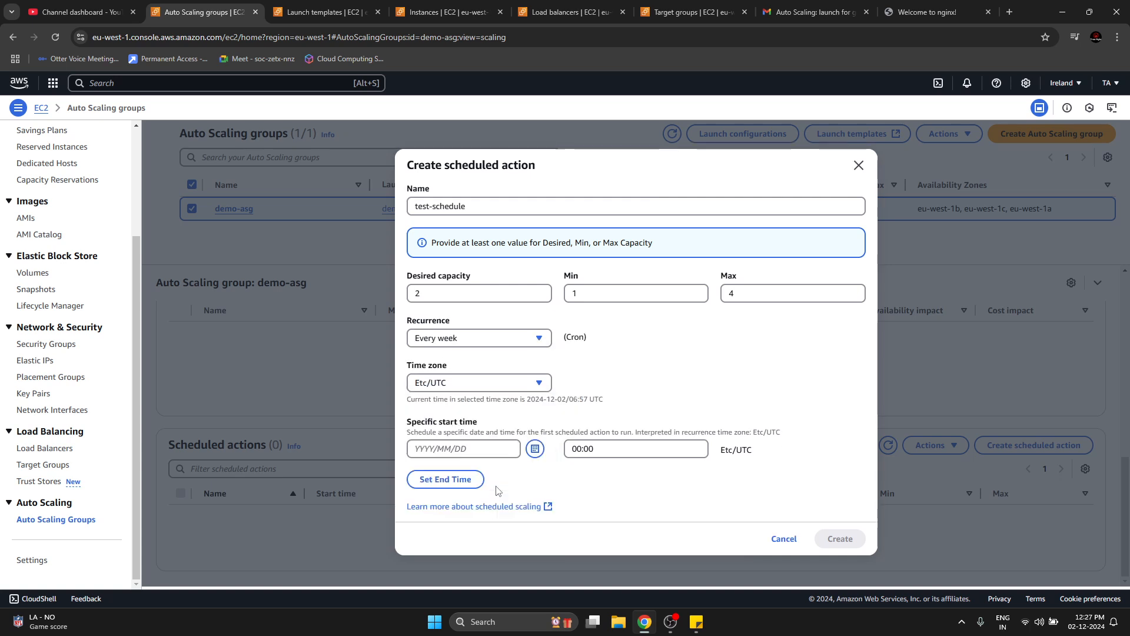
{"action": "left_click", "coordinate": [465, 452]}
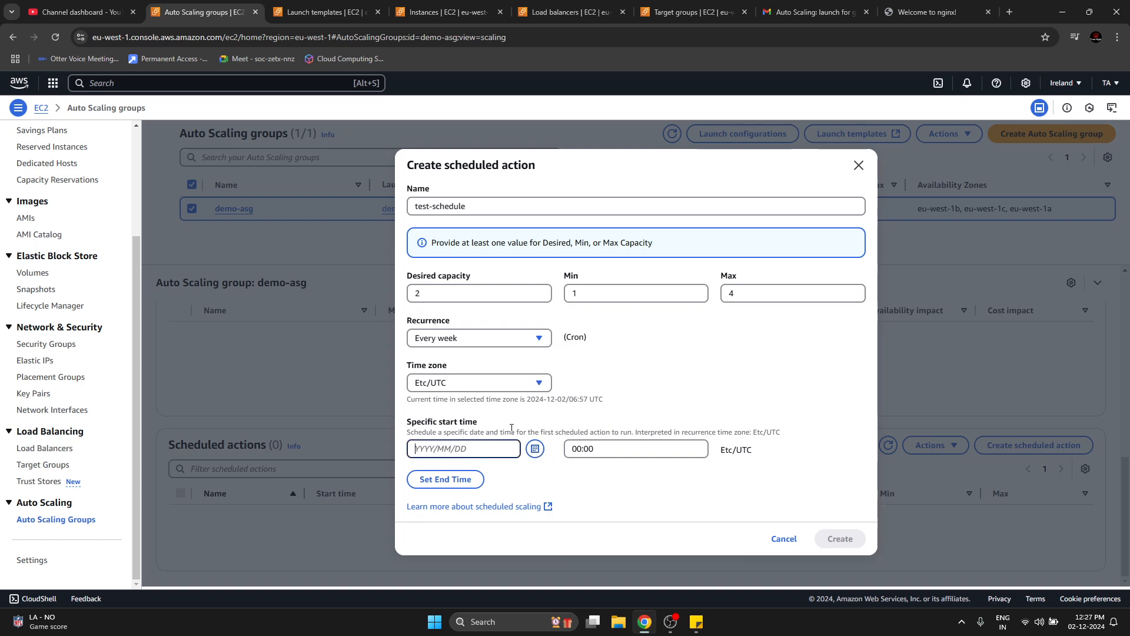
{"action": "left_click", "coordinate": [485, 386]}
{"action": "type", "text": "kol"}
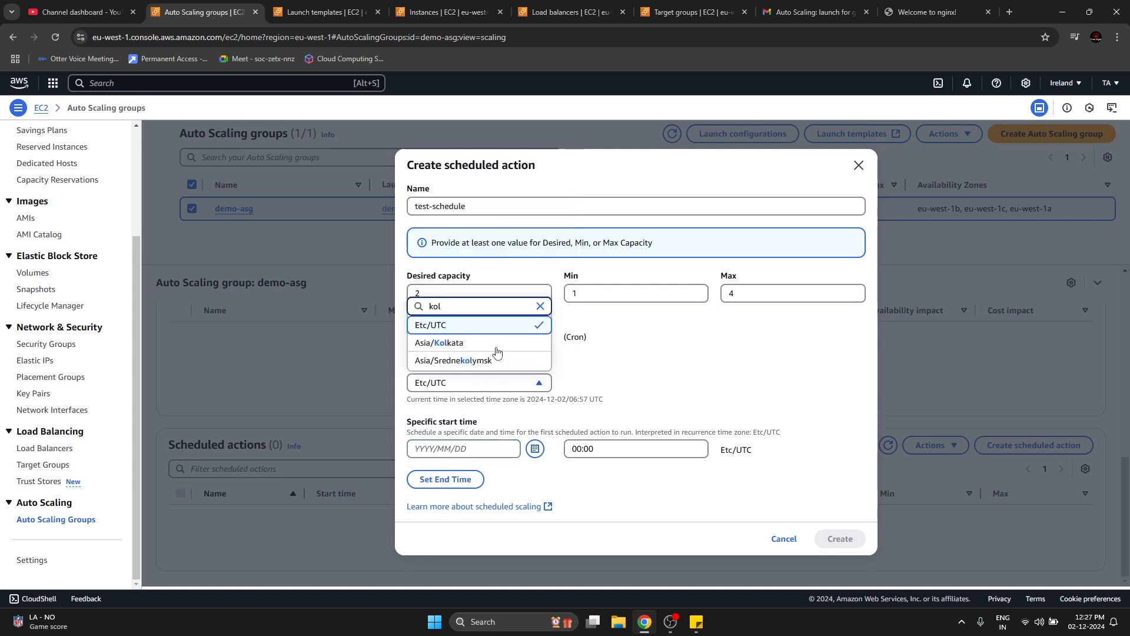
{"action": "left_click", "coordinate": [461, 342]}
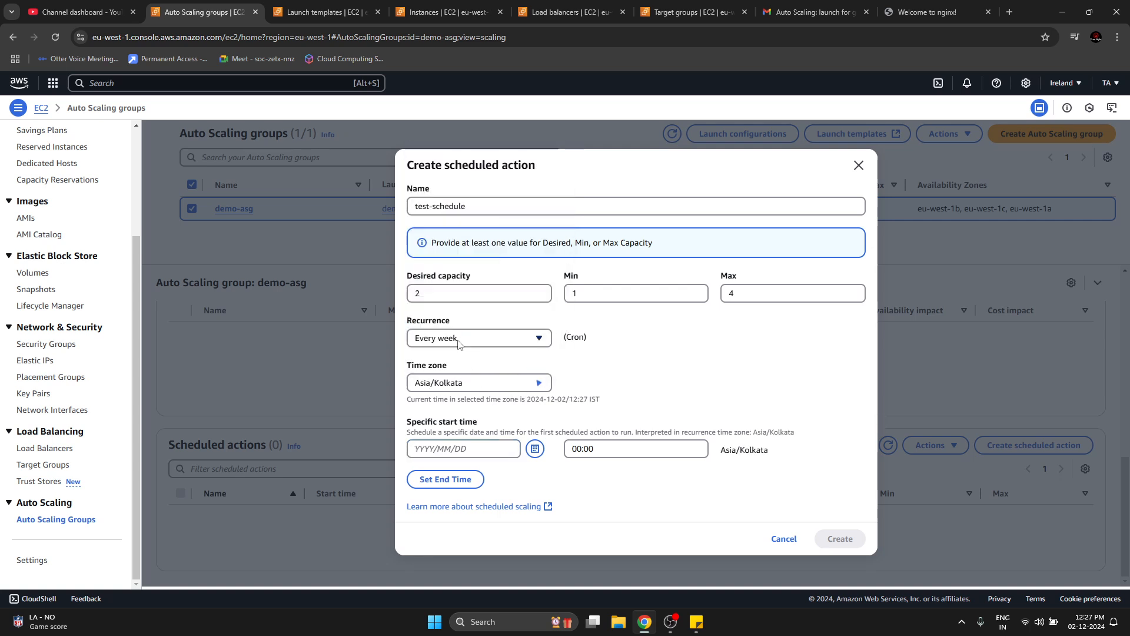
Set the scheduled action's start date to 2024/12/02 and clear its default start time.
{"action": "left_click", "coordinate": [534, 449]}
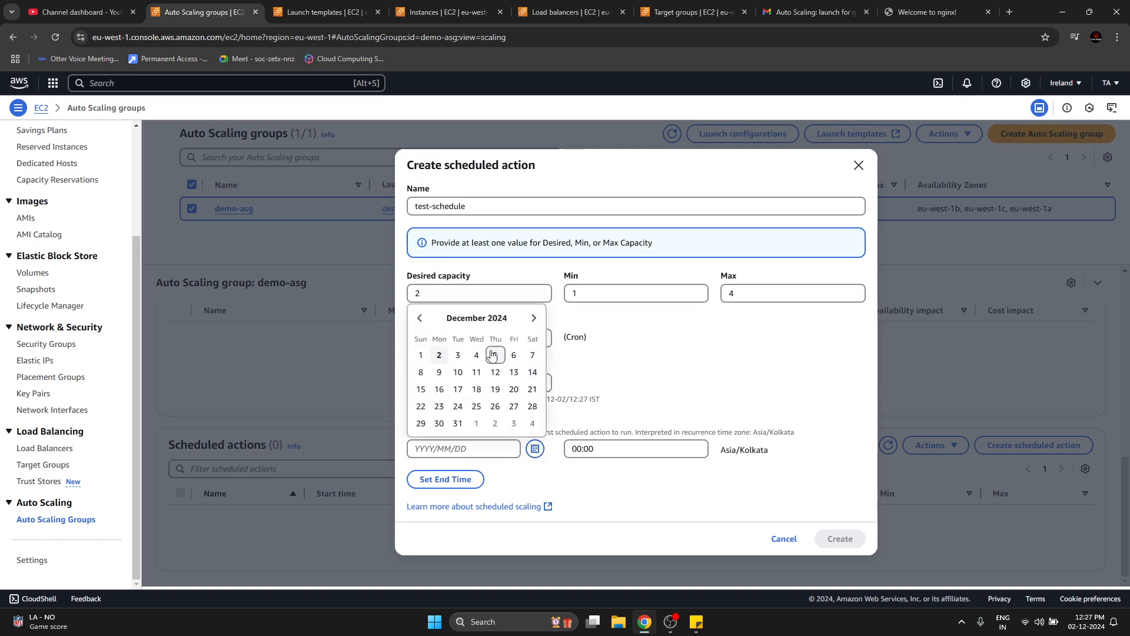
{"action": "left_click", "coordinate": [440, 355]}
{"action": "left_click", "coordinate": [626, 455]}
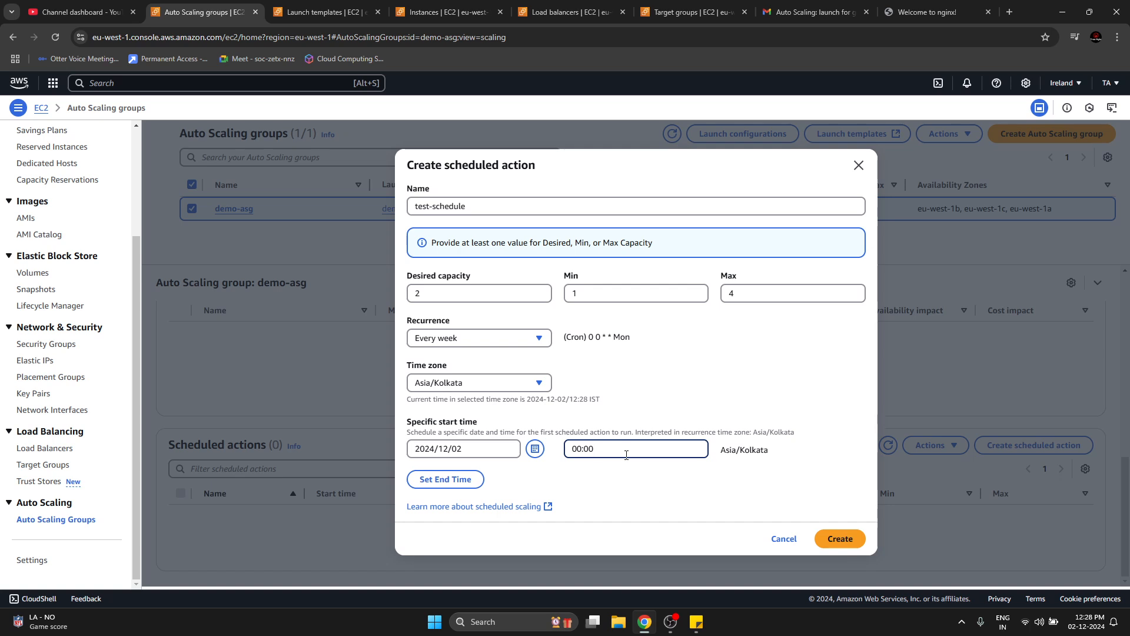
{"action": "key", "text": "BackSpace"}
{"action": "key", "text": "BackSpace"}
{"action": "key", "text": "BackSpace"}
{"action": "key", "text": "BackSpace"}
{"action": "key", "text": "BackSpace"}
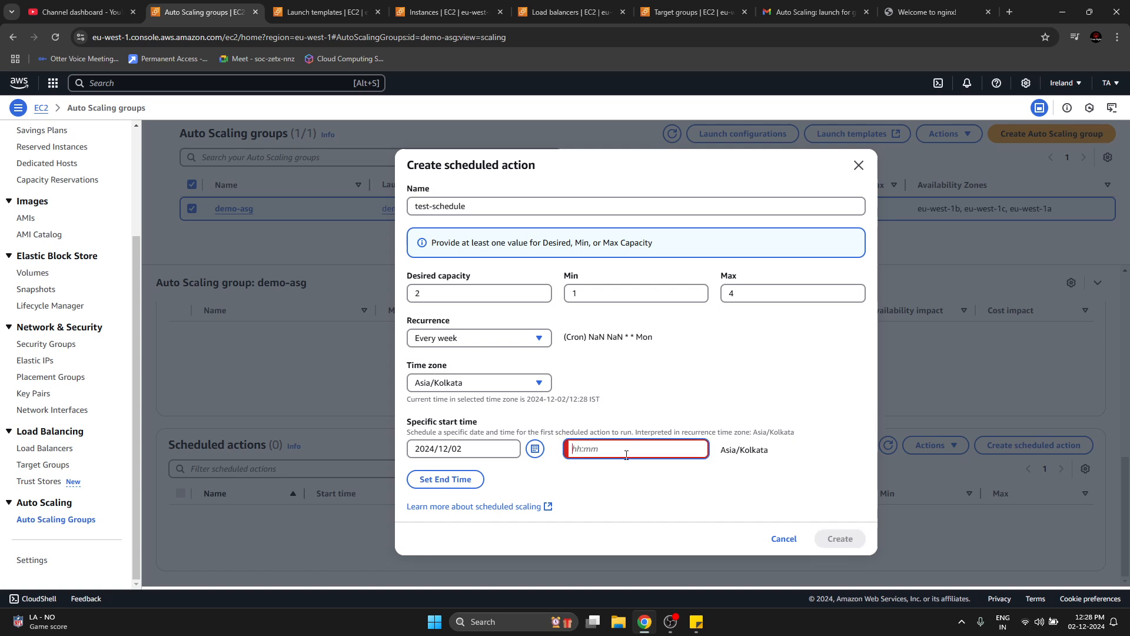
{"action": "type", "text": "11:"}
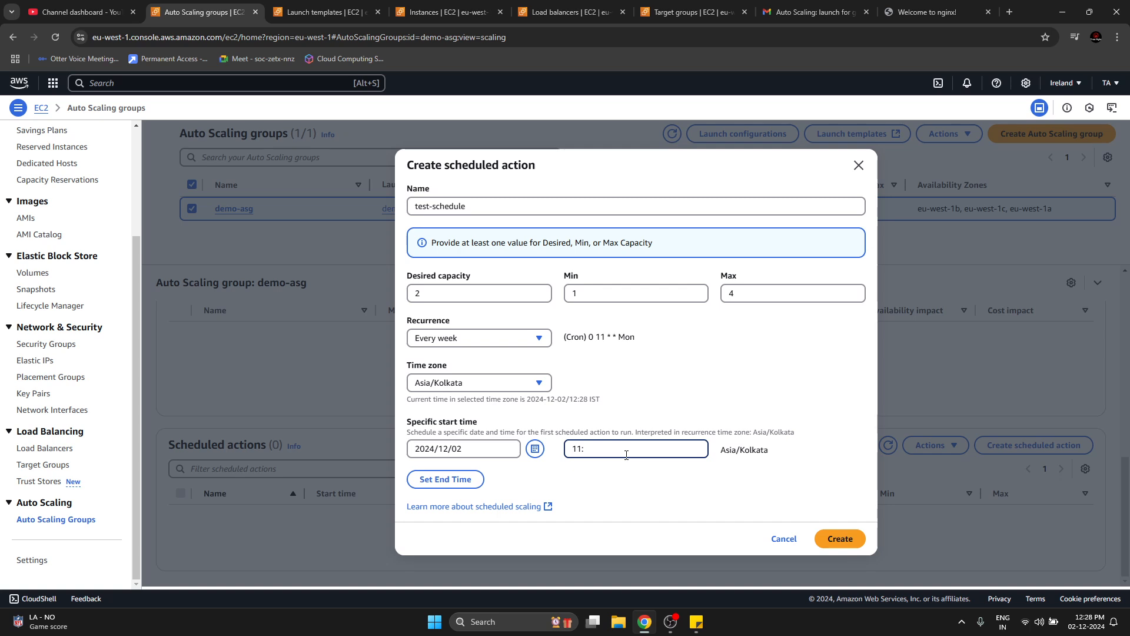
{"action": "key", "text": "BackSpace"}
{"action": "key", "text": "BackSpace"}
{"action": "key", "text": "BackSpace"}
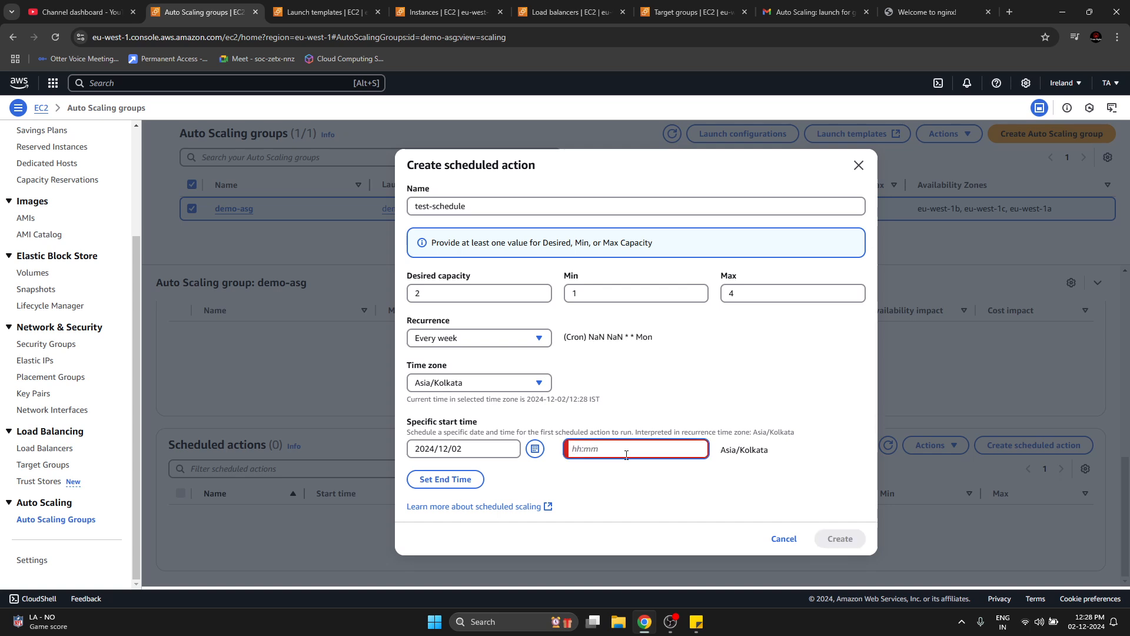
{"action": "type", "text": "0"}
{"action": "key", "text": "BackSpace"}
{"action": "type", "text": "4"}
{"action": "key", "text": "BackSpace"}
Set the scheduled action's start time to 14:00.
{"action": "type", "text": "14:"}
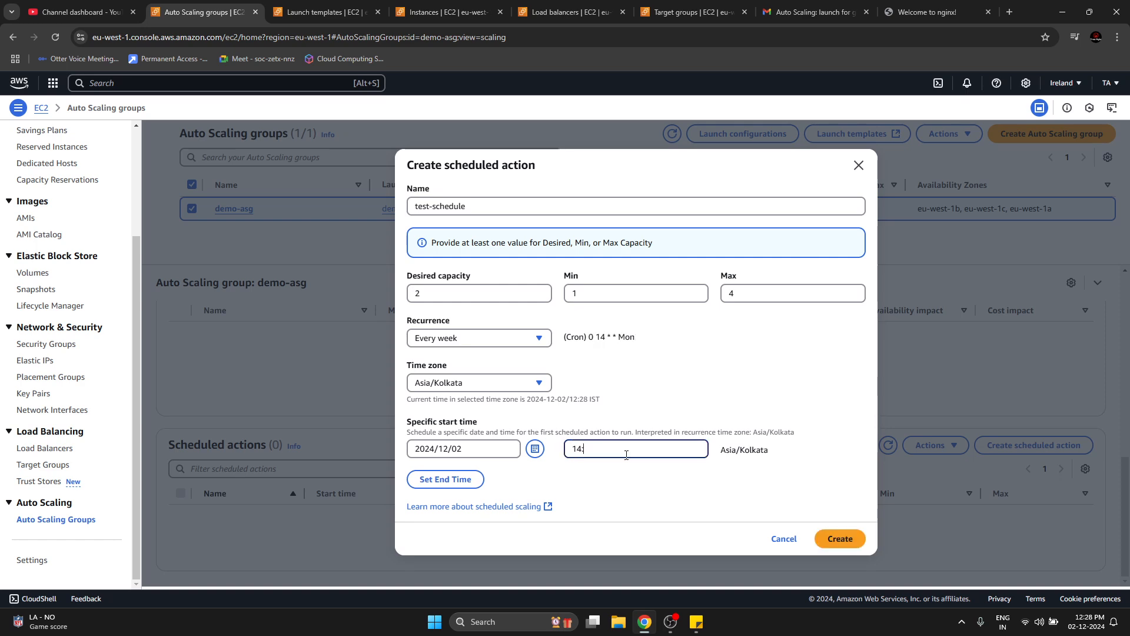
{"action": "type", "text": "00"}
{"action": "left_click", "coordinate": [645, 469]}
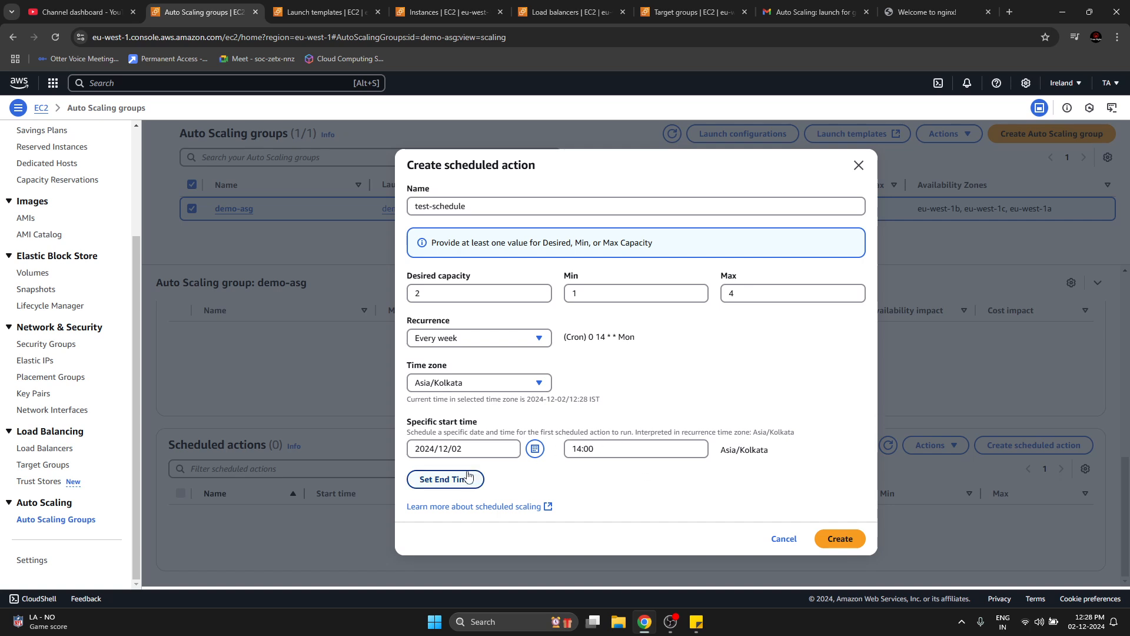
{"action": "left_click_drag", "start_coordinate": [574, 449], "coordinate": [594, 449]}
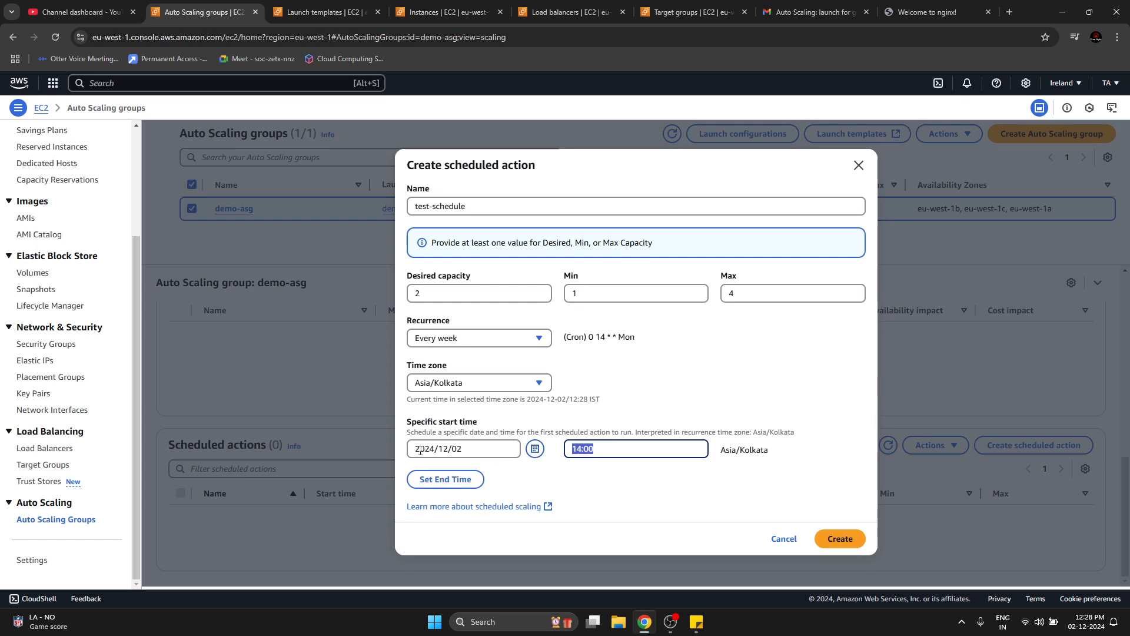
Compare the scheduled action's weekly cron expression with its start date and start time.
{"action": "left_click_drag", "start_coordinate": [434, 449], "coordinate": [419, 450]}
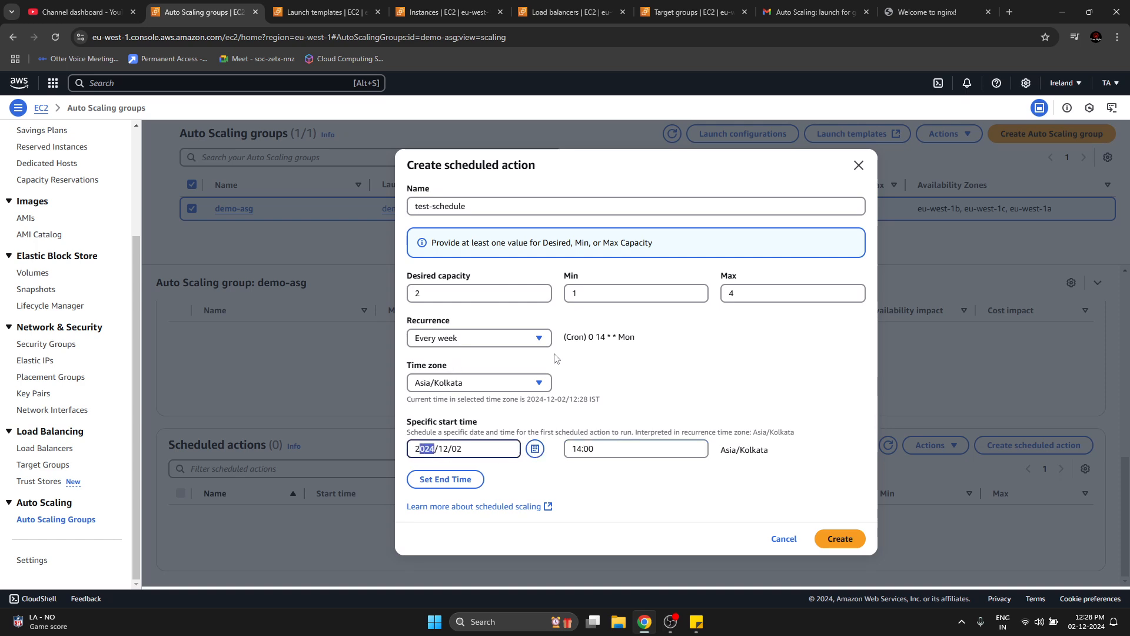
{"action": "left_click", "coordinate": [623, 340]}
{"action": "double_click", "coordinate": [623, 339]}
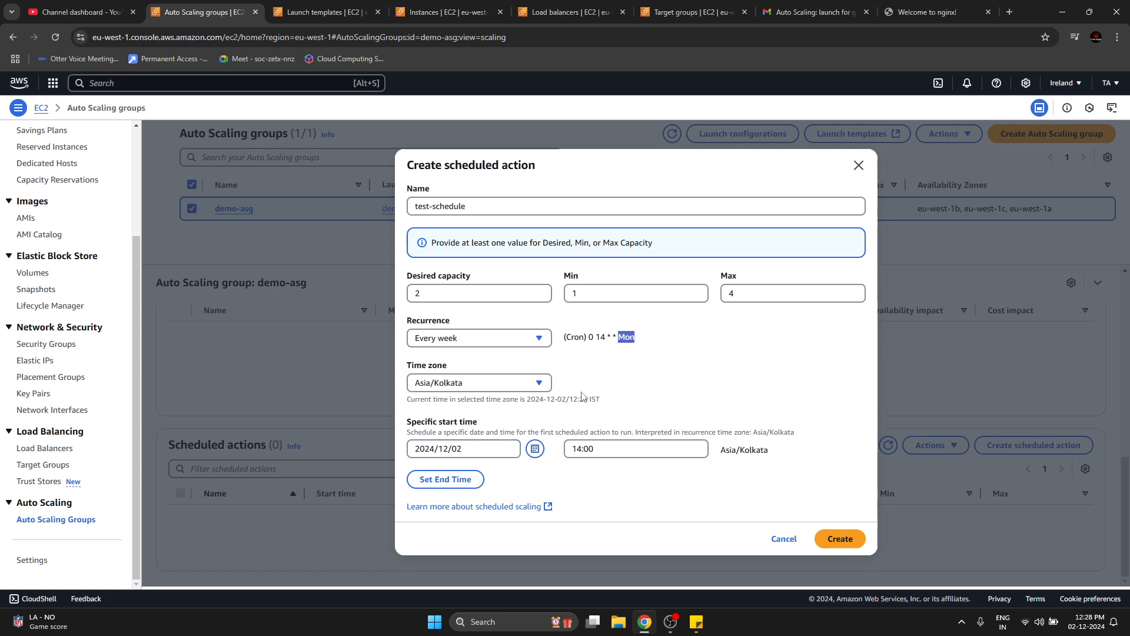
{"action": "left_click", "coordinate": [589, 451]}
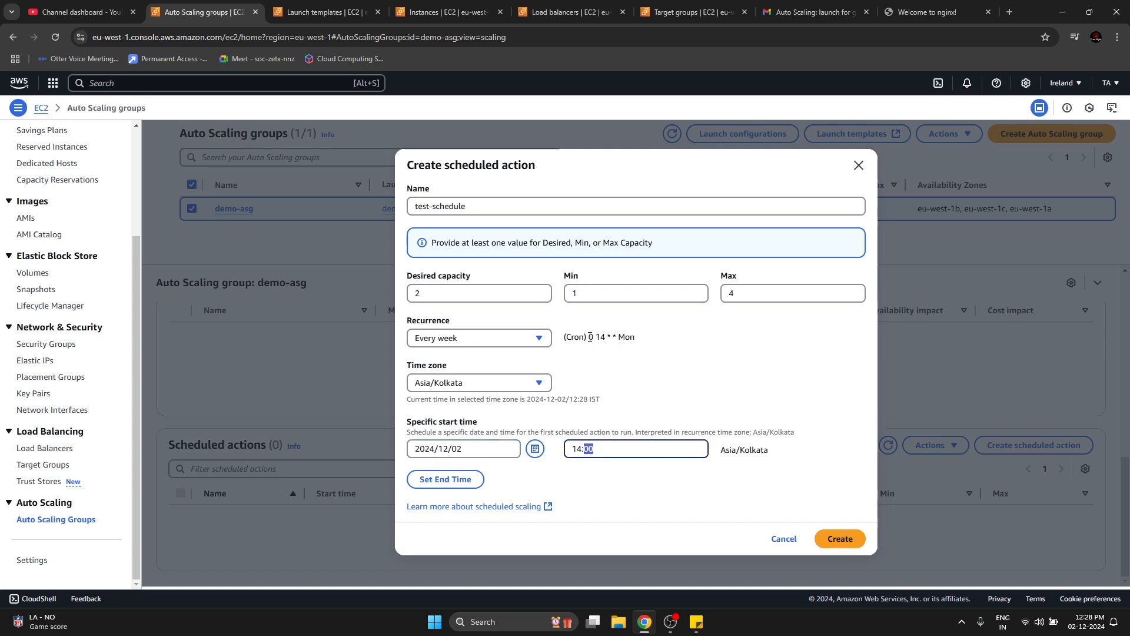
{"action": "left_click_drag", "start_coordinate": [589, 337], "coordinate": [652, 345]}
Try an end time of 2024/12/04 at 14:00 for the scheduled action, and remove it.
{"action": "left_click", "coordinate": [452, 479]}
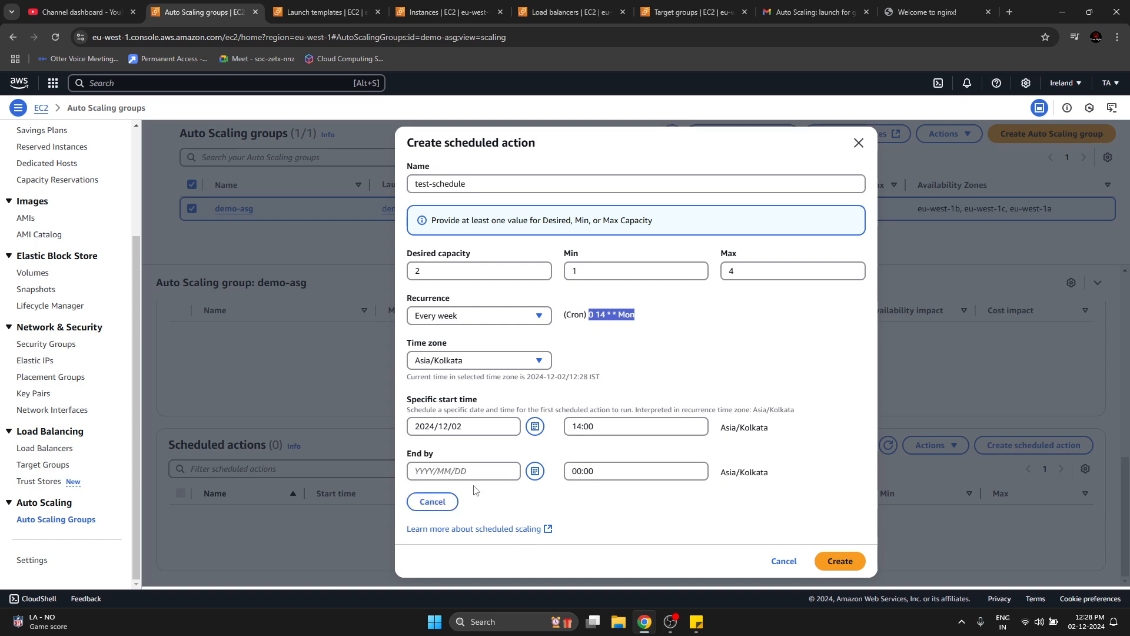
{"action": "left_click", "coordinate": [533, 471]}
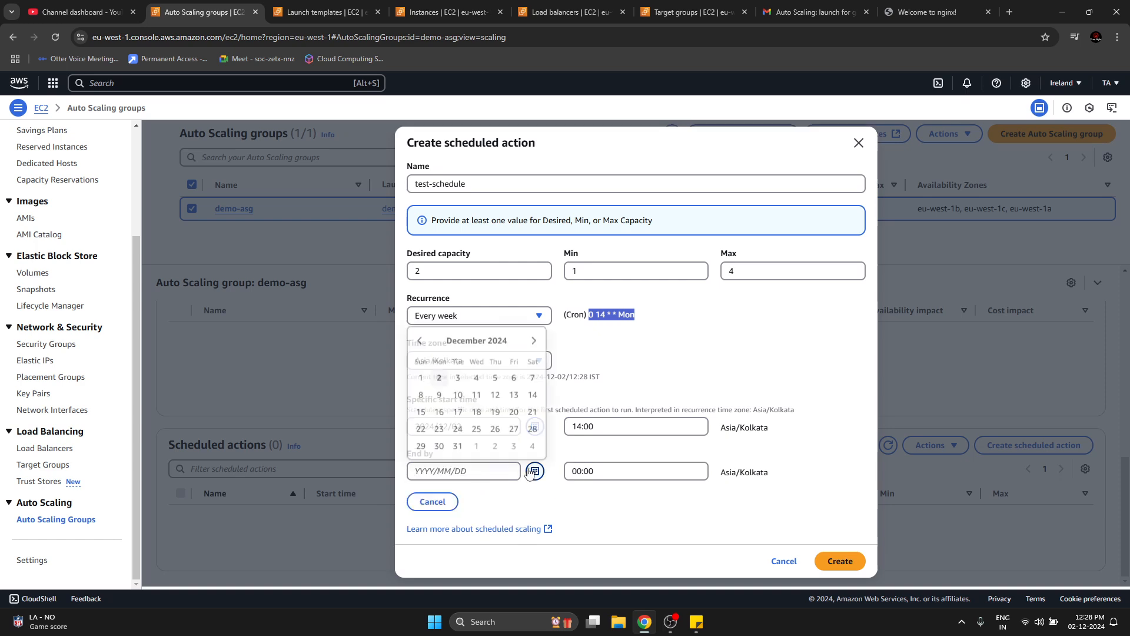
{"action": "left_click", "coordinate": [477, 386]}
{"action": "left_click", "coordinate": [595, 472]}
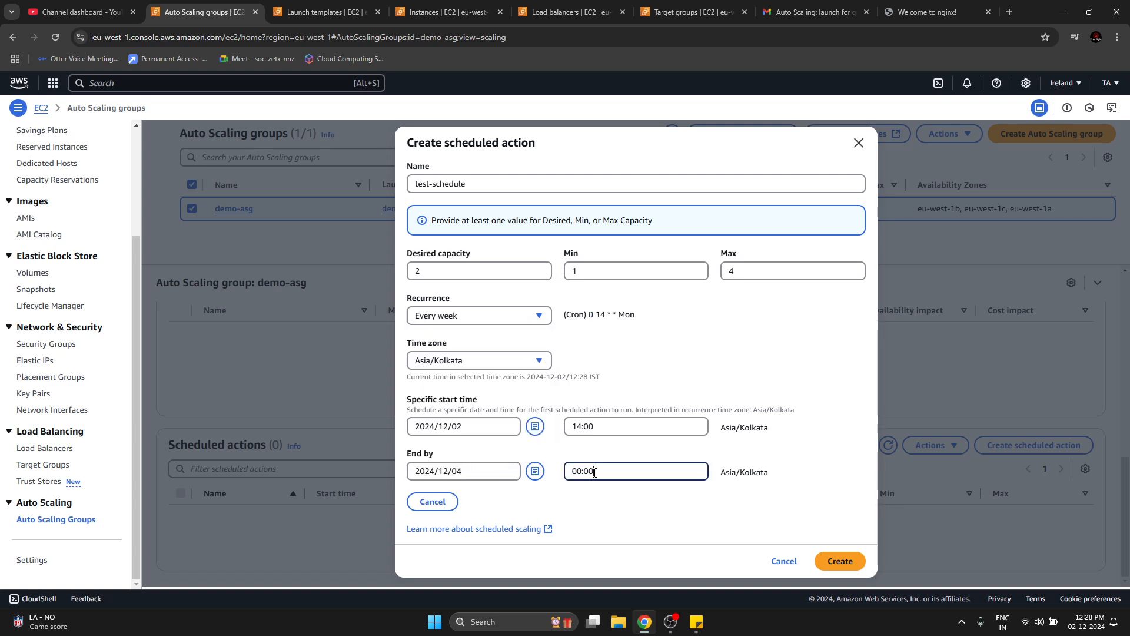
{"action": "key", "text": "BackSpace"}
{"action": "key", "text": "BackSpace"}
{"action": "key", "text": "BackSpace"}
{"action": "key", "text": "BackSpace"}
{"action": "key", "text": "BackSpace"}
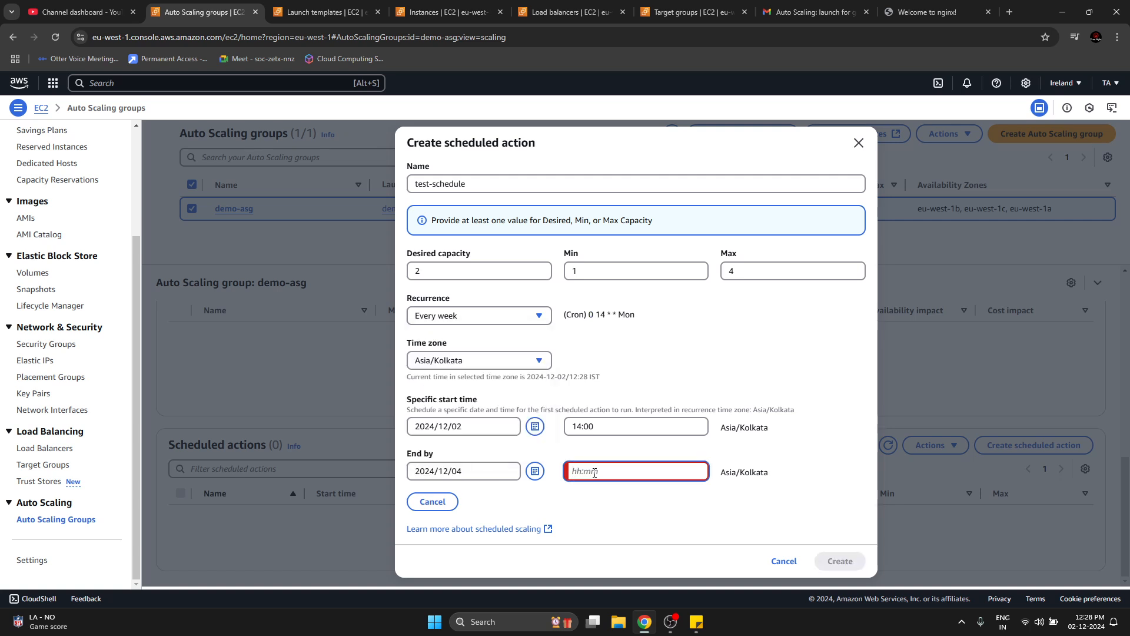
{"action": "type", "text": "14:00"}
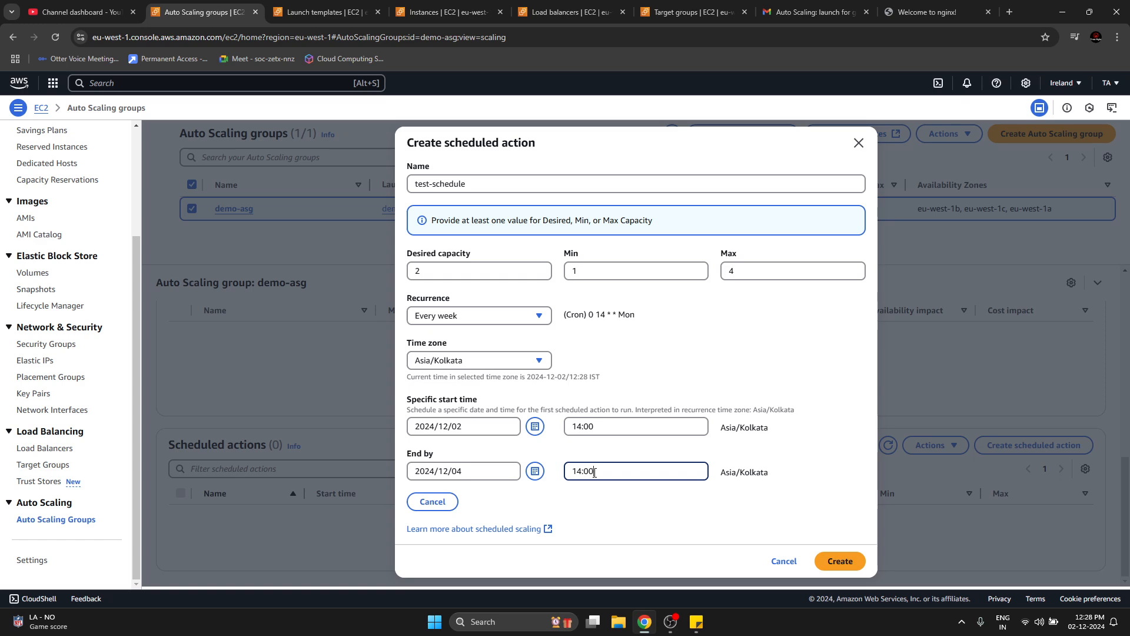
{"action": "left_click", "coordinate": [630, 499]}
{"action": "left_click", "coordinate": [449, 500]}
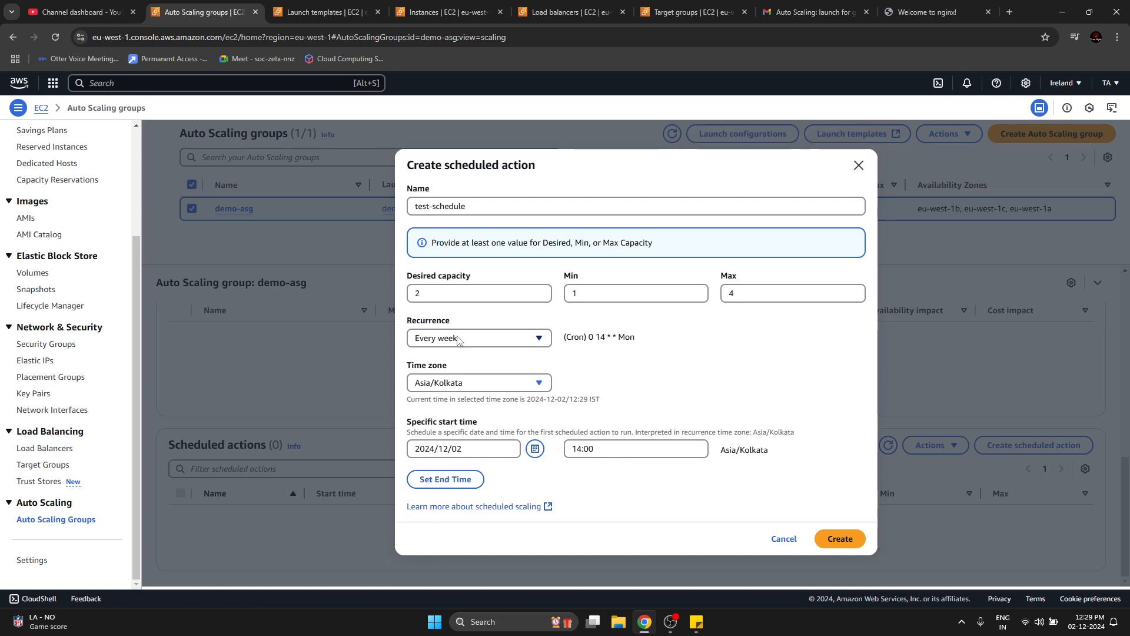
Change the scheduled action's recurrence to Once and create the action.
{"action": "left_click", "coordinate": [546, 344]}
{"action": "left_click", "coordinate": [451, 448]}
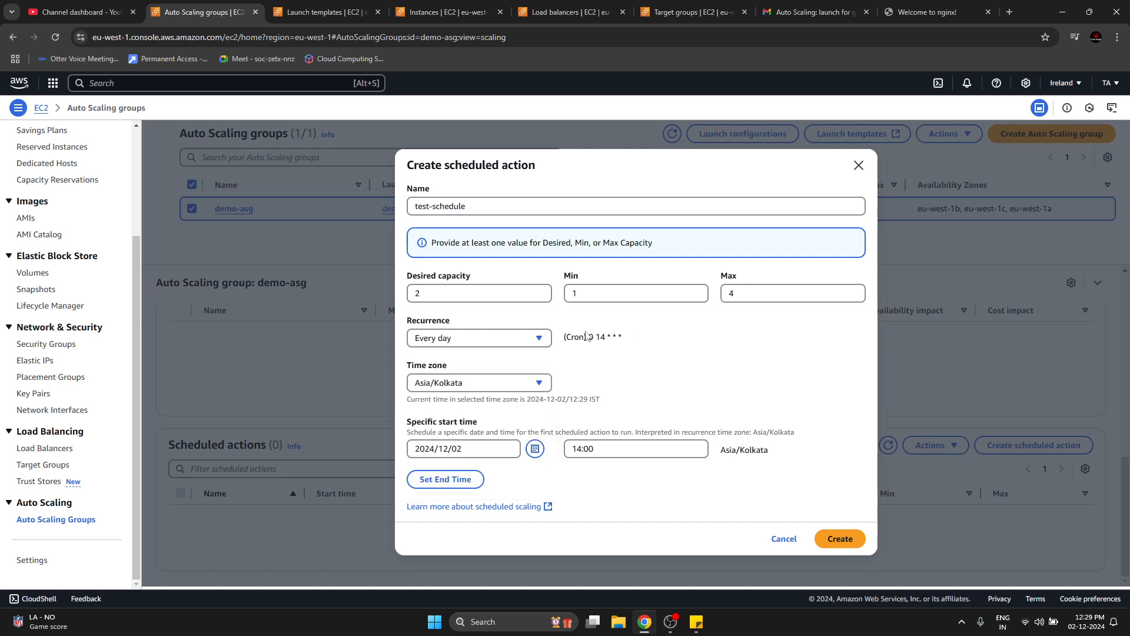
{"action": "left_click", "coordinate": [541, 341]}
{"action": "left_click", "coordinate": [451, 482]}
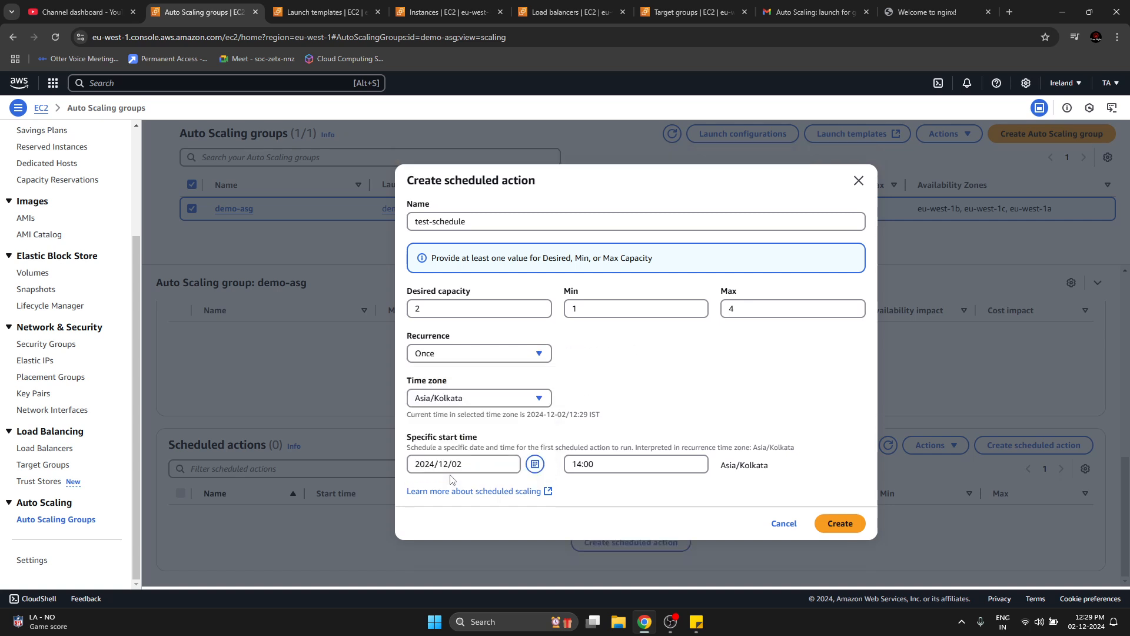
{"action": "left_click", "coordinate": [616, 467]}
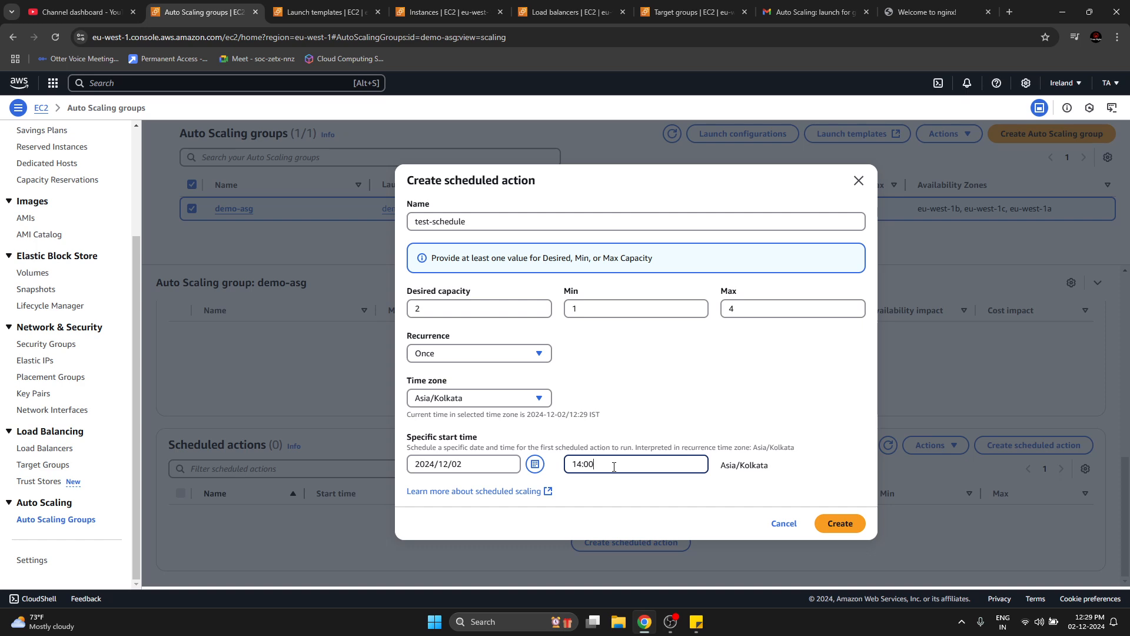
{"action": "left_click", "coordinate": [692, 355]}
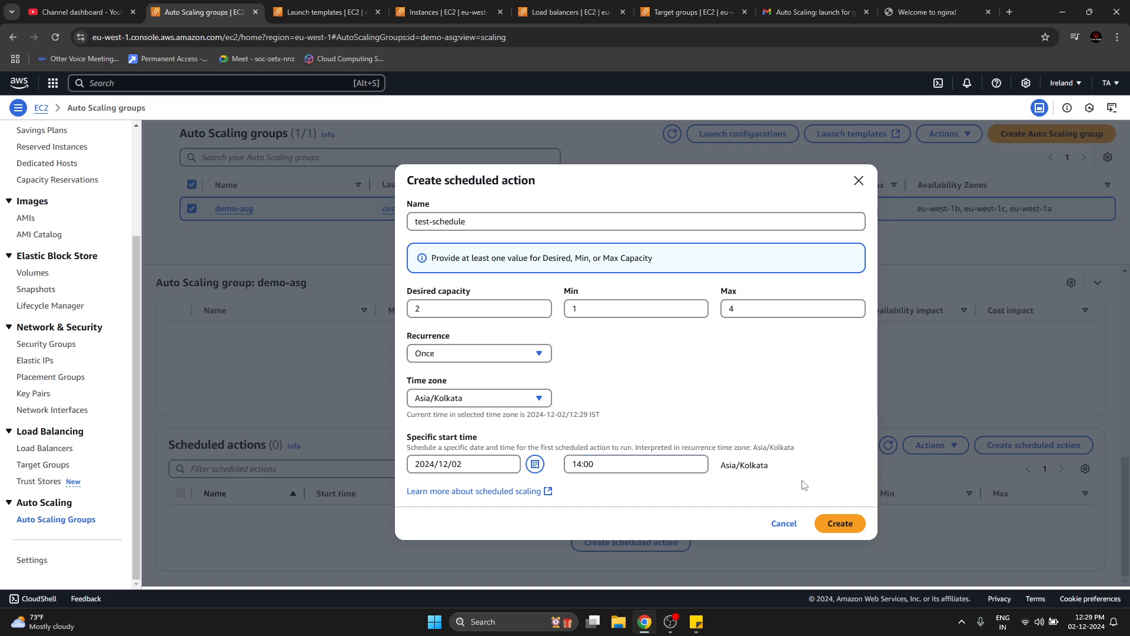
{"action": "left_click", "coordinate": [827, 529]}
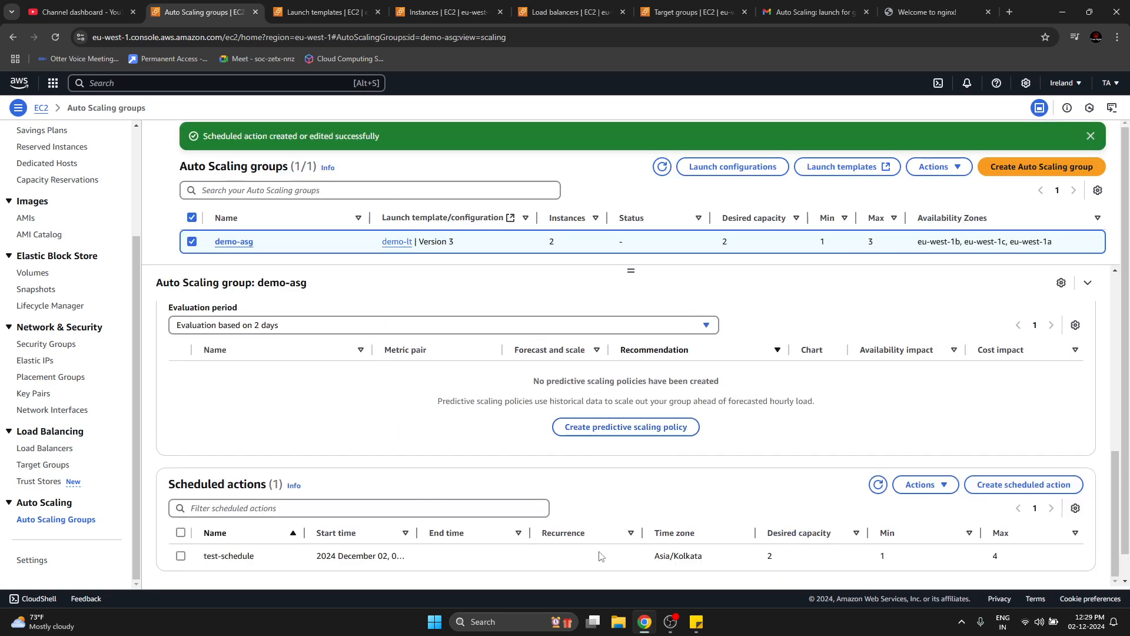
Refresh the scheduled actions list, widen its start time column and examine the start time and desired capacity of test-schedule.
{"action": "left_click", "coordinate": [878, 484]}
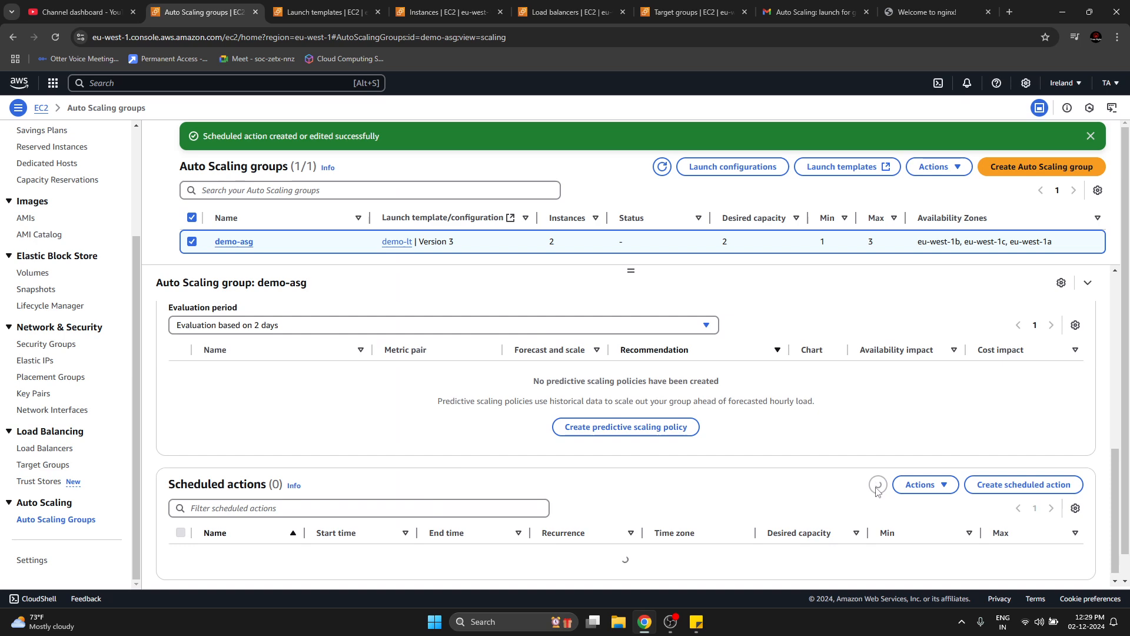
{"action": "left_click_drag", "start_coordinate": [417, 533], "coordinate": [484, 529]}
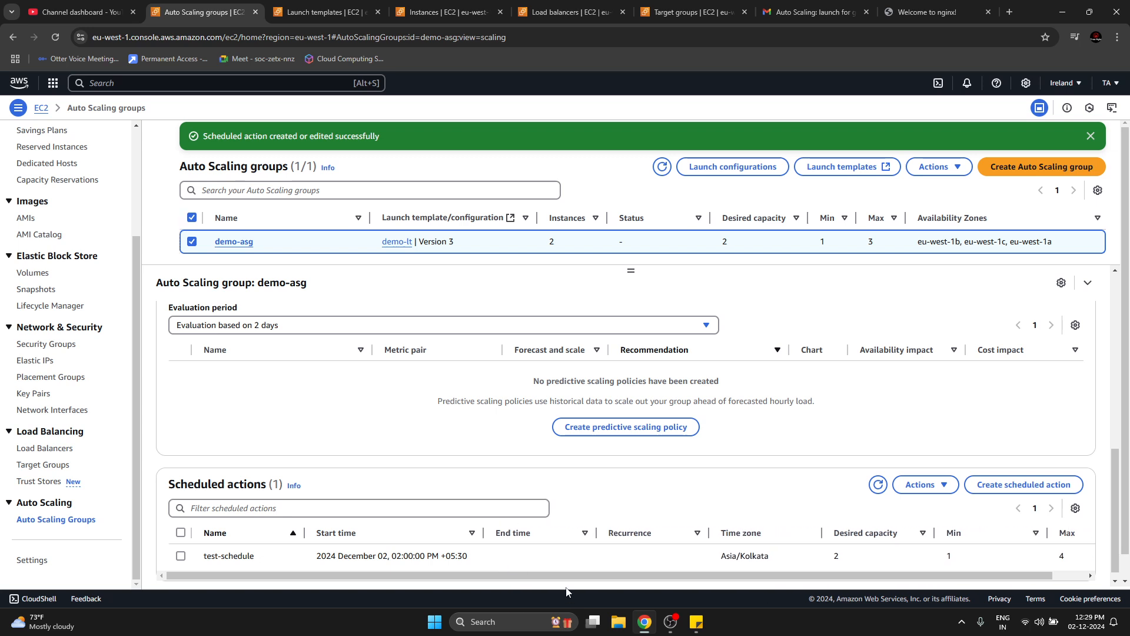
{"action": "scroll", "coordinate": [567, 577], "scroll_direction": "right", "scroll_amount": 2}
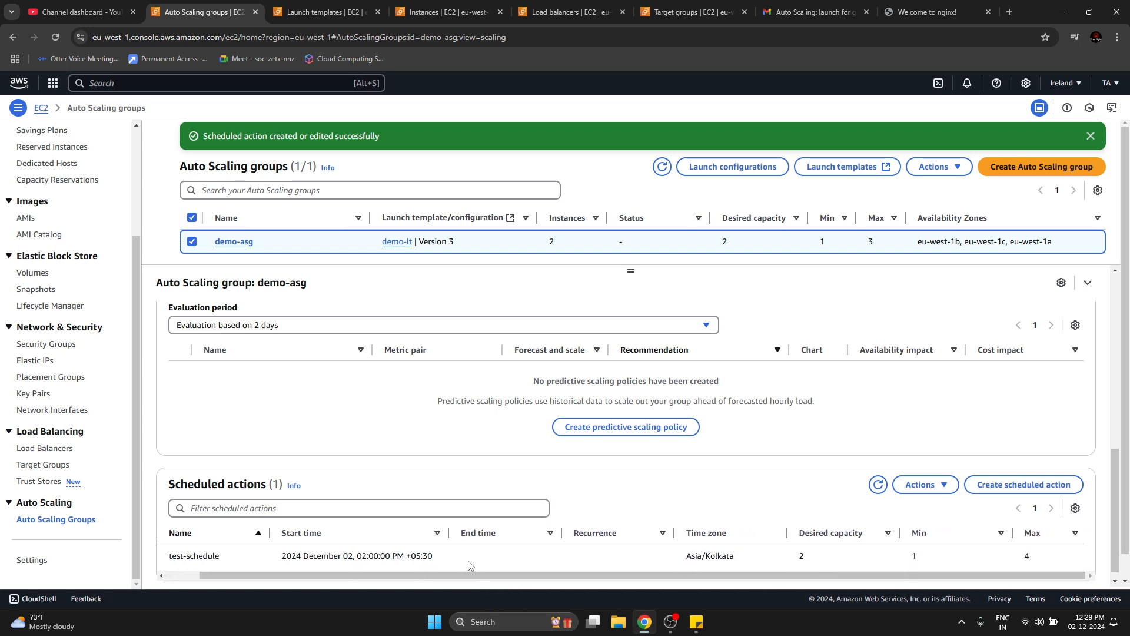
{"action": "left_click_drag", "start_coordinate": [357, 556], "coordinate": [423, 554]}
{"action": "left_click_drag", "start_coordinate": [322, 554], "coordinate": [351, 555]}
{"action": "left_click", "coordinate": [334, 562]}
{"action": "left_click_drag", "start_coordinate": [799, 556], "coordinate": [807, 558]}
{"action": "left_click_drag", "start_coordinate": [799, 557], "coordinate": [805, 557]}
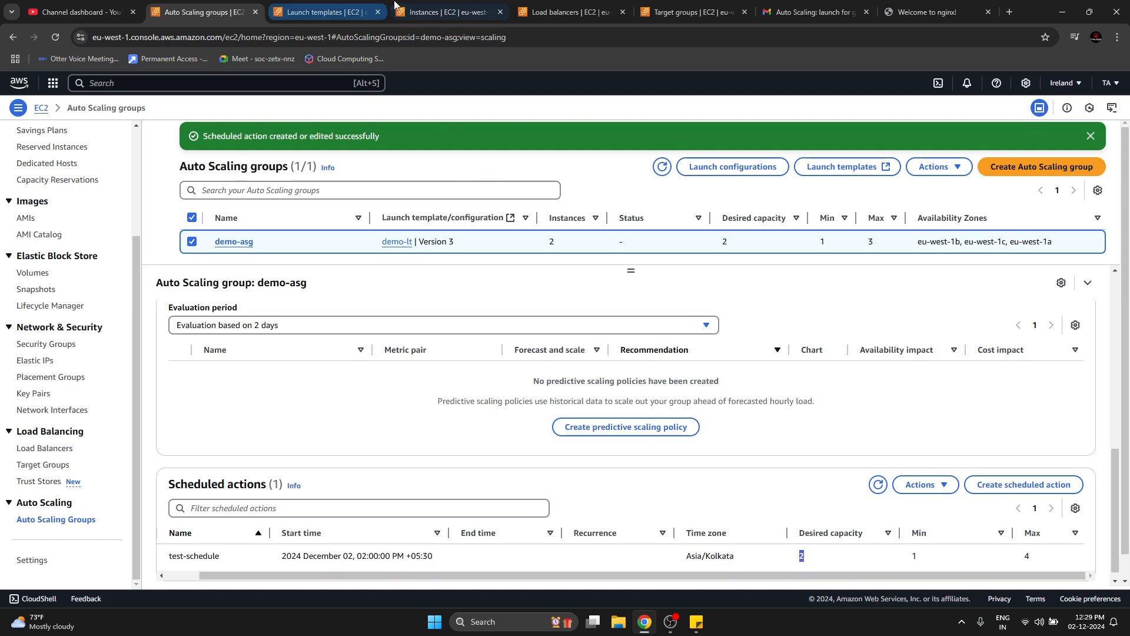
Refresh the EC2 instances list and compare it with the desired and maximum capacity of test-schedule.
{"action": "left_click", "coordinate": [412, 12]}
{"action": "left_click", "coordinate": [771, 135]}
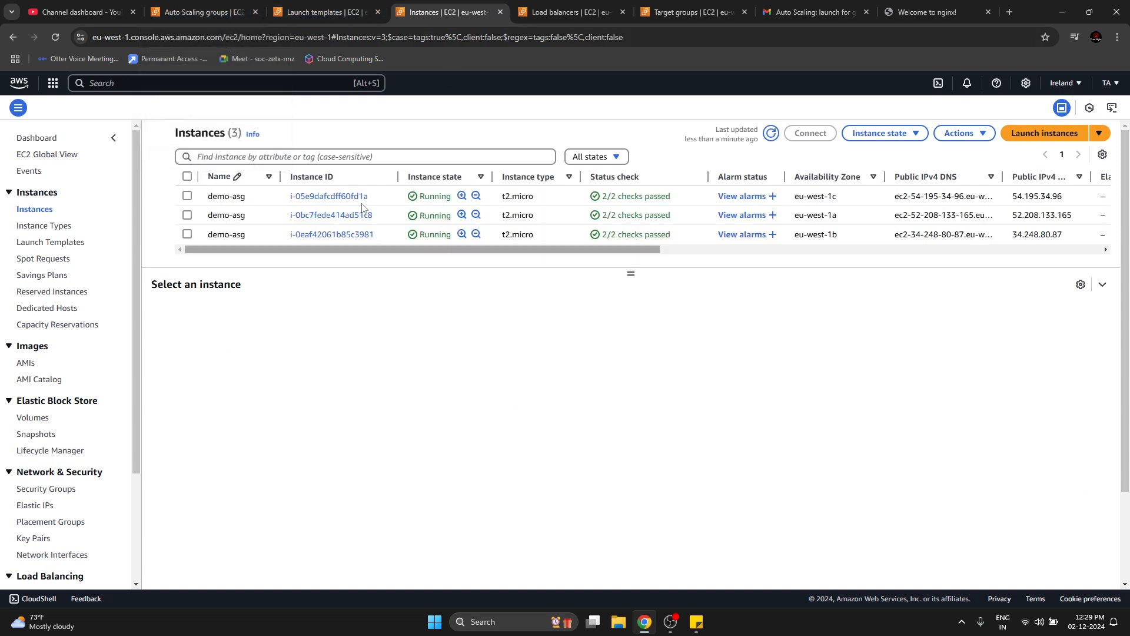
{"action": "left_click", "coordinate": [233, 9]}
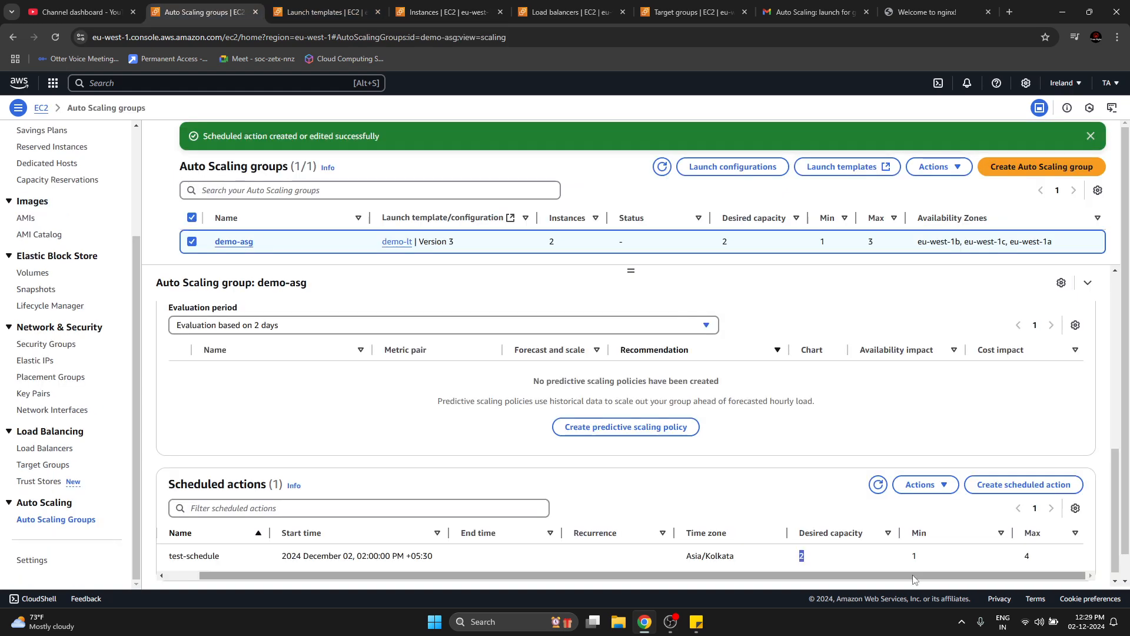
{"action": "double_click", "coordinate": [1025, 557]}
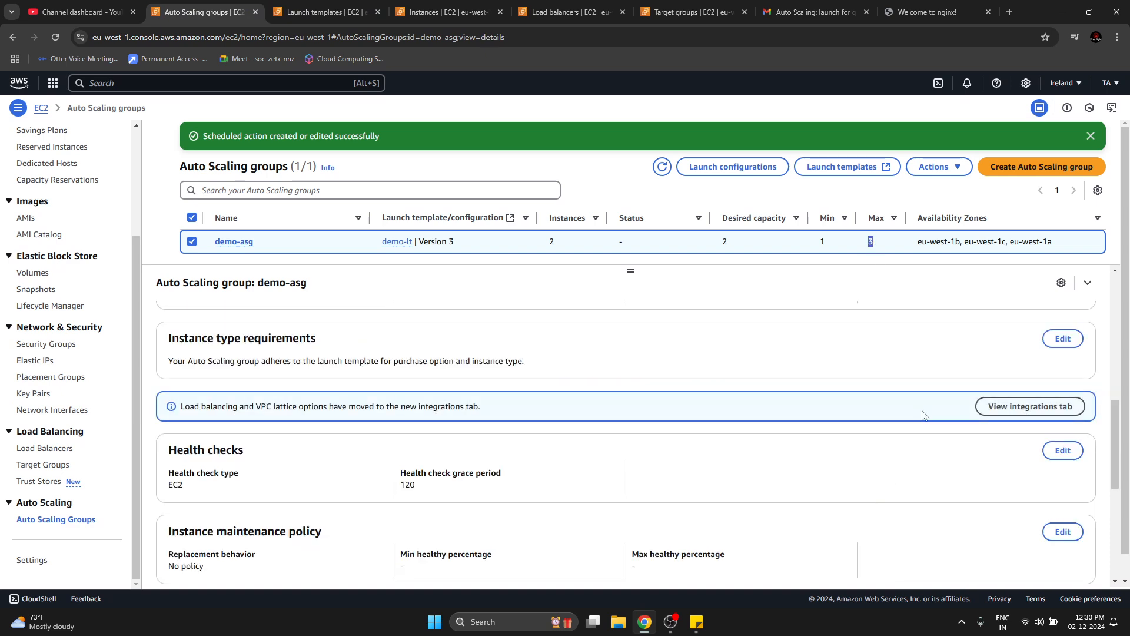
Review demo-asg's details and managed instances, and compare them with the EC2 instances list.
{"action": "scroll", "coordinate": [351, 416], "scroll_direction": "down", "scroll_amount": 2}
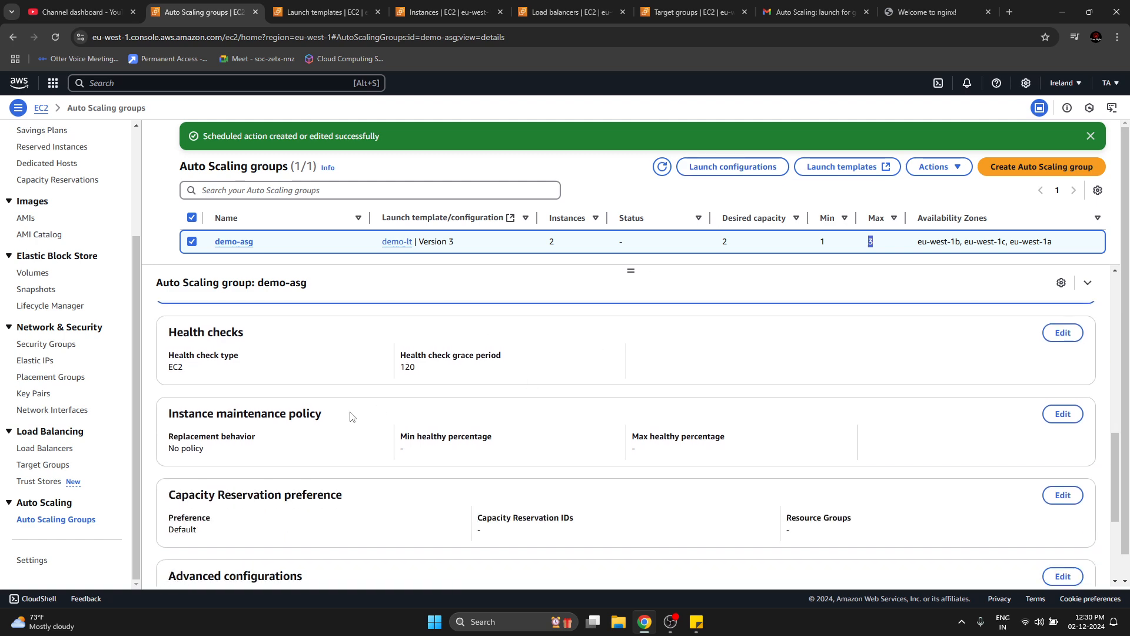
{"action": "scroll", "coordinate": [351, 417], "scroll_direction": "up", "scroll_amount": 9}
{"action": "scroll", "coordinate": [458, 352], "scroll_direction": "up", "scroll_amount": 1}
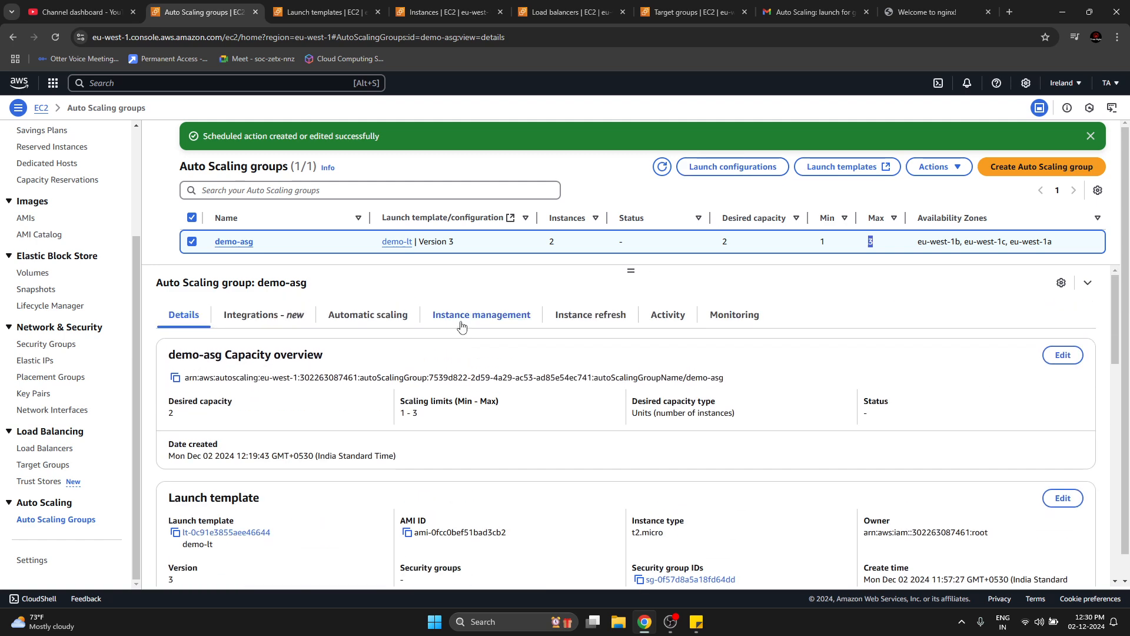
{"action": "left_click", "coordinate": [462, 321]}
{"action": "scroll", "coordinate": [446, 493], "scroll_direction": "down", "scroll_amount": 4}
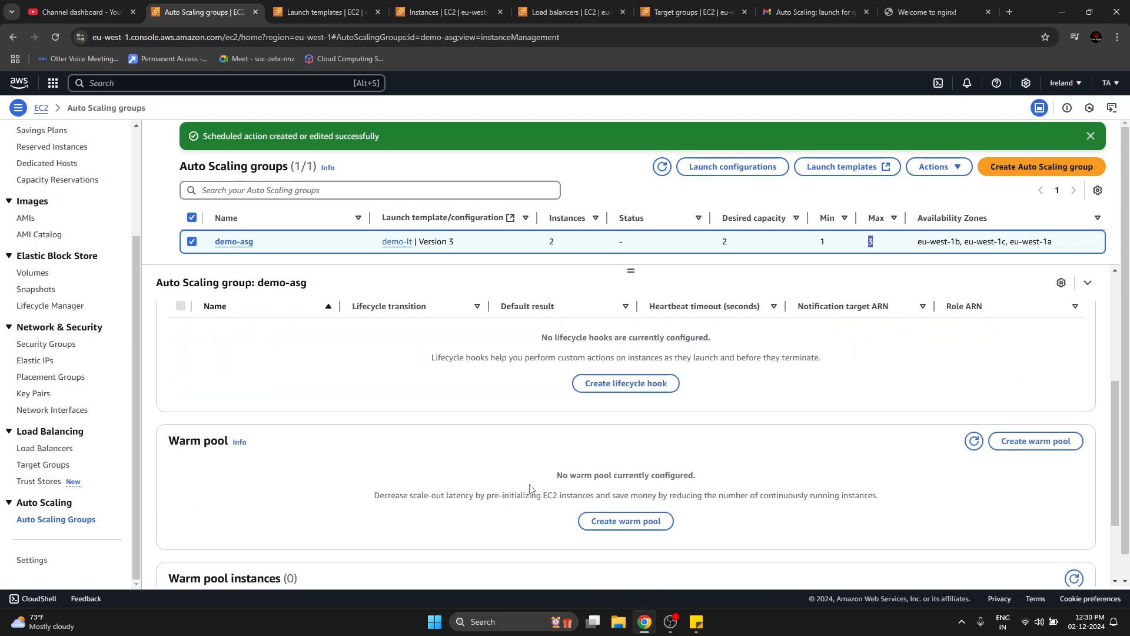
{"action": "scroll", "coordinate": [530, 484], "scroll_direction": "up", "scroll_amount": 5}
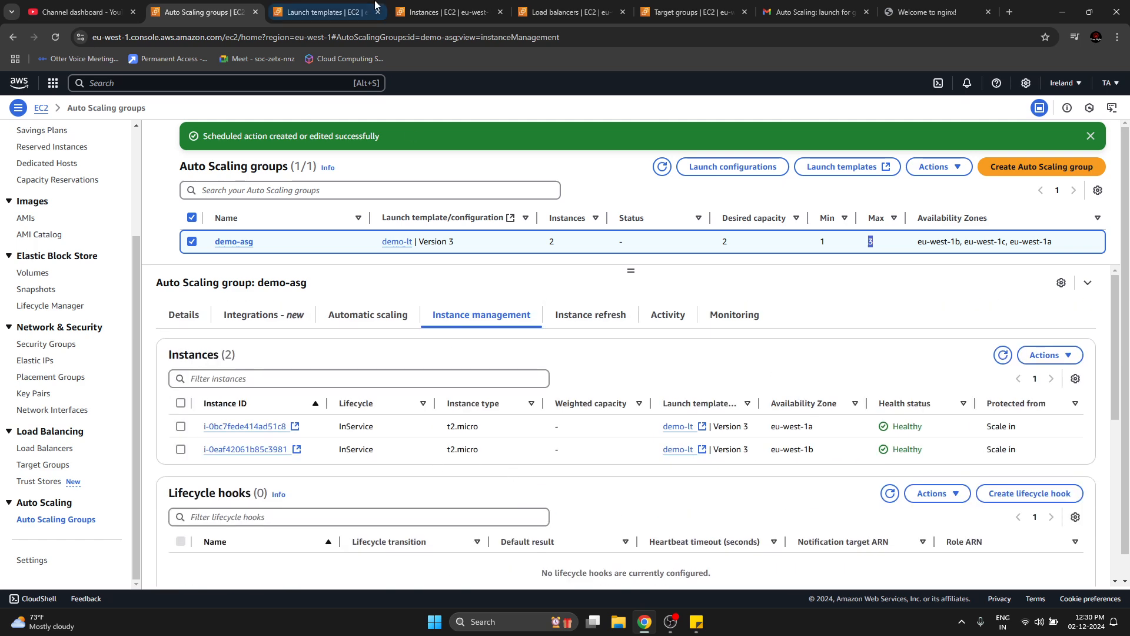
{"action": "left_click", "coordinate": [446, 12]}
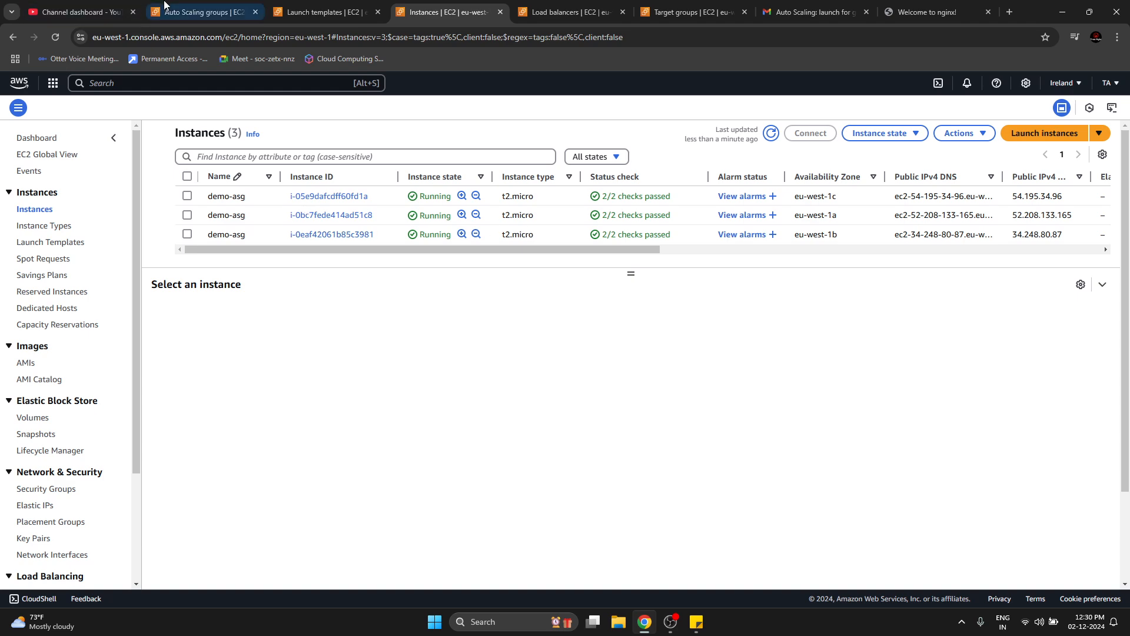
{"action": "left_click", "coordinate": [190, 8]}
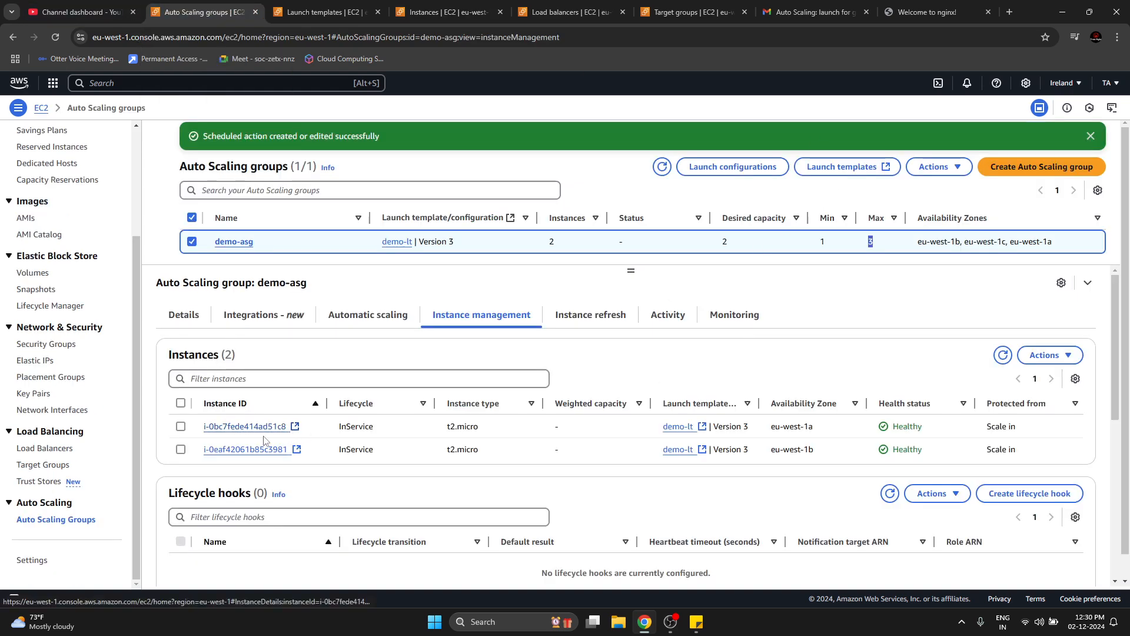
{"action": "left_click", "coordinate": [446, 10]}
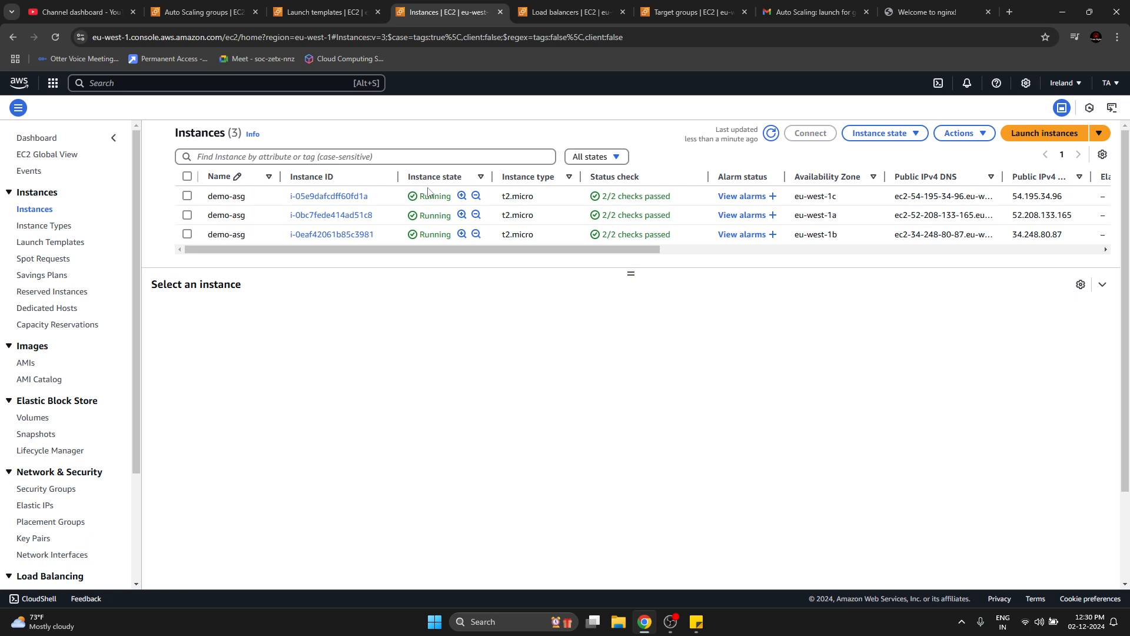
Select the eu-west-1c instance in the instances list and look through its instance settings options.
{"action": "left_click", "coordinate": [428, 196]}
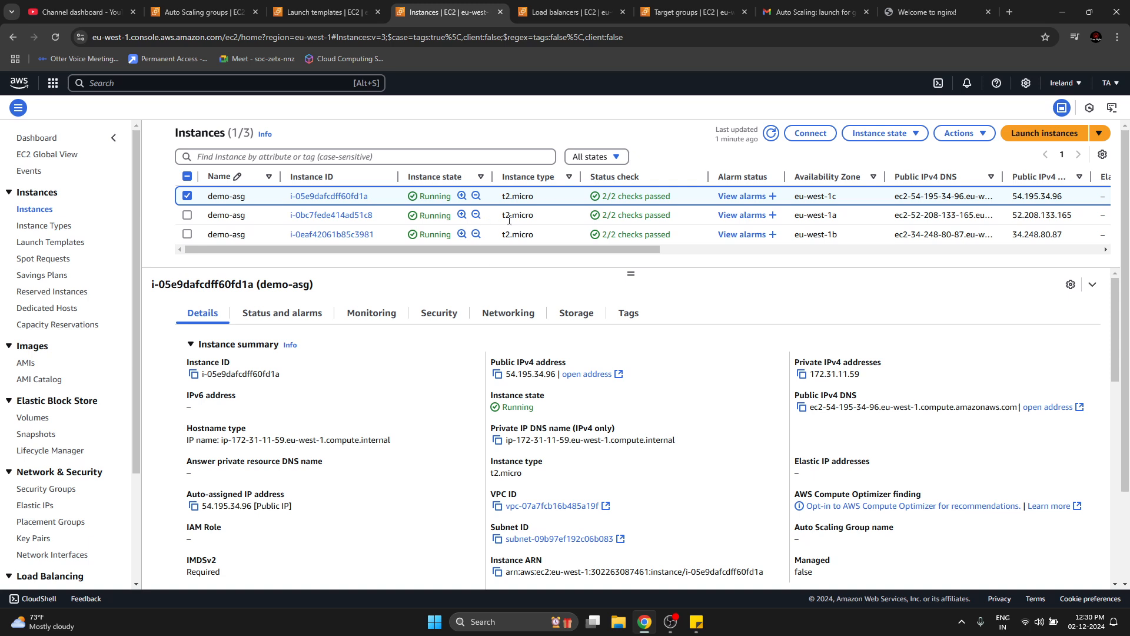
{"action": "right_click", "coordinate": [519, 200]}
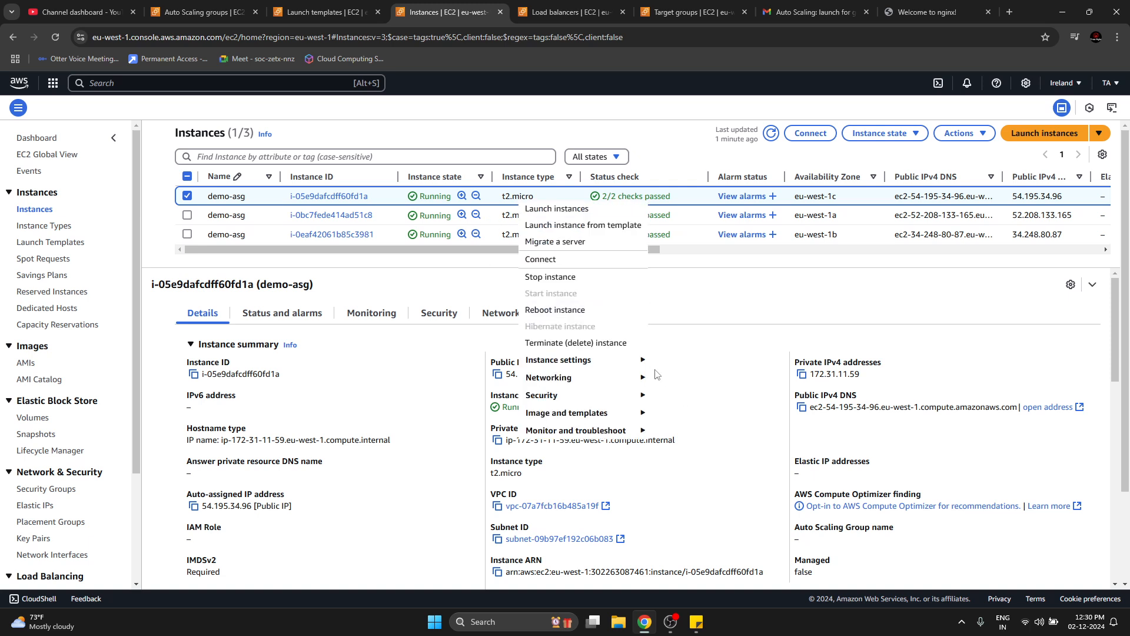
{"action": "mouse_move", "coordinate": [645, 369]}
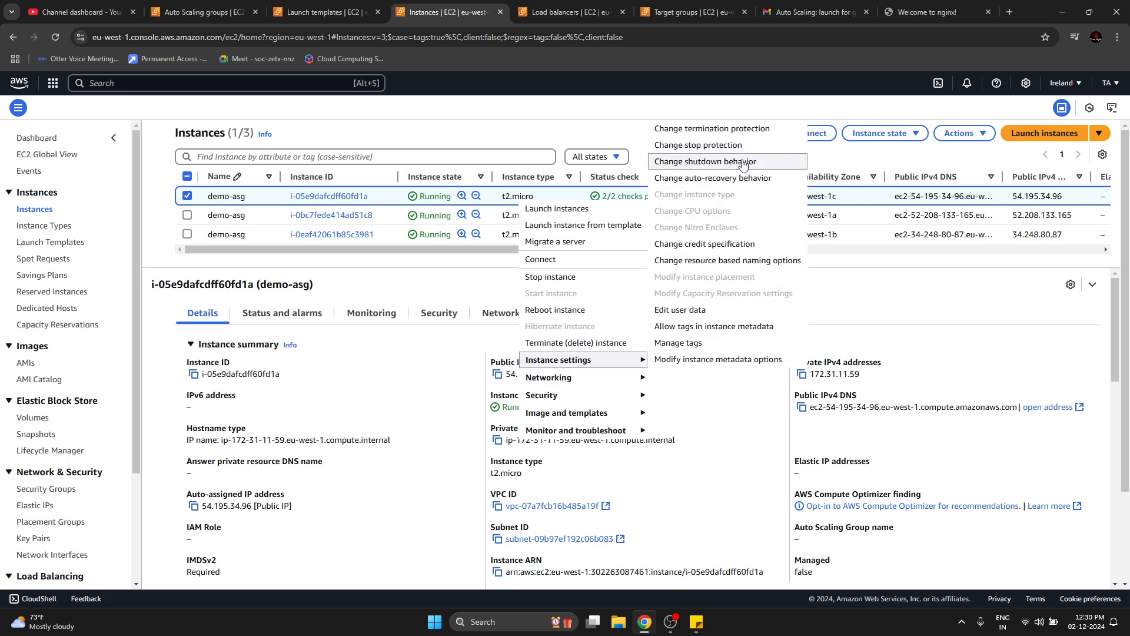
{"action": "left_click", "coordinate": [728, 310]}
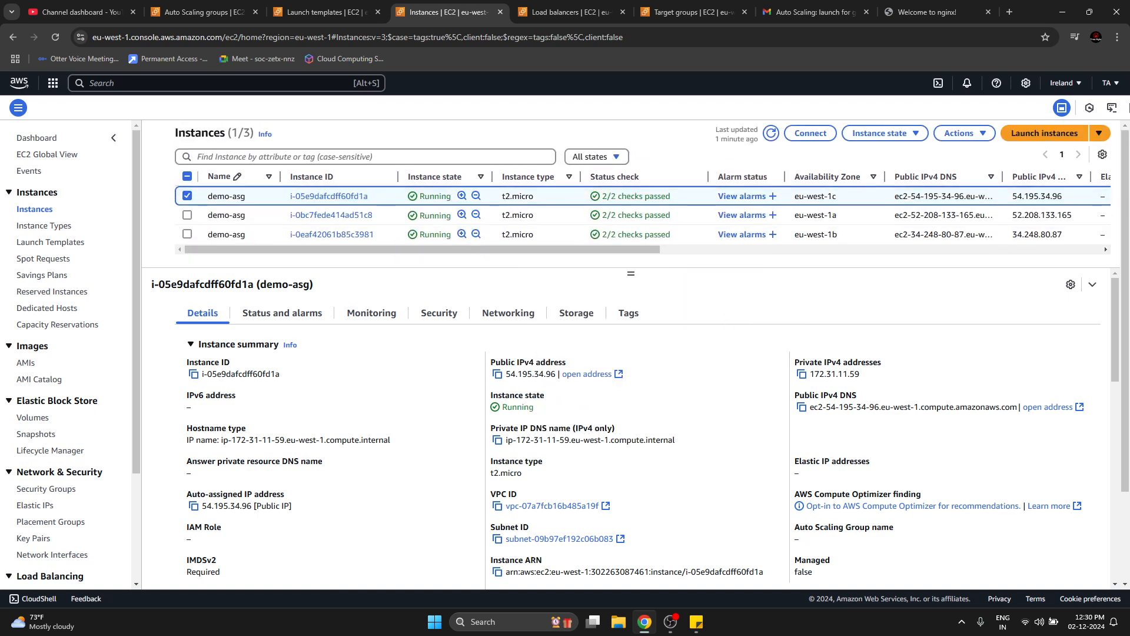
Choose demo-asg in the Attach to Auto Scaling group form for the eu-west-1c instance and cancel without attaching it.
{"action": "left_click", "coordinate": [1117, 37]}
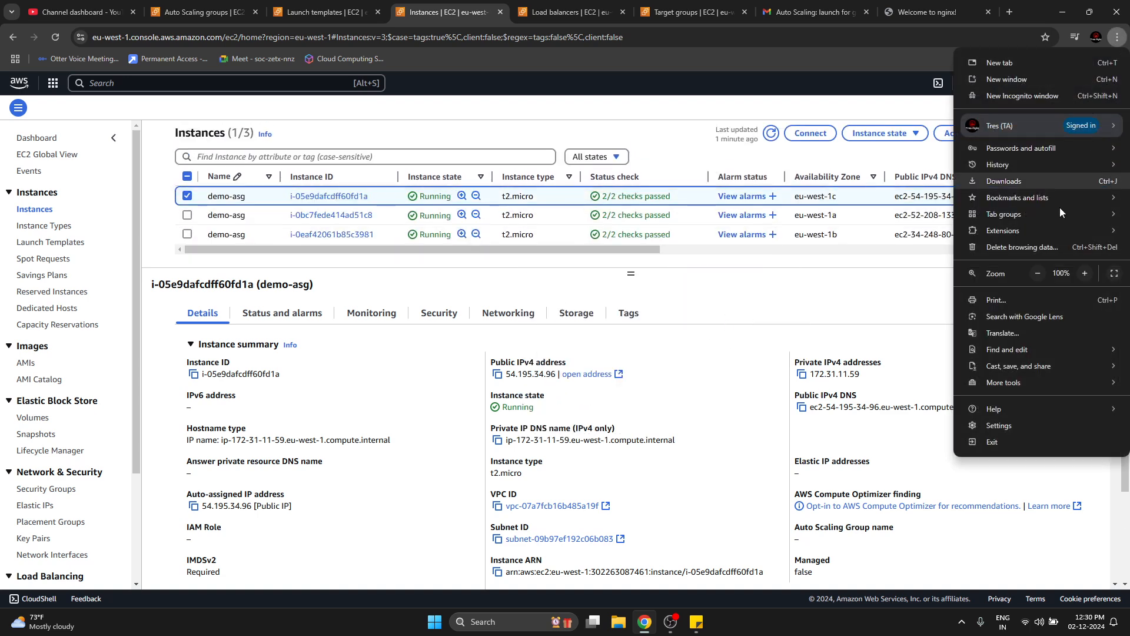
{"action": "left_click", "coordinate": [1038, 273]}
{"action": "left_click", "coordinate": [703, 356]}
{"action": "right_click", "coordinate": [595, 182]}
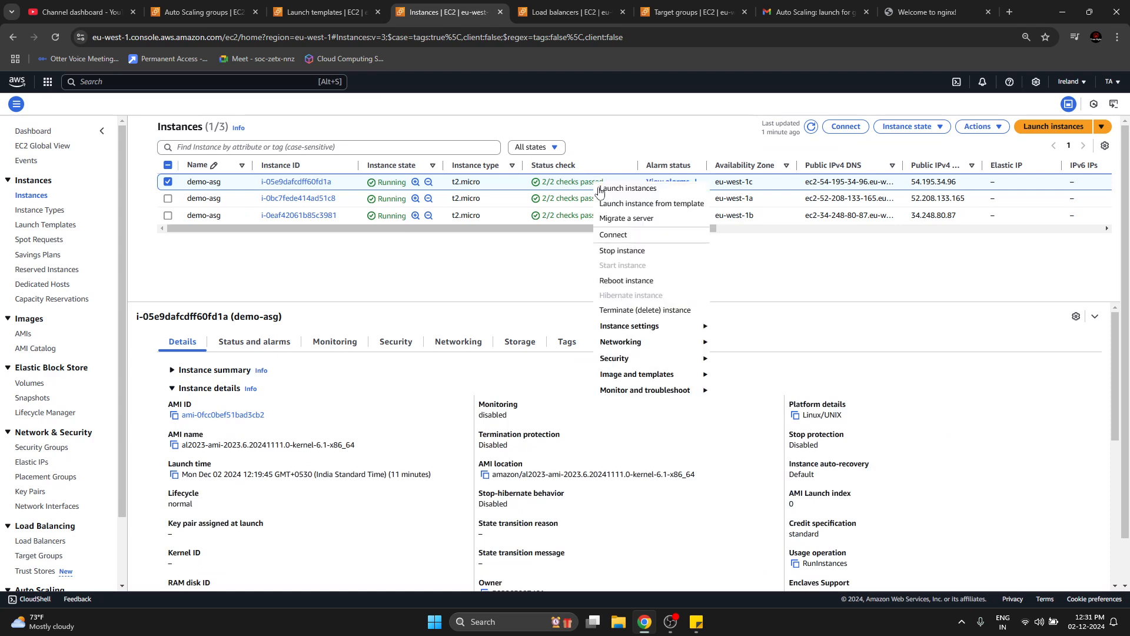
{"action": "mouse_move", "coordinate": [698, 327]}
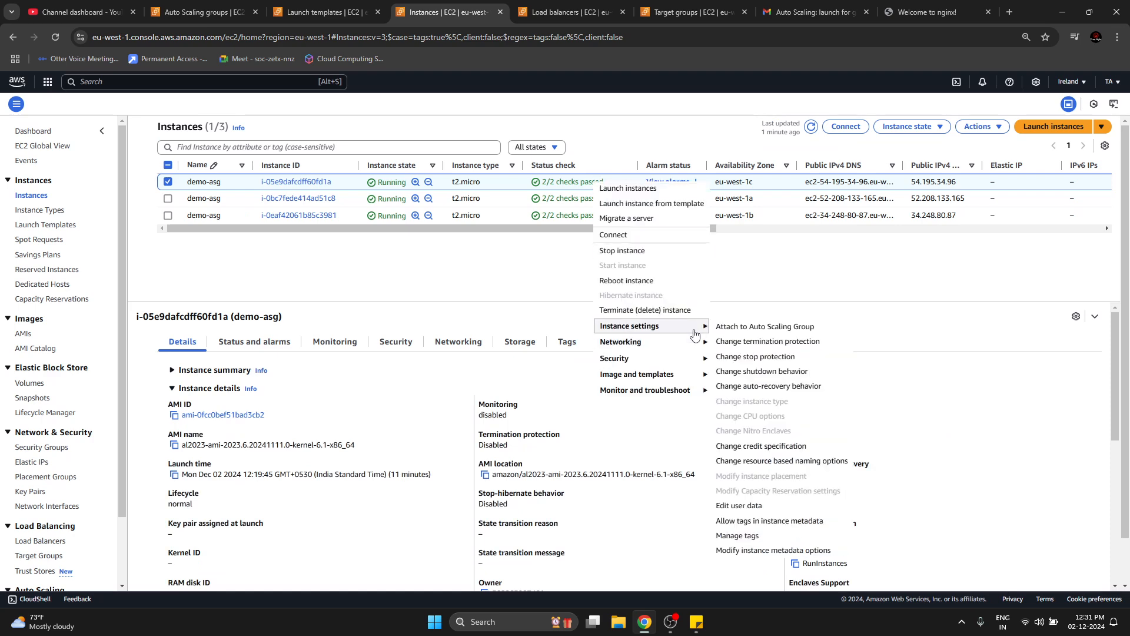
{"action": "left_click", "coordinate": [743, 328]}
{"action": "left_click", "coordinate": [505, 255]}
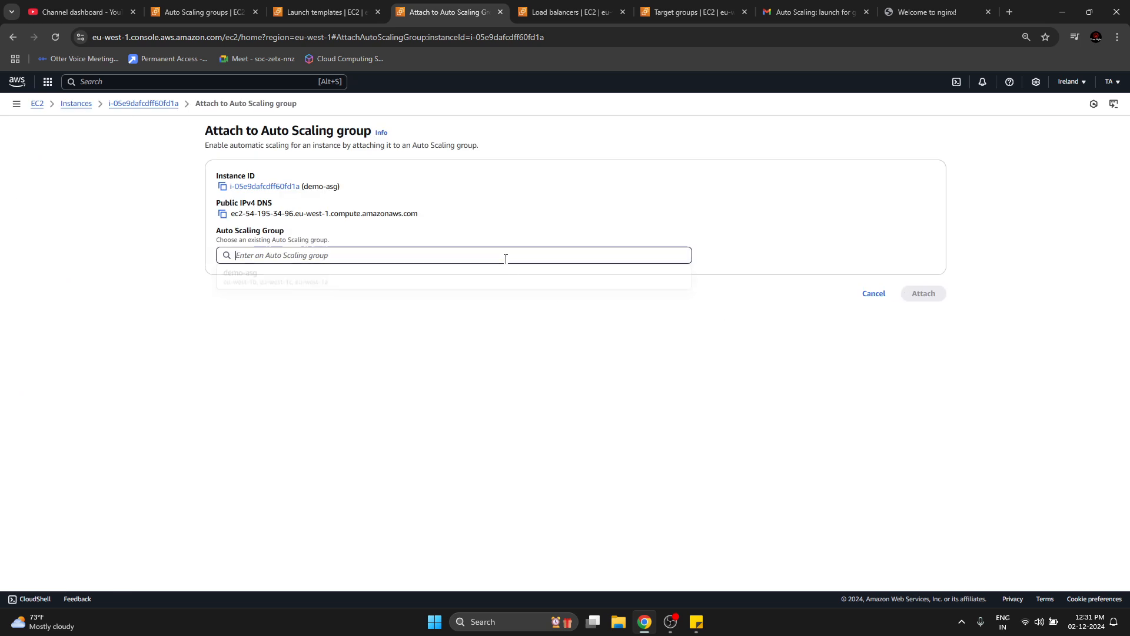
{"action": "left_click", "coordinate": [414, 286]}
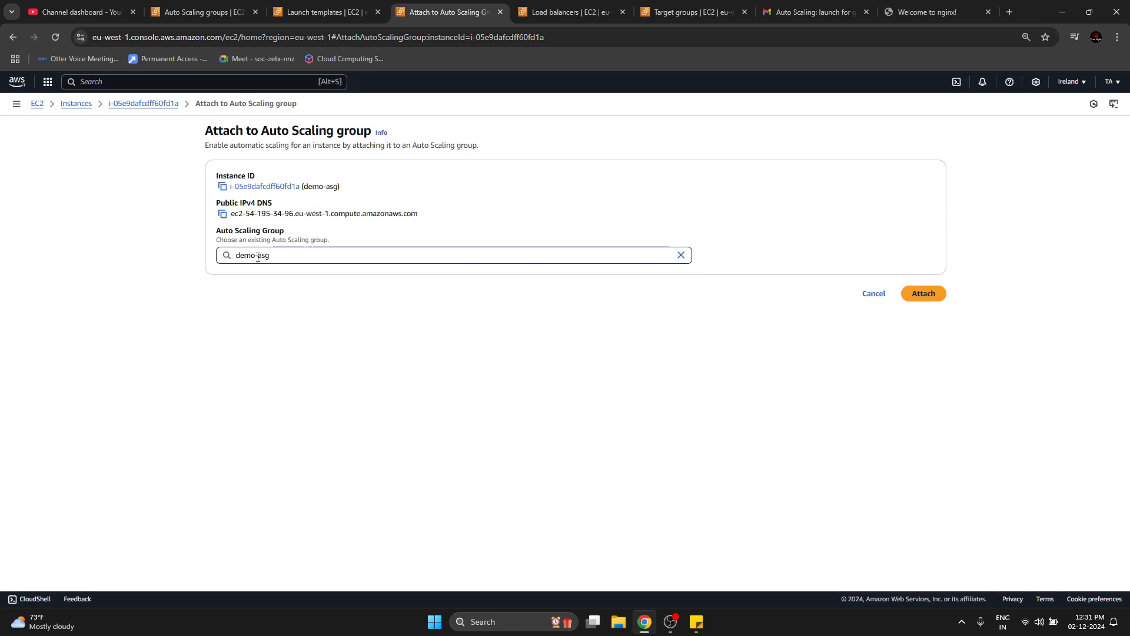
{"action": "left_click", "coordinate": [278, 257]}
{"action": "left_click", "coordinate": [408, 394]}
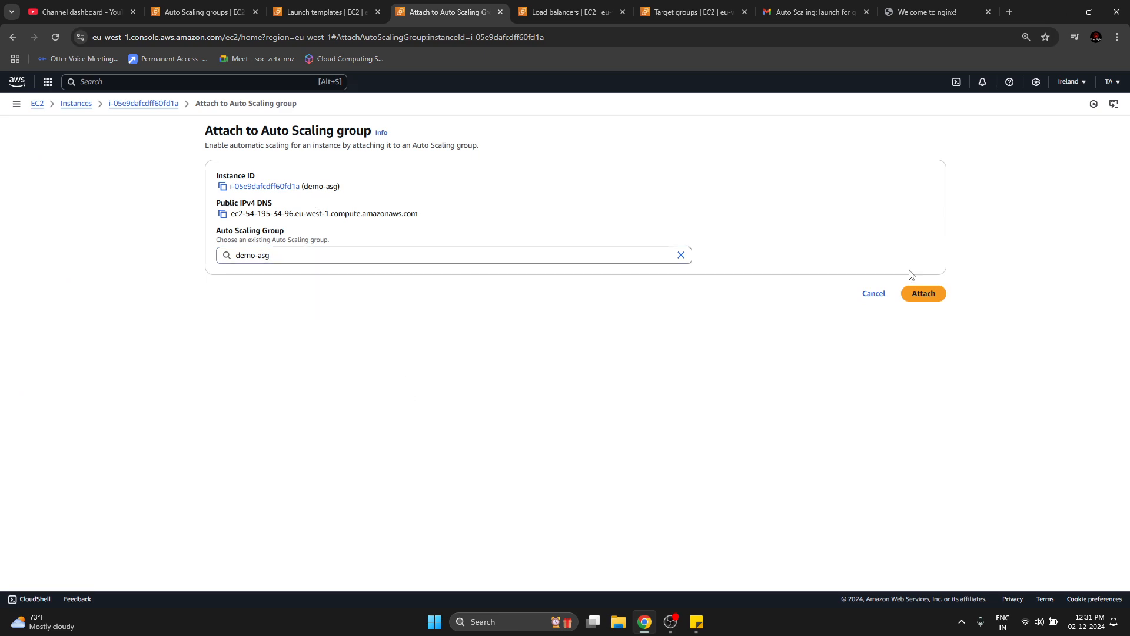
{"action": "left_click", "coordinate": [854, 300]}
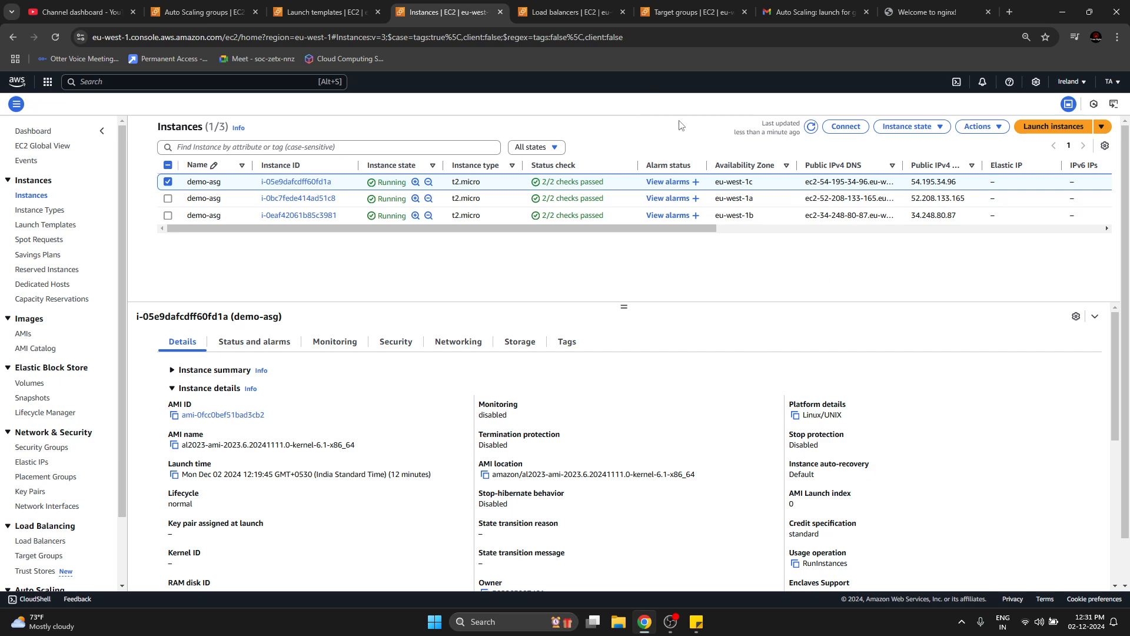
Review the eu-west-1c instance's status check, the demo-lt launch template details and the lifecycle state of demo-asg's managed instances.
{"action": "triple_click", "coordinate": [570, 183]}
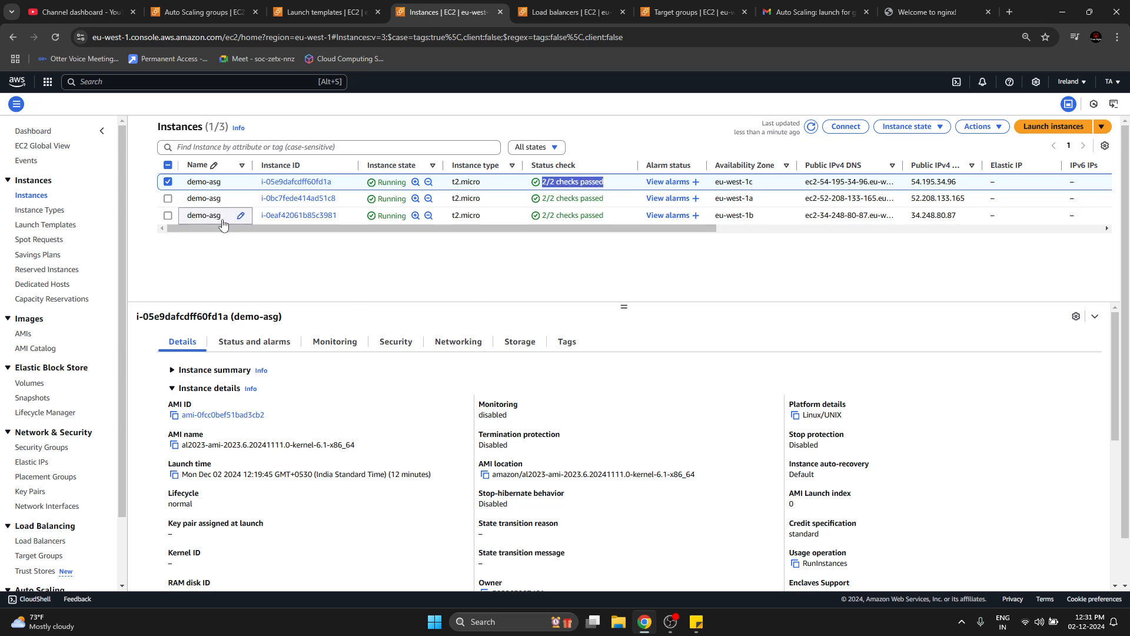
{"action": "left_click", "coordinate": [327, 11]}
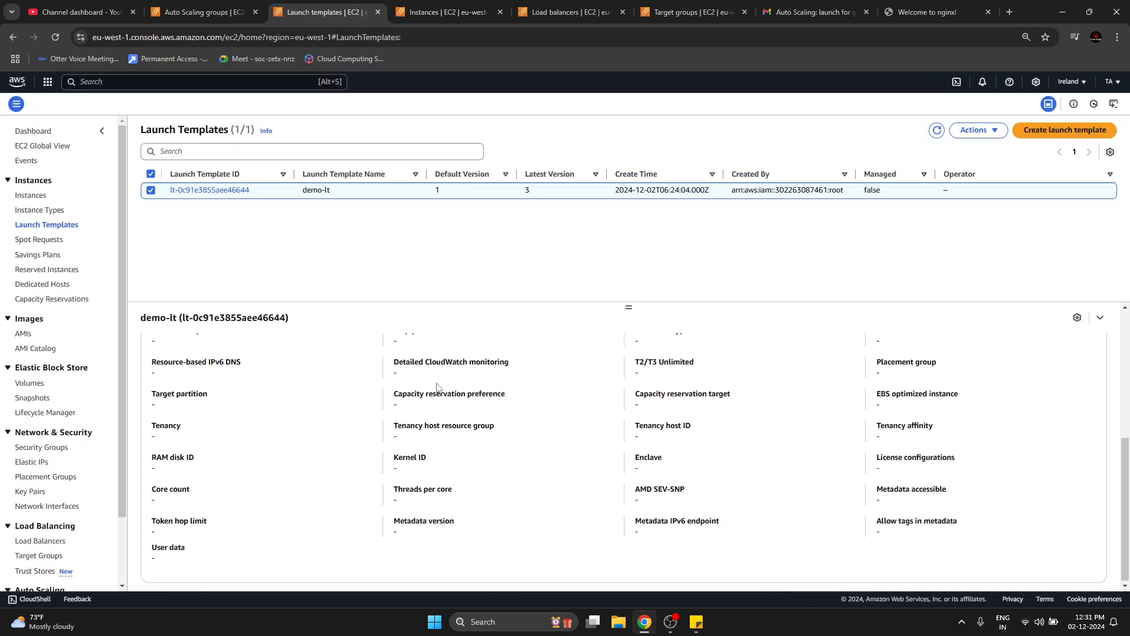
{"action": "scroll", "coordinate": [338, 380], "scroll_direction": "up", "scroll_amount": 10}
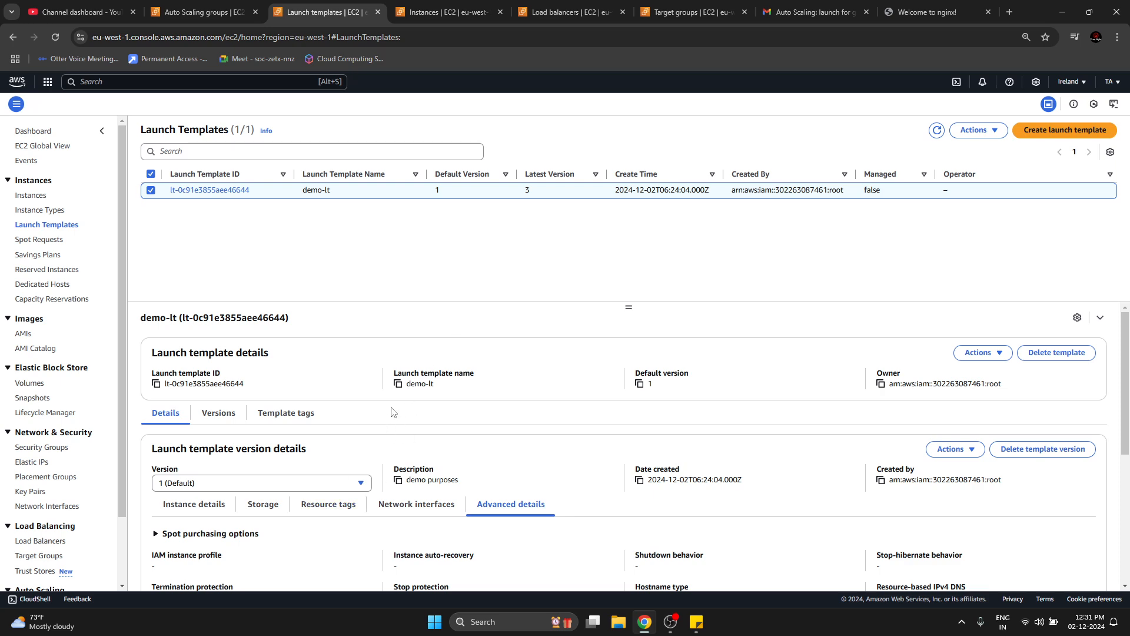
{"action": "left_click", "coordinate": [238, 6]}
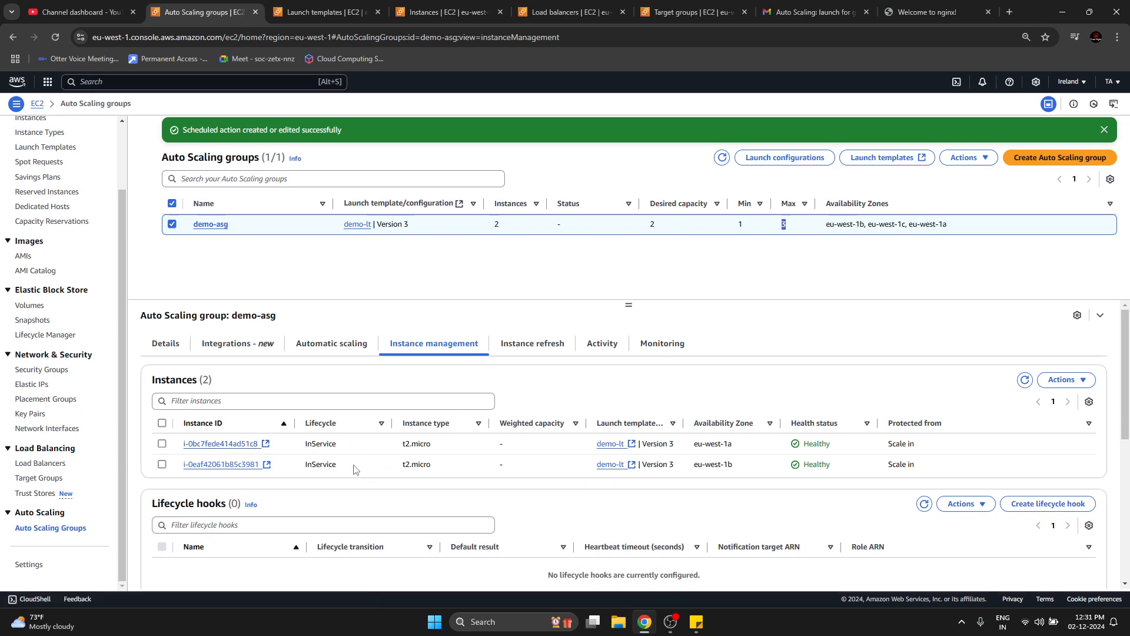
{"action": "left_click_drag", "start_coordinate": [323, 447], "coordinate": [337, 460]}
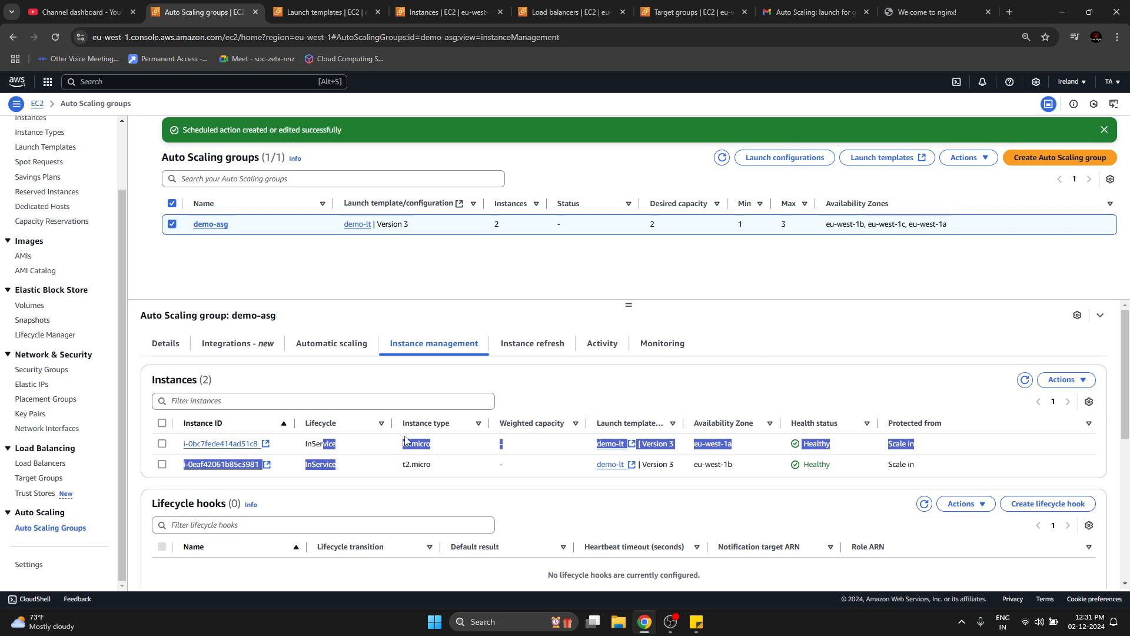
{"action": "left_click", "coordinate": [334, 455]}
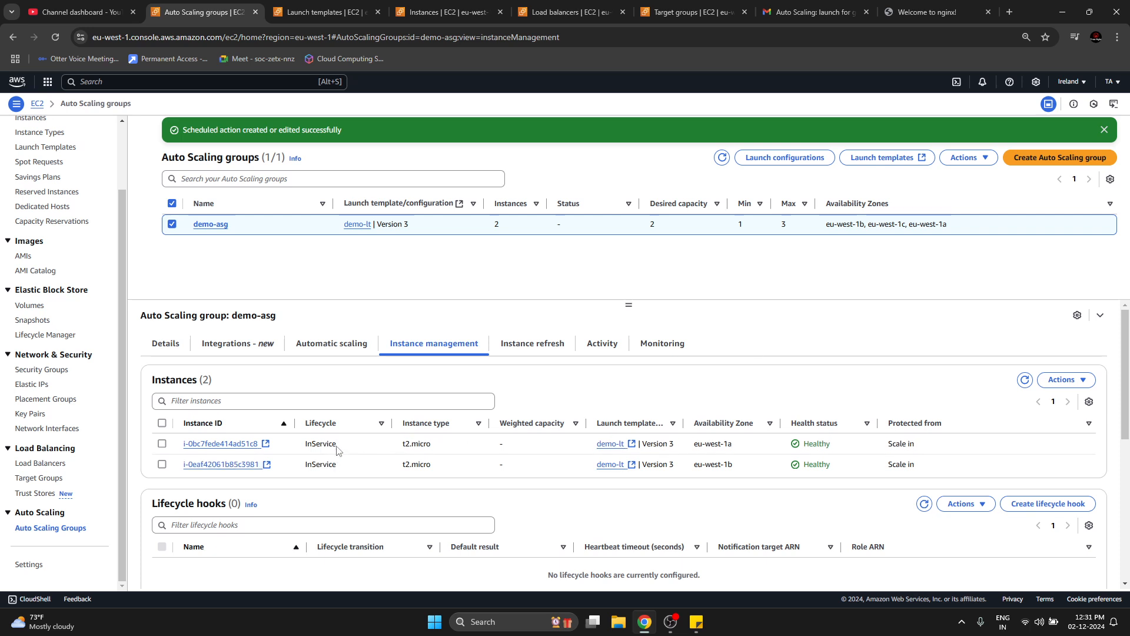
Recheck the eu-west-1c instance's status check and examine the VPC ID of load balancer demo-asg-1.
{"action": "left_click", "coordinate": [443, 13]}
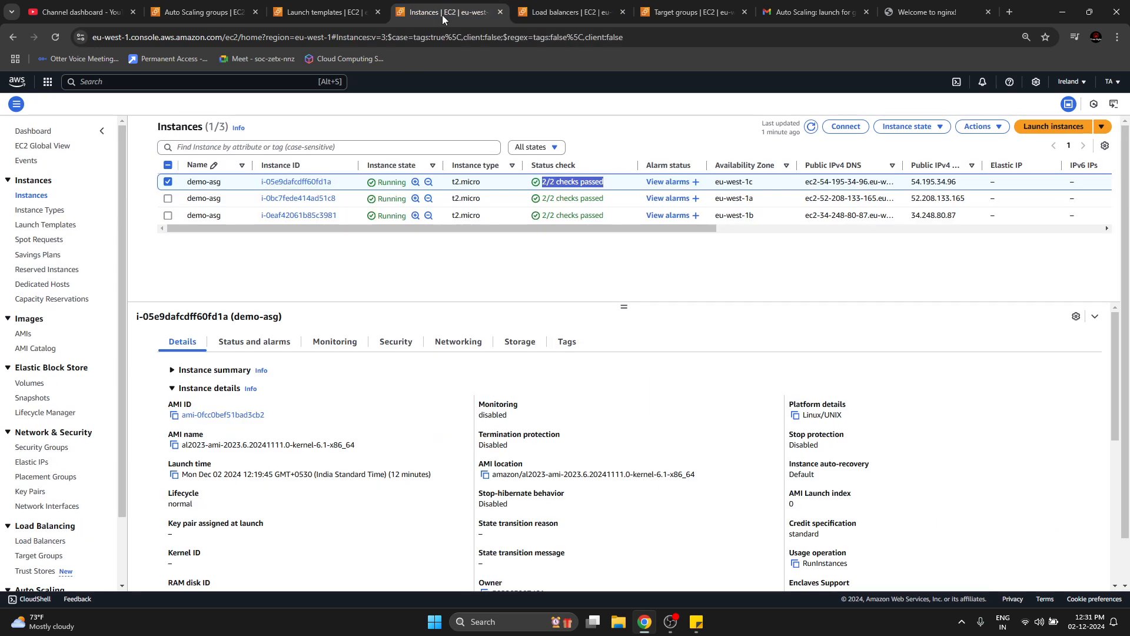
{"action": "triple_click", "coordinate": [544, 184]}
{"action": "triple_click", "coordinate": [565, 181]}
{"action": "left_click", "coordinate": [568, 12]}
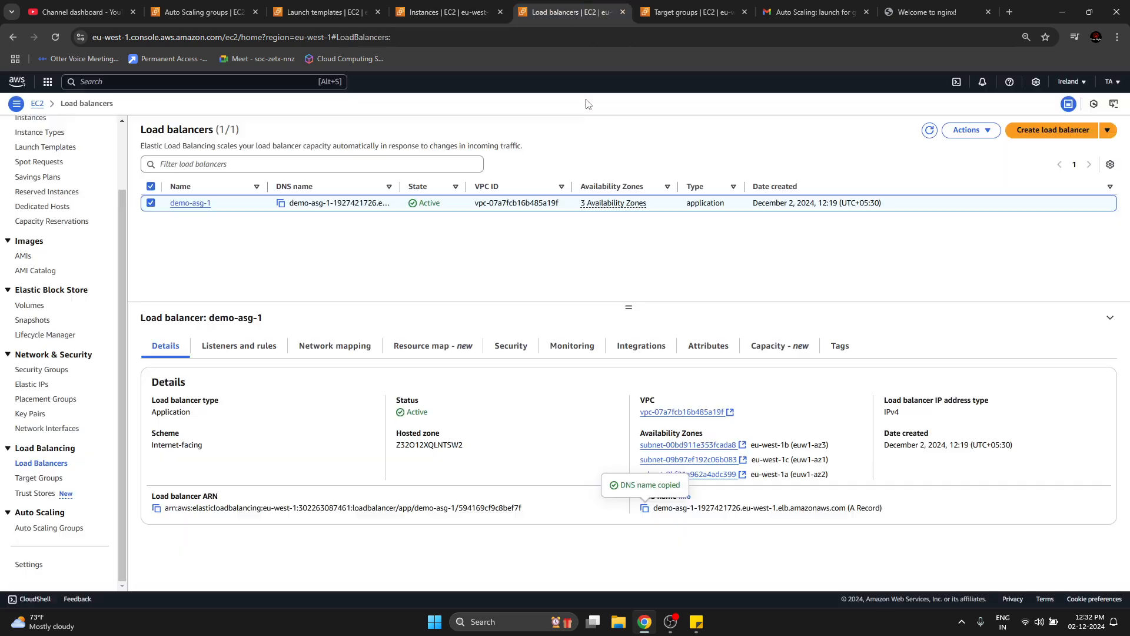
{"action": "double_click", "coordinate": [524, 208]}
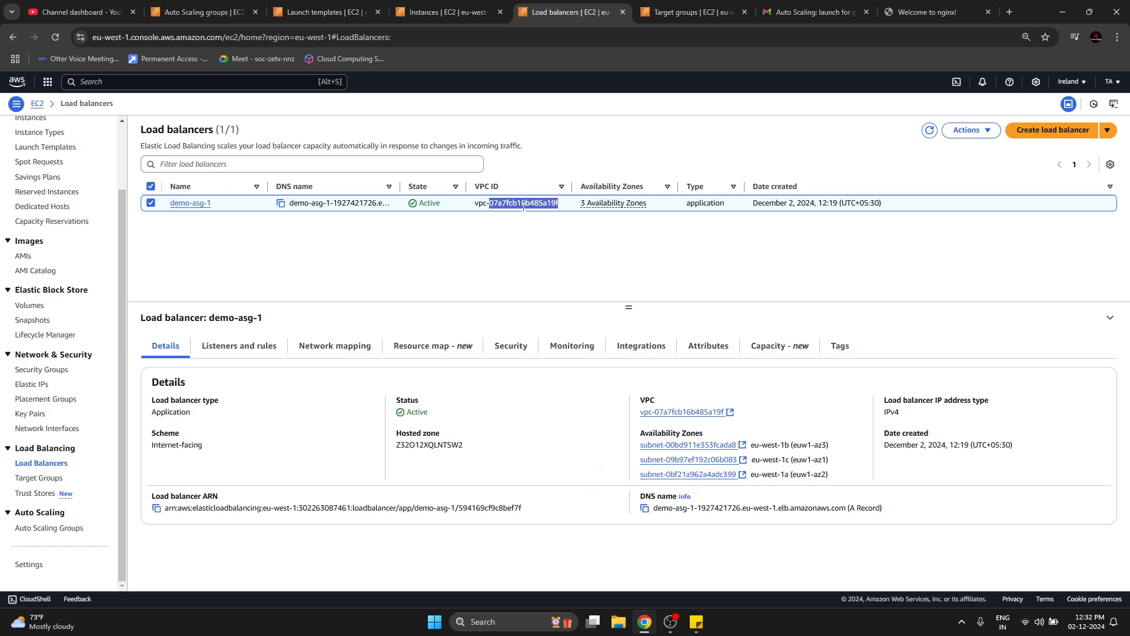
{"action": "left_click", "coordinate": [524, 208]}
Delete the Auto Scaling group demo-asg, entering "delete" to confirm the deletion.
{"action": "left_click", "coordinate": [203, 9]}
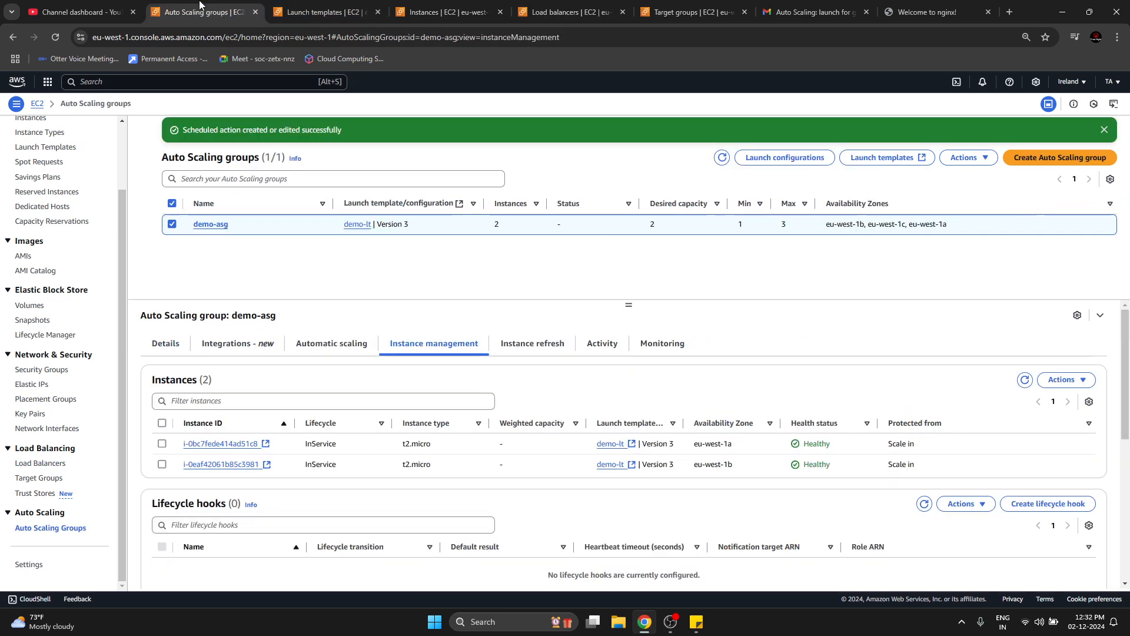
{"action": "left_click", "coordinate": [970, 162]}
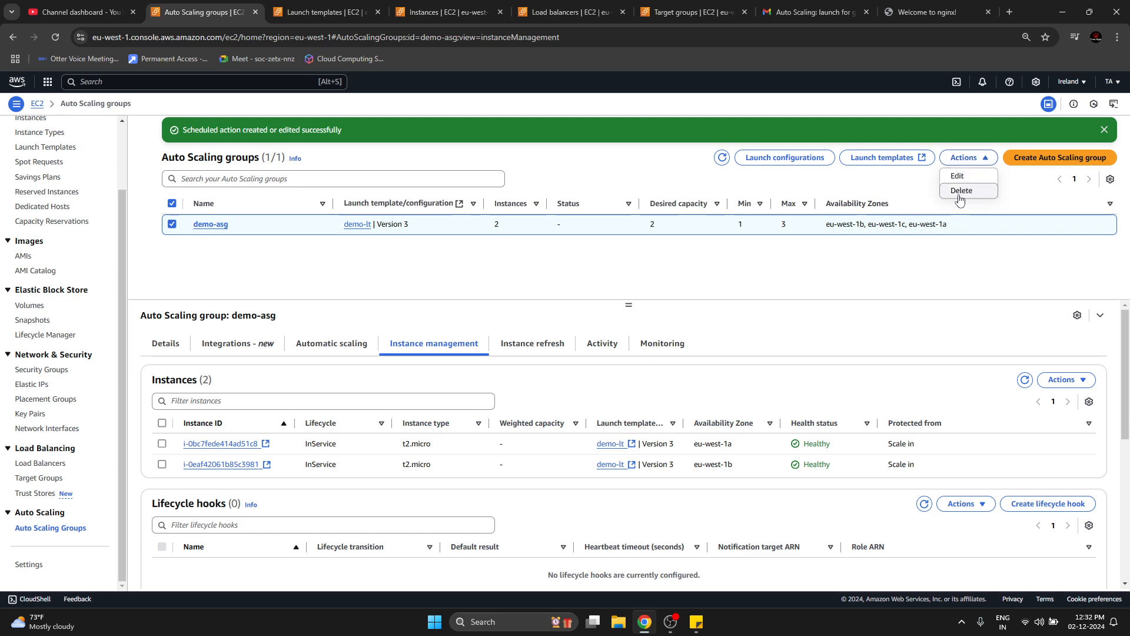
{"action": "left_click", "coordinate": [961, 191]}
{"action": "left_click", "coordinate": [654, 406]}
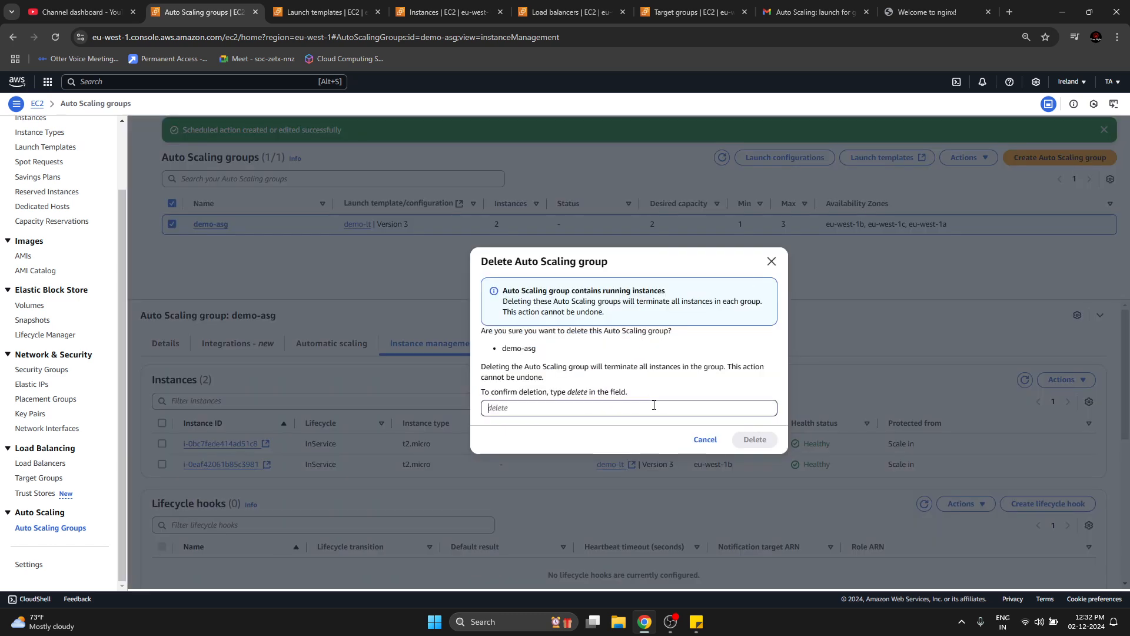
{"action": "type", "text": "delete"}
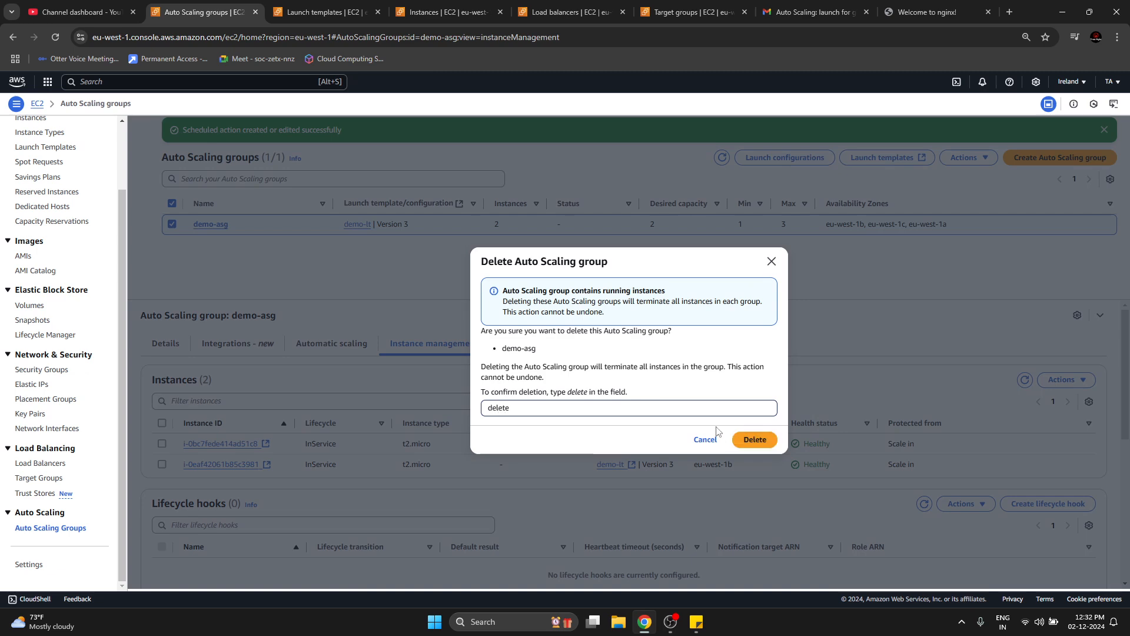
{"action": "left_click", "coordinate": [753, 442]}
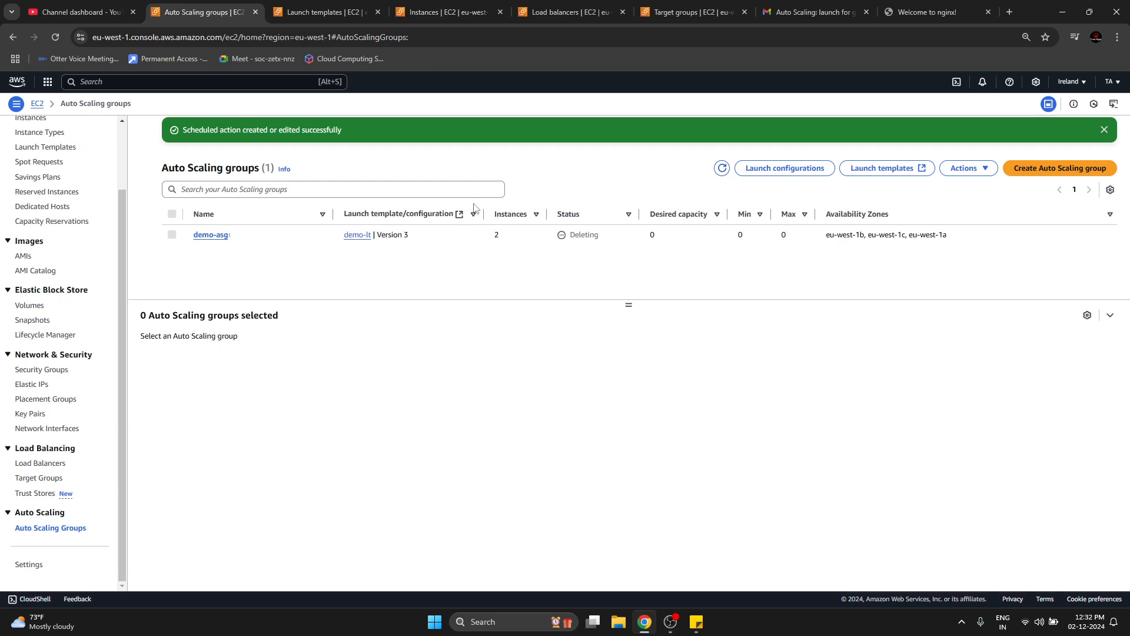
Refresh the EC2 instances list and check the load balancers and target groups after the demo-asg deletion request.
{"action": "left_click", "coordinate": [444, 5]}
{"action": "left_click", "coordinate": [810, 129]}
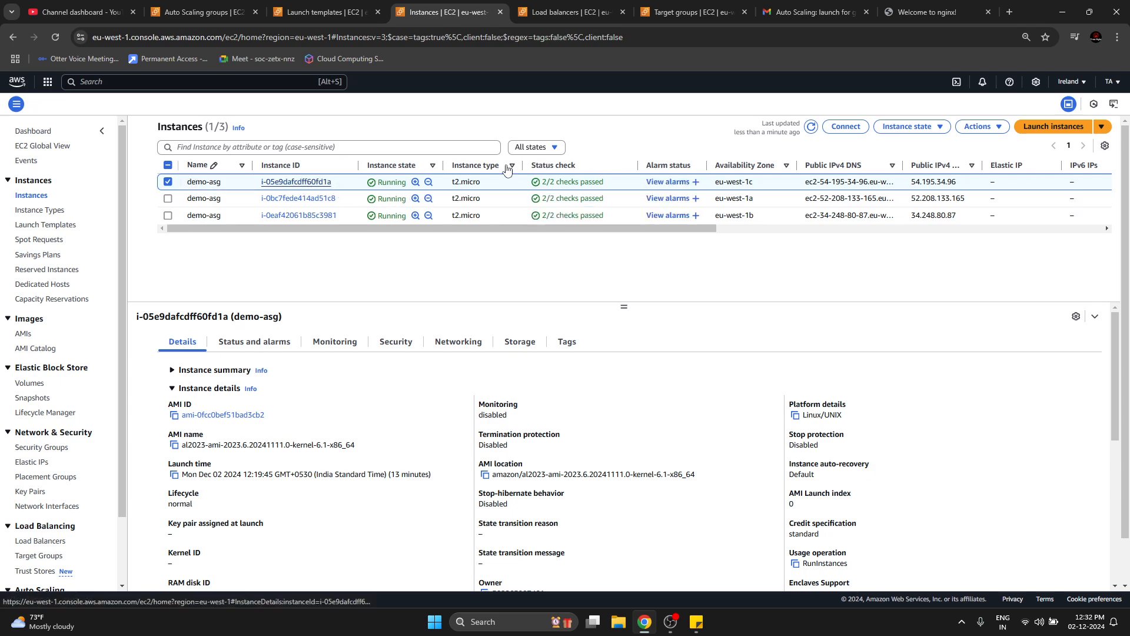
{"action": "left_click", "coordinate": [587, 9]}
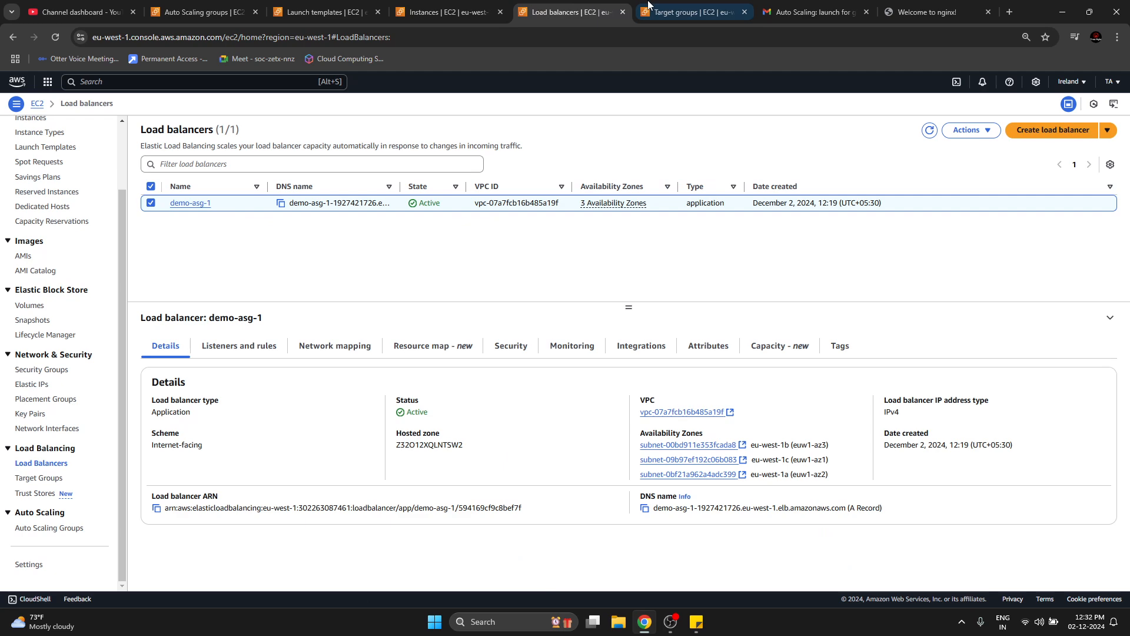
{"action": "left_click", "coordinate": [689, 12]}
{"action": "left_click", "coordinate": [609, 12]}
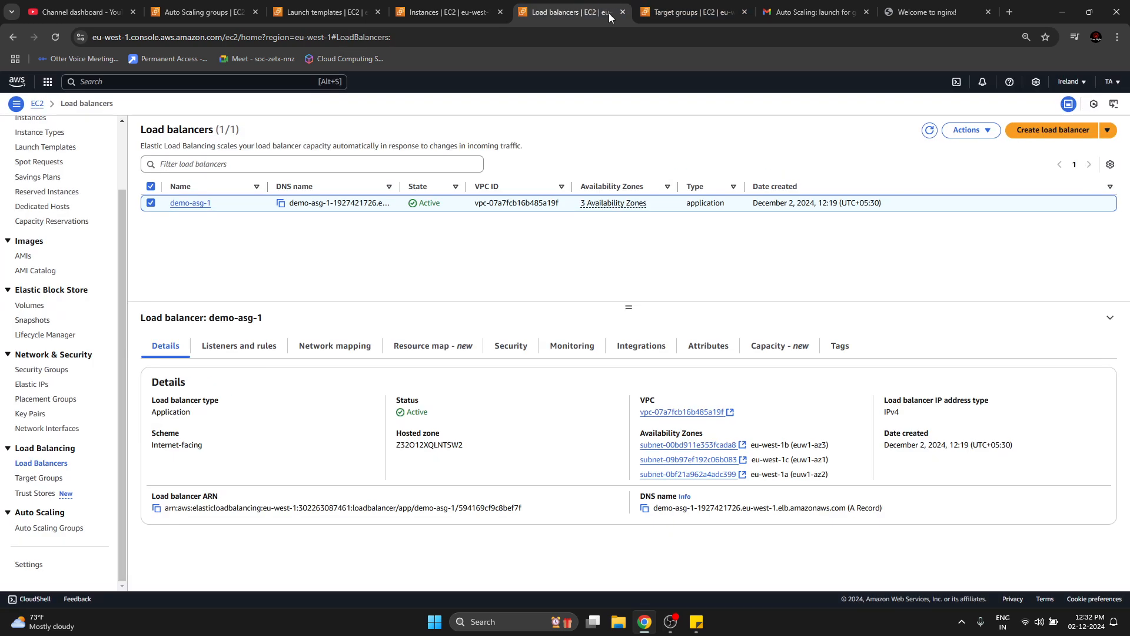
Check the Gmail inbox for Auto Scaling notifications and view the nginx page served through the load balancer.
{"action": "left_click", "coordinate": [825, 7]}
{"action": "left_click", "coordinate": [168, 124]}
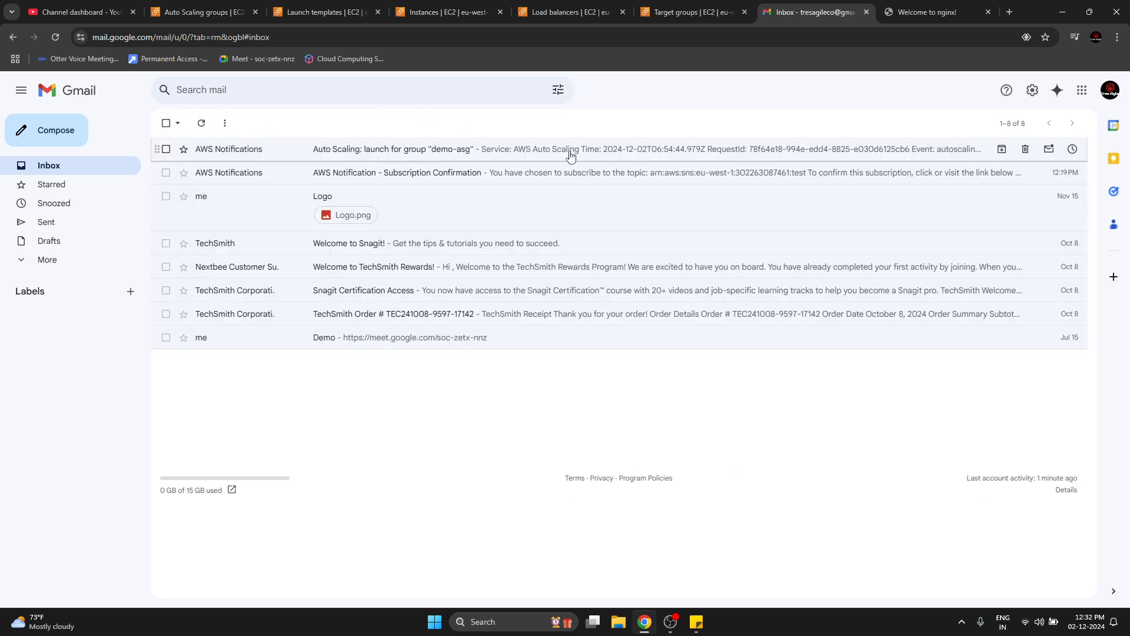
{"action": "key", "text": "ctrl+Tab"}
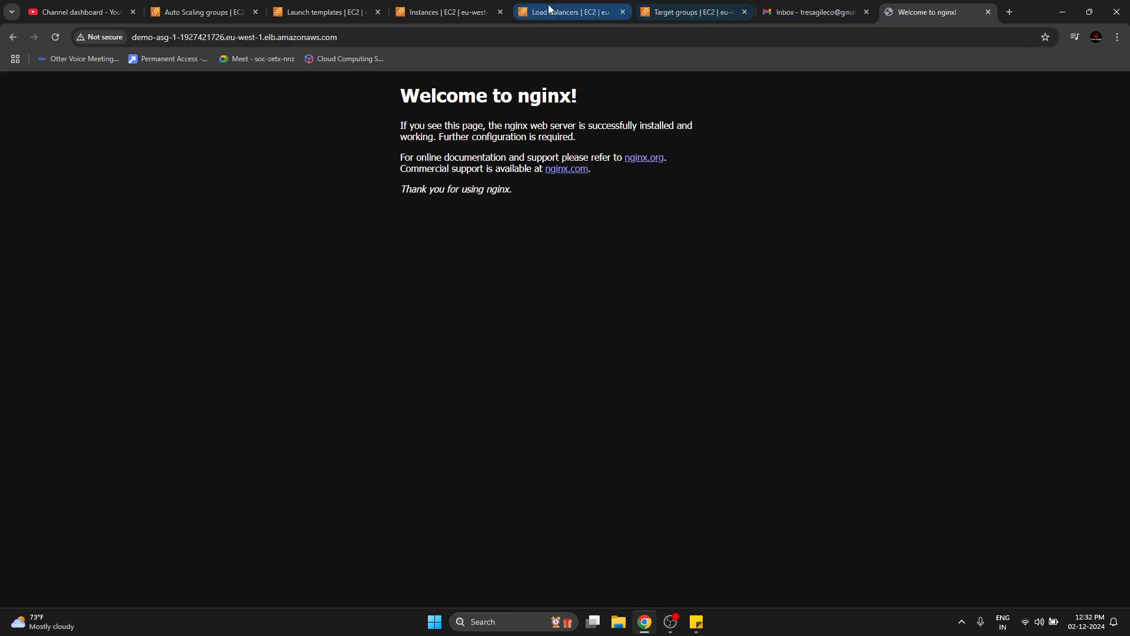
Refresh the launch templates, EC2 instances and Auto Scaling groups lists to check the deletion progress of demo-asg.
{"action": "left_click", "coordinate": [448, 8]}
{"action": "left_click", "coordinate": [344, 7]}
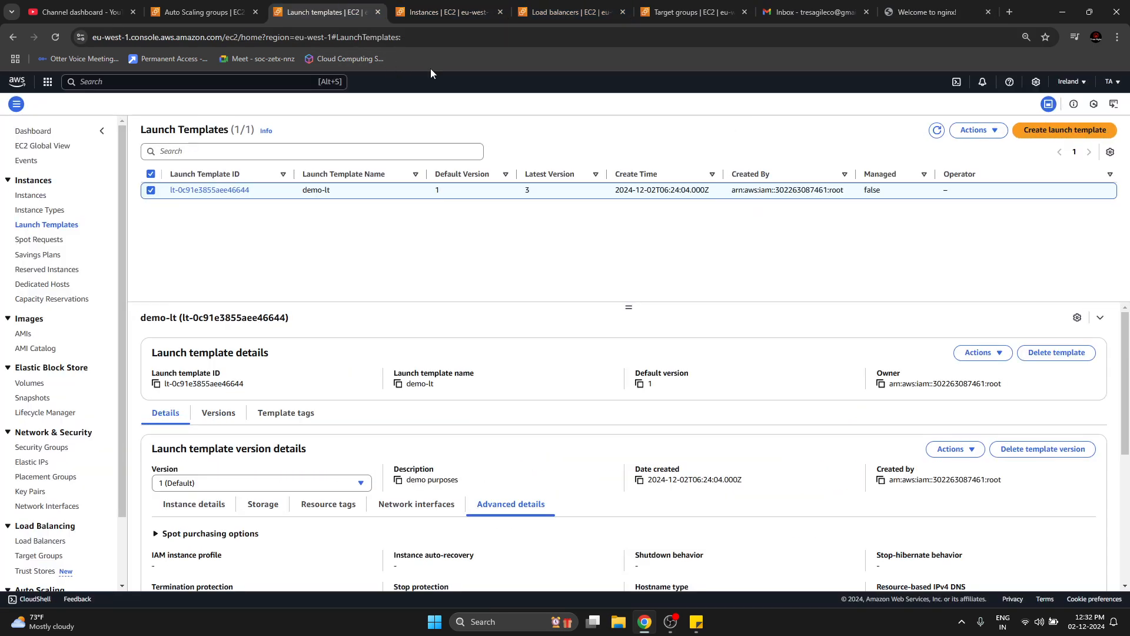
{"action": "left_click", "coordinate": [937, 130]}
{"action": "left_click", "coordinate": [465, 11]}
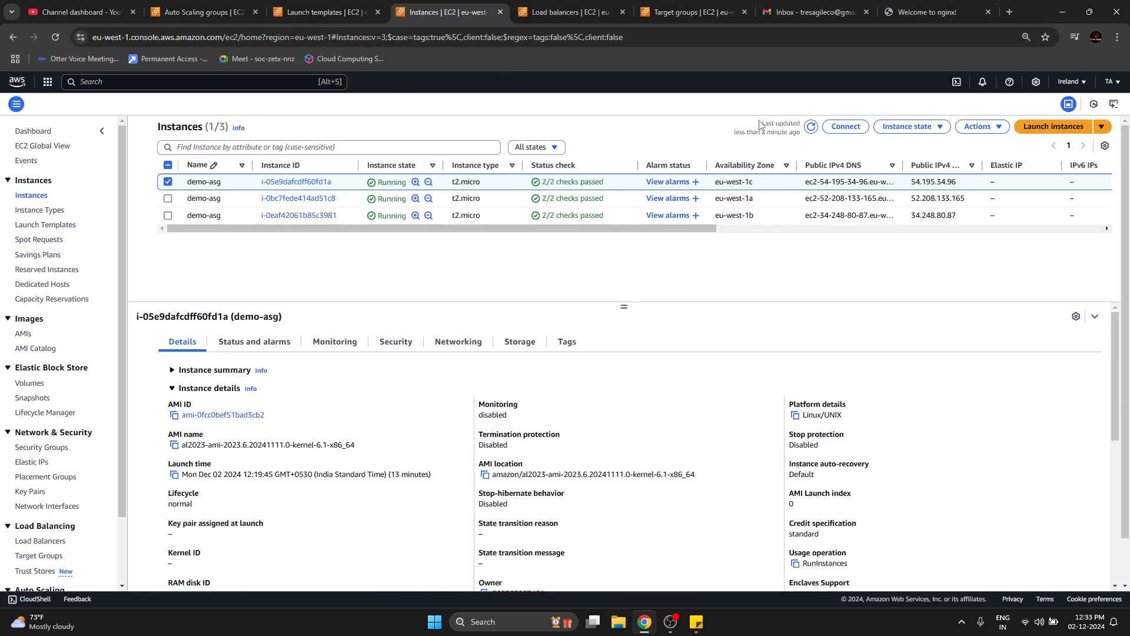
{"action": "left_click", "coordinate": [812, 127]}
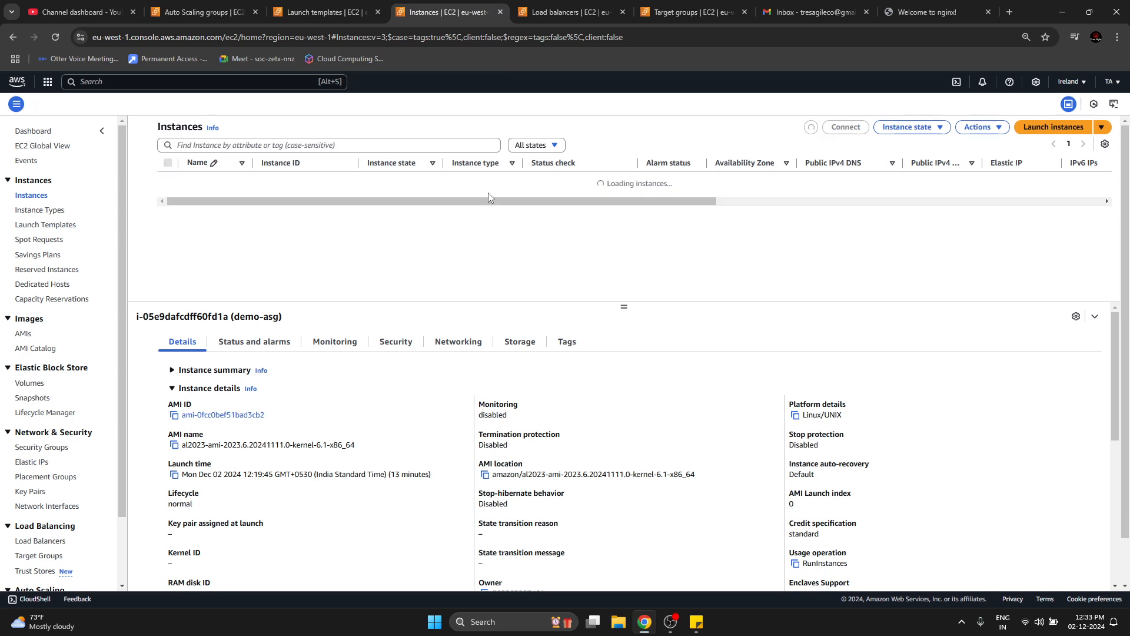
{"action": "left_click", "coordinate": [219, 6]}
{"action": "left_click", "coordinate": [724, 171]}
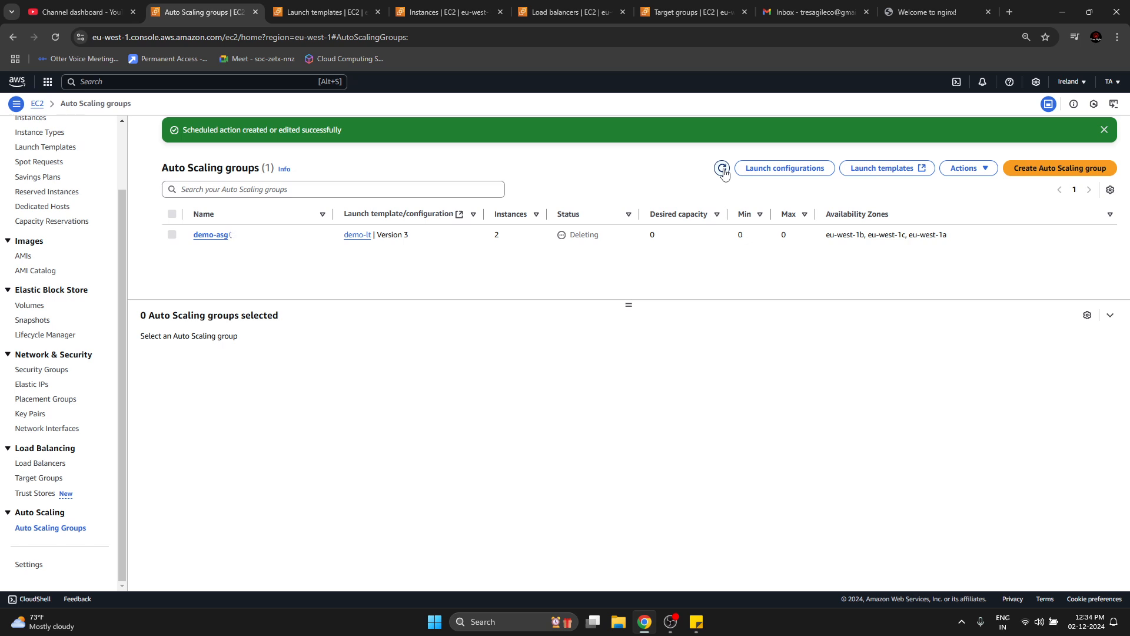
Refresh the Auto Scaling groups list, glance at the launch templates, and repeatedly refresh the EC2 instances list to monitor the demo-asg deletion.
{"action": "left_click", "coordinate": [723, 169]}
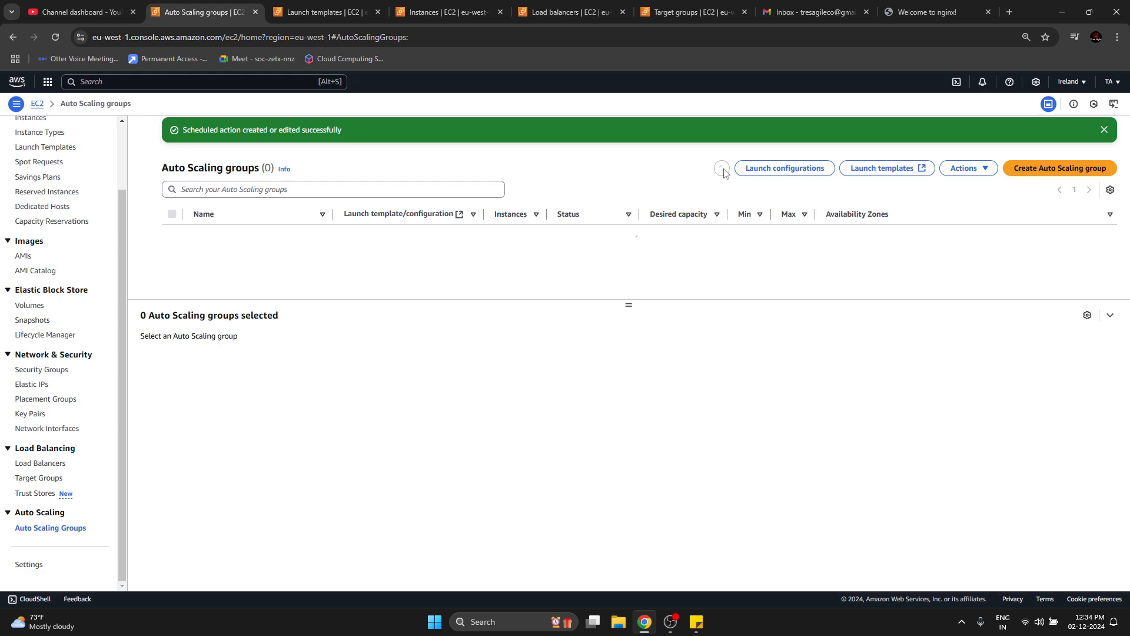
{"action": "left_click", "coordinate": [318, 10]}
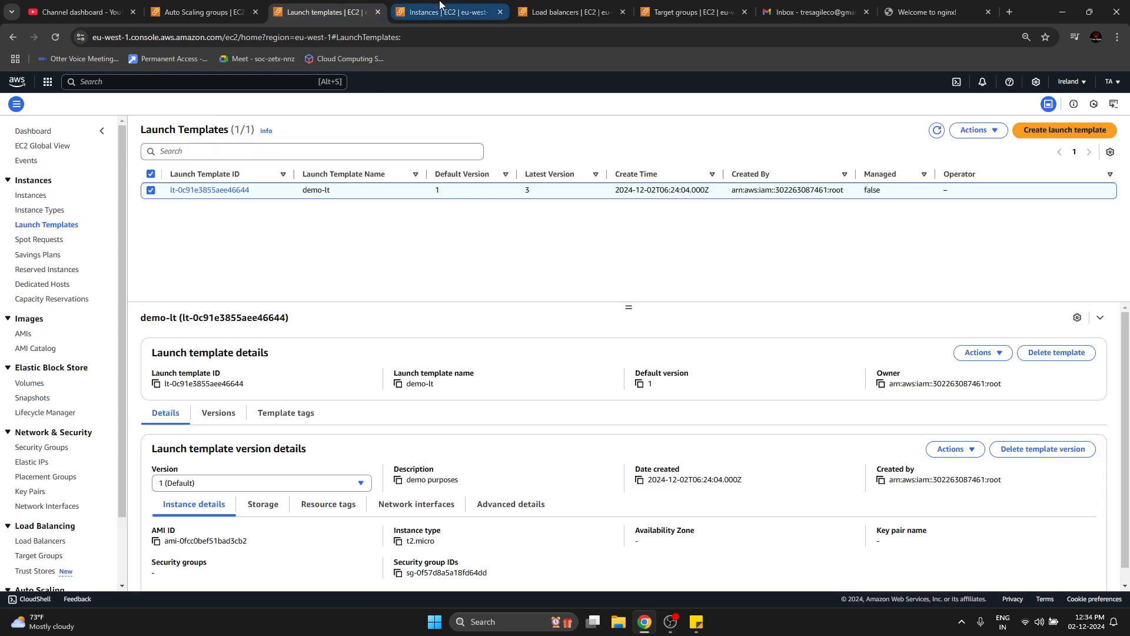
{"action": "left_click", "coordinate": [441, 6]}
{"action": "left_click", "coordinate": [813, 128]}
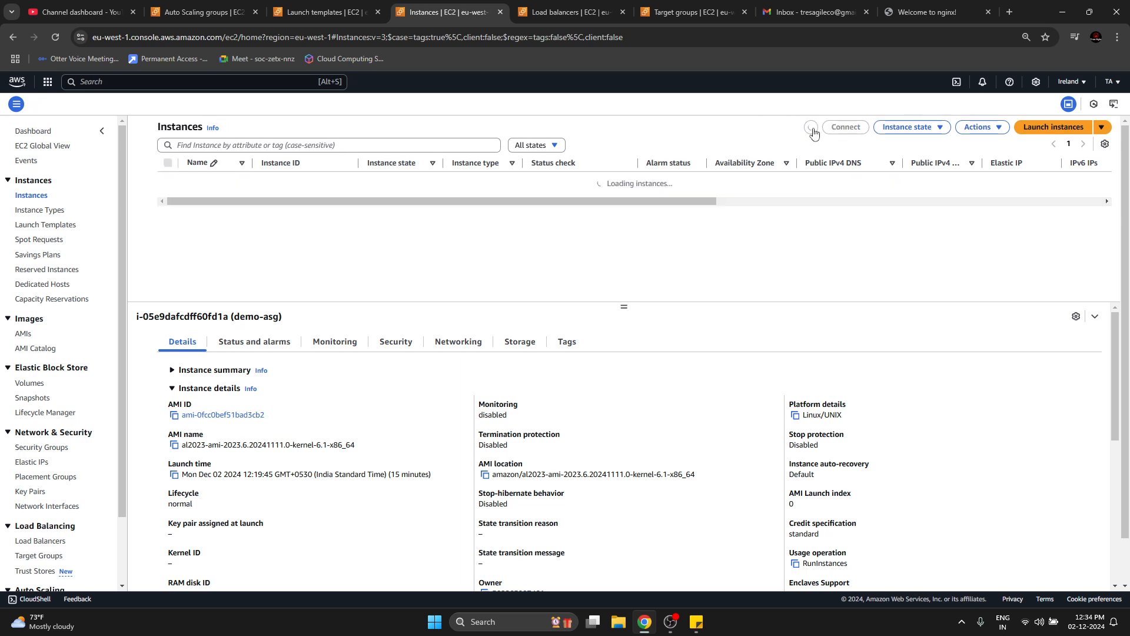
{"action": "left_click", "coordinate": [811, 128]}
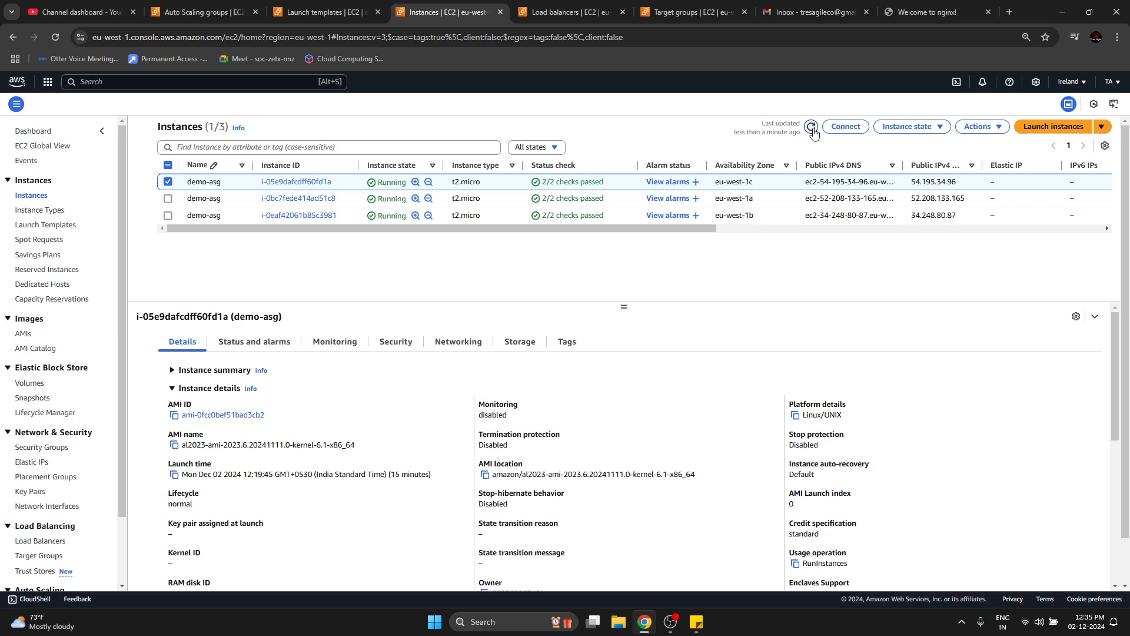
{"action": "left_click", "coordinate": [812, 127]}
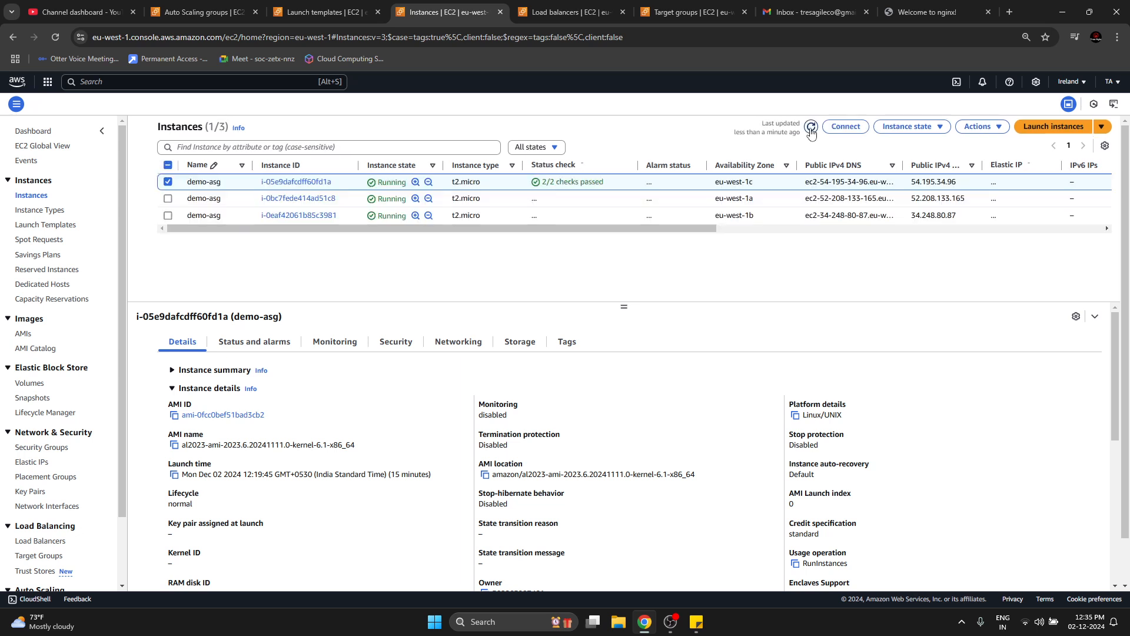
{"action": "left_click", "coordinate": [811, 127]}
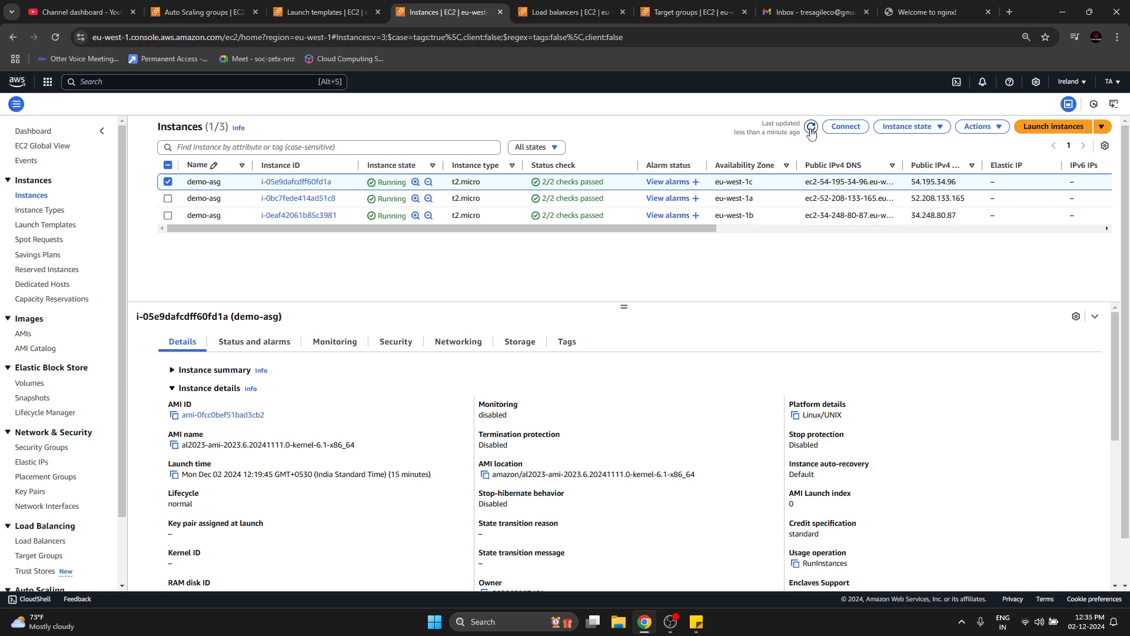
{"action": "left_click", "coordinate": [811, 128]}
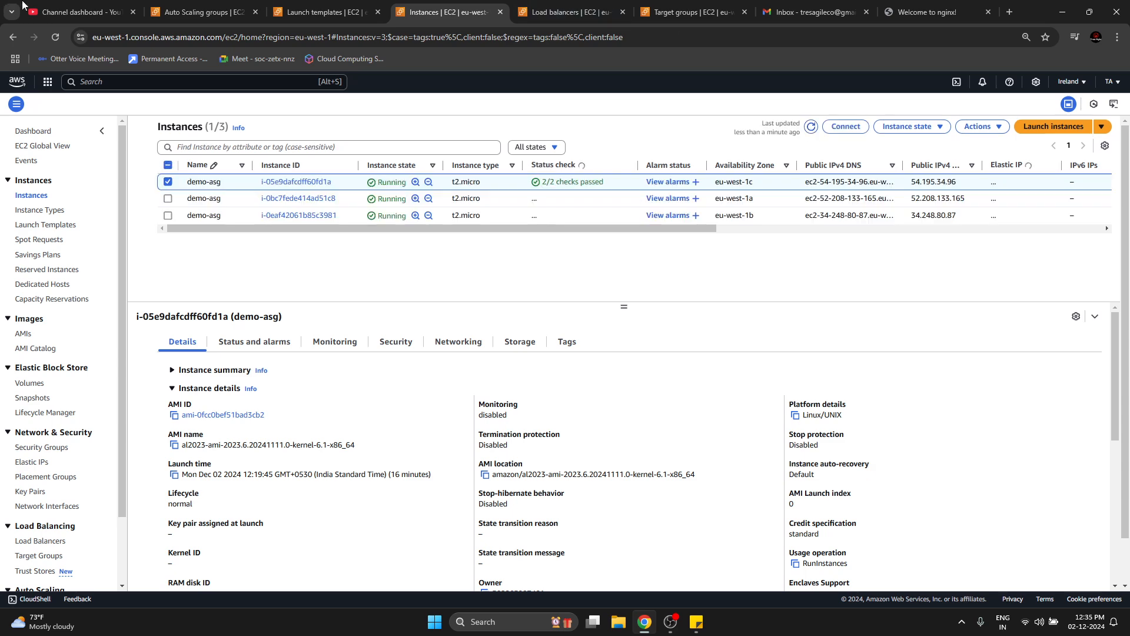
Recheck the deletion status in the Auto Scaling groups list and refresh the EC2 instances list again.
{"action": "left_click", "coordinate": [206, 11]}
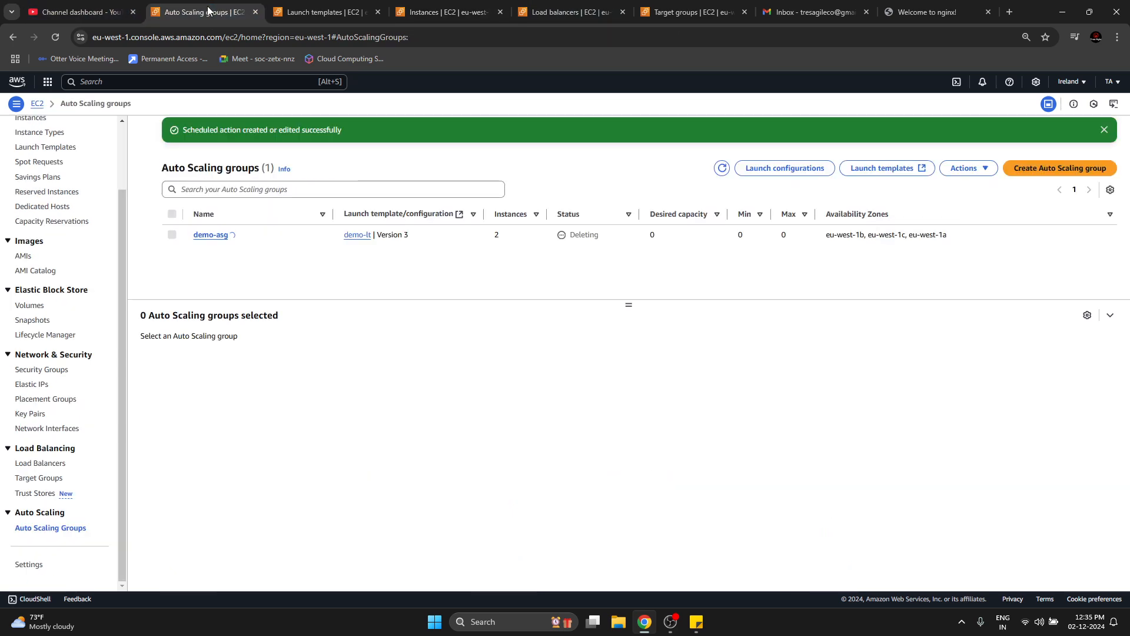
{"action": "left_click", "coordinate": [721, 169]}
{"action": "left_click", "coordinate": [444, 12]}
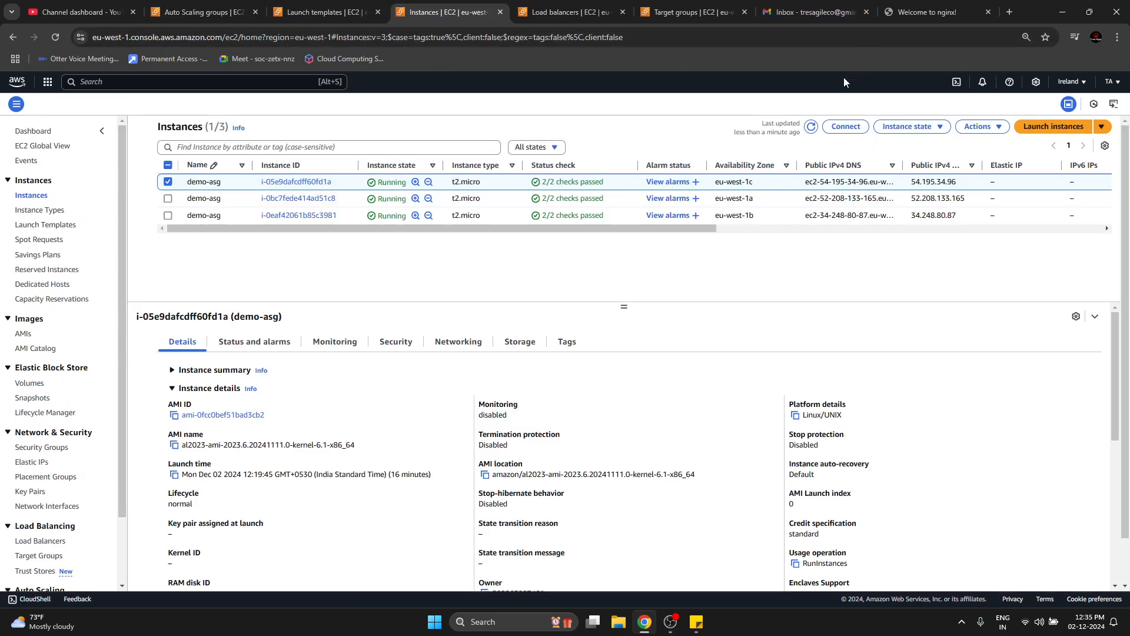
{"action": "left_click", "coordinate": [813, 128]}
{"action": "left_click", "coordinate": [810, 128]}
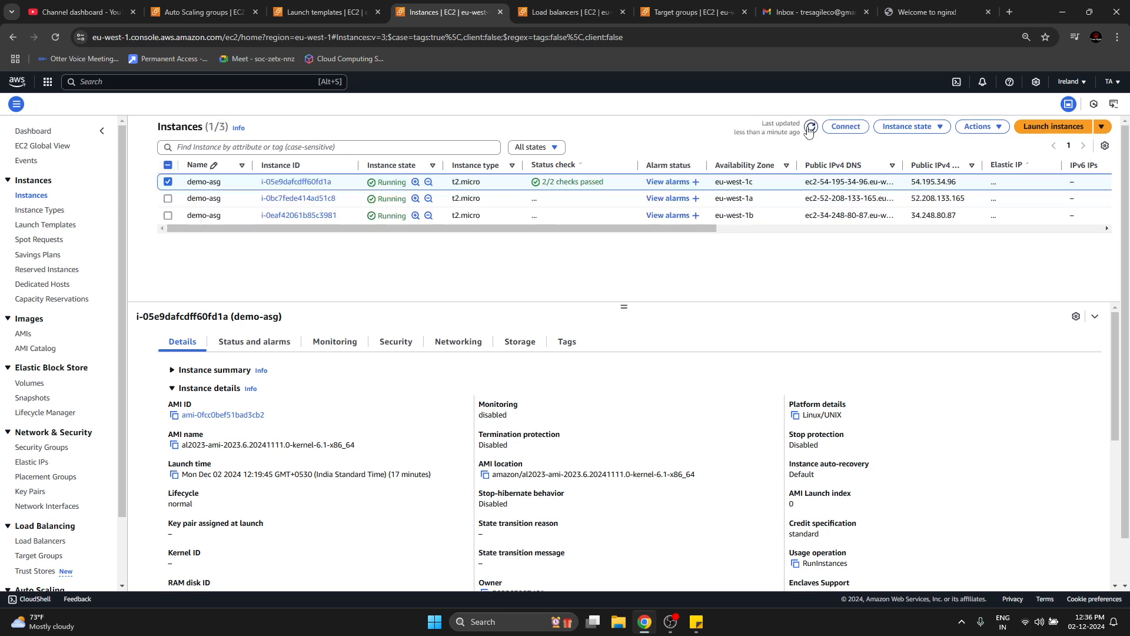
{"action": "left_click", "coordinate": [810, 128]}
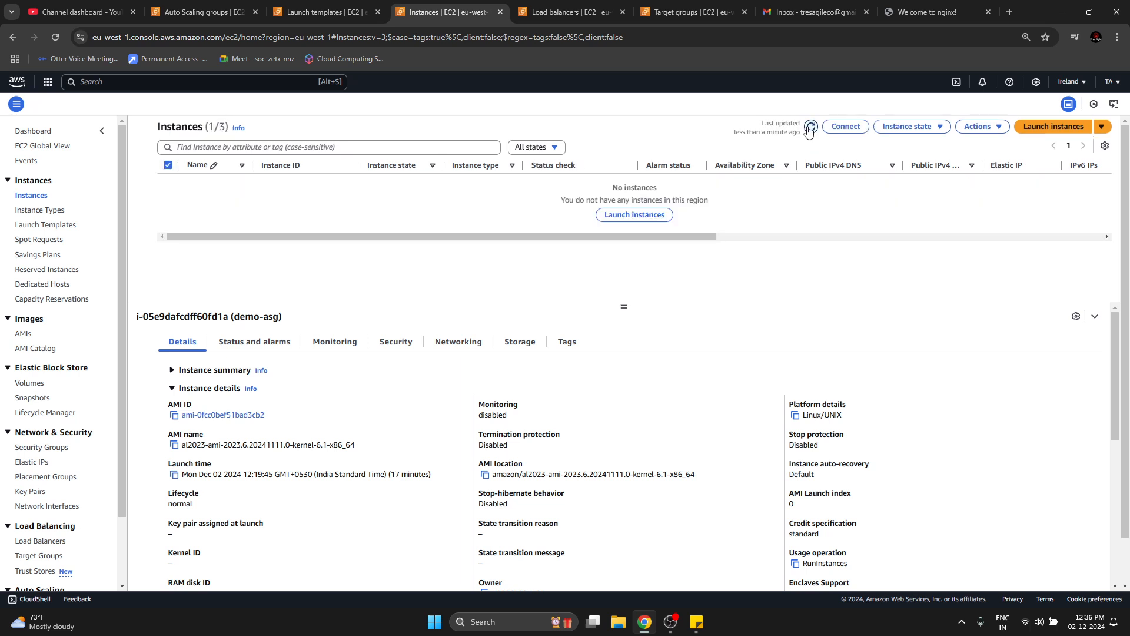
Open the demo-asg group from the refreshed Auto Scaling groups list and review its details and activity history.
{"action": "left_click", "coordinate": [202, 1]}
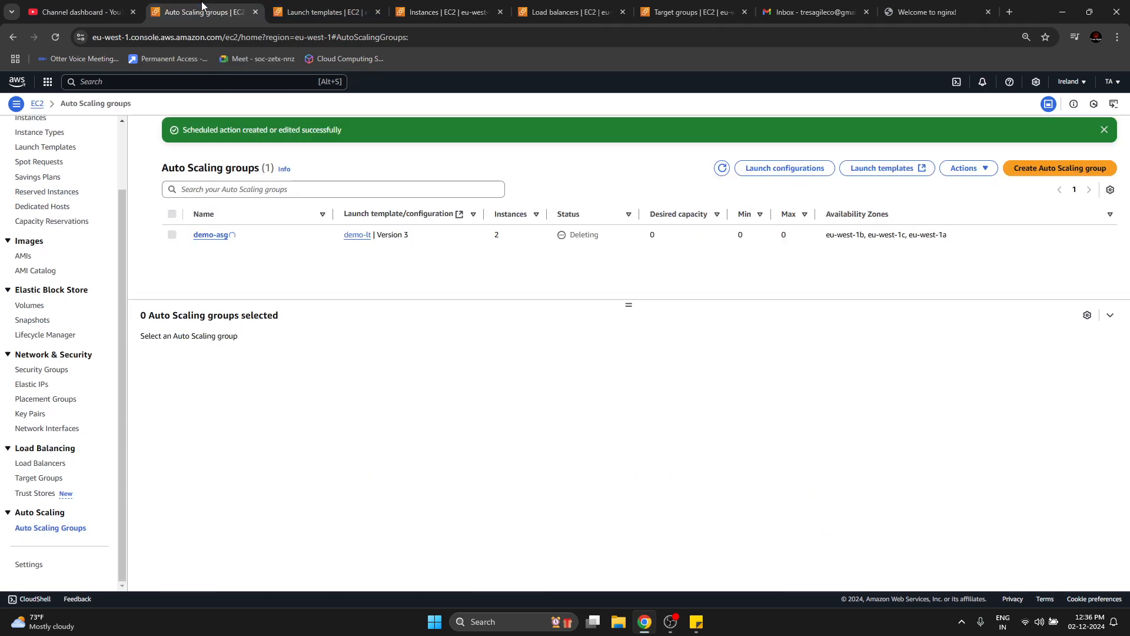
{"action": "left_click", "coordinate": [723, 175]}
{"action": "left_click", "coordinate": [229, 235]}
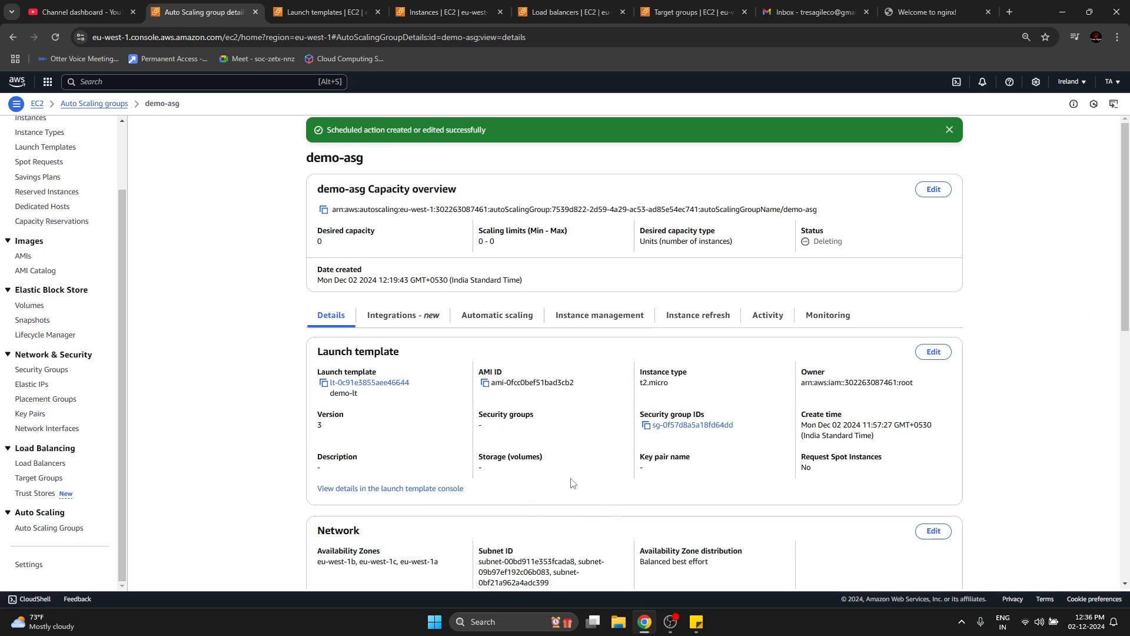
{"action": "scroll", "coordinate": [579, 471], "scroll_direction": "down", "scroll_amount": 9}
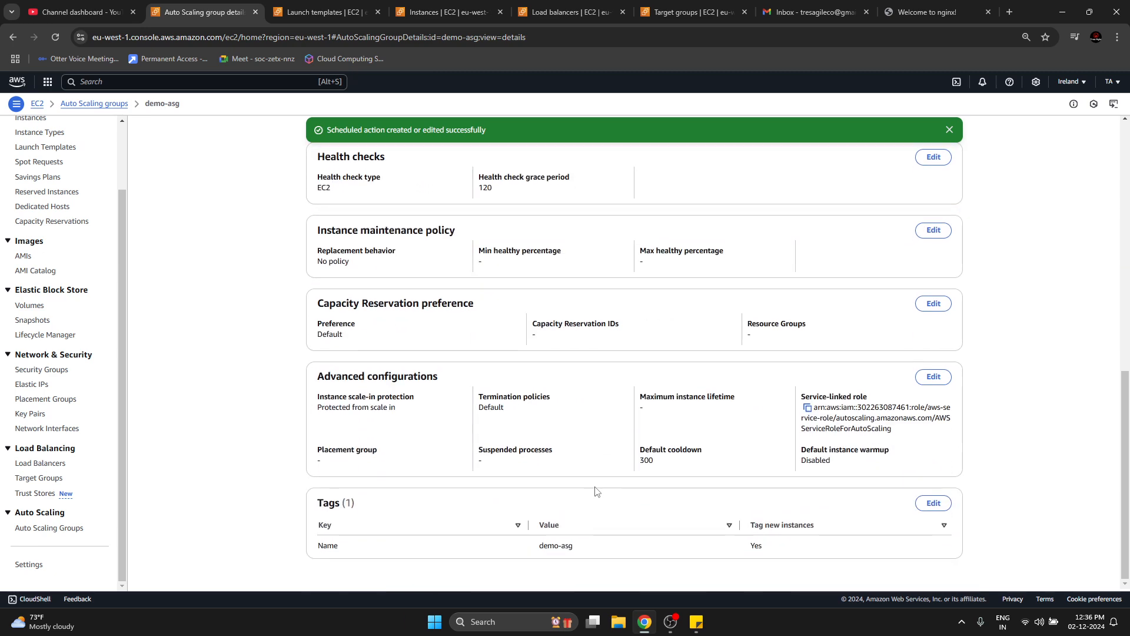
{"action": "scroll", "coordinate": [590, 485], "scroll_direction": "up", "scroll_amount": 10}
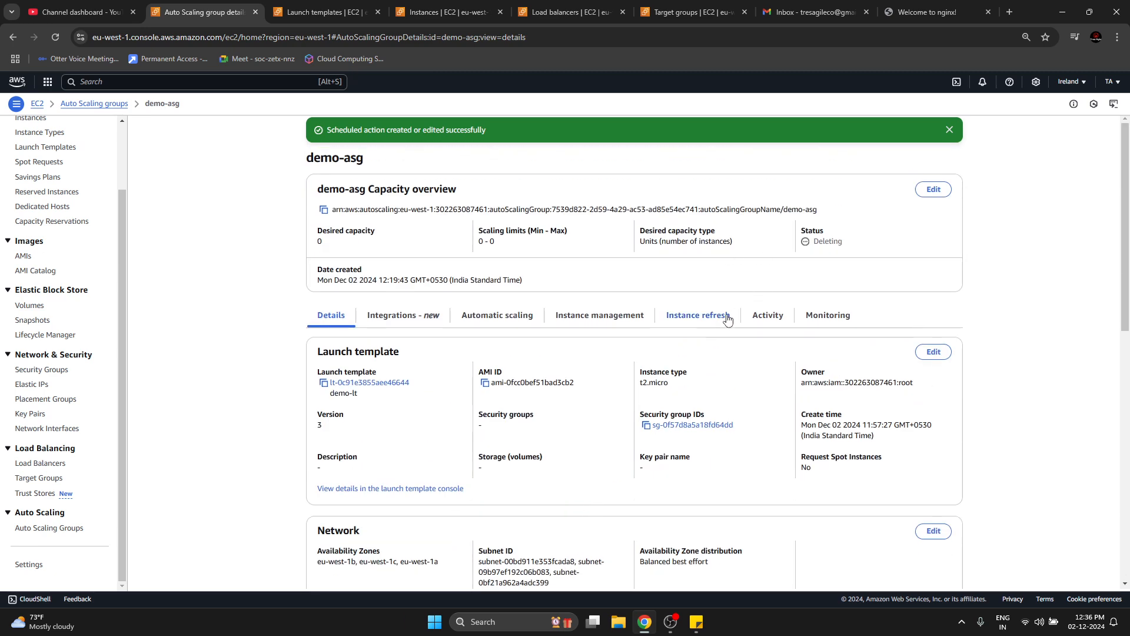
{"action": "left_click", "coordinate": [768, 314]}
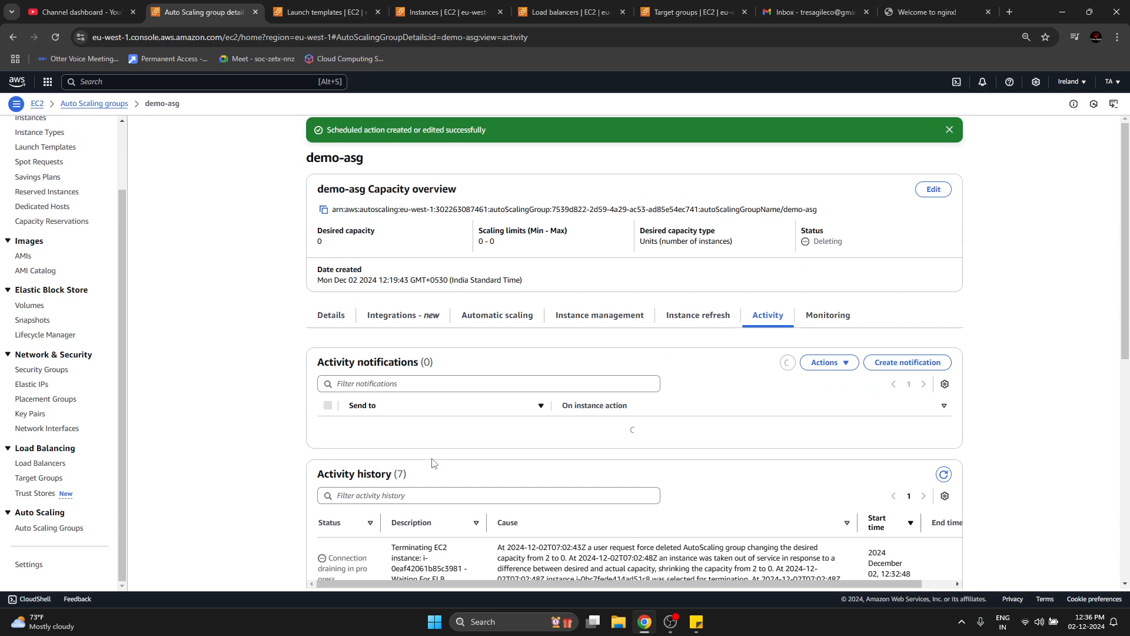
{"action": "scroll", "coordinate": [533, 462], "scroll_direction": "down", "scroll_amount": 5}
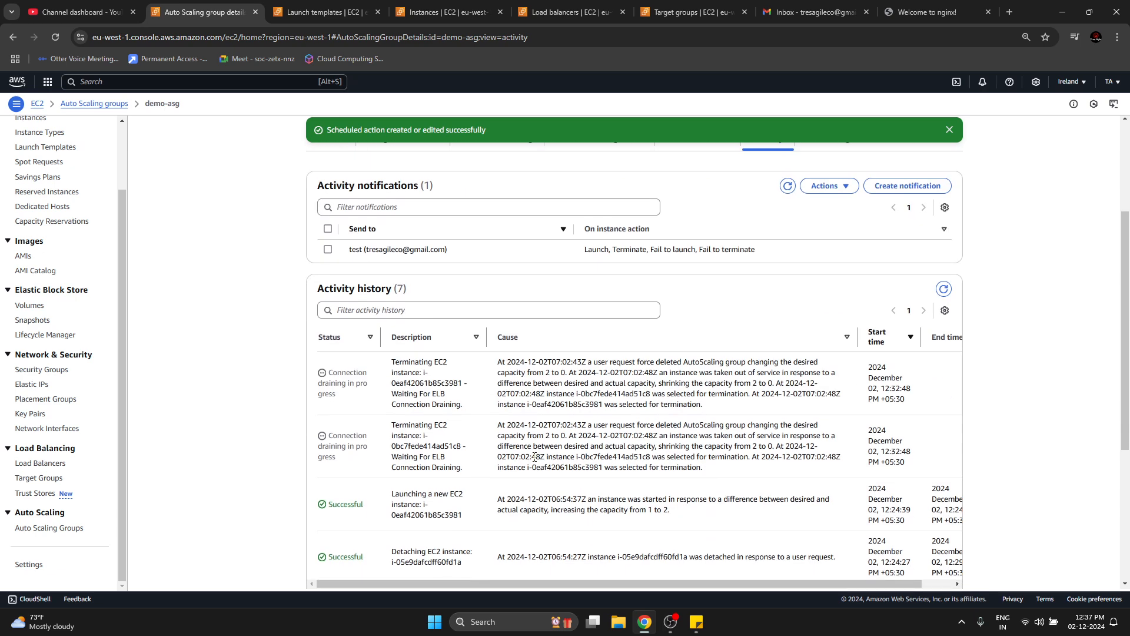
Examine the descriptions and causes of the two instance termination entries in the demo-asg activity history.
{"action": "left_click_drag", "start_coordinate": [407, 306], "coordinate": [419, 318]}
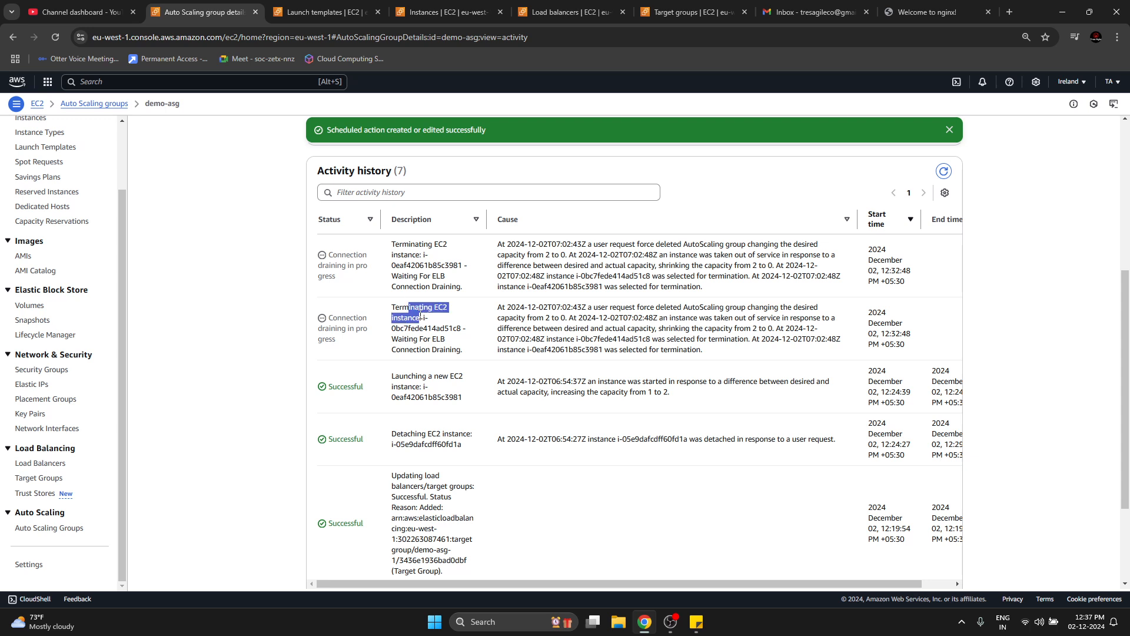
{"action": "left_click_drag", "start_coordinate": [529, 313], "coordinate": [719, 310]}
{"action": "left_click", "coordinate": [648, 312]}
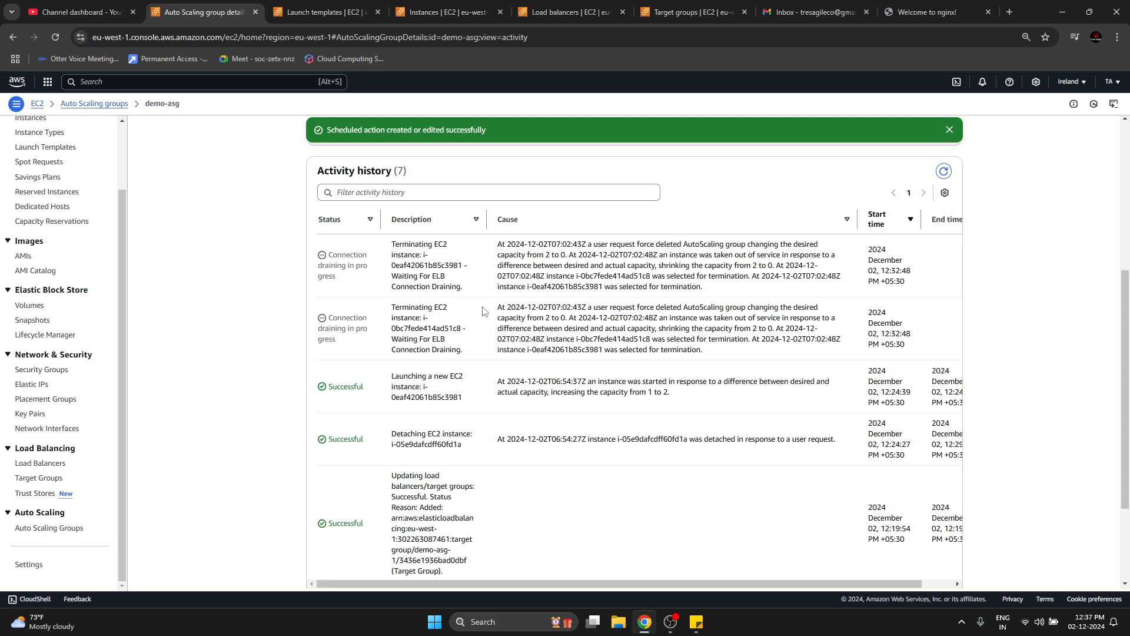
{"action": "left_click_drag", "start_coordinate": [396, 307], "coordinate": [423, 318]}
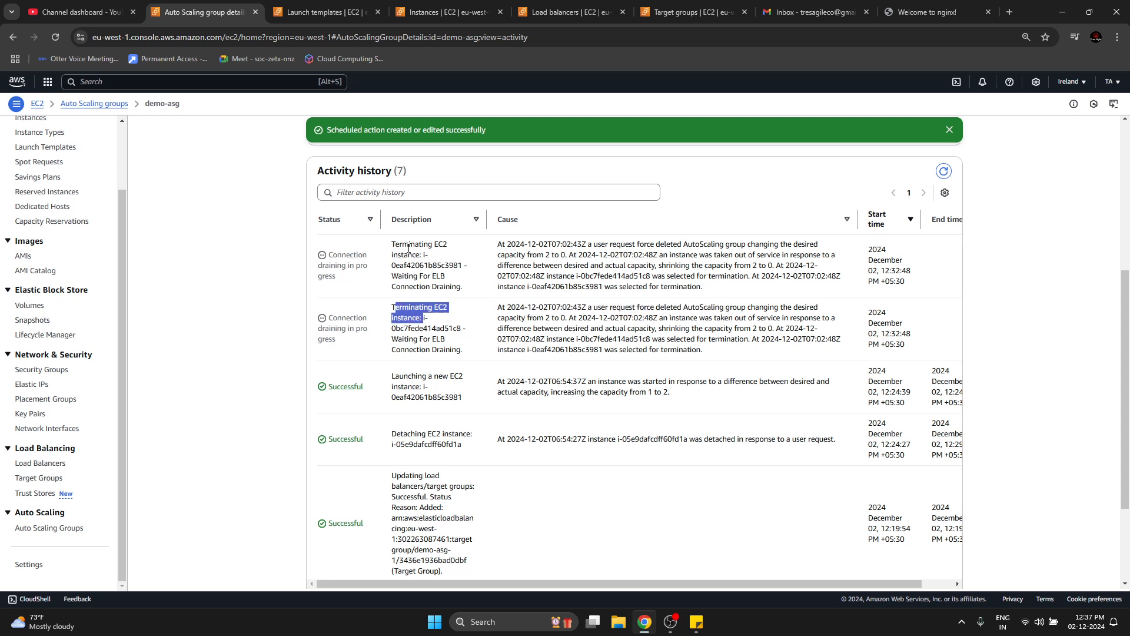
{"action": "left_click_drag", "start_coordinate": [409, 248], "coordinate": [421, 261]}
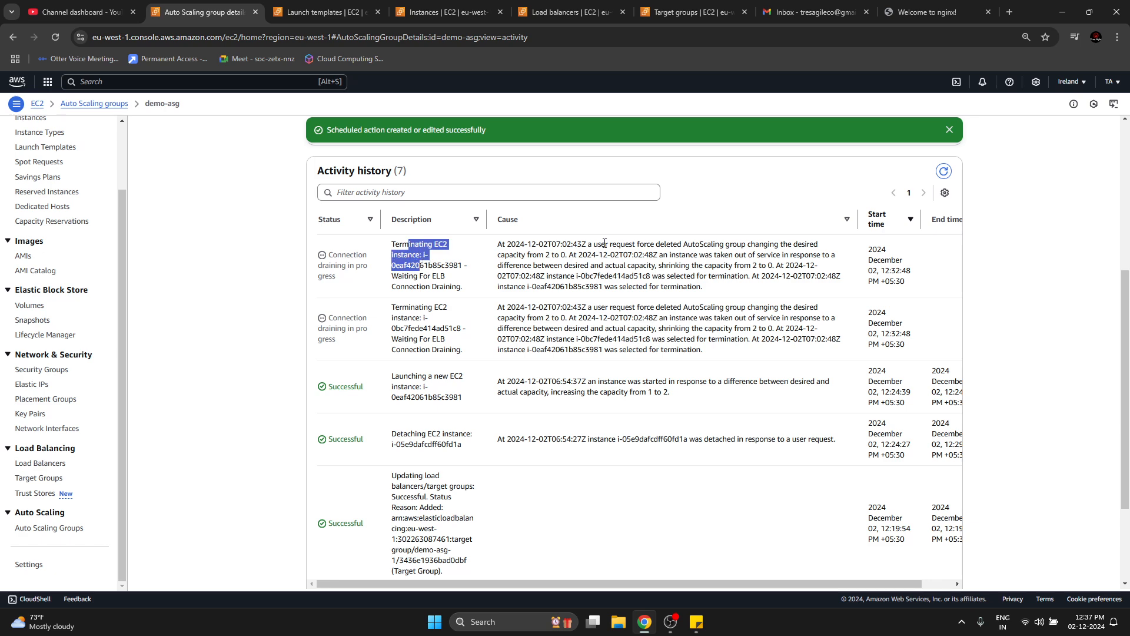
{"action": "left_click_drag", "start_coordinate": [604, 243], "coordinate": [645, 255]}
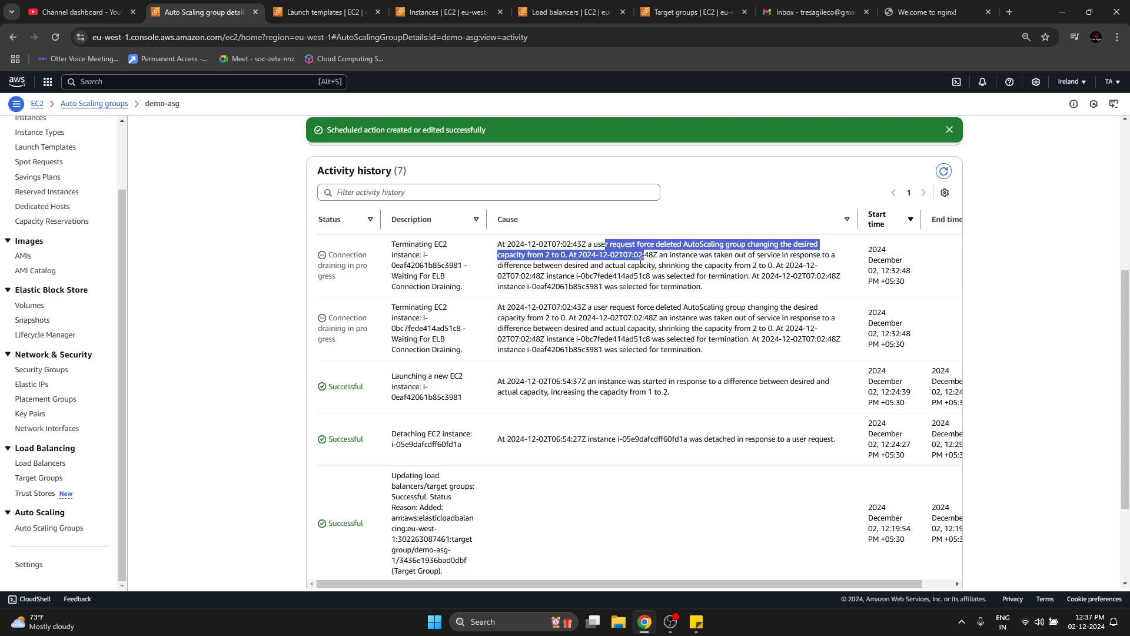
{"action": "left_click", "coordinate": [625, 352]}
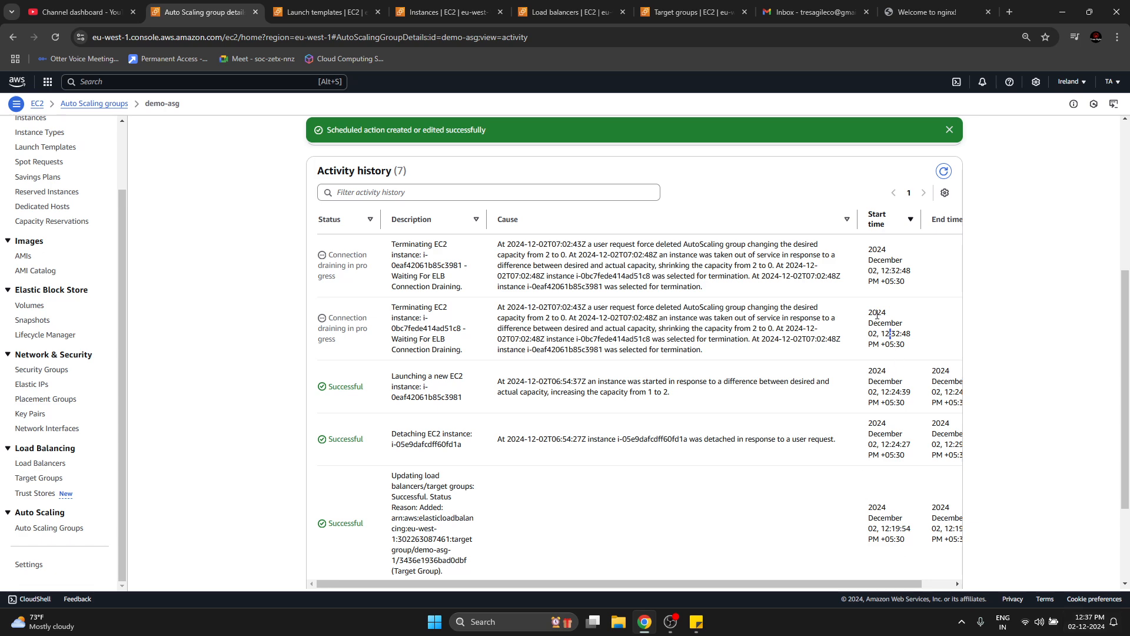
{"action": "left_click_drag", "start_coordinate": [658, 308], "coordinate": [689, 329]}
{"action": "left_click", "coordinate": [670, 349]}
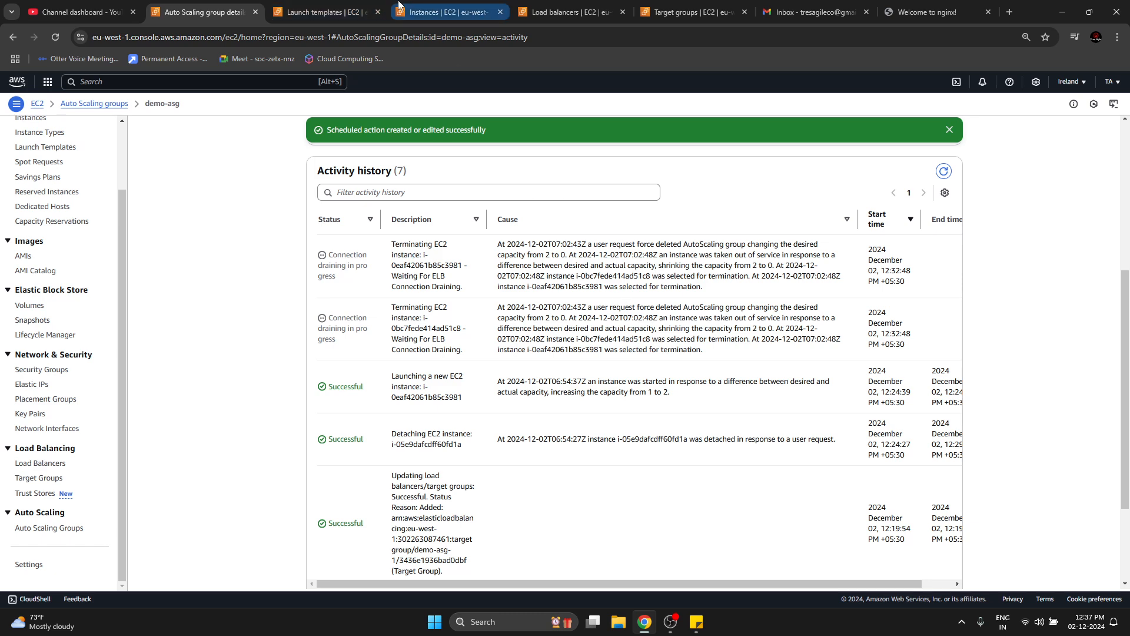
Refresh the EC2 instances list to check the instance states, and view the launch templates list.
{"action": "left_click", "coordinate": [433, 11]}
{"action": "left_click", "coordinate": [813, 128]}
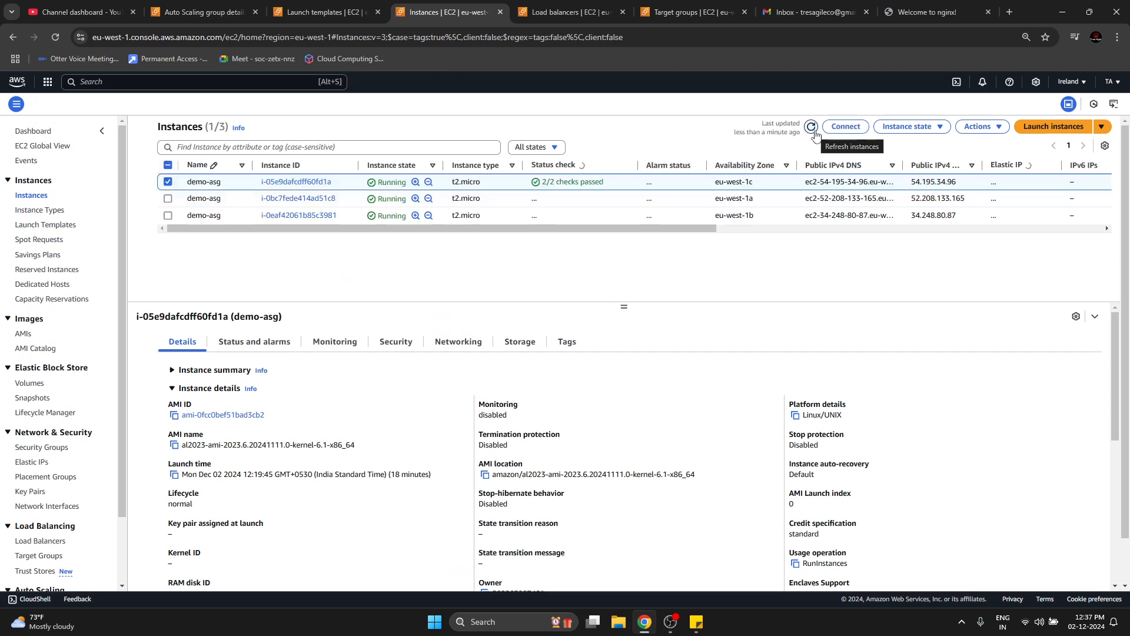
{"action": "left_click", "coordinate": [813, 129]}
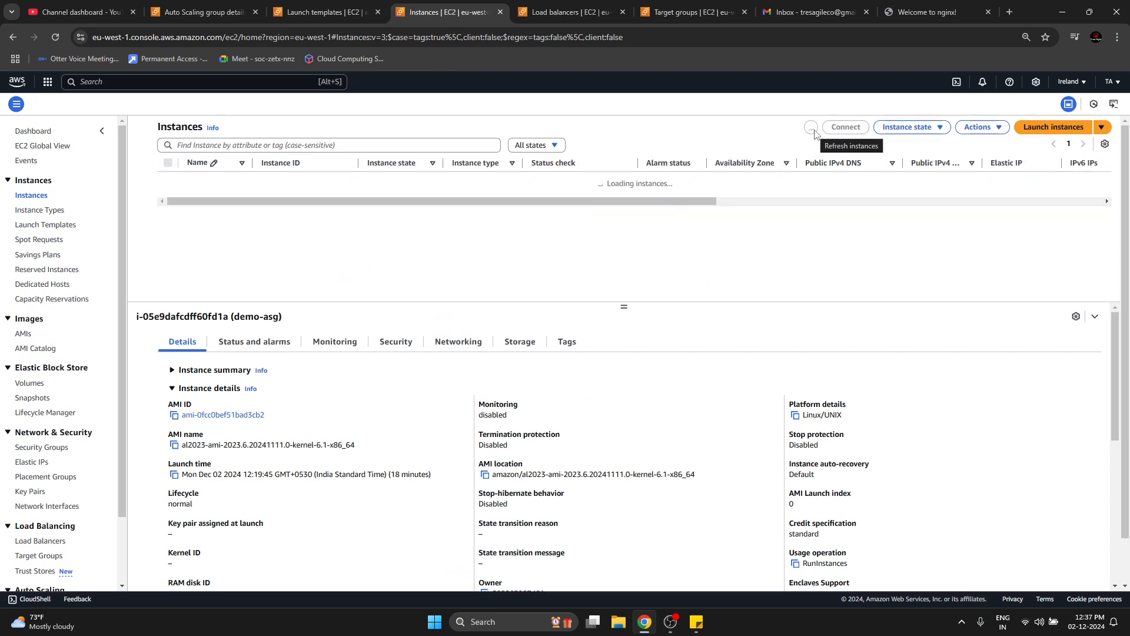
{"action": "left_click", "coordinate": [339, 6]}
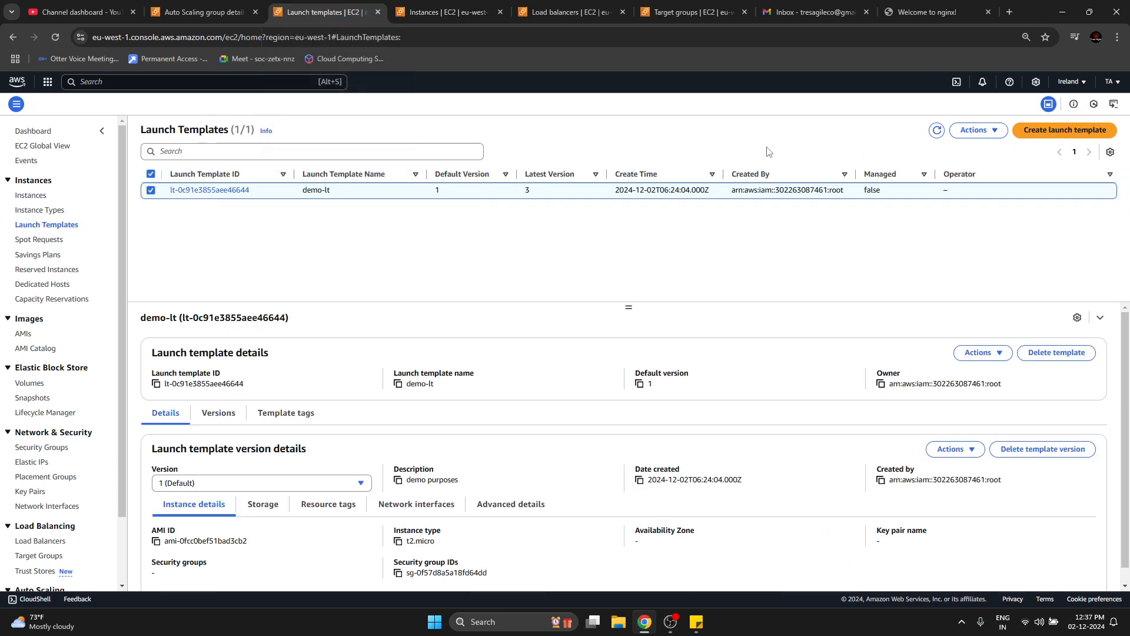
Return to the demo-asg activity history, reread the termination entries and refresh the history to check their status.
{"action": "key", "text": "ctrl+shift+Tab"}
{"action": "left_click_drag", "start_coordinate": [569, 265], "coordinate": [632, 285]}
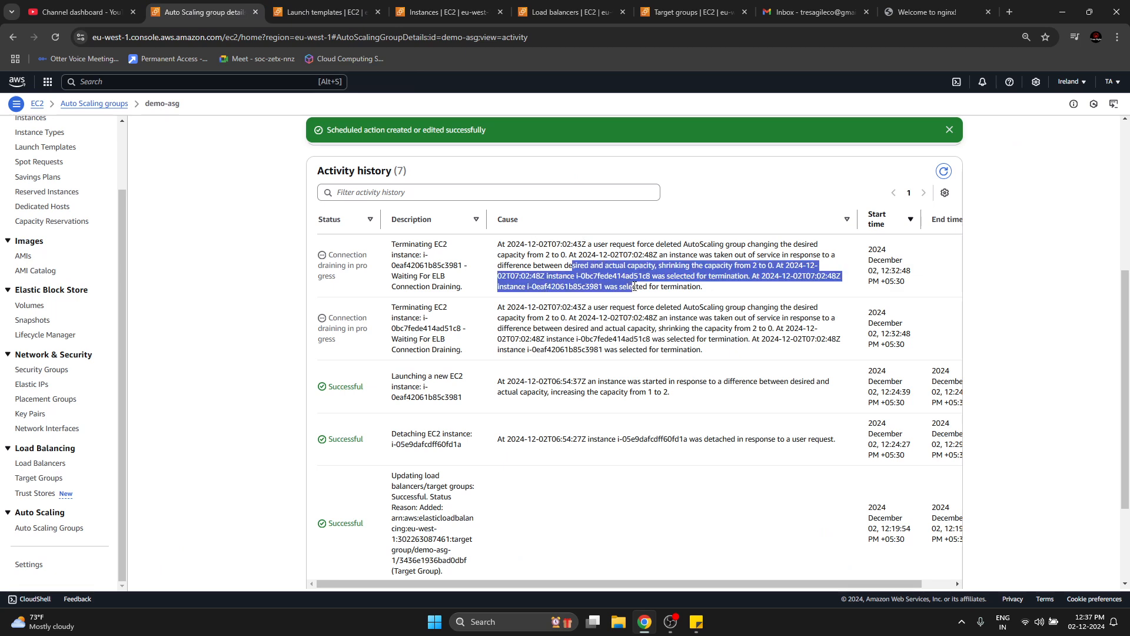
{"action": "left_click", "coordinate": [628, 272]}
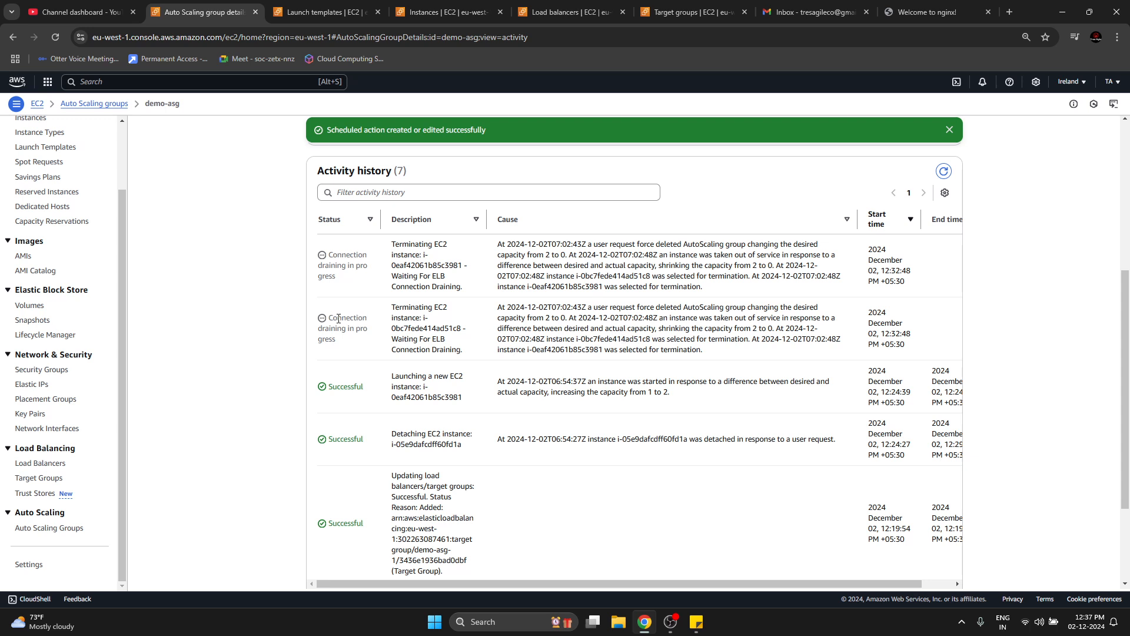
{"action": "left_click_drag", "start_coordinate": [339, 319], "coordinate": [729, 351]}
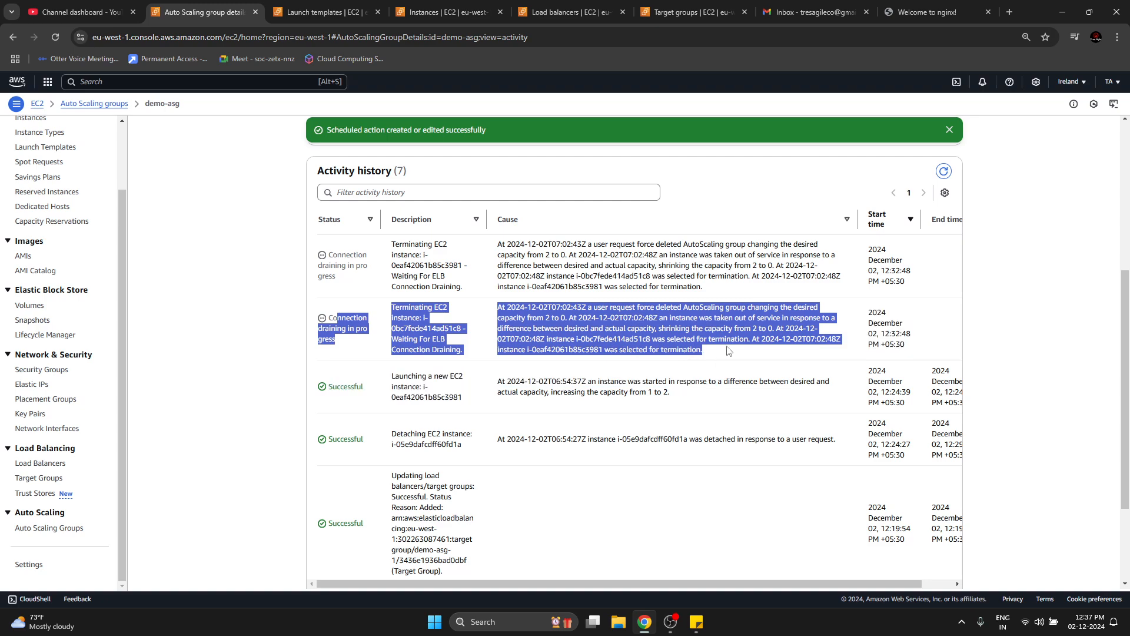
{"action": "scroll", "coordinate": [678, 415], "scroll_direction": "down", "scroll_amount": 2}
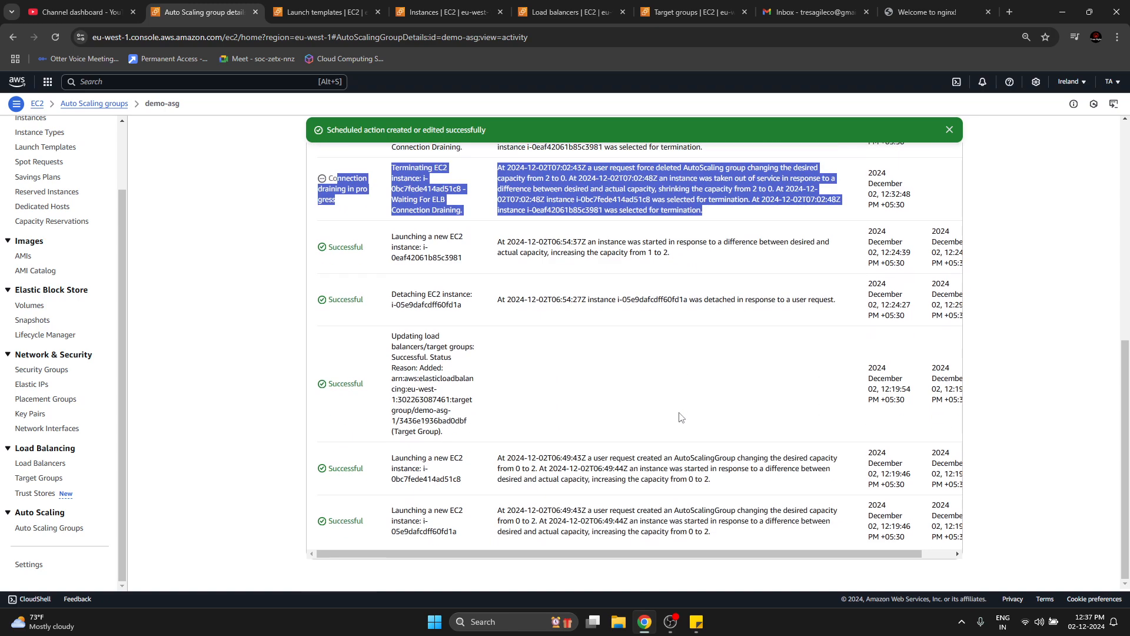
{"action": "scroll", "coordinate": [679, 415], "scroll_direction": "up", "scroll_amount": 5}
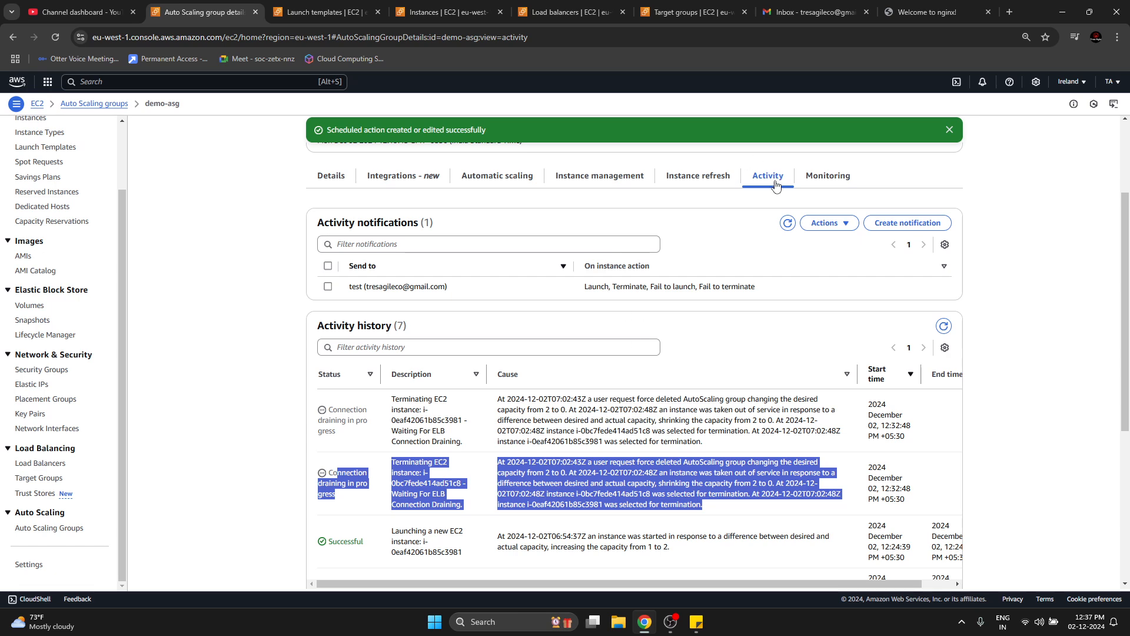
{"action": "scroll", "coordinate": [496, 411], "scroll_direction": "down", "scroll_amount": 2}
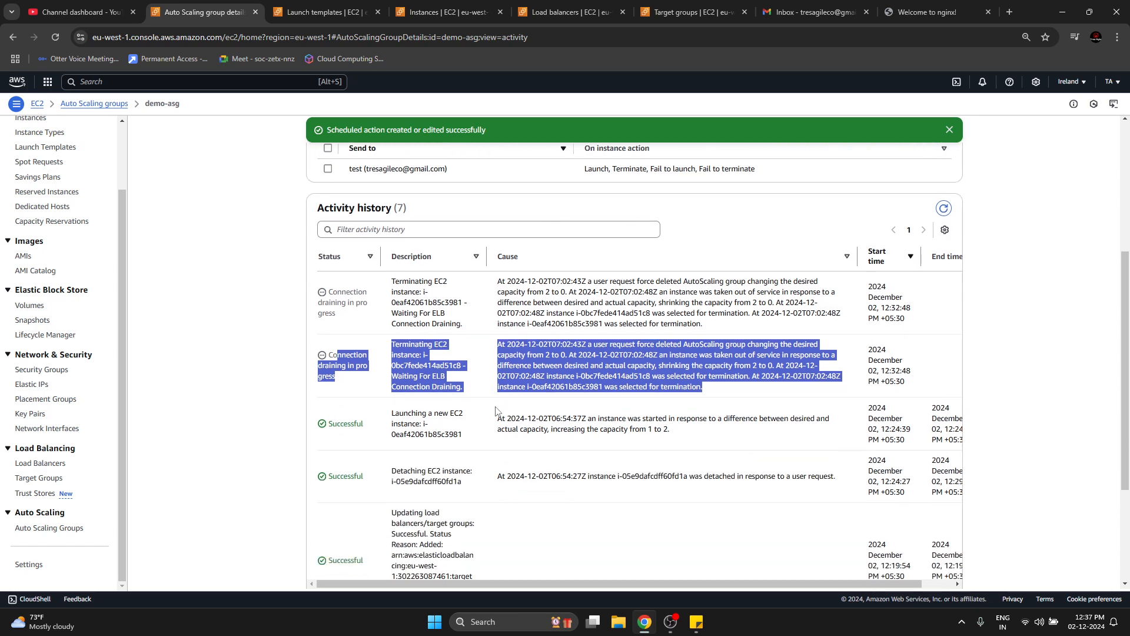
{"action": "left_click_drag", "start_coordinate": [535, 282], "coordinate": [630, 304]}
{"action": "left_click", "coordinate": [690, 403]}
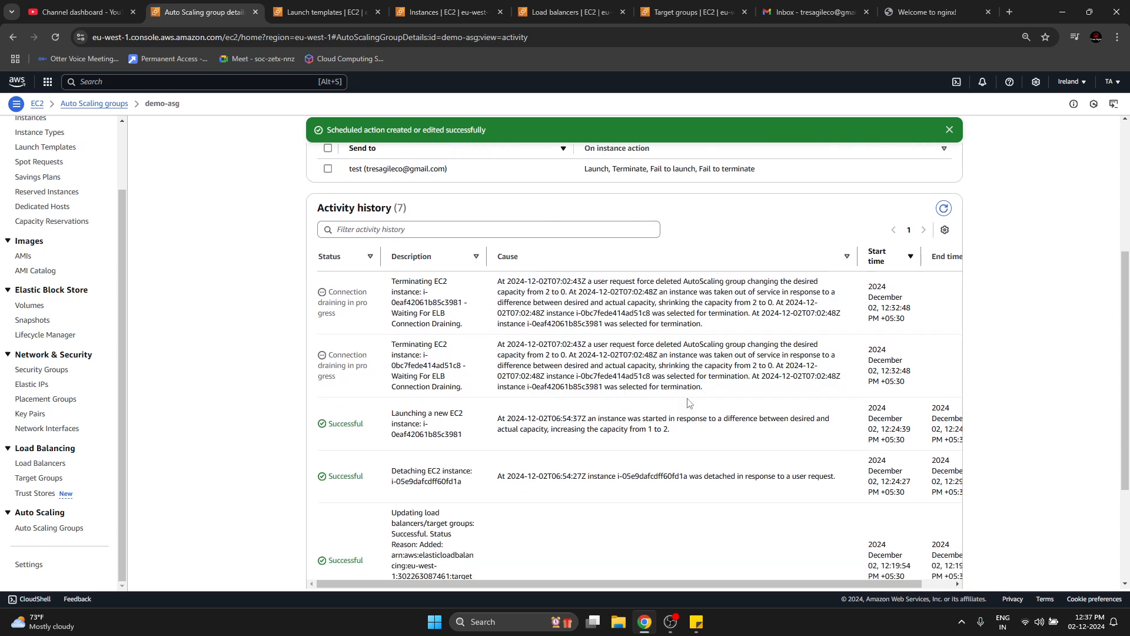
{"action": "left_click", "coordinate": [945, 211]}
{"action": "scroll", "coordinate": [736, 415], "scroll_direction": "down", "scroll_amount": 4}
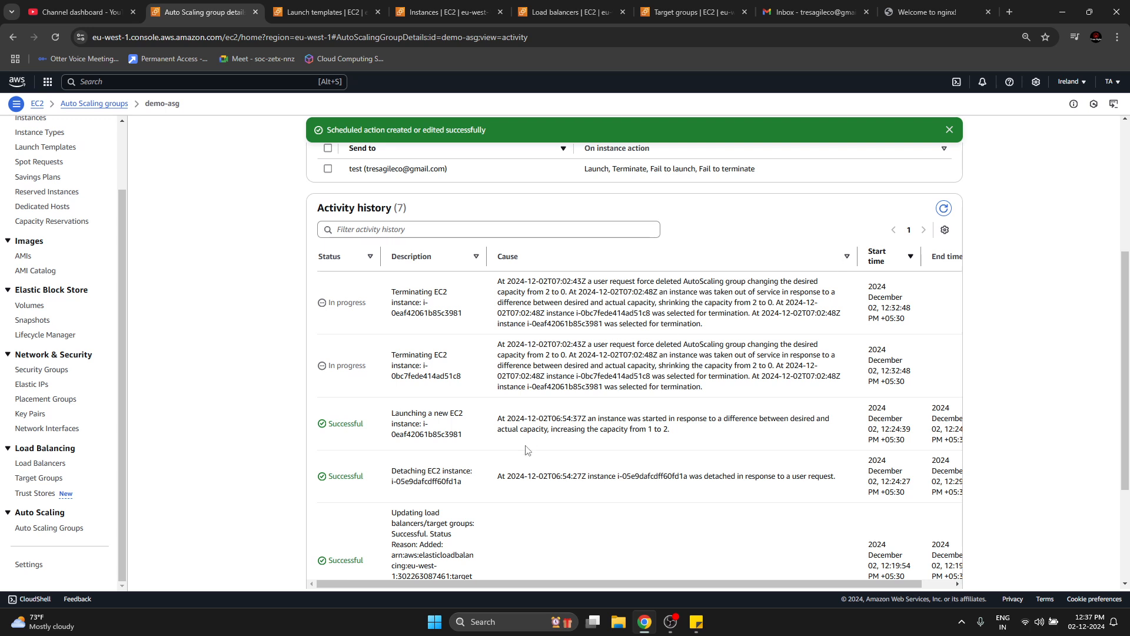
Refresh the EC2 instances list and widen the instance state column to check each demo-asg instance's state.
{"action": "left_click", "coordinate": [436, 12]}
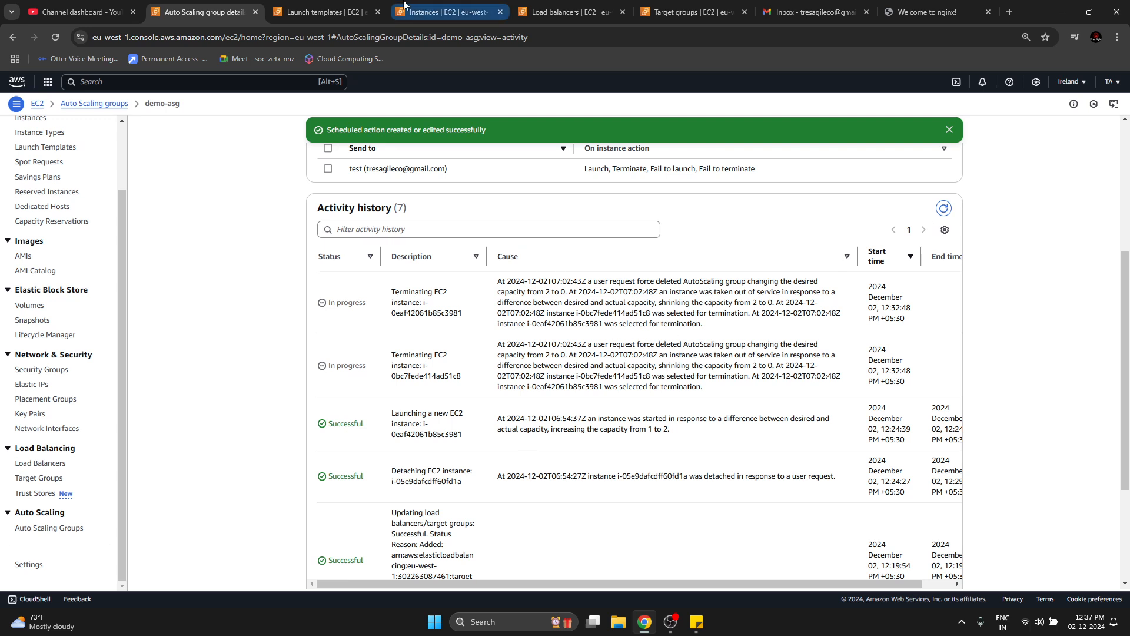
{"action": "left_click", "coordinate": [812, 130]}
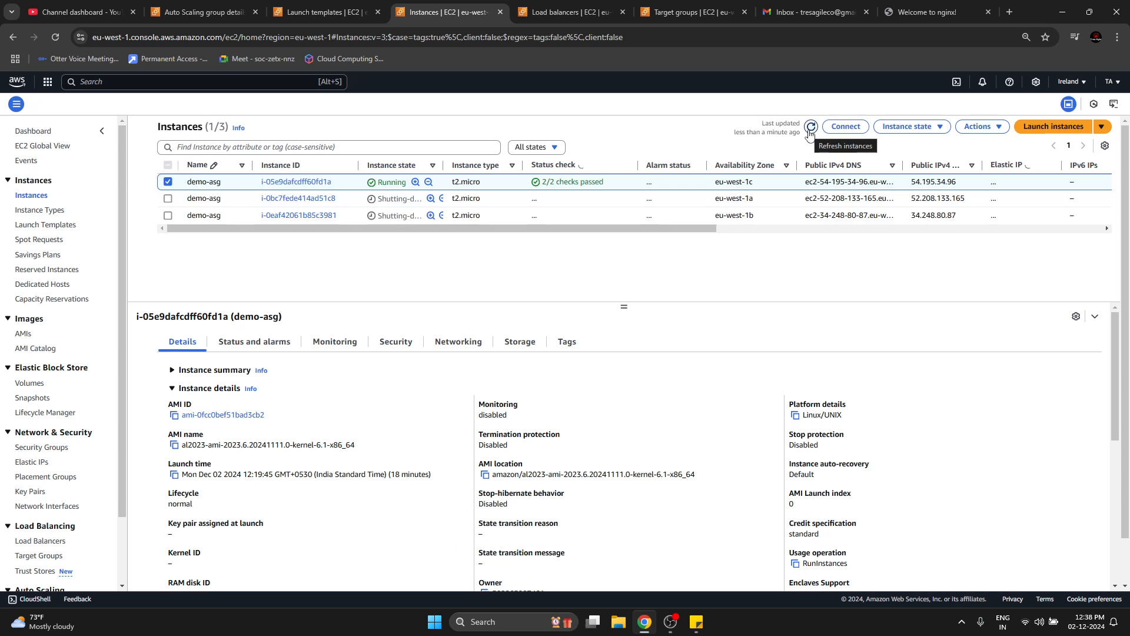
{"action": "left_click_drag", "start_coordinate": [443, 165], "coordinate": [496, 164]}
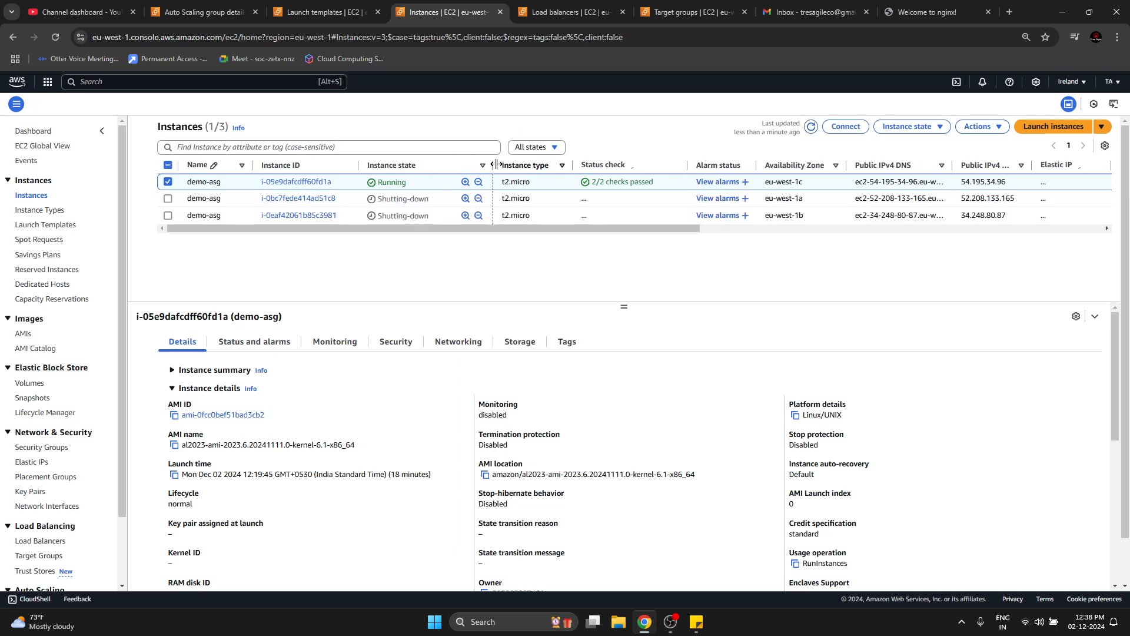
{"action": "left_click", "coordinate": [812, 128]}
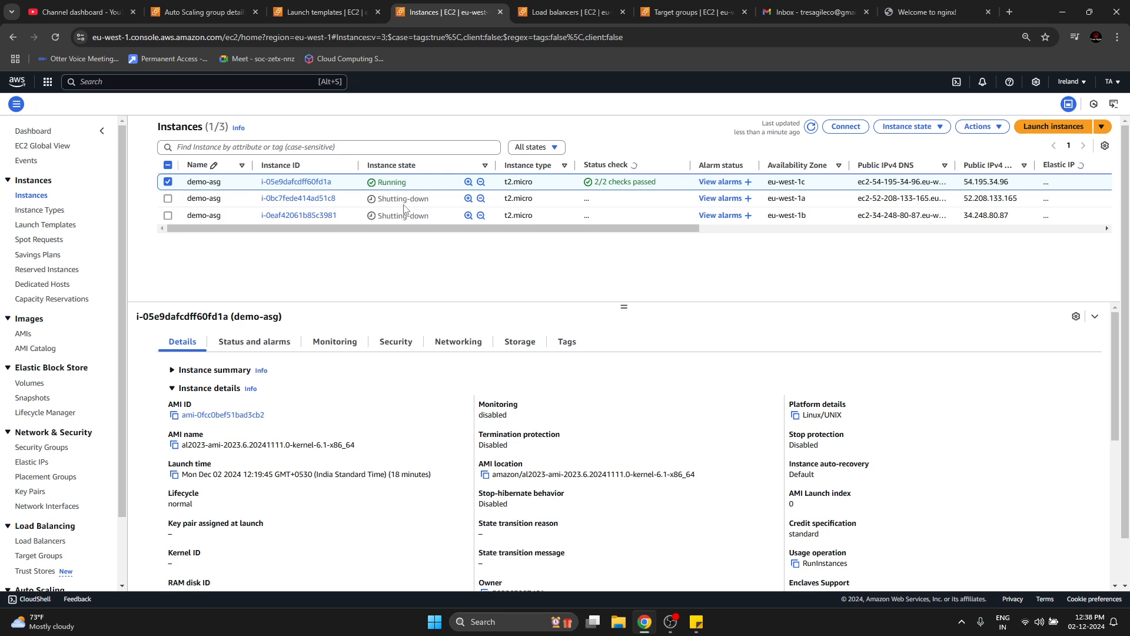
Terminate the still running demo-asg instance i-05e9dafcdff60fd1a and refresh the instances list.
{"action": "right_click", "coordinate": [846, 184]}
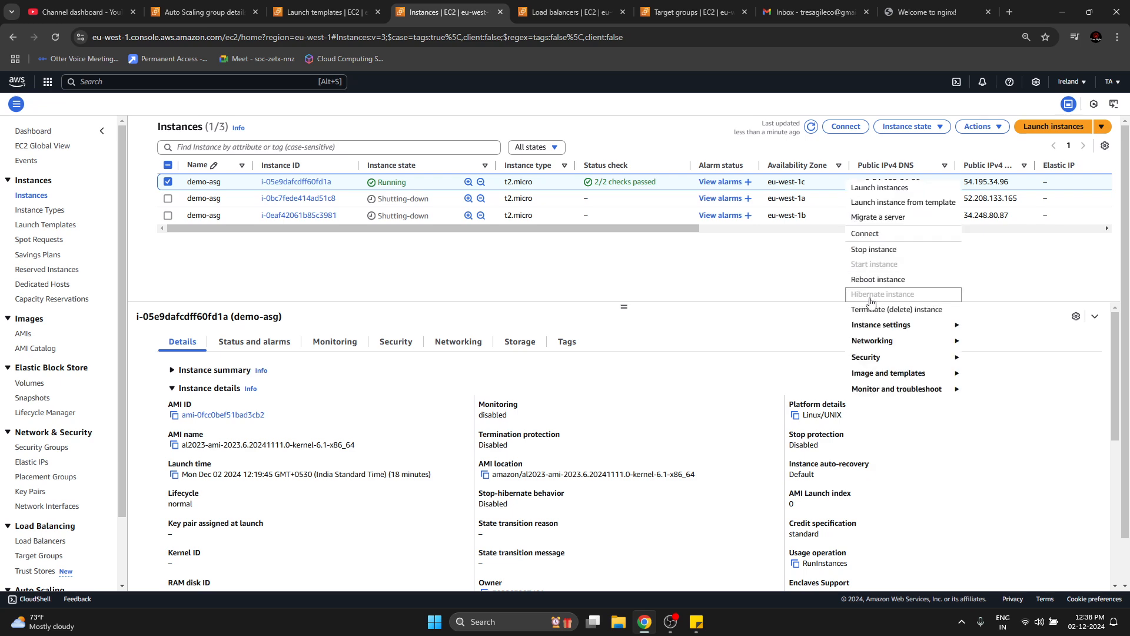
{"action": "left_click", "coordinate": [883, 310]}
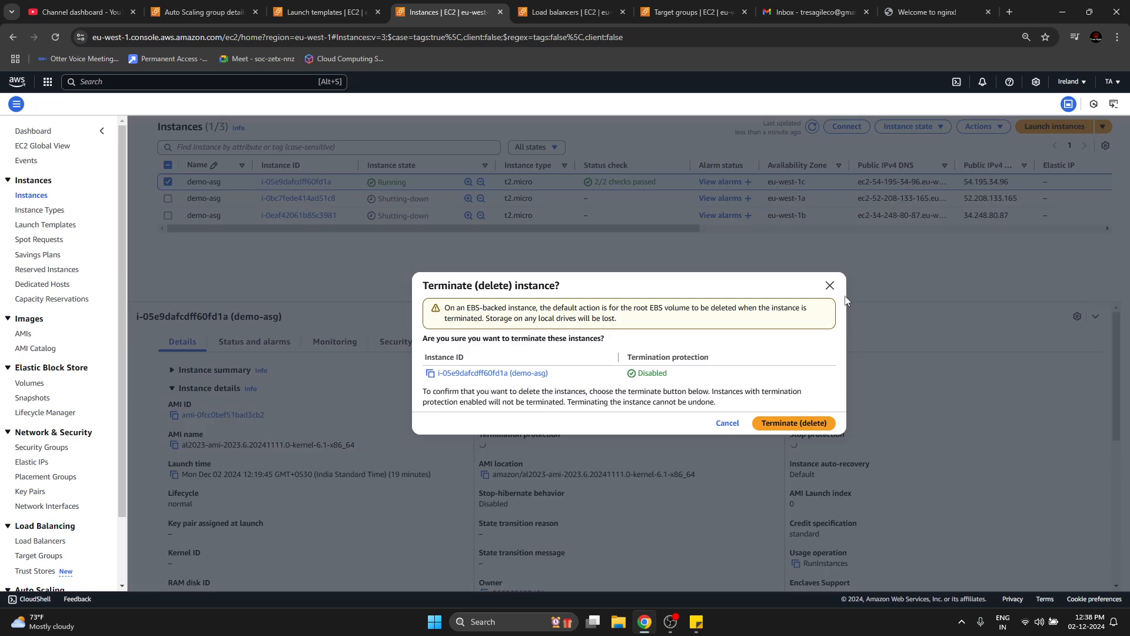
{"action": "left_click", "coordinate": [795, 421]}
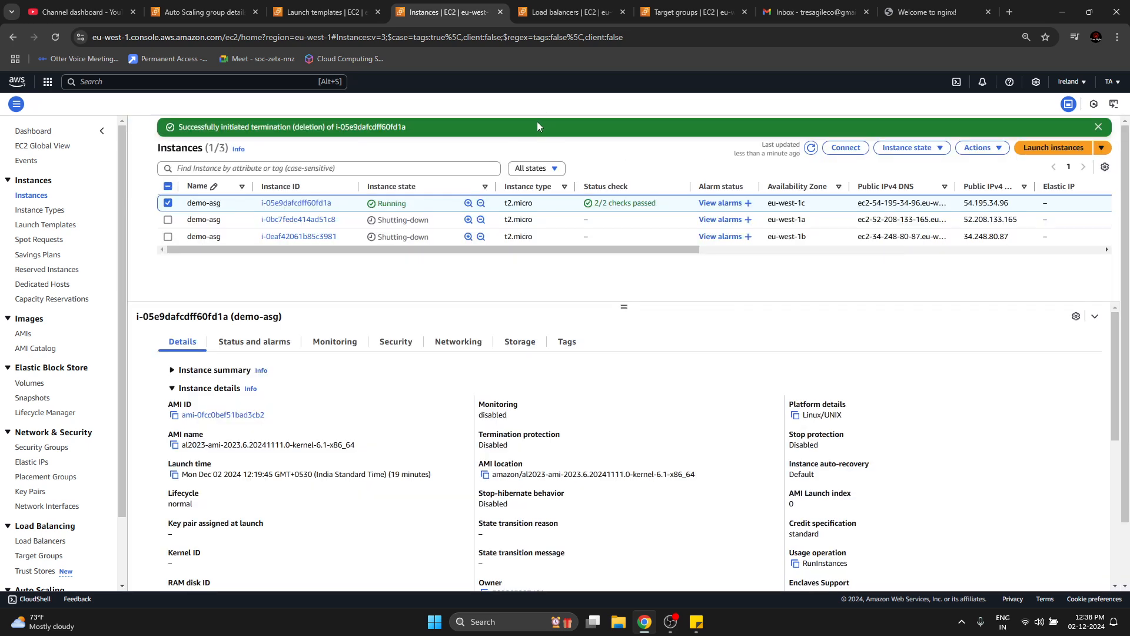
{"action": "left_click", "coordinate": [811, 148]}
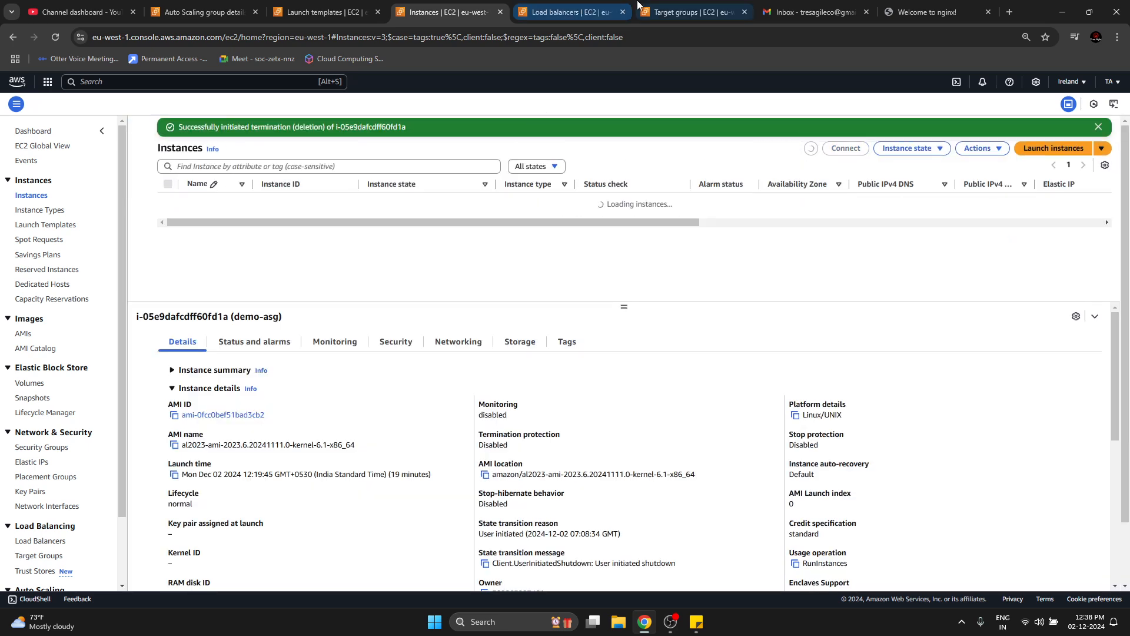
Refresh the load balancers list, then examine and refresh the registered targets of the demo-asg-1 target group.
{"action": "left_click", "coordinate": [588, 12]}
{"action": "left_click", "coordinate": [930, 131]}
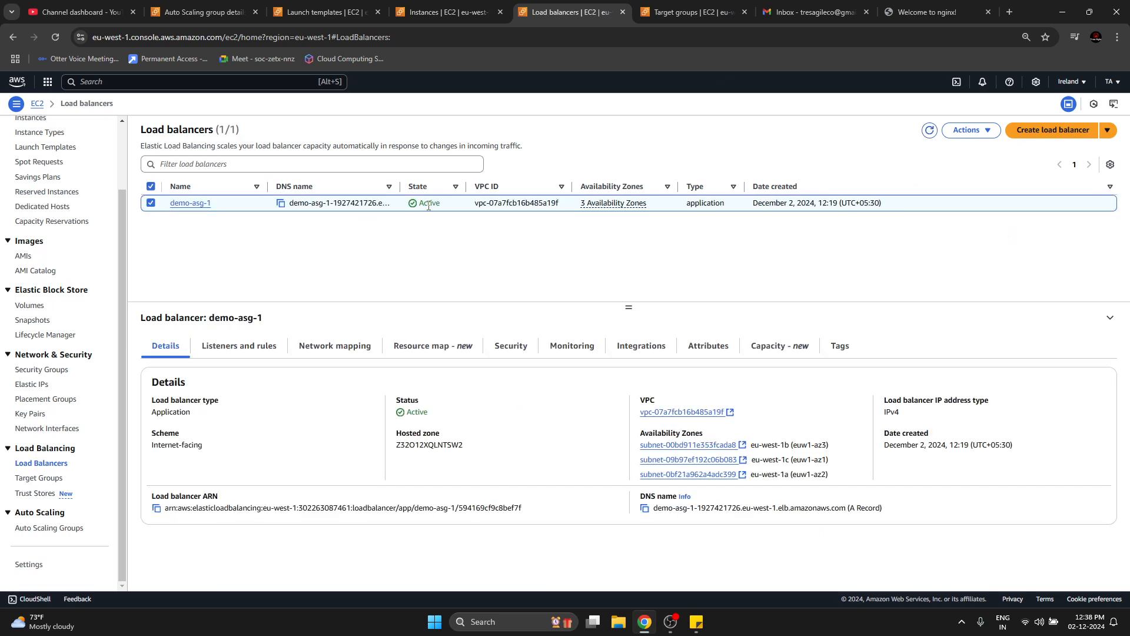
{"action": "left_click", "coordinate": [689, 6]}
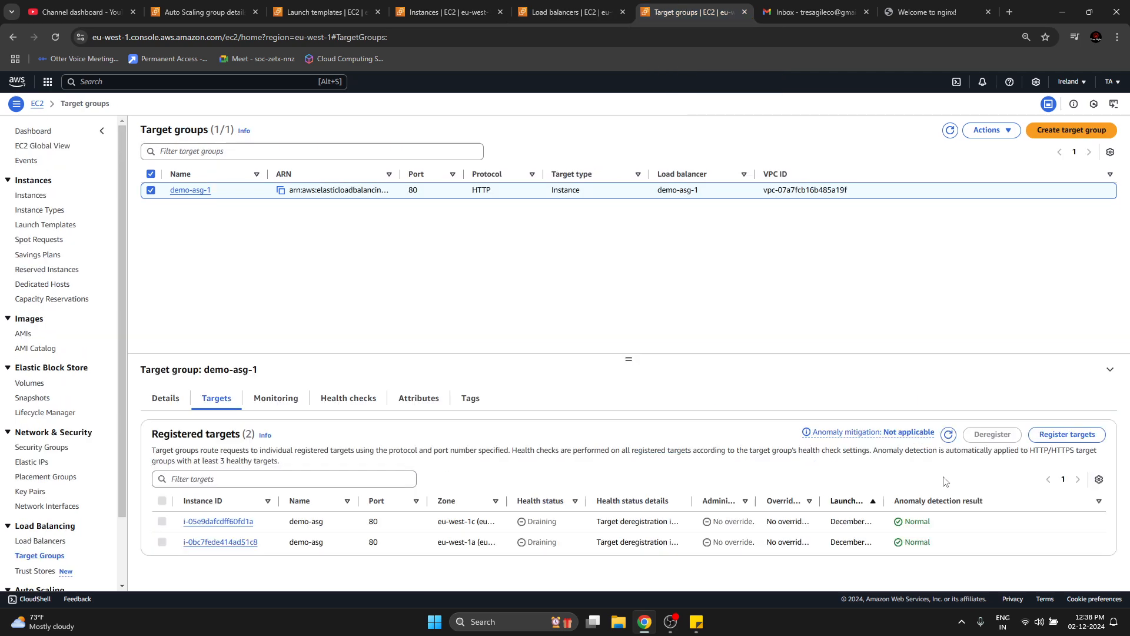
{"action": "left_click", "coordinate": [171, 402]}
{"action": "left_click", "coordinate": [226, 408]}
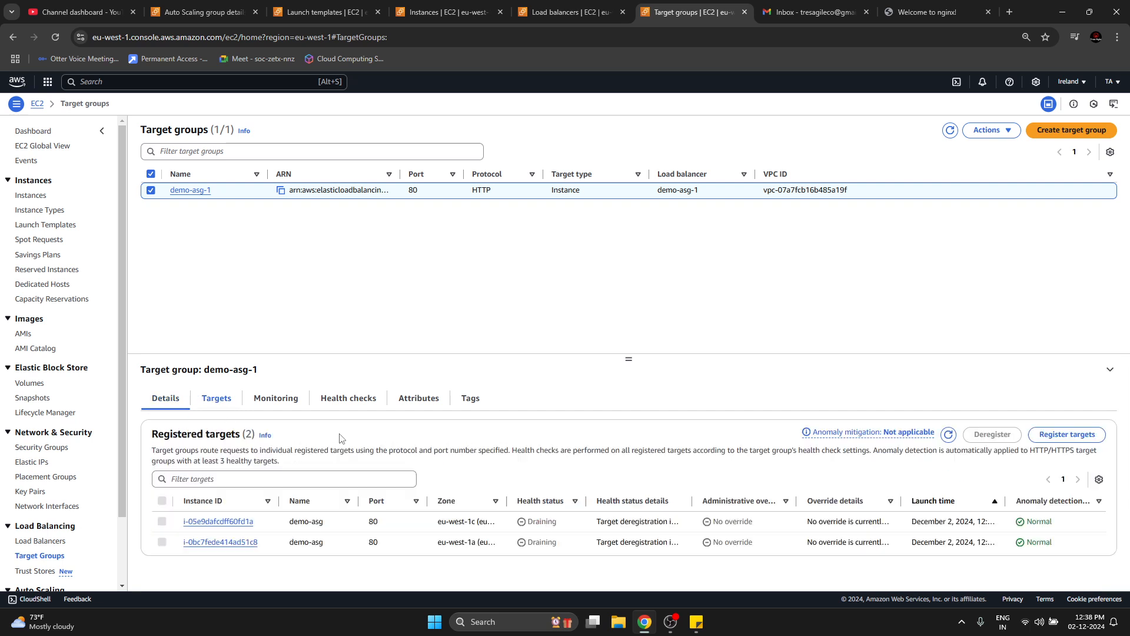
{"action": "left_click_drag", "start_coordinate": [454, 521], "coordinate": [540, 545]}
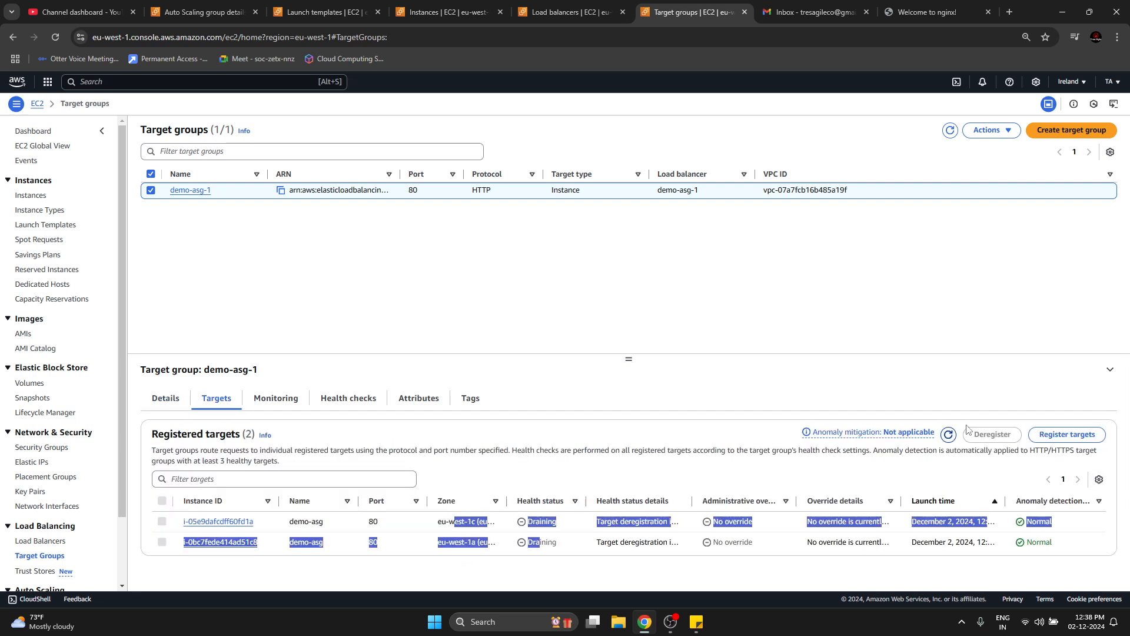
{"action": "left_click", "coordinate": [949, 434]}
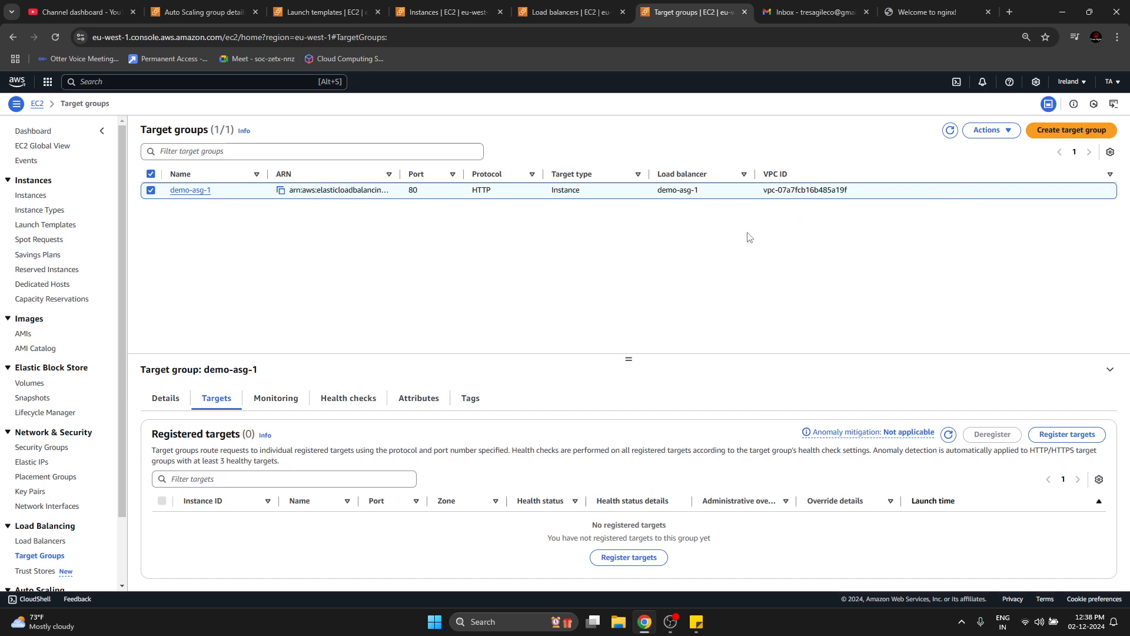
Delete the demo-asg-1 load balancer, entering "confirm" as the written consent.
{"action": "left_click", "coordinate": [556, 12]}
{"action": "left_click", "coordinate": [972, 131]}
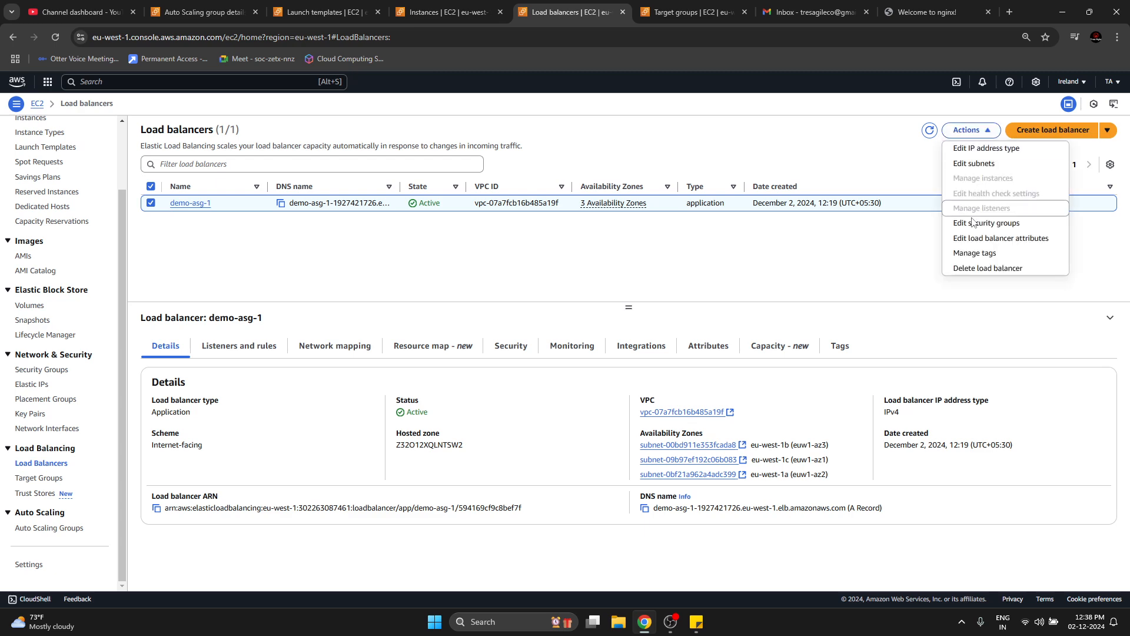
{"action": "left_click", "coordinate": [980, 268]}
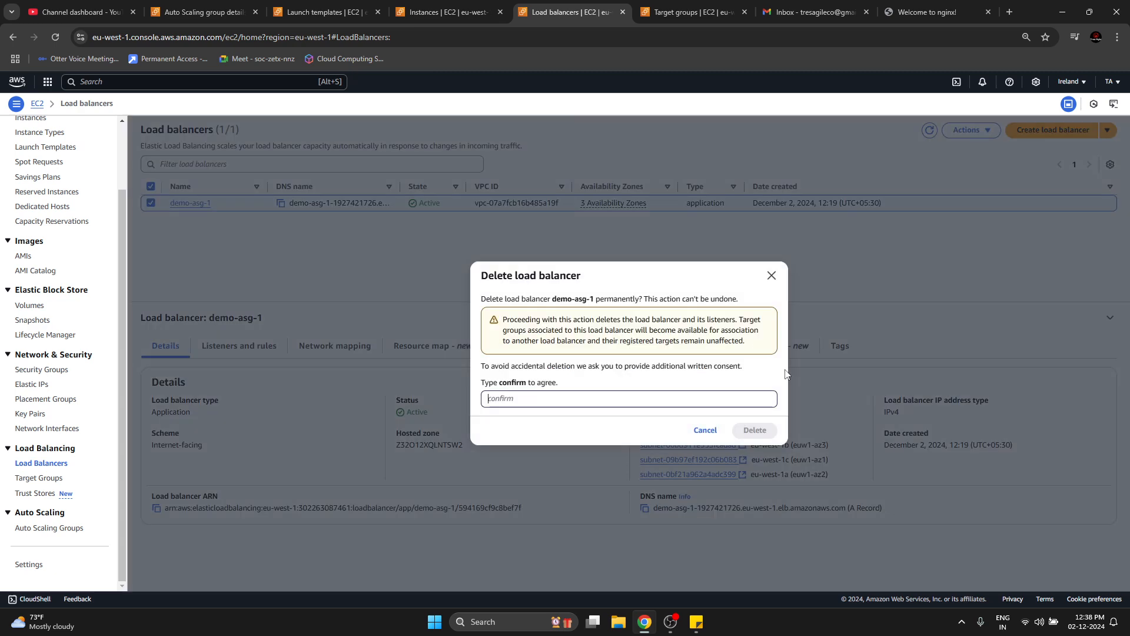
{"action": "left_click", "coordinate": [727, 399]}
{"action": "type", "text": "confirm"}
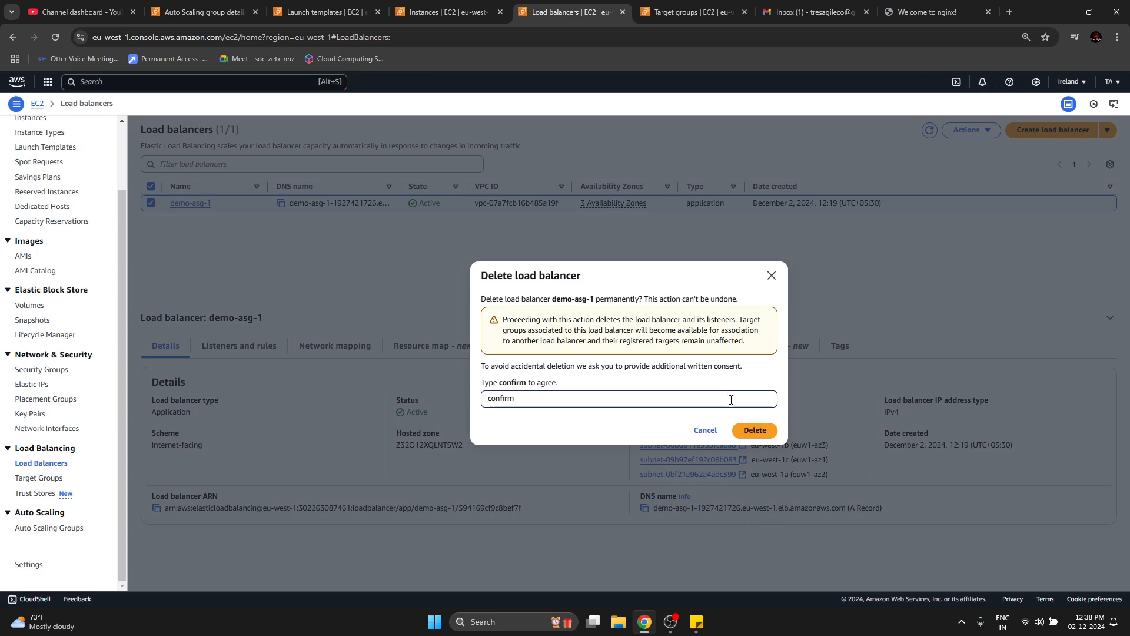
{"action": "left_click", "coordinate": [771, 430]}
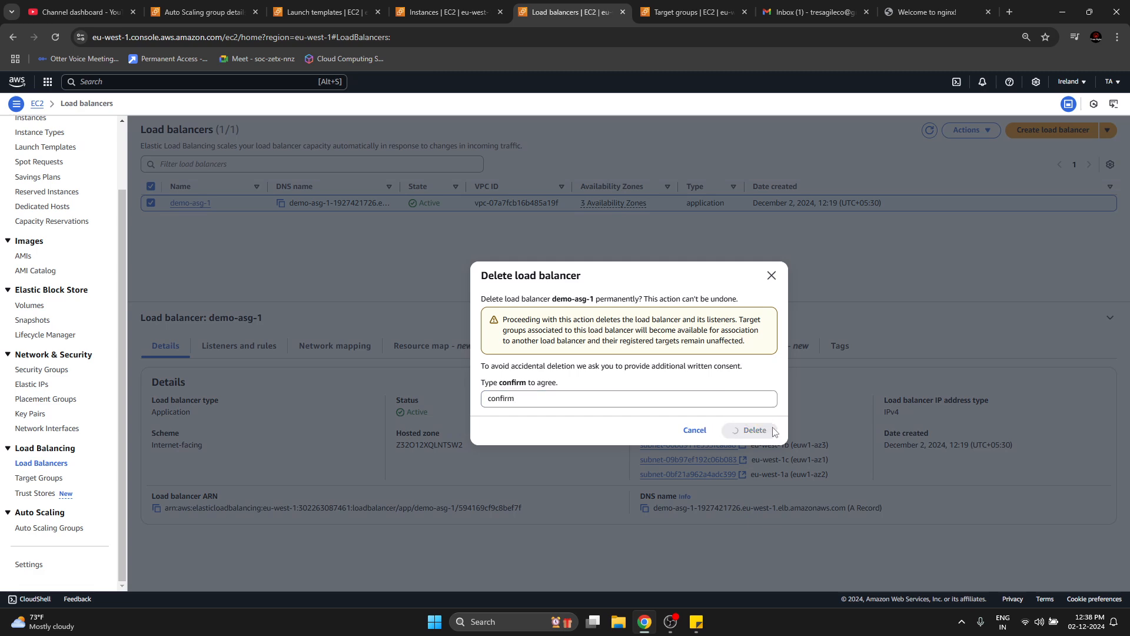
Close the load balancers page and try to delete the demo-asg-1 target group.
{"action": "left_click", "coordinate": [624, 12]}
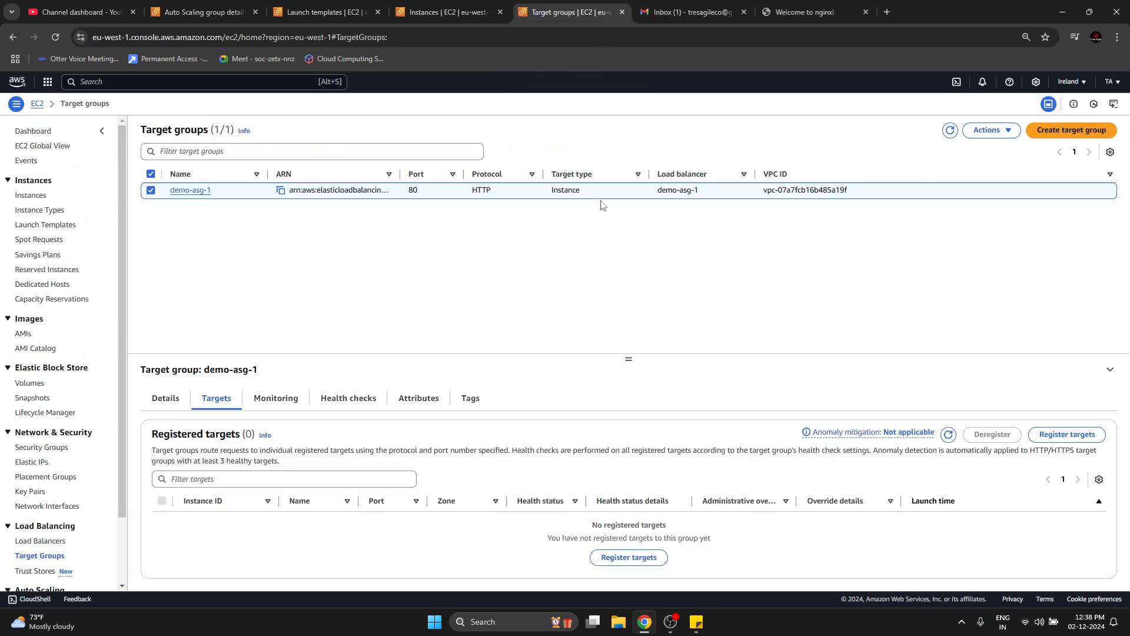
{"action": "left_click", "coordinate": [986, 130]}
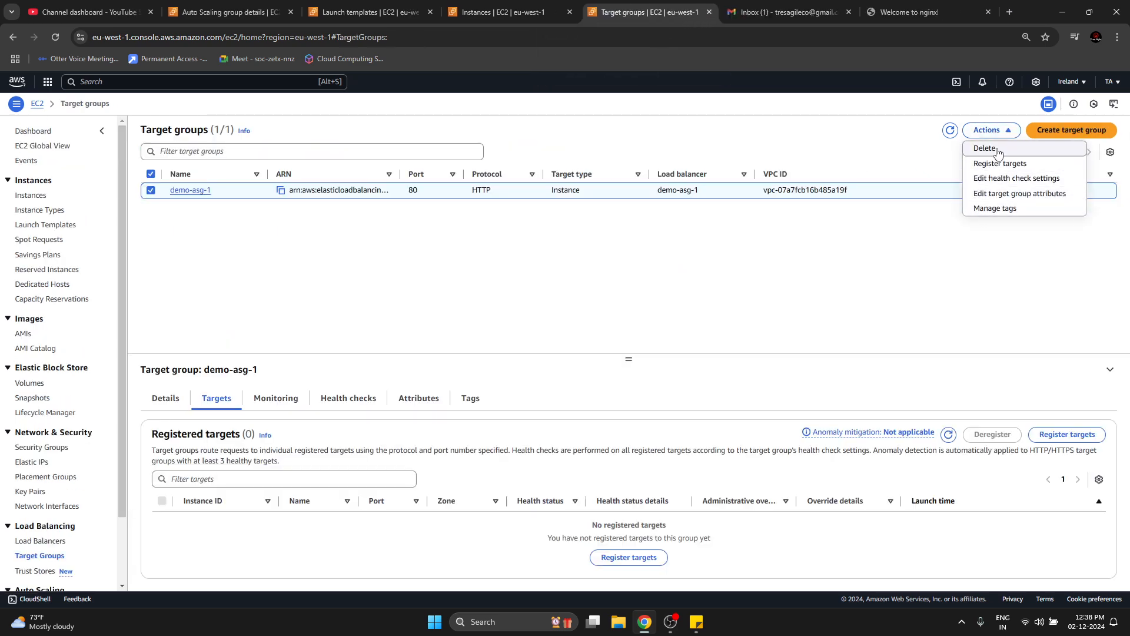
{"action": "left_click", "coordinate": [994, 149]}
{"action": "left_click", "coordinate": [760, 417]}
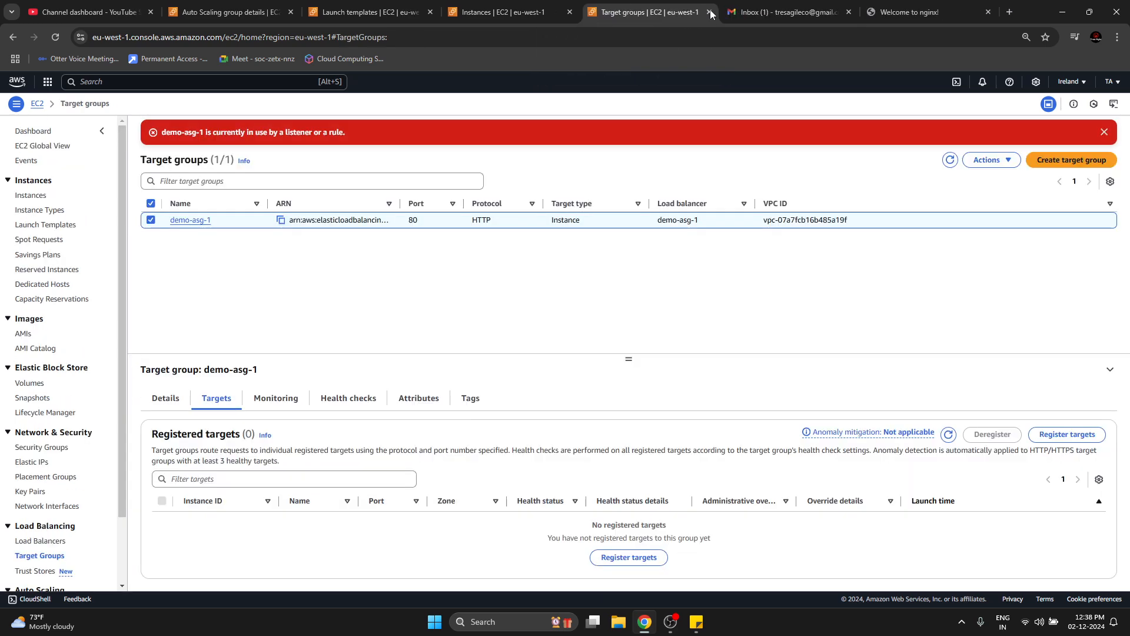
Check the load balancers list for demo-asg-1 and retry deleting the demo-asg-1 target group.
{"action": "left_click", "coordinate": [515, 13]}
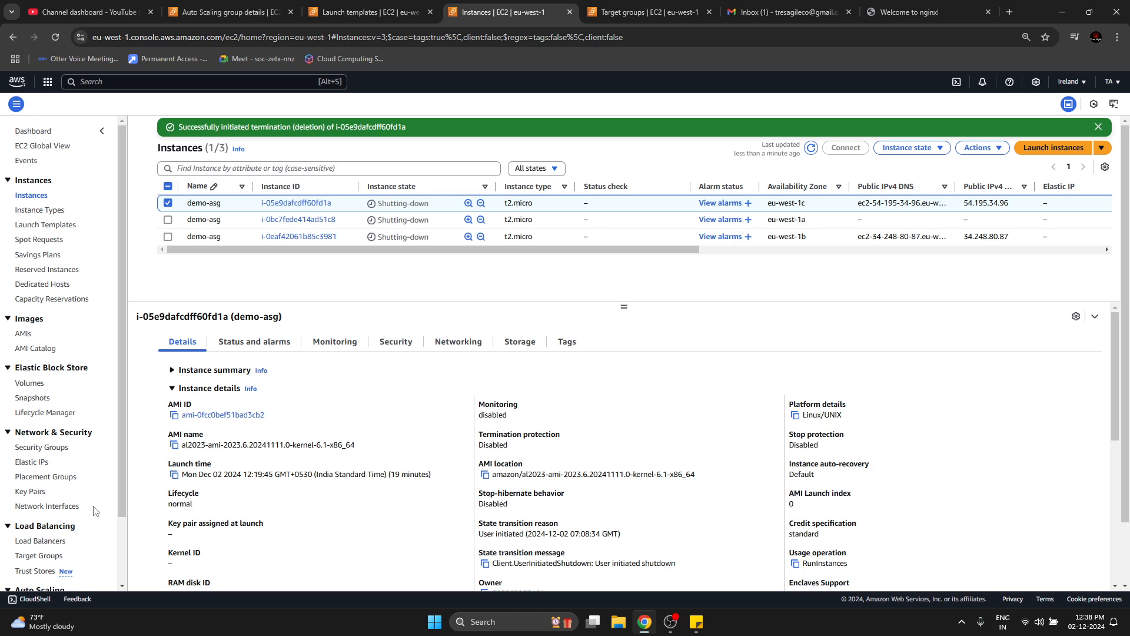
{"action": "left_click", "coordinate": [55, 540]}
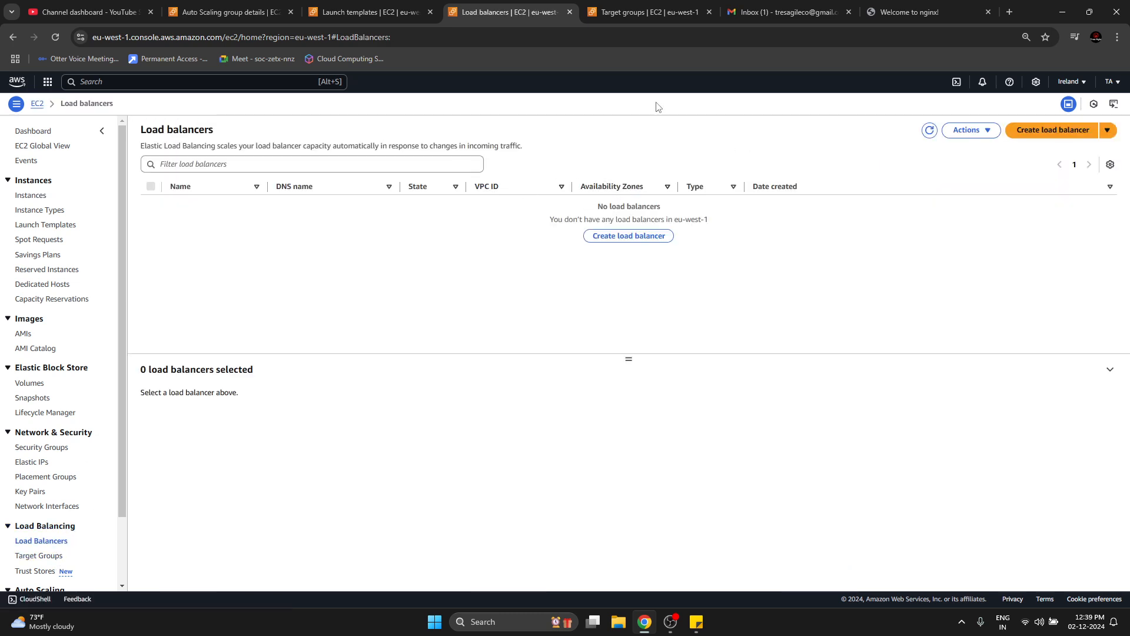
{"action": "left_click", "coordinate": [648, 12]}
{"action": "left_click", "coordinate": [991, 160]}
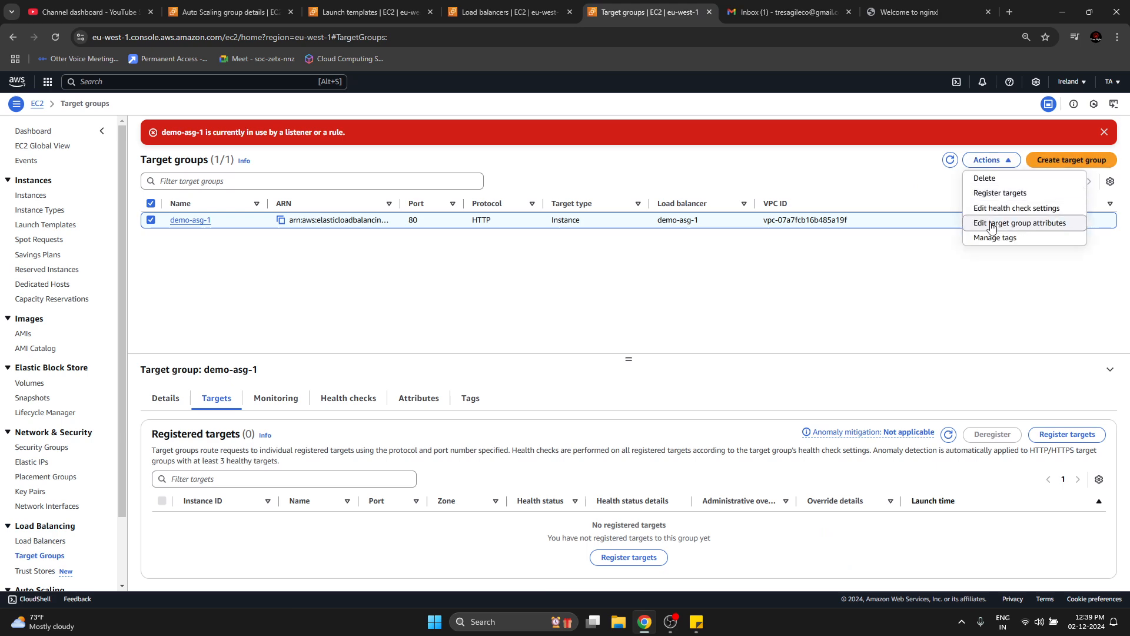
{"action": "left_click", "coordinate": [987, 177]}
{"action": "left_click", "coordinate": [762, 419]}
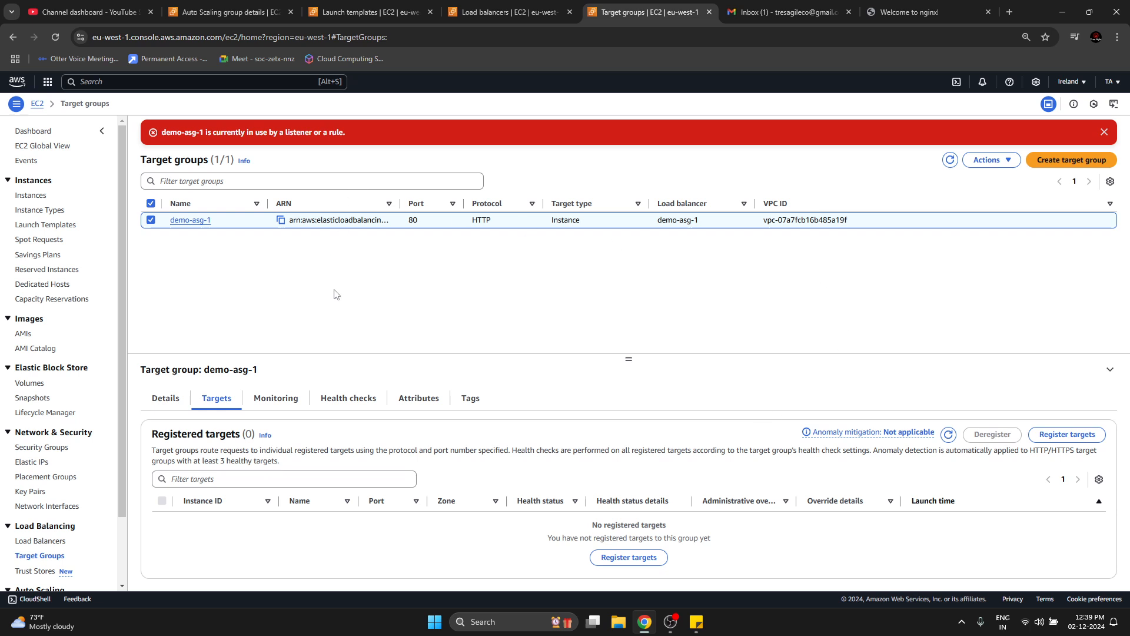
Dismiss the error, refresh the target groups list and try once more to delete the demo-asg-1 target group.
{"action": "left_click", "coordinate": [1105, 131]}
{"action": "left_click", "coordinate": [951, 130]}
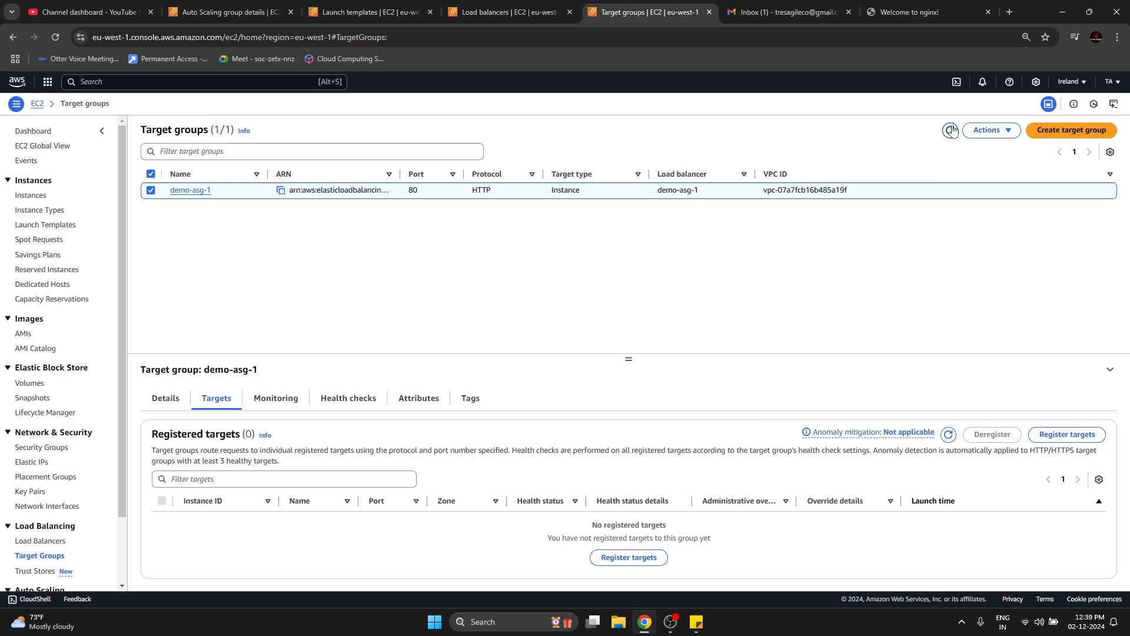
{"action": "left_click", "coordinate": [989, 131]}
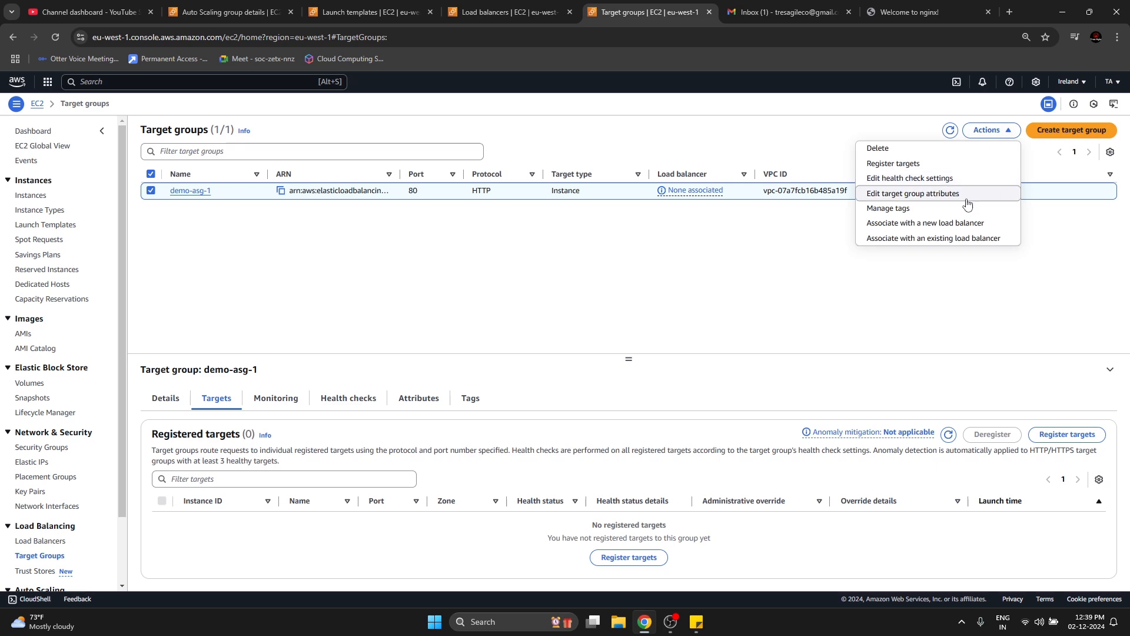
{"action": "left_click", "coordinate": [899, 152]}
{"action": "left_click", "coordinate": [759, 416]}
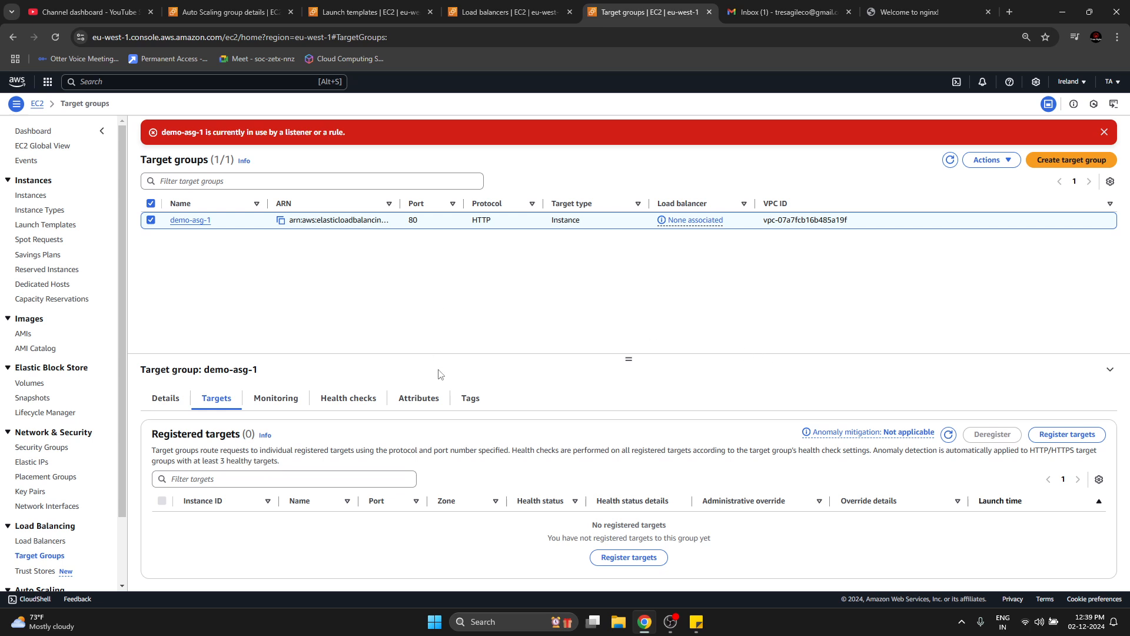
Reopen the EC2 instances list and refresh it to check the state of the demo-asg instances.
{"action": "left_click", "coordinate": [498, 10]}
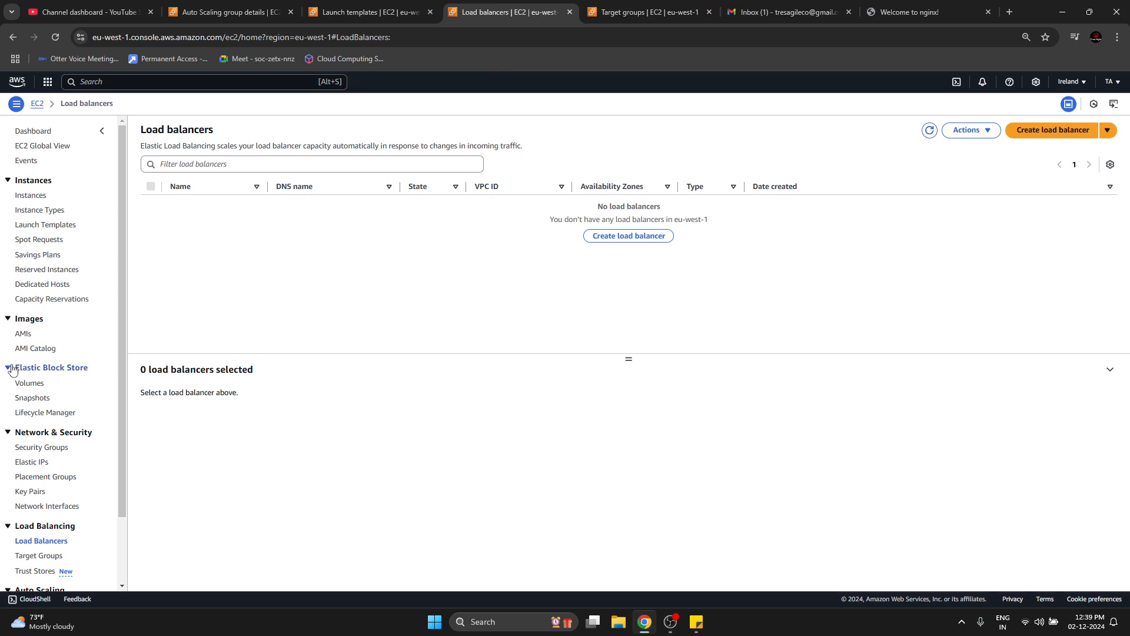
{"action": "left_click", "coordinate": [31, 195]}
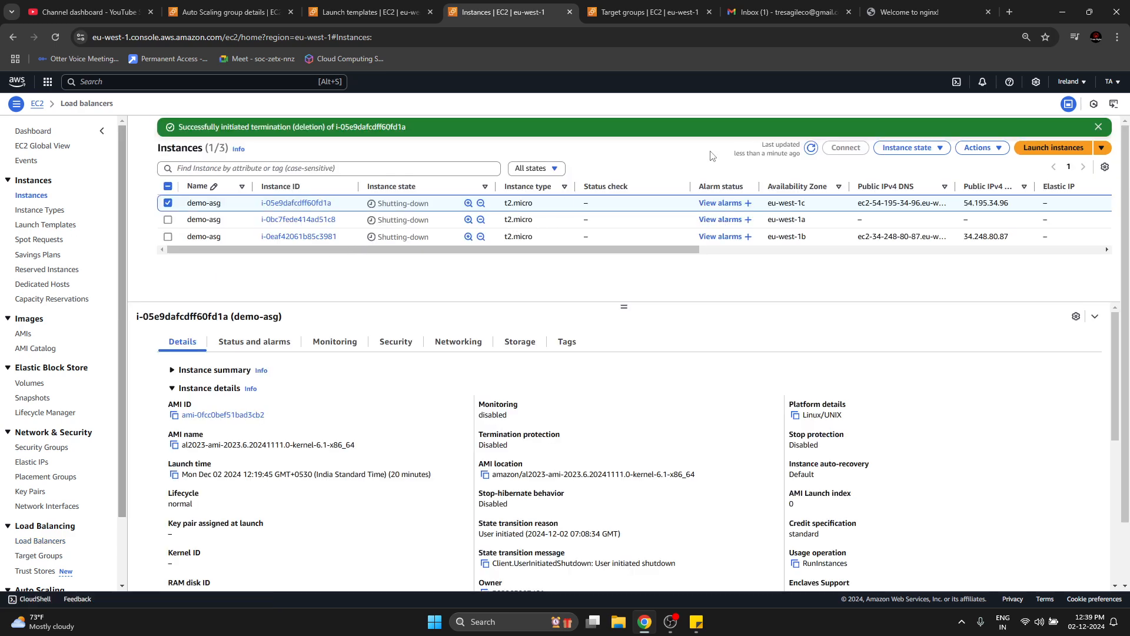
{"action": "left_click", "coordinate": [812, 149]}
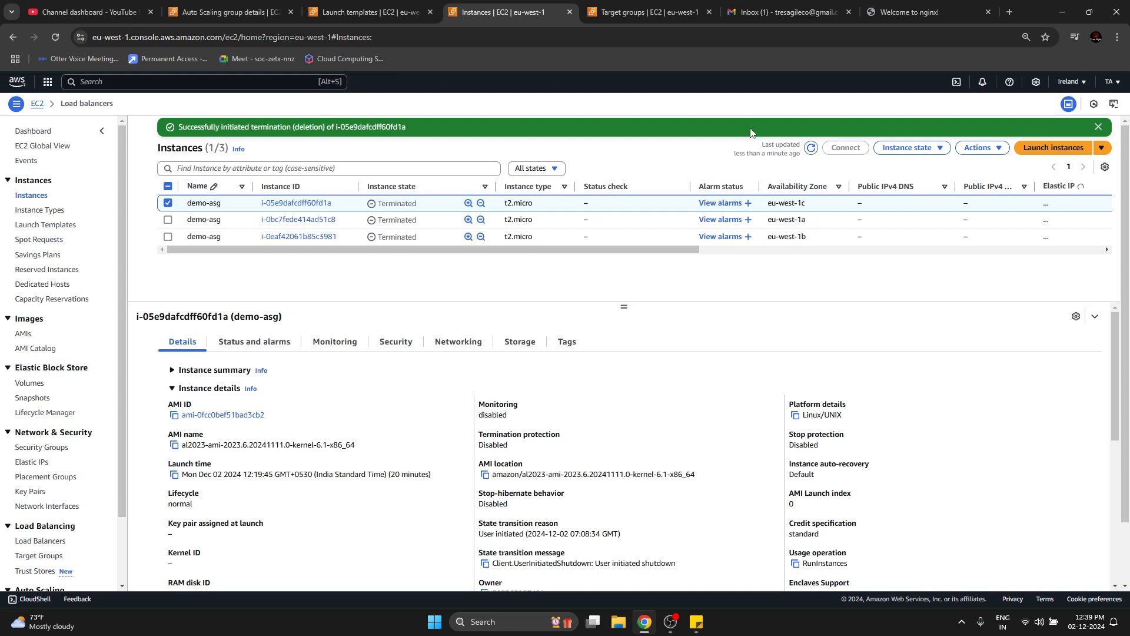
Review the demo-asg activity history and reload the Auto Scaling groups list to check whether the group is deleted.
{"action": "key", "text": "ctrl+shift+Tab"}
{"action": "key", "text": "ctrl+shift+Tab"}
{"action": "scroll", "coordinate": [816, 179], "scroll_direction": "down", "scroll_amount": 1}
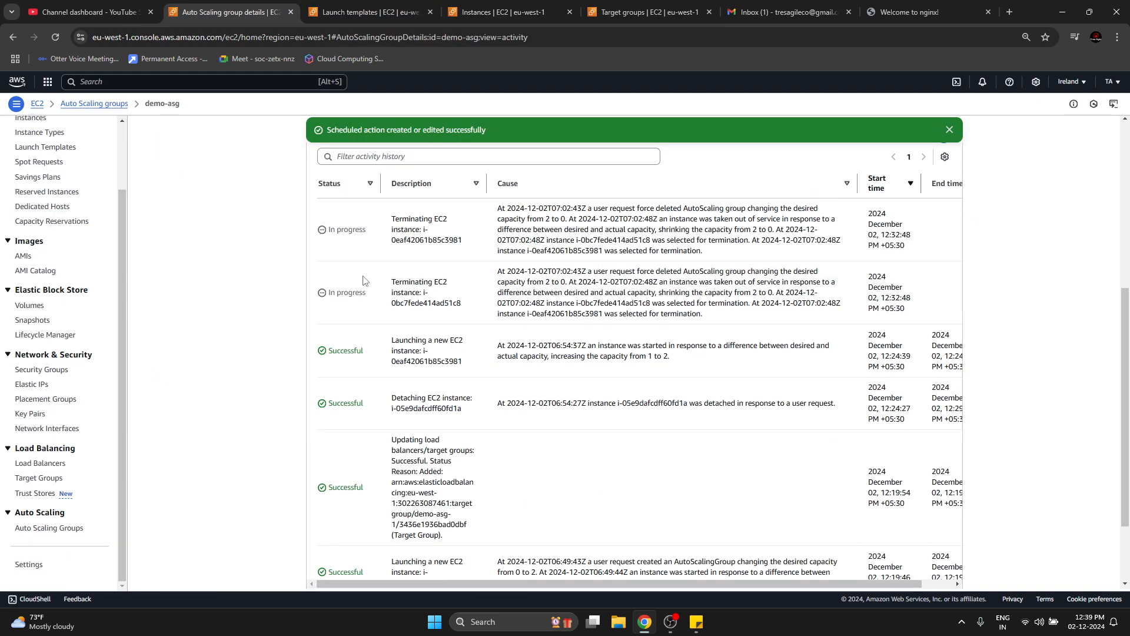
{"action": "scroll", "coordinate": [312, 343], "scroll_direction": "up", "scroll_amount": 5}
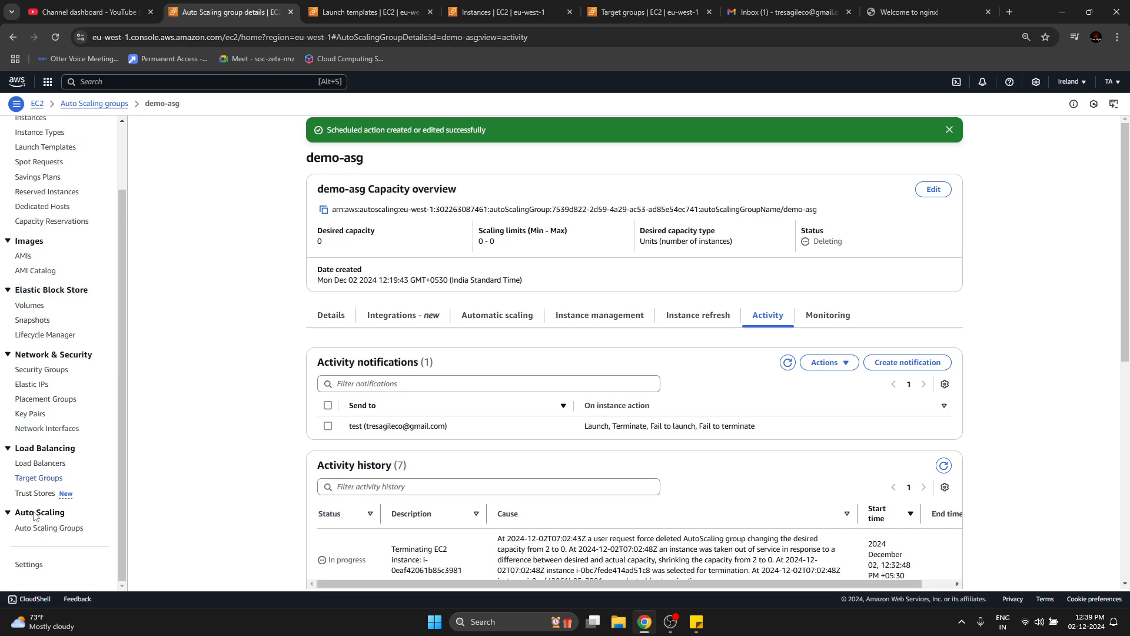
{"action": "left_click", "coordinate": [53, 532]}
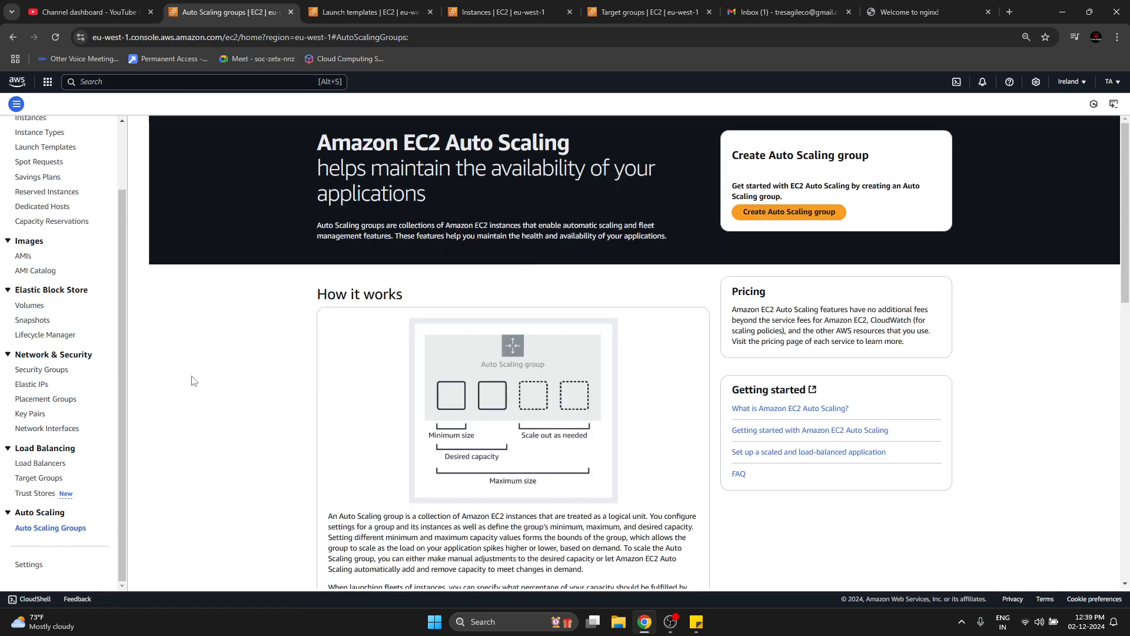
Return to the EC2 launch templates list with demo-lt selected.
{"action": "left_click", "coordinate": [388, 6]}
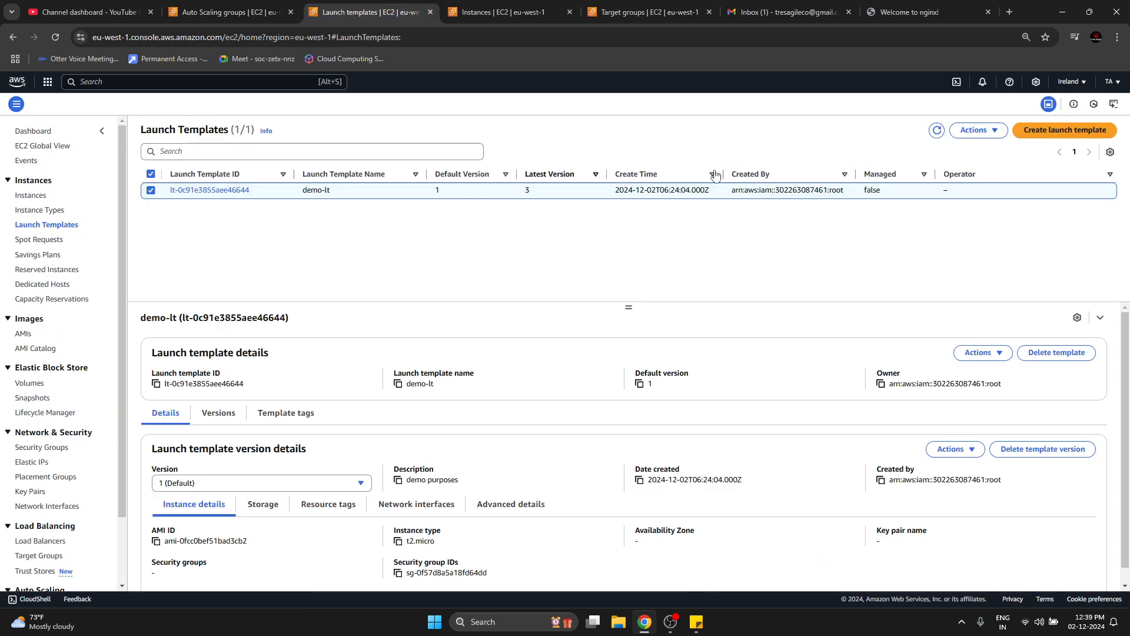
{"action": "left_click", "coordinate": [965, 133]}
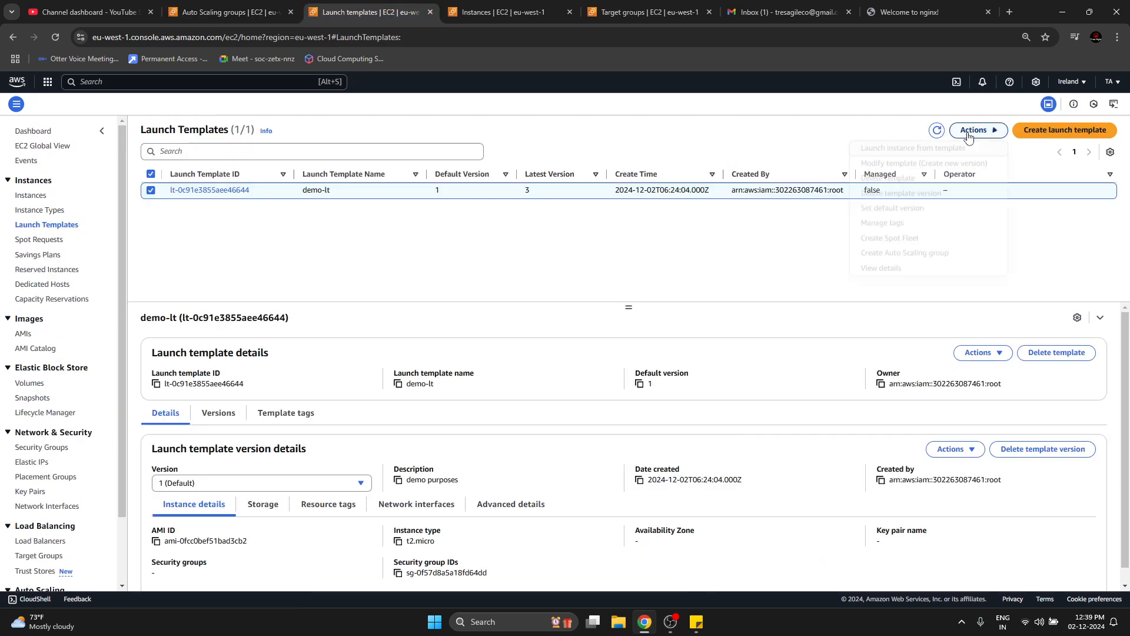
{"action": "left_click", "coordinate": [921, 194]}
{"action": "left_click", "coordinate": [542, 389]}
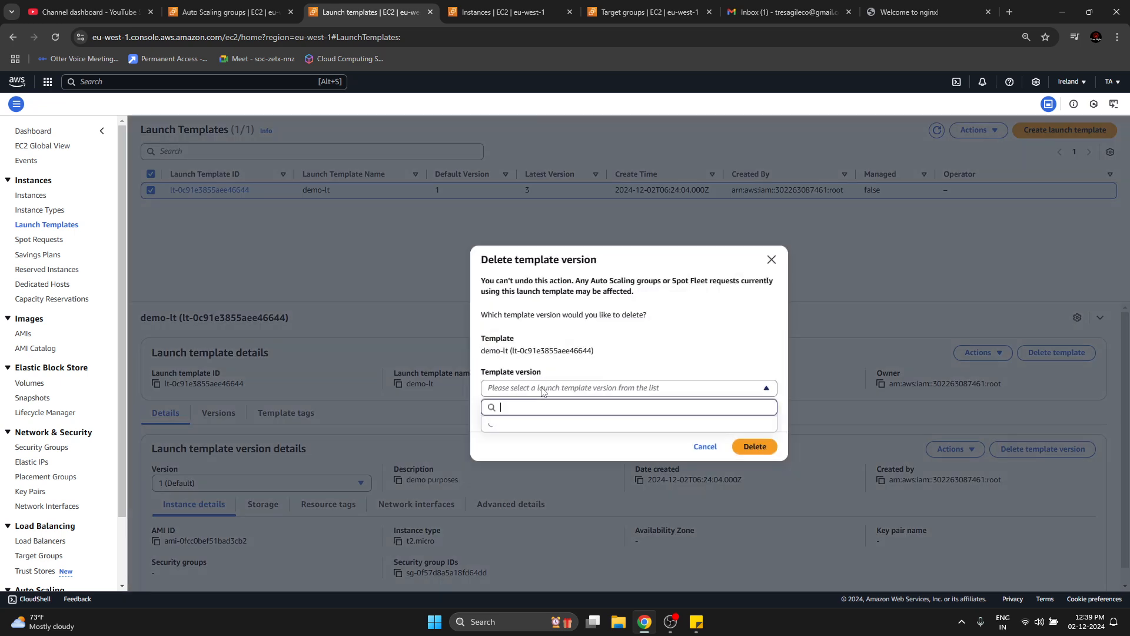
{"action": "left_click", "coordinate": [542, 389]}
{"action": "left_click", "coordinate": [704, 447]}
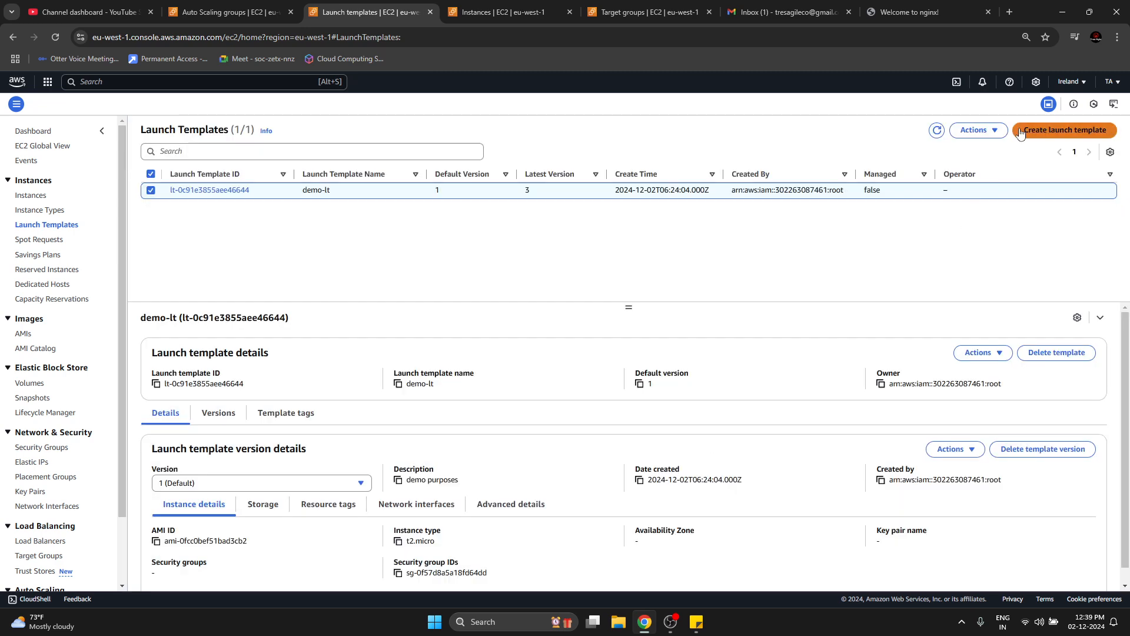
Delete the demo-lt launch template with all its versions, entering "Delete" as the confirmation text.
{"action": "left_click", "coordinate": [978, 130]}
{"action": "left_click", "coordinate": [915, 185]}
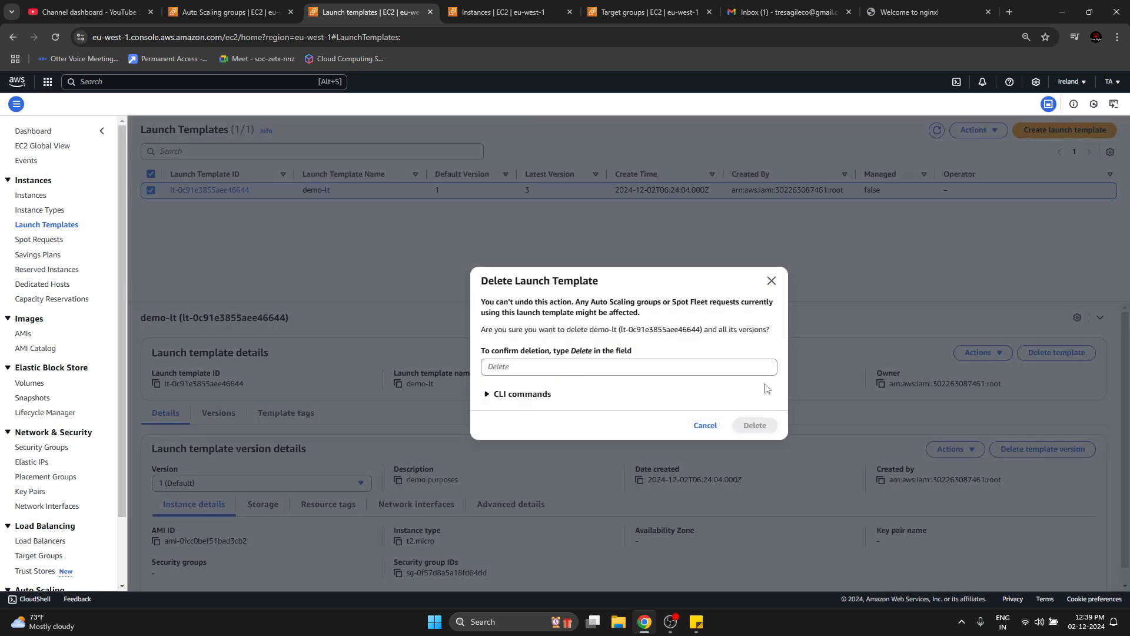
{"action": "left_click", "coordinate": [734, 360]}
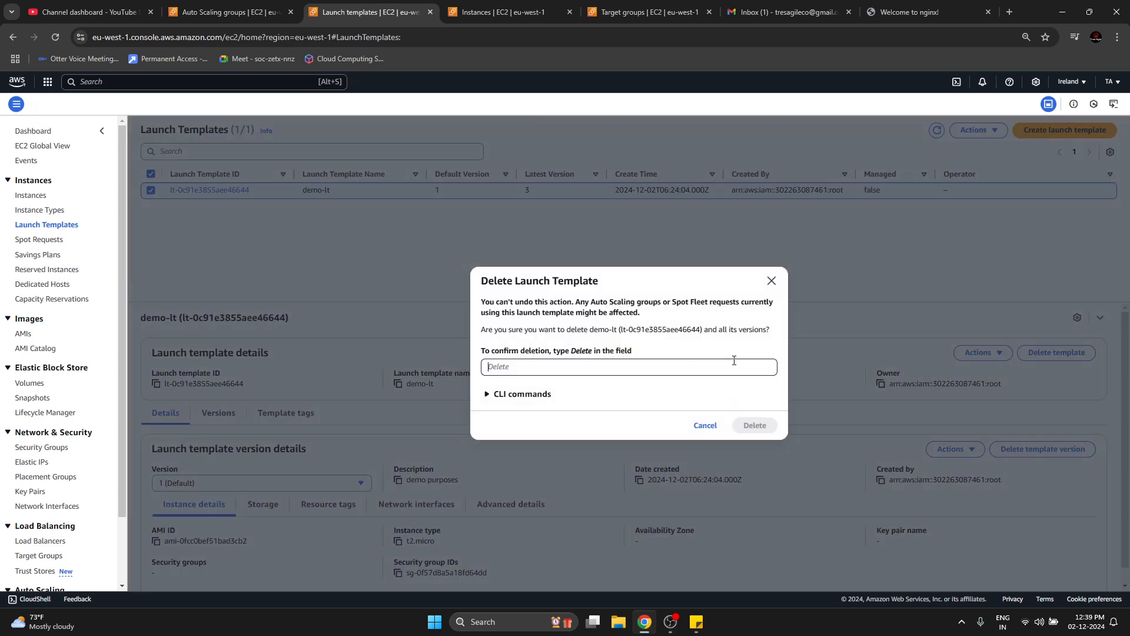
{"action": "type", "text": "Delete"}
{"action": "left_click", "coordinate": [757, 425]}
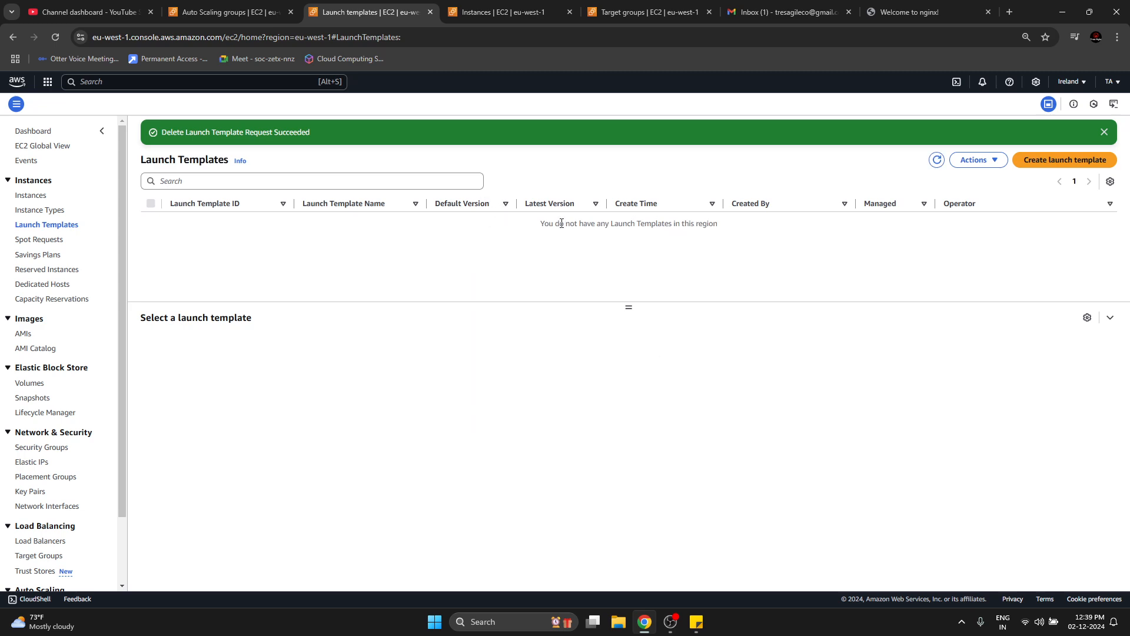
{"action": "left_click_drag", "start_coordinate": [560, 223], "coordinate": [773, 240]}
{"action": "left_click", "coordinate": [773, 240]}
{"action": "left_click_drag", "start_coordinate": [607, 231], "coordinate": [652, 228]}
{"action": "left_click", "coordinate": [586, 221]}
{"action": "left_click_drag", "start_coordinate": [594, 224], "coordinate": [651, 226]}
{"action": "left_click", "coordinate": [559, 255]}
Close the Auto Scaling groups and Launch templates browser tabs.
{"action": "left_click", "coordinate": [277, 13]}
{"action": "left_click", "coordinate": [291, 13]}
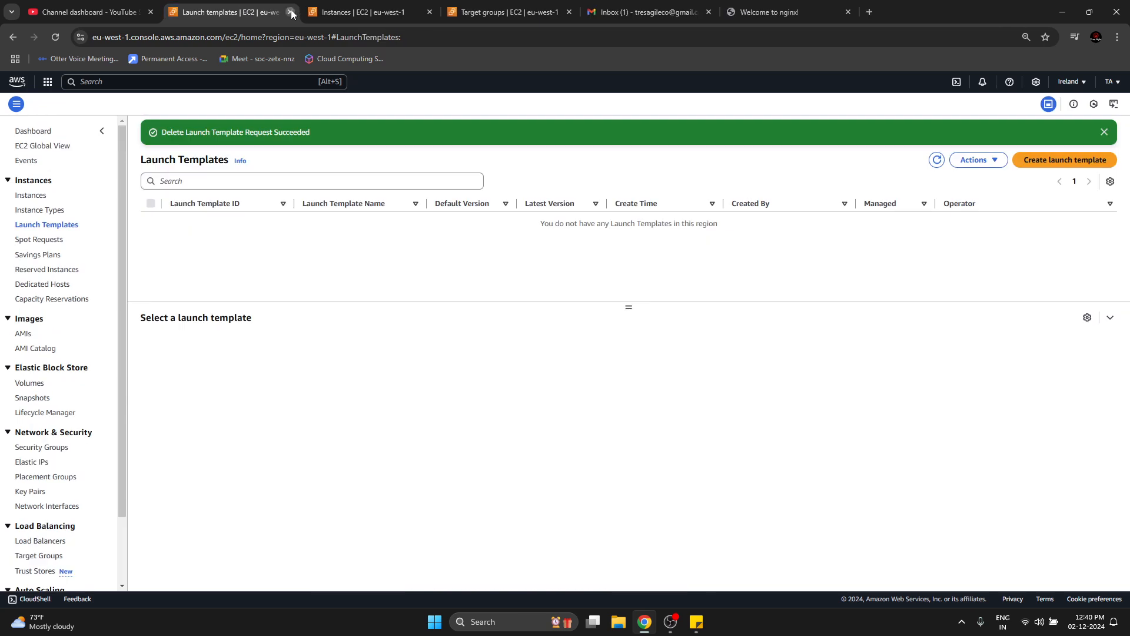
{"action": "left_click", "coordinate": [292, 13]}
Refresh the instances list to check the demo-asg instances, dismiss the termination notice and close the Instances browser tab.
{"action": "left_click", "coordinate": [813, 149]}
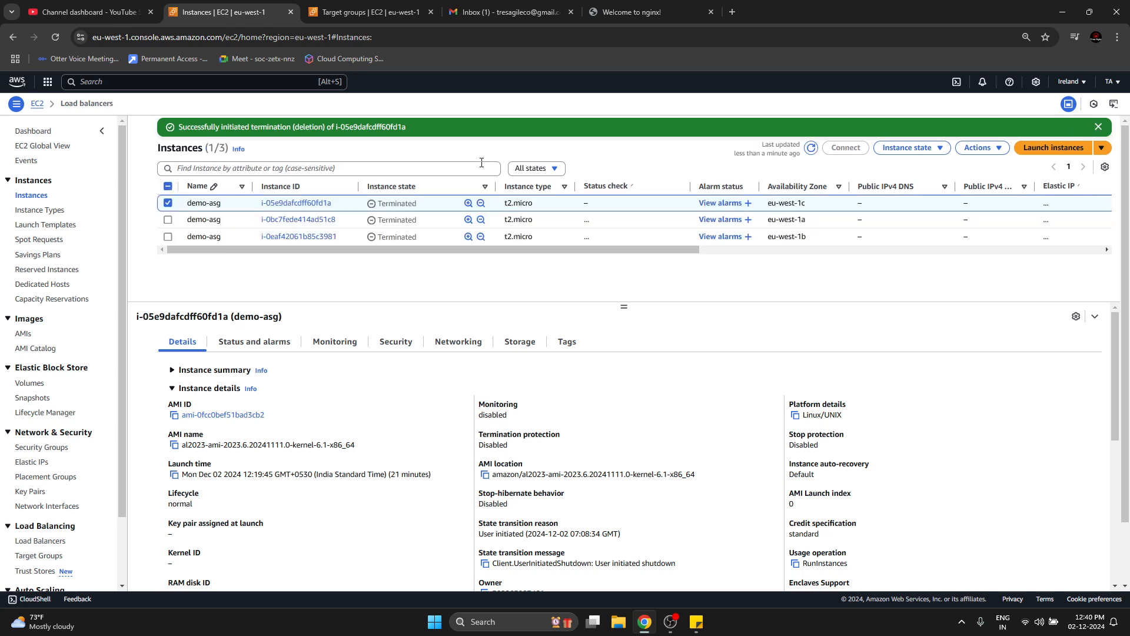
{"action": "left_click", "coordinate": [1099, 127]}
{"action": "key", "text": "ctrl+w"}
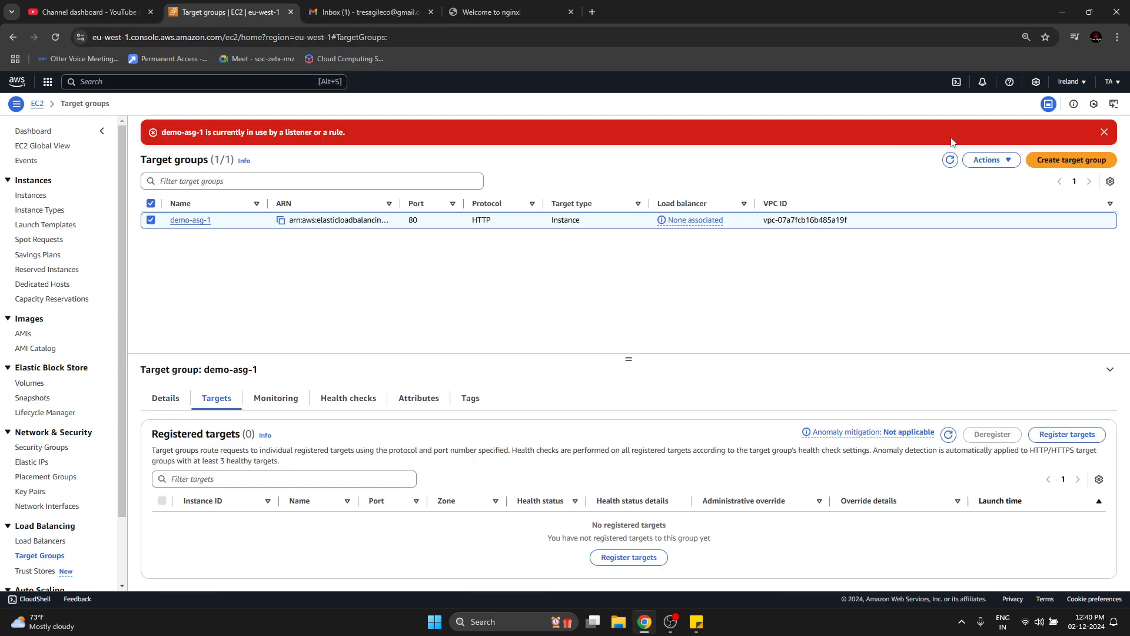
Check the load balancers list, reload the target groups list and delete the demo-asg-1 target group.
{"action": "left_click", "coordinate": [55, 542]}
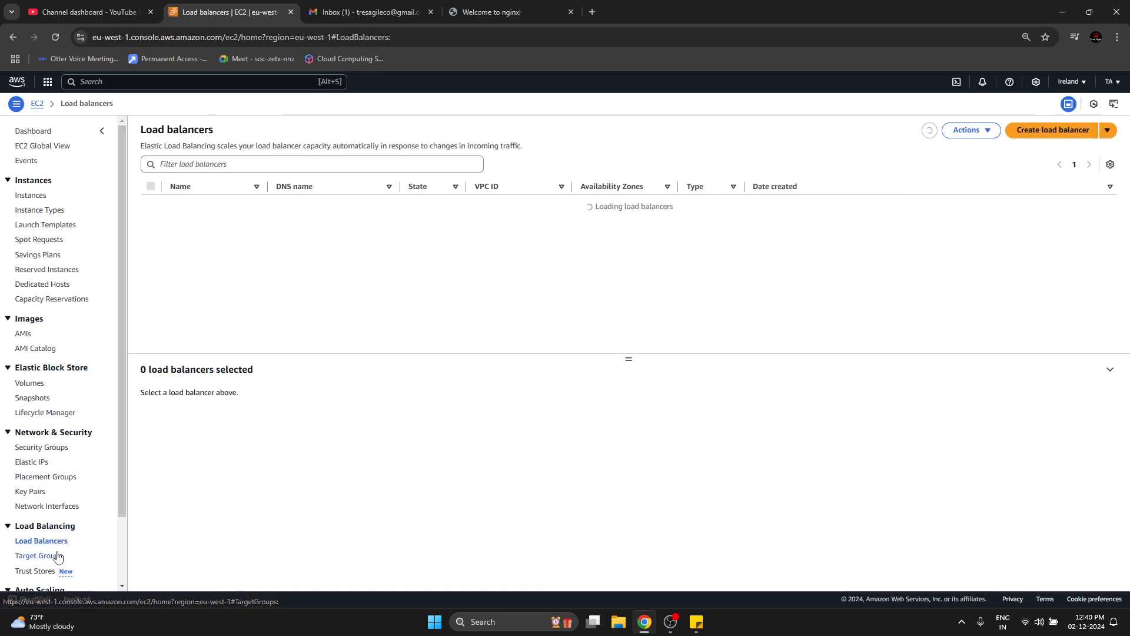
{"action": "left_click", "coordinate": [38, 556]}
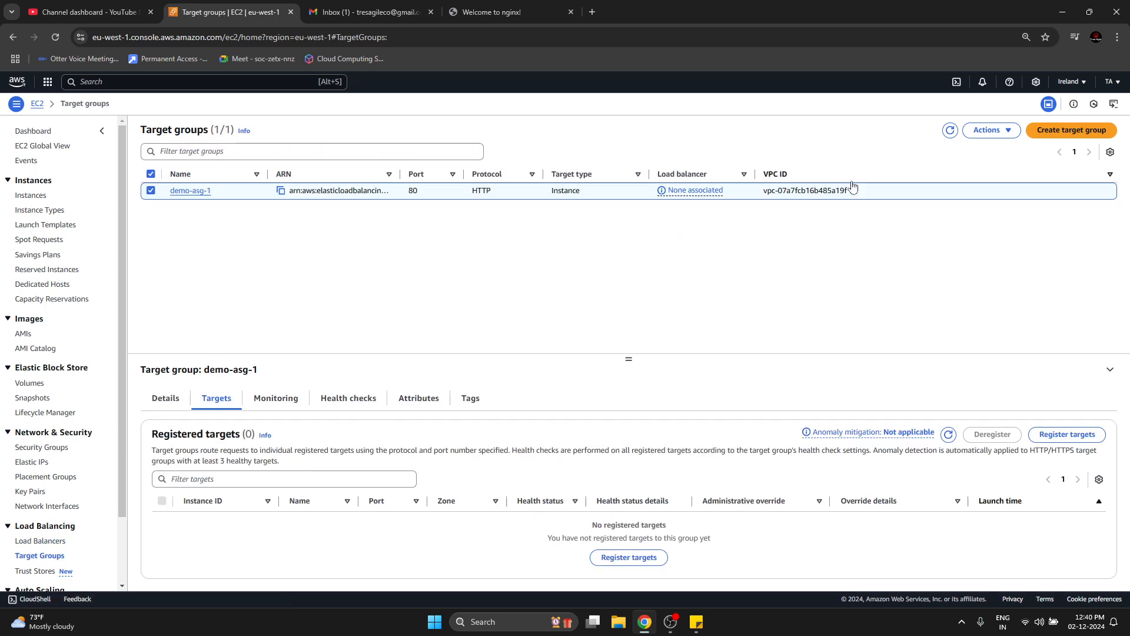
{"action": "left_click", "coordinate": [1009, 132]}
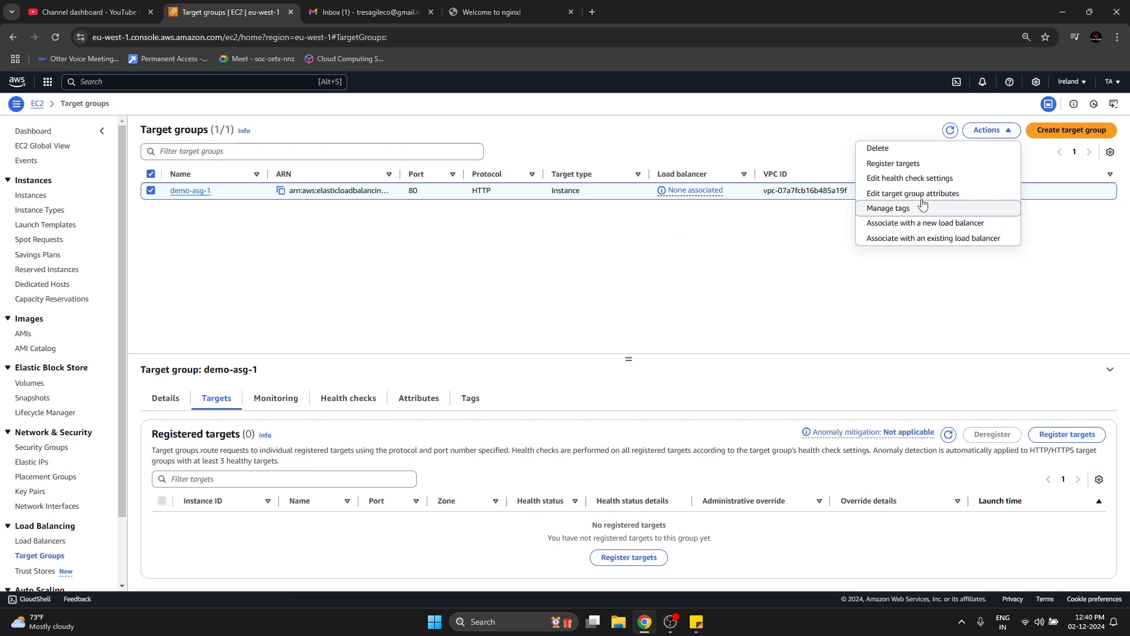
{"action": "left_click", "coordinate": [911, 154]}
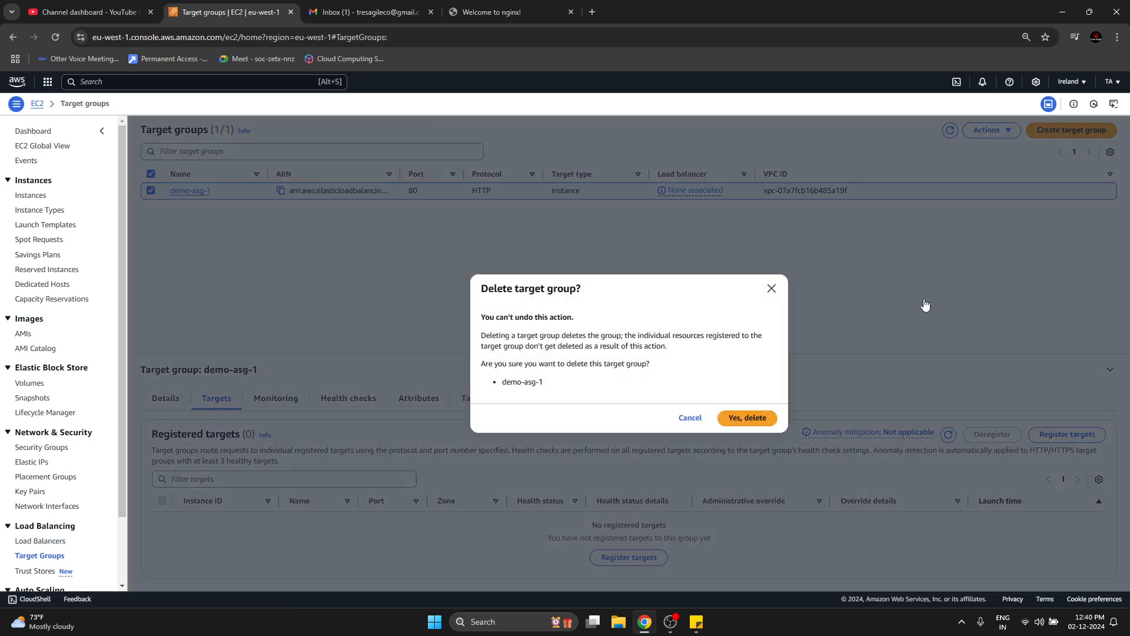
{"action": "left_click", "coordinate": [756, 420]}
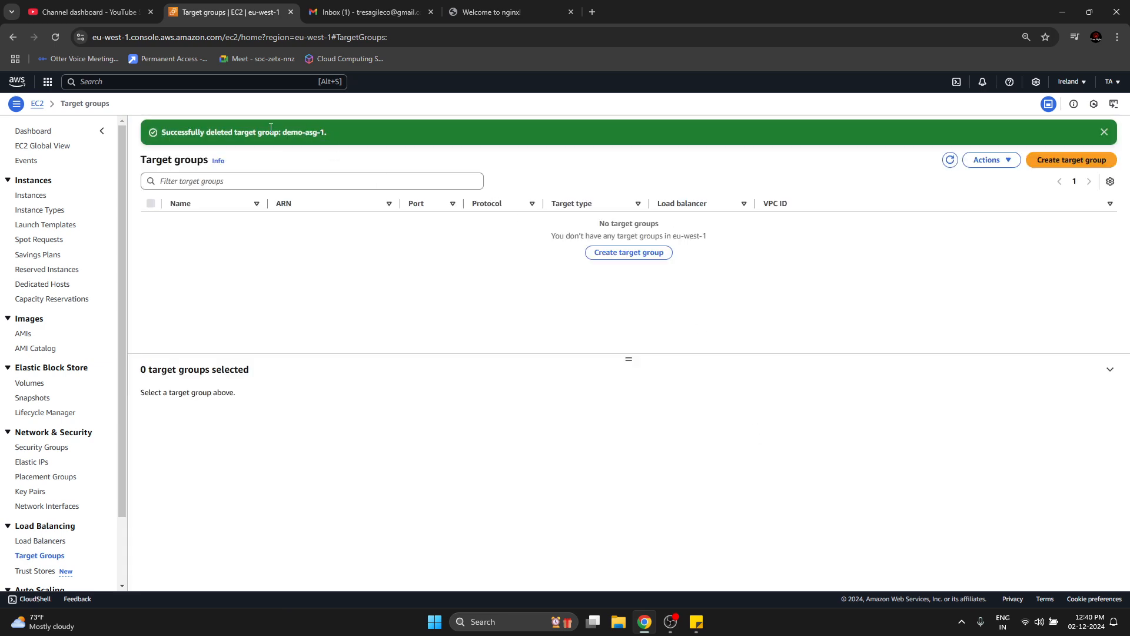
{"action": "left_click_drag", "start_coordinate": [271, 127], "coordinate": [392, 166]}
{"action": "left_click", "coordinate": [641, 316]}
Switch to Gmail, read the AWS termination notifications for group demo-asg and close the Welcome to nginx! browser tab.
{"action": "left_click", "coordinate": [365, 4]}
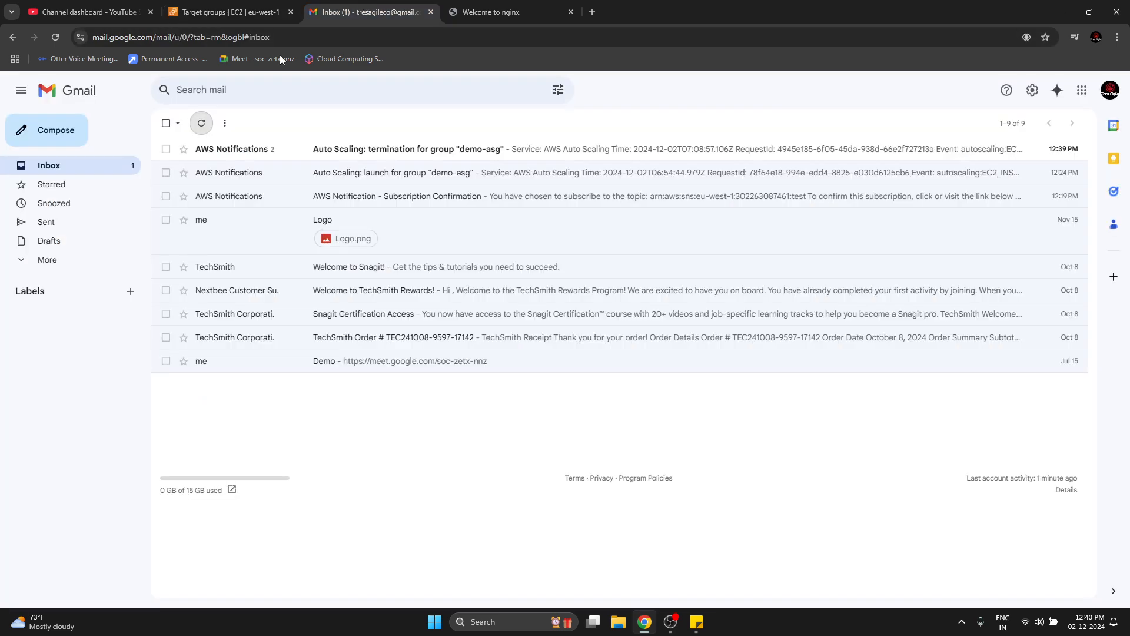
{"action": "left_click", "coordinate": [353, 149]}
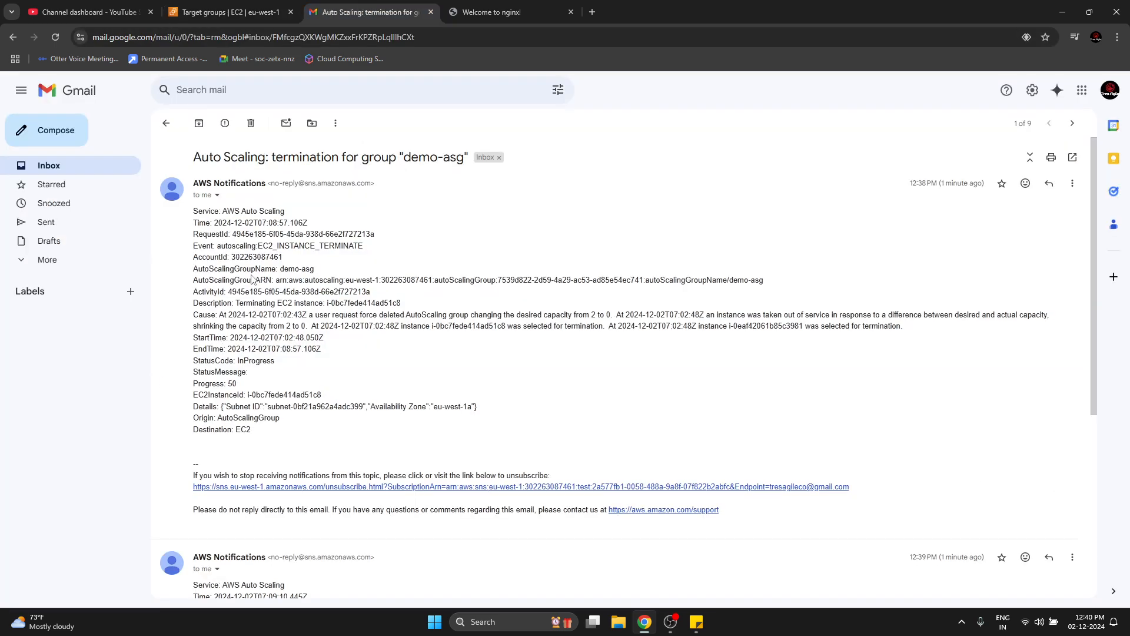
{"action": "left_click_drag", "start_coordinate": [241, 273], "coordinate": [492, 374]}
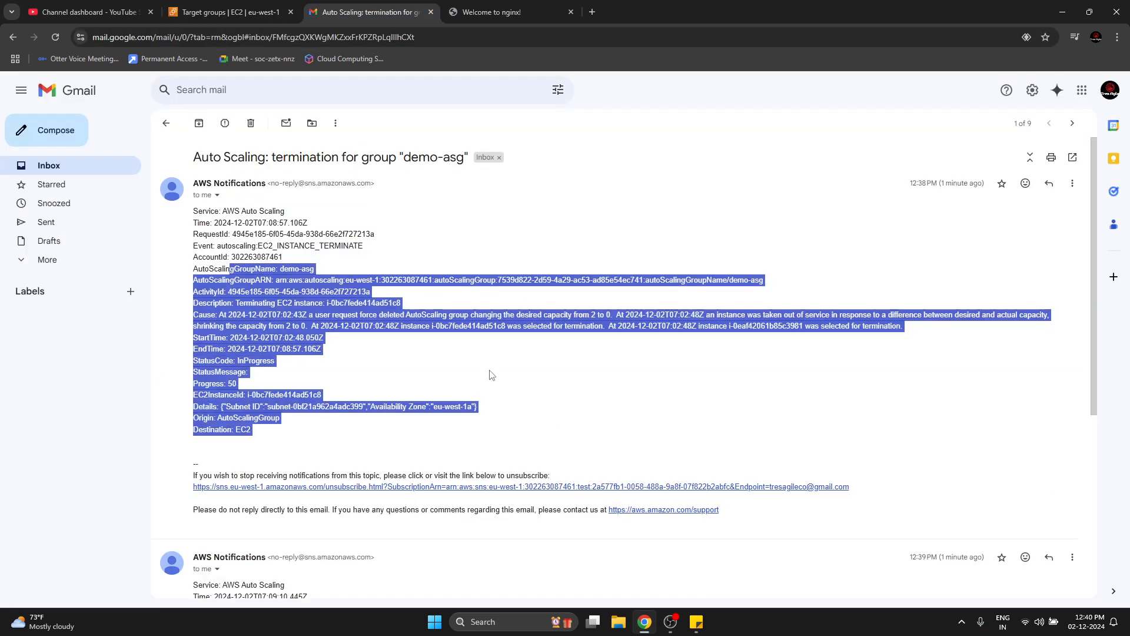
{"action": "scroll", "coordinate": [490, 374], "scroll_direction": "down", "scroll_amount": 3}
{"action": "left_click_drag", "start_coordinate": [226, 443], "coordinate": [460, 512]}
{"action": "scroll", "coordinate": [372, 453], "scroll_direction": "down", "scroll_amount": 2}
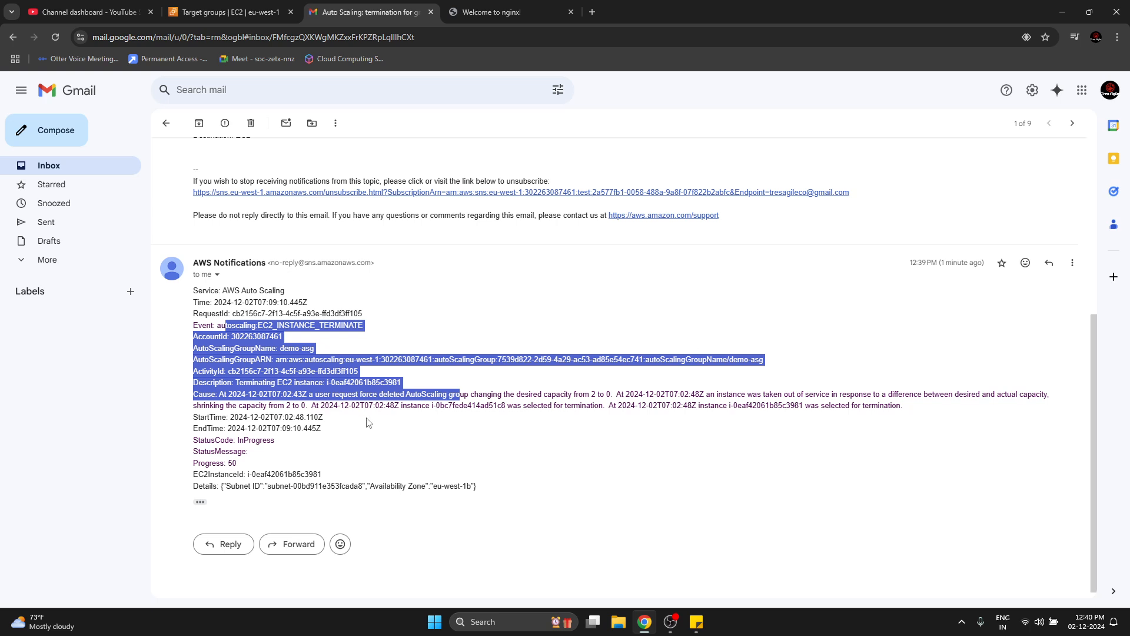
{"action": "scroll", "coordinate": [367, 422], "scroll_direction": "up", "scroll_amount": 2}
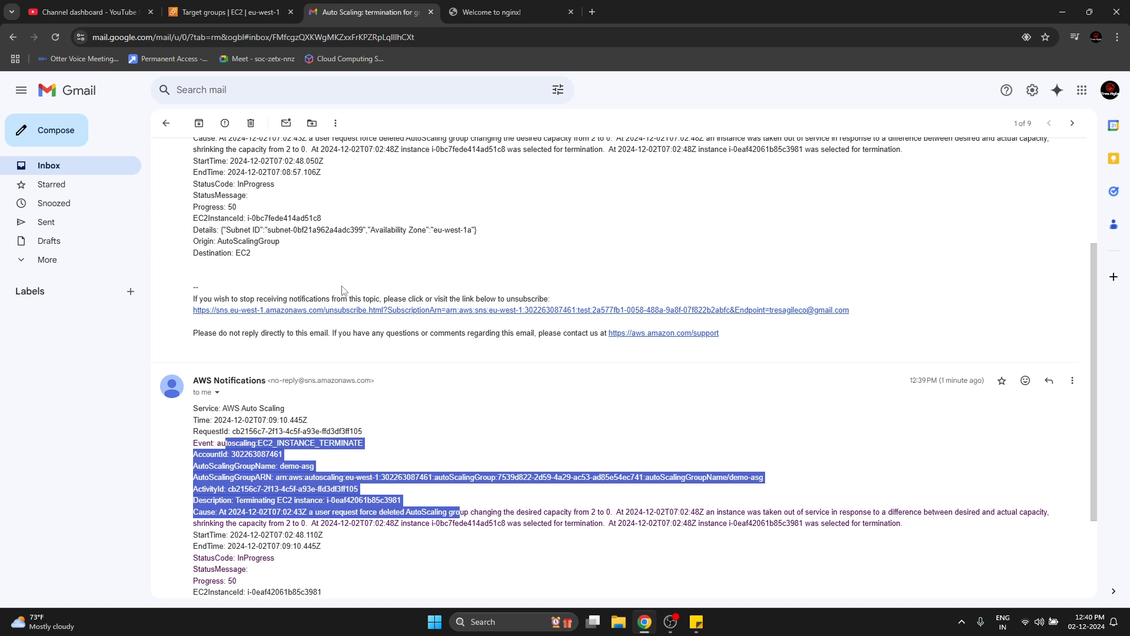
{"action": "scroll", "coordinate": [342, 291], "scroll_direction": "down", "scroll_amount": 2}
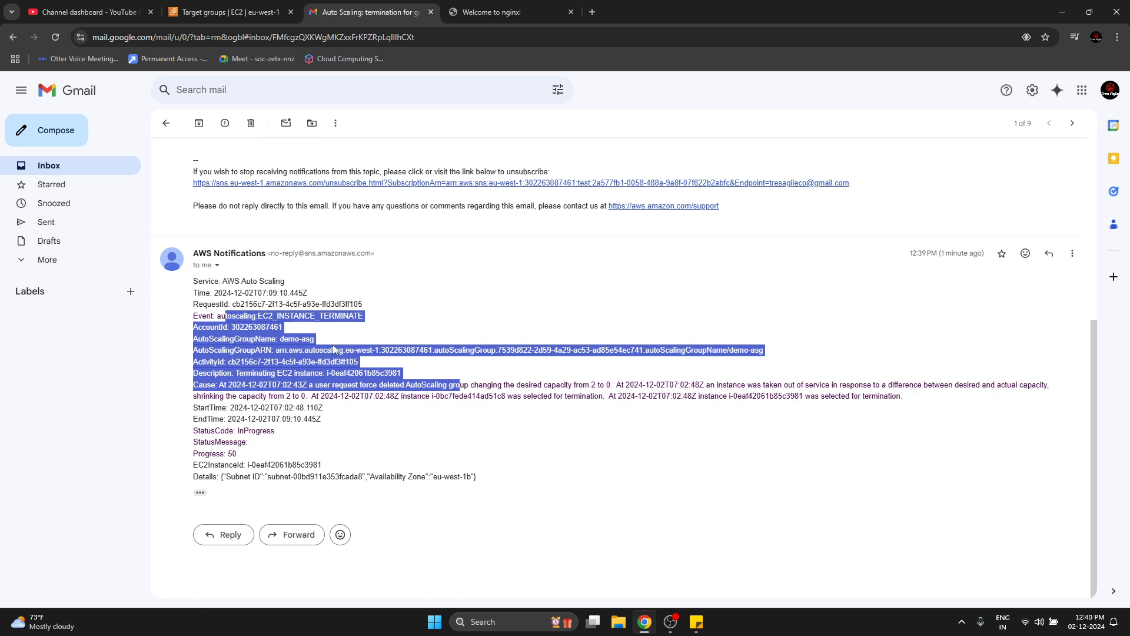
{"action": "left_click", "coordinate": [334, 349]}
{"action": "scroll", "coordinate": [340, 351], "scroll_direction": "up", "scroll_amount": 5}
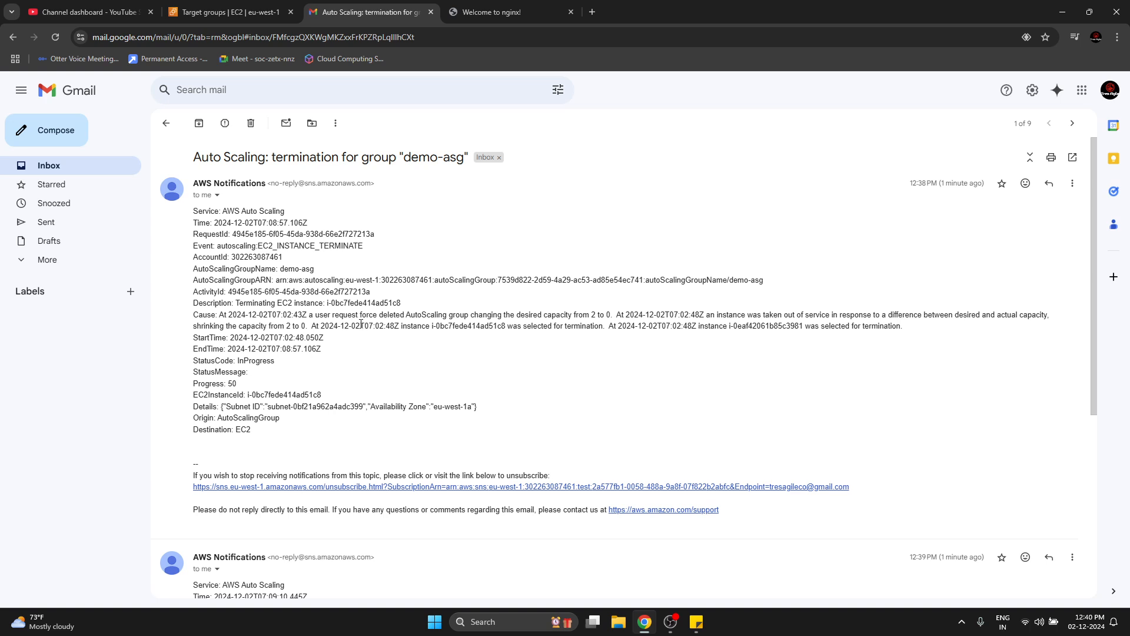
{"action": "left_click", "coordinate": [570, 13]}
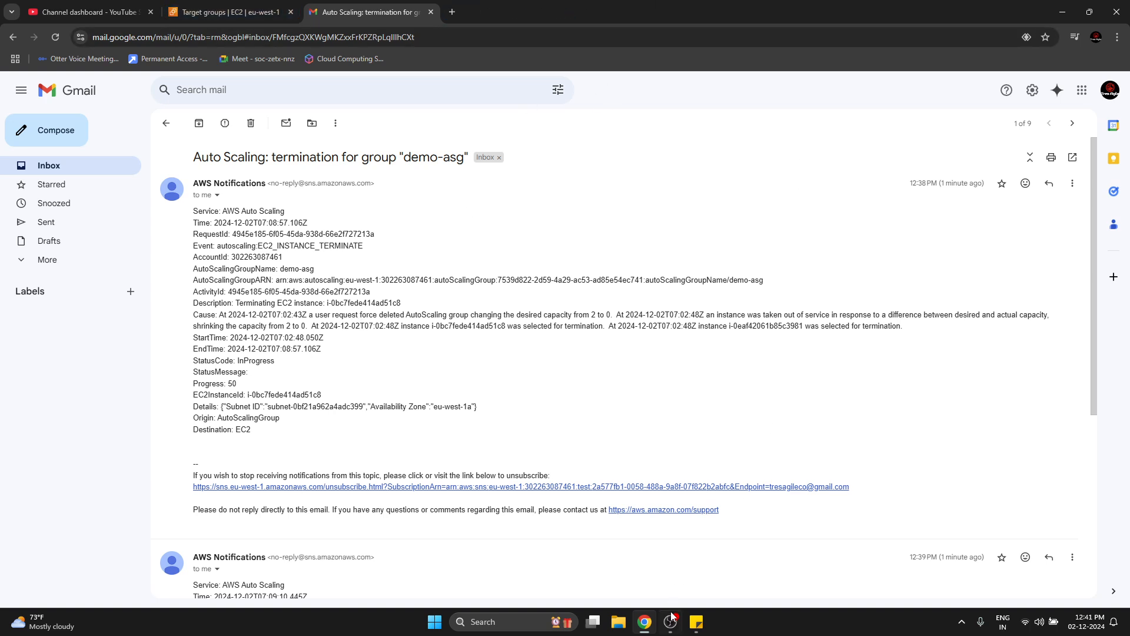